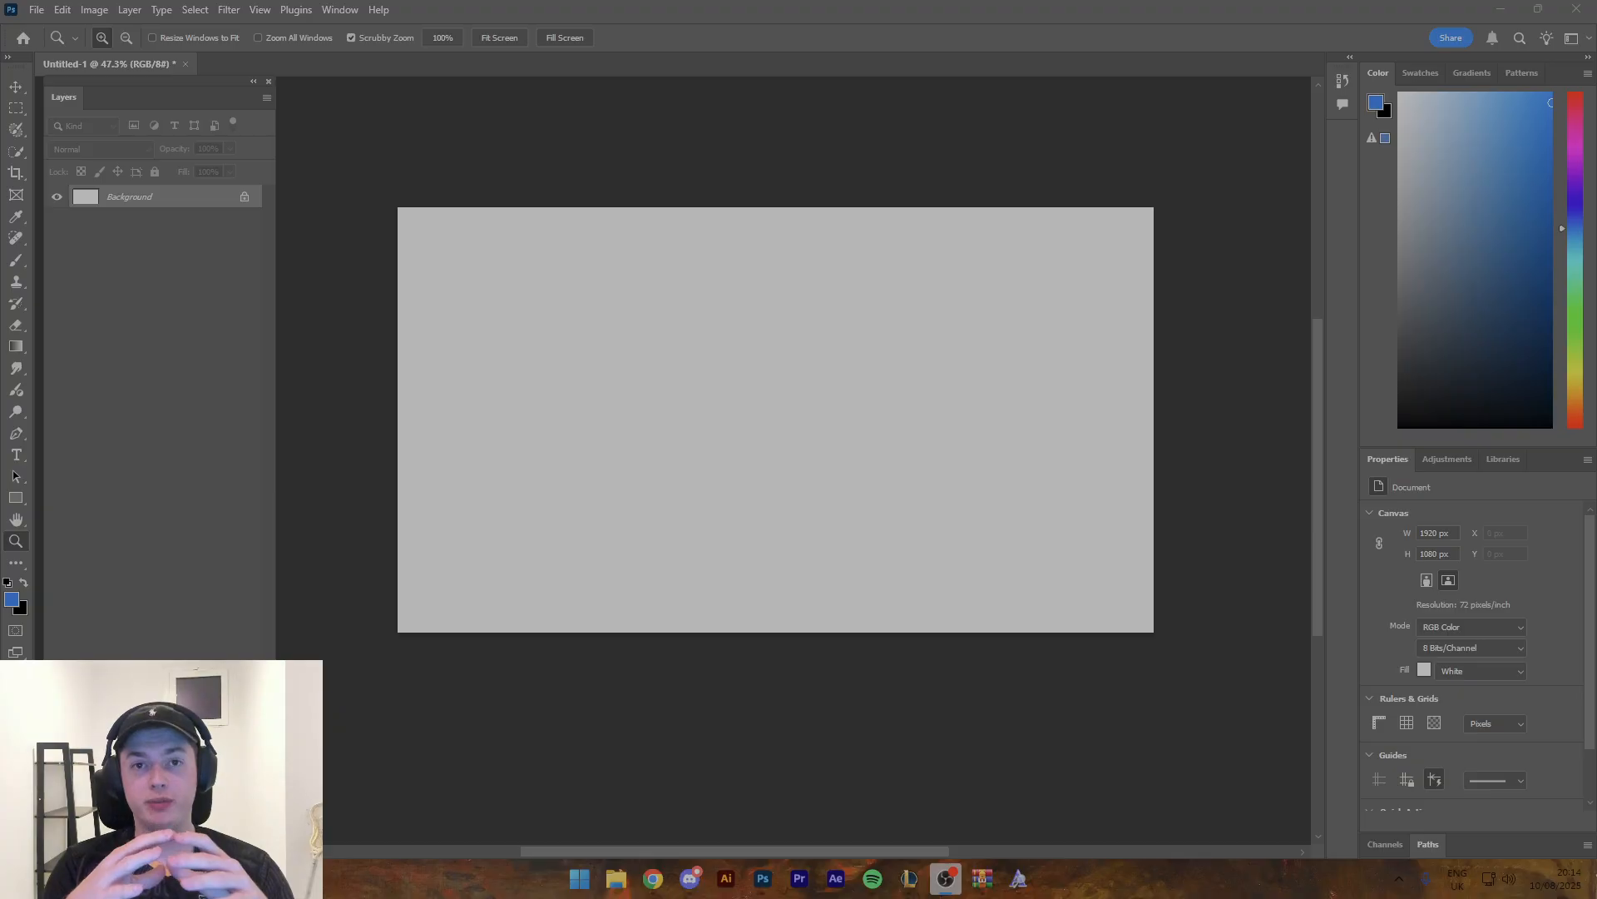
{"action": "left_click", "coordinate": [761, 434]}
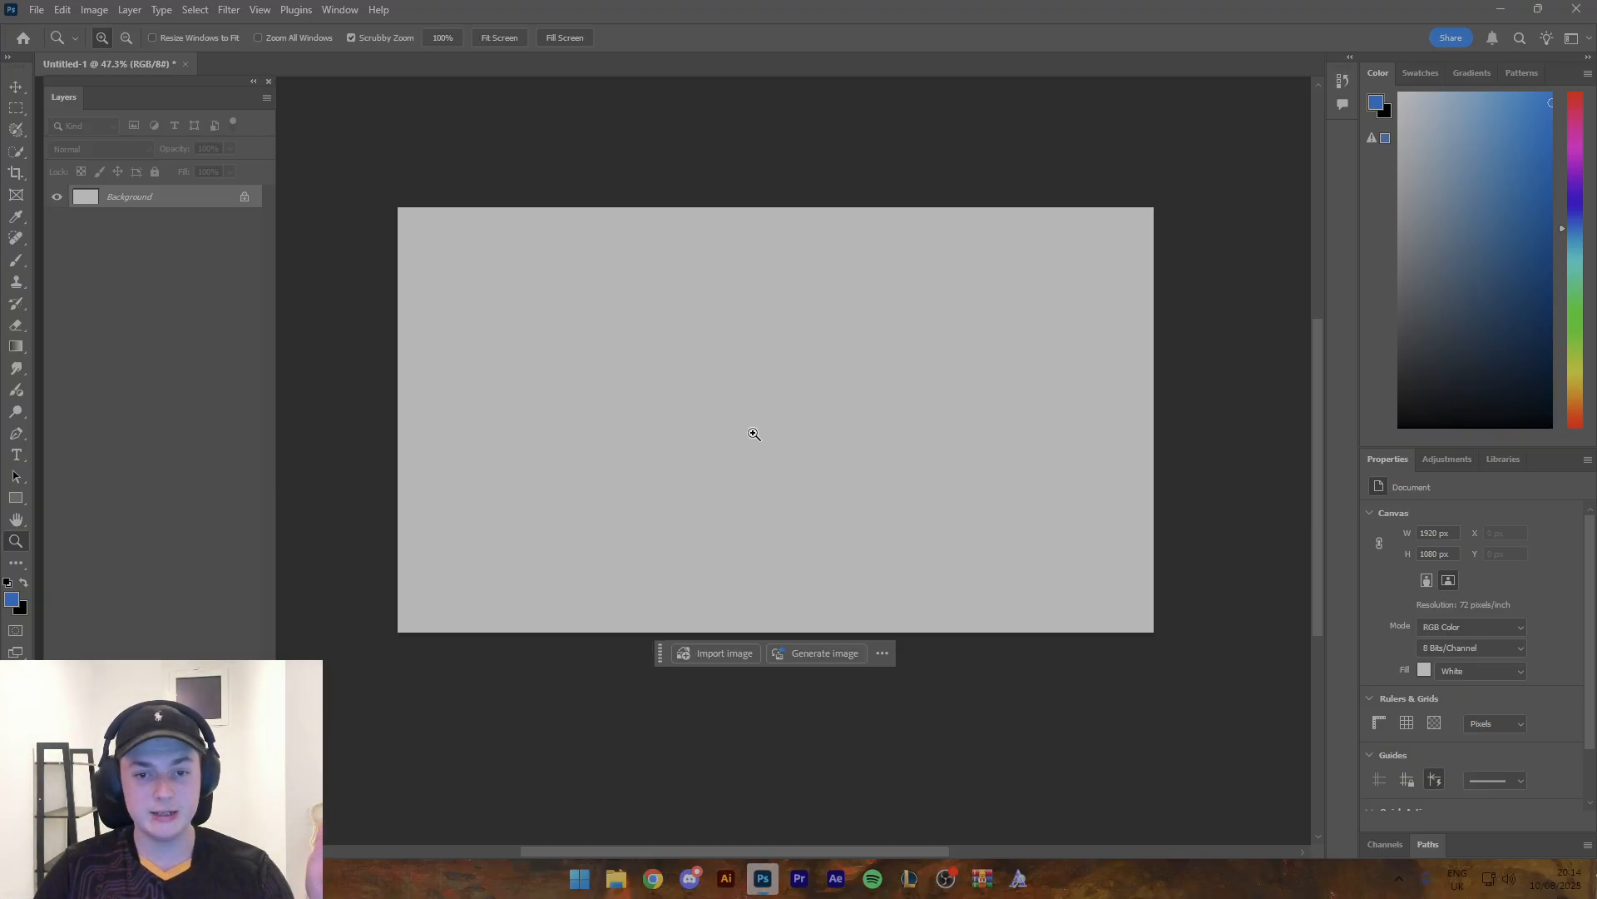
{"action": "left_click_drag", "start_coordinate": [751, 434], "coordinate": [769, 470]}
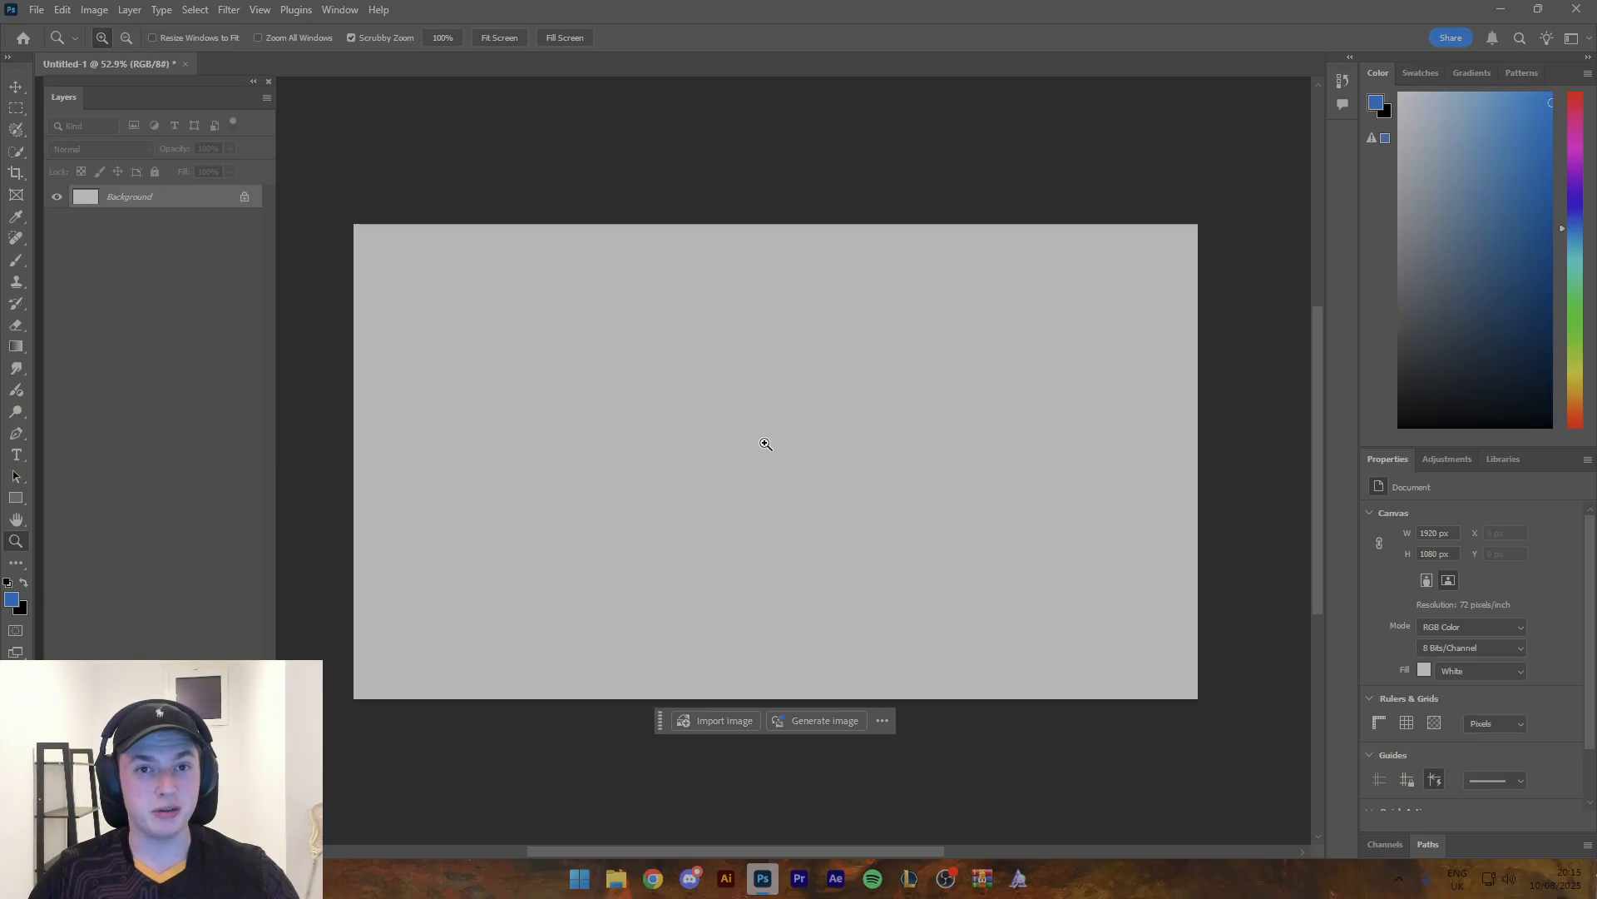
- Switch to Chrome and open the full-body-renders folder inside the shared x20-assets-for-cc Google Drive folder
{"action": "left_click", "coordinate": [654, 870]}
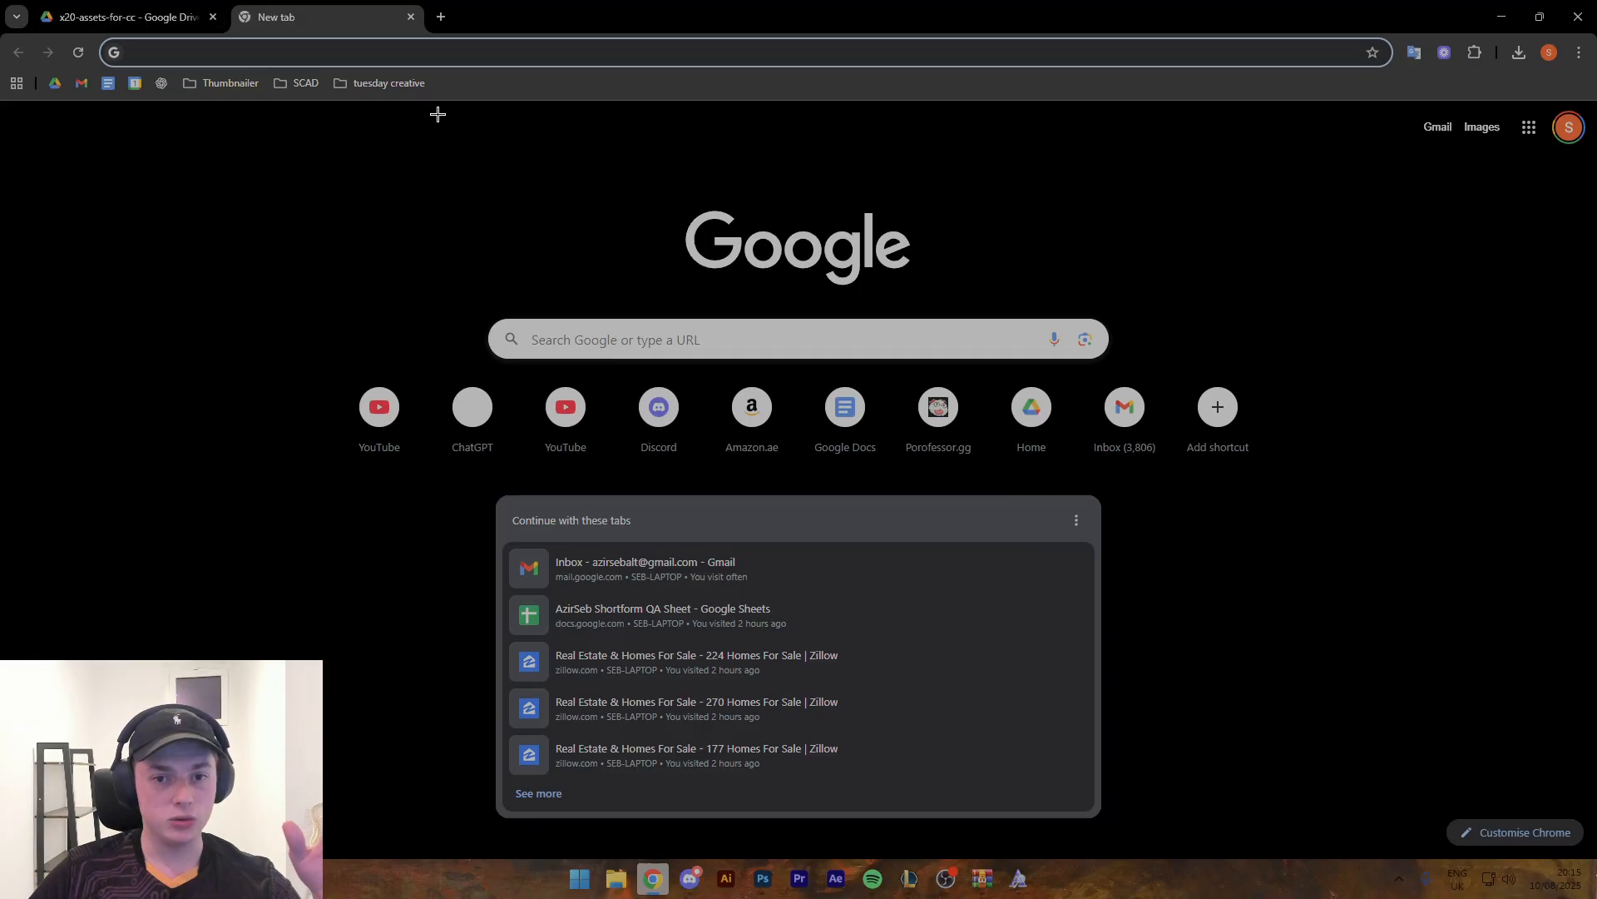
{"action": "left_click", "coordinate": [123, 10]}
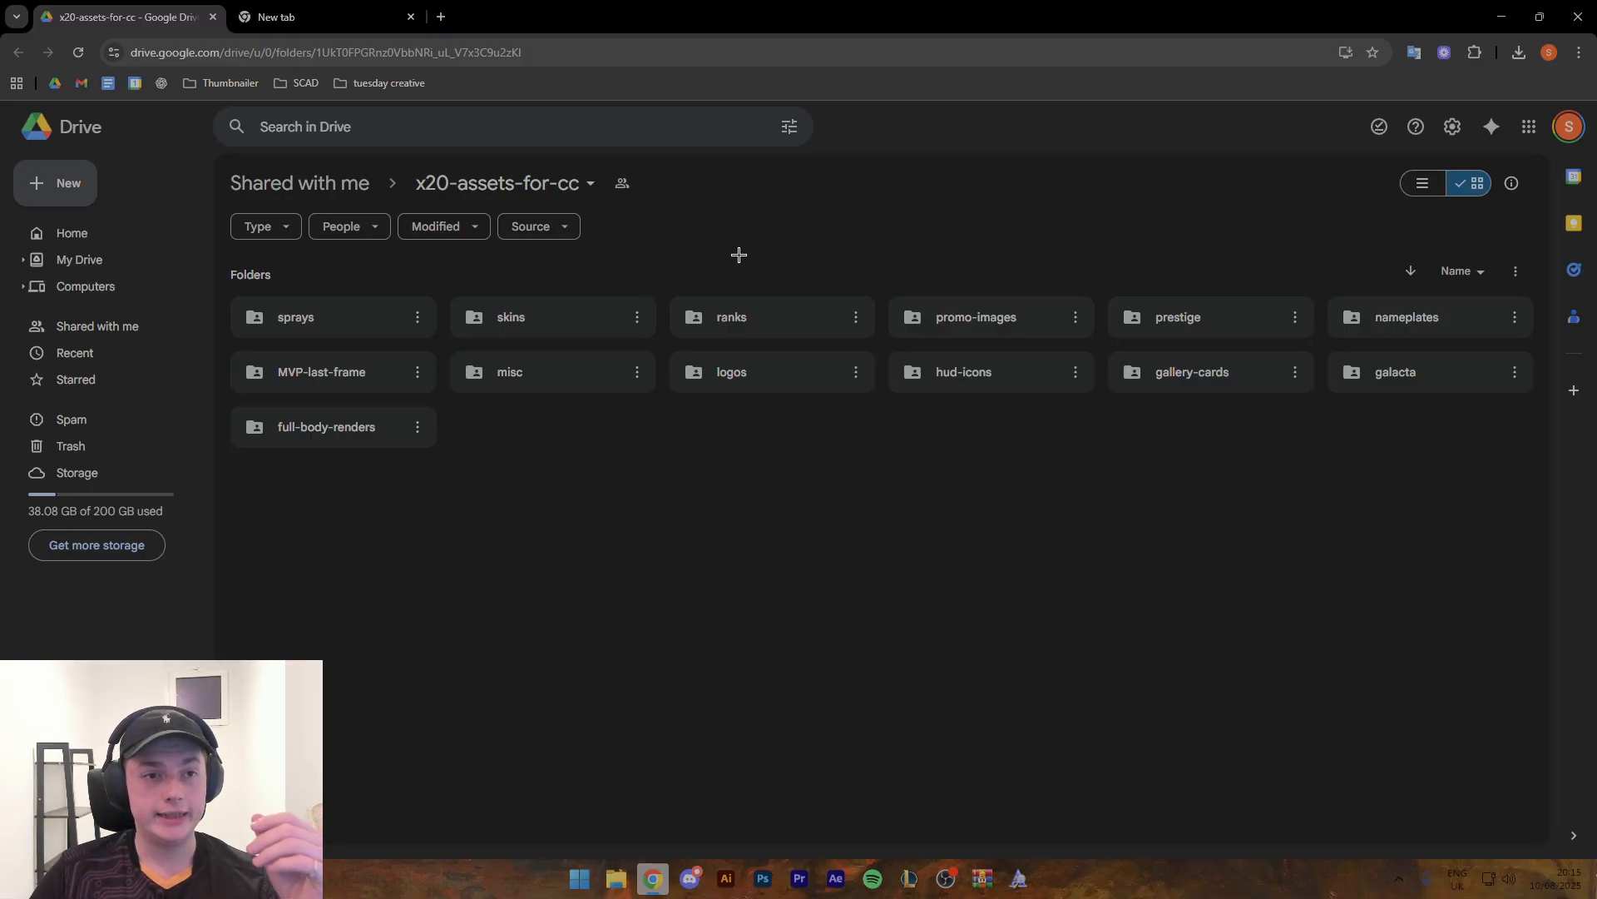
{"action": "left_click", "coordinate": [761, 371]}
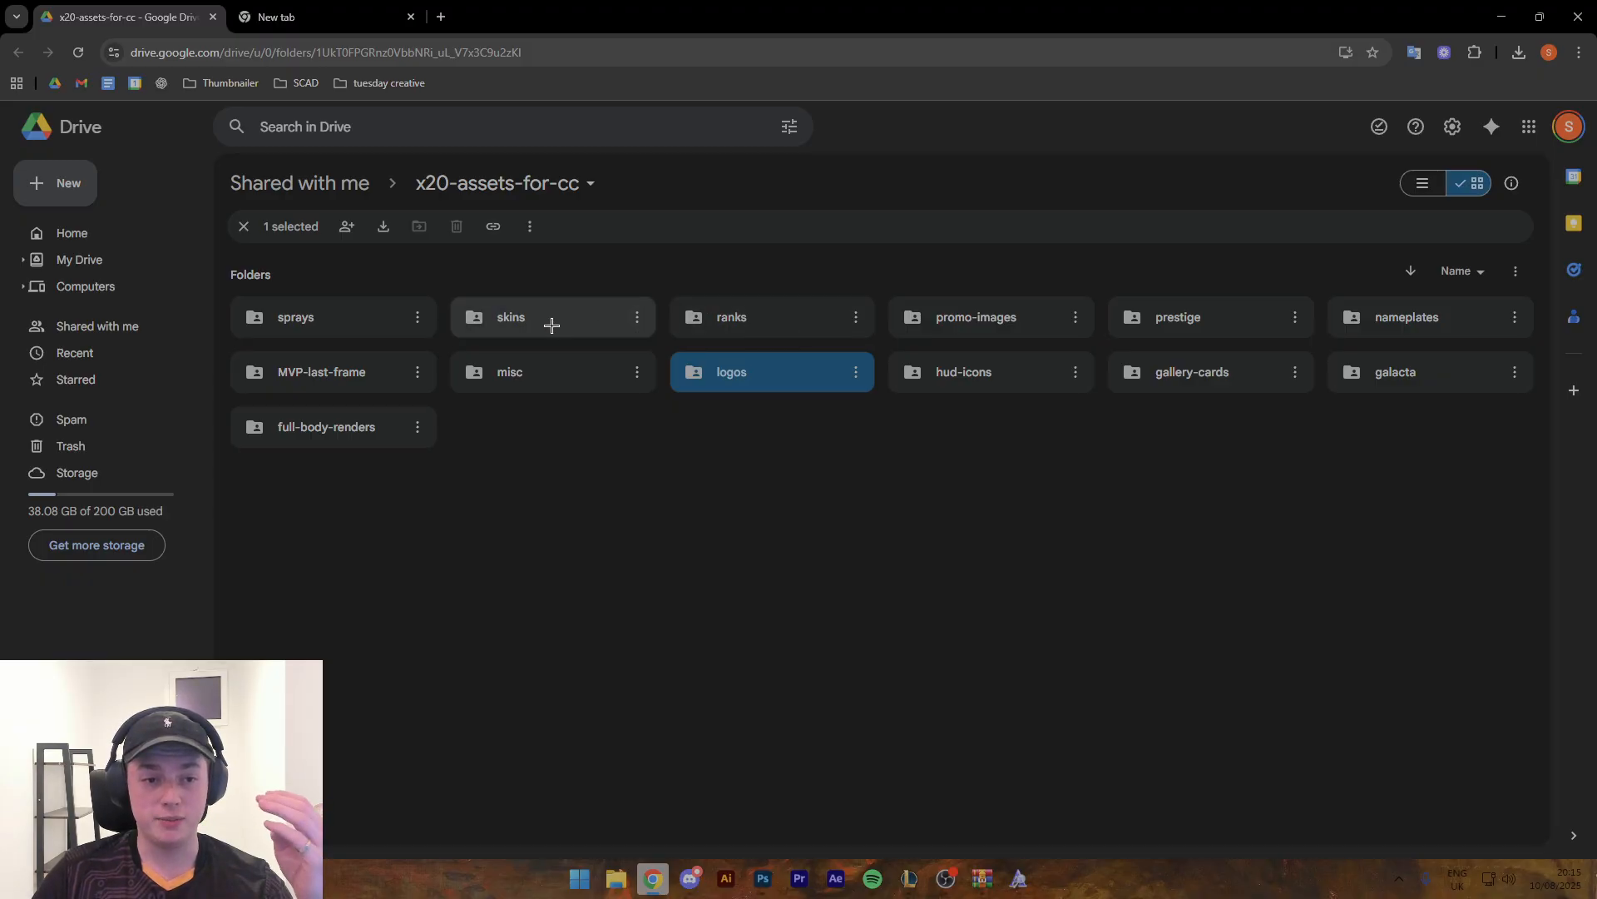
{"action": "left_click", "coordinate": [402, 439]}
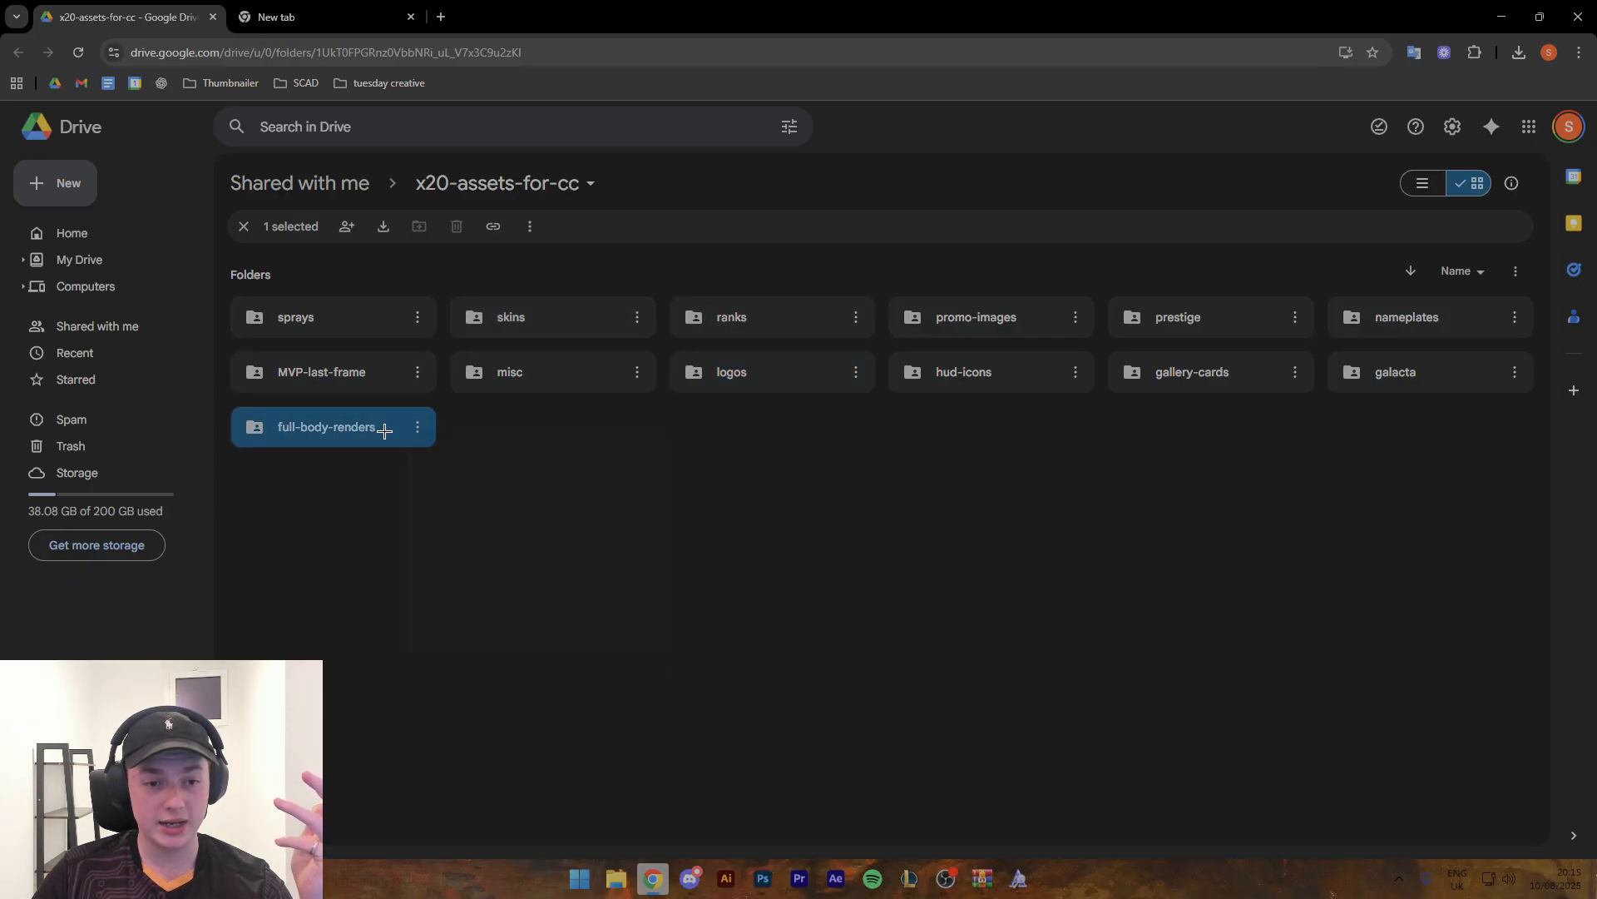
{"action": "double_click", "coordinate": [384, 430]}
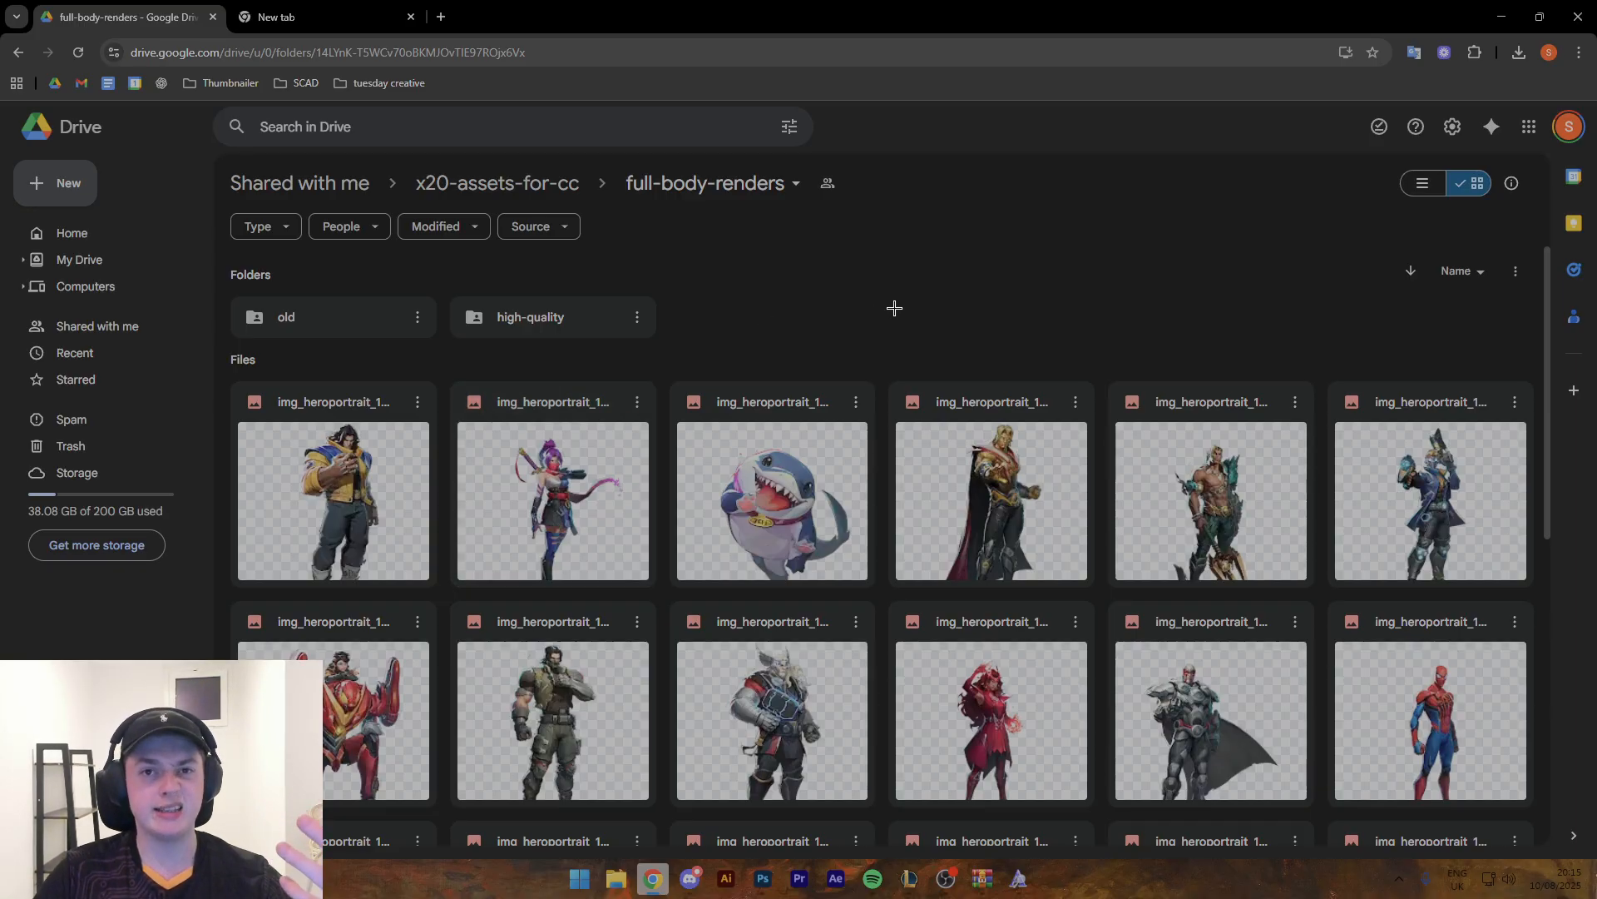
- Find the full-body render of the horned heroine in the teal cape and download img_heroportrait_1024_fullbody.png
{"action": "scroll", "coordinate": [892, 499], "scroll_direction": "down", "scroll_amount": 3}
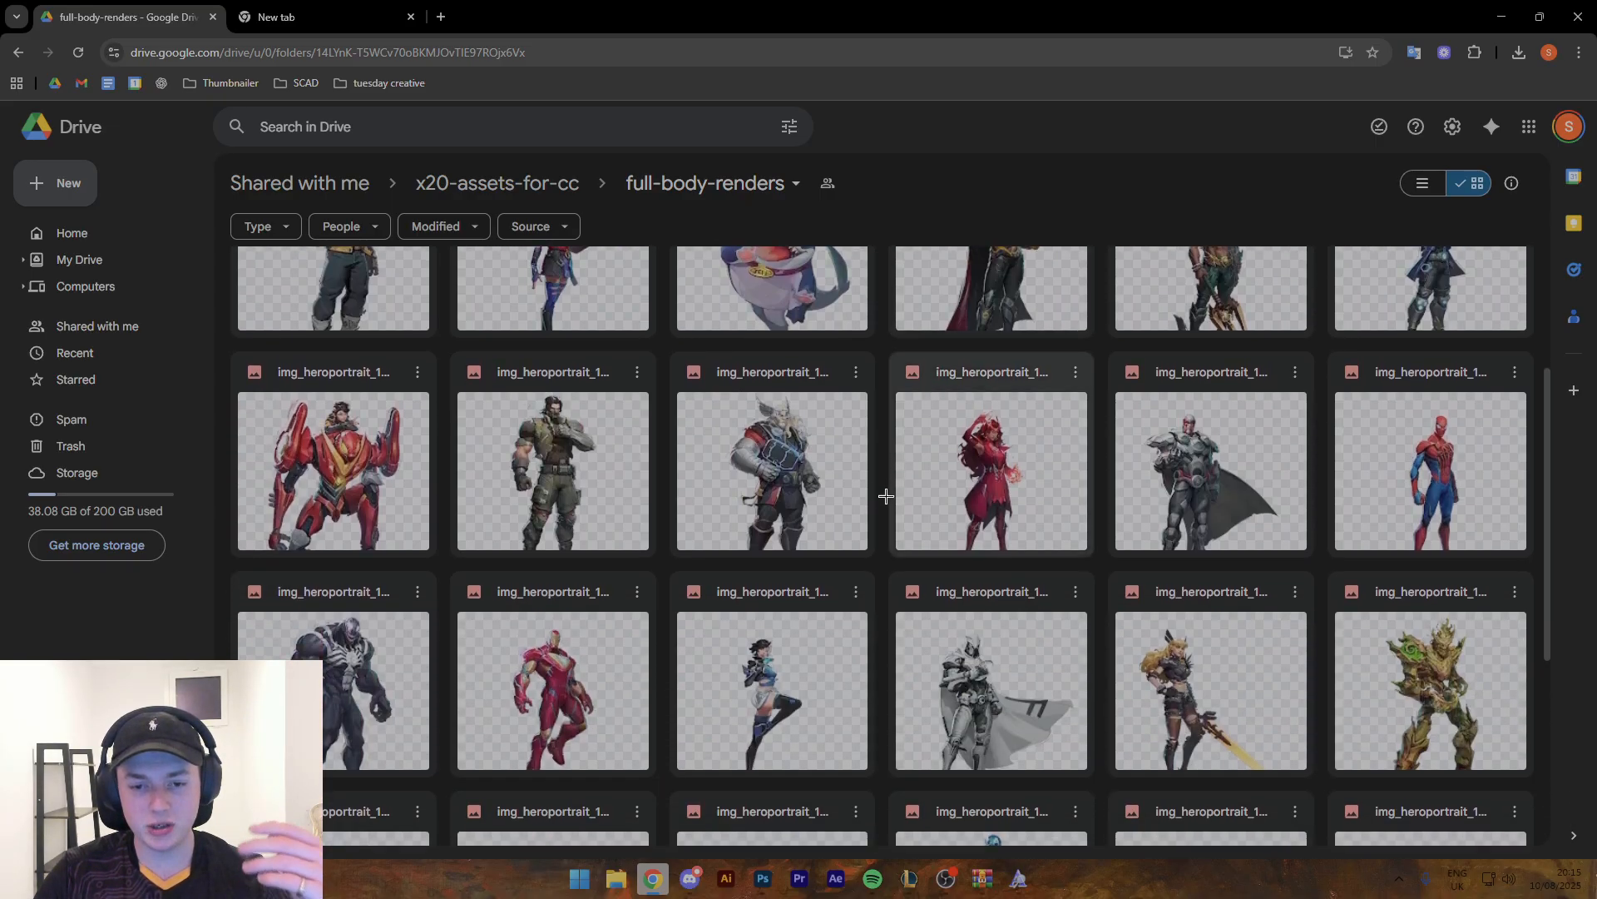
{"action": "scroll", "coordinate": [881, 521], "scroll_direction": "down", "scroll_amount": 1}
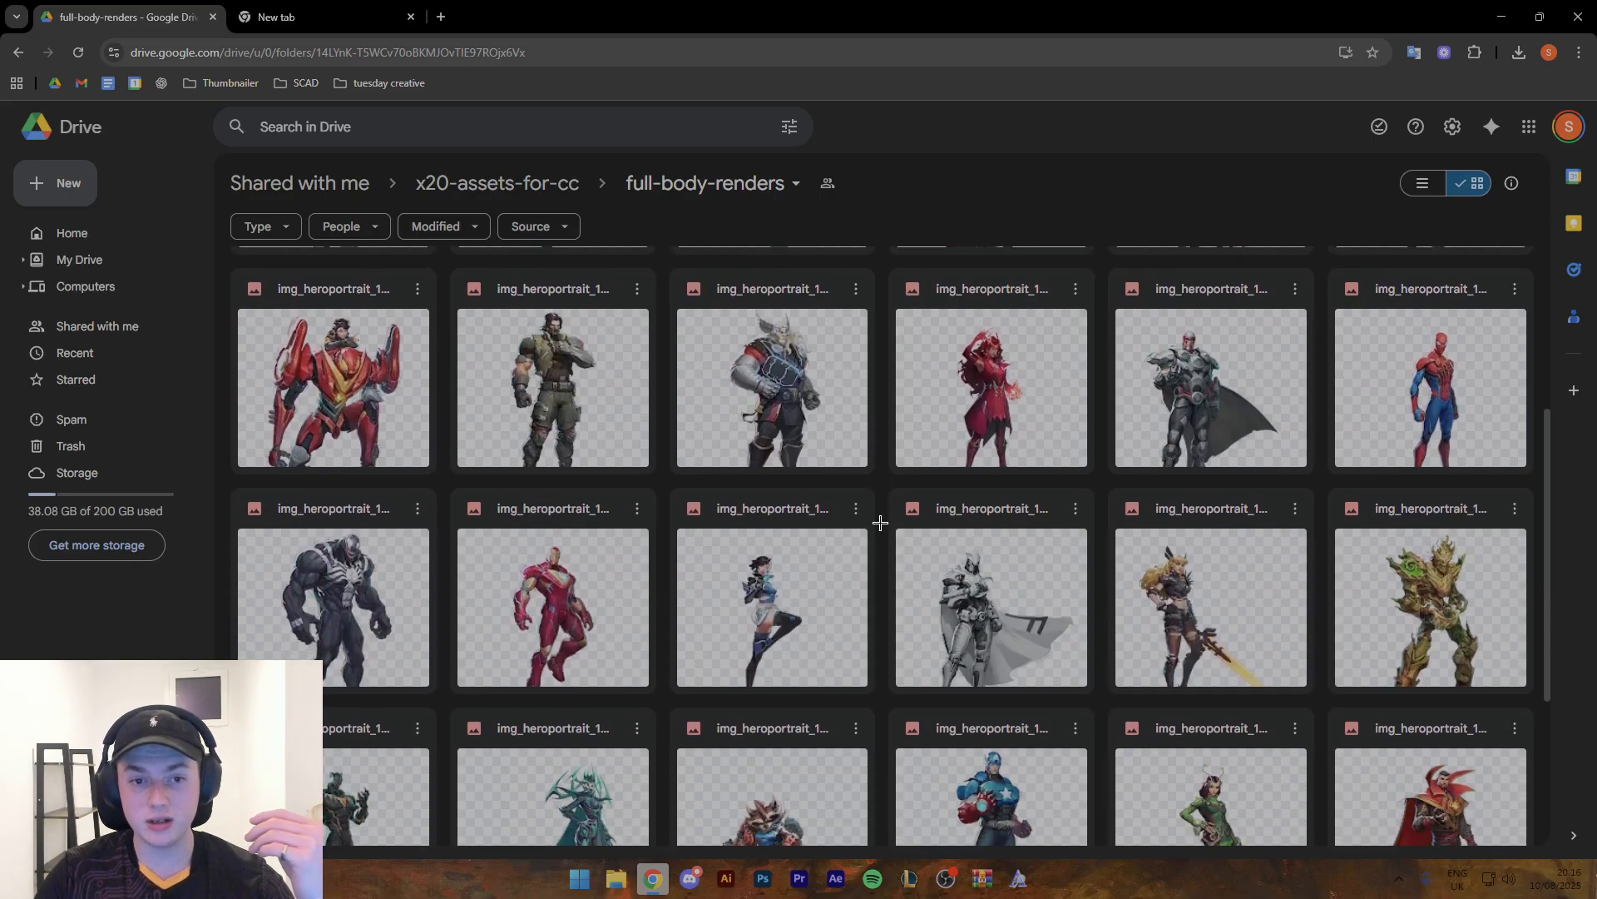
{"action": "scroll", "coordinate": [880, 522], "scroll_direction": "down", "scroll_amount": 2}
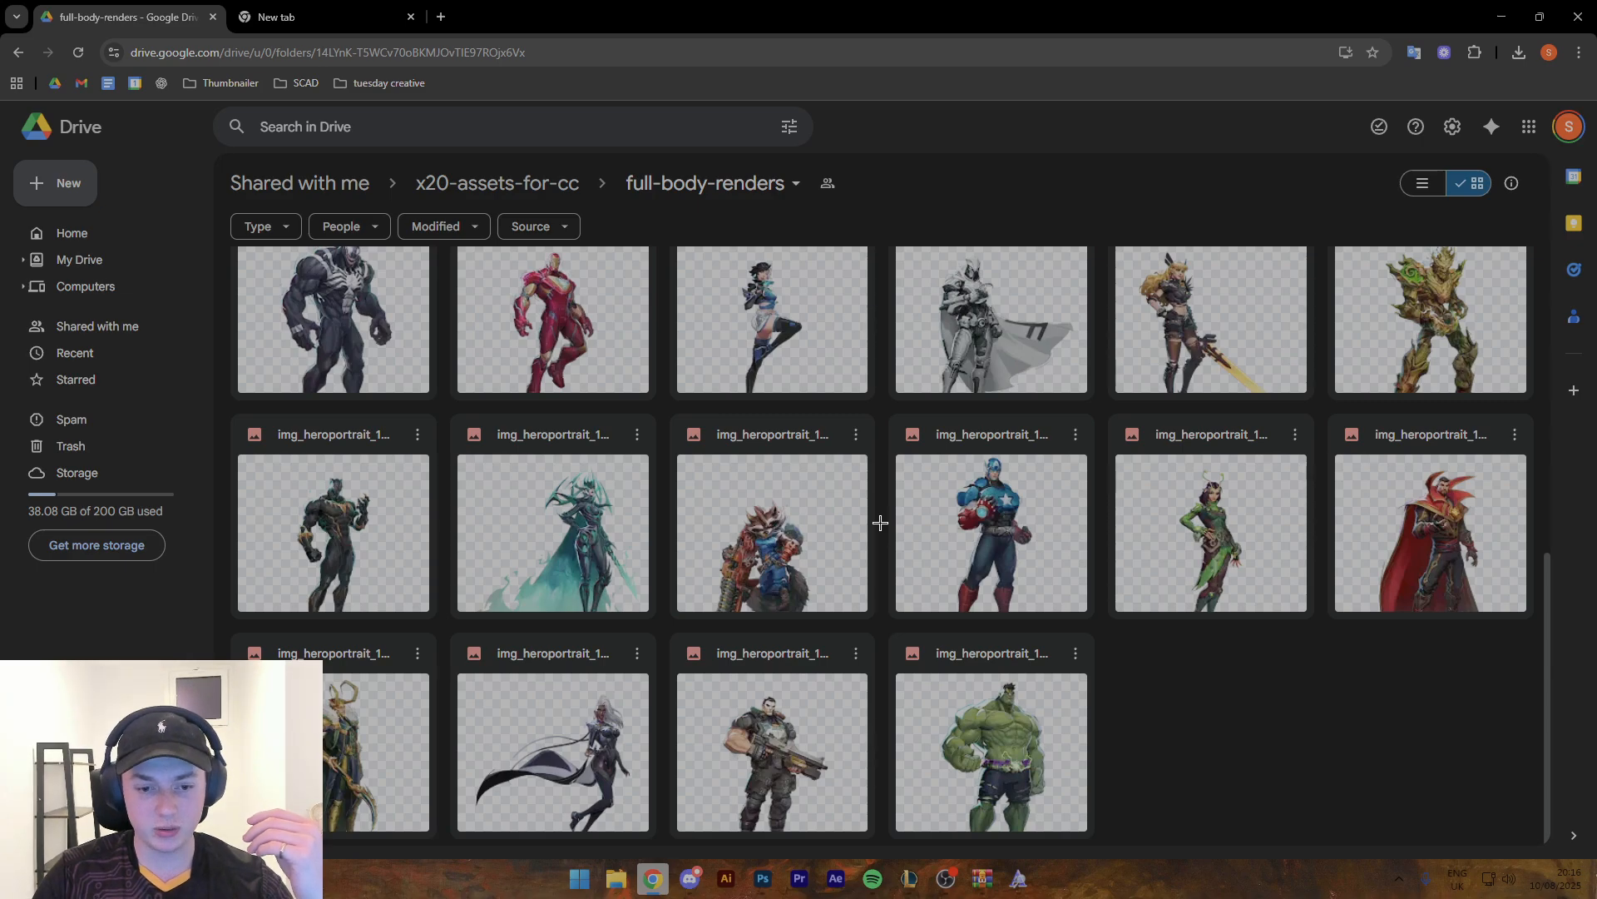
{"action": "scroll", "coordinate": [881, 523], "scroll_direction": "up", "scroll_amount": 3}
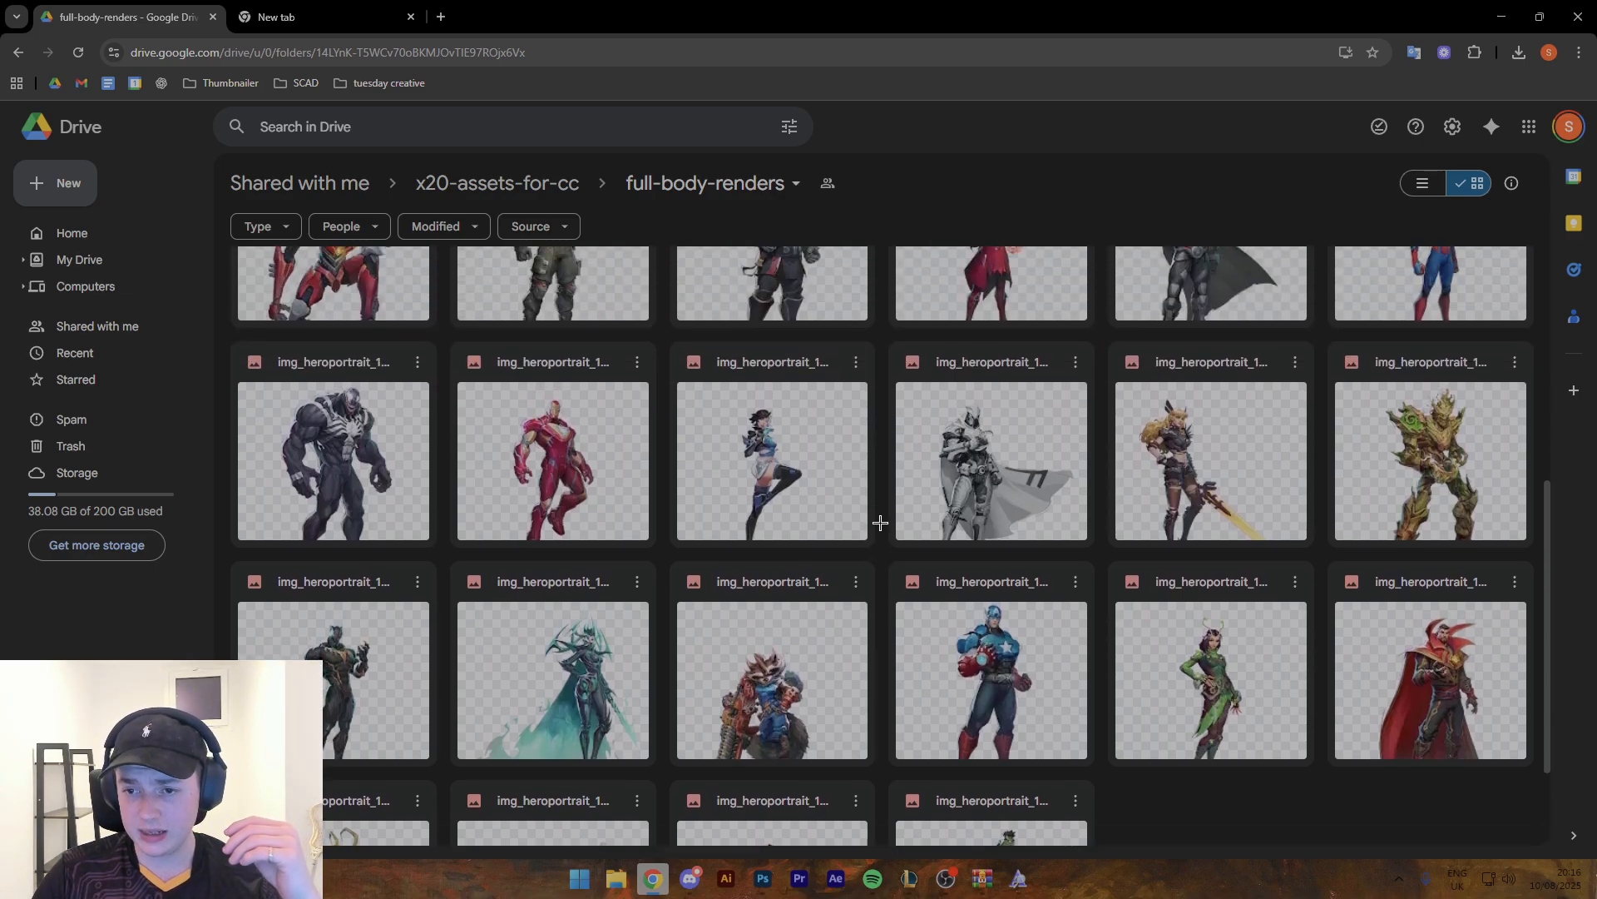
{"action": "scroll", "coordinate": [880, 524], "scroll_direction": "up", "scroll_amount": 3}
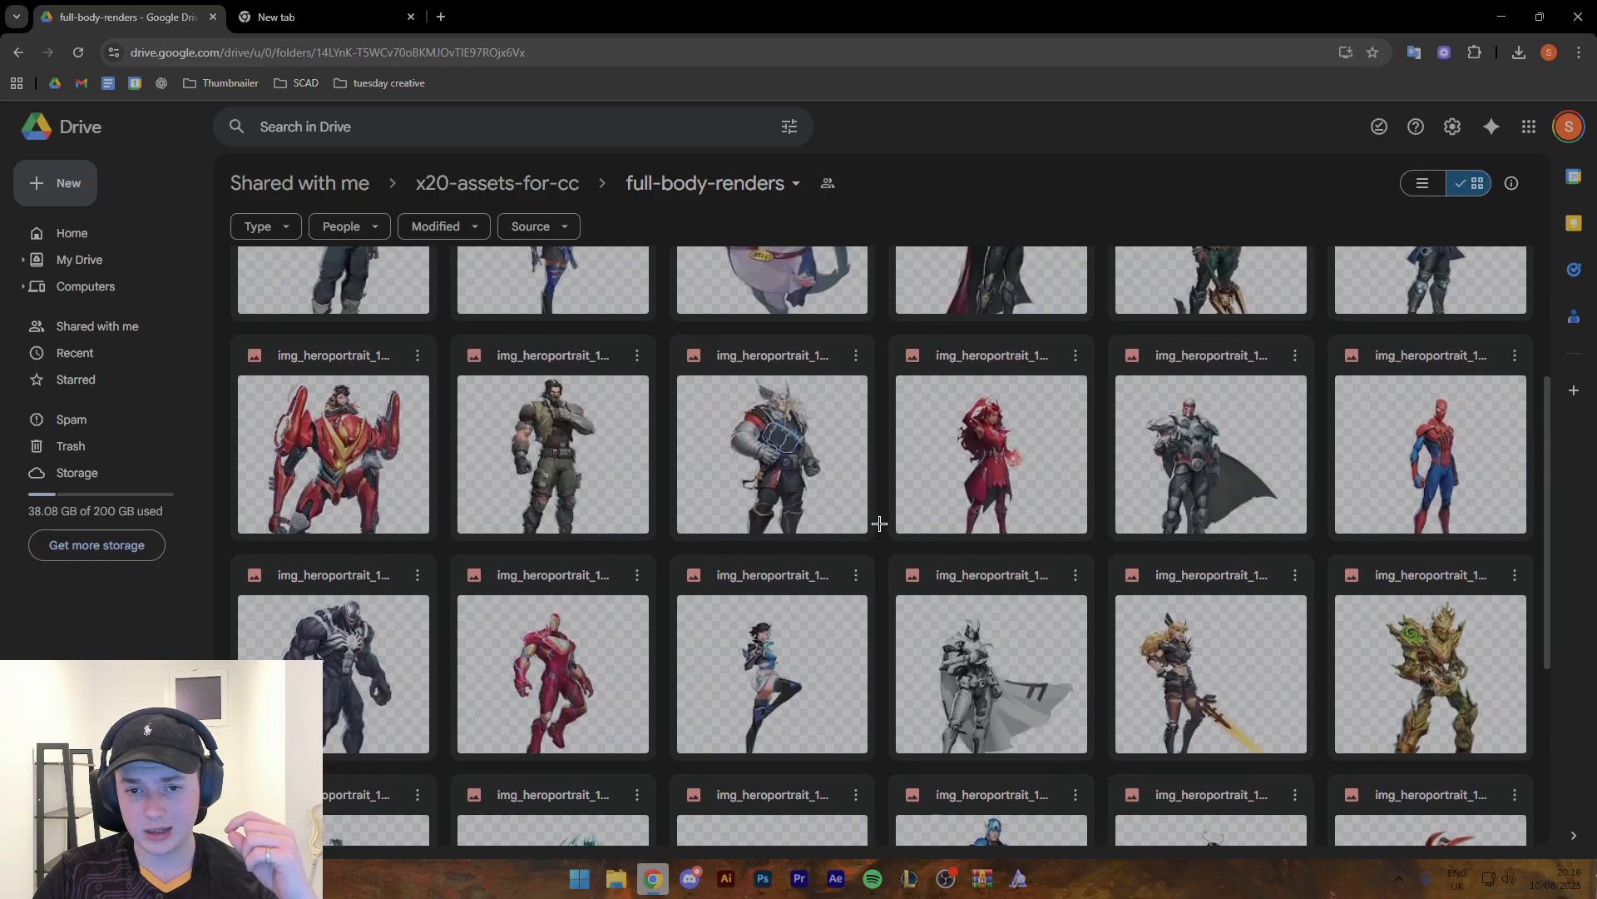
{"action": "scroll", "coordinate": [880, 530], "scroll_direction": "up", "scroll_amount": 1}
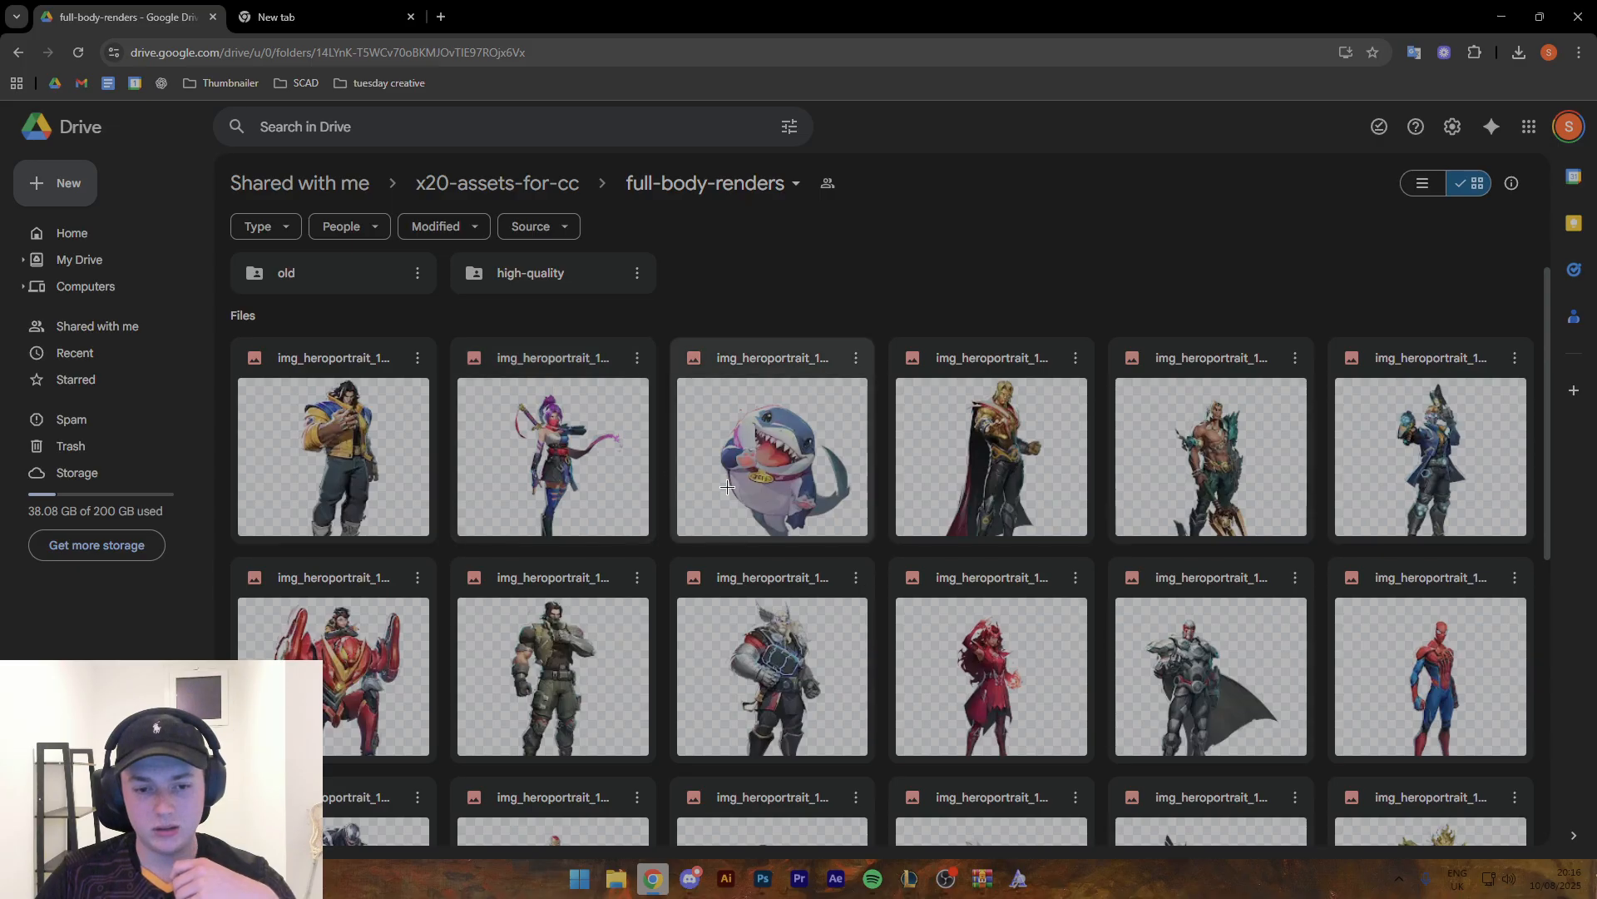
{"action": "scroll", "coordinate": [354, 500], "scroll_direction": "down", "scroll_amount": 5}
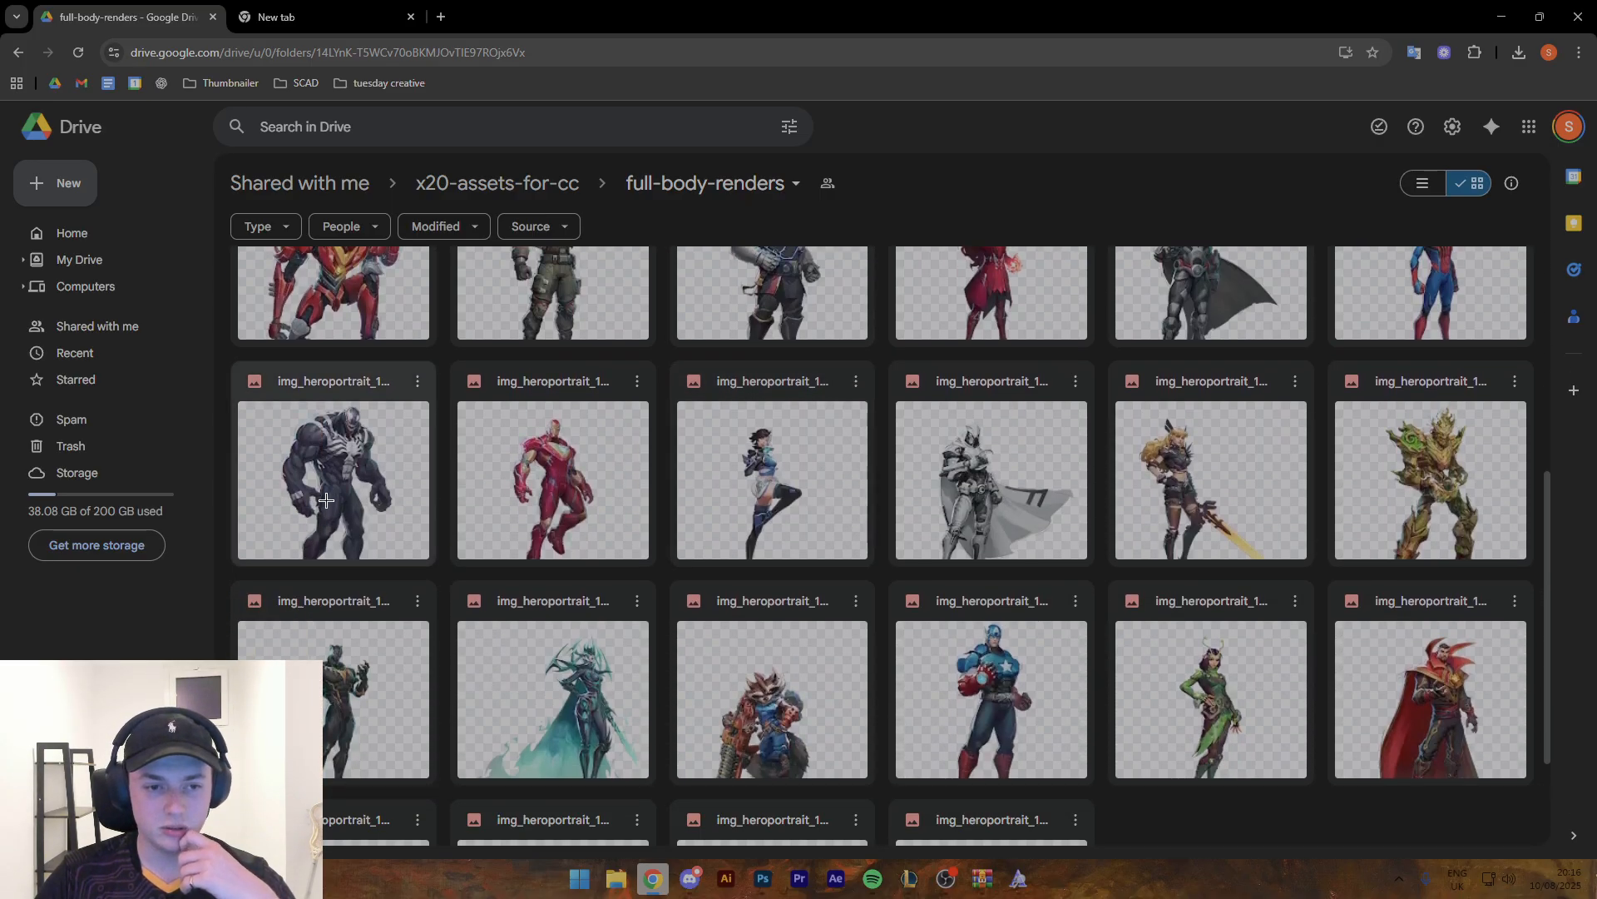
{"action": "scroll", "coordinate": [325, 500], "scroll_direction": "down", "scroll_amount": 2}
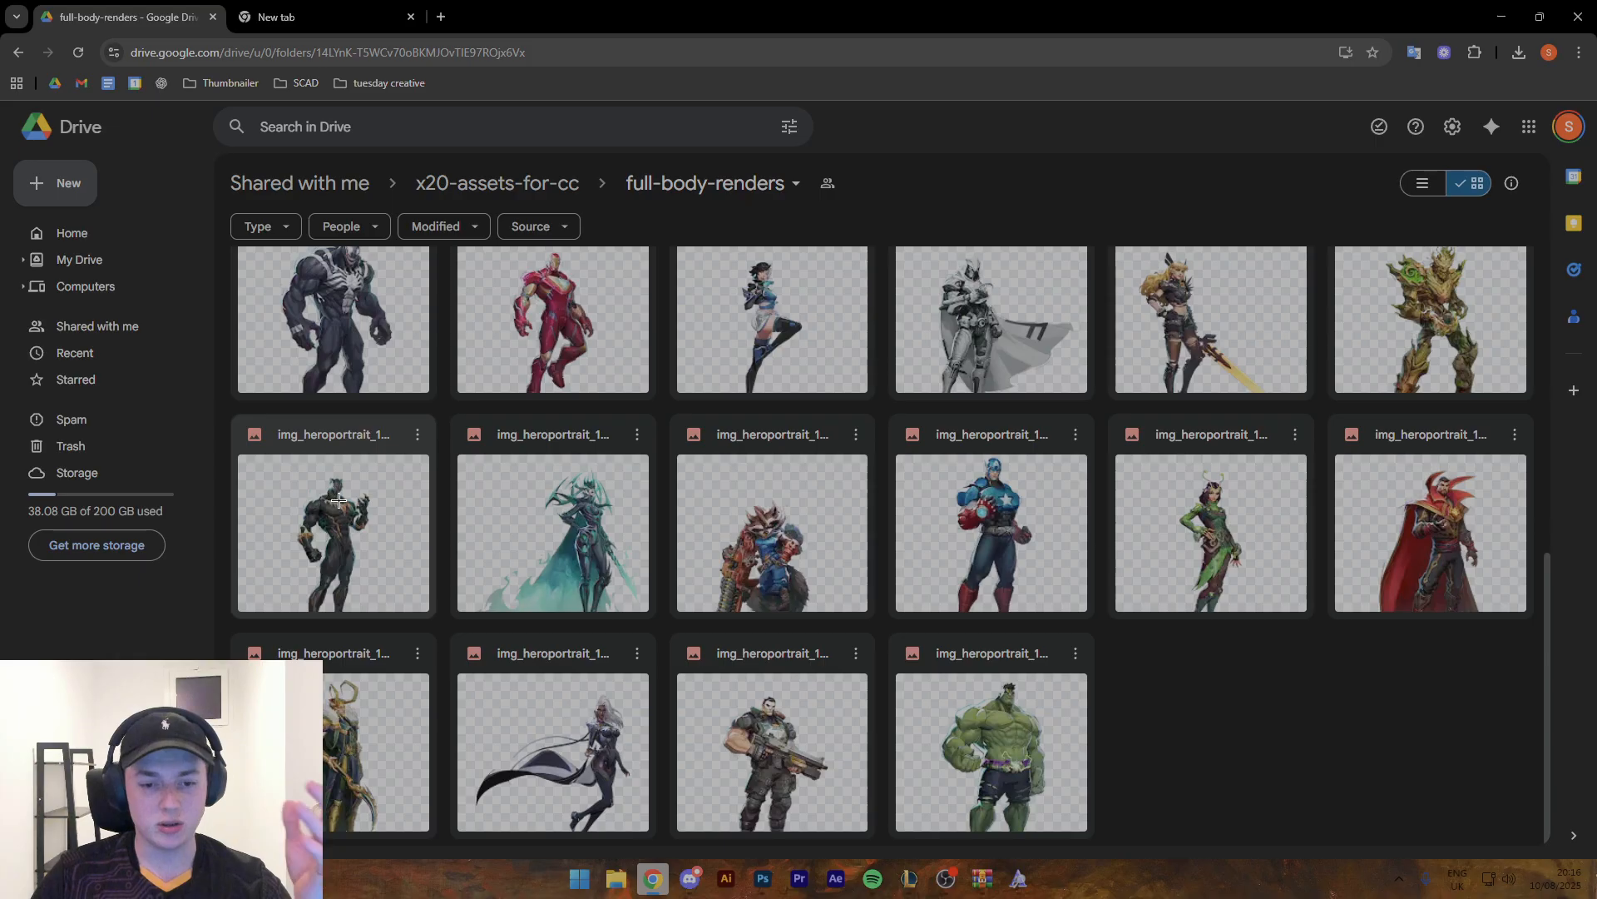
{"action": "double_click", "coordinate": [585, 496]}
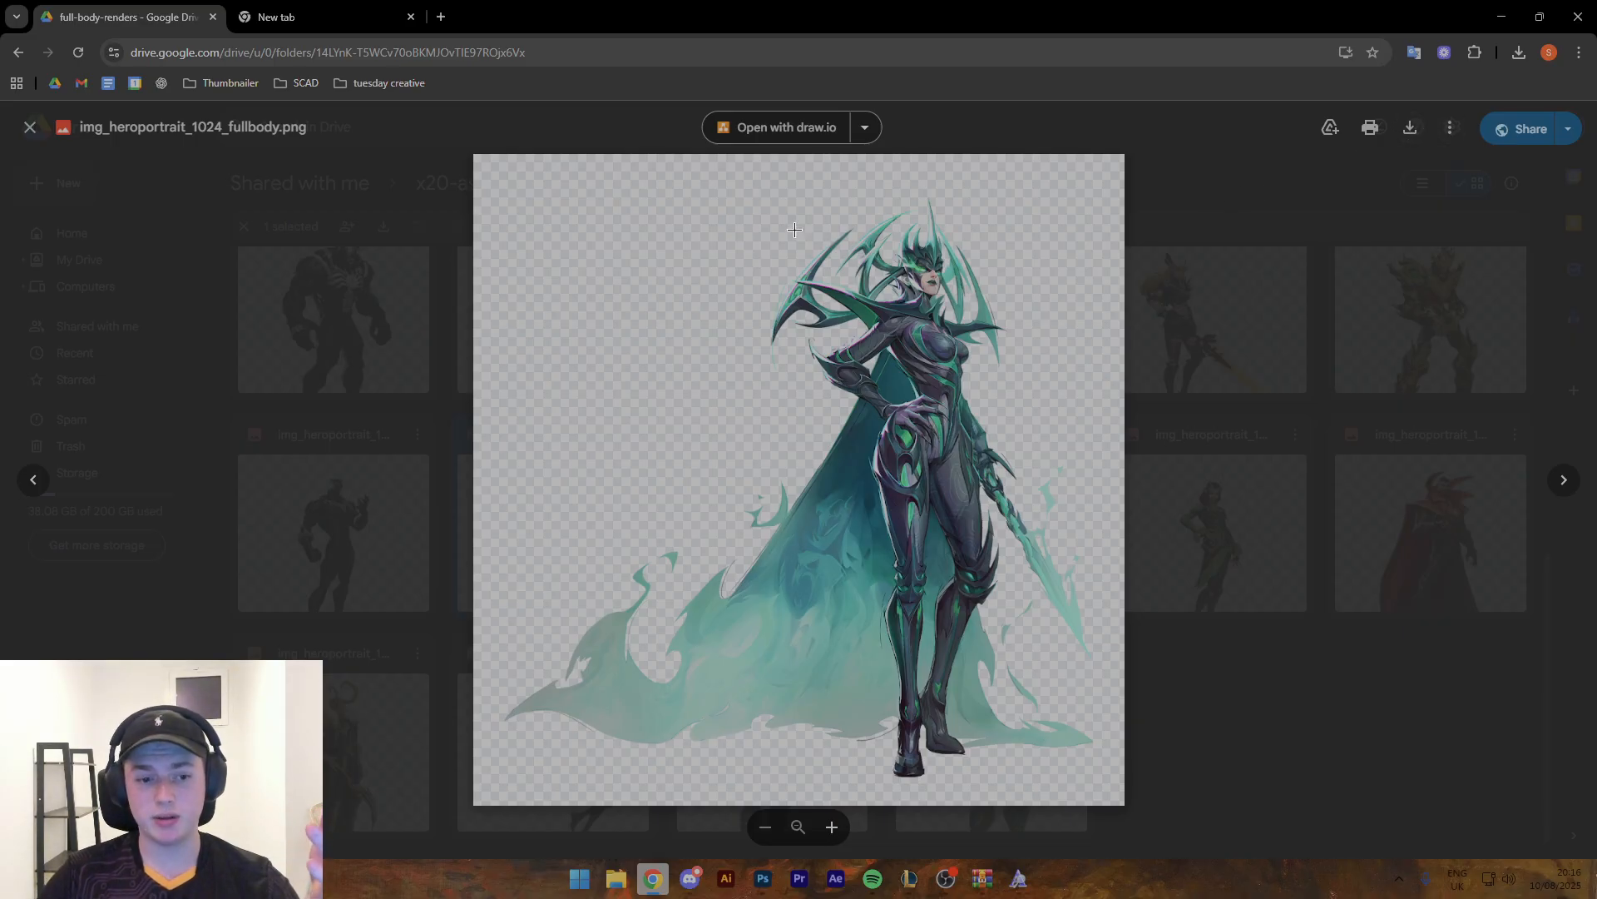
{"action": "left_click", "coordinate": [350, 329]}
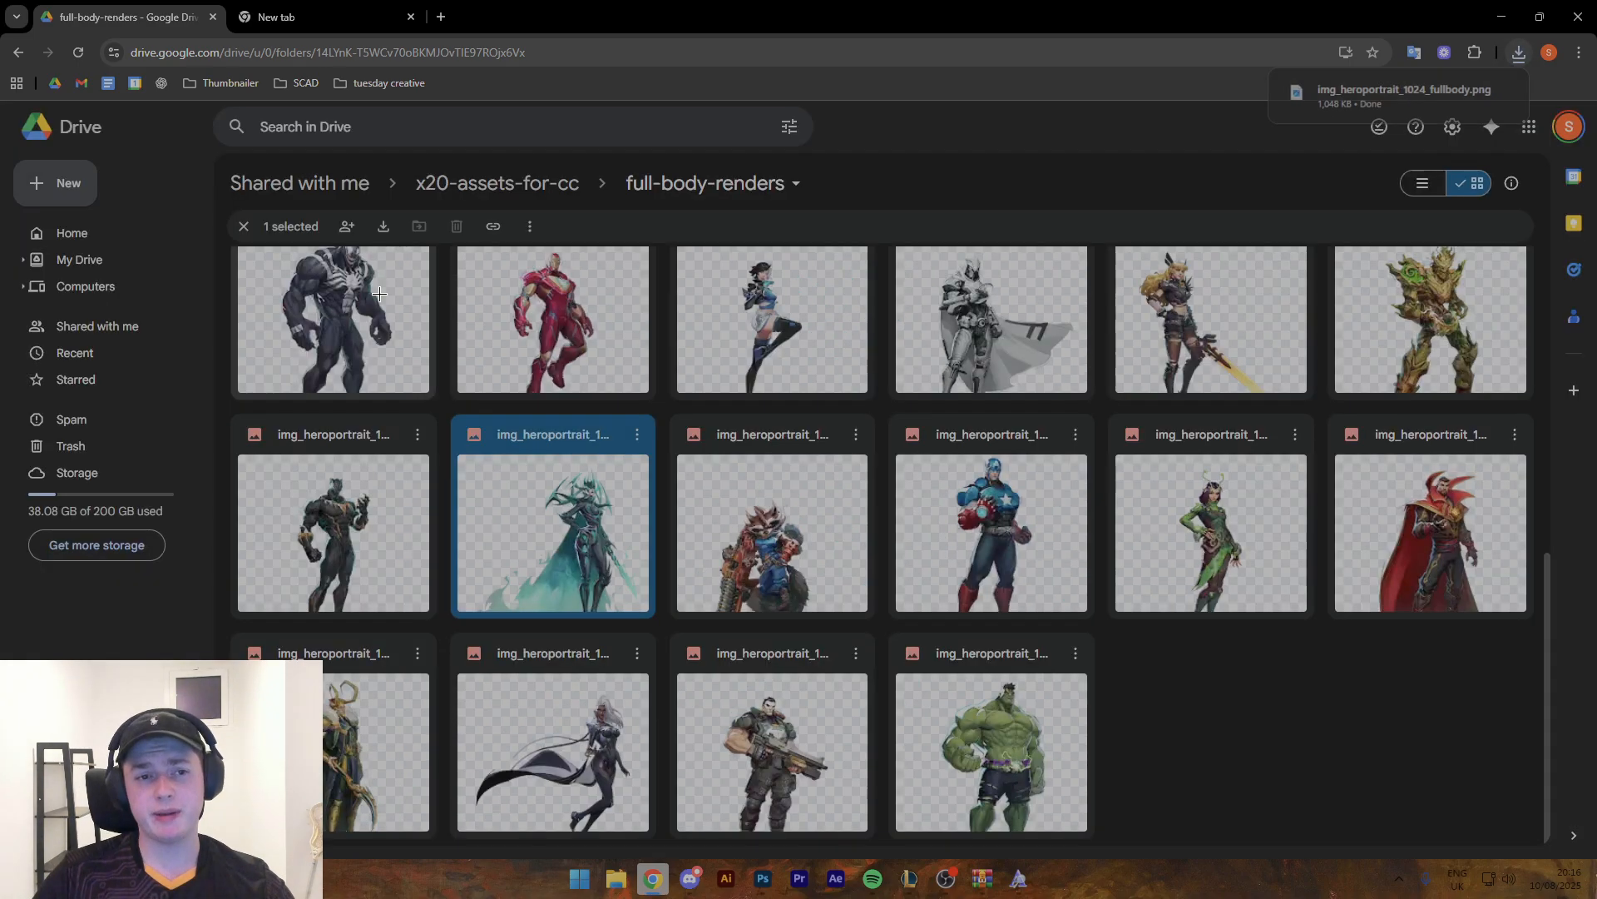
- Open the skins folder of x20-assets-for-cc and examine the alternative character skin renders, including those of the horned heroine
{"action": "left_click", "coordinate": [515, 177]}
{"action": "double_click", "coordinate": [561, 326]}
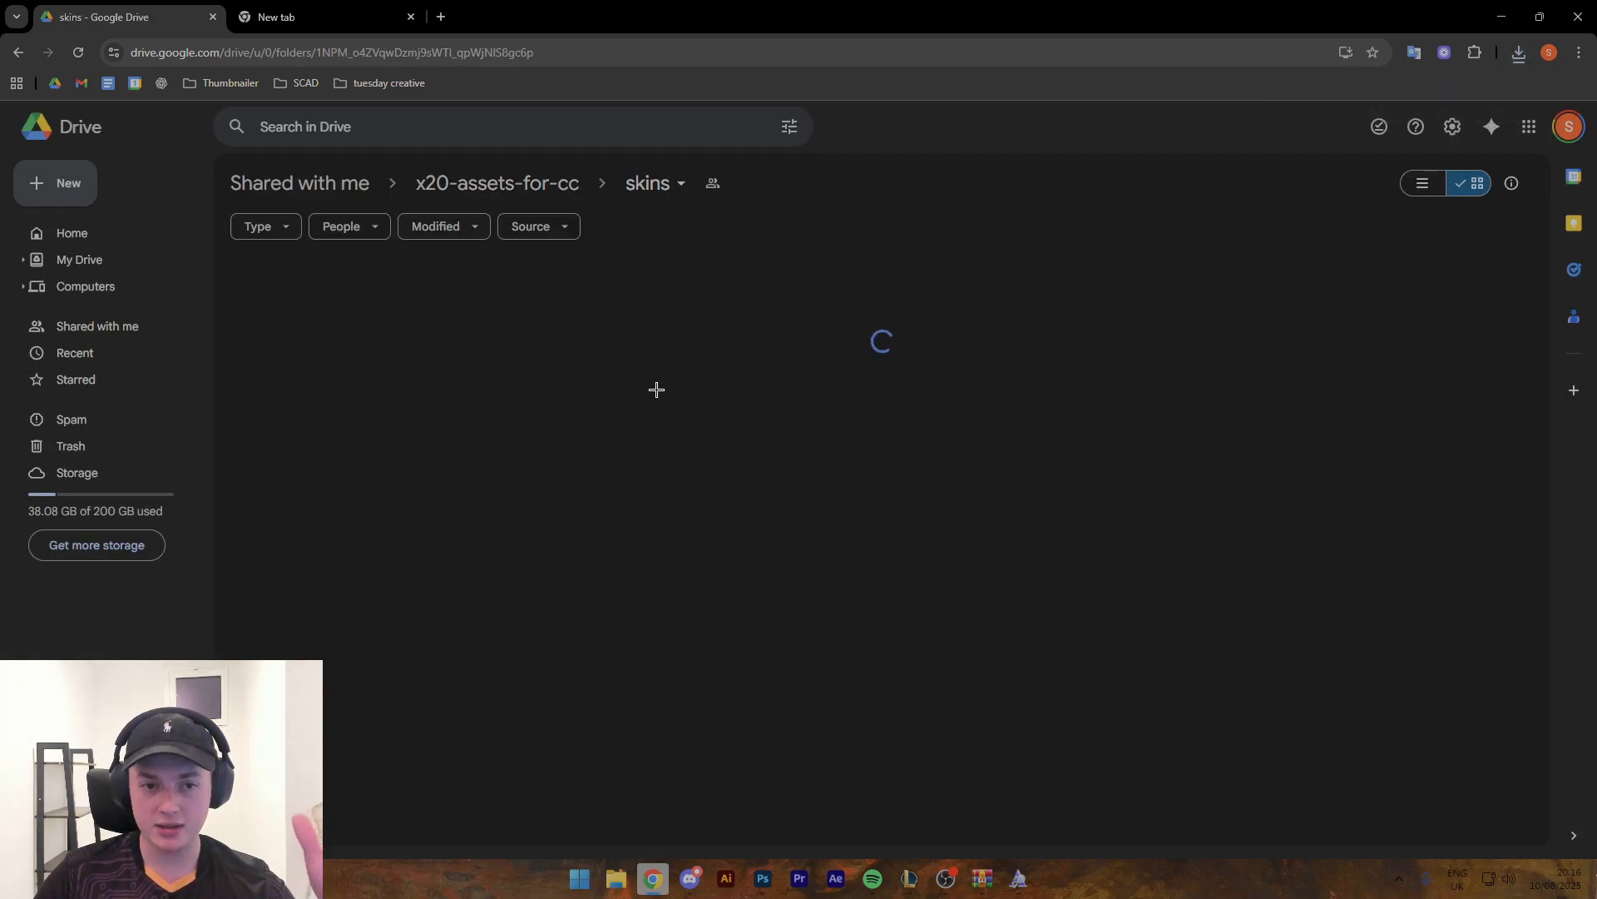
{"action": "scroll", "coordinate": [627, 370], "scroll_direction": "down", "scroll_amount": 2}
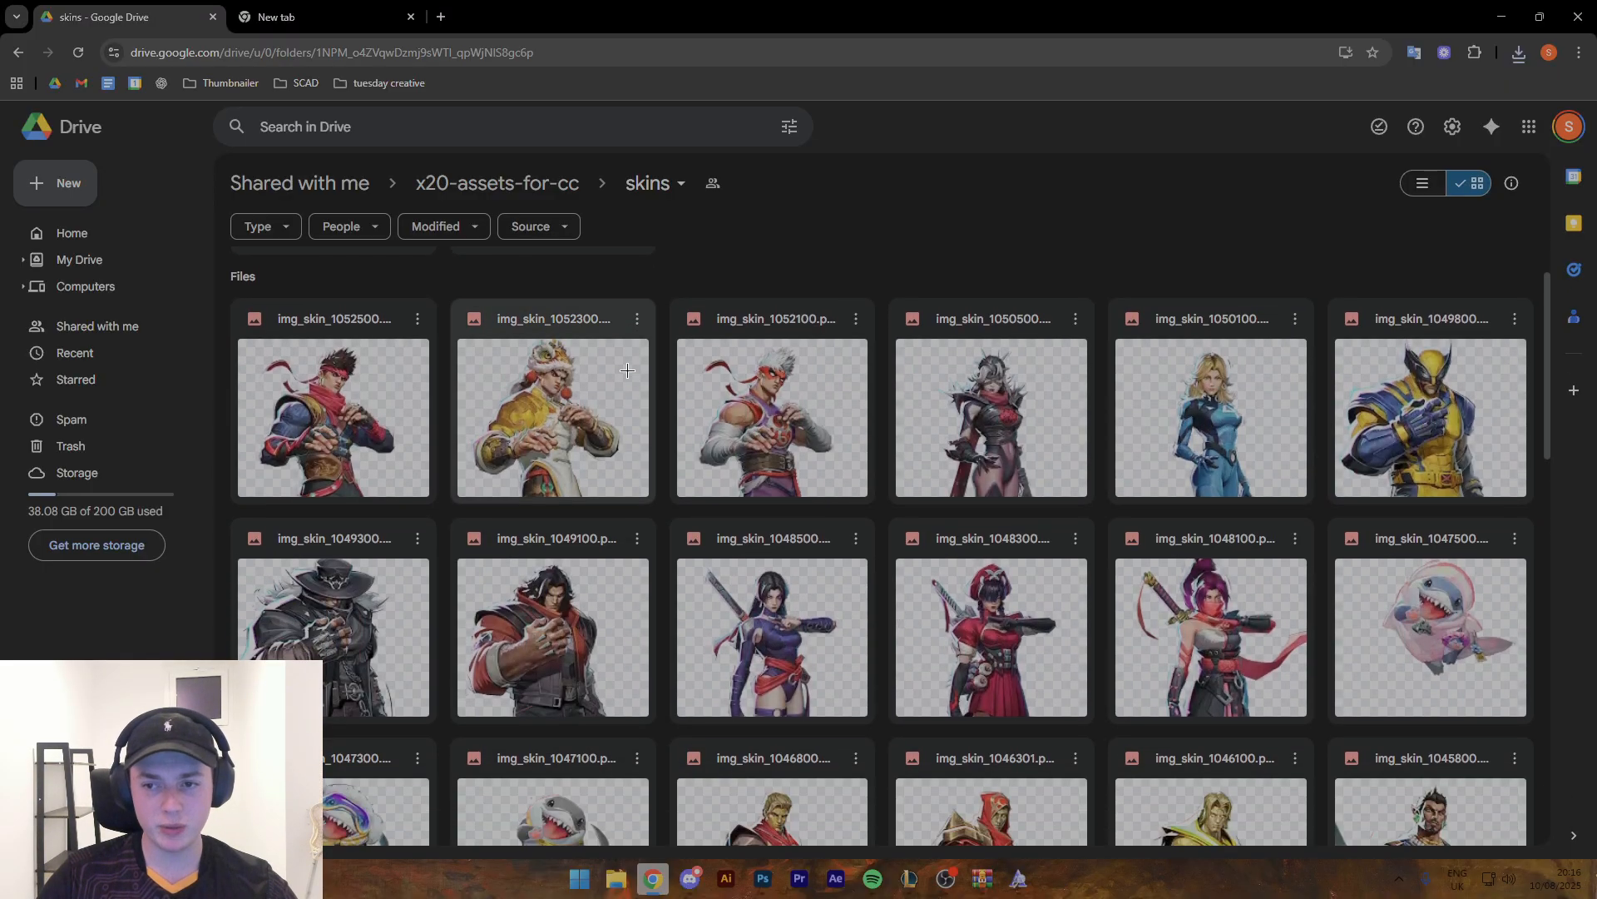
{"action": "scroll", "coordinate": [627, 371], "scroll_direction": "down", "scroll_amount": 12}
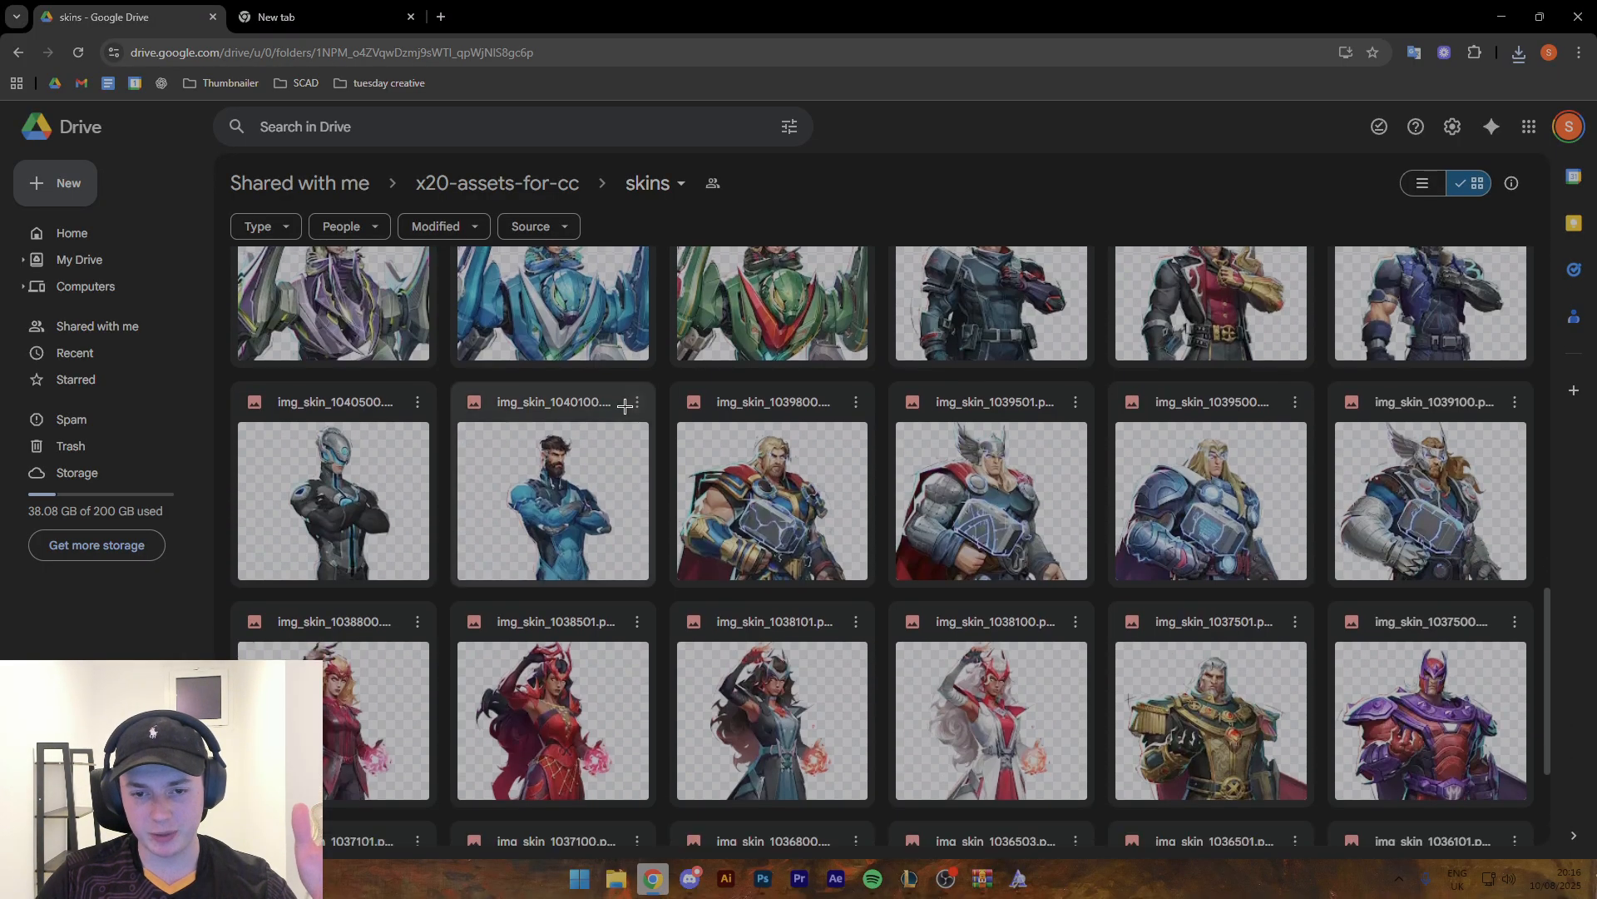
{"action": "scroll", "coordinate": [628, 416], "scroll_direction": "down", "scroll_amount": 3}
{"action": "scroll", "coordinate": [633, 424], "scroll_direction": "down", "scroll_amount": 2}
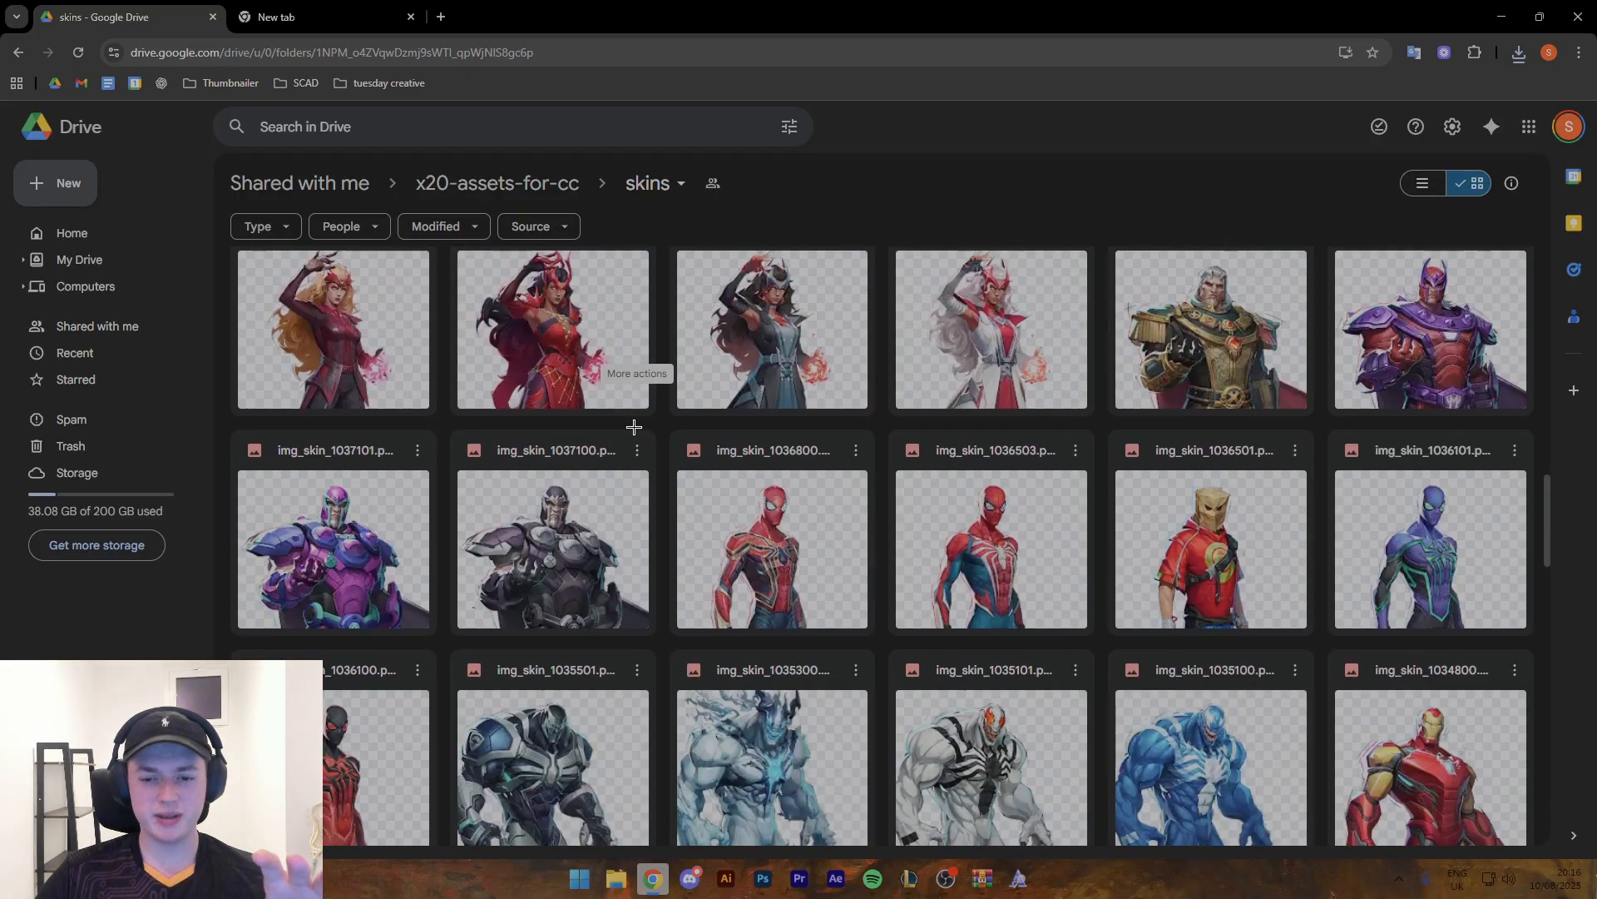
{"action": "scroll", "coordinate": [628, 441], "scroll_direction": "down", "scroll_amount": 20}
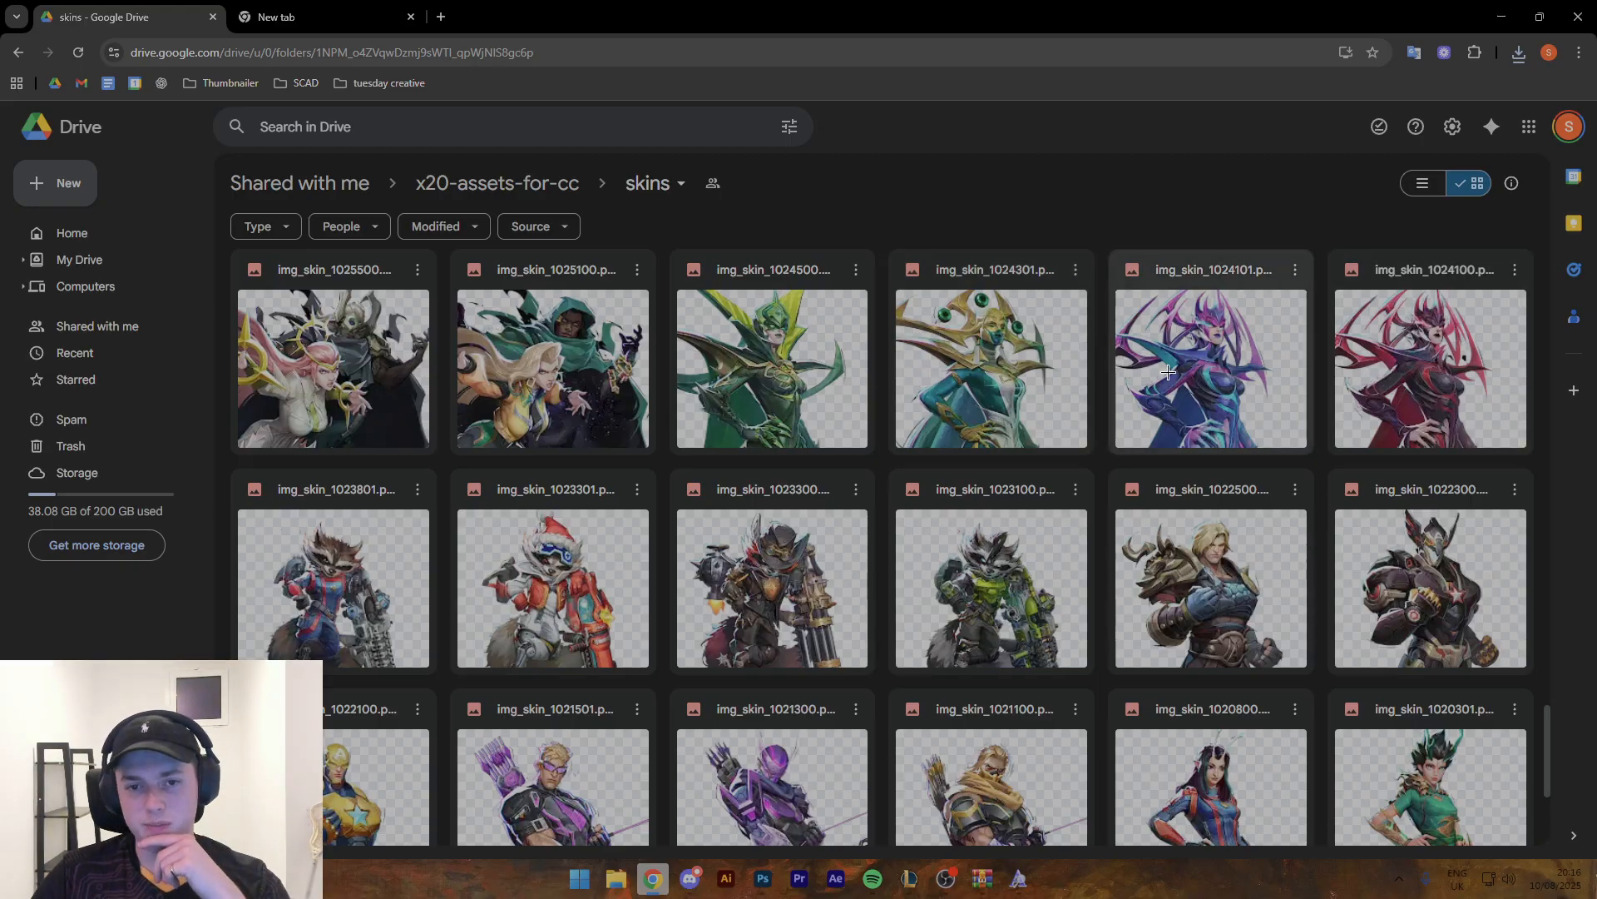
{"action": "scroll", "coordinate": [791, 377], "scroll_direction": "up", "scroll_amount": 2}
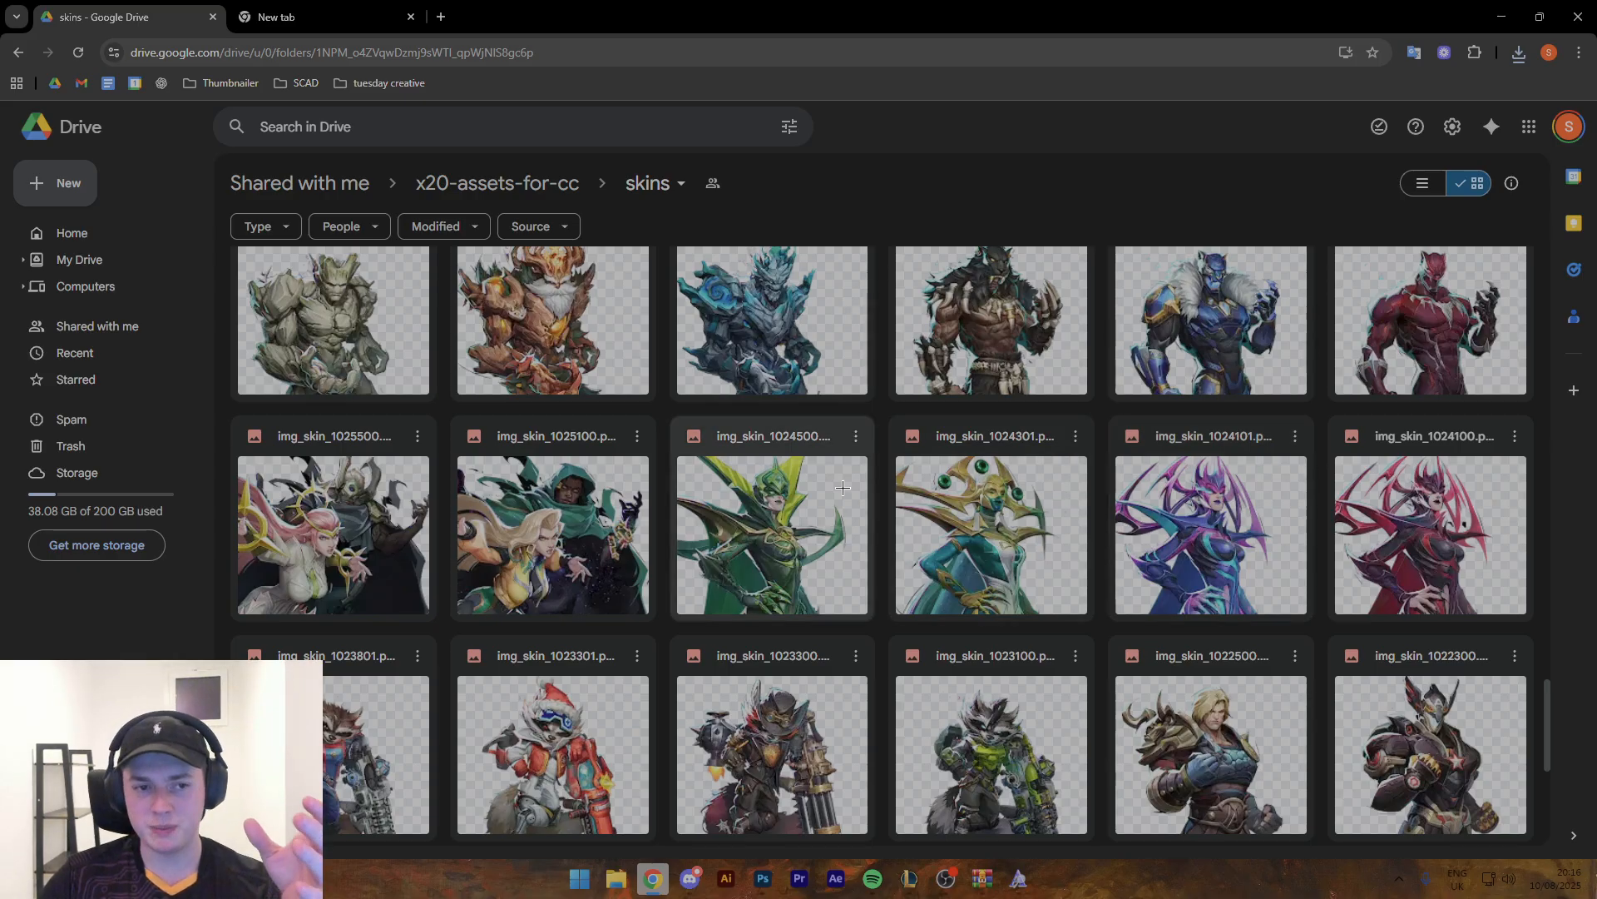
{"action": "left_click", "coordinate": [1518, 52]}
{"action": "left_click_drag", "start_coordinate": [1404, 125], "coordinate": [713, 517]}
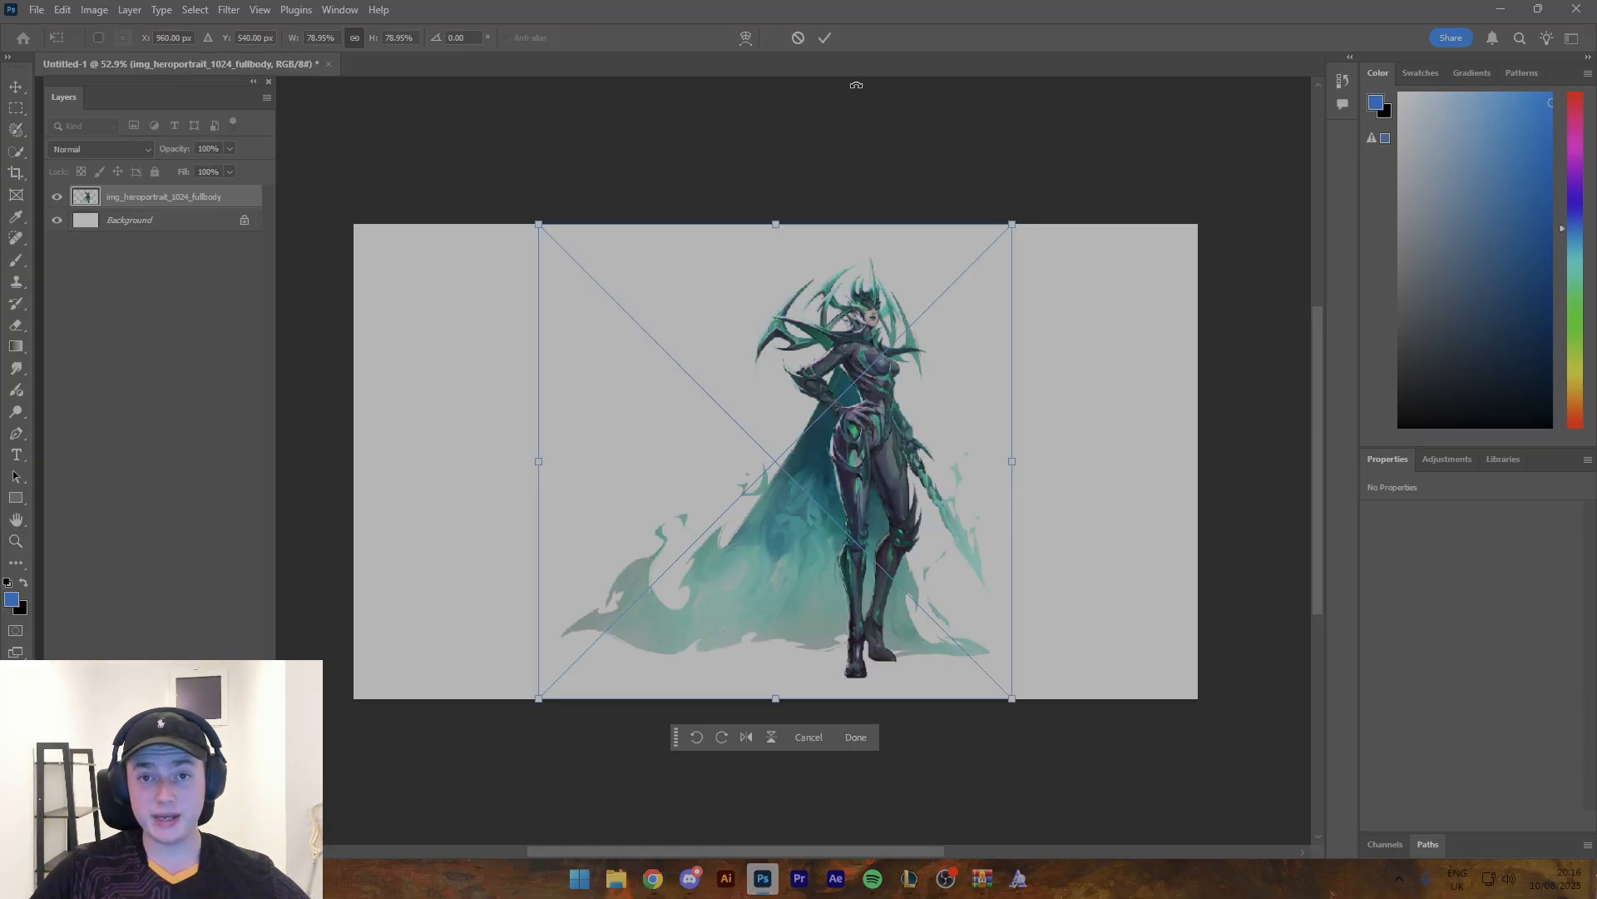
{"action": "left_click_drag", "start_coordinate": [1010, 459], "coordinate": [1054, 447]}
{"action": "key", "text": "ctrl+z"}
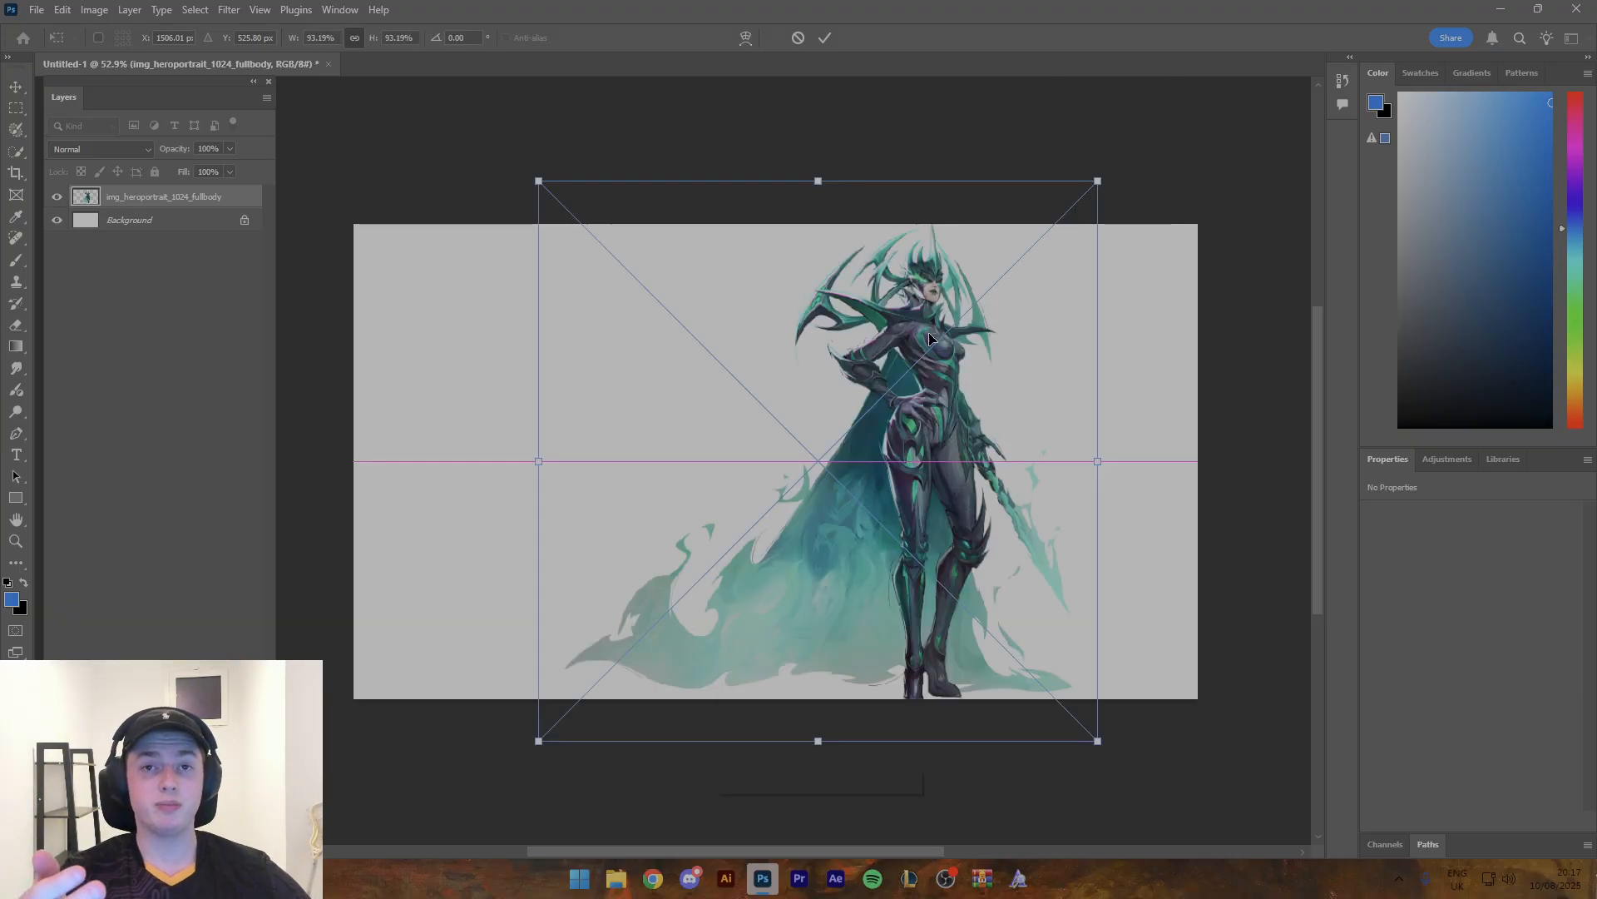
{"action": "key", "text": "ctrl+z"}
{"action": "key", "text": "ctrl+z"}
- Place the downloaded img_heroportrait_1024_fullbody.png on the Photoshop canvas, scaled to about 126% with the character on the left half
{"action": "left_click", "coordinate": [653, 879]}
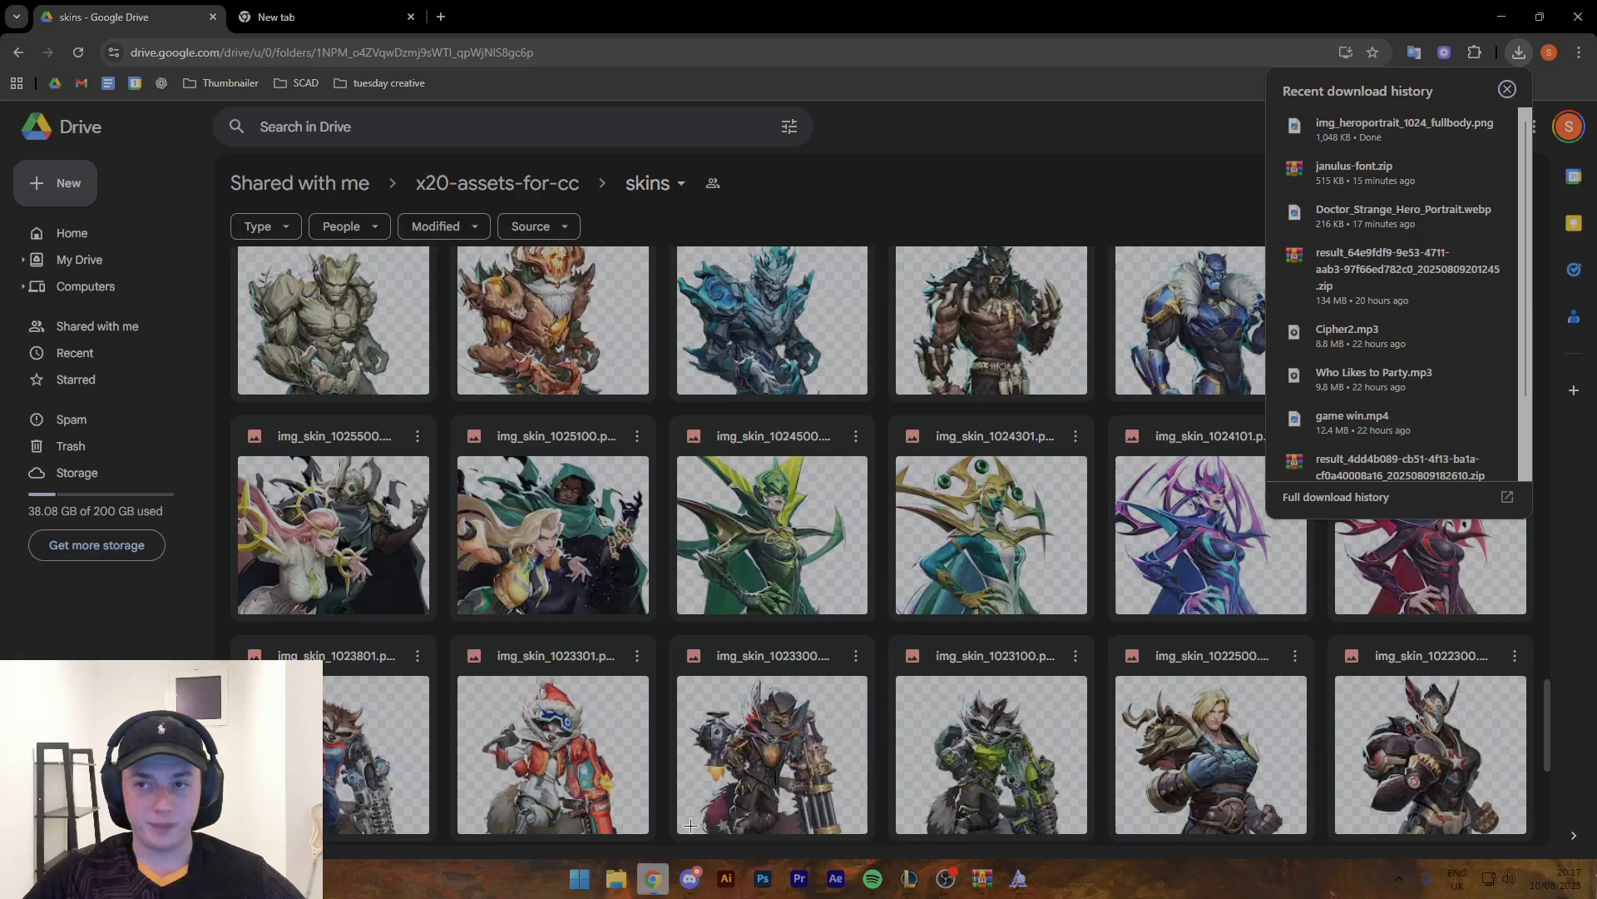
{"action": "left_click_drag", "start_coordinate": [1419, 137], "coordinate": [616, 478]}
{"action": "left_click_drag", "start_coordinate": [1010, 466], "coordinate": [1292, 460]}
{"action": "left_click_drag", "start_coordinate": [1115, 453], "coordinate": [639, 546]}
{"action": "mouse_move", "coordinate": [657, 485]}
{"action": "left_mouse_down"}
{"action": "mouse_move", "coordinate": [644, 509]}
{"action": "mouse_move", "coordinate": [635, 479]}
{"action": "left_mouse_up"}
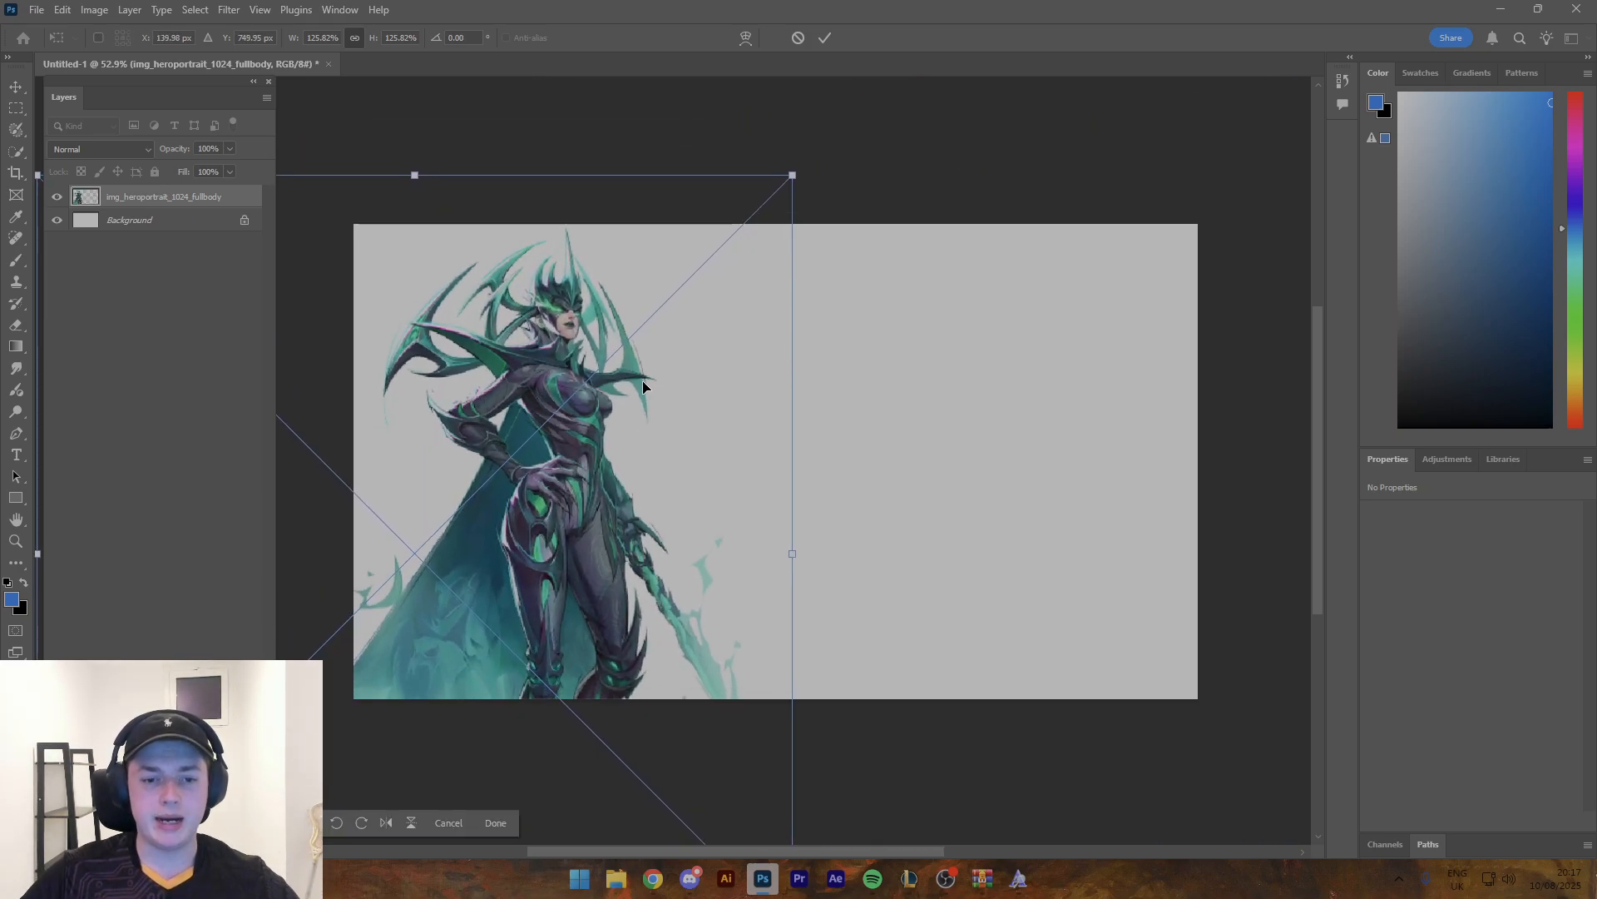
- Enlarge the placed render to about 275%, position it as a waist-up crop on the canvas's left half, and commit the transform
{"action": "left_click_drag", "start_coordinate": [794, 553], "coordinate": [1132, 552]}
{"action": "left_click_drag", "start_coordinate": [995, 440], "coordinate": [891, 712]}
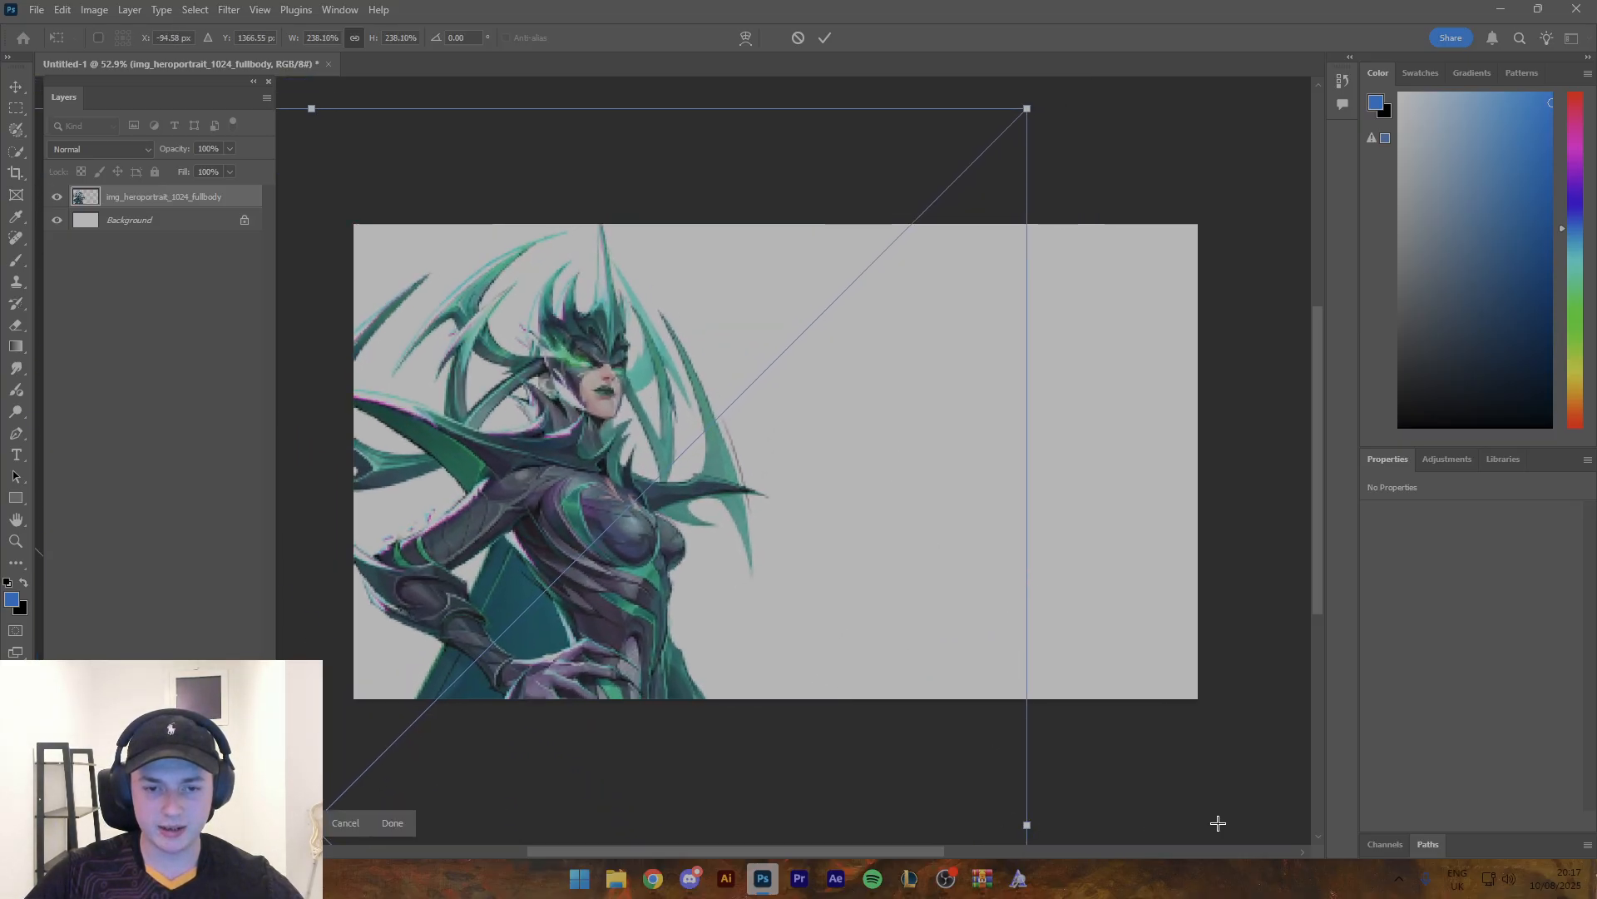
{"action": "left_click_drag", "start_coordinate": [1030, 752], "coordinate": [1254, 717]}
{"action": "left_click_drag", "start_coordinate": [855, 422], "coordinate": [683, 440]}
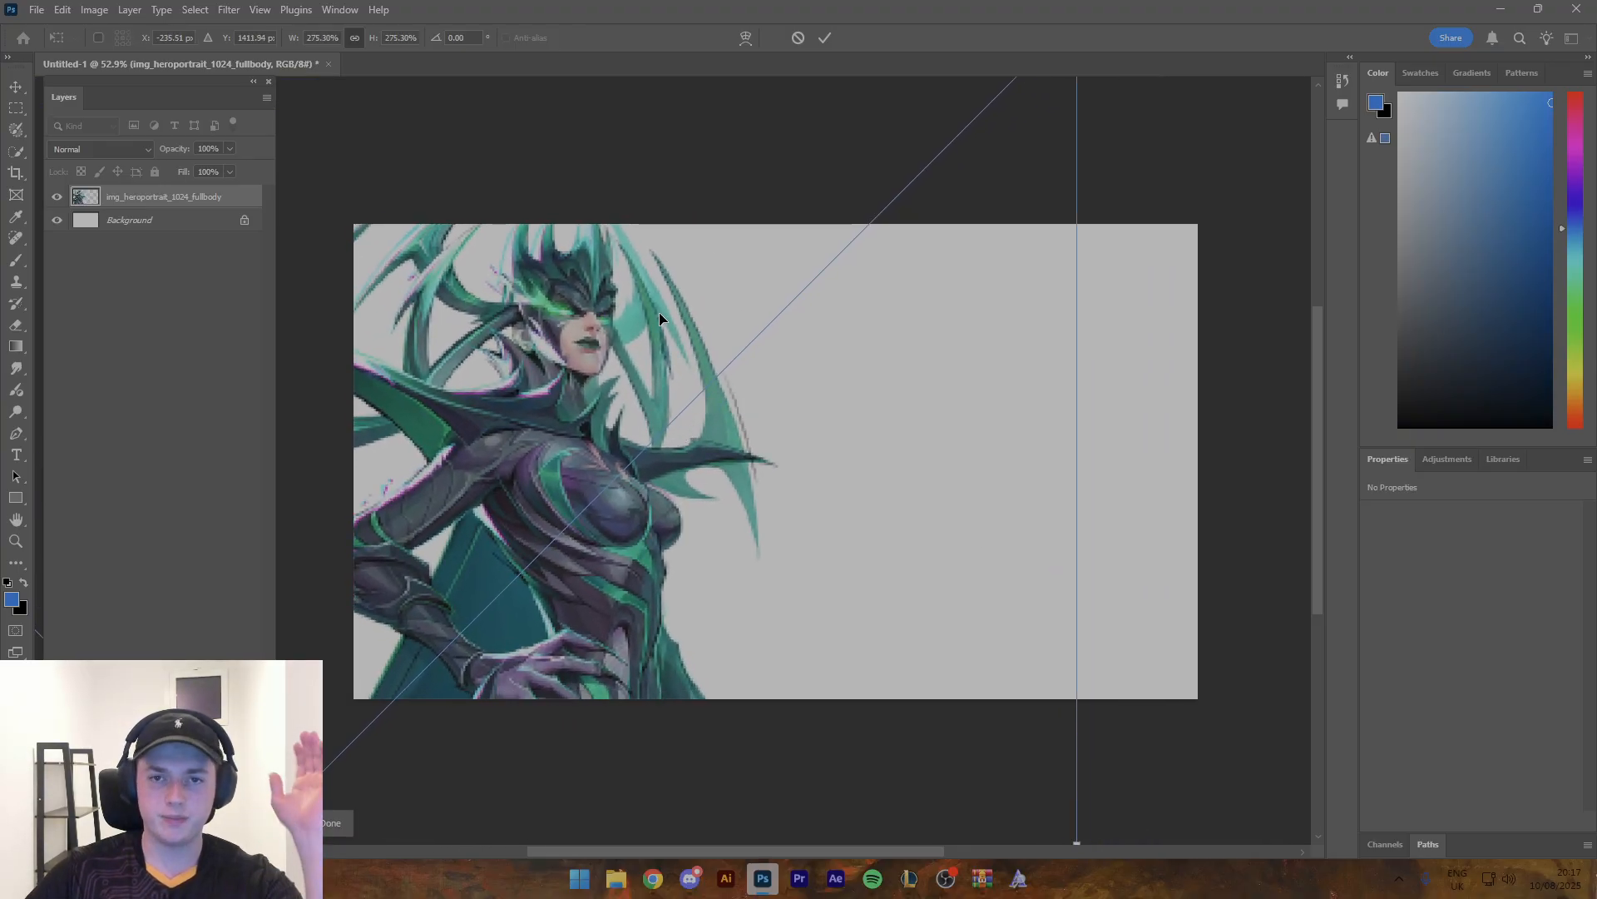
{"action": "left_click", "coordinate": [824, 37]}
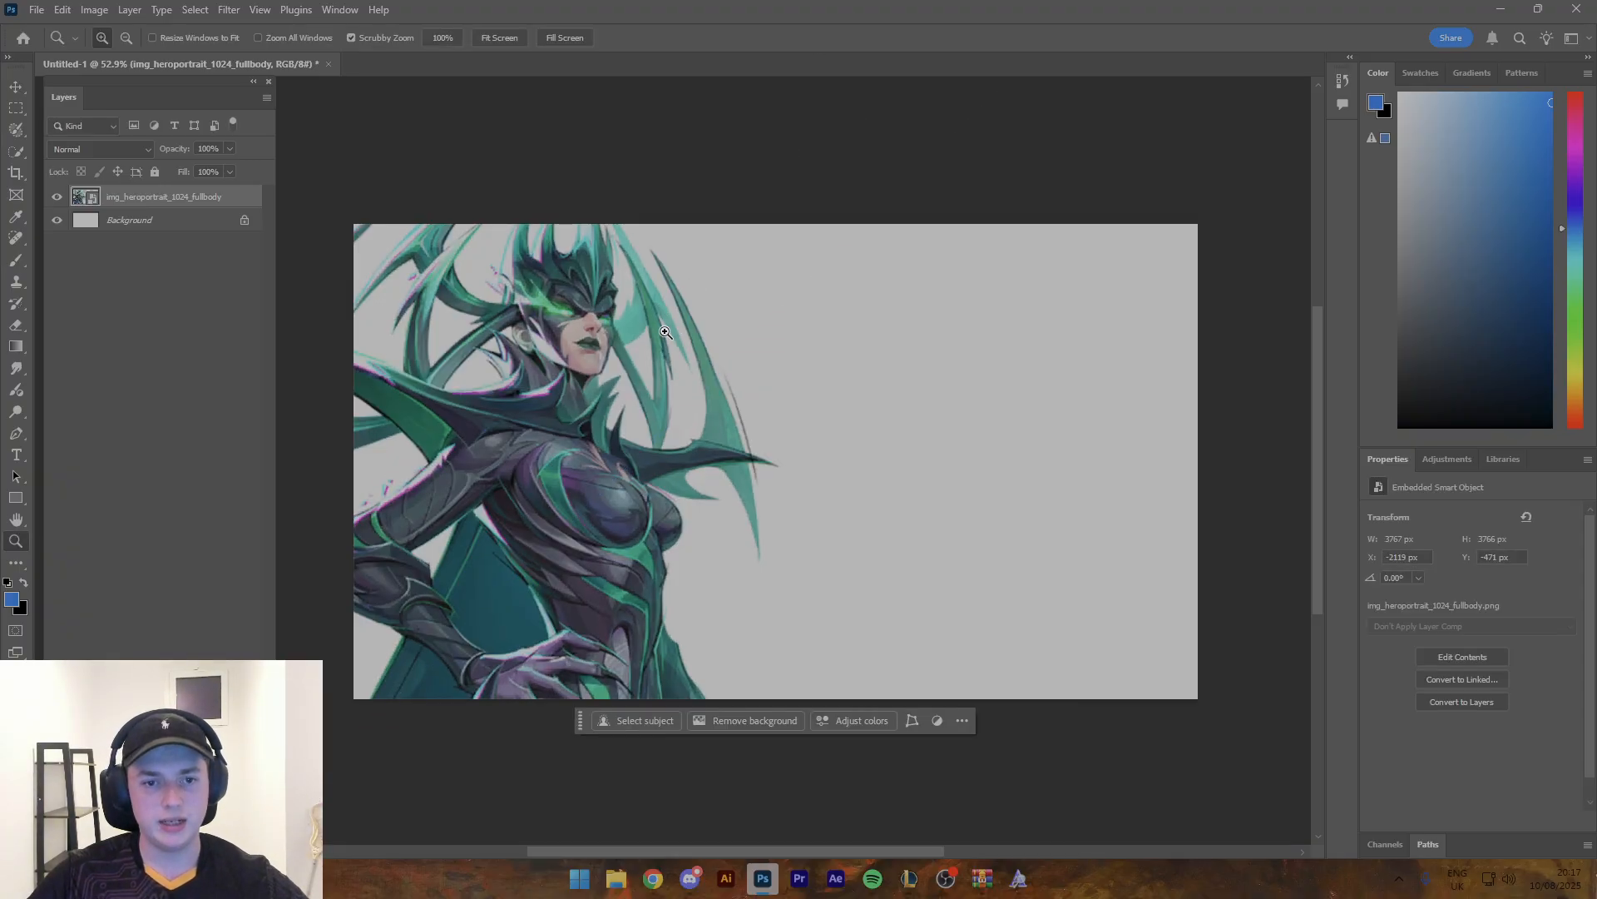
- Shift the character render slightly left and down on the canvas to X -2136 px, Y -433 px
{"action": "scroll", "coordinate": [659, 331], "scroll_direction": "down", "scroll_amount": 1}
{"action": "key", "text": "v"}
{"action": "left_click_drag", "start_coordinate": [619, 381], "coordinate": [606, 395]}
{"action": "key", "text": "z"}
{"action": "mouse_move", "coordinate": [678, 343]}
{"action": "left_mouse_down"}
{"action": "mouse_move", "coordinate": [635, 346]}
{"action": "mouse_move", "coordinate": [677, 348]}
{"action": "left_mouse_up"}
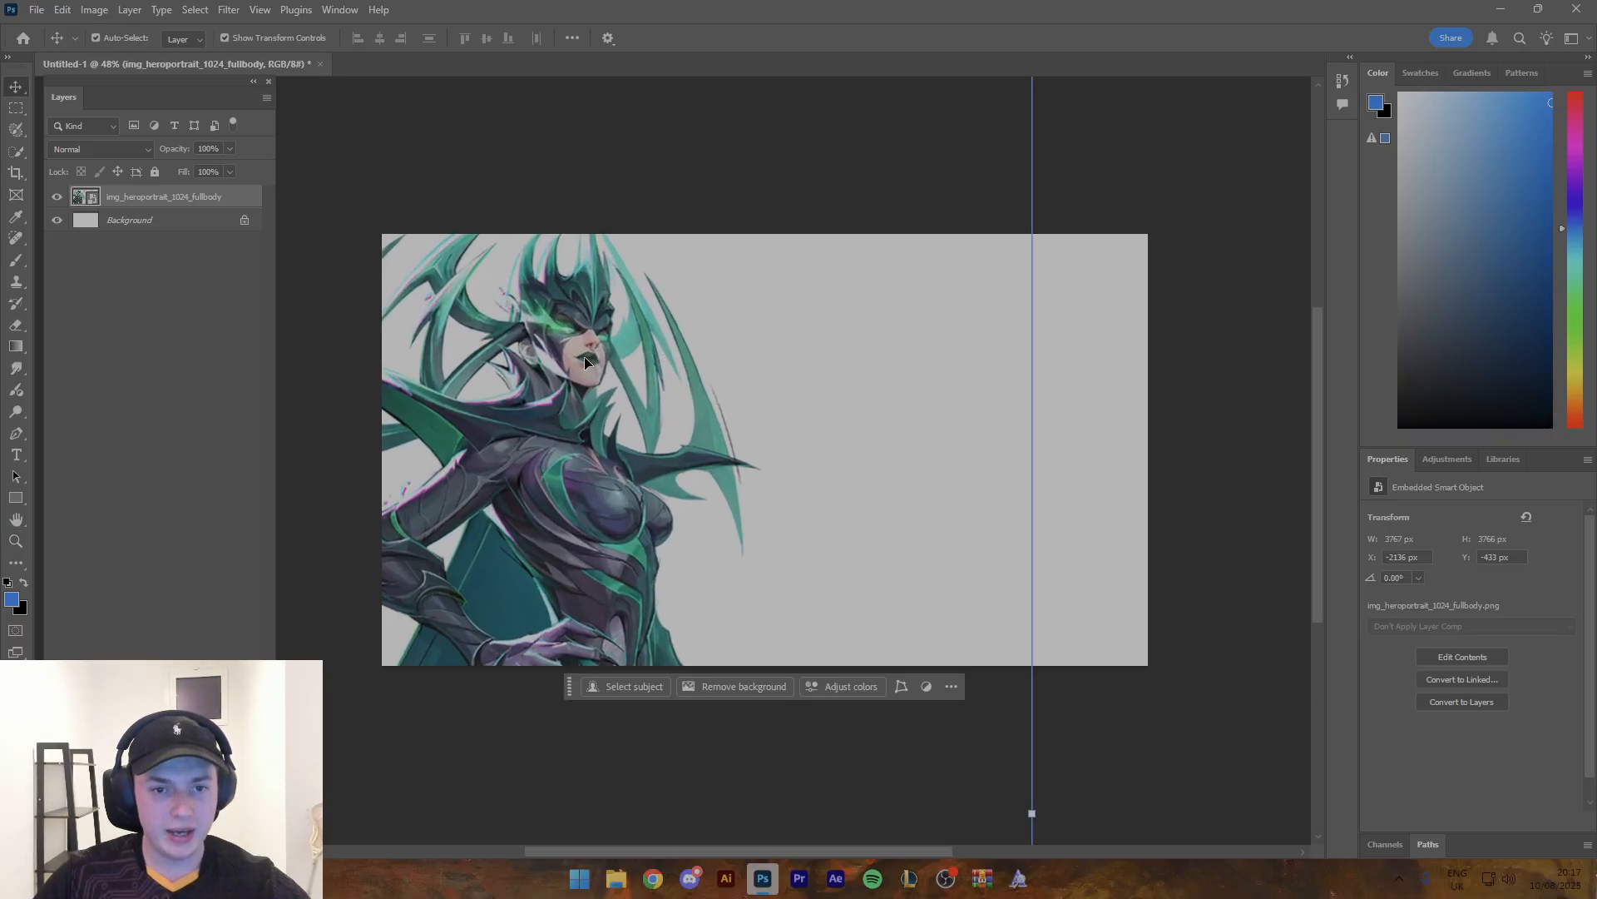
{"action": "left_click_drag", "start_coordinate": [582, 360], "coordinate": [618, 326]}
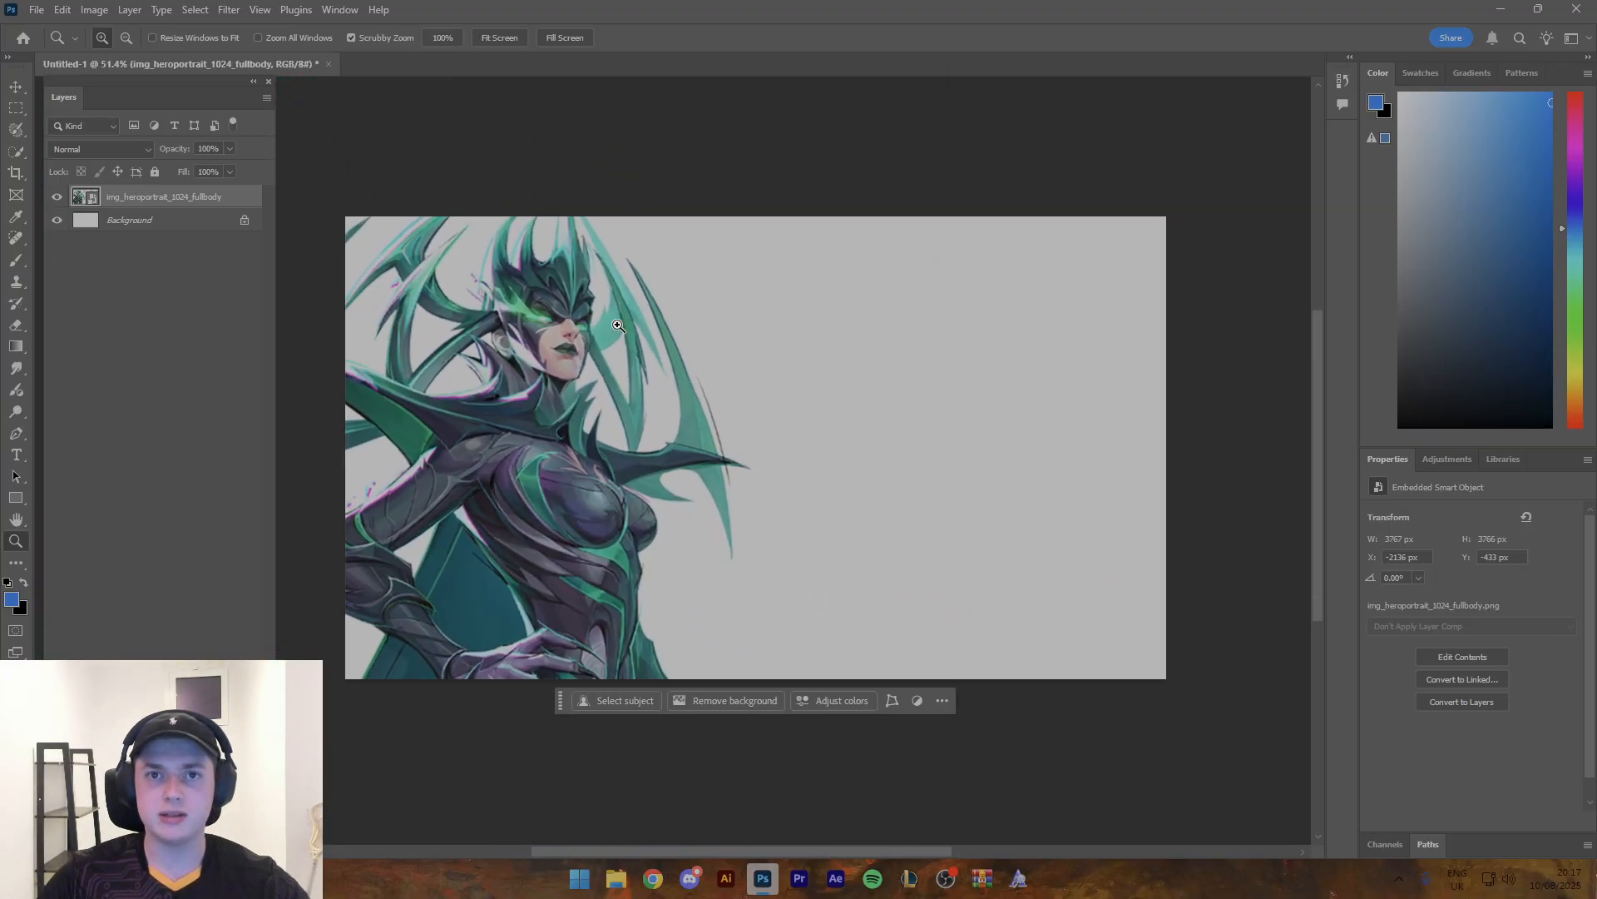
{"action": "left_click_drag", "start_coordinate": [913, 342], "coordinate": [764, 347]}
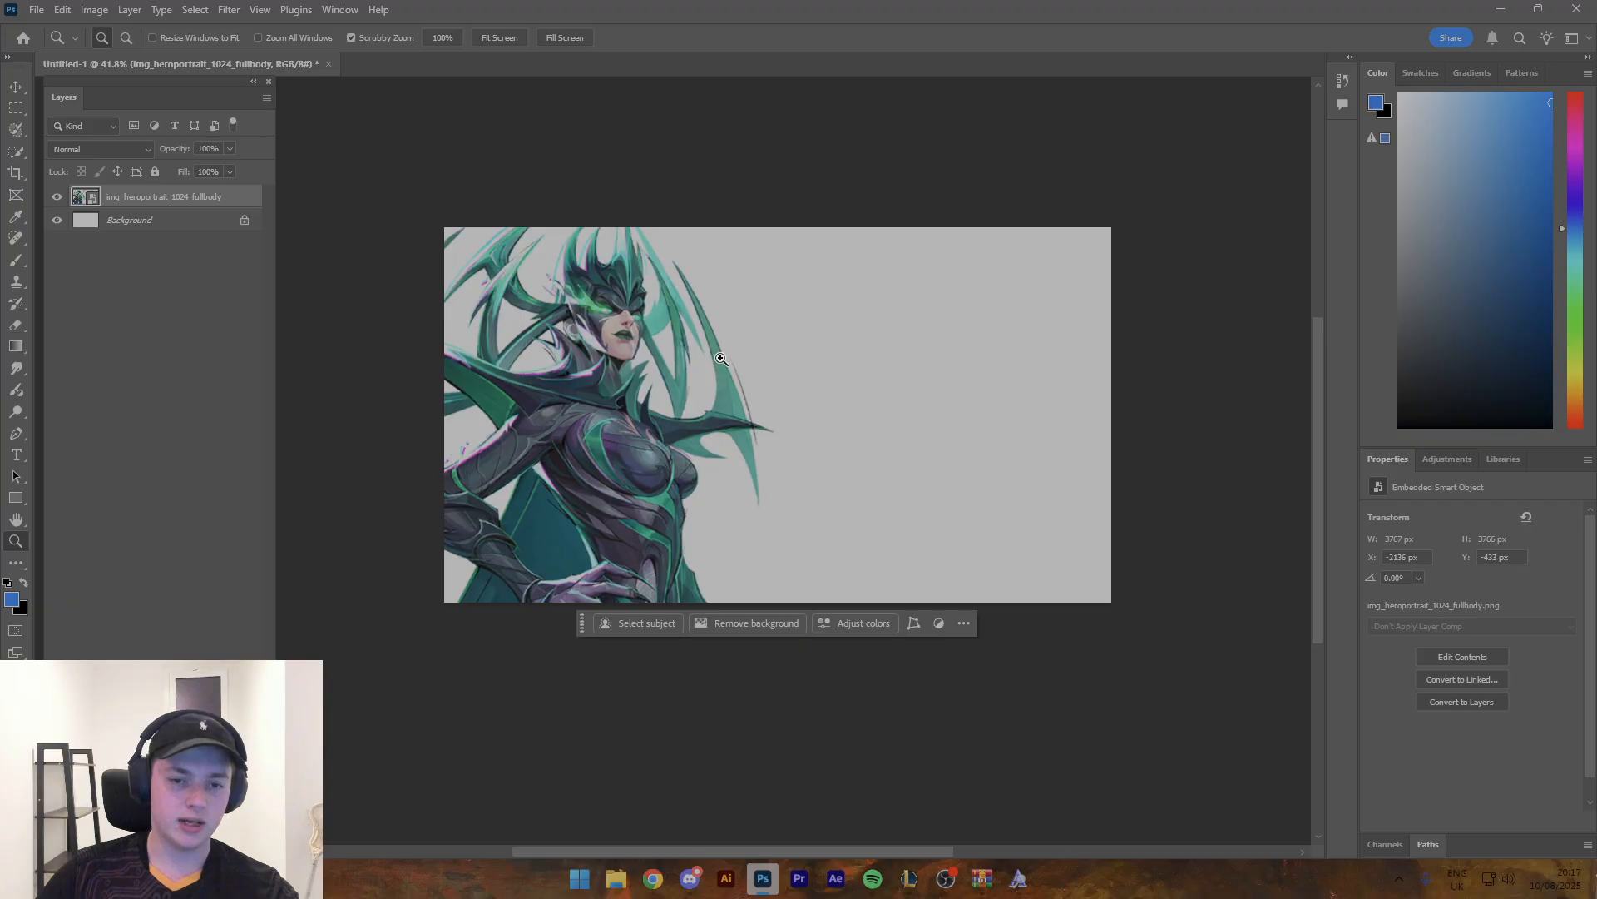
{"action": "left_click_drag", "start_coordinate": [629, 447], "coordinate": [653, 468]}
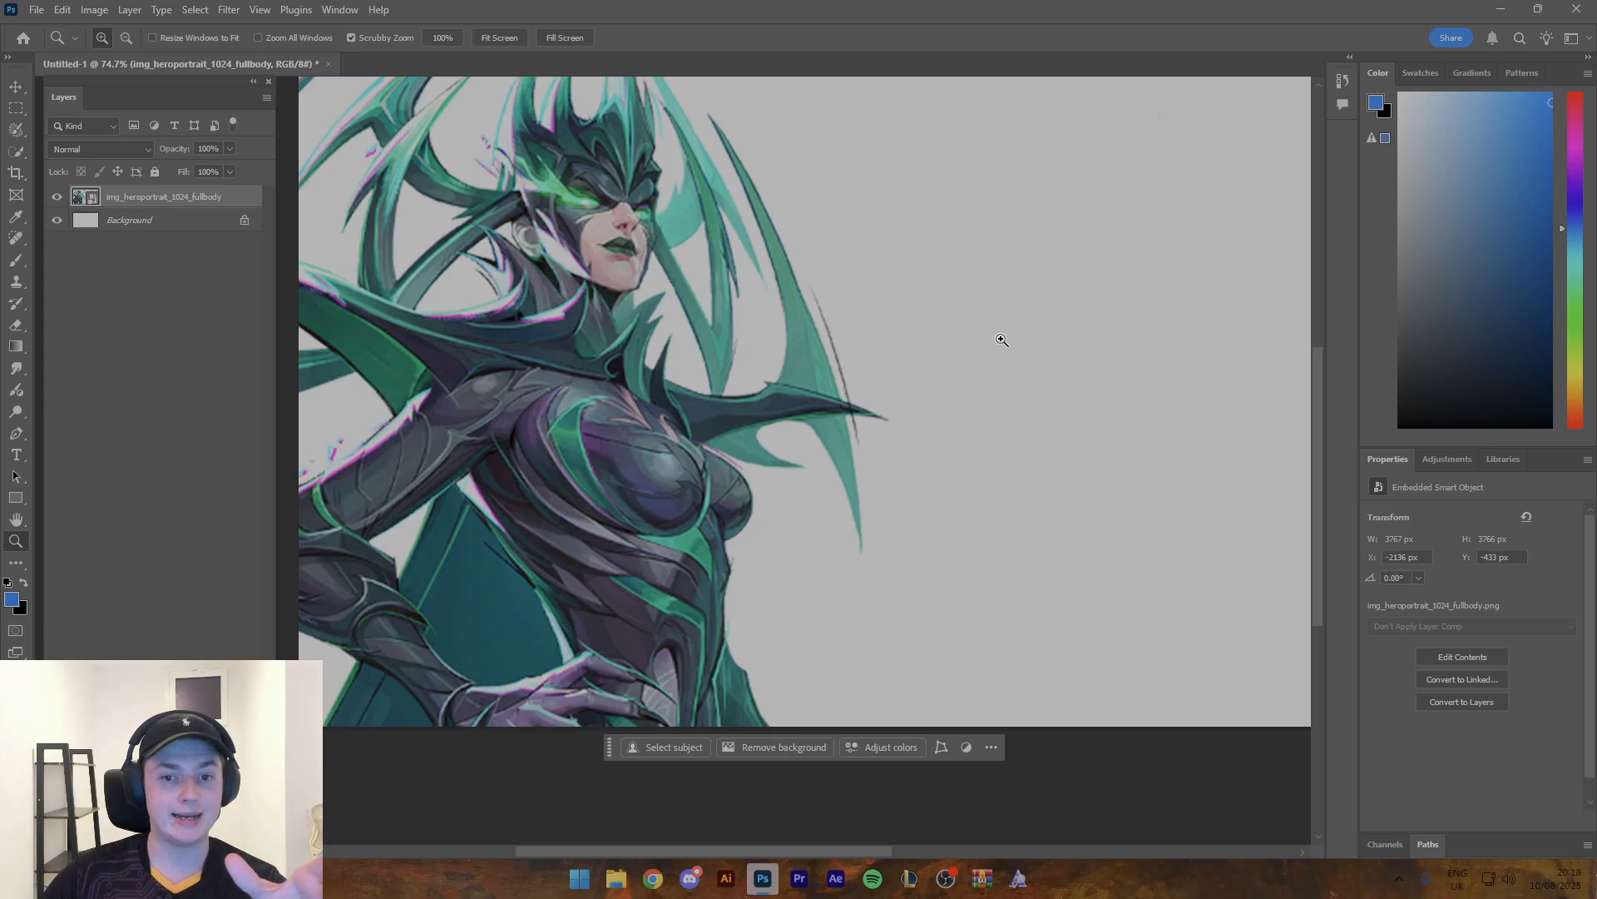
- Switch to Chrome, search Google Images for "marvel rivals maps" in a new tab, and look through the map artwork
{"action": "left_click", "coordinate": [653, 878]}
{"action": "left_click", "coordinate": [379, 18]}
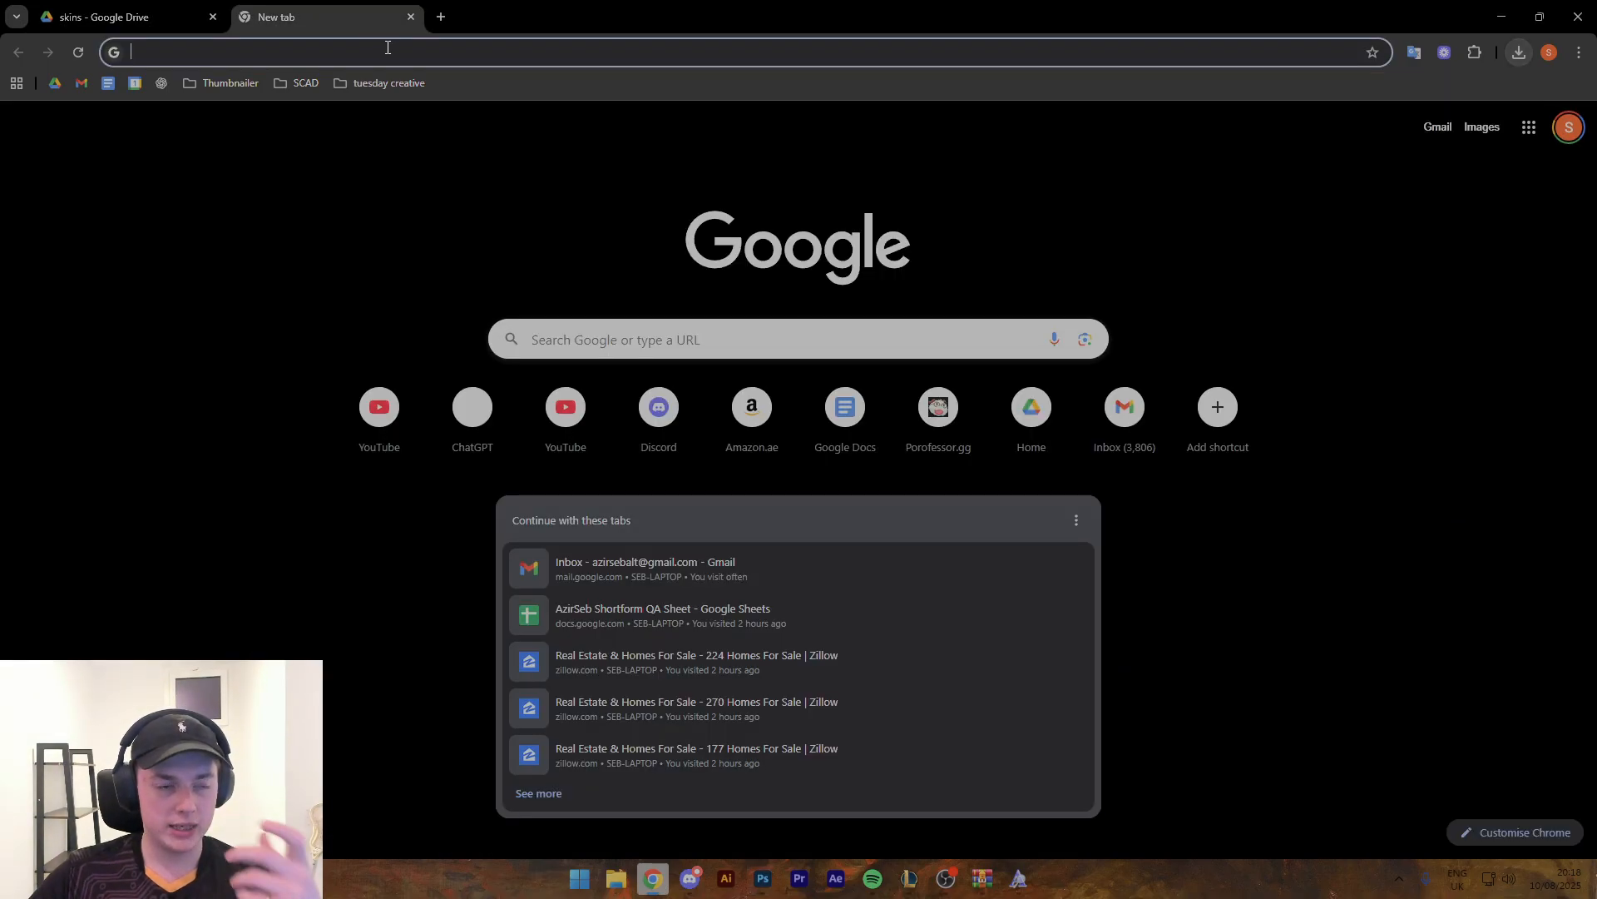
{"action": "type", "text": "marvel rival"}
{"action": "key", "text": "Return"}
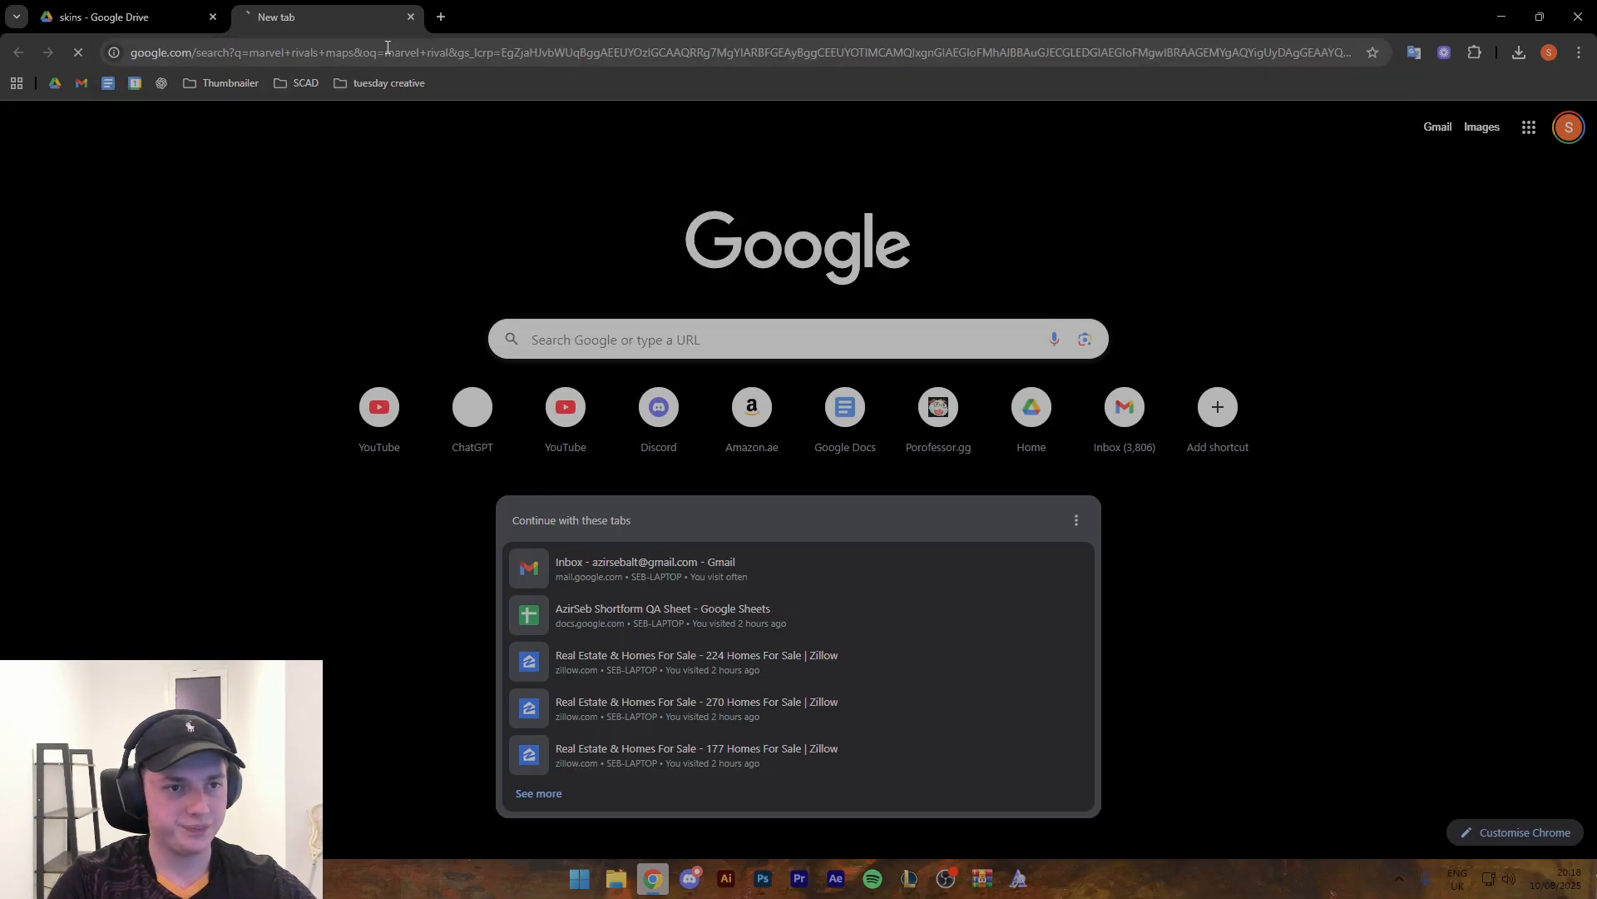
{"action": "left_click", "coordinate": [253, 206]}
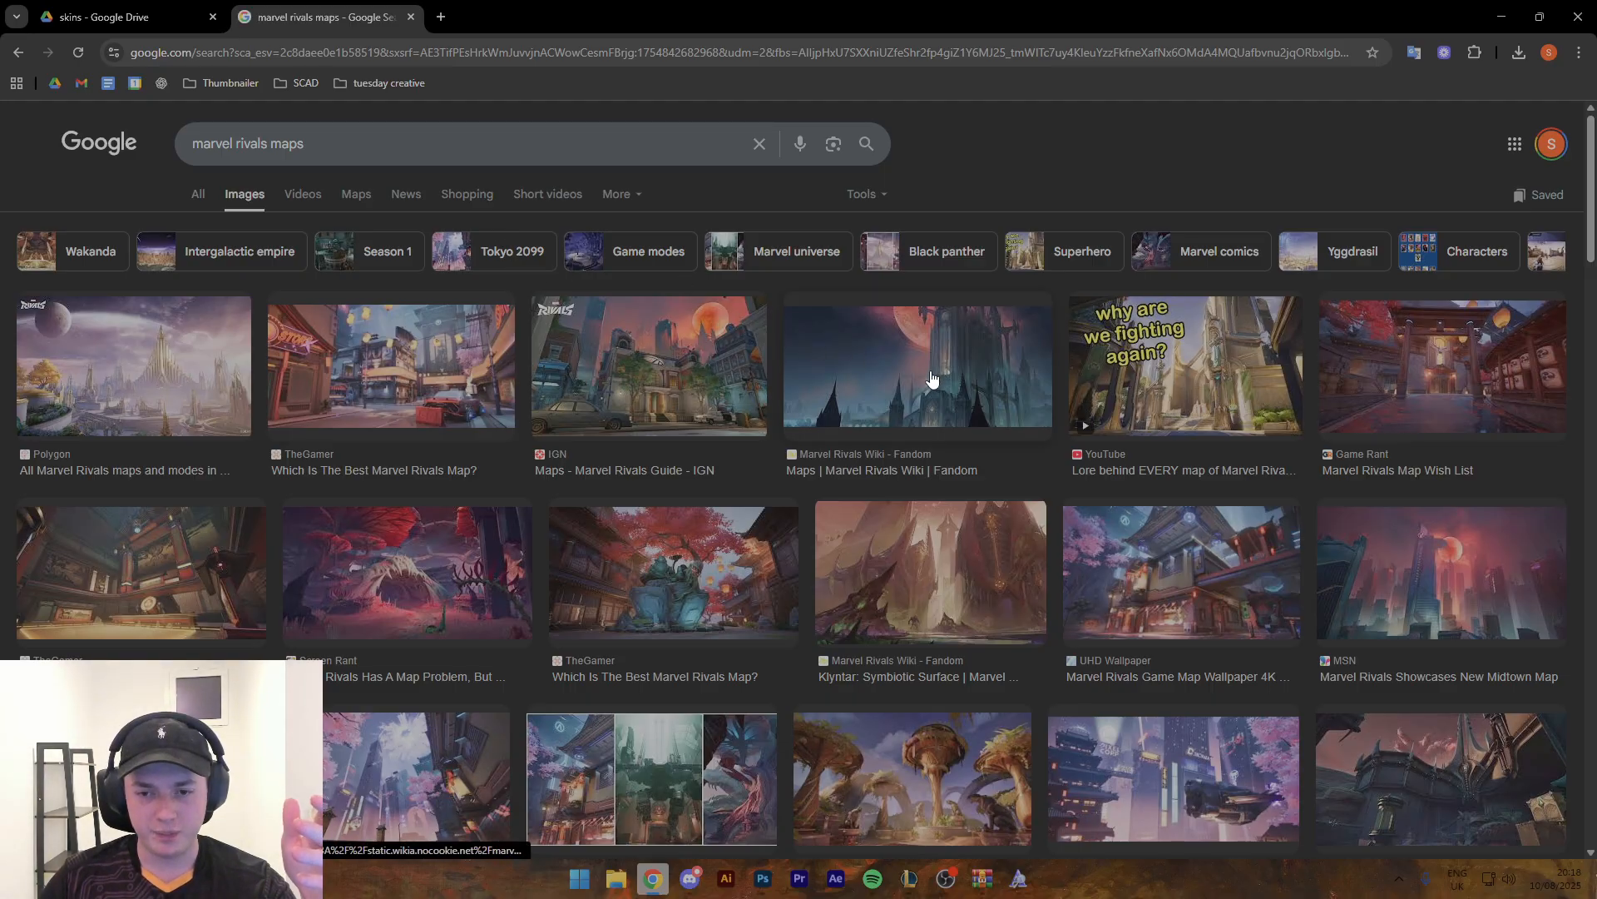
{"action": "scroll", "coordinate": [699, 392], "scroll_direction": "down", "scroll_amount": 2}
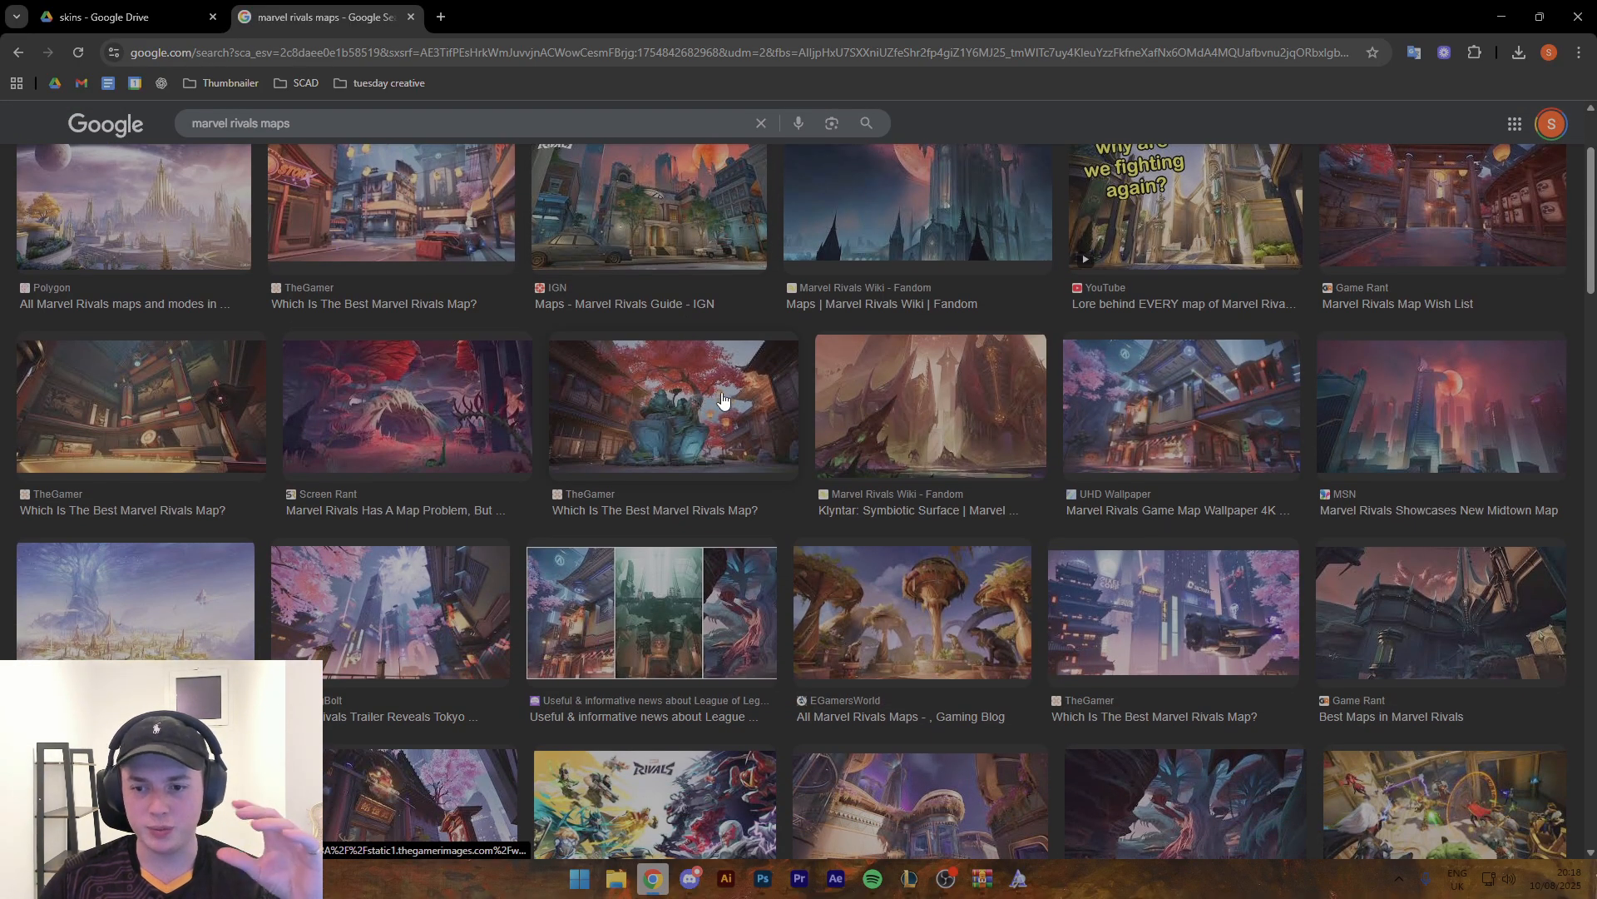
{"action": "scroll", "coordinate": [838, 414], "scroll_direction": "down", "scroll_amount": 4}
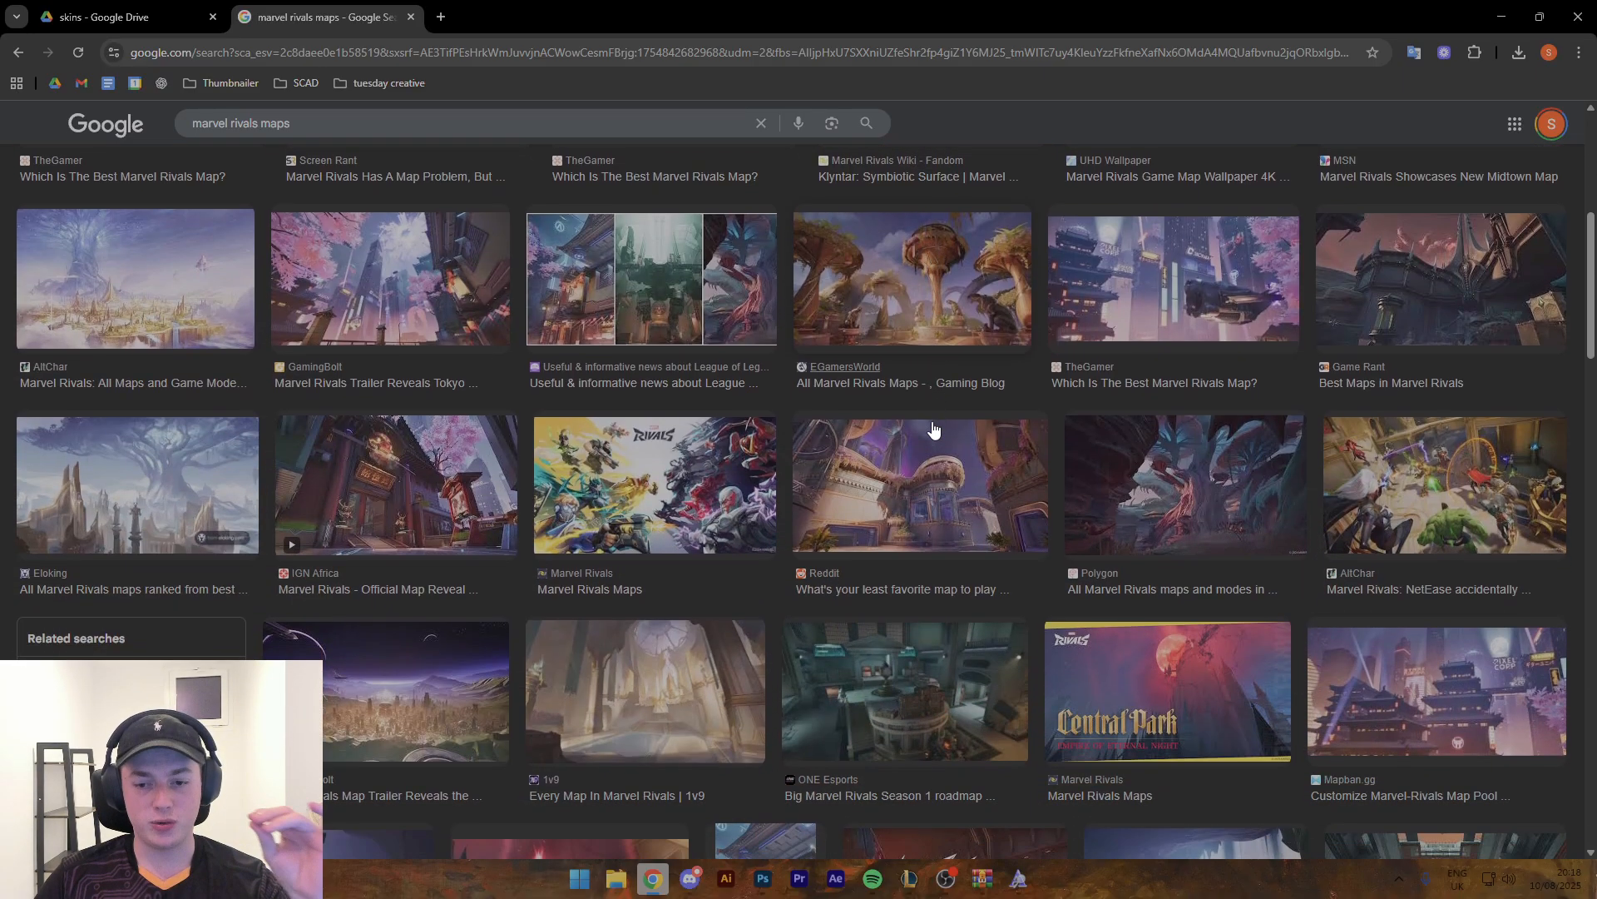
{"action": "scroll", "coordinate": [731, 430], "scroll_direction": "down", "scroll_amount": 6}
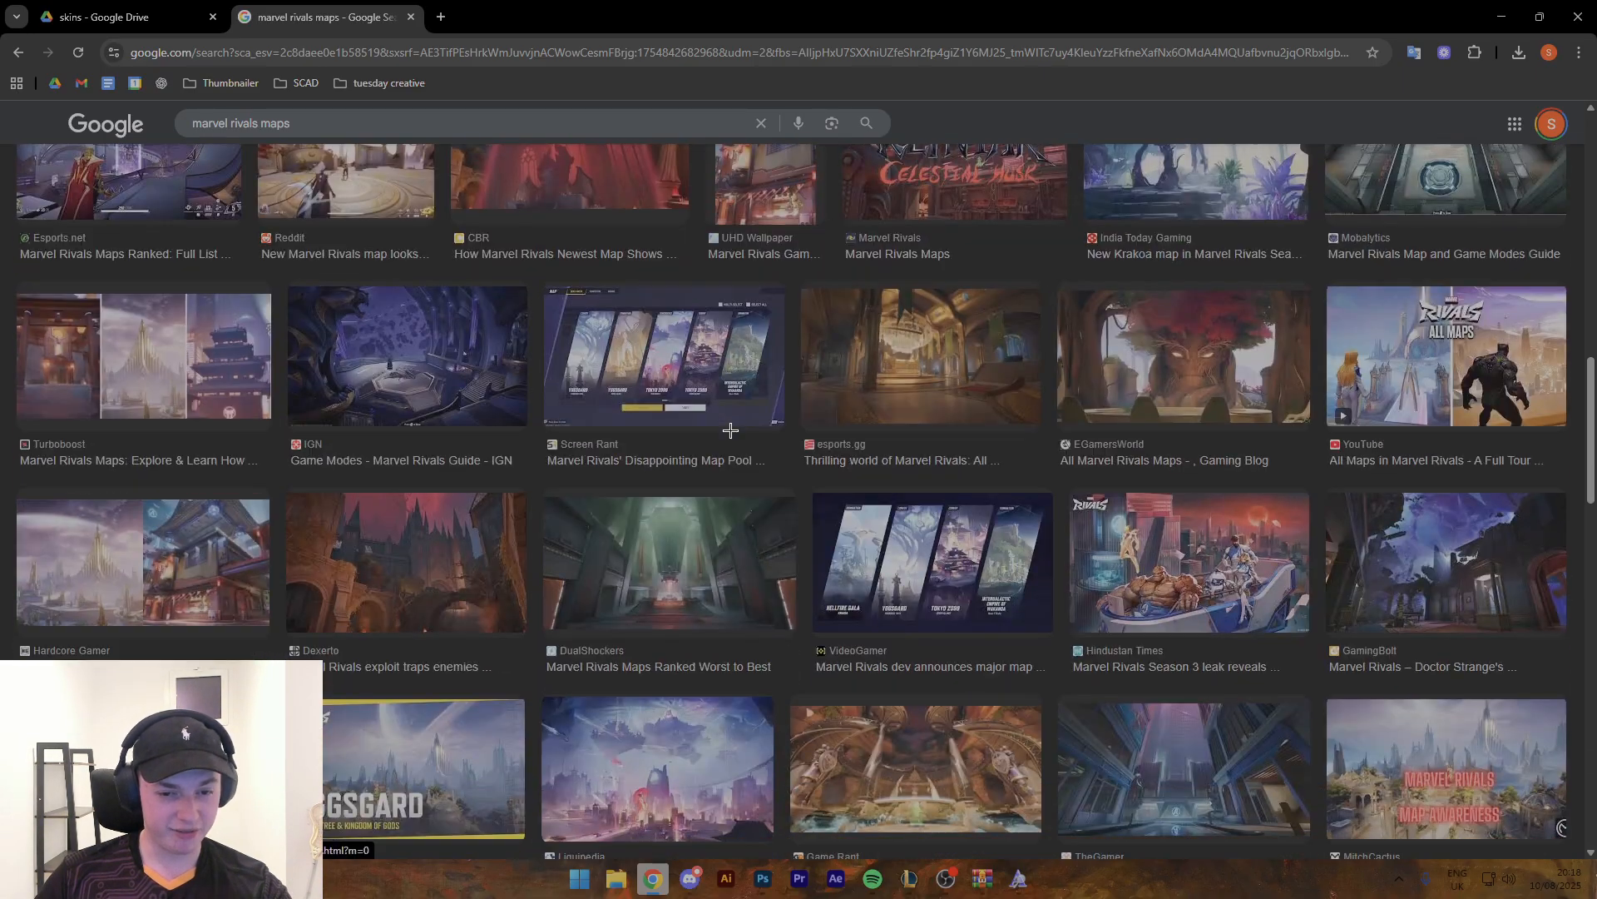
{"action": "scroll", "coordinate": [940, 481], "scroll_direction": "up", "scroll_amount": 10}
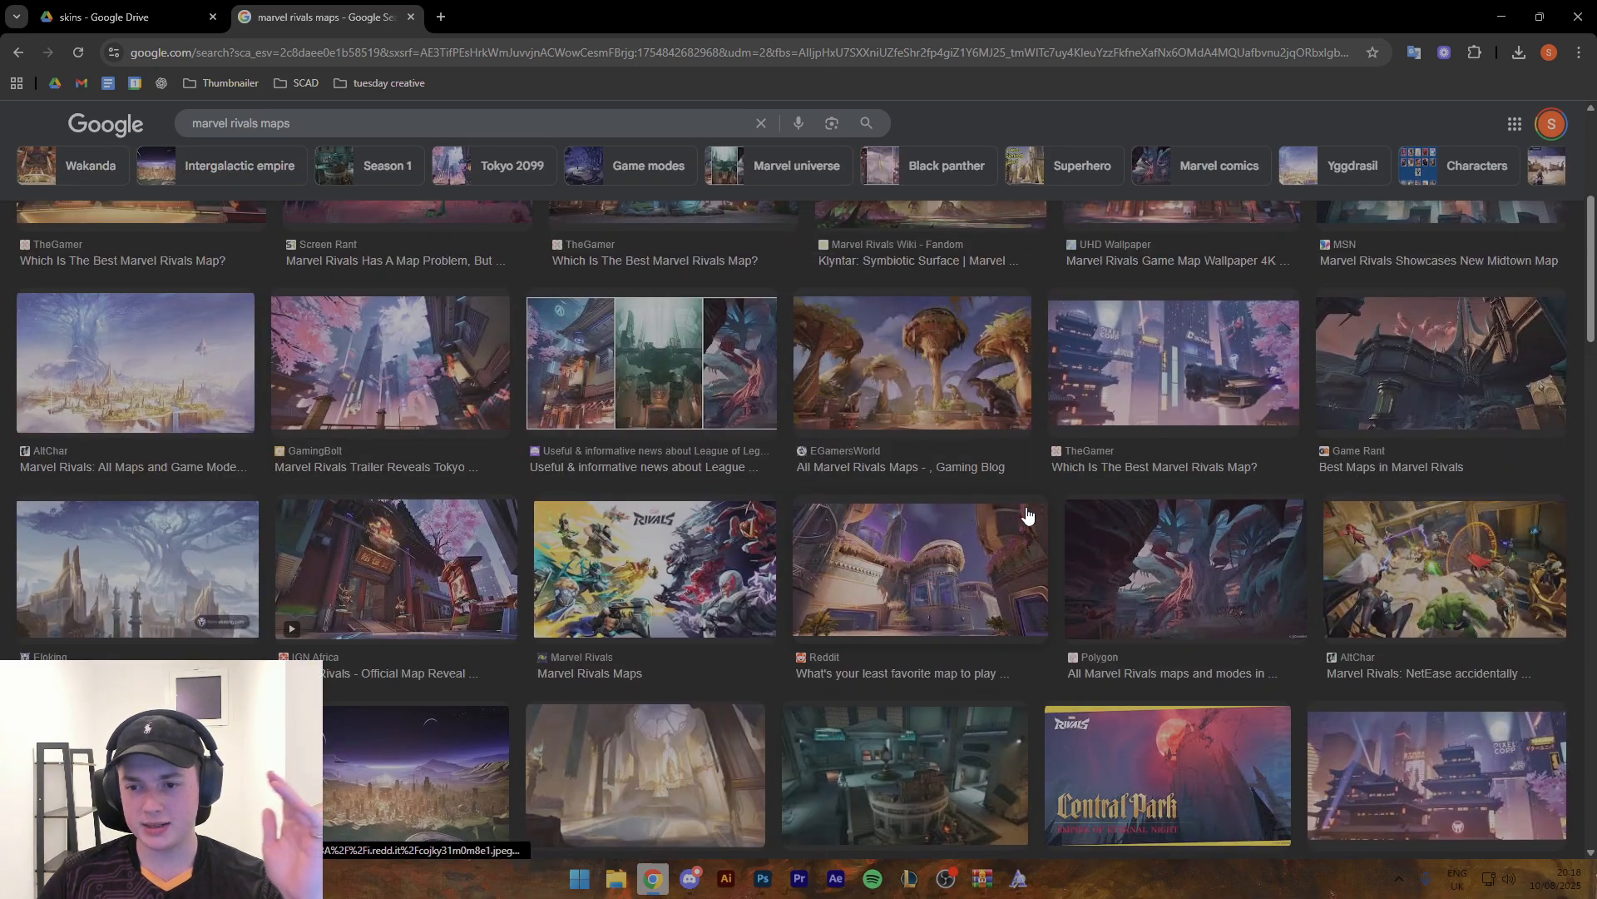
{"action": "scroll", "coordinate": [1208, 450], "scroll_direction": "up", "scroll_amount": 4}
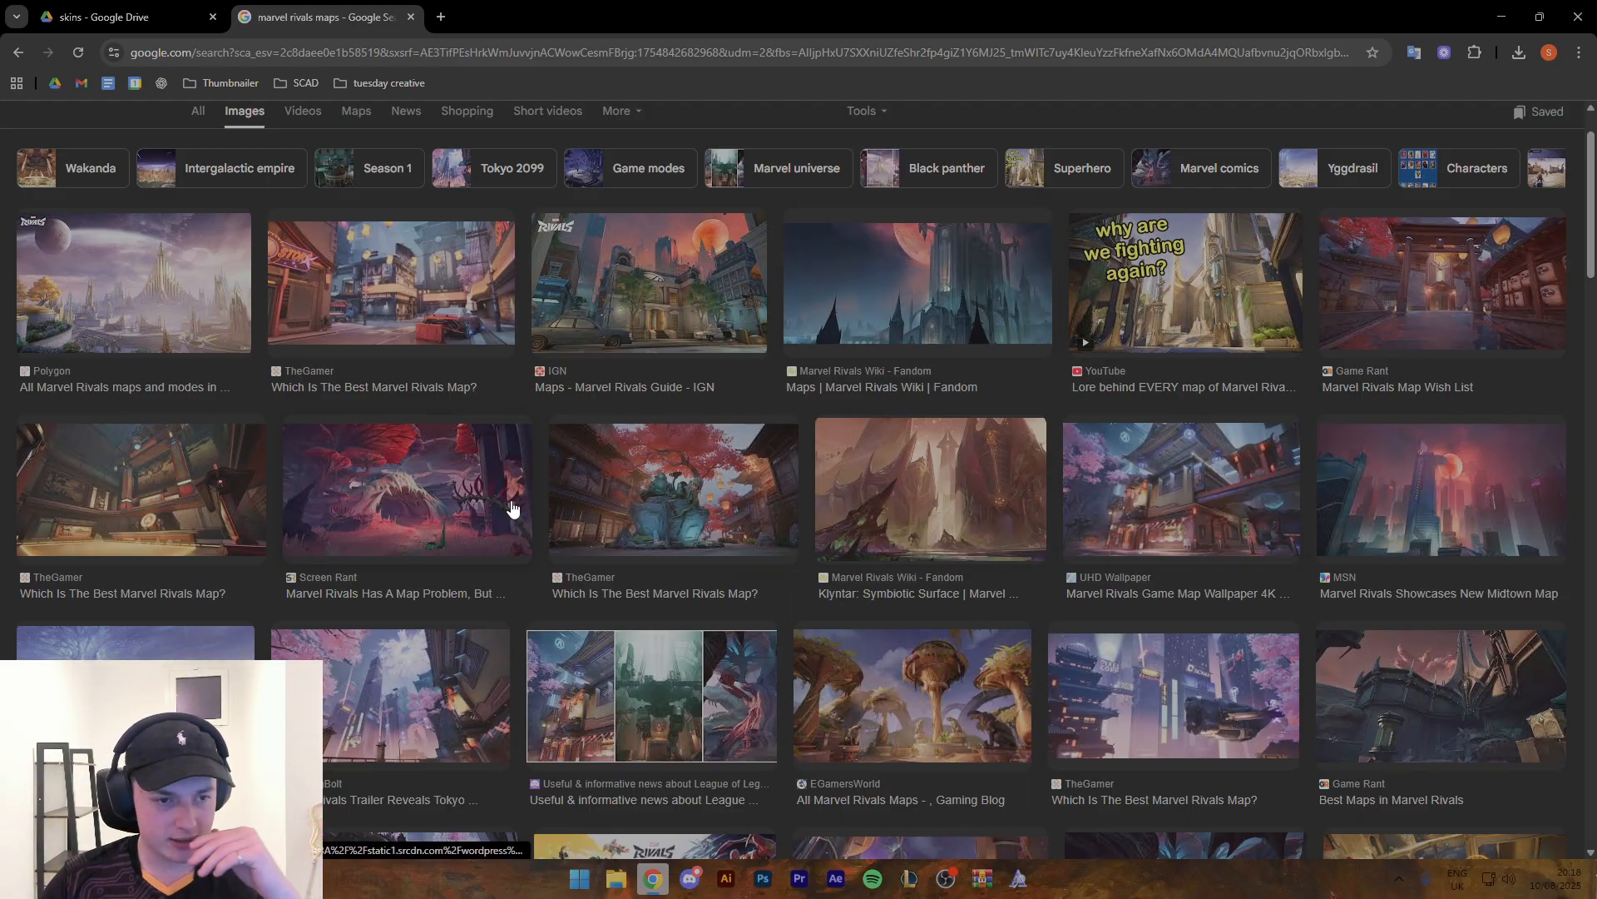
- Preview the red alien cave, gothic castle under the moon, and Midtown skyline images as background candidates
{"action": "left_click", "coordinate": [414, 464]}
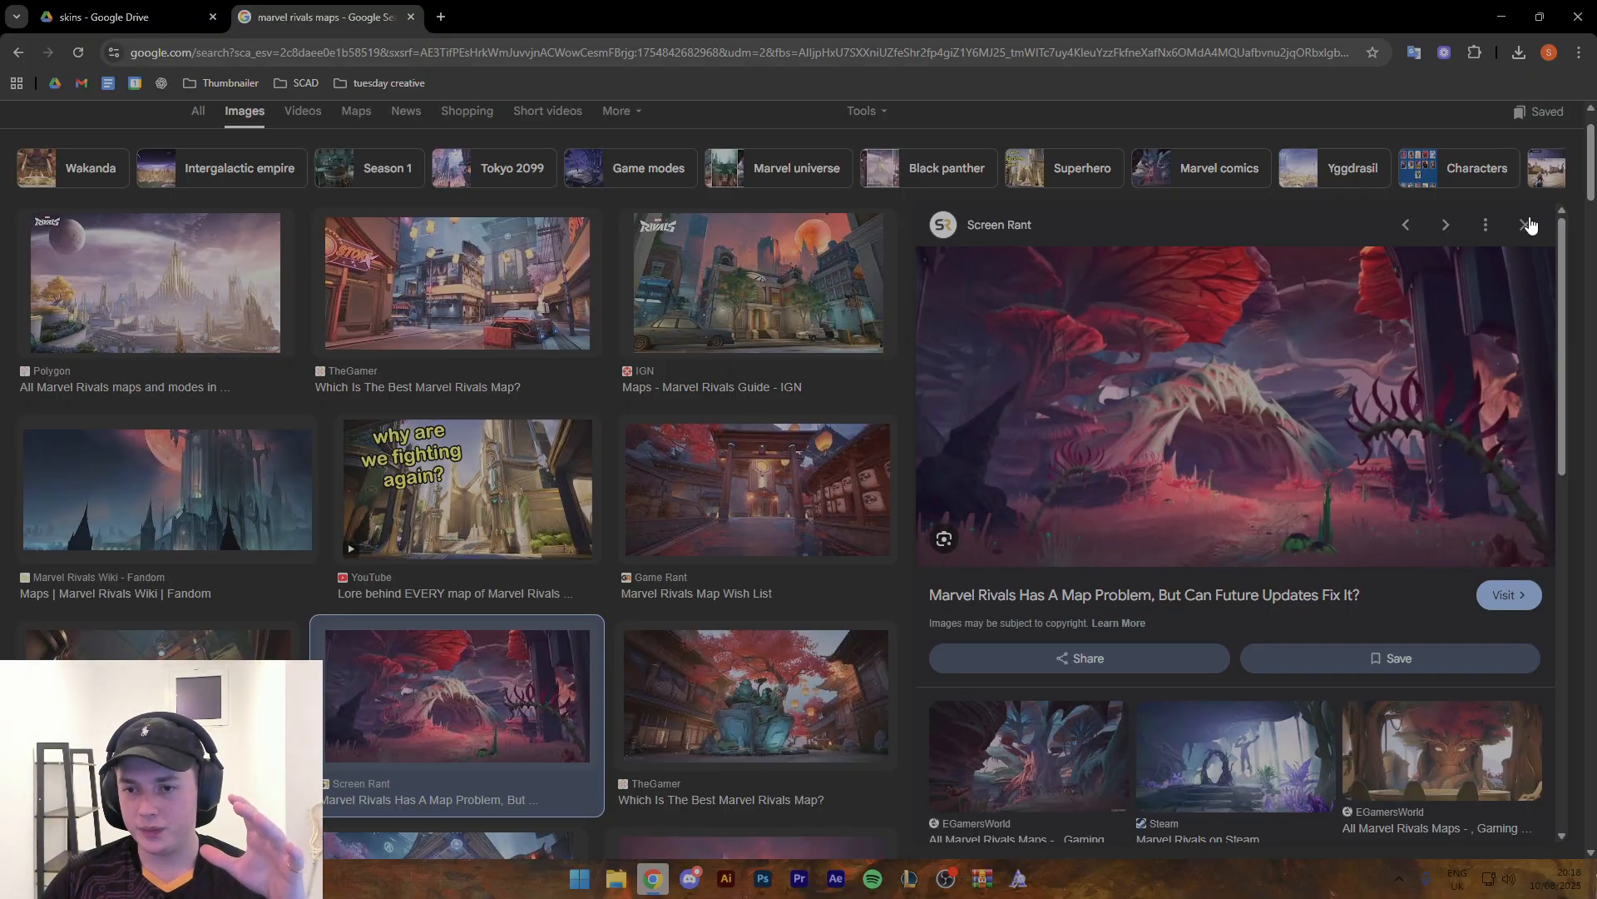
{"action": "right_click", "coordinate": [1239, 384]}
{"action": "left_click", "coordinate": [1168, 624]}
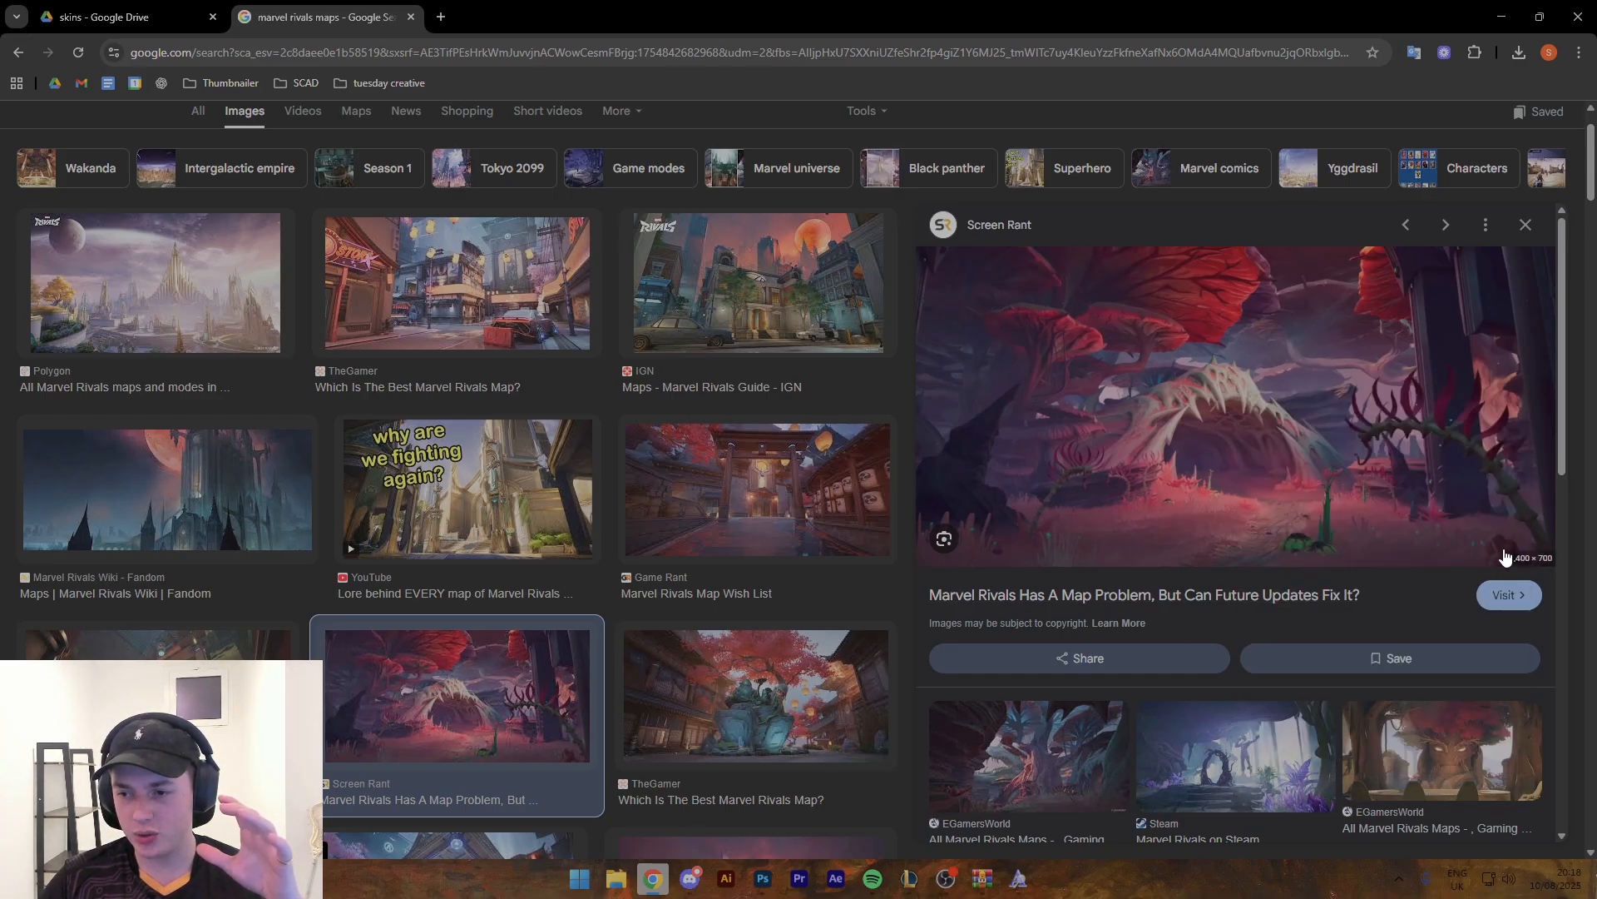
{"action": "left_click", "coordinate": [1526, 225]}
{"action": "scroll", "coordinate": [997, 331], "scroll_direction": "up", "scroll_amount": 1}
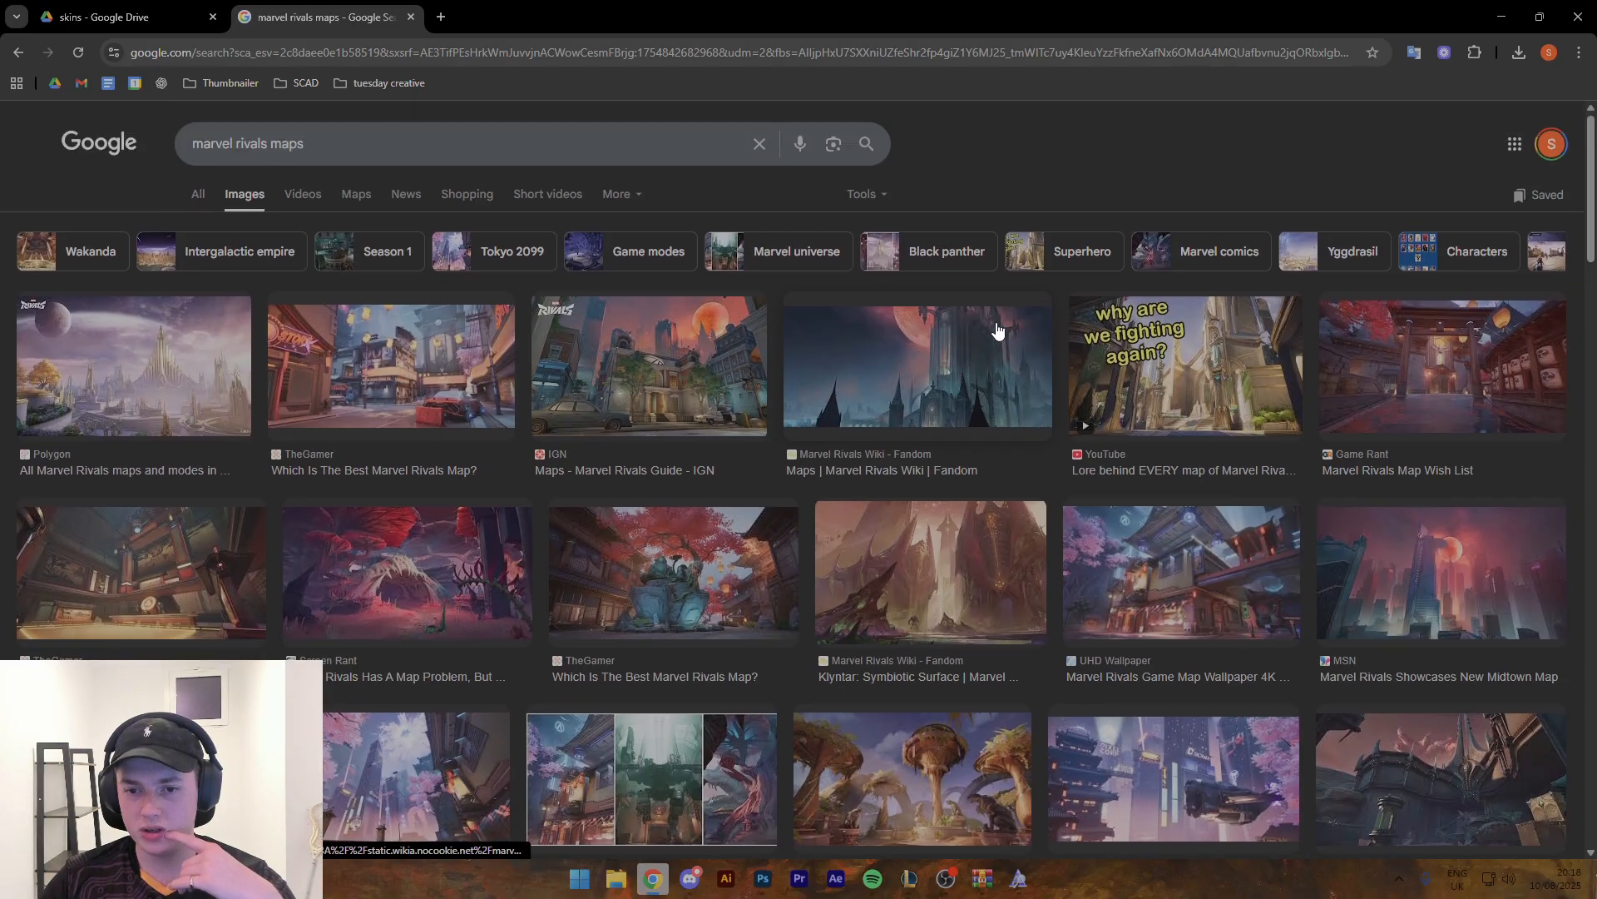
{"action": "left_click", "coordinate": [972, 358]}
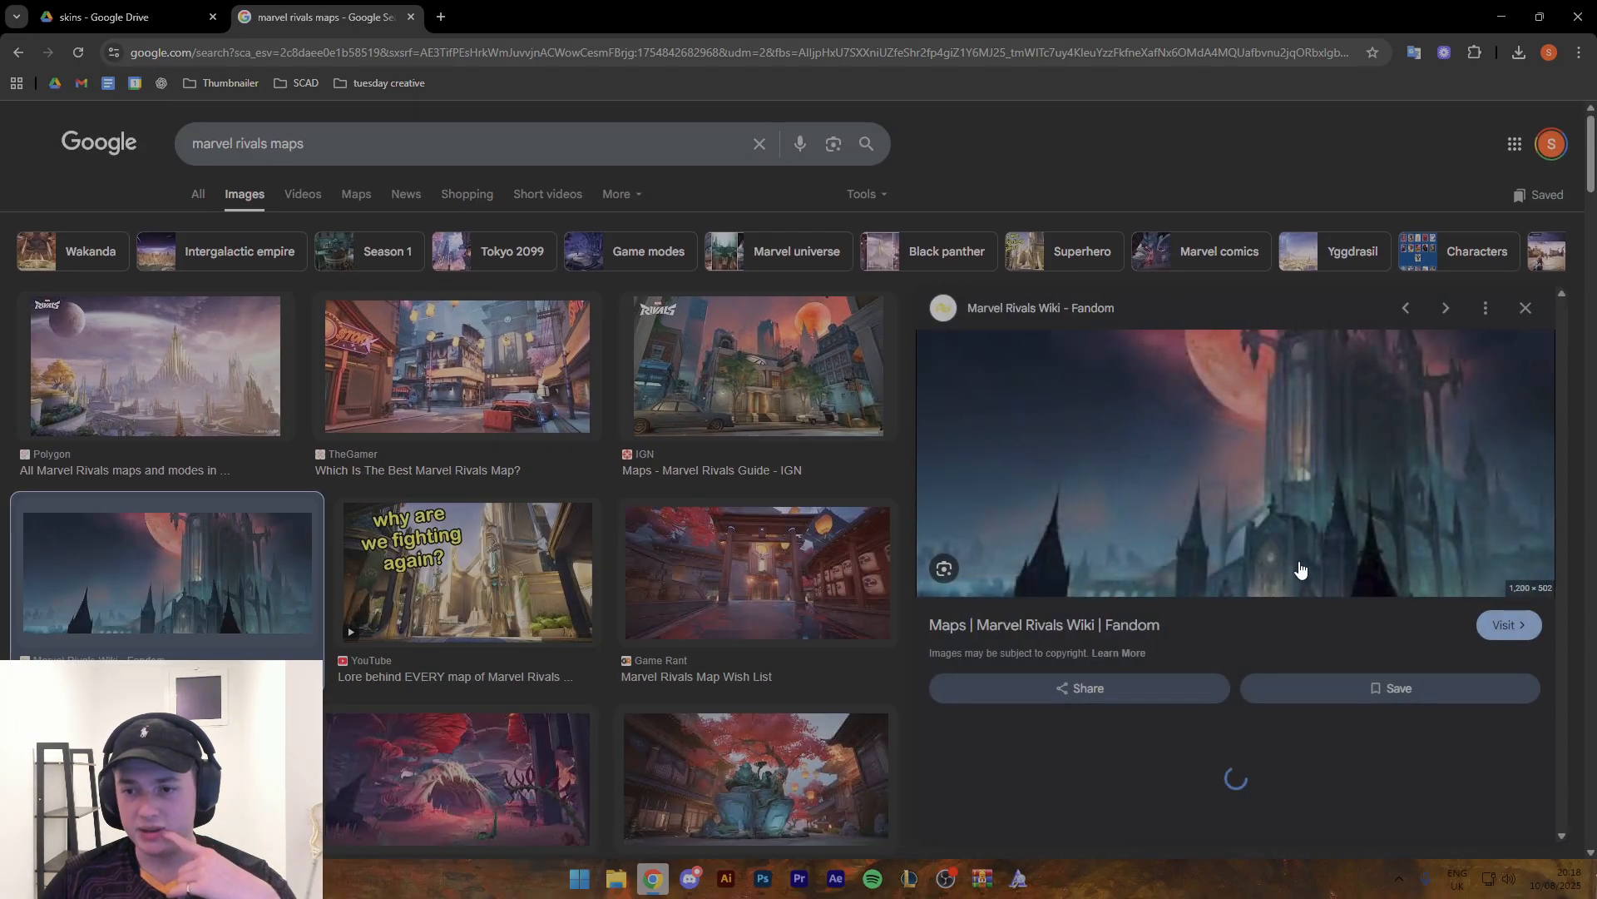
{"action": "left_click", "coordinate": [1525, 309]}
{"action": "scroll", "coordinate": [1422, 453], "scroll_direction": "down", "scroll_amount": 1}
{"action": "left_click", "coordinate": [1425, 470]}
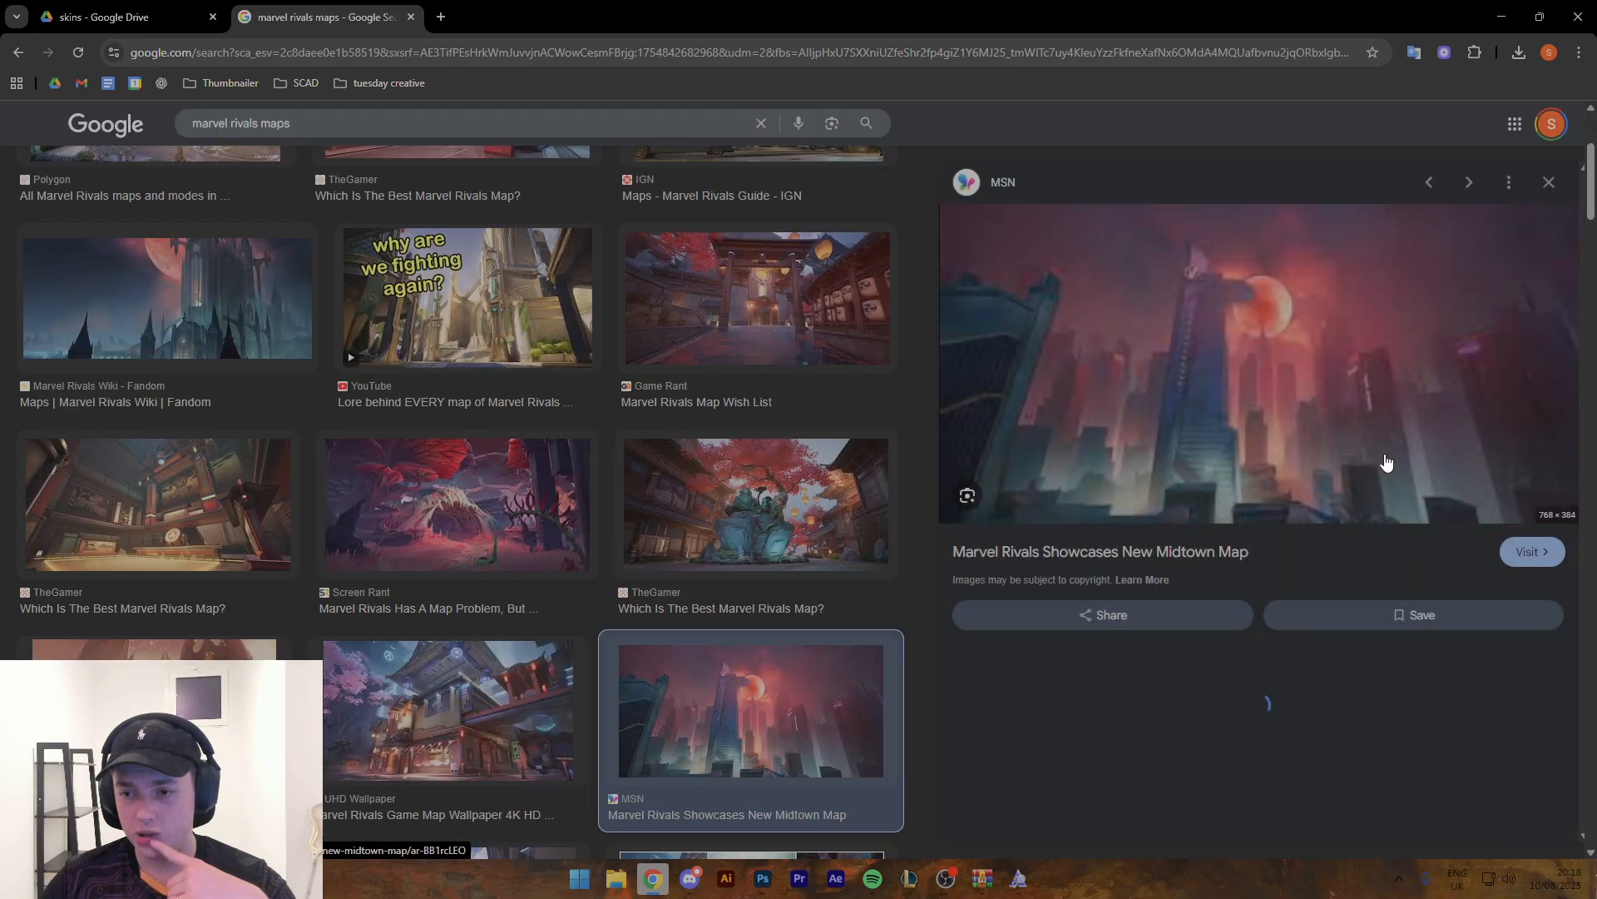
{"action": "left_click", "coordinate": [1446, 183]}
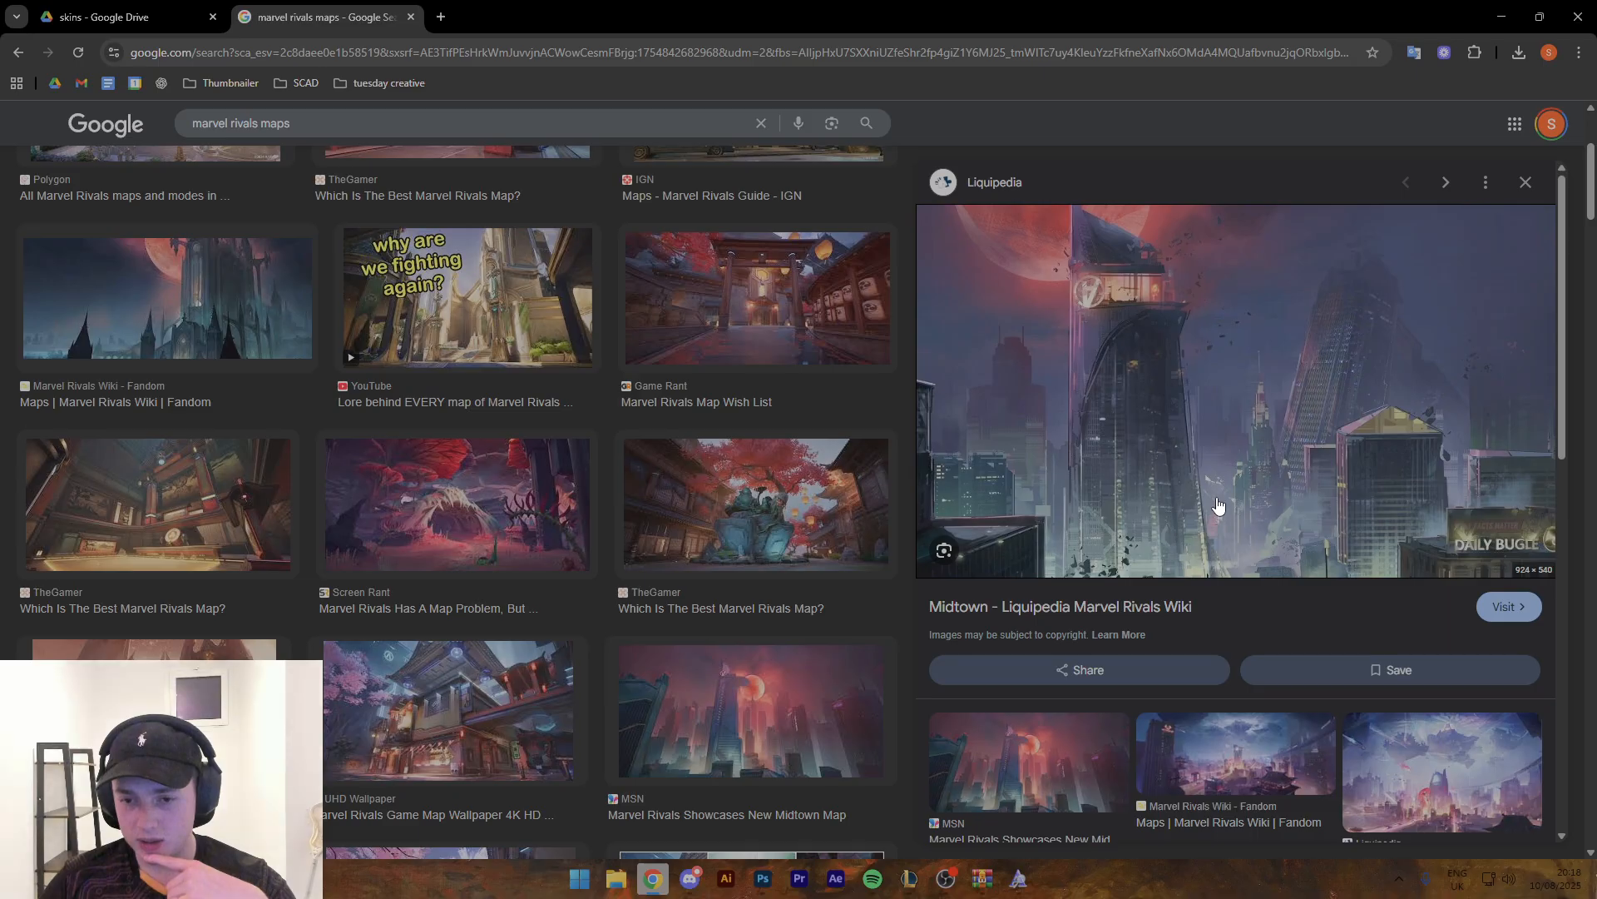
- Search Google Images for "midtown marvel rivals" and preview several of the city skyline and street images
{"action": "triple_click", "coordinate": [241, 124]}
{"action": "type", "text": "midto"}
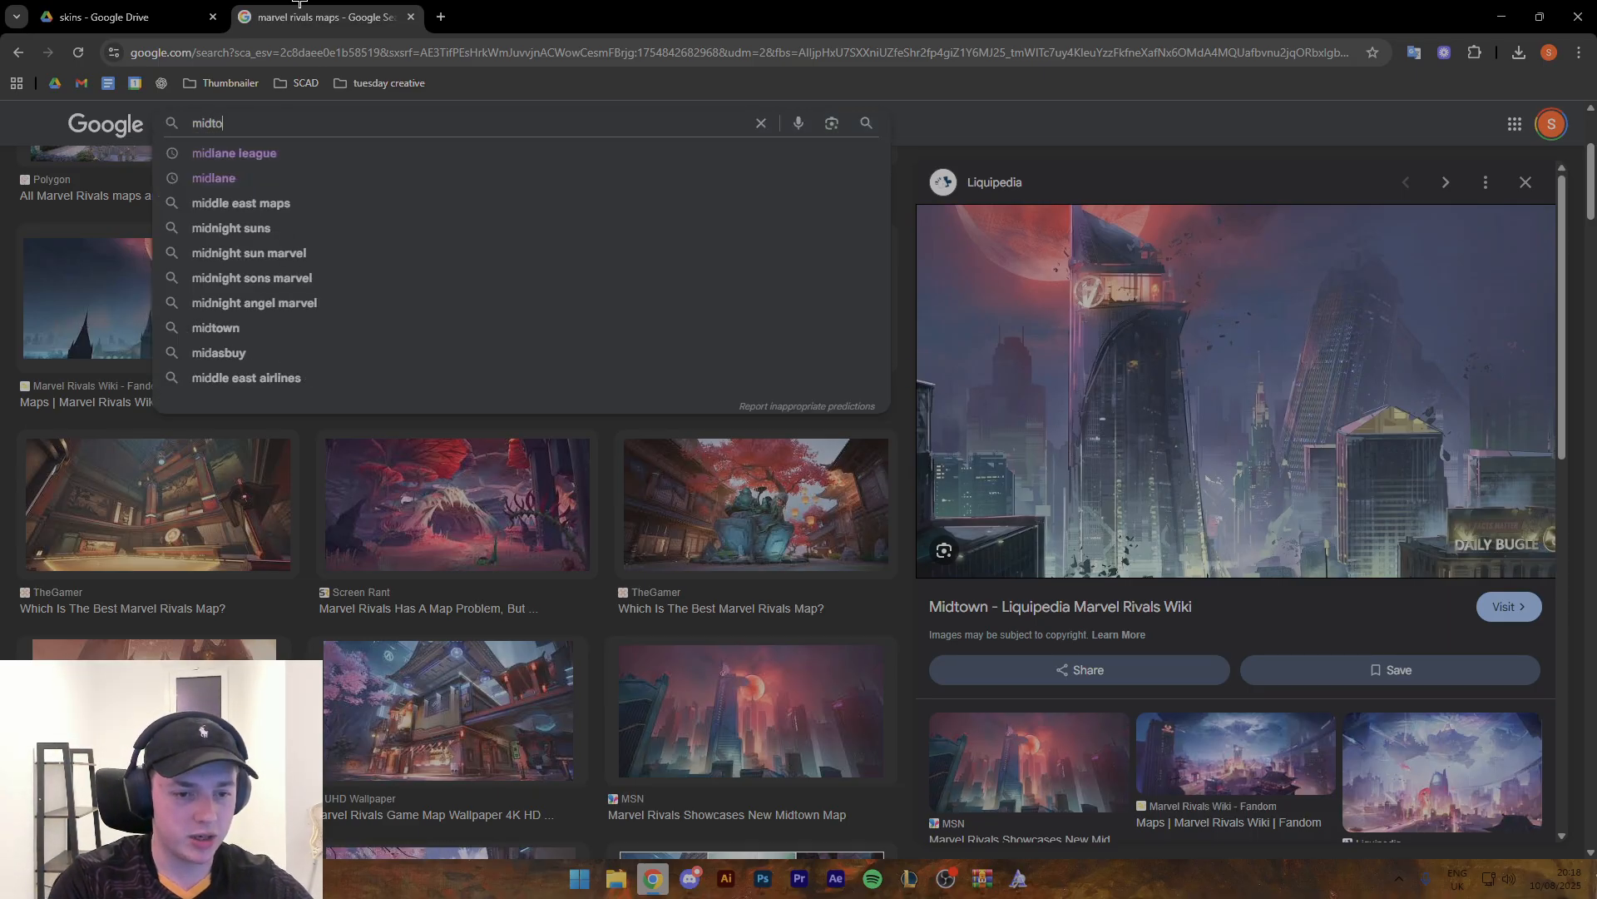
{"action": "type", "text": "wn marvel rivals"}
{"action": "key", "text": "Return"}
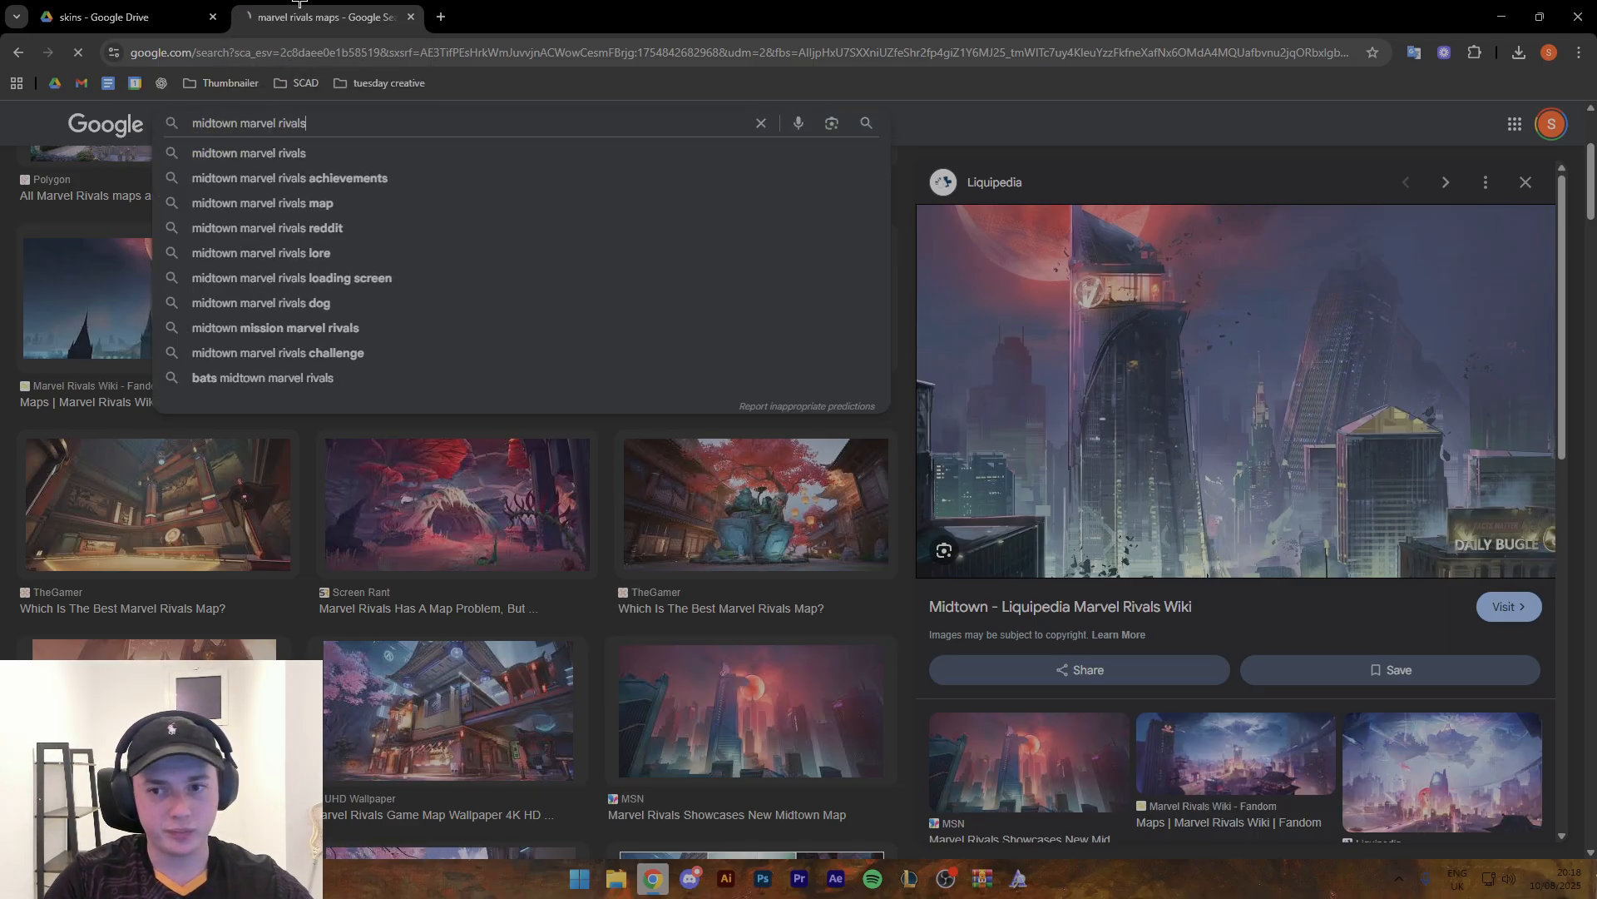
{"action": "left_click", "coordinate": [441, 358]}
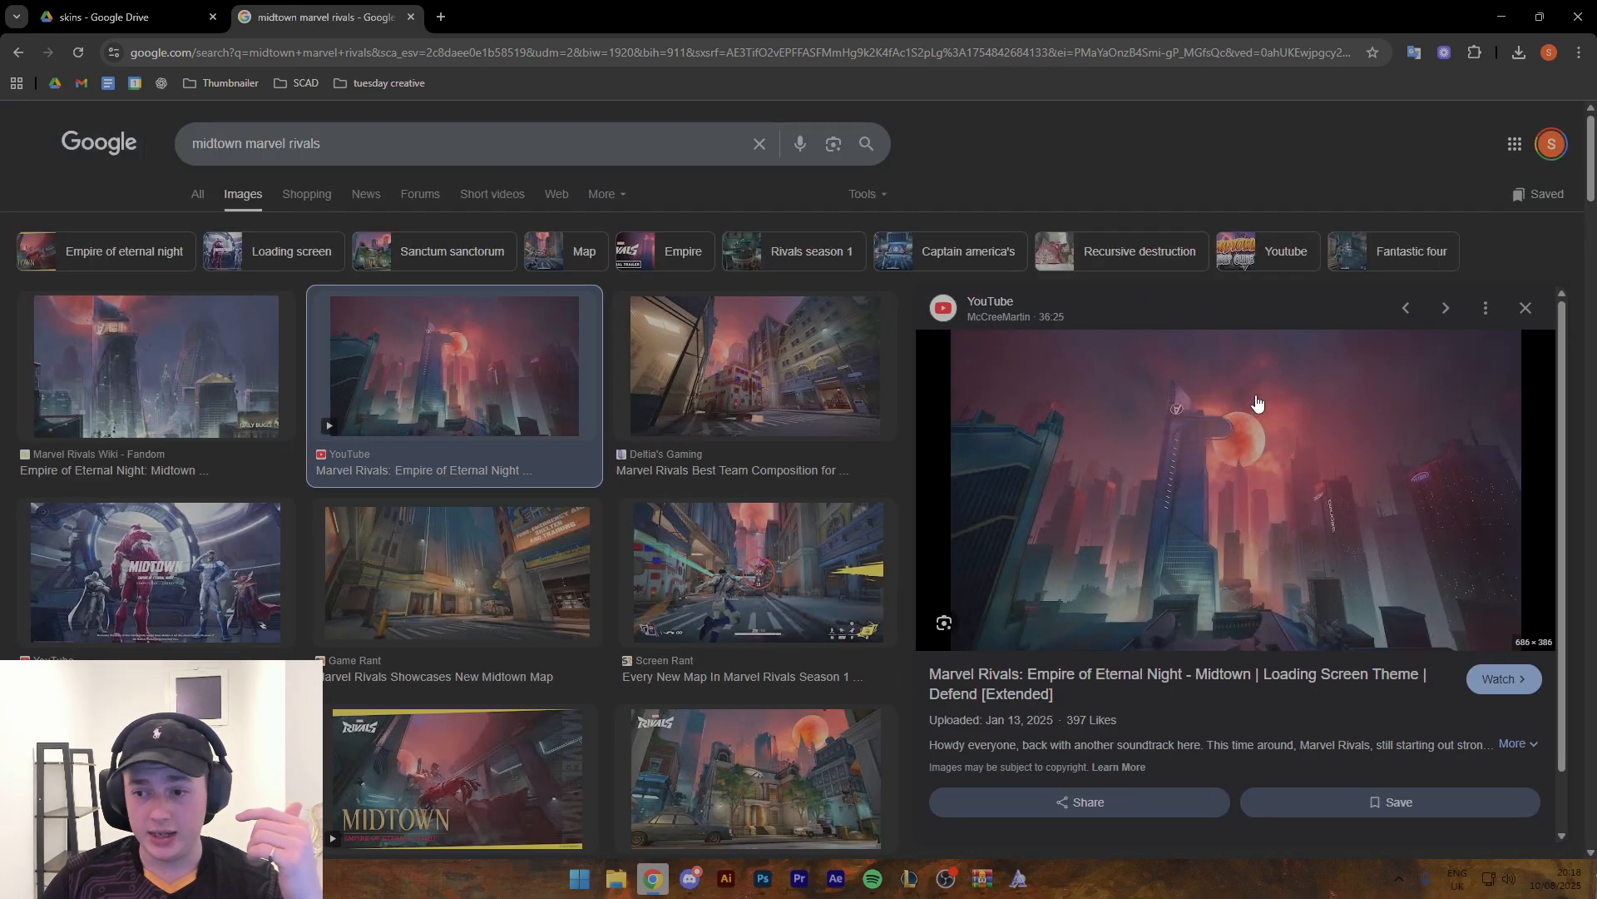
{"action": "left_click", "coordinate": [115, 324]}
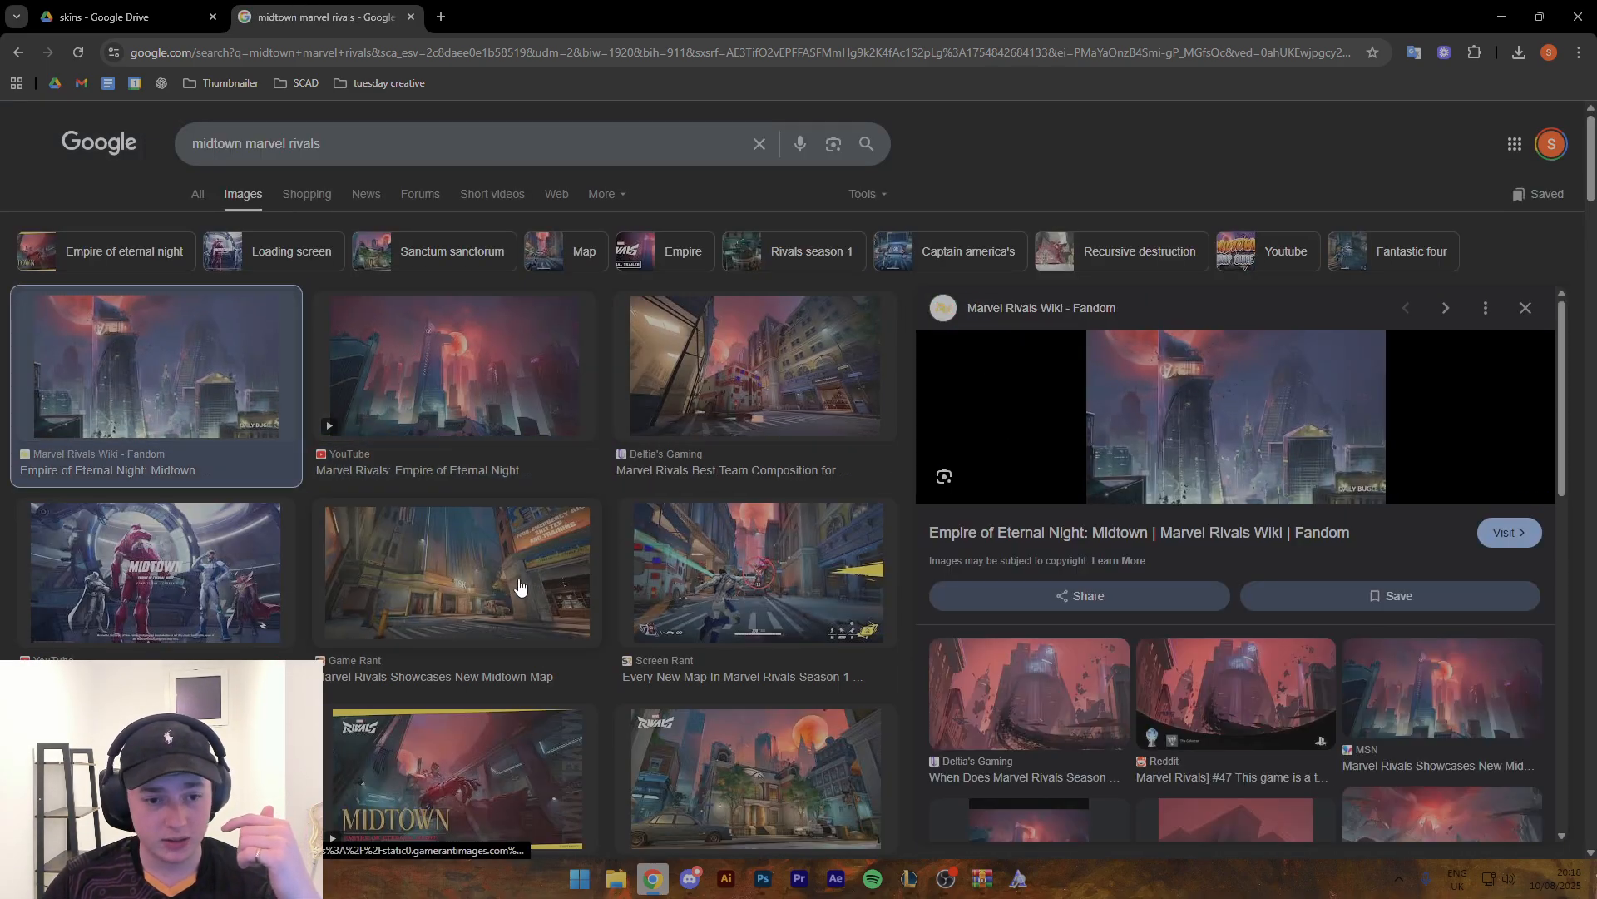
{"action": "left_click", "coordinate": [737, 570]}
{"action": "scroll", "coordinate": [736, 570], "scroll_direction": "down", "scroll_amount": 4}
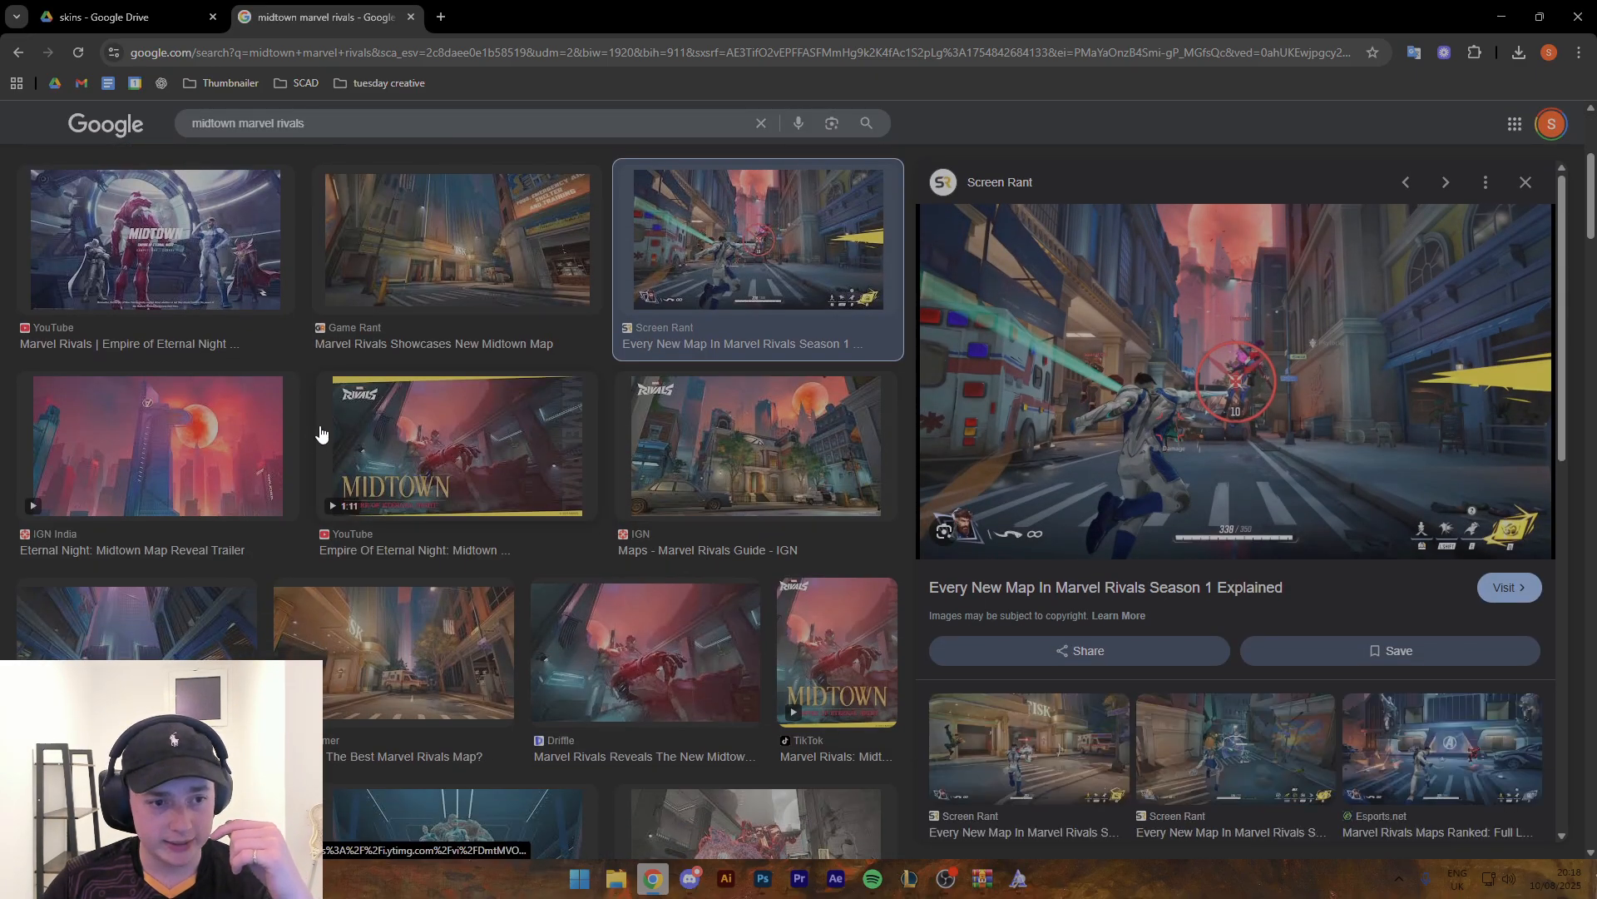
- Copy IGN India's red-moon Midtown map image and paste it into the Photoshop thumbnail as a layer beneath the character render
{"action": "left_click", "coordinate": [283, 437]}
{"action": "right_click", "coordinate": [1264, 373]}
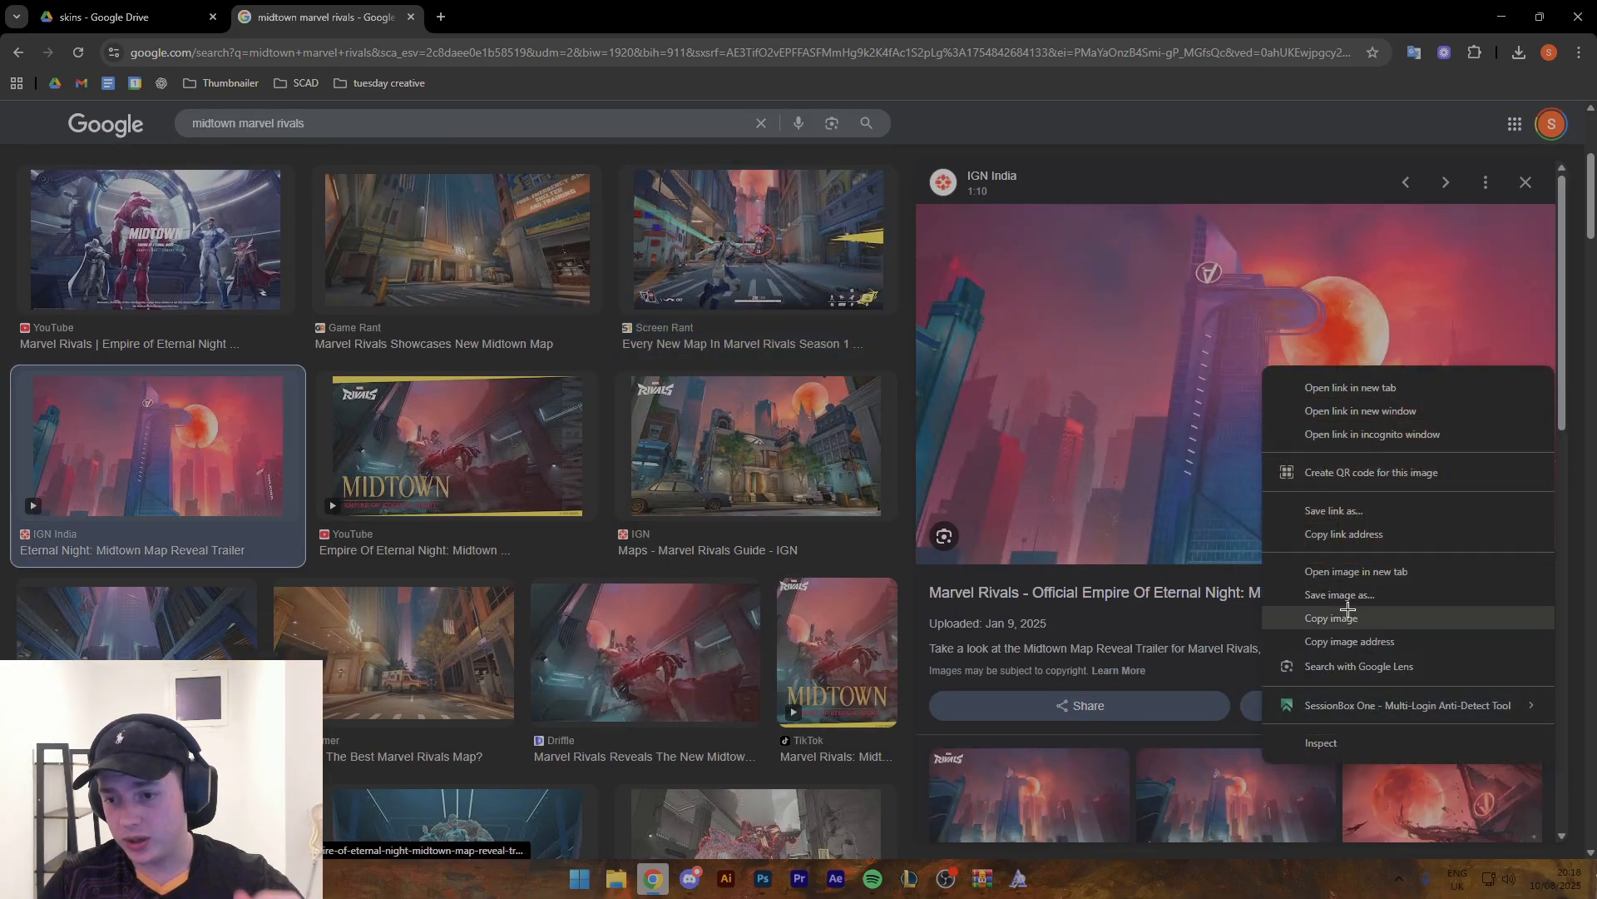
{"action": "left_click", "coordinate": [1348, 614]}
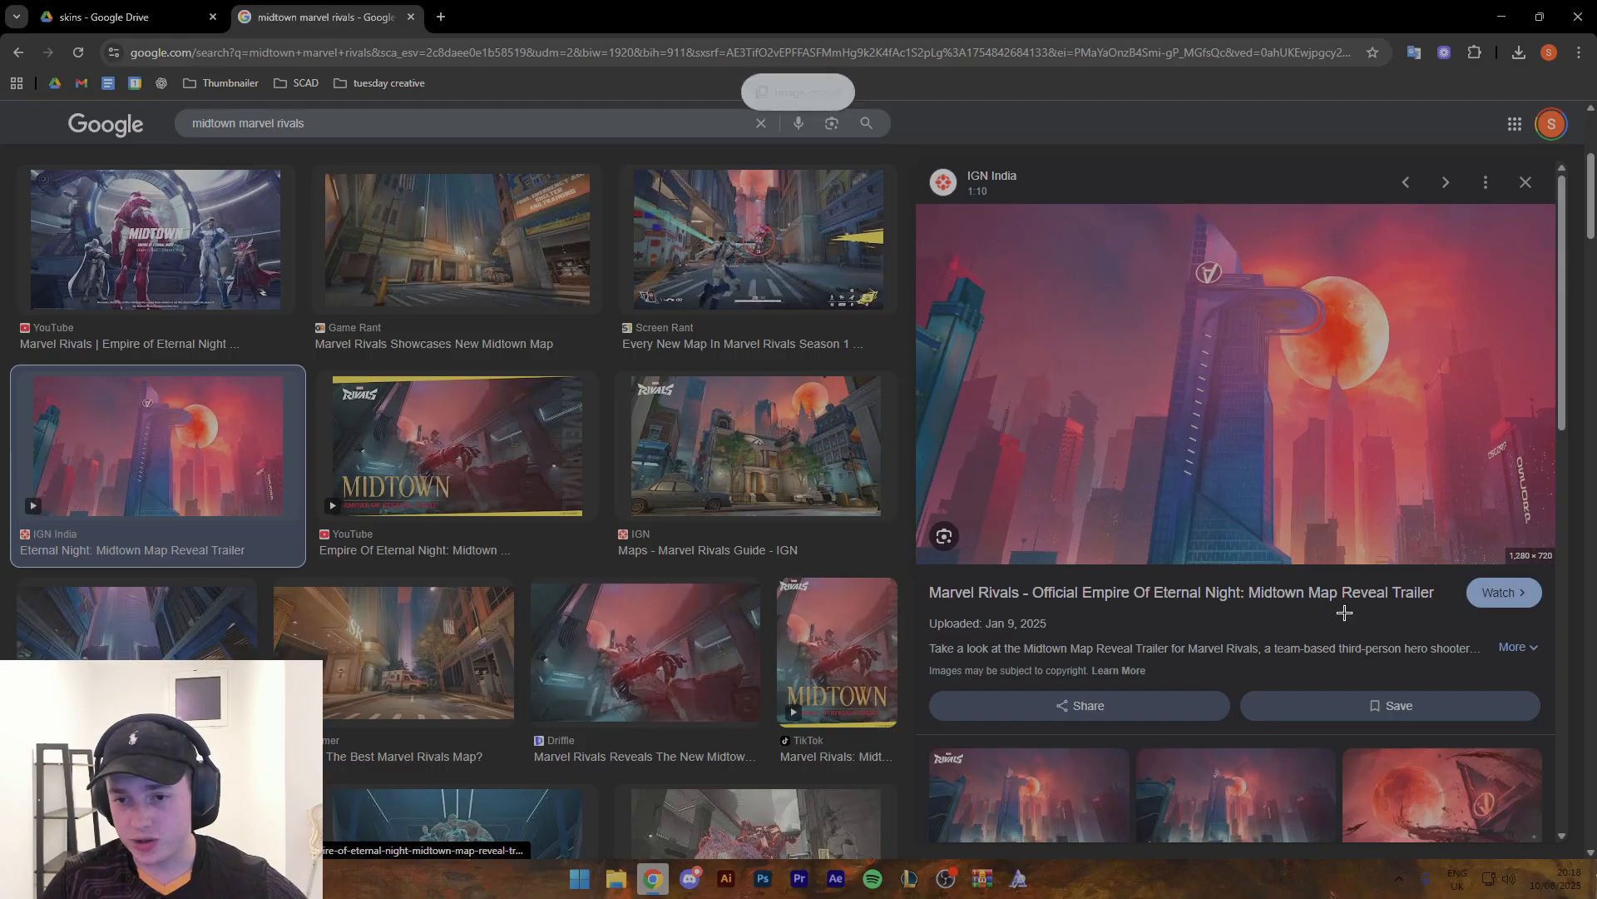
{"action": "left_click", "coordinate": [763, 877]}
{"action": "key", "text": "ctrl+v"}
{"action": "left_click_drag", "start_coordinate": [814, 316], "coordinate": [749, 317]}
{"action": "key", "text": "v"}
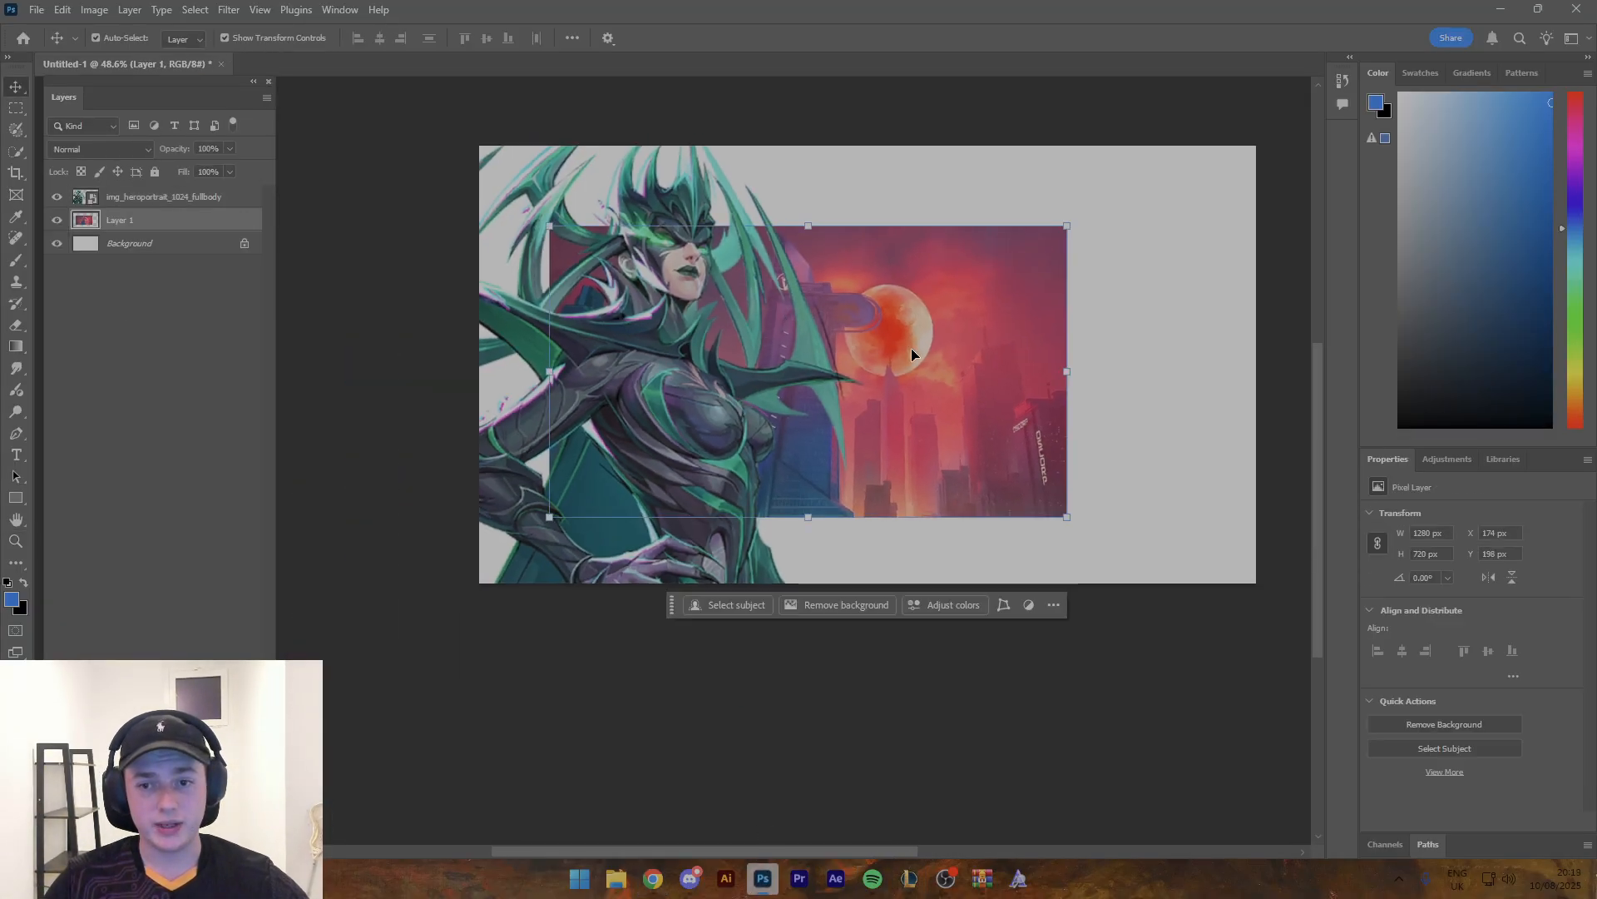
- Enlarge the Midtown image to about 2086 x 1173 px at X -166, Y -64 px so it covers the canvas, and commit the transform
{"action": "left_click_drag", "start_coordinate": [1067, 371], "coordinate": [1255, 374]}
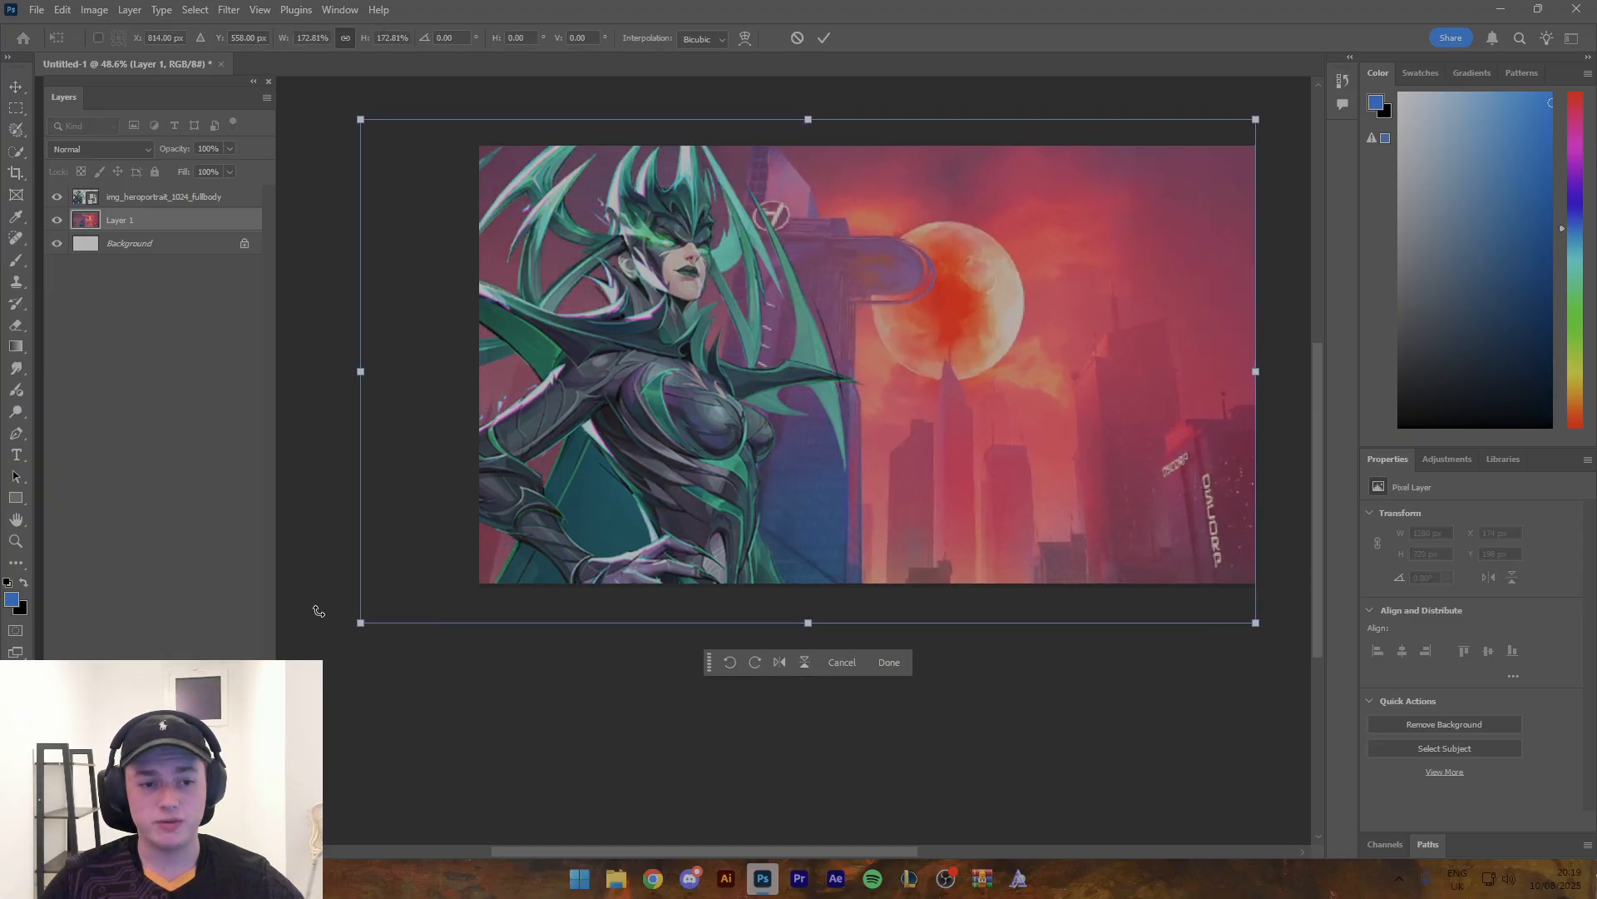
{"action": "left_click_drag", "start_coordinate": [356, 629], "coordinate": [412, 597]}
{"action": "left_click", "coordinate": [826, 39]}
{"action": "key", "text": "z"}
{"action": "left_click_drag", "start_coordinate": [864, 145], "coordinate": [755, 217]}
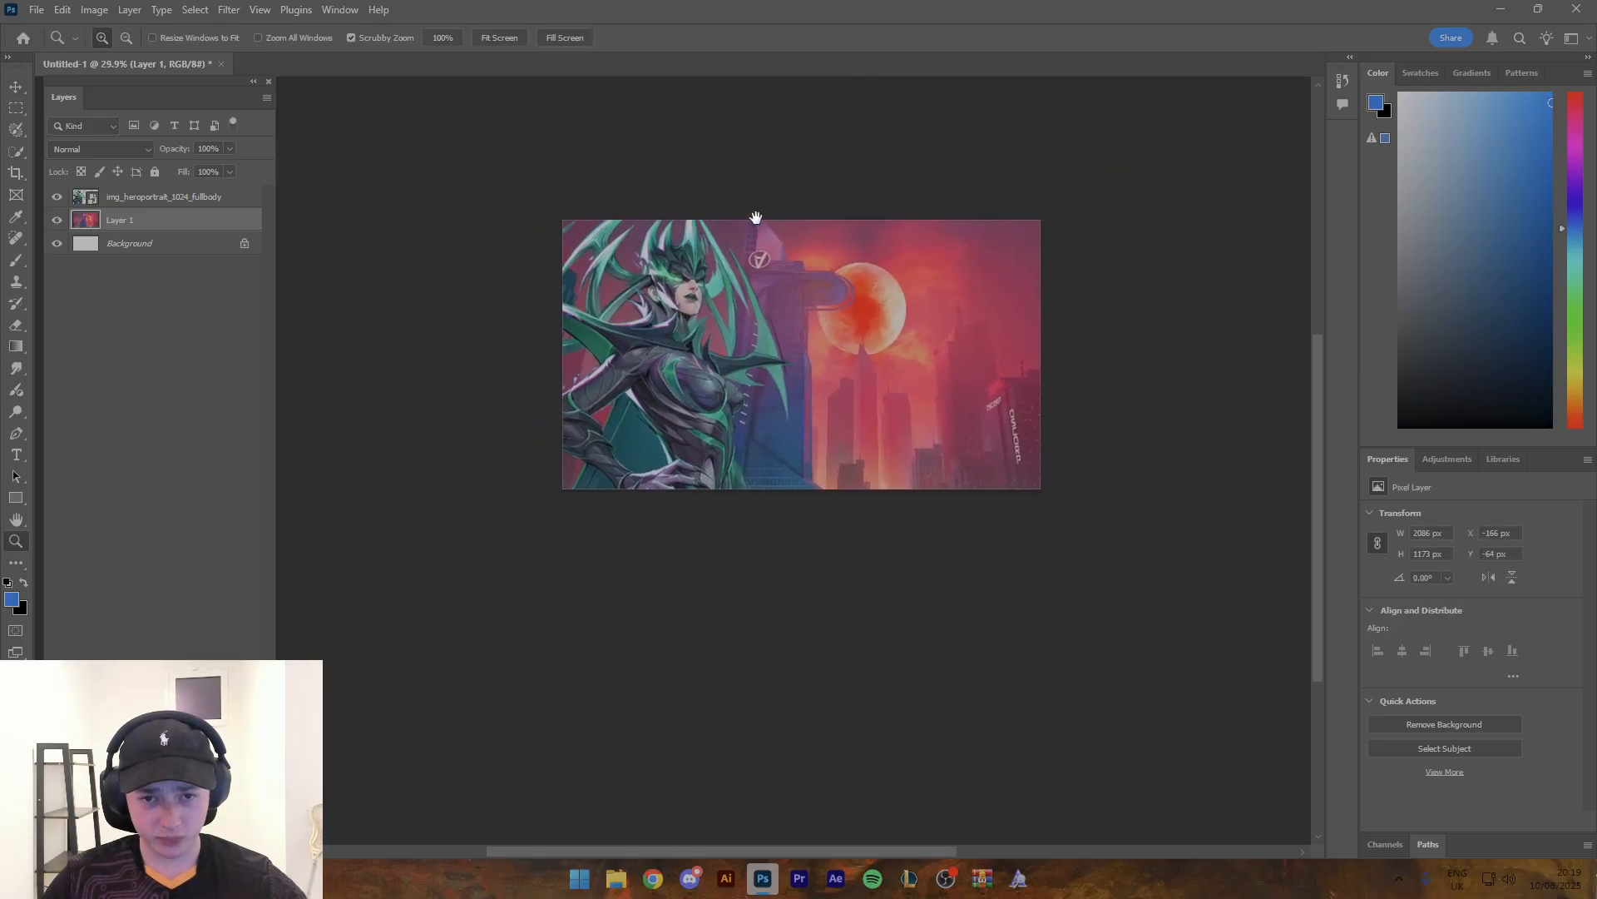
{"action": "left_click_drag", "start_coordinate": [766, 285], "coordinate": [764, 321]}
- Apply the Camera Raw Filter to the character render with Exposure +0.50, Contrast +15, Highlights -12 and Whites -29
{"action": "key", "text": "v"}
{"action": "left_click", "coordinate": [579, 368]}
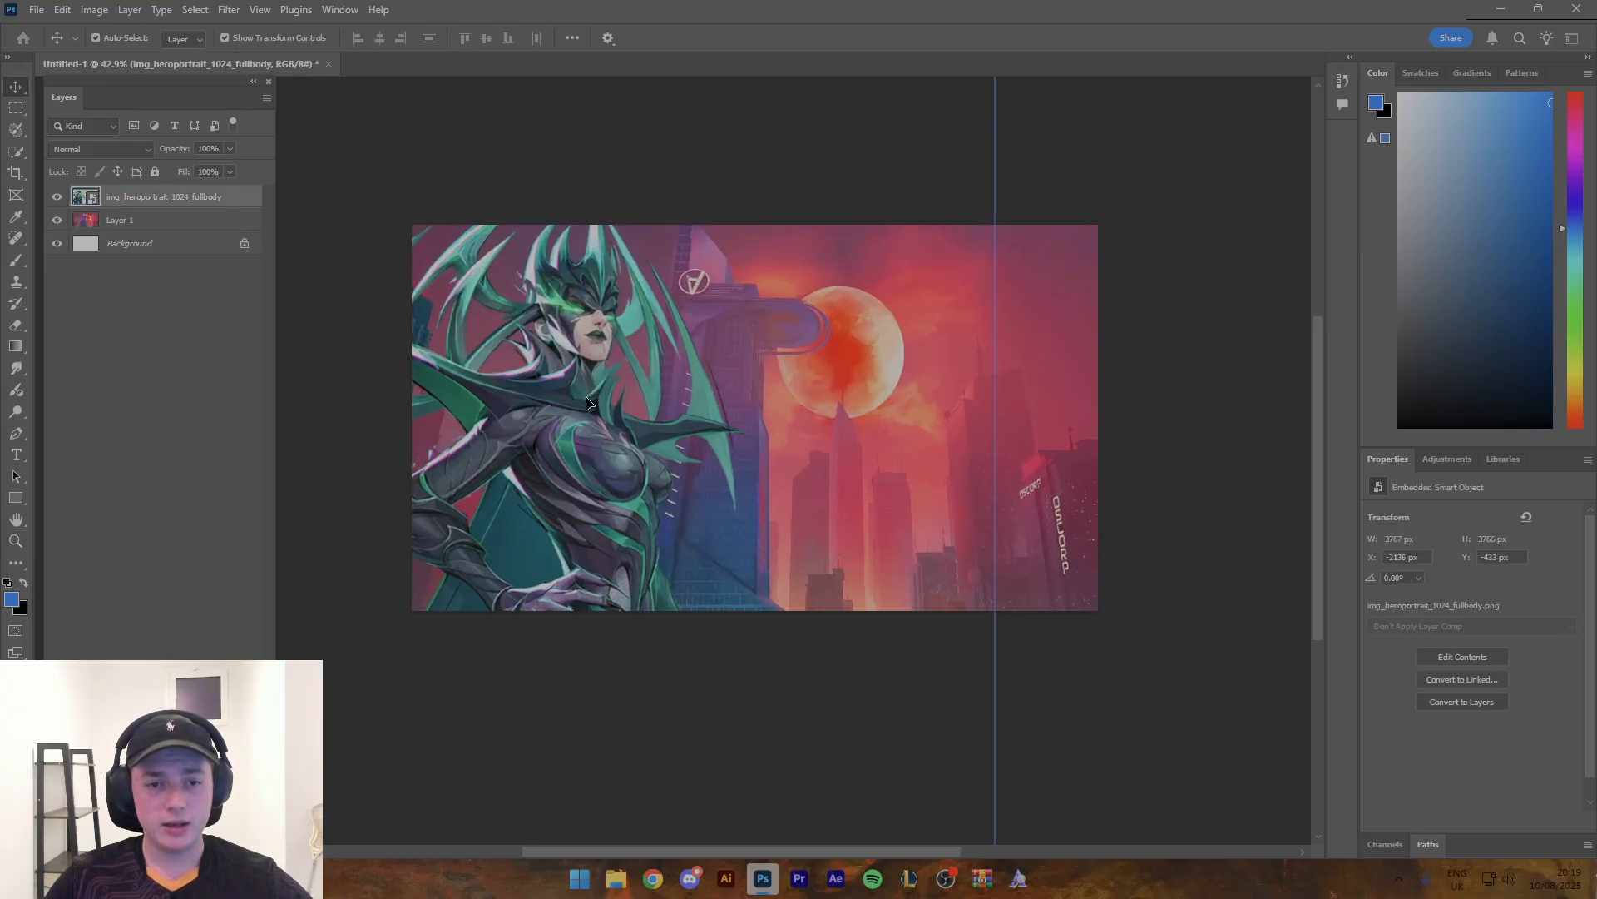
{"action": "left_click", "coordinate": [230, 10]}
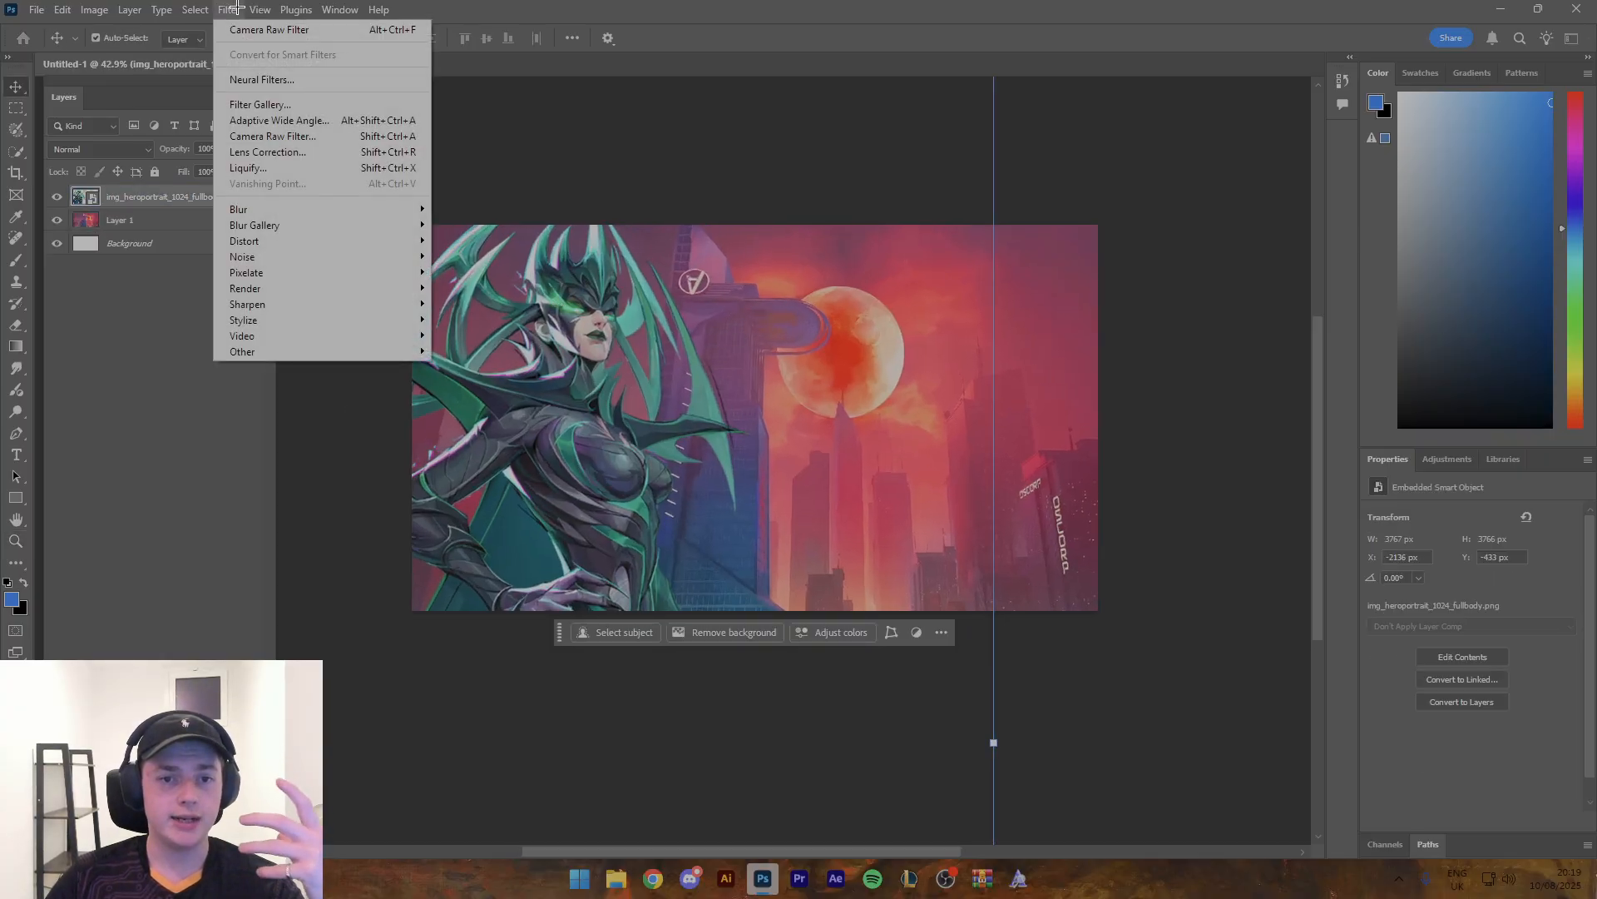
{"action": "left_click", "coordinate": [301, 133]}
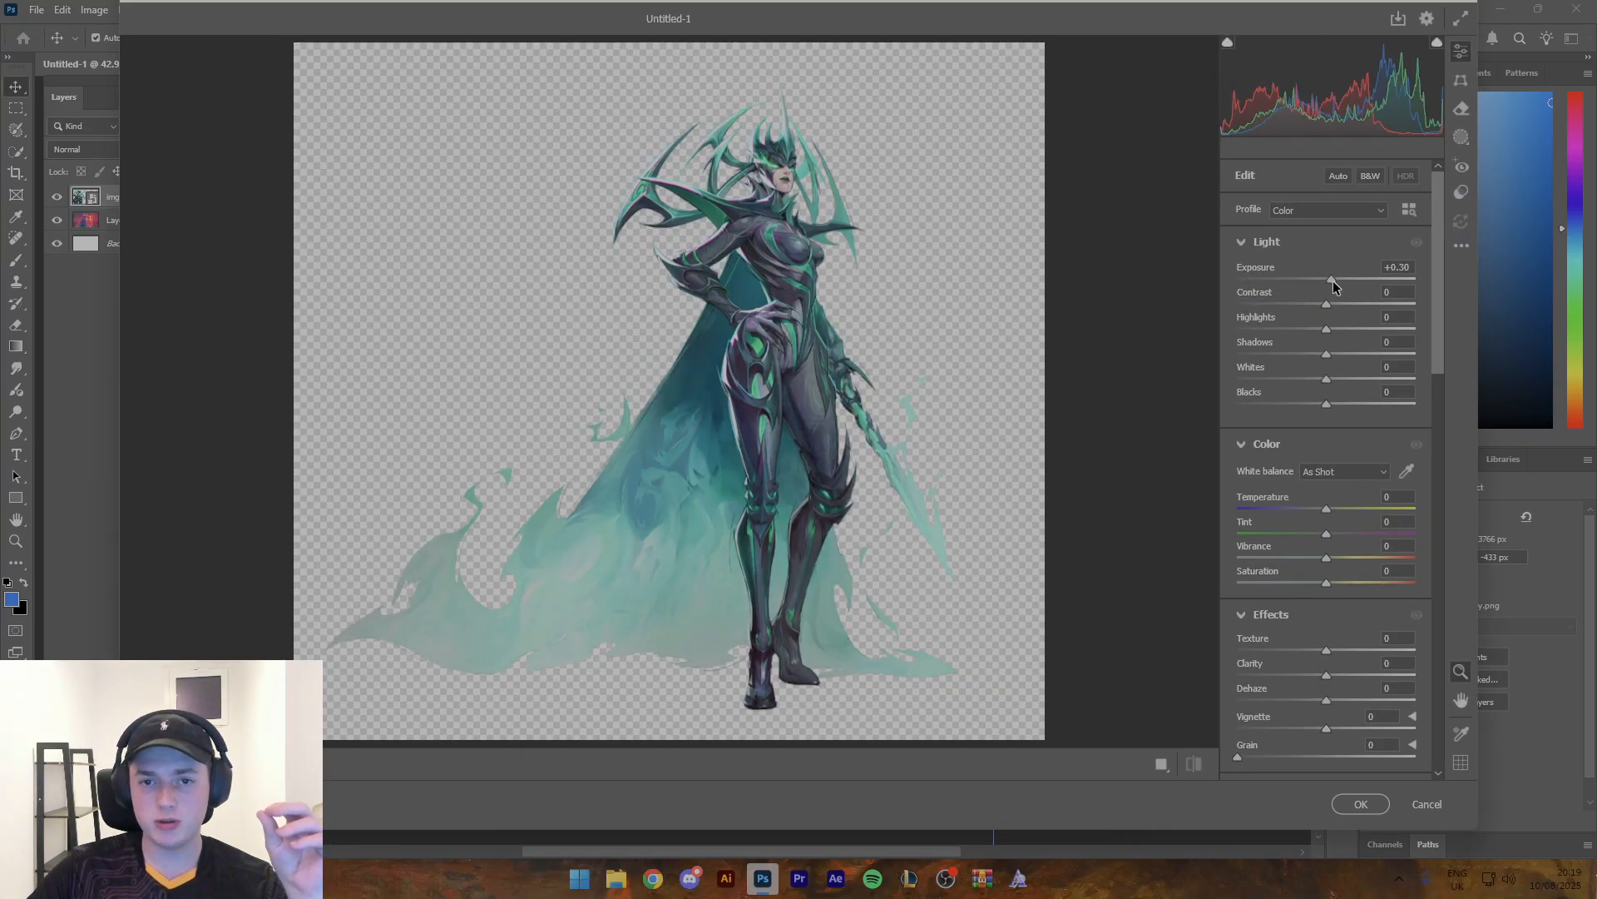
{"action": "left_click_drag", "start_coordinate": [1334, 287], "coordinate": [1337, 287]}
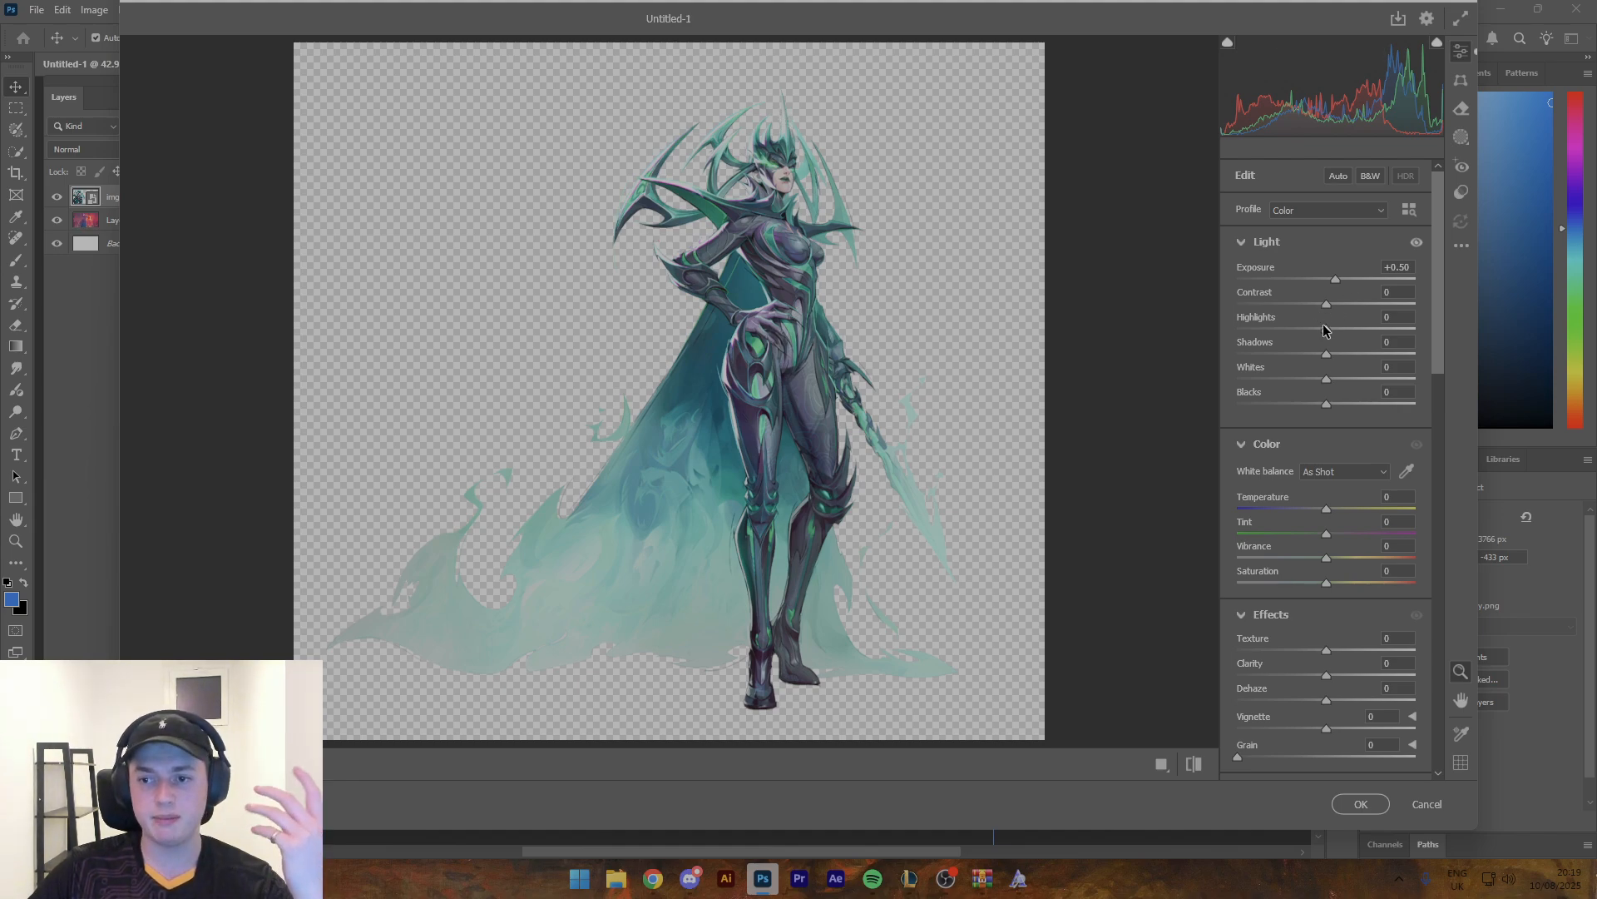
{"action": "left_click_drag", "start_coordinate": [1326, 330], "coordinate": [1301, 381]}
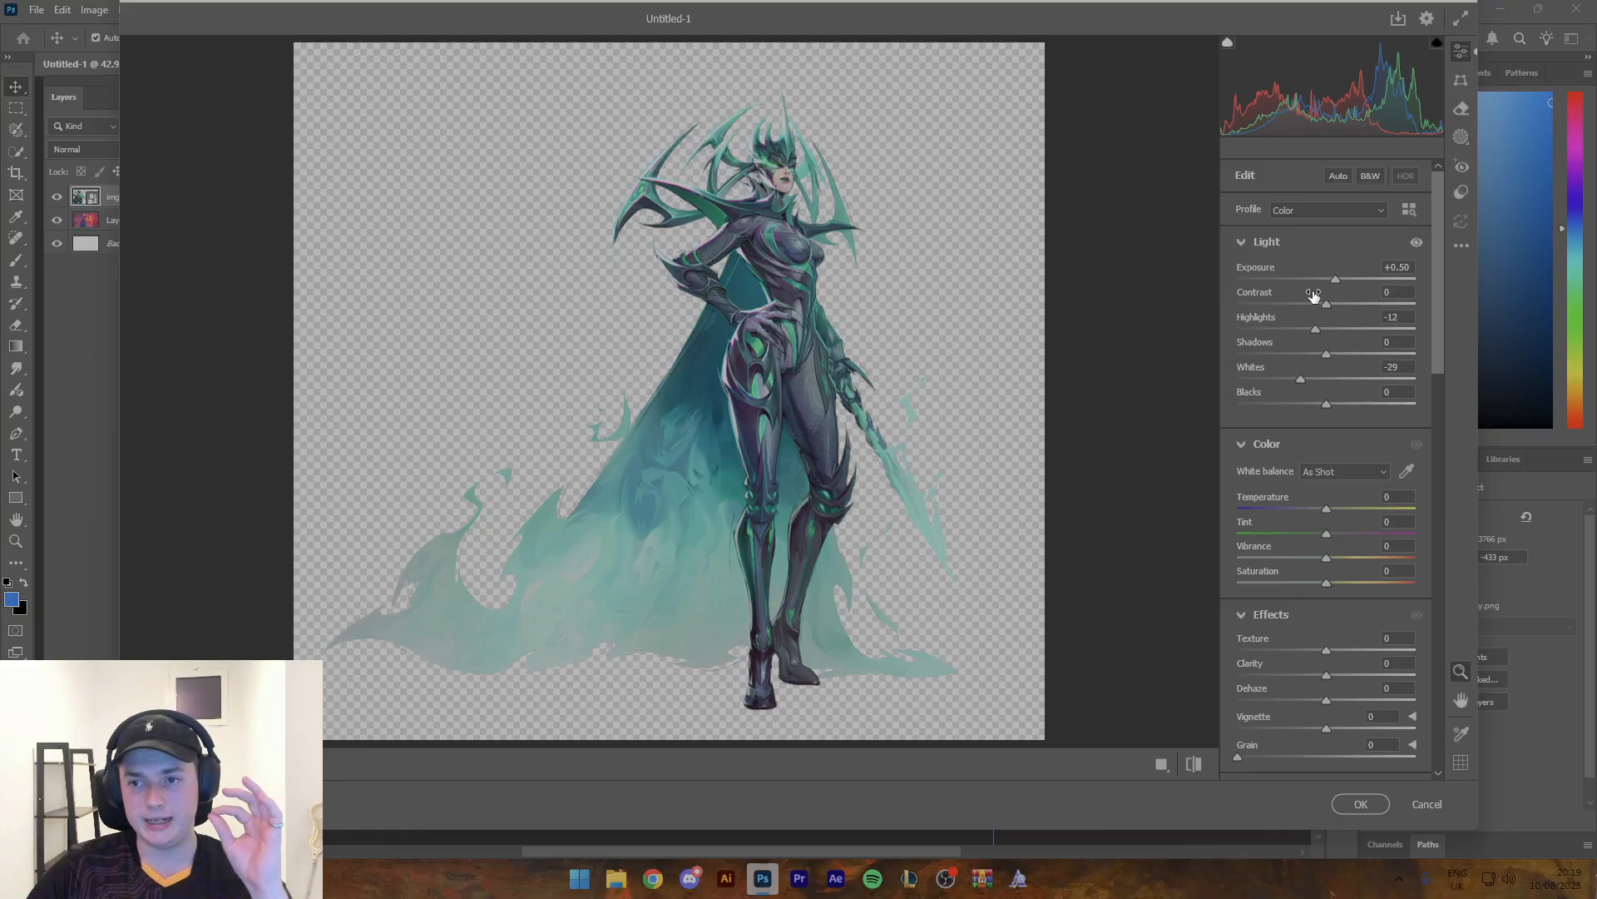
{"action": "left_click_drag", "start_coordinate": [1330, 309], "coordinate": [1343, 310]}
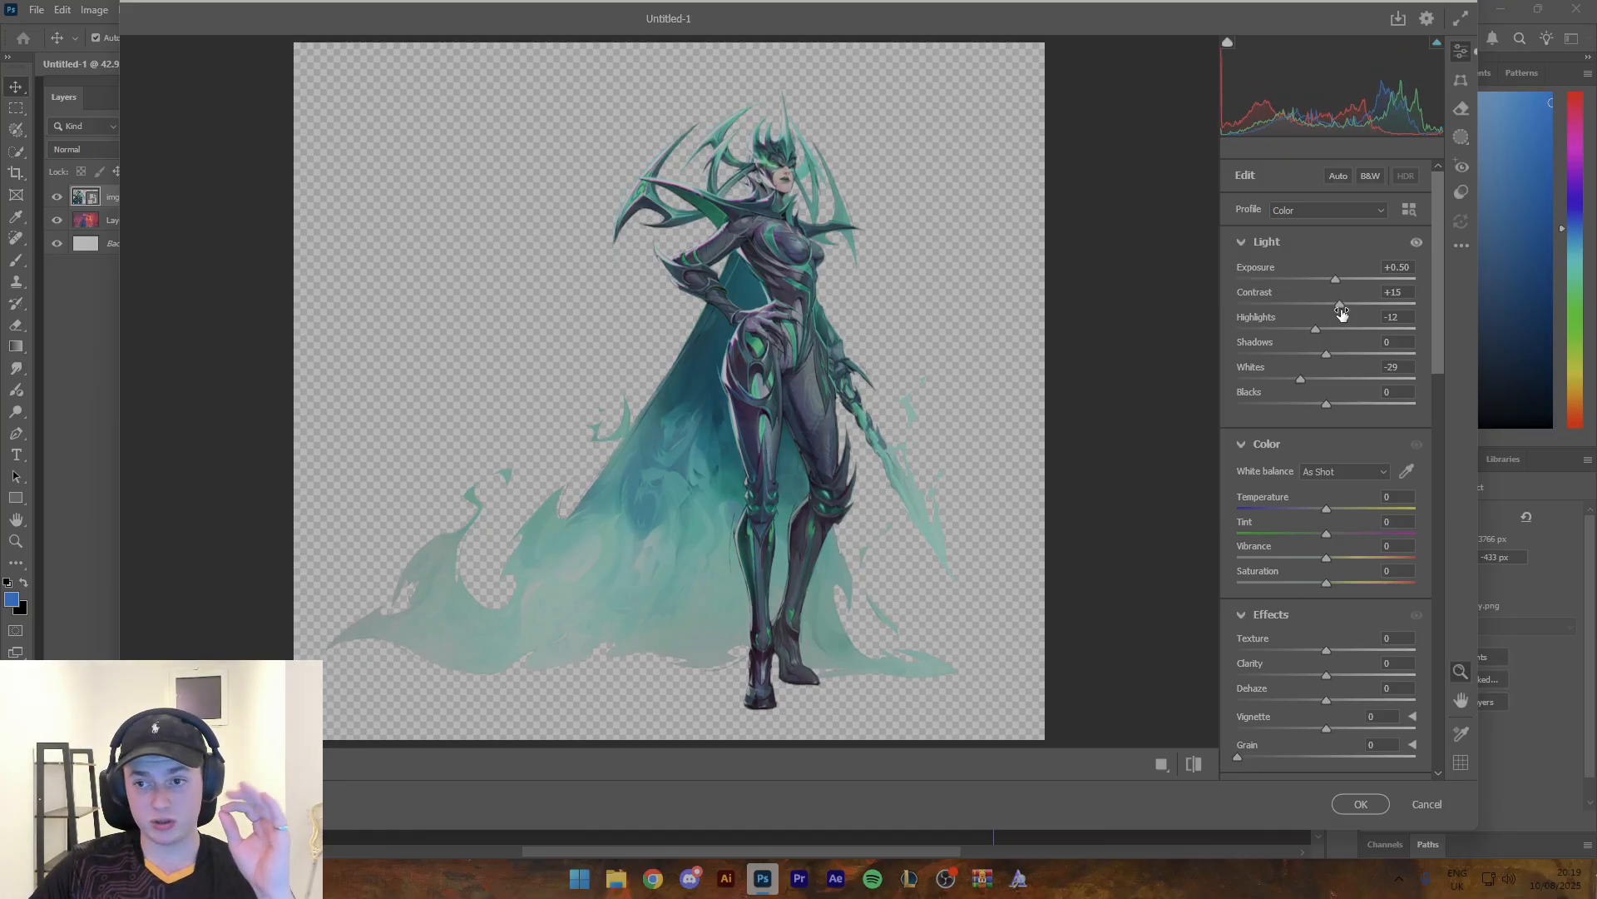
- Set the character render's Clarity to +22 and Texture to +36, and compare it with the Effects adjustments off and on
{"action": "left_click_drag", "start_coordinate": [1326, 677], "coordinate": [1346, 676]}
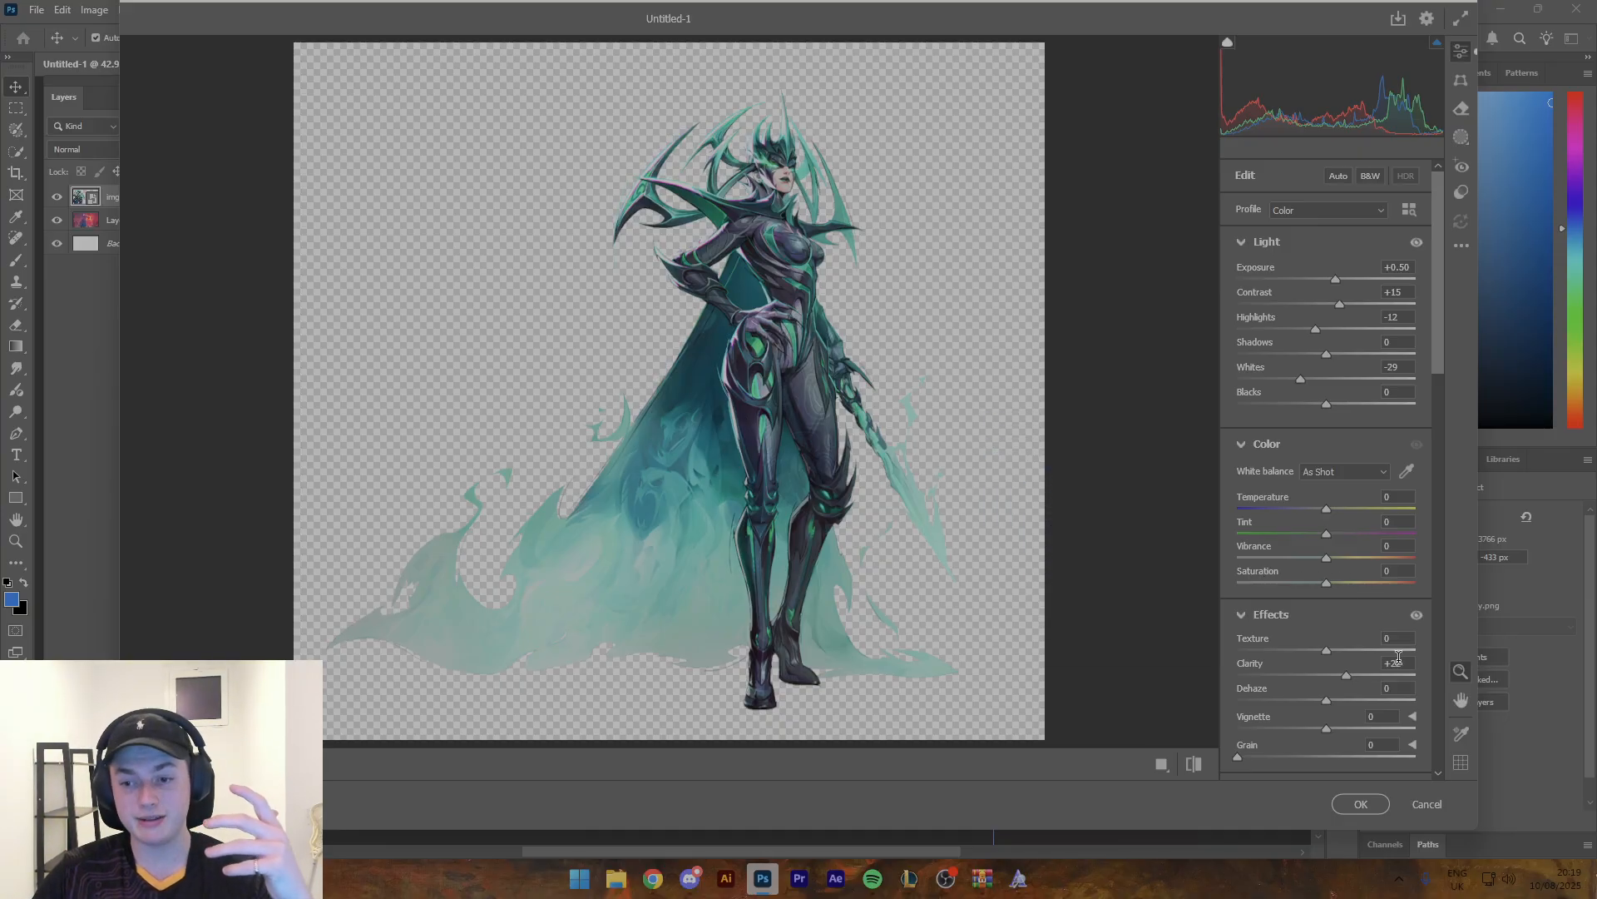
{"action": "left_click_drag", "start_coordinate": [1327, 649], "coordinate": [1359, 651]}
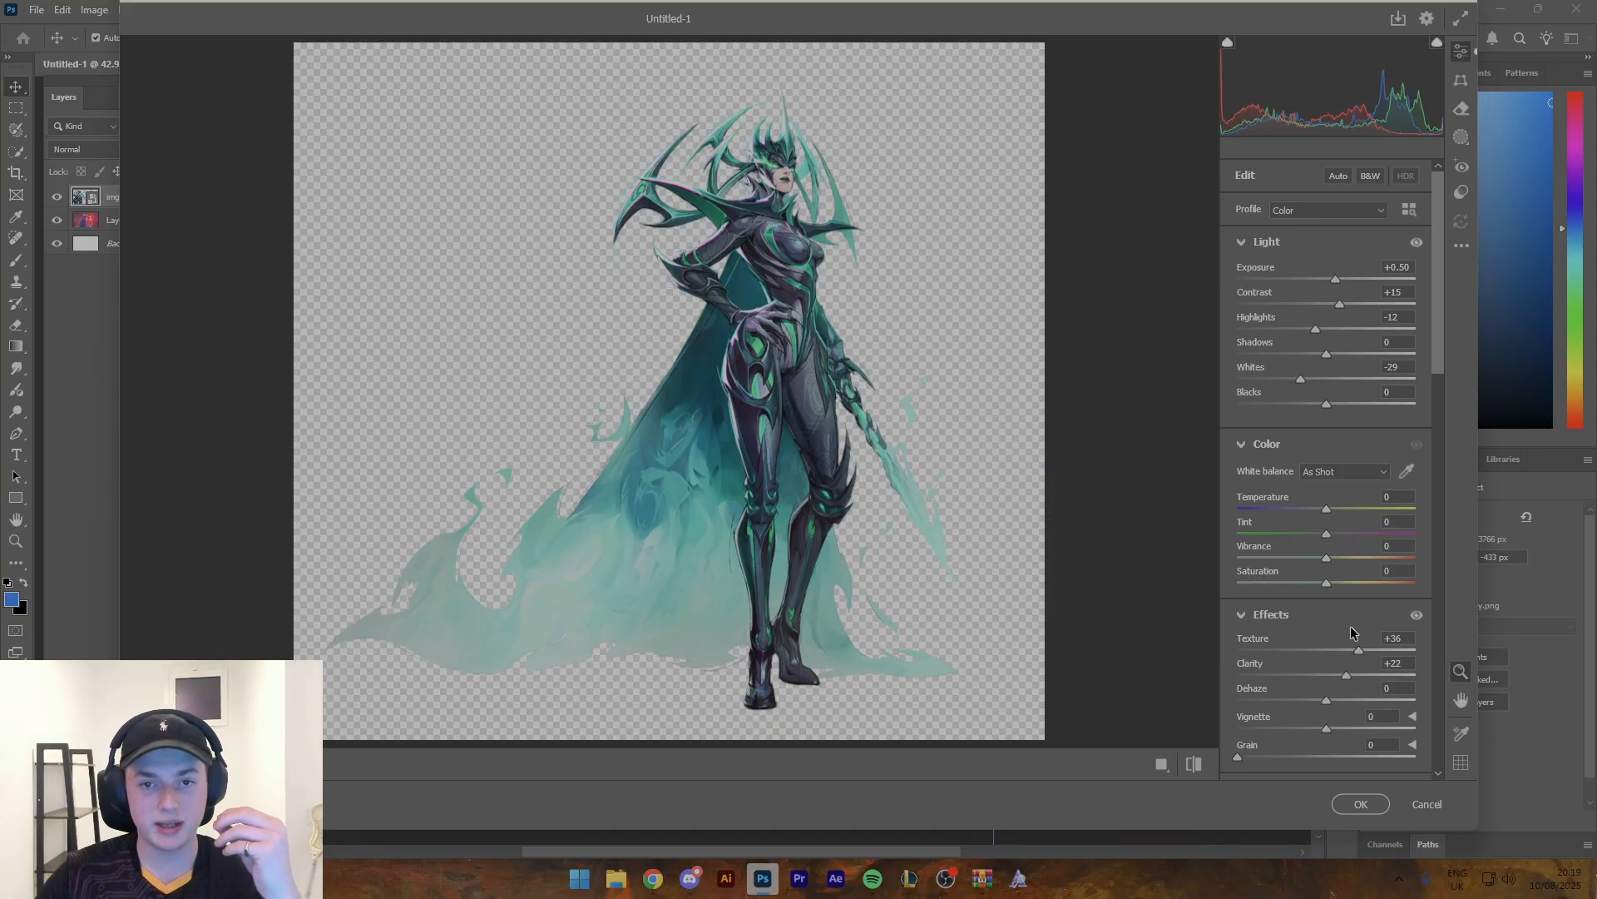
{"action": "left_click", "coordinate": [1414, 617]}
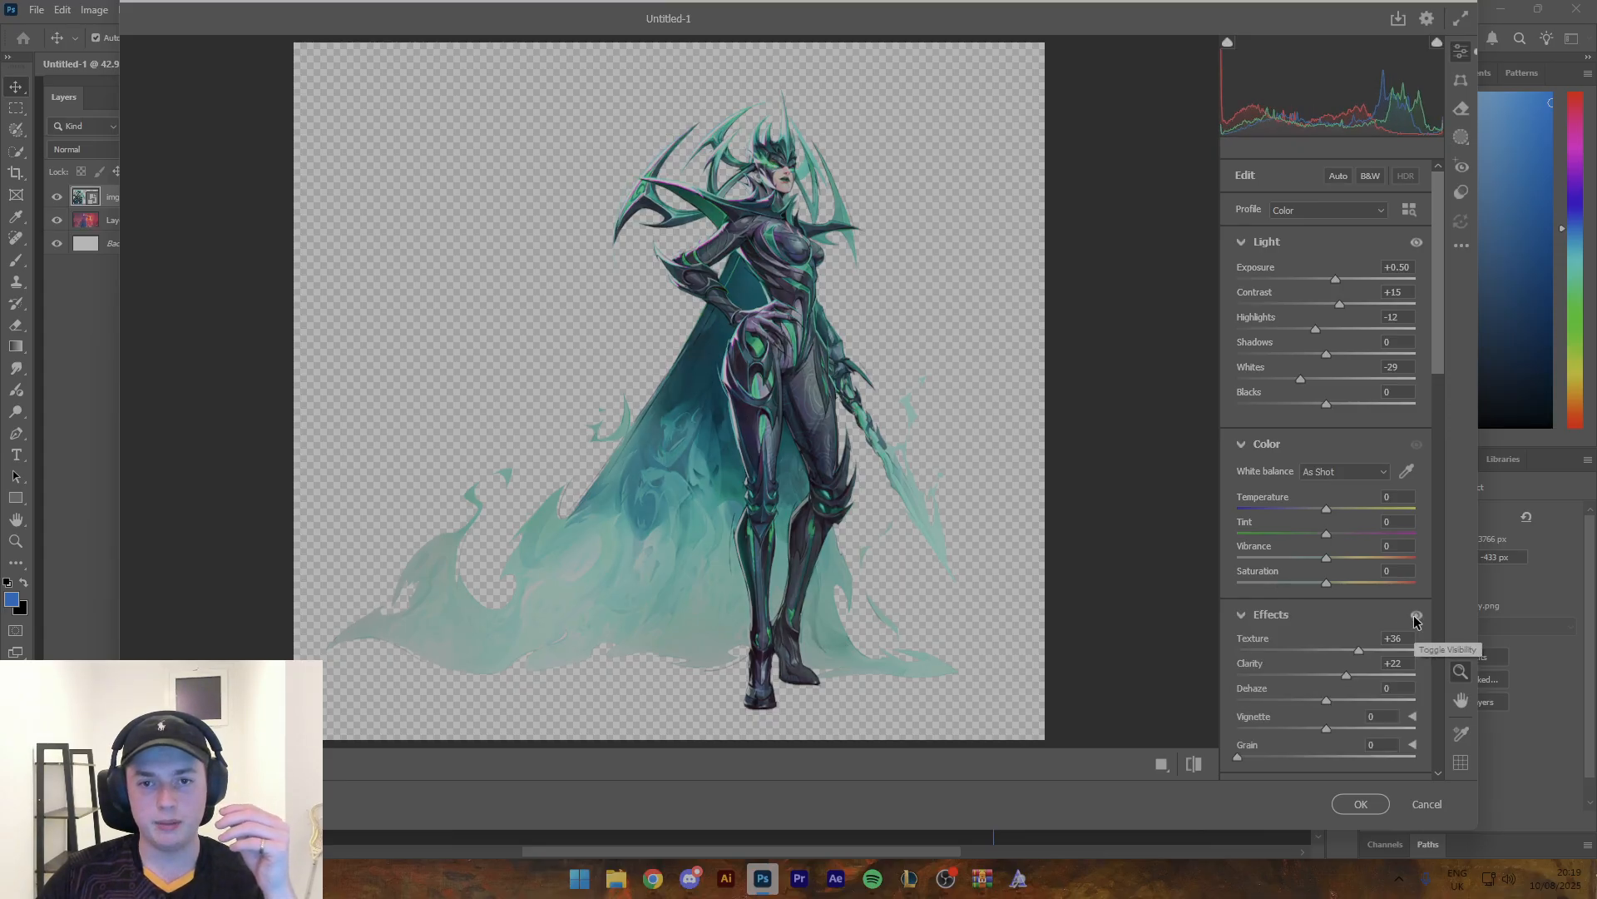
{"action": "left_click", "coordinate": [1415, 617]}
{"action": "left_click", "coordinate": [1414, 618]}
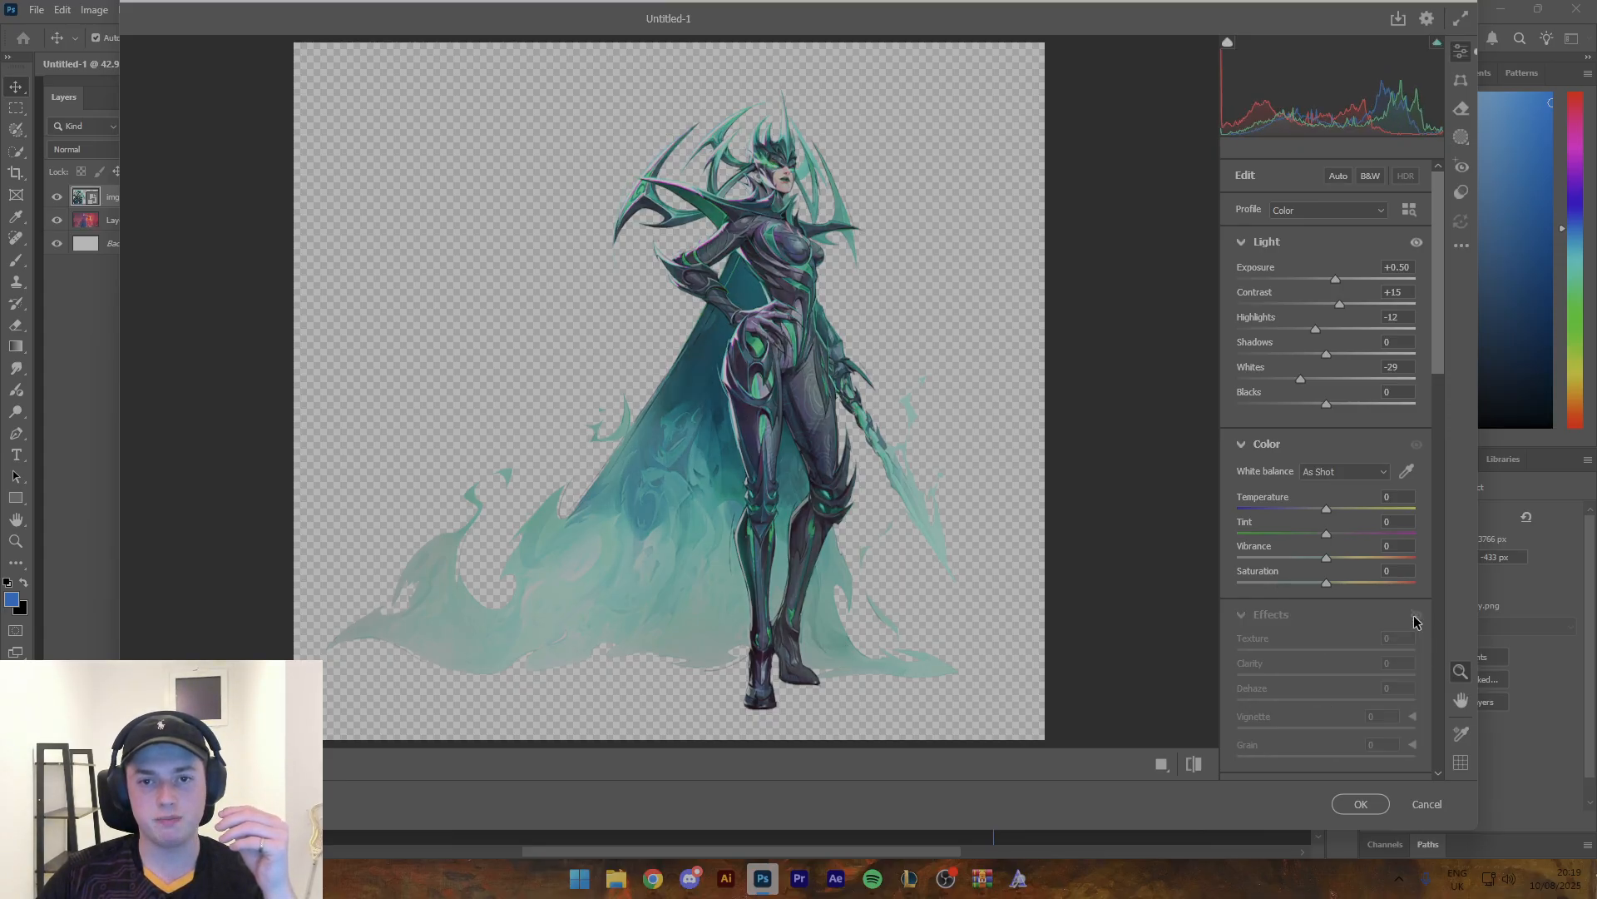
{"action": "left_click", "coordinate": [1415, 618]}
{"action": "left_click", "coordinate": [1414, 617]}
{"action": "left_click", "coordinate": [1414, 618]}
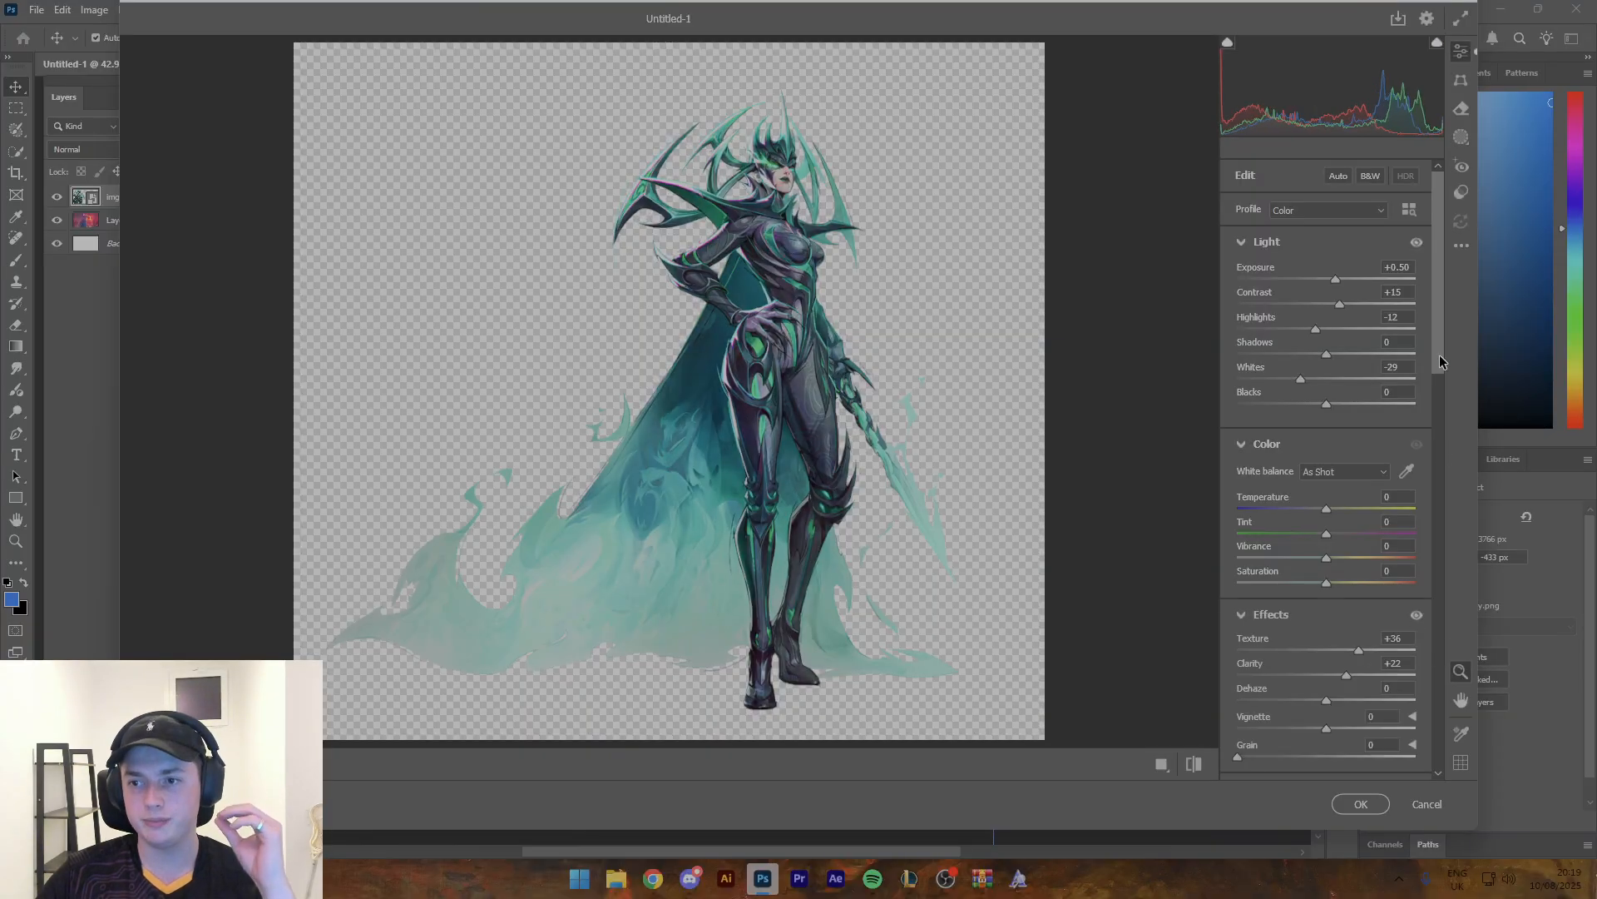
- Compare the character render with the Light adjustments switched off and on
{"action": "left_click", "coordinate": [1417, 243]}
{"action": "left_click", "coordinate": [1417, 243]}
{"action": "left_click", "coordinate": [1416, 242]}
{"action": "left_click", "coordinate": [1416, 242]}
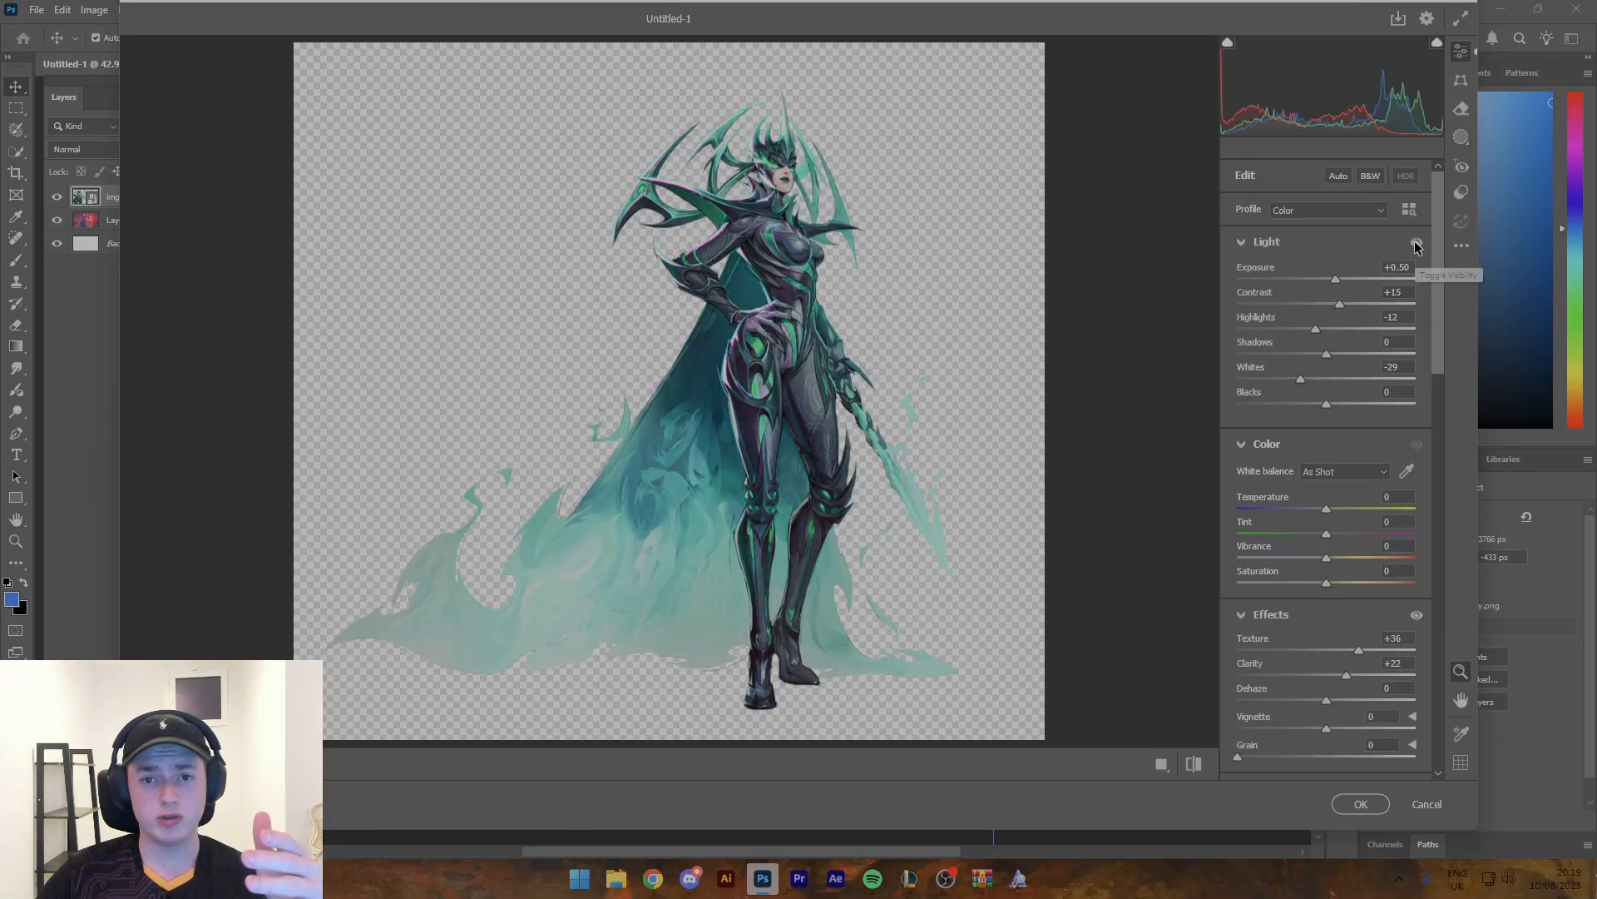
{"action": "left_click", "coordinate": [1416, 242]}
{"action": "left_click", "coordinate": [1416, 242]}
{"action": "left_click", "coordinate": [1416, 243]}
{"action": "left_click", "coordinate": [1416, 243]}
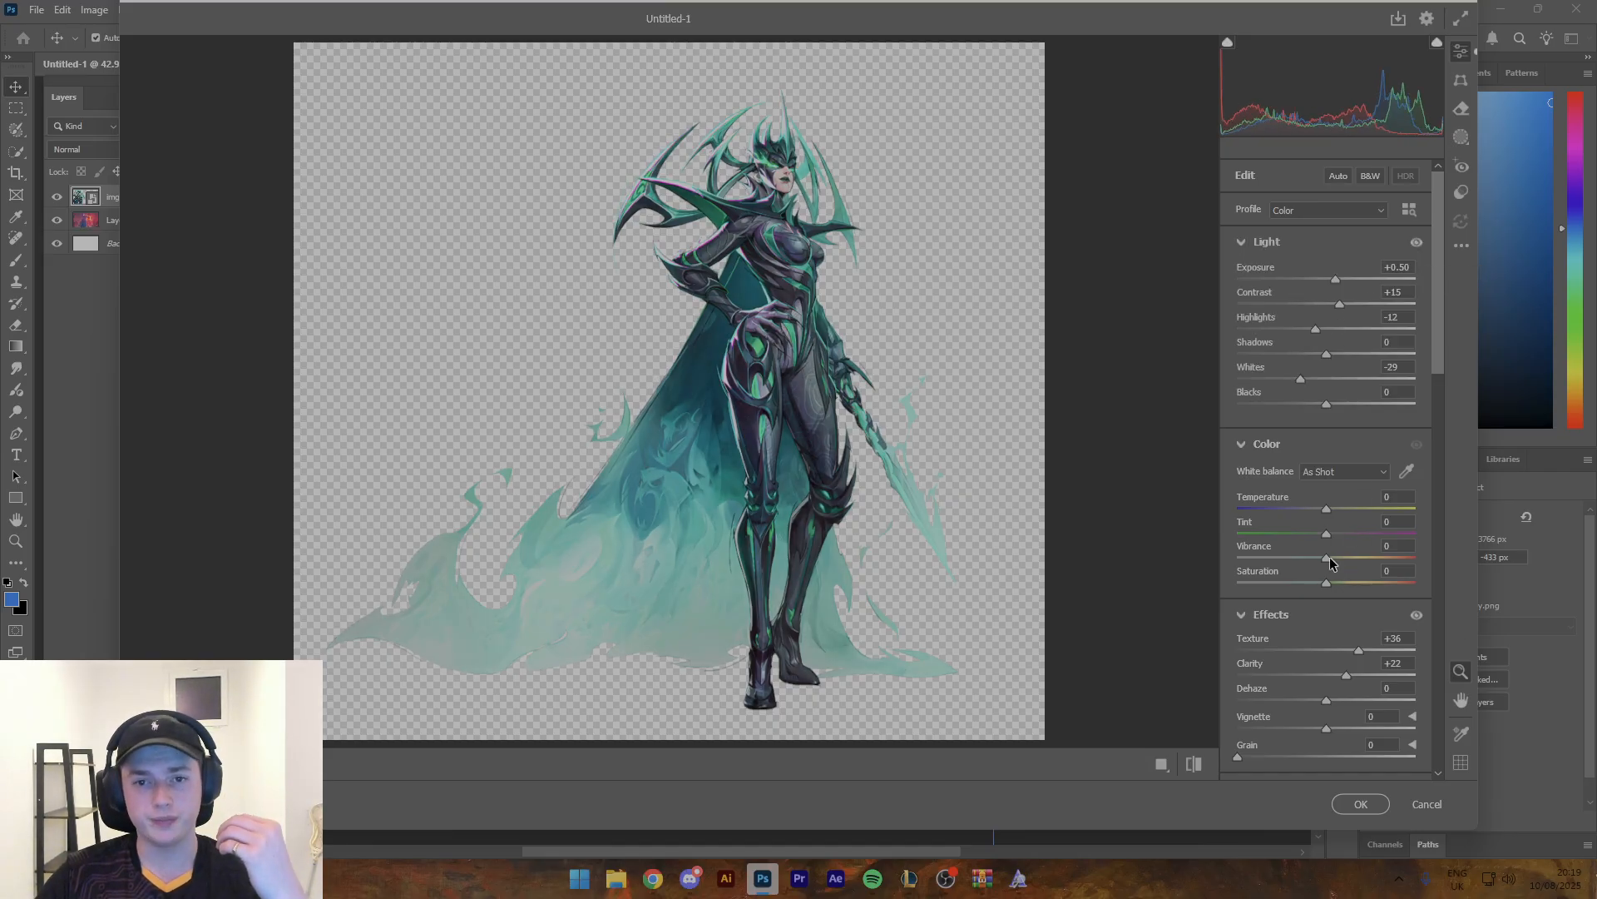
- Adjust the character render's colour with Vibrance +18, Tint -9 and Temperature +3
{"action": "left_click_drag", "start_coordinate": [1329, 559], "coordinate": [1343, 560]}
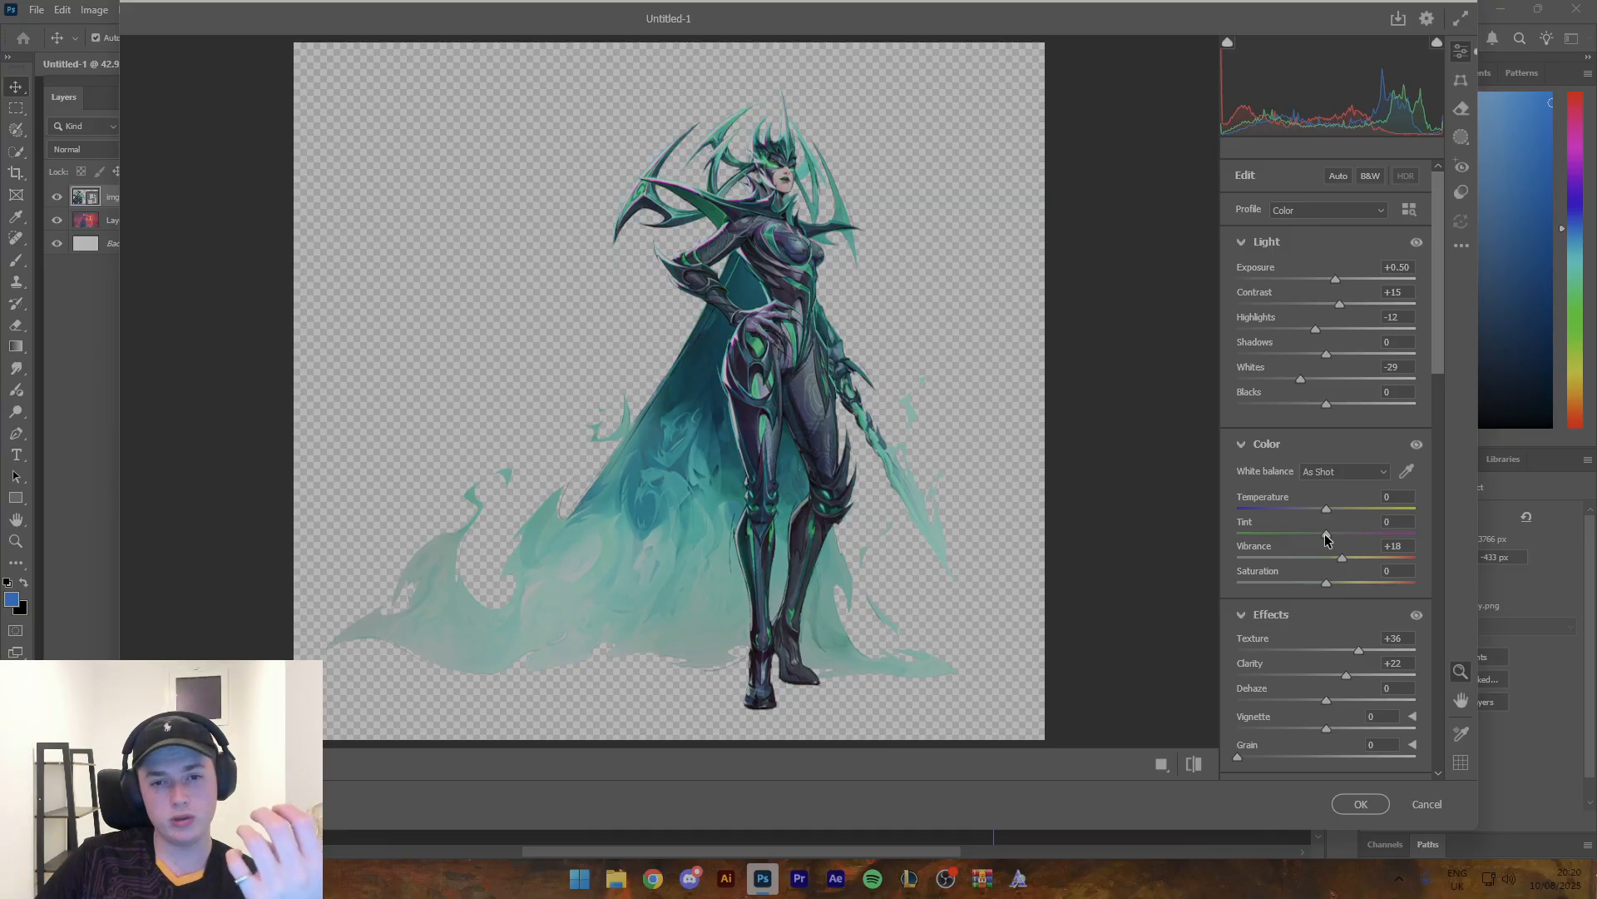
{"action": "left_click_drag", "start_coordinate": [1324, 534], "coordinate": [1318, 536]}
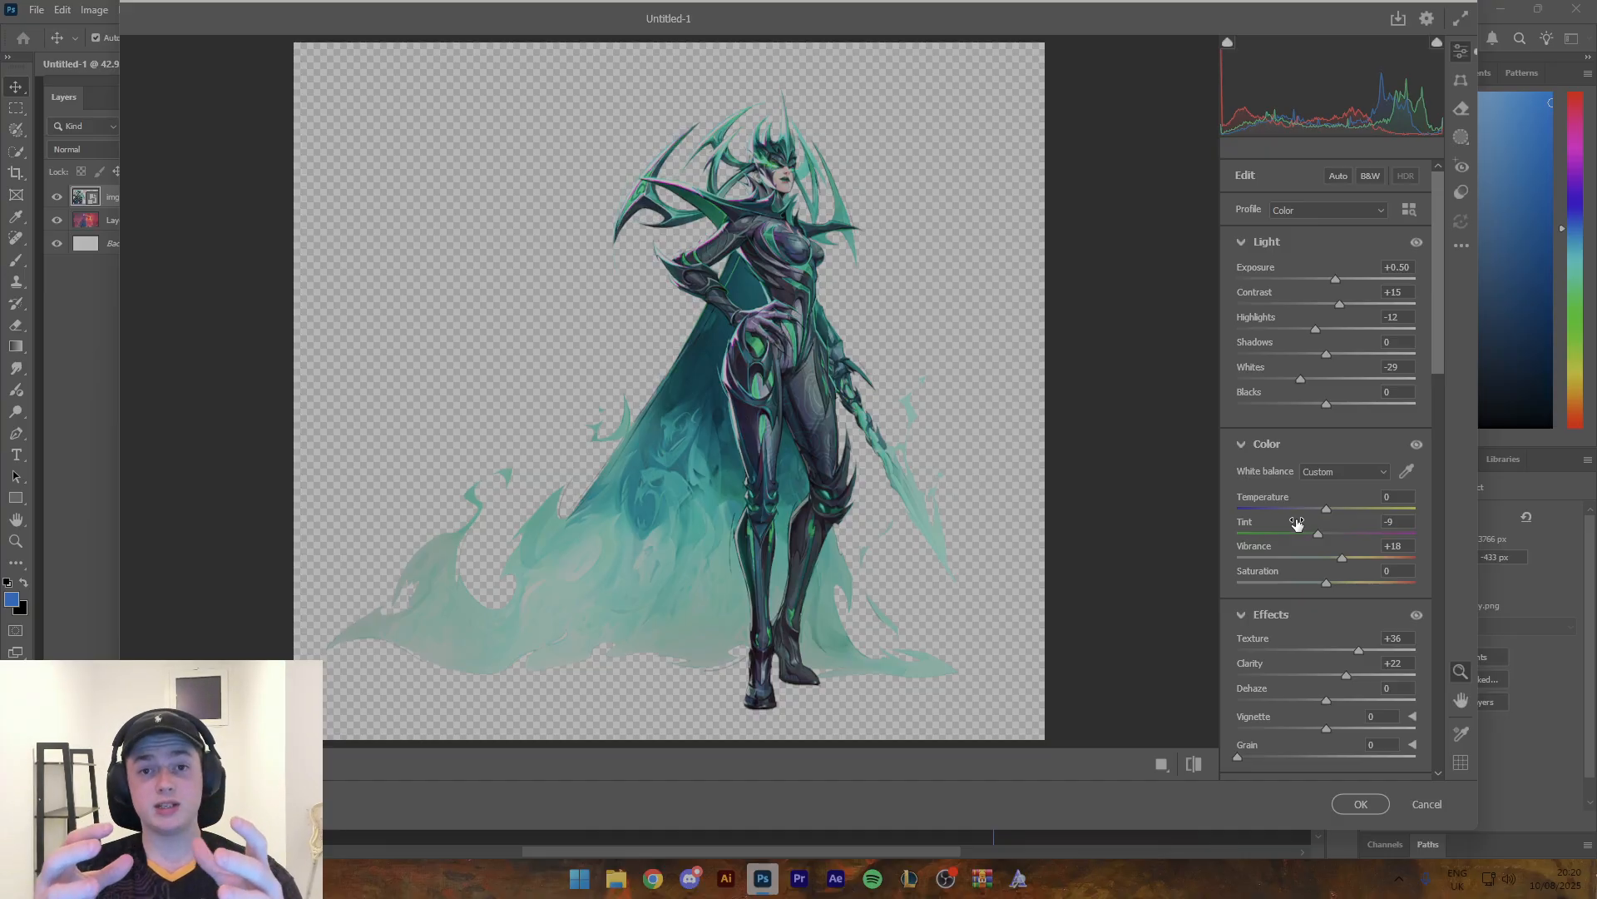
{"action": "mouse_move", "coordinate": [1296, 523]}
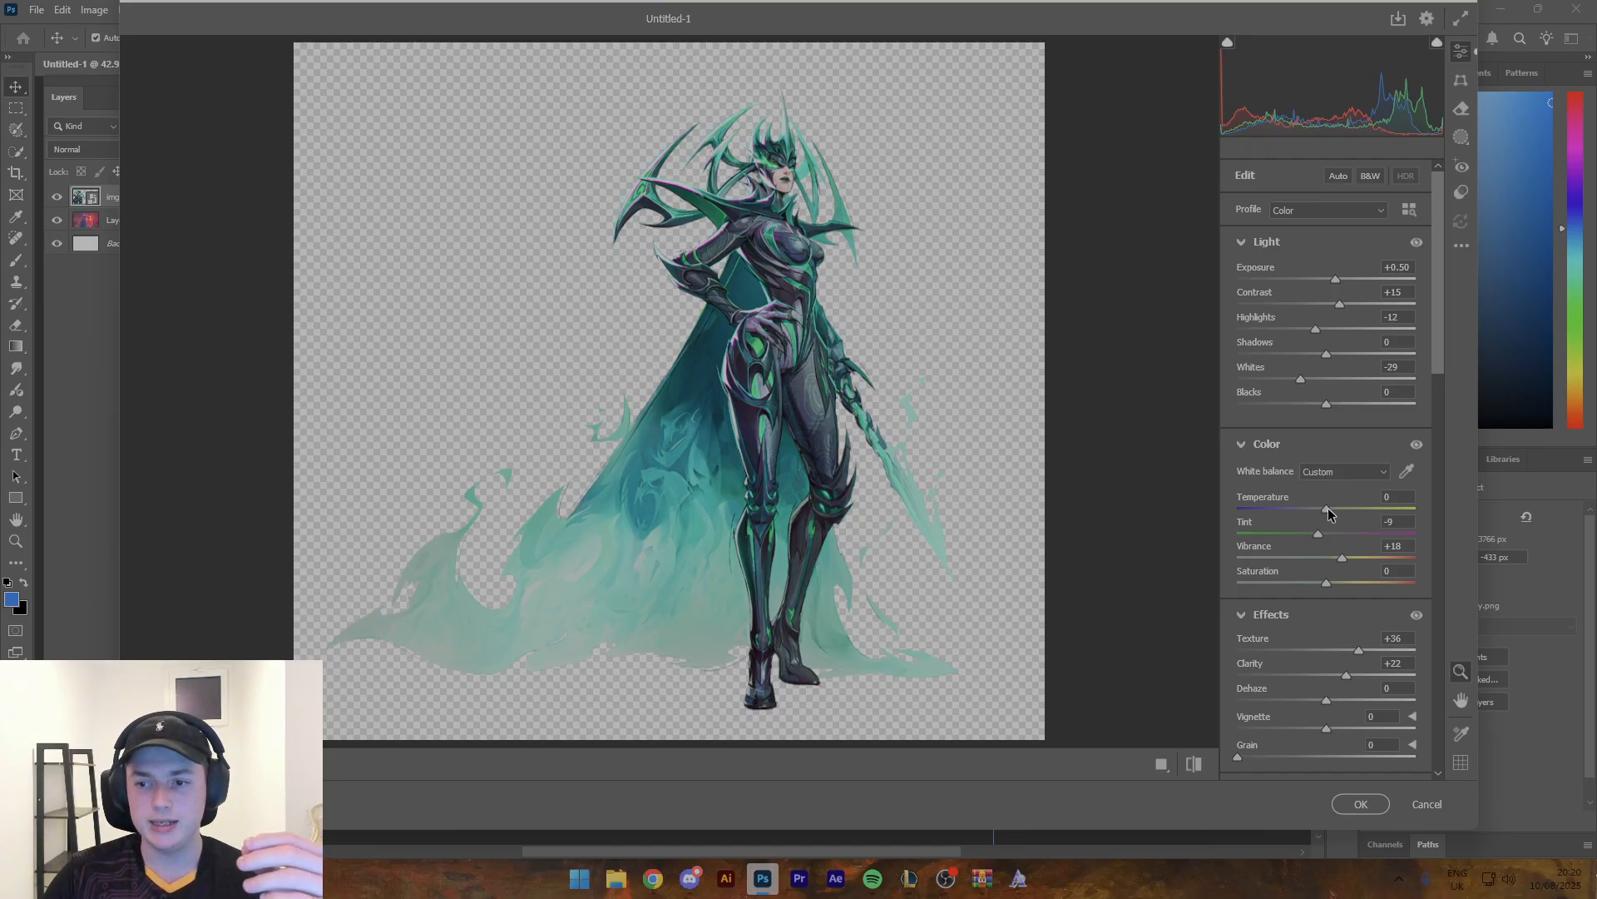
{"action": "left_click_drag", "start_coordinate": [1328, 509], "coordinate": [1330, 511]}
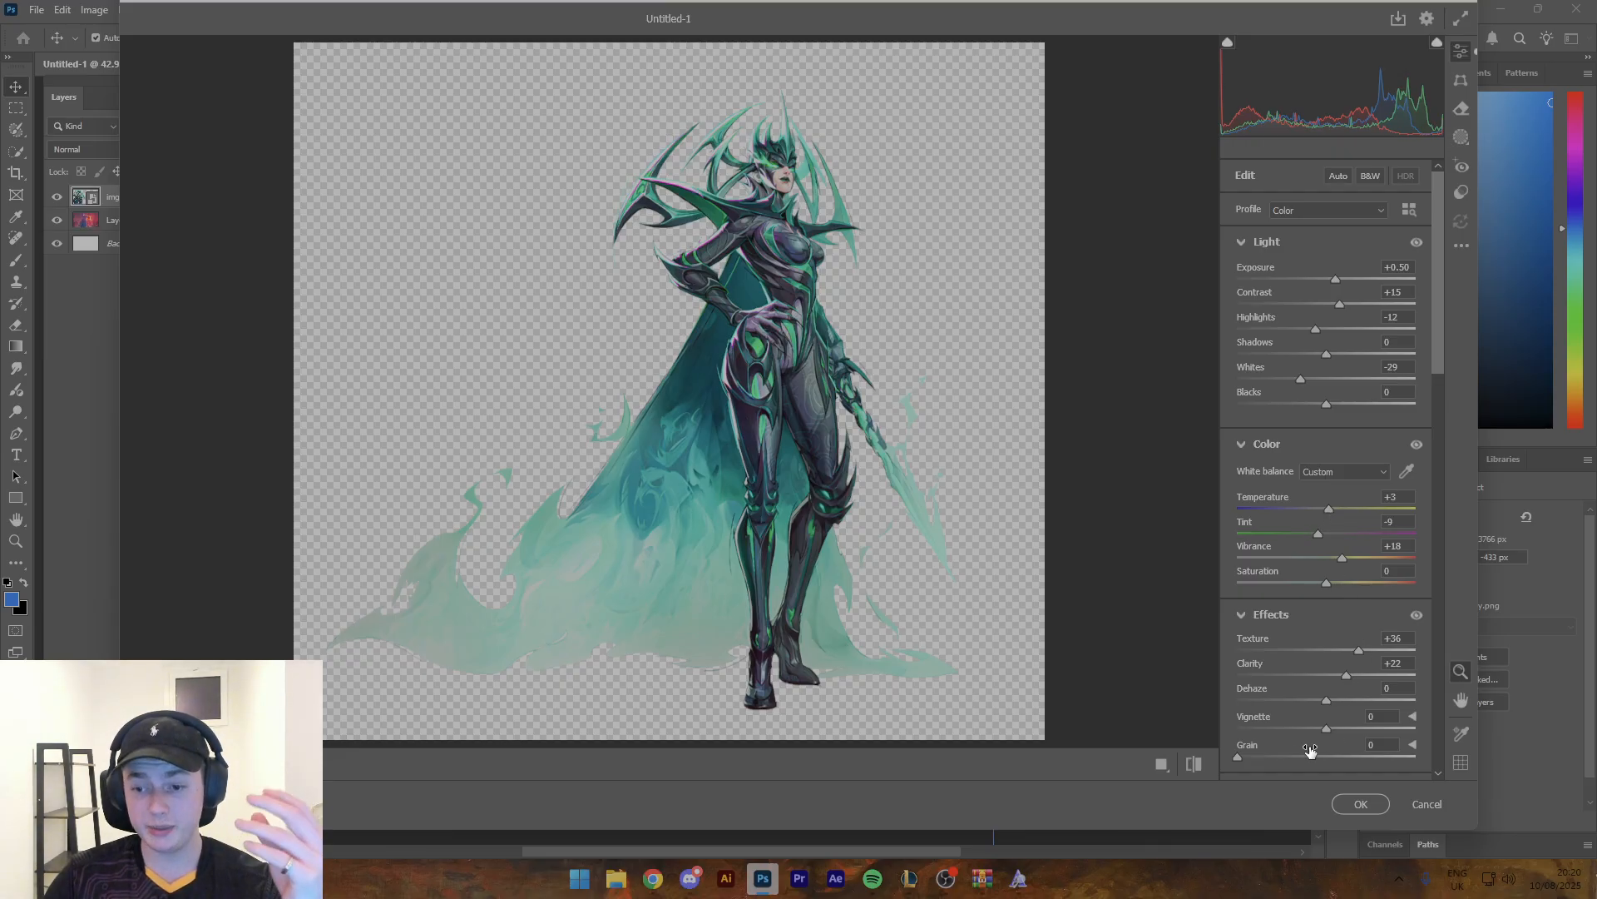
- Set the character render's Grain to 27 and try lowering its Texture to -7
{"action": "left_click", "coordinate": [792, 204]}
{"action": "scroll", "coordinate": [899, 268], "scroll_direction": "up", "scroll_amount": 4}
{"action": "scroll", "coordinate": [884, 276], "scroll_direction": "down", "scroll_amount": 2}
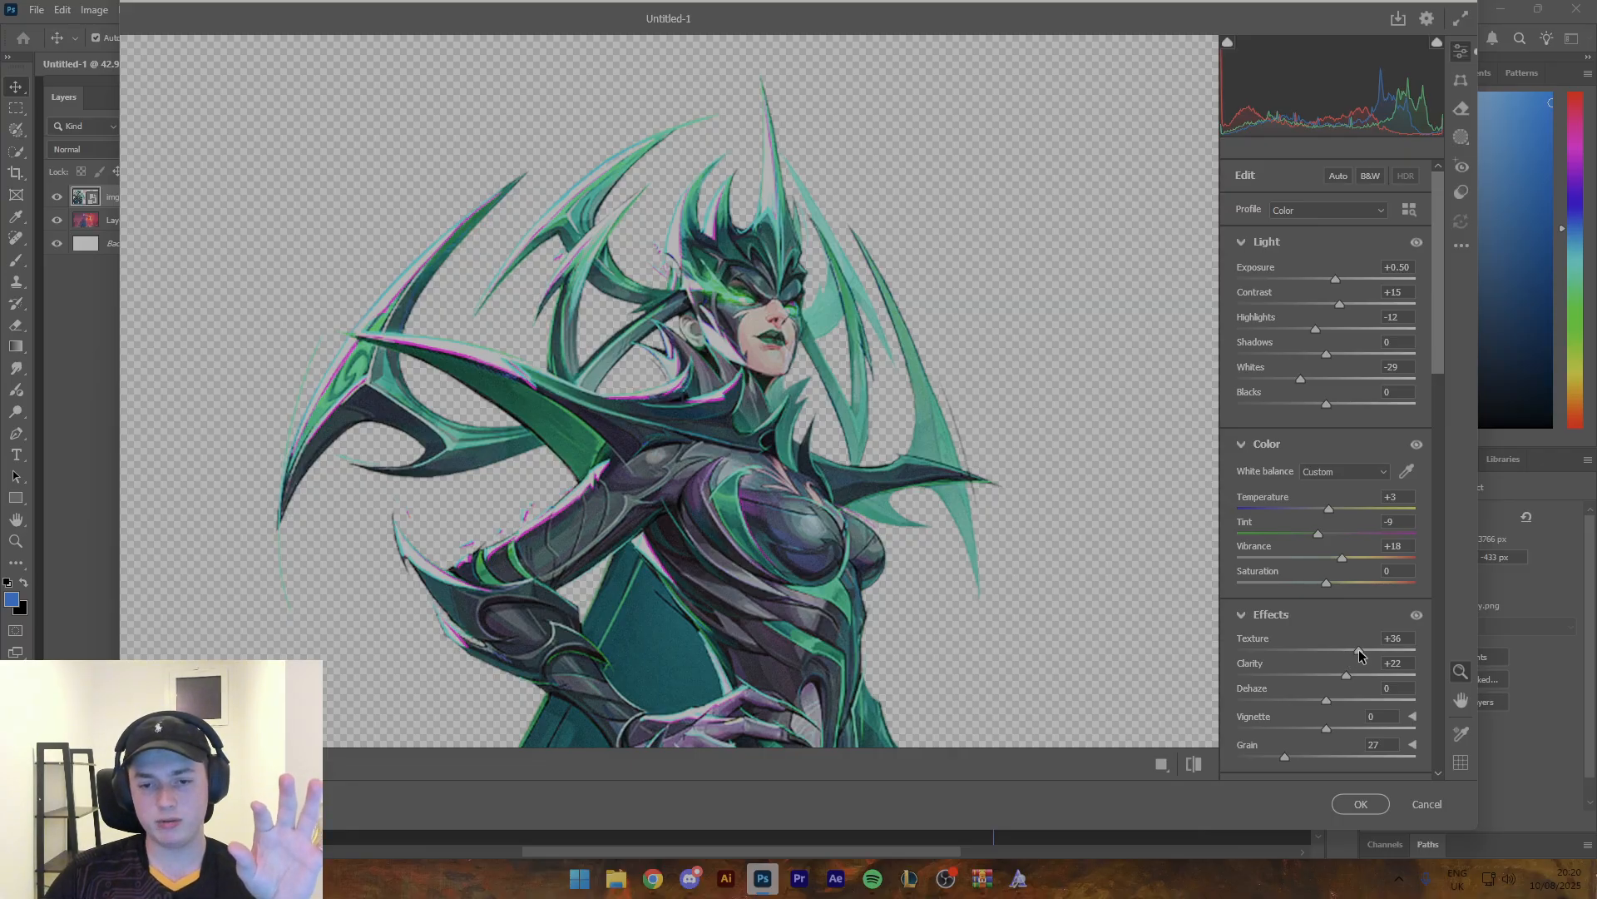
{"action": "mouse_move", "coordinate": [1357, 655]}
{"action": "left_mouse_down"}
{"action": "mouse_move", "coordinate": [1293, 657]}
{"action": "mouse_move", "coordinate": [1327, 663]}
{"action": "left_mouse_up"}
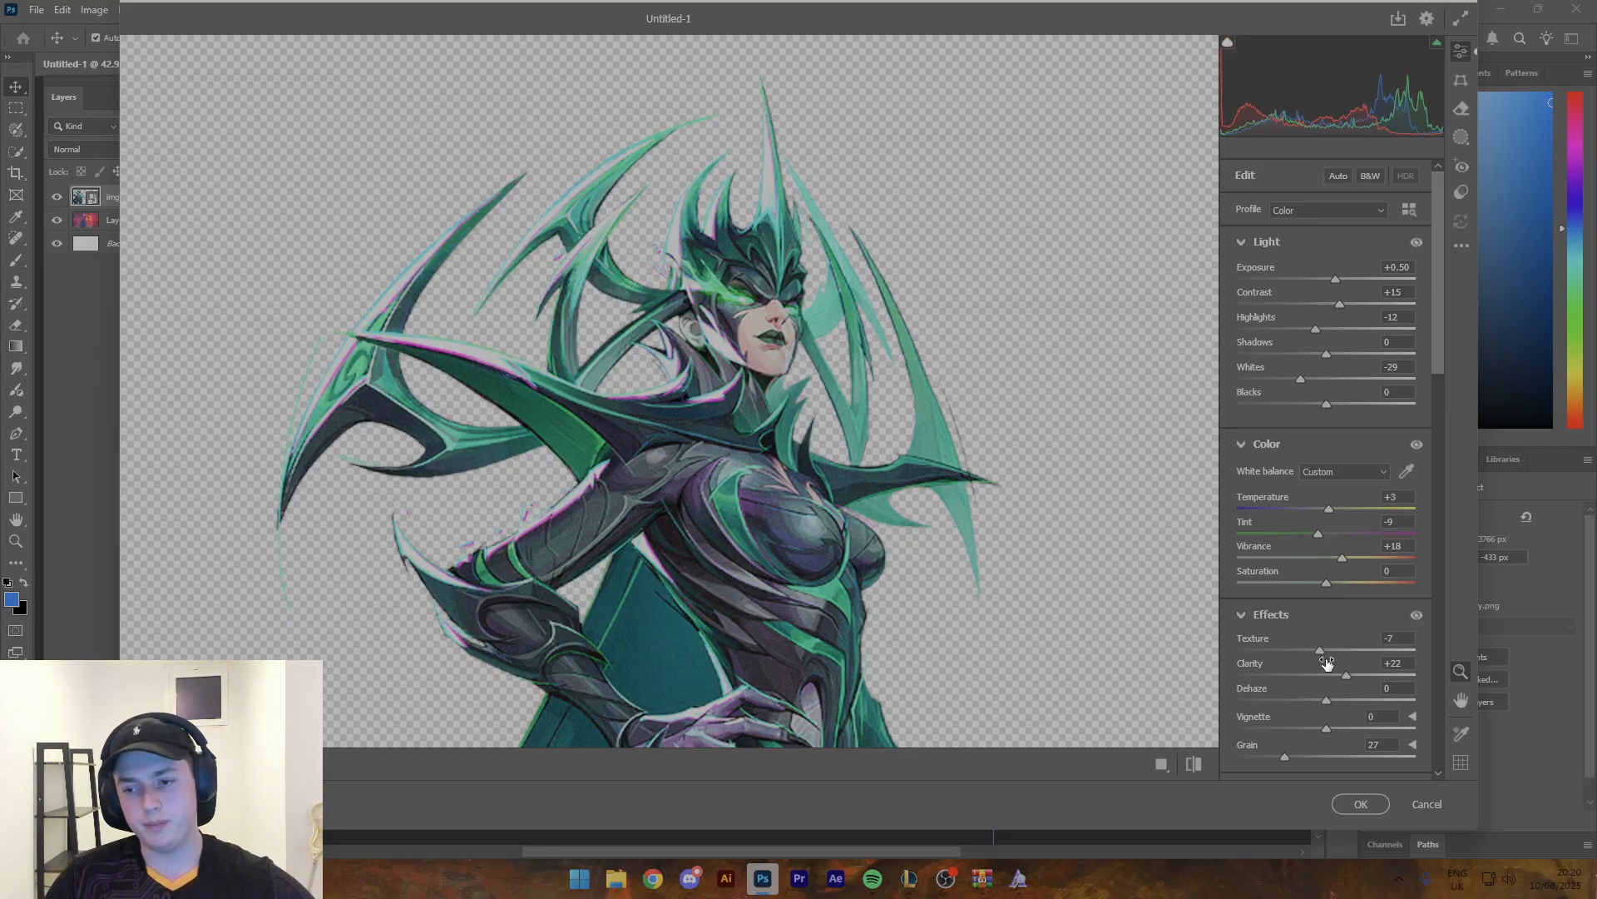
- Set the character render's Noise Reduction to 38 and apply the Camera Raw Filter
{"action": "scroll", "coordinate": [1327, 663], "scroll_direction": "down", "scroll_amount": 6}
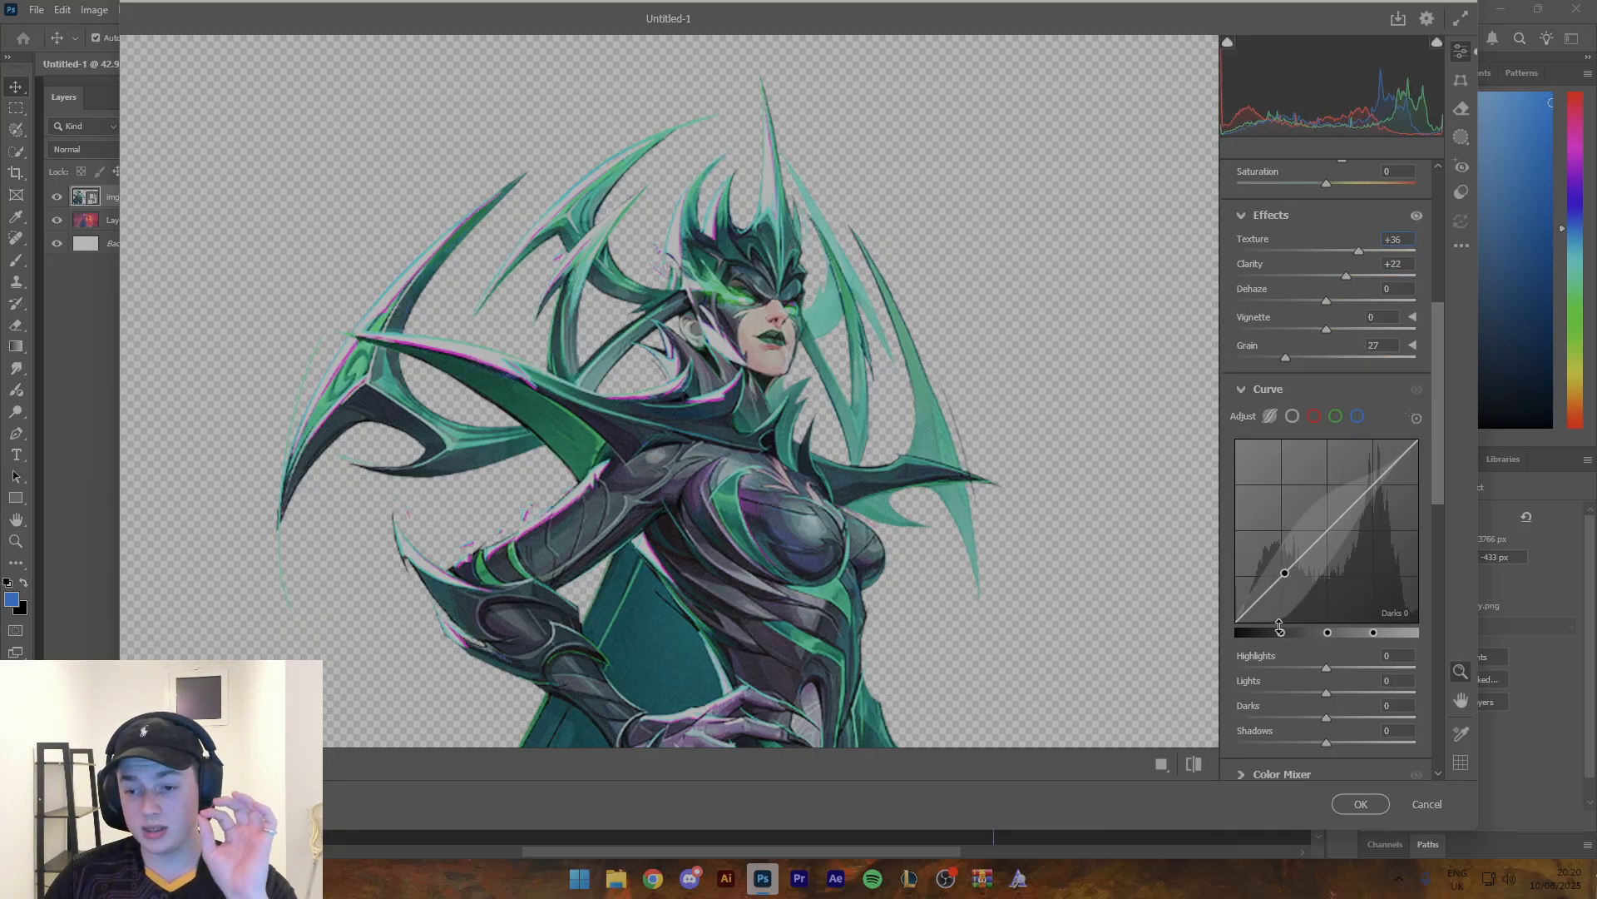
{"action": "scroll", "coordinate": [1268, 643], "scroll_direction": "down", "scroll_amount": 6}
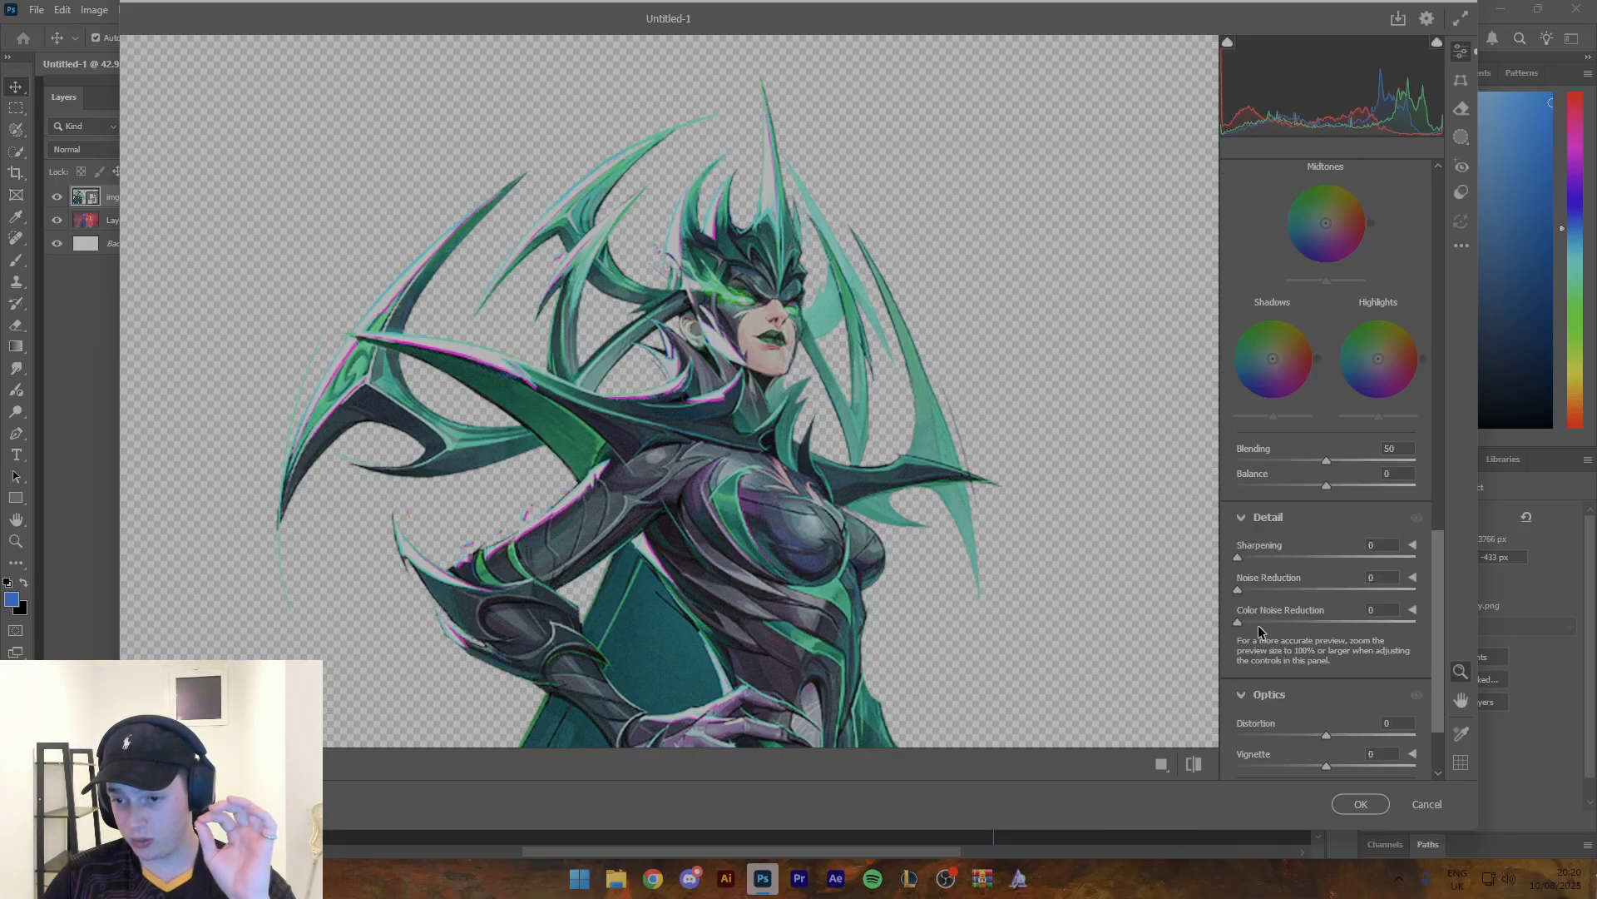
{"action": "left_click_drag", "start_coordinate": [1239, 591], "coordinate": [1307, 586]}
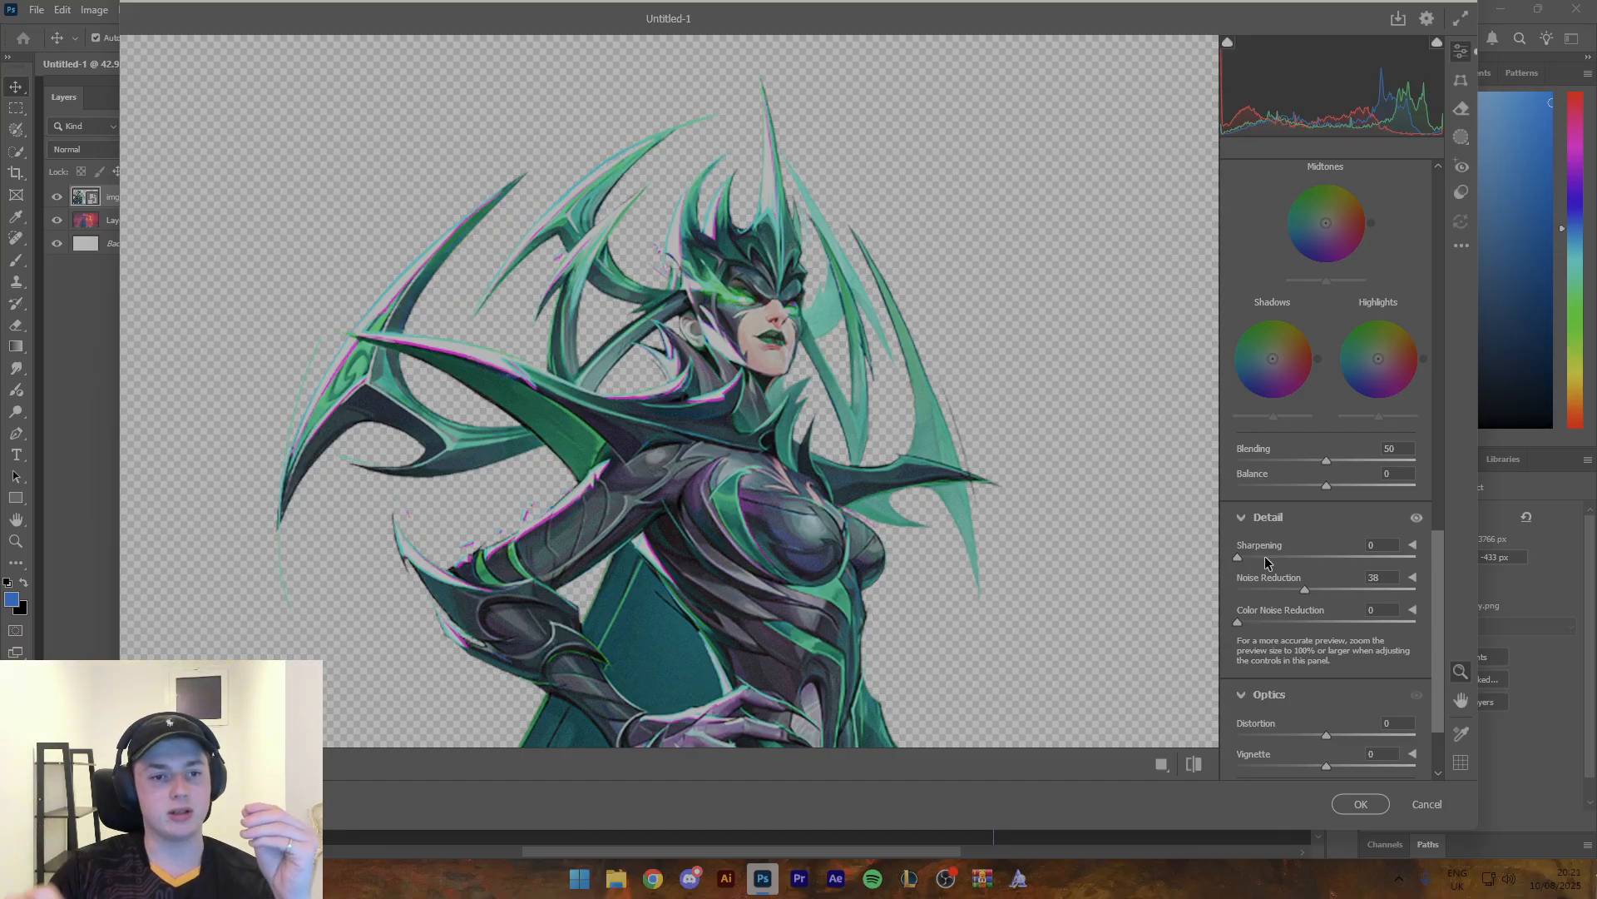
{"action": "left_click", "coordinate": [1361, 804]}
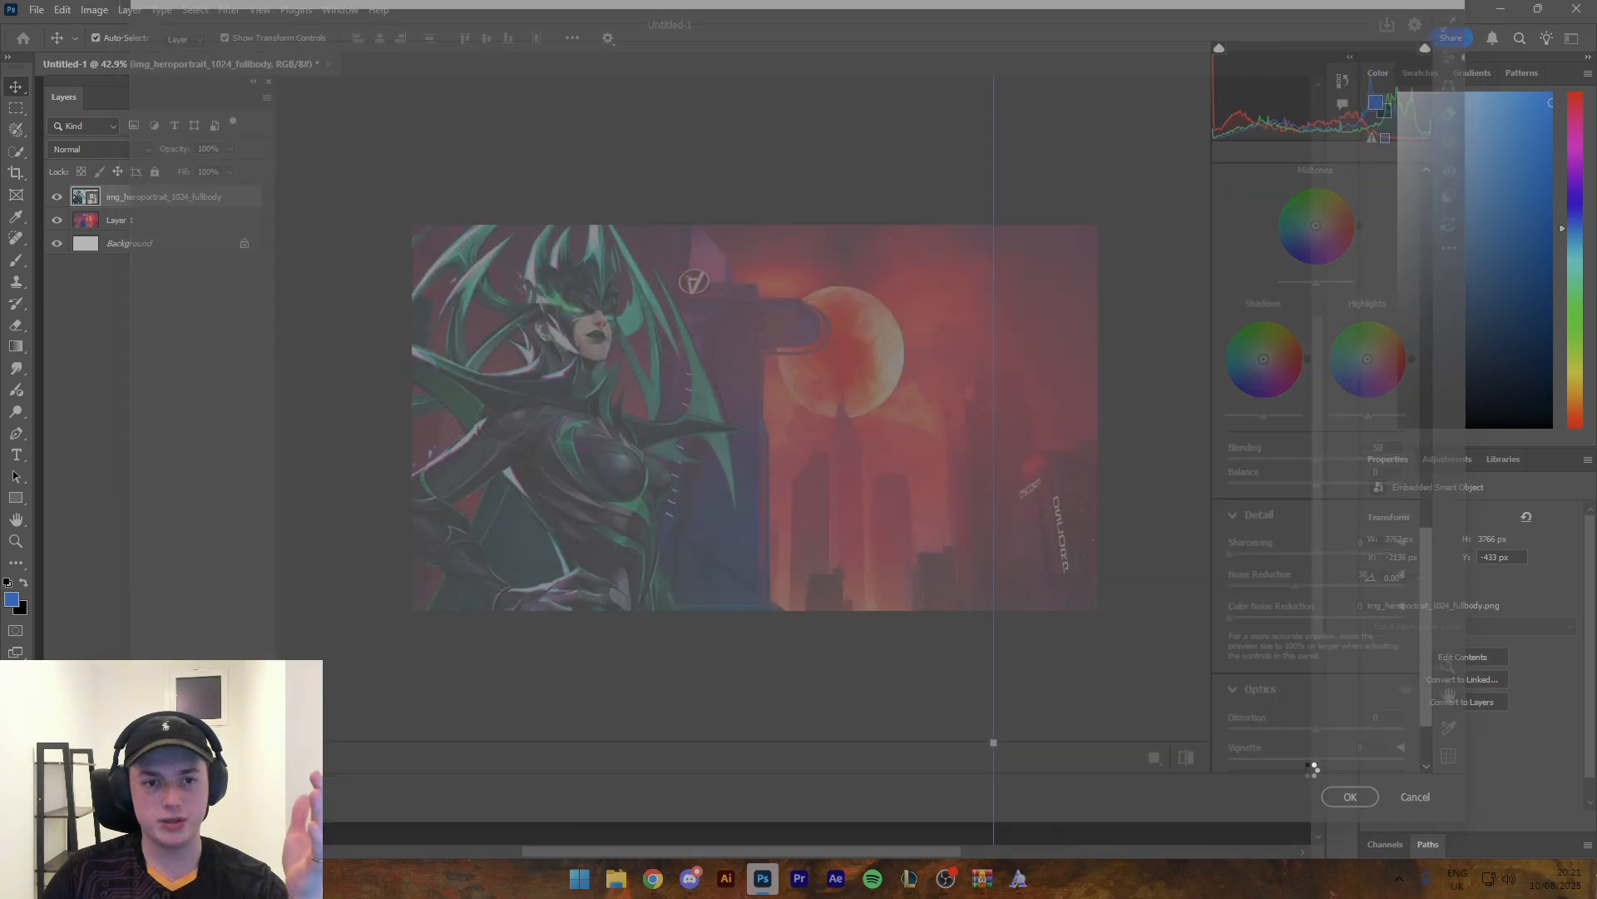
- Move the character render slightly down on the canvas
{"action": "scroll", "coordinate": [657, 493], "scroll_direction": "down", "scroll_amount": 3}
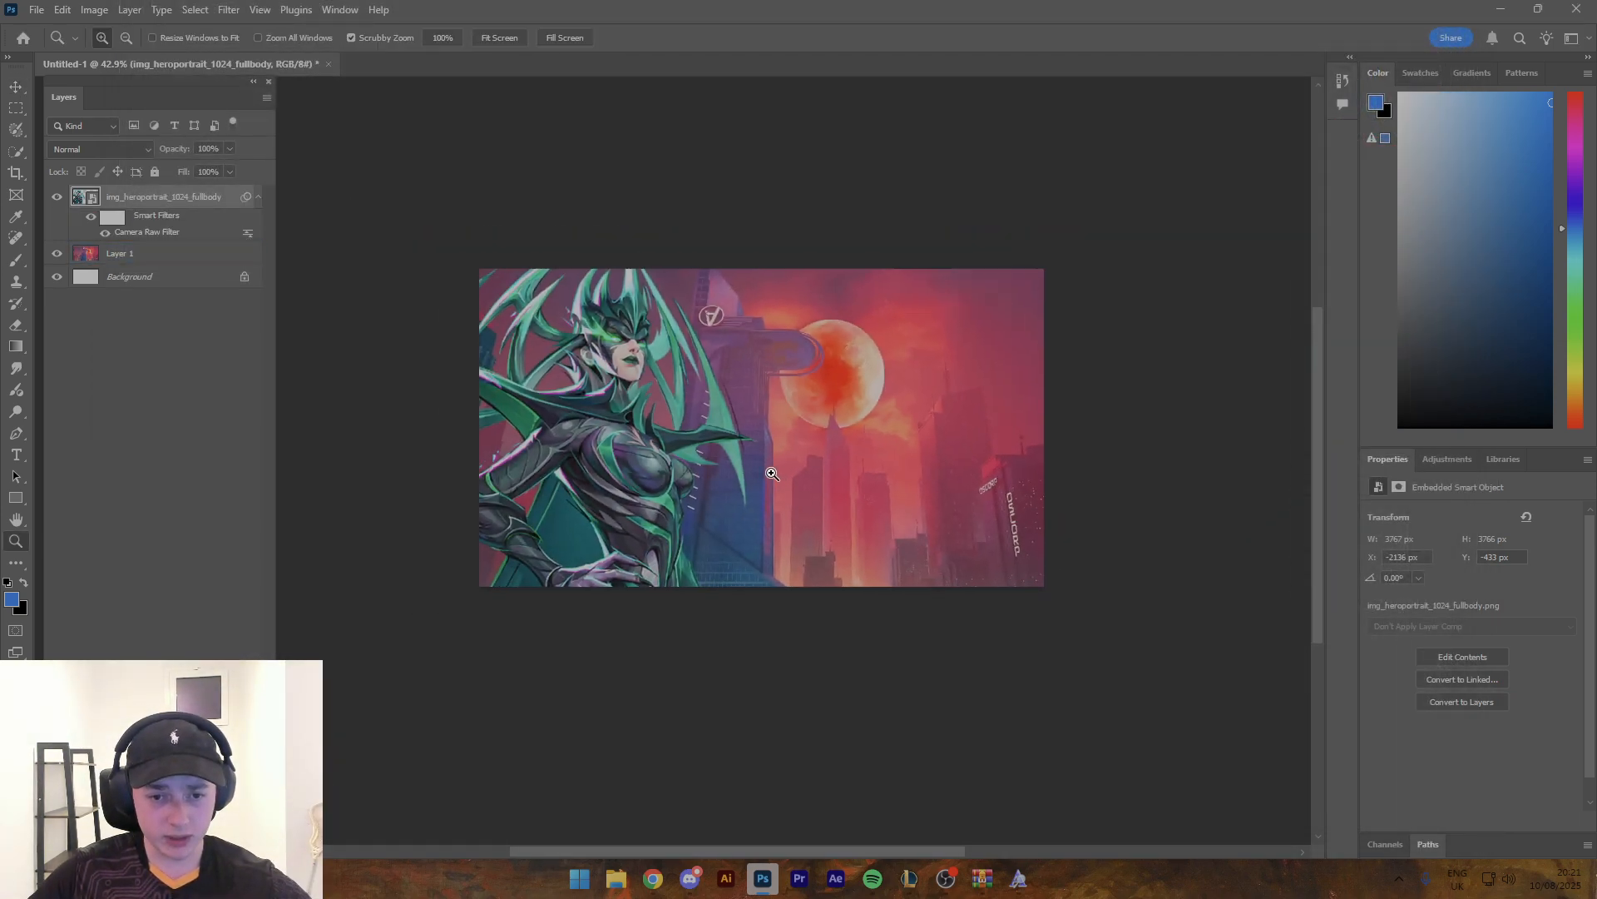
{"action": "scroll", "coordinate": [642, 485], "scroll_direction": "up", "scroll_amount": 2}
{"action": "left_click_drag", "start_coordinate": [642, 485], "coordinate": [643, 492]}
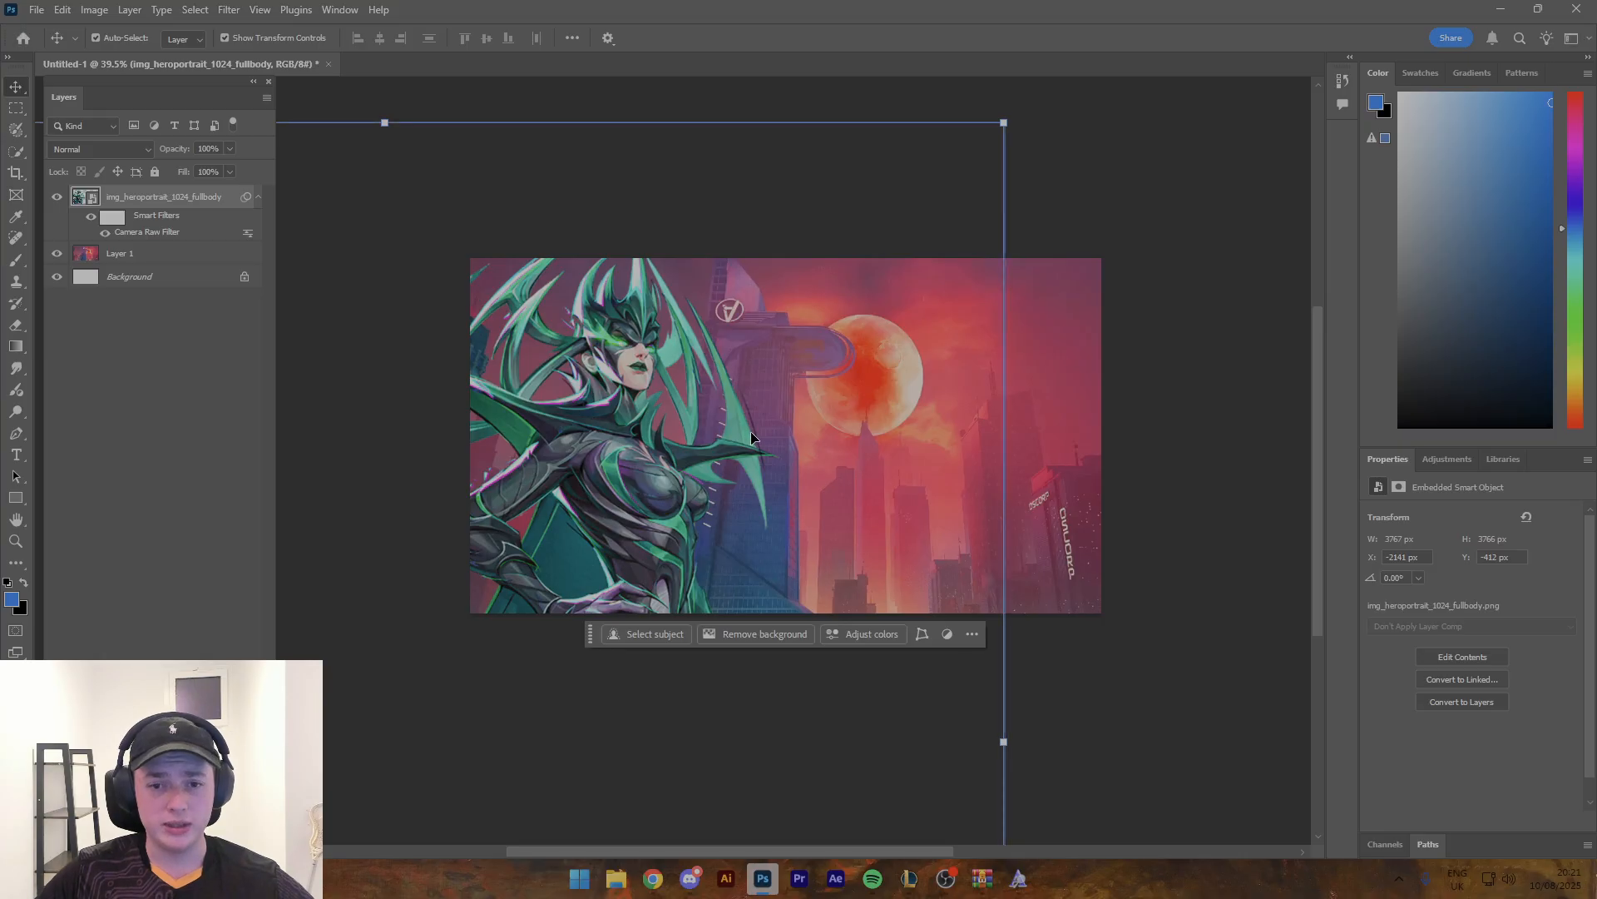
{"action": "key", "text": "ctrl+z"}
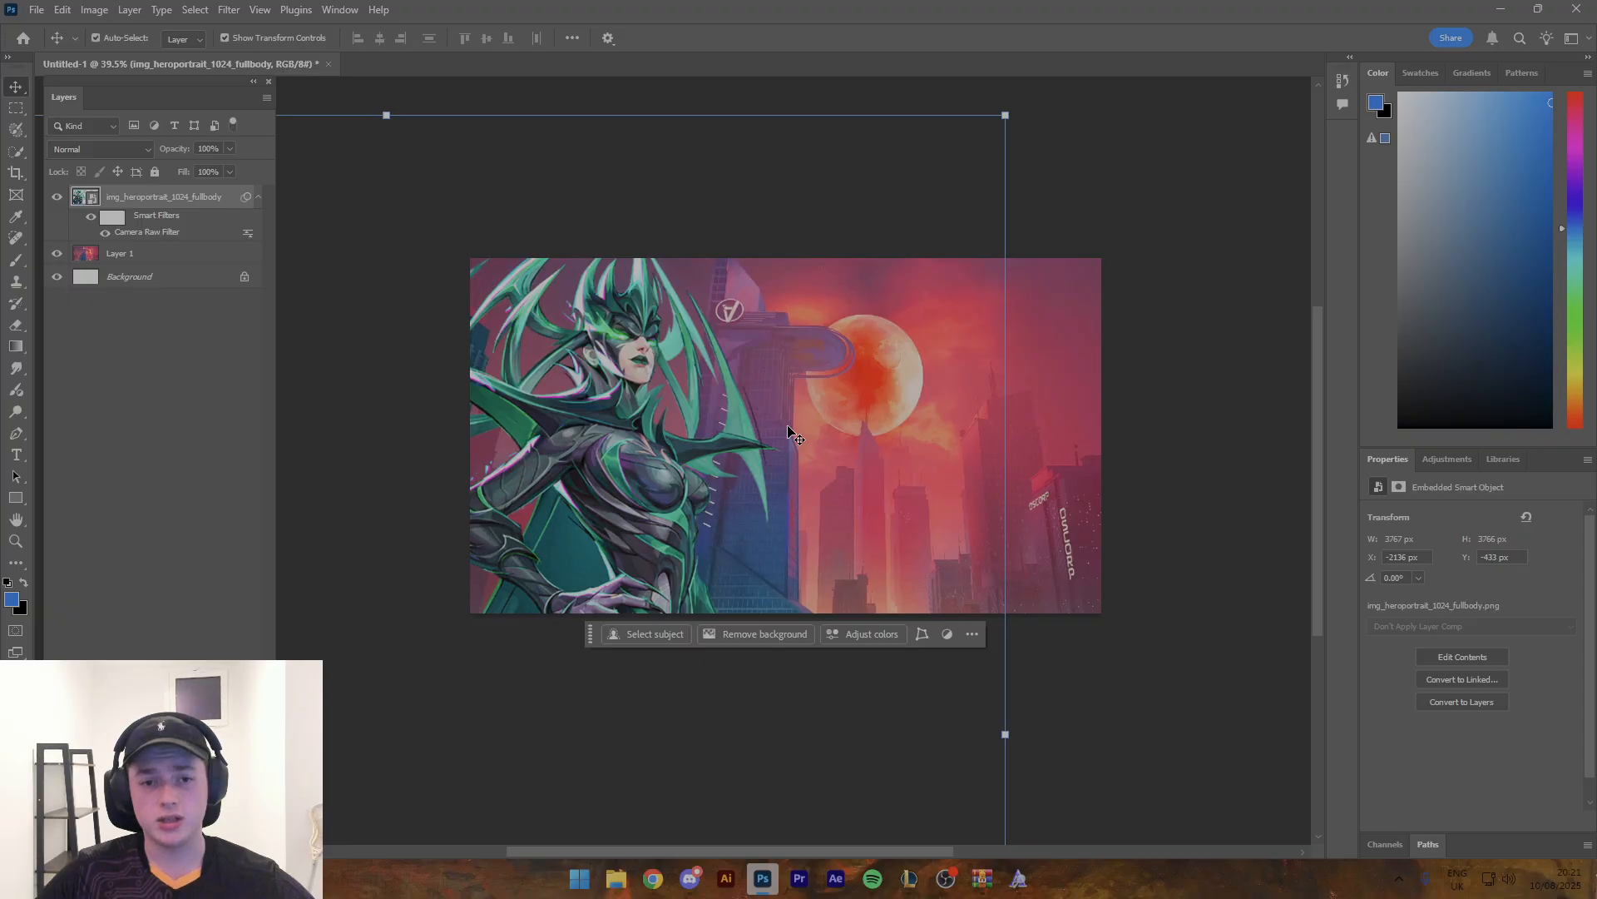
{"action": "left_click_drag", "start_coordinate": [653, 434], "coordinate": [656, 442]}
{"action": "left_click", "coordinate": [916, 448]}
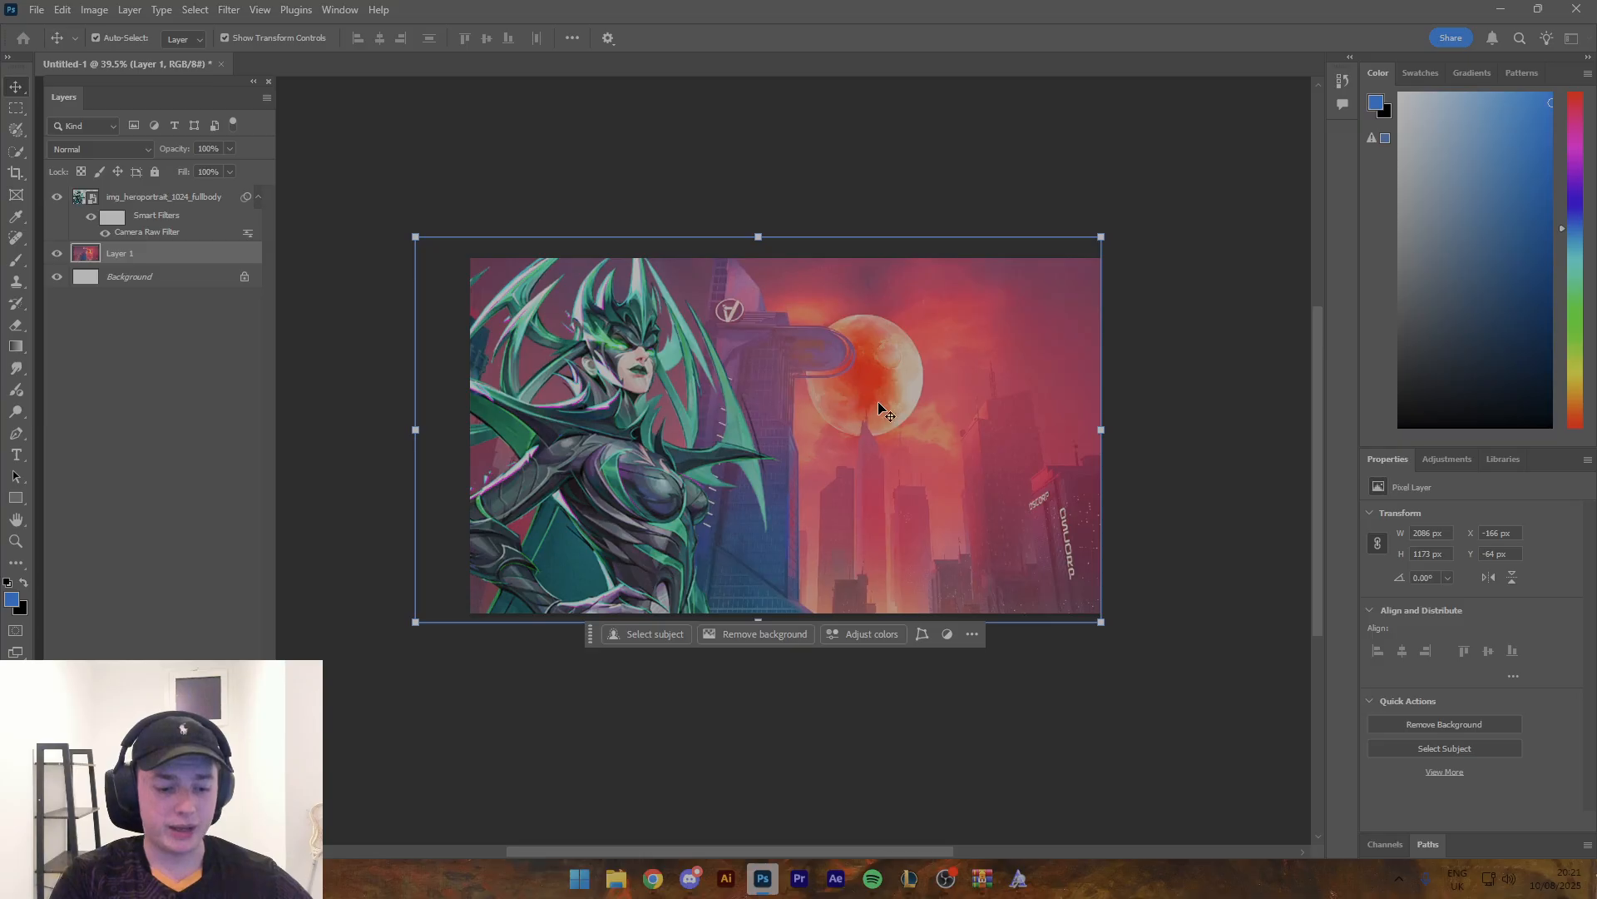
{"action": "key", "text": "ctrl+u"}
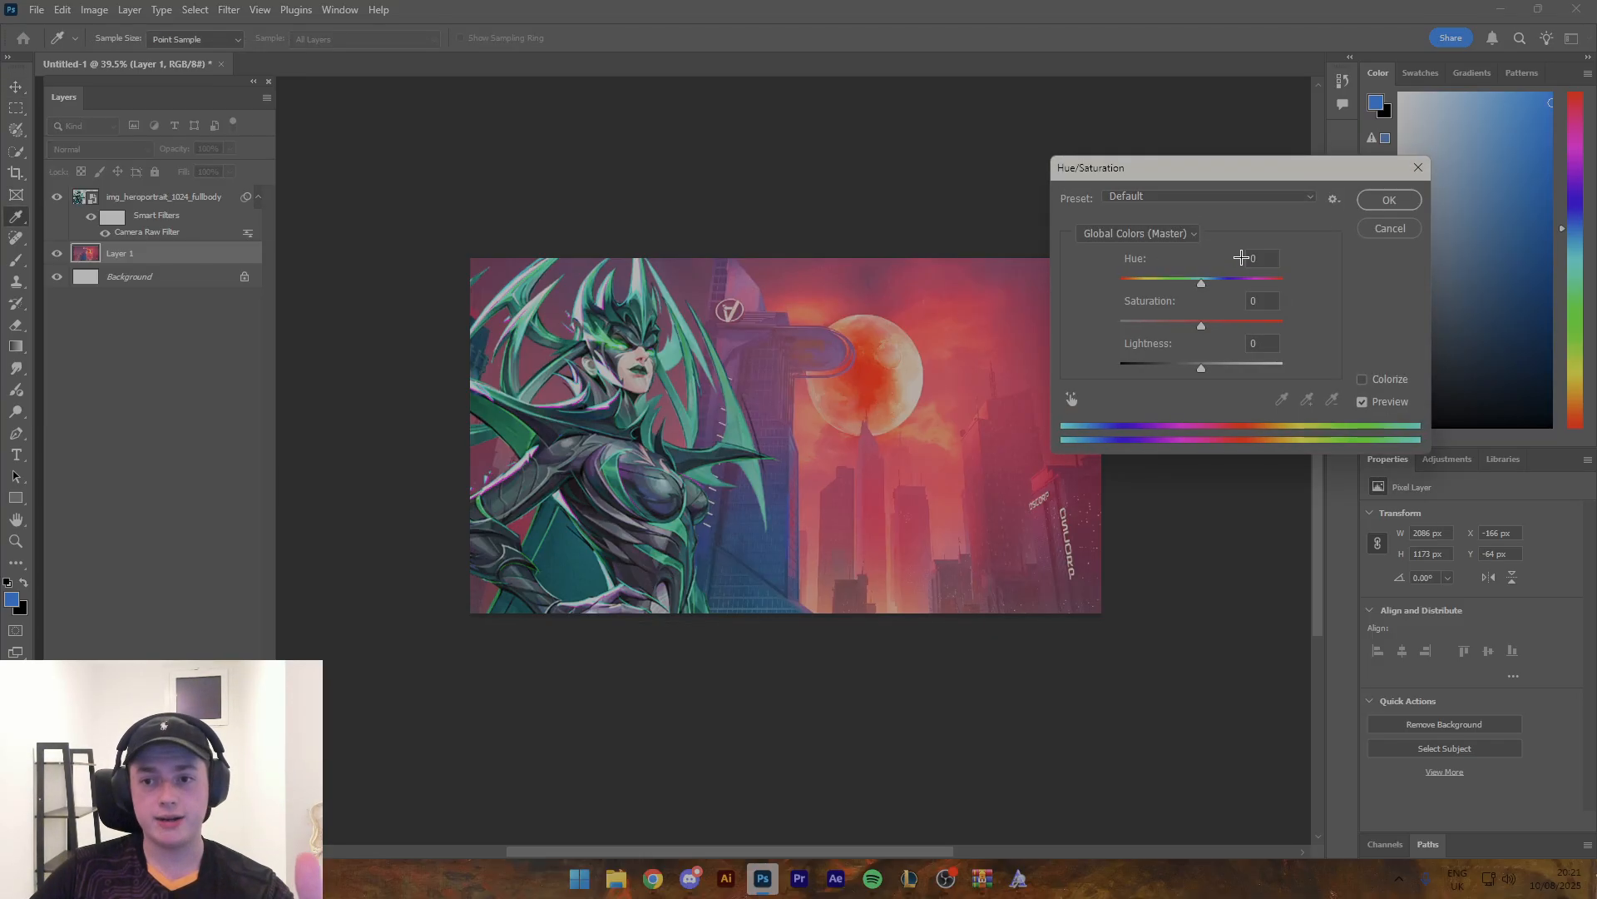
{"action": "left_click_drag", "start_coordinate": [1202, 281], "coordinate": [1256, 296]}
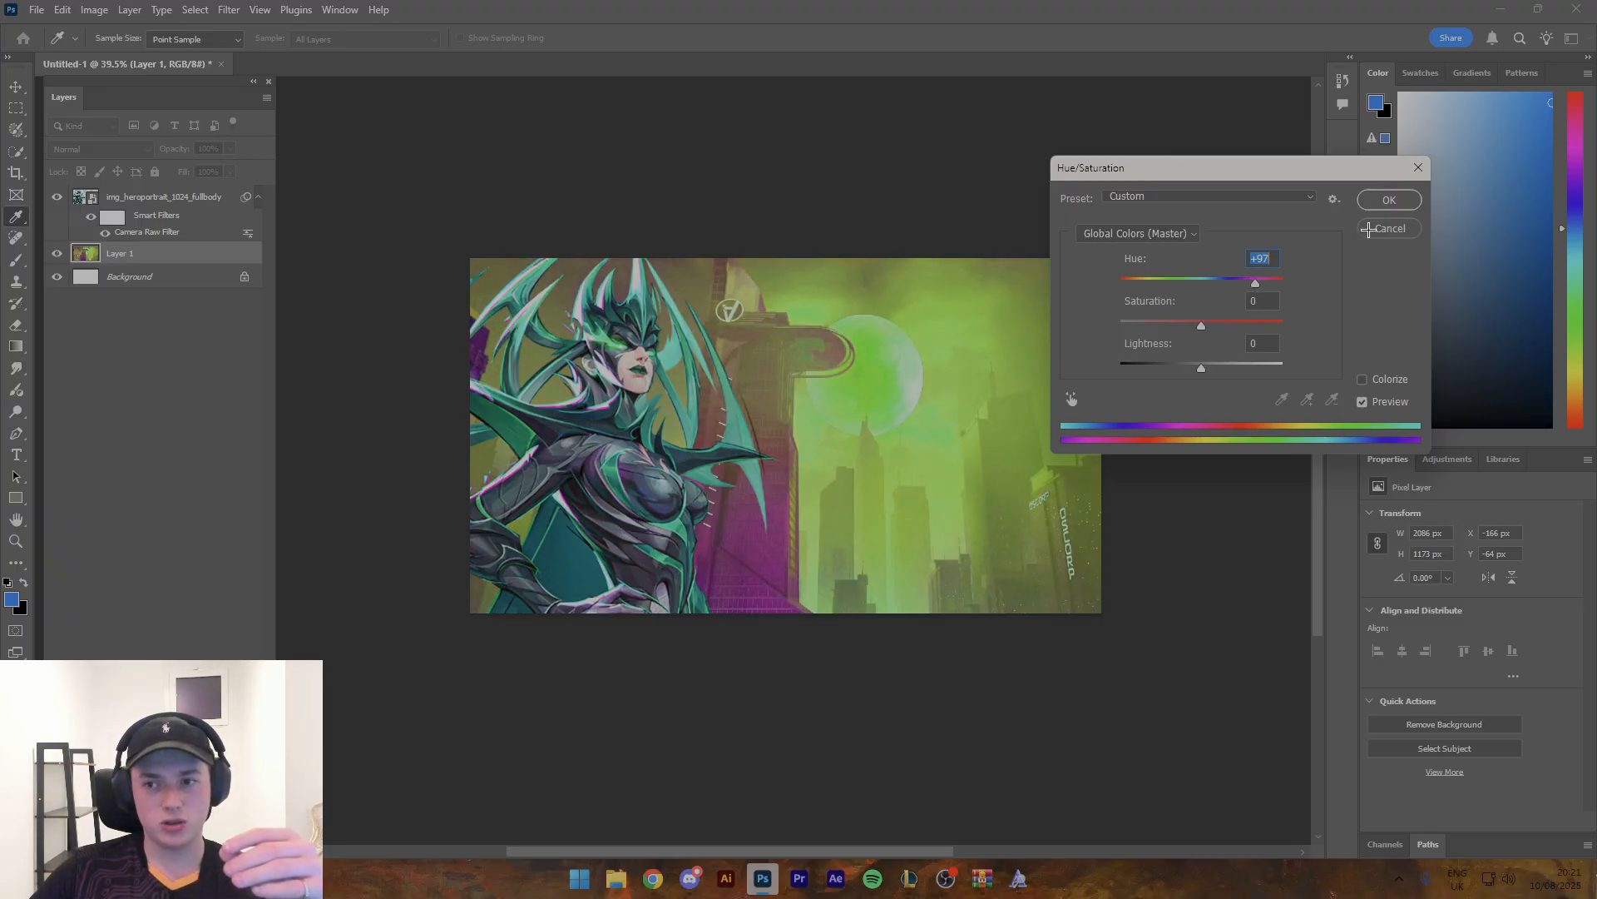
{"action": "left_click", "coordinate": [1369, 230]}
- Create a new layer above the Midtown image and sample a light green from the character as the brush colour
{"action": "key", "text": "b"}
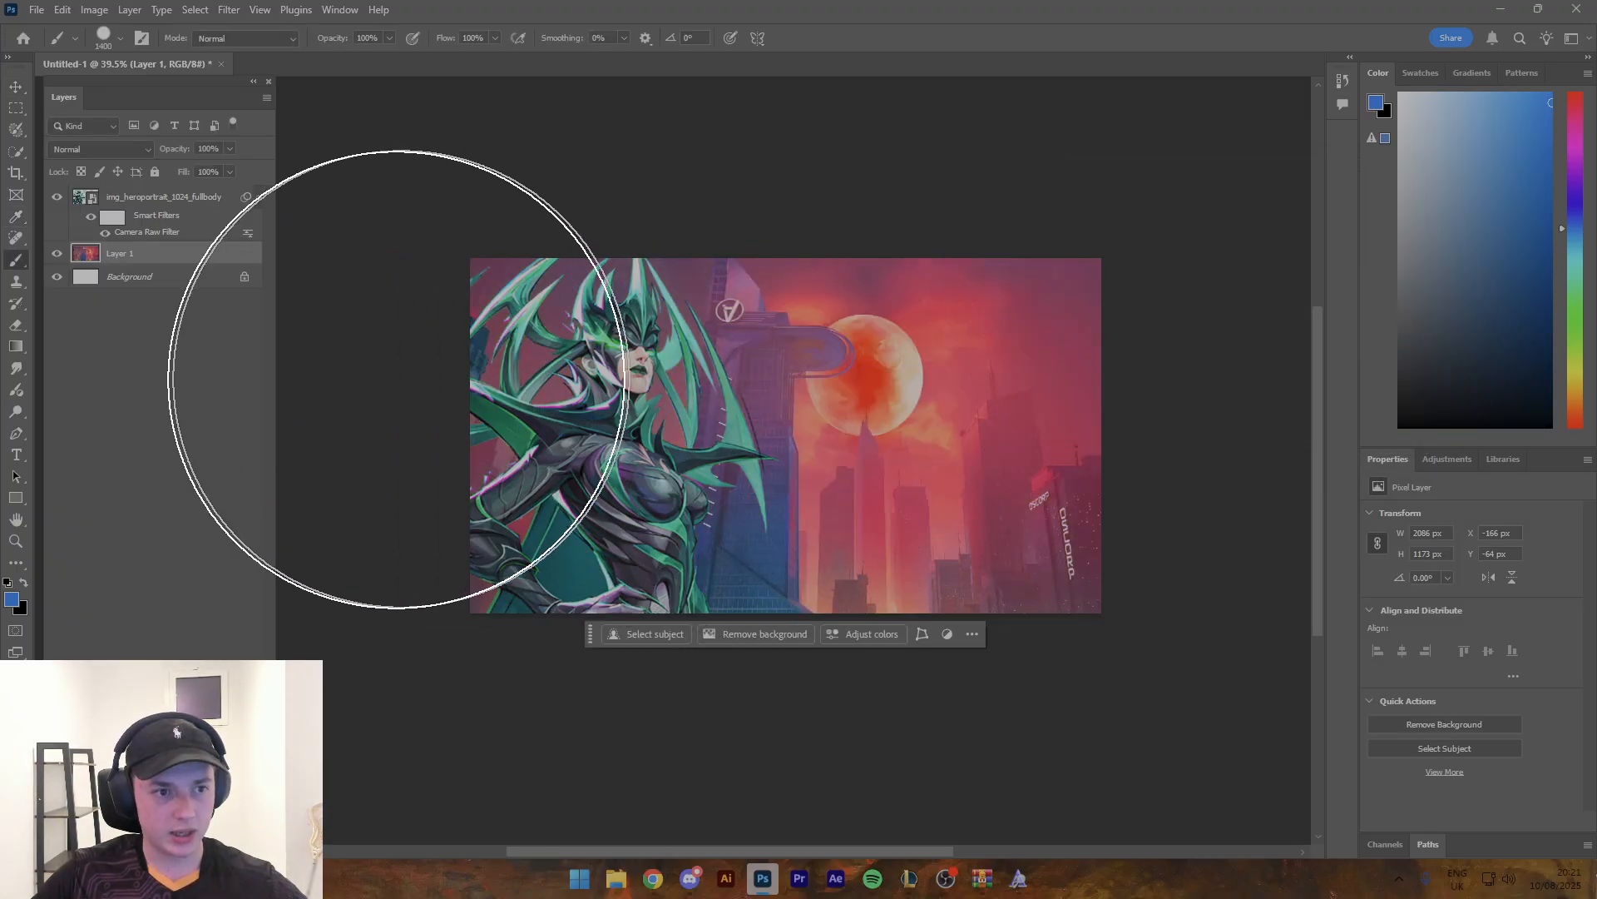
{"action": "key", "text": "ctrl+shift+alt+n"}
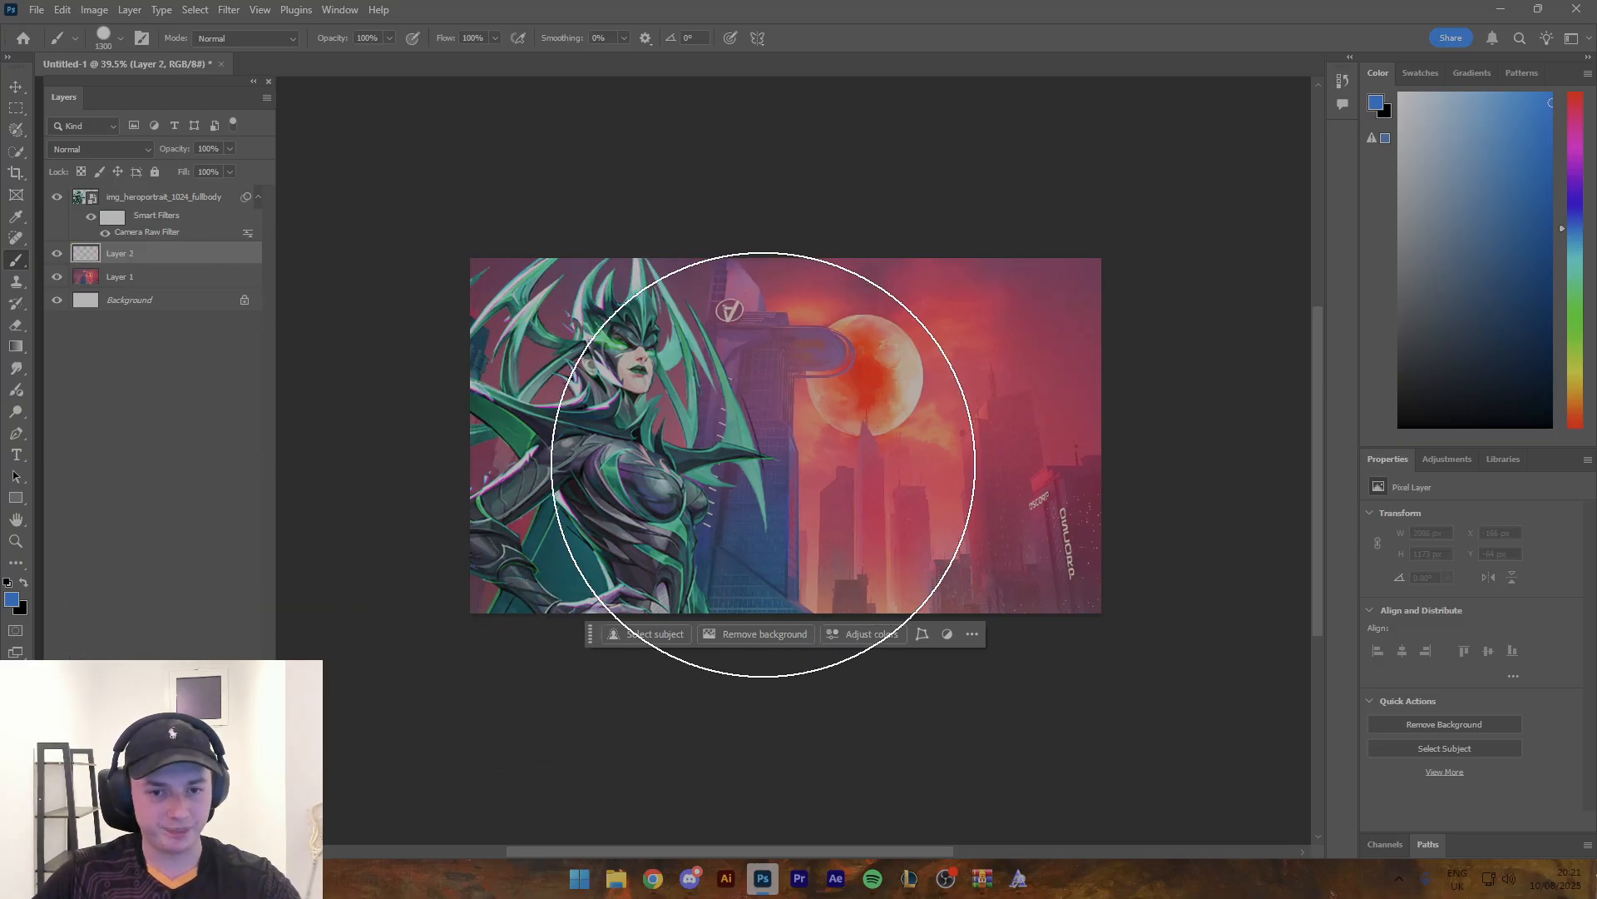
{"action": "key", "text": "bracketleft"}
{"action": "key", "text": "bracketleft"}
{"action": "key", "text": "bracketleft"}
{"action": "key", "text": "bracketleft"}
{"action": "key", "text": "bracketleft"}
{"action": "key", "text": "bracketleft"}
{"action": "key", "text": "bracketleft"}
{"action": "key", "text": "bracketleft"}
{"action": "key", "text": "bracketleft"}
{"action": "key", "text": "bracketleft"}
{"action": "key", "text": "bracketleft"}
{"action": "key", "text": "bracketleft"}
{"action": "key", "text": "bracketleft"}
{"action": "key", "text": "bracketleft"}
{"action": "left_click", "coordinate": [614, 342], "text": "alt"}
{"action": "left_click_drag", "start_coordinate": [616, 334], "coordinate": [604, 339]}
- Paint a green patch over the moon and nearby sky with a soft 175 px brush, and set the layer's blend mode to Color
{"action": "mouse_move", "coordinate": [909, 362]}
{"action": "left_mouse_down"}
{"action": "mouse_move", "coordinate": [852, 422]}
{"action": "mouse_move", "coordinate": [874, 407]}
{"action": "mouse_move", "coordinate": [877, 333]}
{"action": "mouse_move", "coordinate": [849, 313]}
{"action": "mouse_move", "coordinate": [895, 385]}
{"action": "mouse_move", "coordinate": [918, 390]}
{"action": "mouse_move", "coordinate": [905, 287]}
{"action": "mouse_move", "coordinate": [987, 323]}
{"action": "mouse_move", "coordinate": [961, 348]}
{"action": "mouse_move", "coordinate": [977, 352]}
{"action": "mouse_move", "coordinate": [965, 398]}
{"action": "mouse_move", "coordinate": [981, 384]}
{"action": "mouse_move", "coordinate": [954, 427]}
{"action": "left_mouse_up"}
{"action": "key", "text": "ctrl+z"}
{"action": "right_click", "coordinate": [916, 381]}
{"action": "double_click", "coordinate": [1017, 594]}
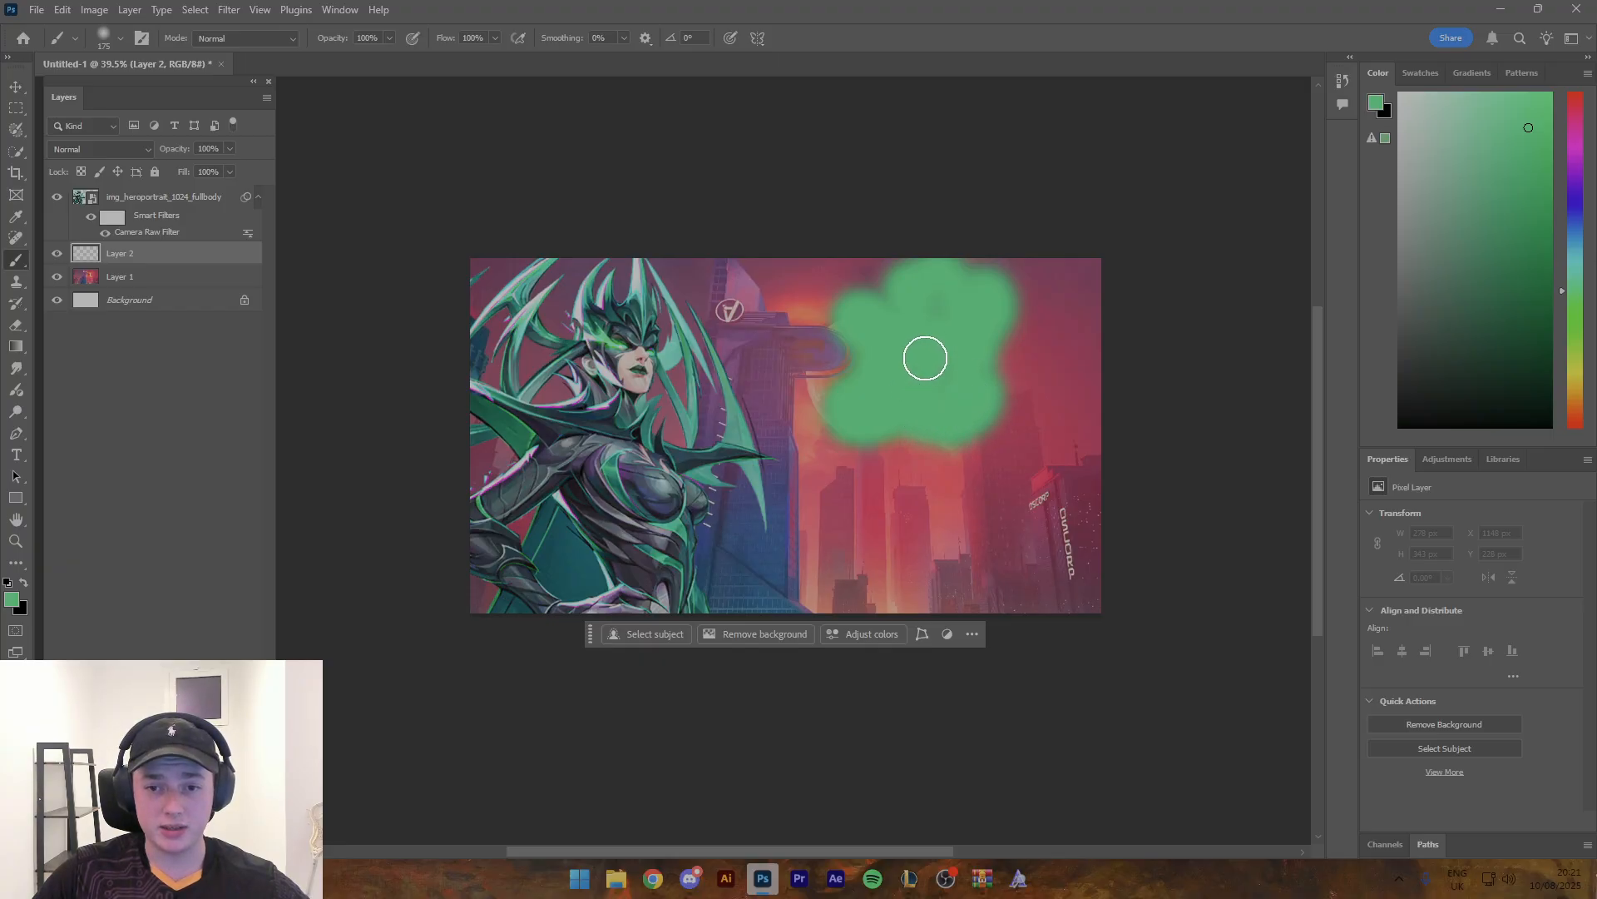
{"action": "left_click", "coordinate": [99, 149]}
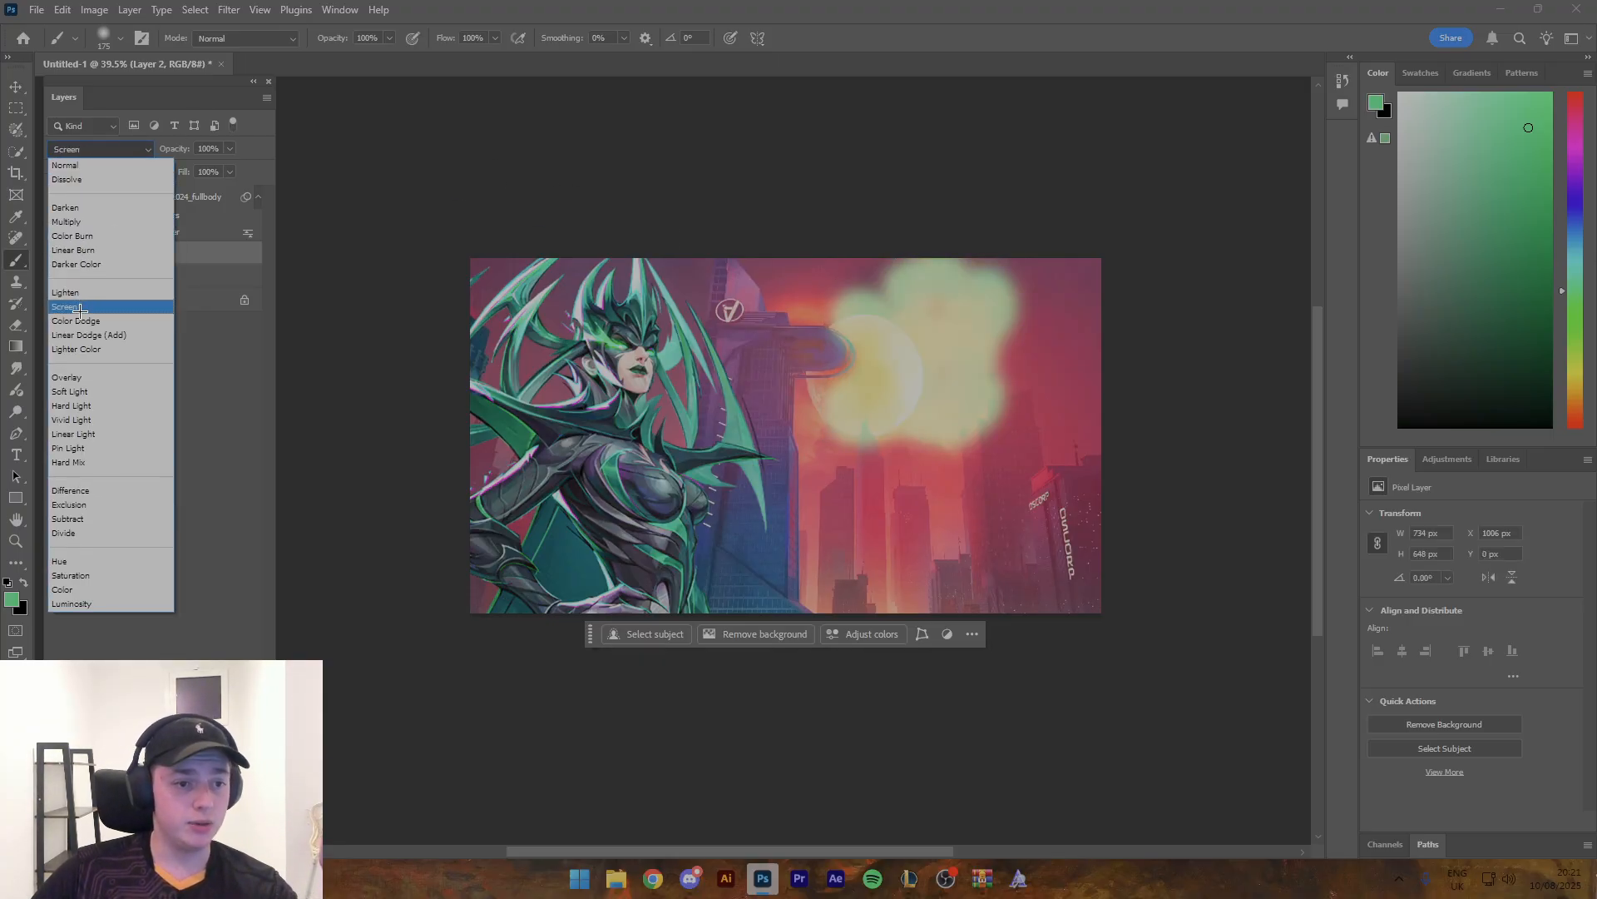
{"action": "left_click", "coordinate": [79, 589]}
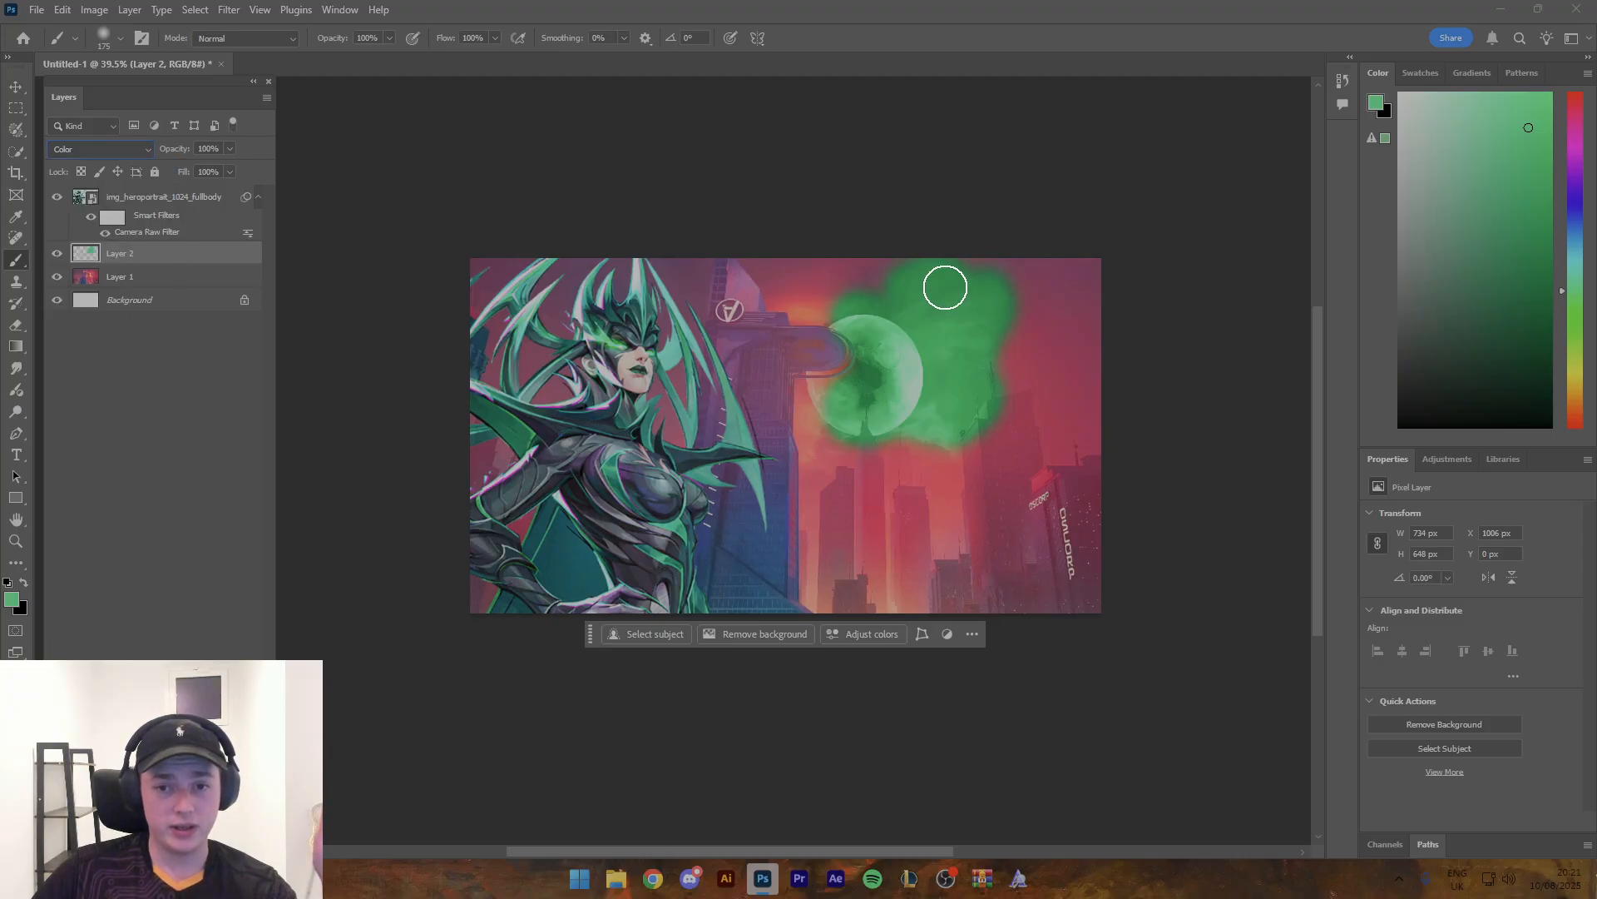
- Paint the rest of the background green on the Color layer, enlarging the brush to 400 px, until the whole canvas is covered
{"action": "mouse_move", "coordinate": [790, 293]}
{"action": "left_mouse_down"}
{"action": "mouse_move", "coordinate": [875, 340]}
{"action": "mouse_move", "coordinate": [852, 383]}
{"action": "mouse_move", "coordinate": [816, 394]}
{"action": "mouse_move", "coordinate": [827, 450]}
{"action": "mouse_move", "coordinate": [879, 444]}
{"action": "mouse_move", "coordinate": [931, 482]}
{"action": "mouse_move", "coordinate": [930, 451]}
{"action": "mouse_move", "coordinate": [938, 502]}
{"action": "mouse_move", "coordinate": [949, 483]}
{"action": "mouse_move", "coordinate": [947, 515]}
{"action": "mouse_move", "coordinate": [945, 477]}
{"action": "mouse_move", "coordinate": [916, 522]}
{"action": "mouse_move", "coordinate": [933, 550]}
{"action": "mouse_move", "coordinate": [825, 470]}
{"action": "mouse_move", "coordinate": [826, 576]}
{"action": "mouse_move", "coordinate": [868, 557]}
{"action": "mouse_move", "coordinate": [913, 588]}
{"action": "mouse_move", "coordinate": [836, 597]}
{"action": "mouse_move", "coordinate": [814, 582]}
{"action": "mouse_move", "coordinate": [817, 558]}
{"action": "mouse_move", "coordinate": [832, 590]}
{"action": "mouse_move", "coordinate": [894, 606]}
{"action": "mouse_move", "coordinate": [951, 567]}
{"action": "left_mouse_up"}
{"action": "key", "text": "bracketright"}
{"action": "key", "text": "bracketright"}
{"action": "key", "text": "bracketright"}
{"action": "mouse_move", "coordinate": [1055, 582]}
{"action": "left_mouse_down"}
{"action": "mouse_move", "coordinate": [1003, 546]}
{"action": "mouse_move", "coordinate": [1023, 623]}
{"action": "mouse_move", "coordinate": [1069, 338]}
{"action": "mouse_move", "coordinate": [1042, 381]}
{"action": "mouse_move", "coordinate": [1022, 281]}
{"action": "mouse_move", "coordinate": [1004, 272]}
{"action": "mouse_move", "coordinate": [822, 249]}
{"action": "mouse_move", "coordinate": [798, 264]}
{"action": "mouse_move", "coordinate": [644, 253]}
{"action": "mouse_move", "coordinate": [640, 275]}
{"action": "mouse_move", "coordinate": [497, 271]}
{"action": "mouse_move", "coordinate": [579, 282]}
{"action": "mouse_move", "coordinate": [559, 388]}
{"action": "mouse_move", "coordinate": [602, 332]}
{"action": "mouse_move", "coordinate": [632, 353]}
{"action": "mouse_move", "coordinate": [534, 438]}
{"action": "mouse_move", "coordinate": [483, 414]}
{"action": "mouse_move", "coordinate": [532, 539]}
{"action": "mouse_move", "coordinate": [519, 553]}
{"action": "mouse_move", "coordinate": [552, 415]}
{"action": "left_mouse_up"}
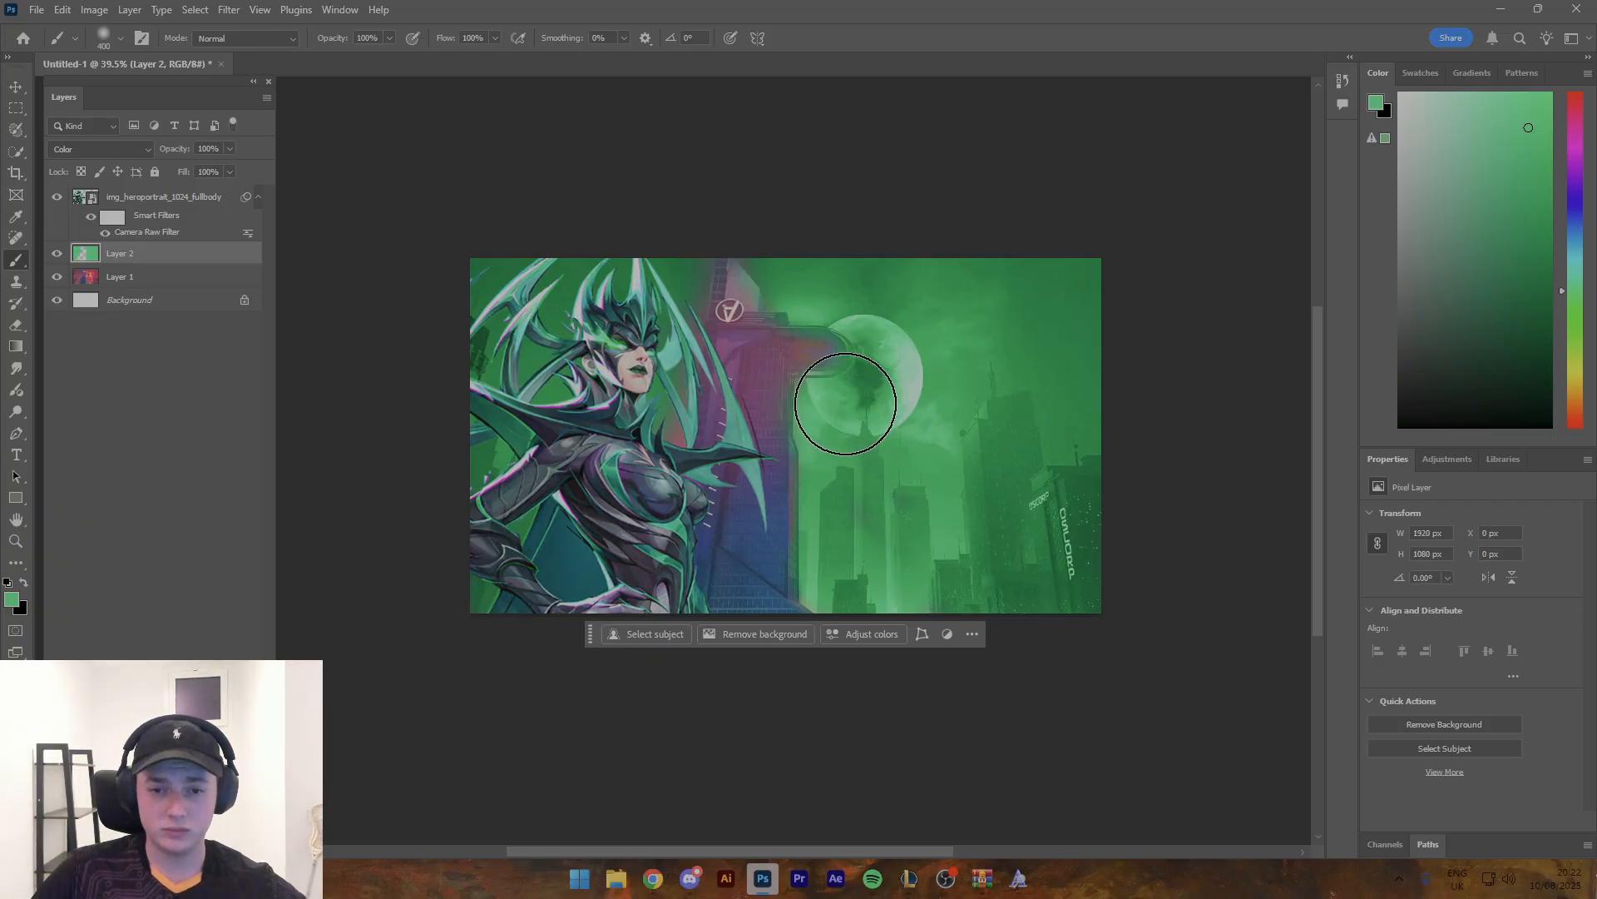
{"action": "mouse_move", "coordinate": [841, 399]}
{"action": "left_mouse_down"}
{"action": "mouse_move", "coordinate": [692, 257]}
{"action": "mouse_move", "coordinate": [724, 533]}
{"action": "left_mouse_up"}
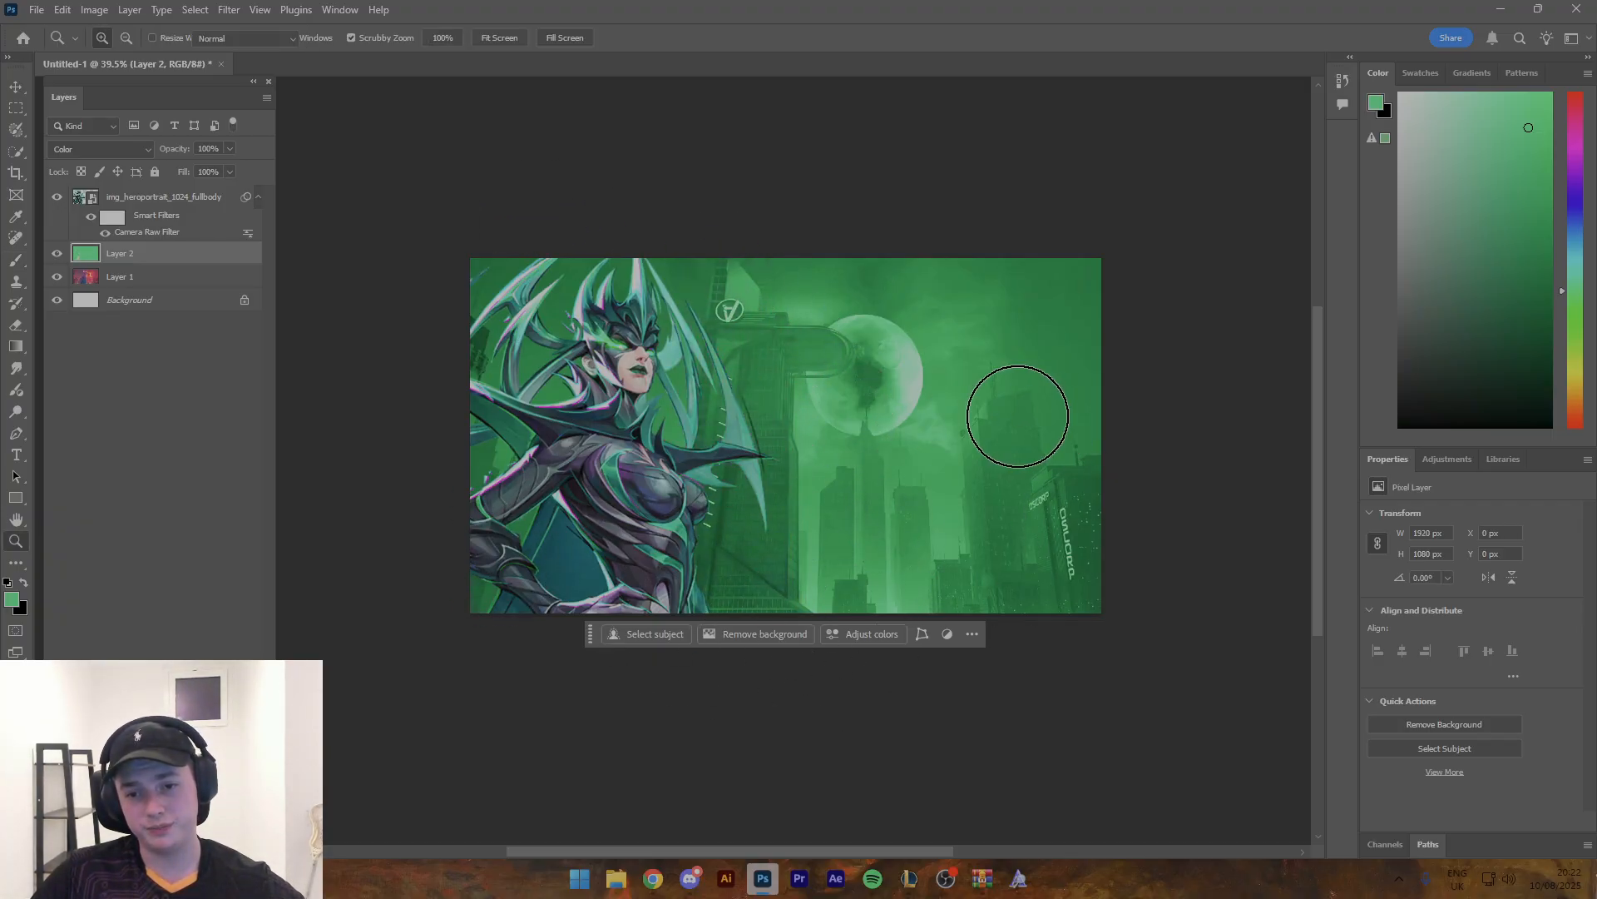
- Preview other blend modes, such as Luminosity, on the green layer while leaving it set to Color
{"action": "key", "text": "z"}
{"action": "mouse_move", "coordinate": [971, 404]}
{"action": "left_mouse_down"}
{"action": "mouse_move", "coordinate": [935, 403]}
{"action": "mouse_move", "coordinate": [948, 411]}
{"action": "left_mouse_up"}
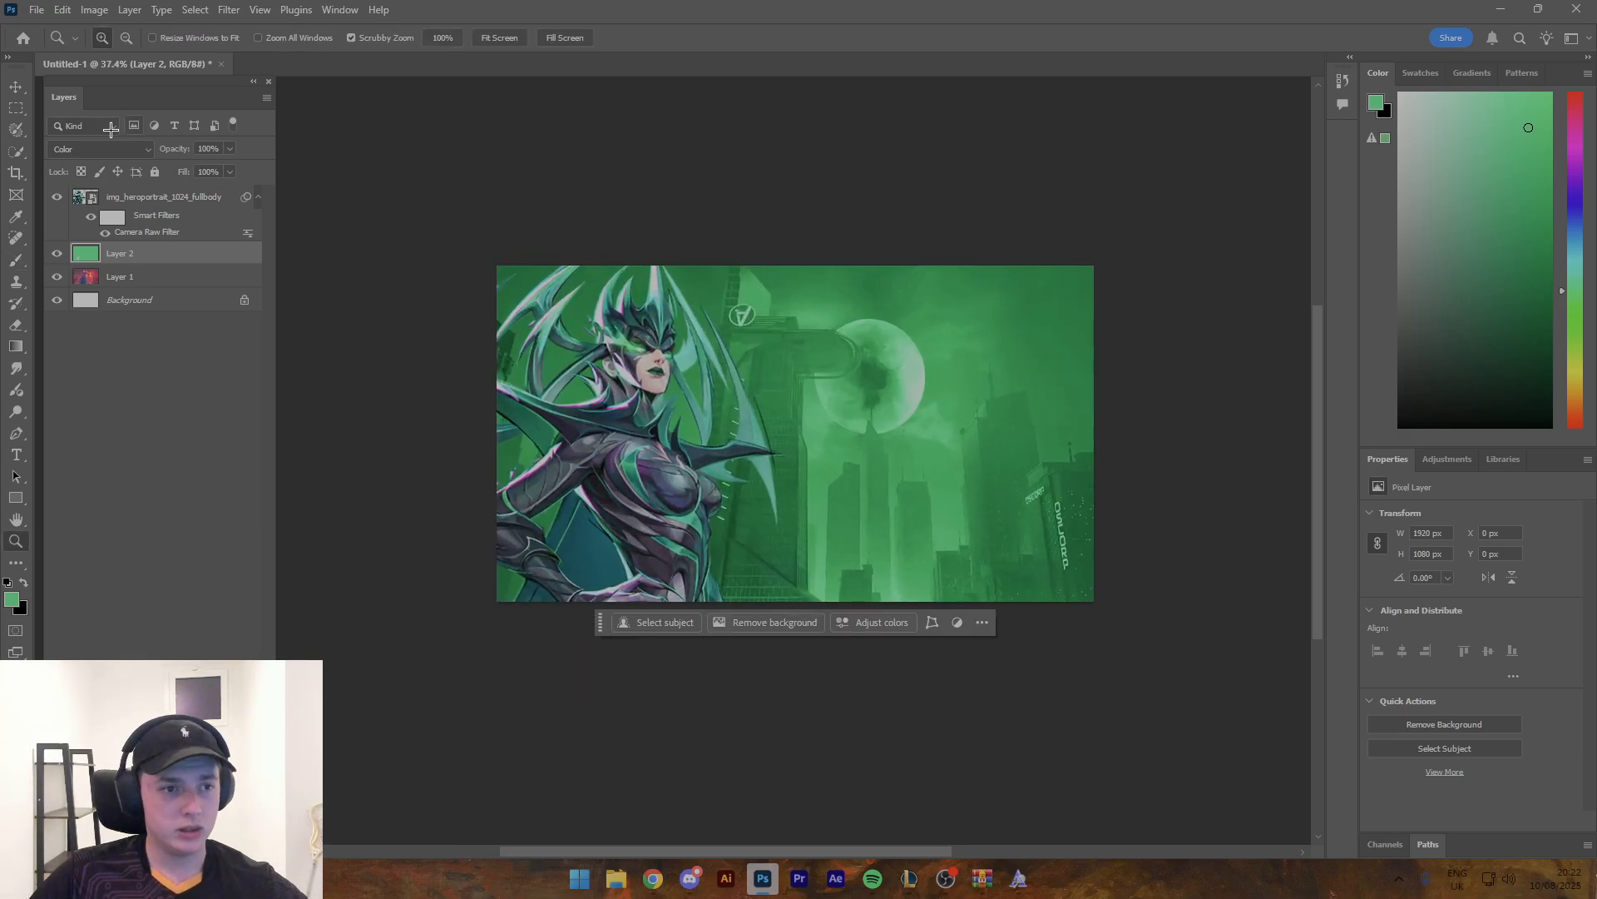
{"action": "left_click", "coordinate": [100, 149]}
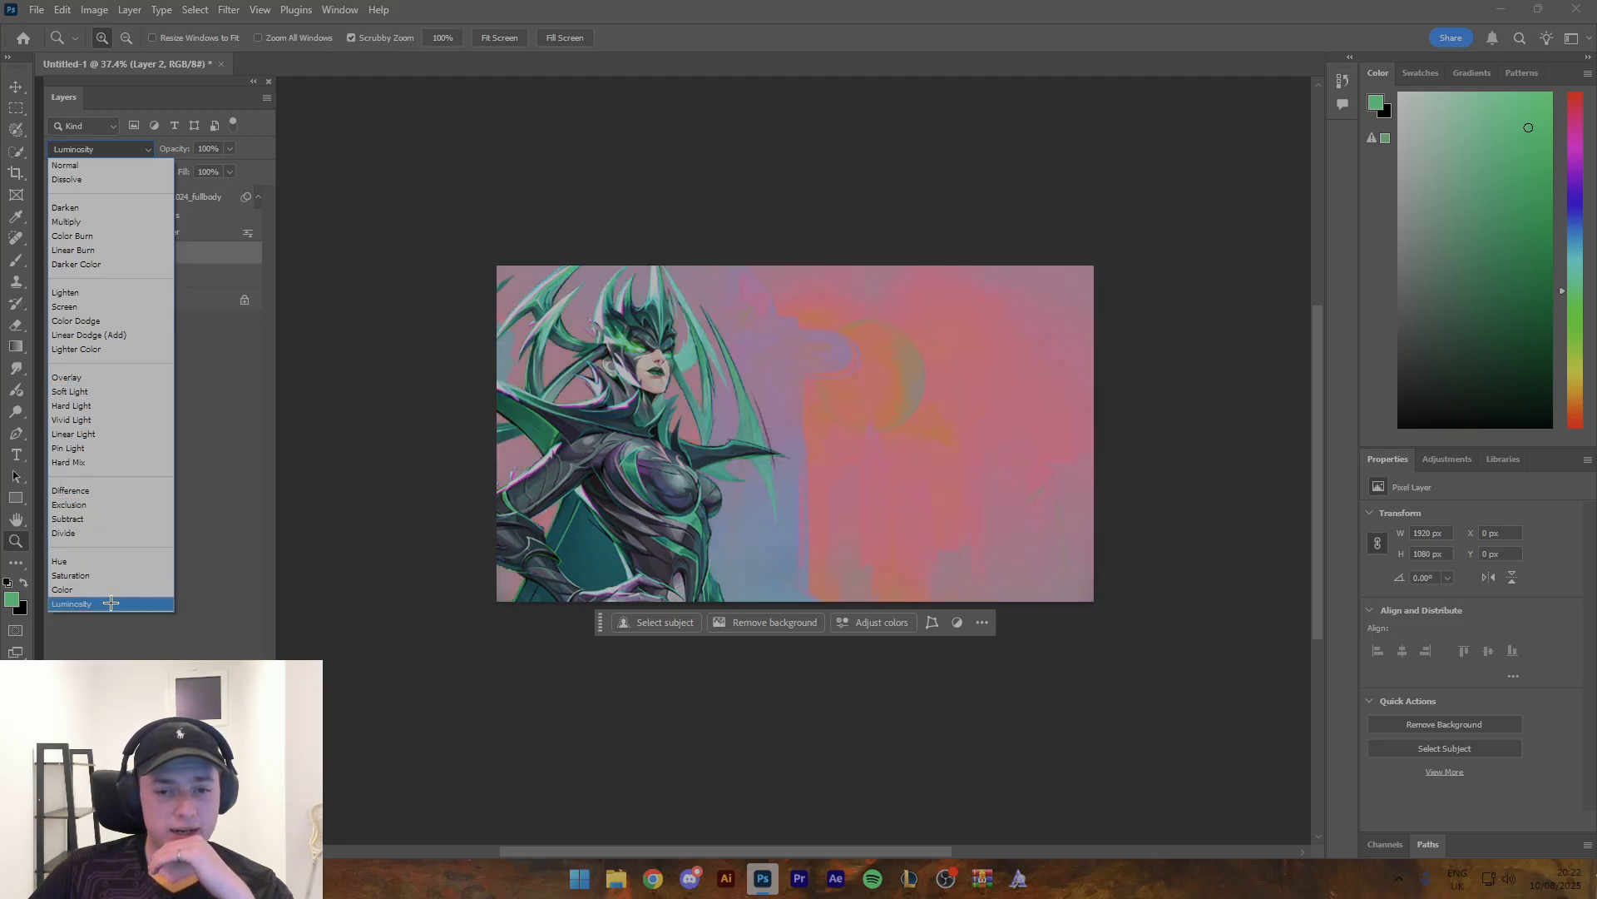
{"action": "left_click", "coordinate": [19, 93]}
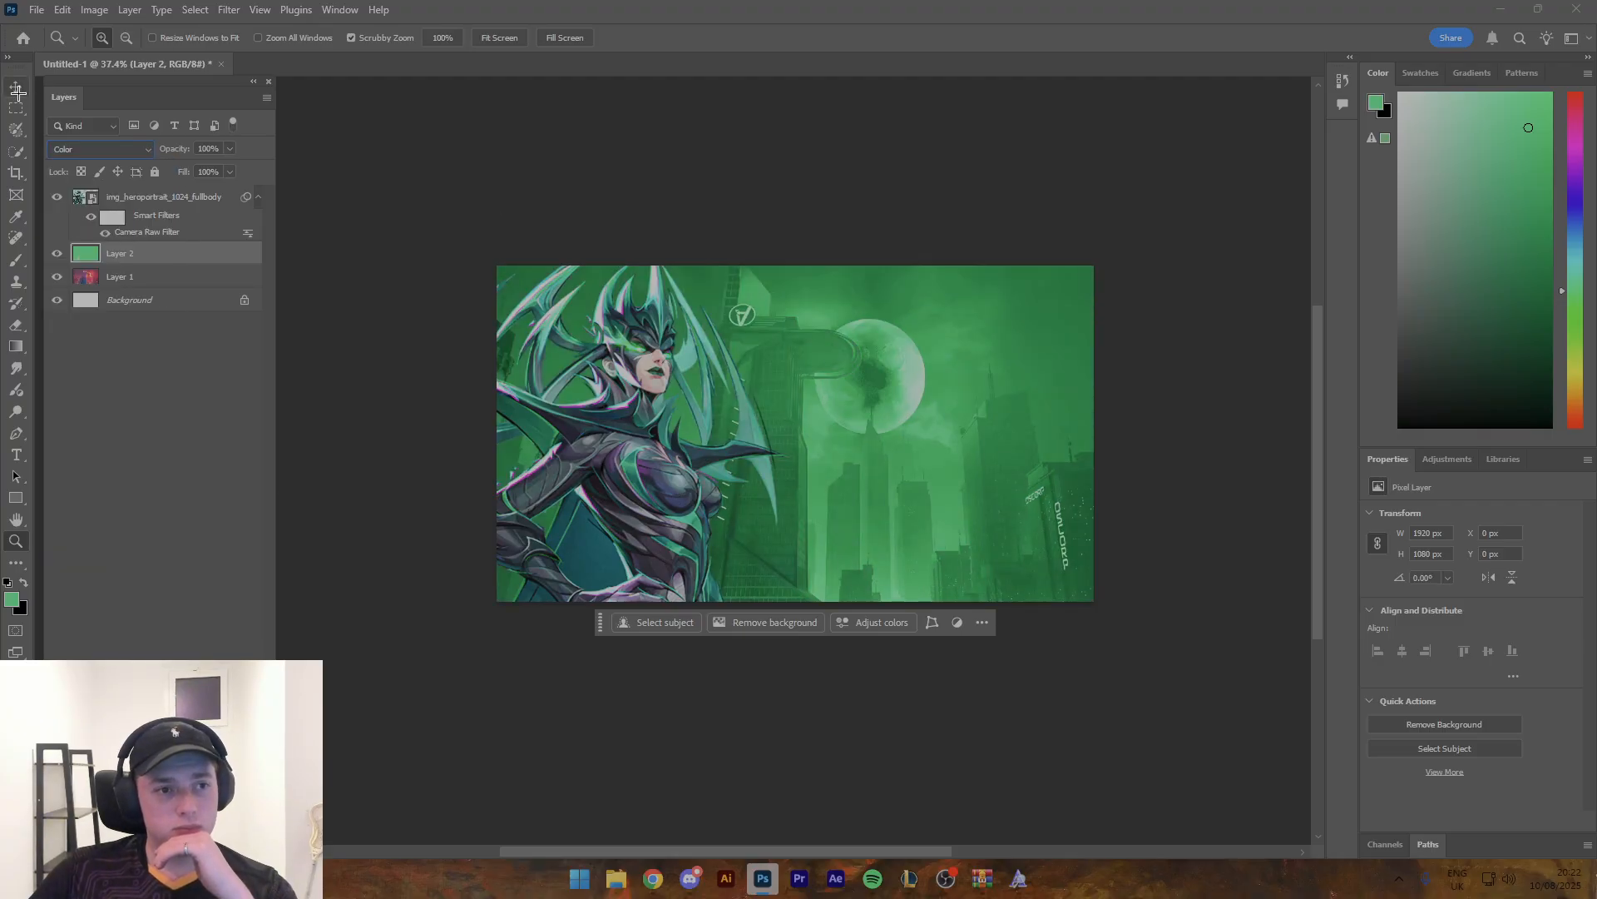
- Scale the Midtown image down to about 95.09%, keeping its lower-right corner fixed, and commit the transform
{"action": "left_click", "coordinate": [17, 92]}
{"action": "left_click", "coordinate": [194, 435]}
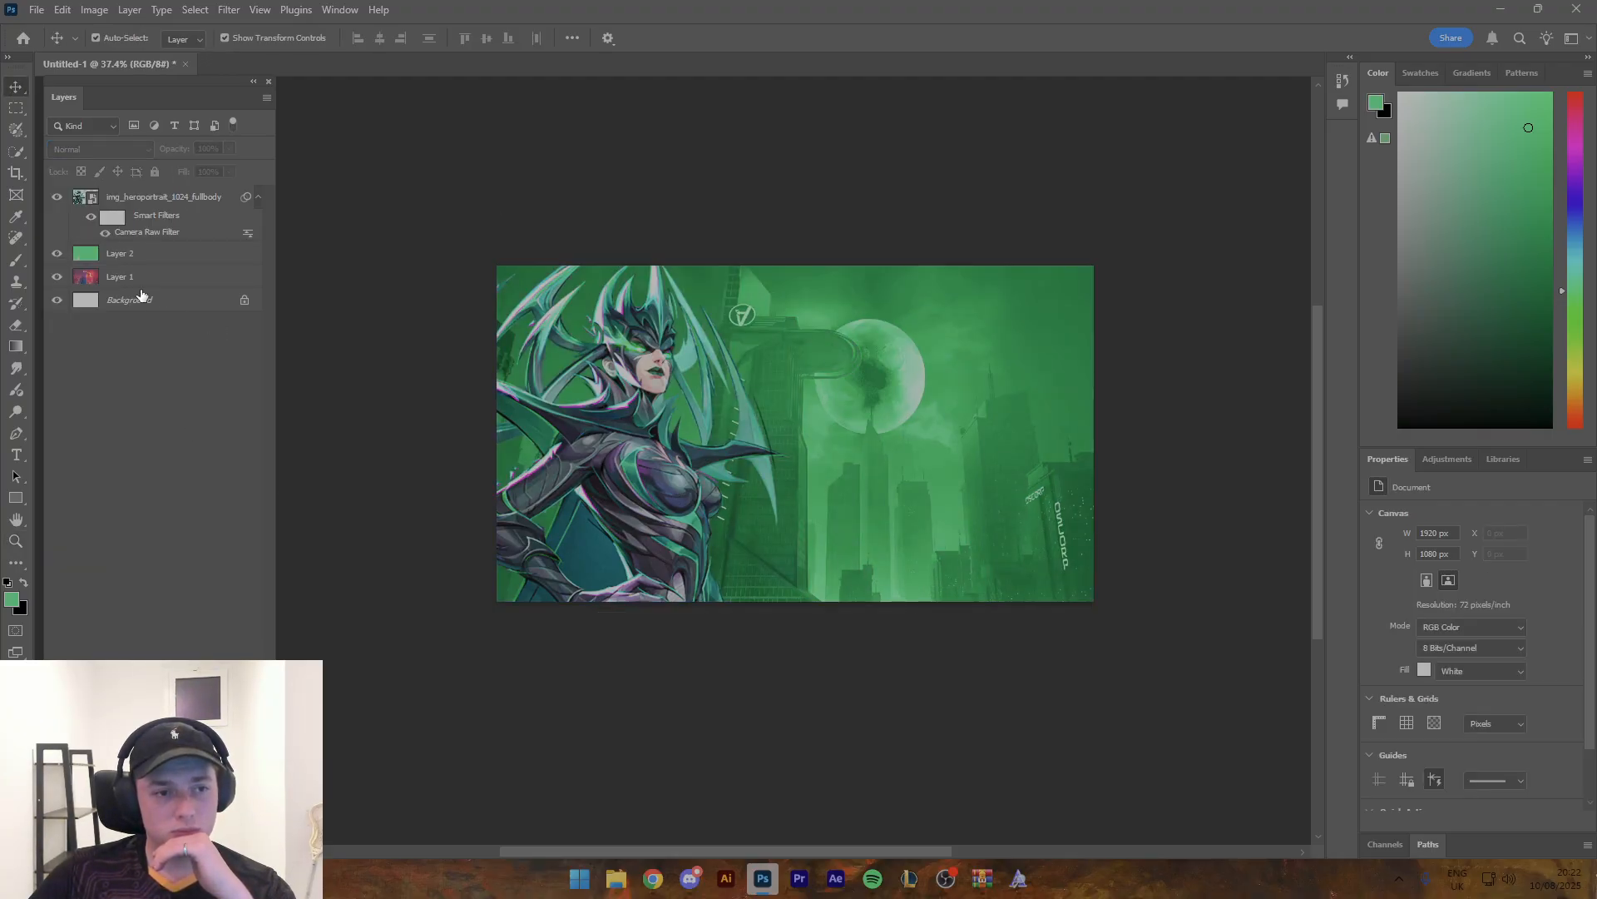
{"action": "left_click", "coordinate": [137, 200]}
{"action": "left_click", "coordinate": [902, 346]}
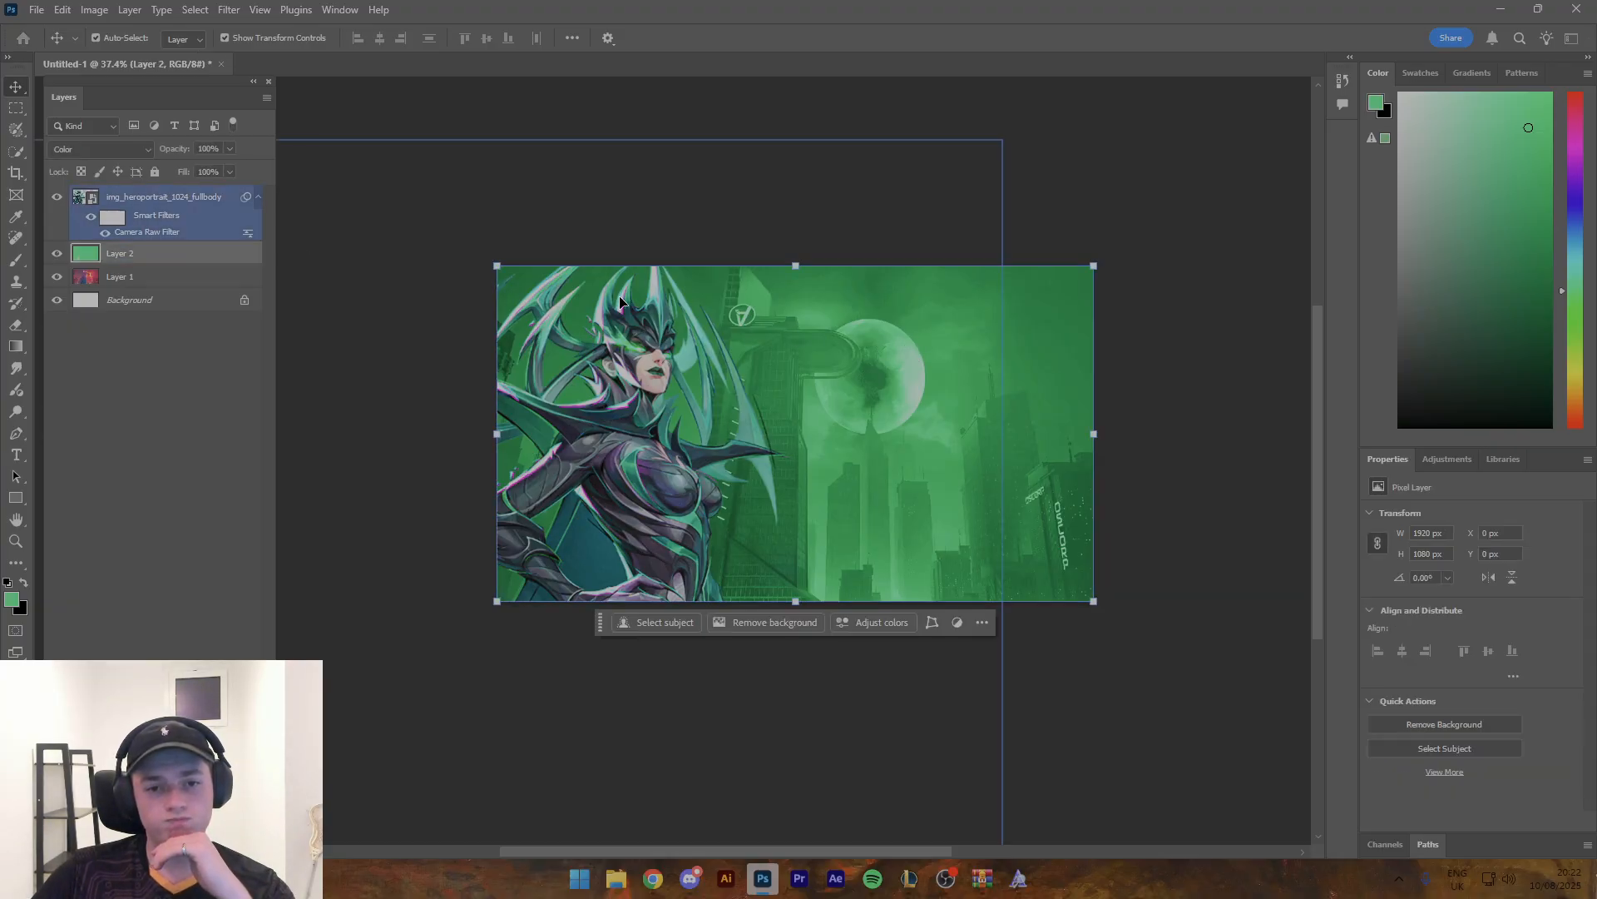
{"action": "left_click", "coordinate": [146, 275]}
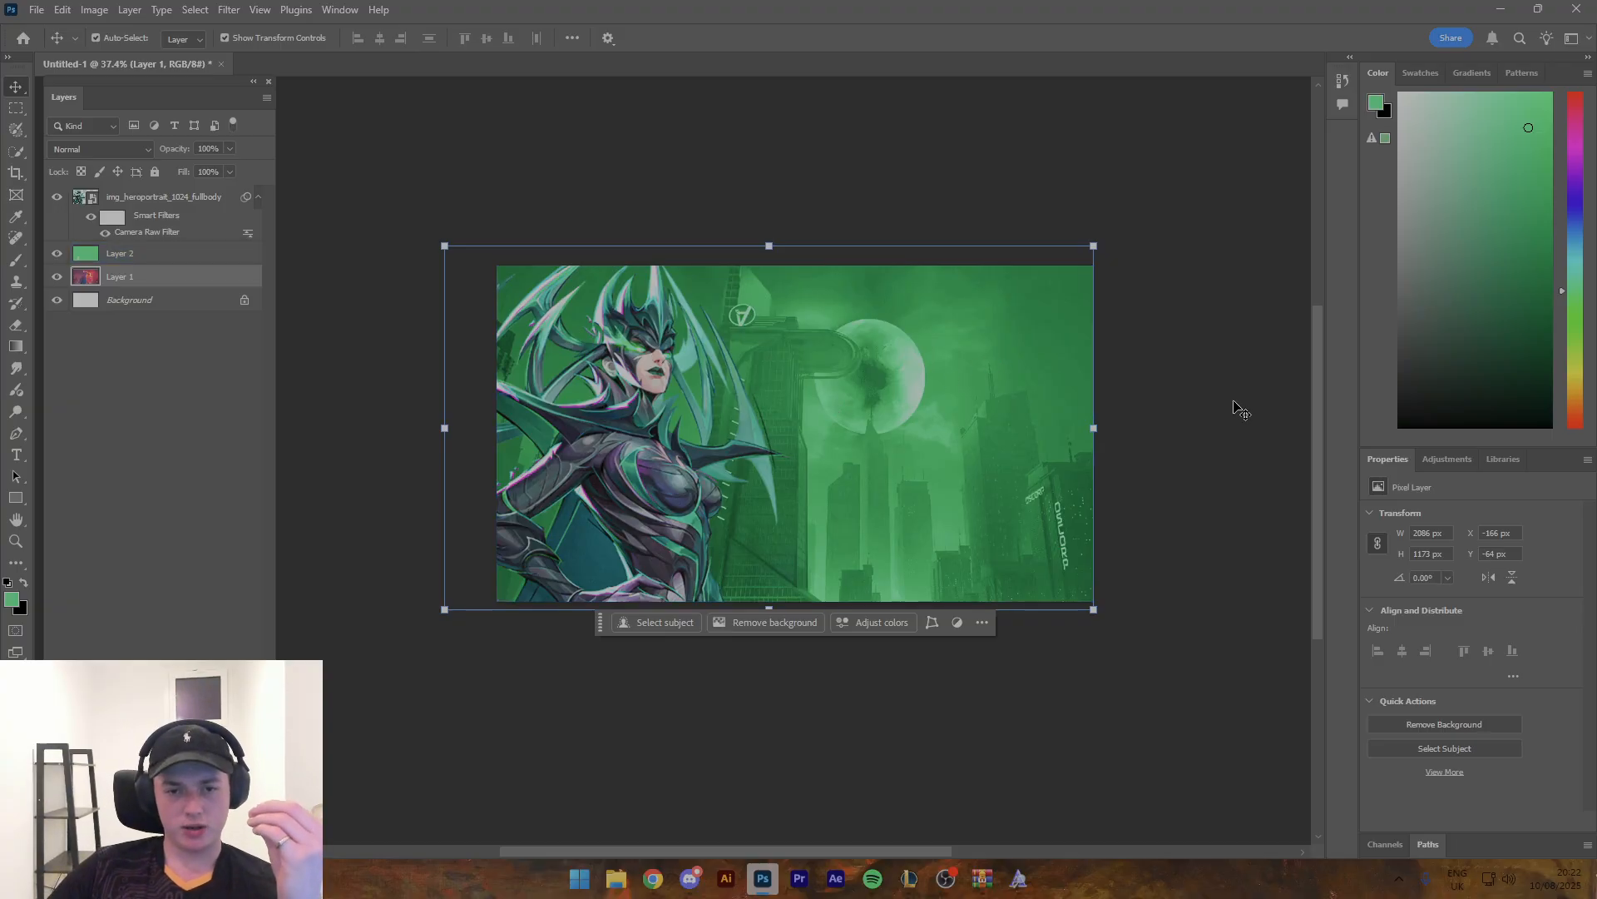
{"action": "left_click_drag", "start_coordinate": [445, 246], "coordinate": [477, 263]}
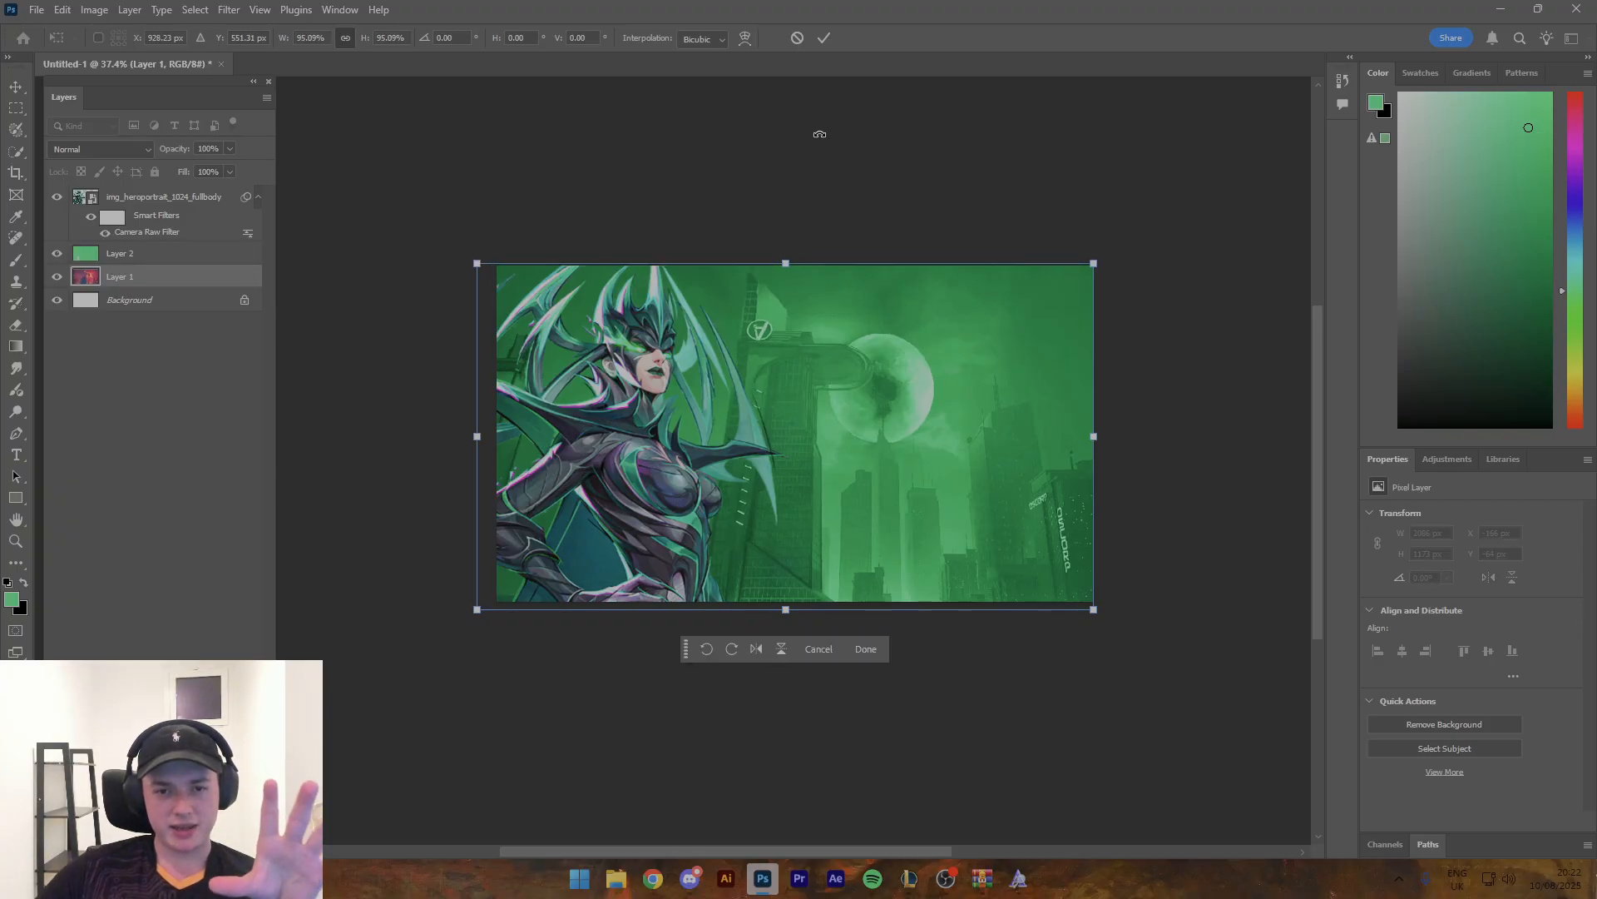
{"action": "left_click", "coordinate": [818, 38]}
- Shift the green colour layer's Hue by +10 with Hue/Saturation
{"action": "left_click", "coordinate": [141, 259]}
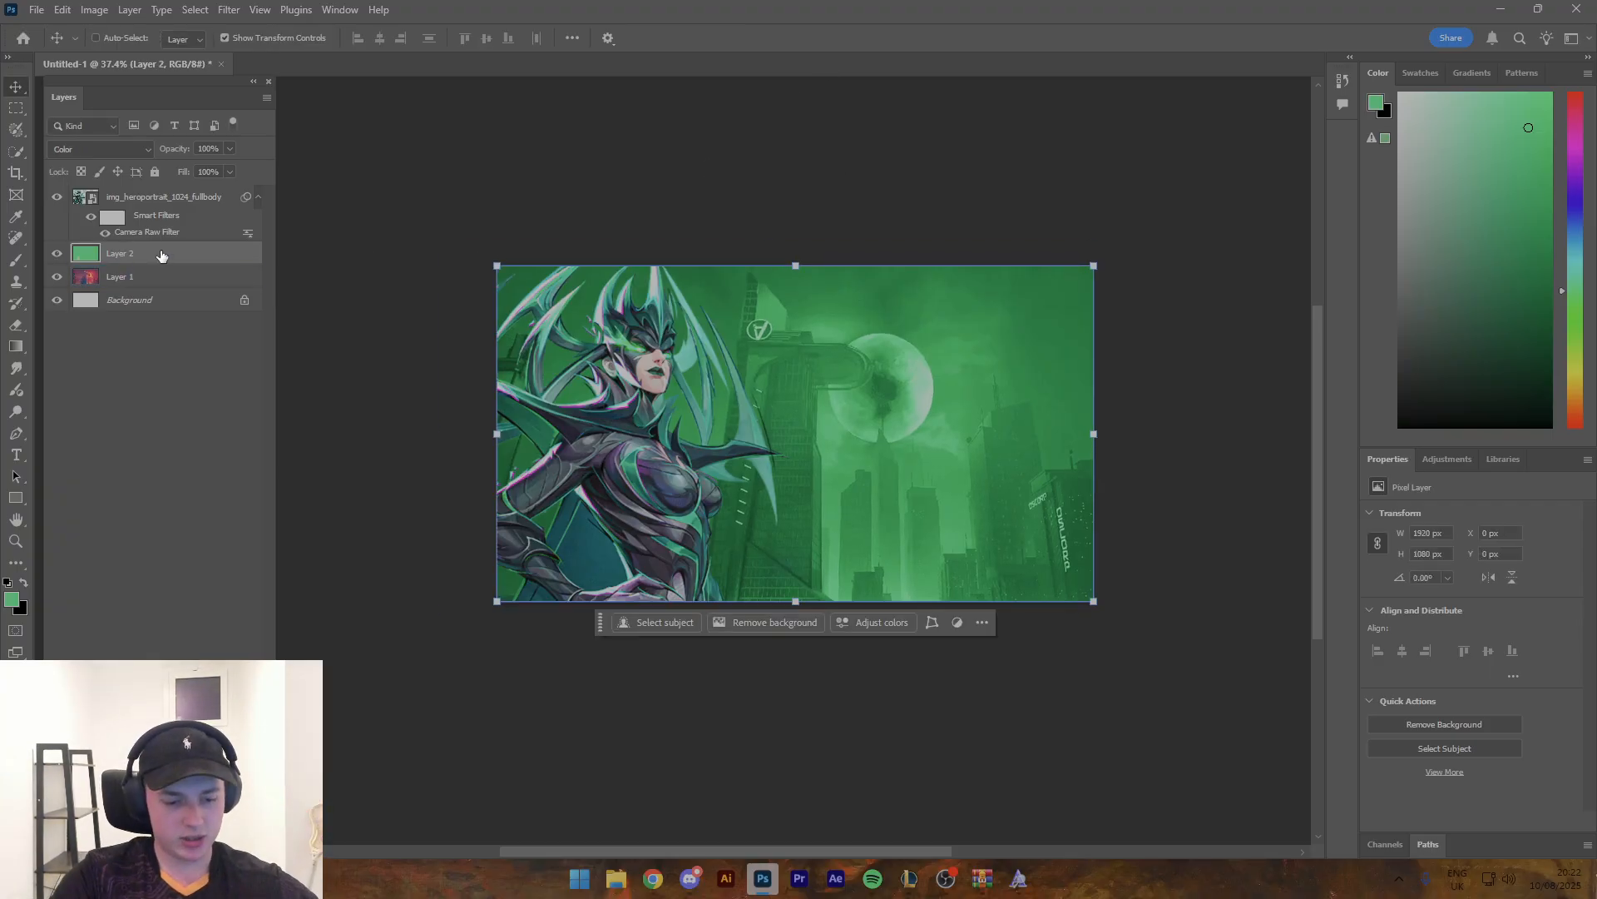
{"action": "key", "text": "ctrl+u"}
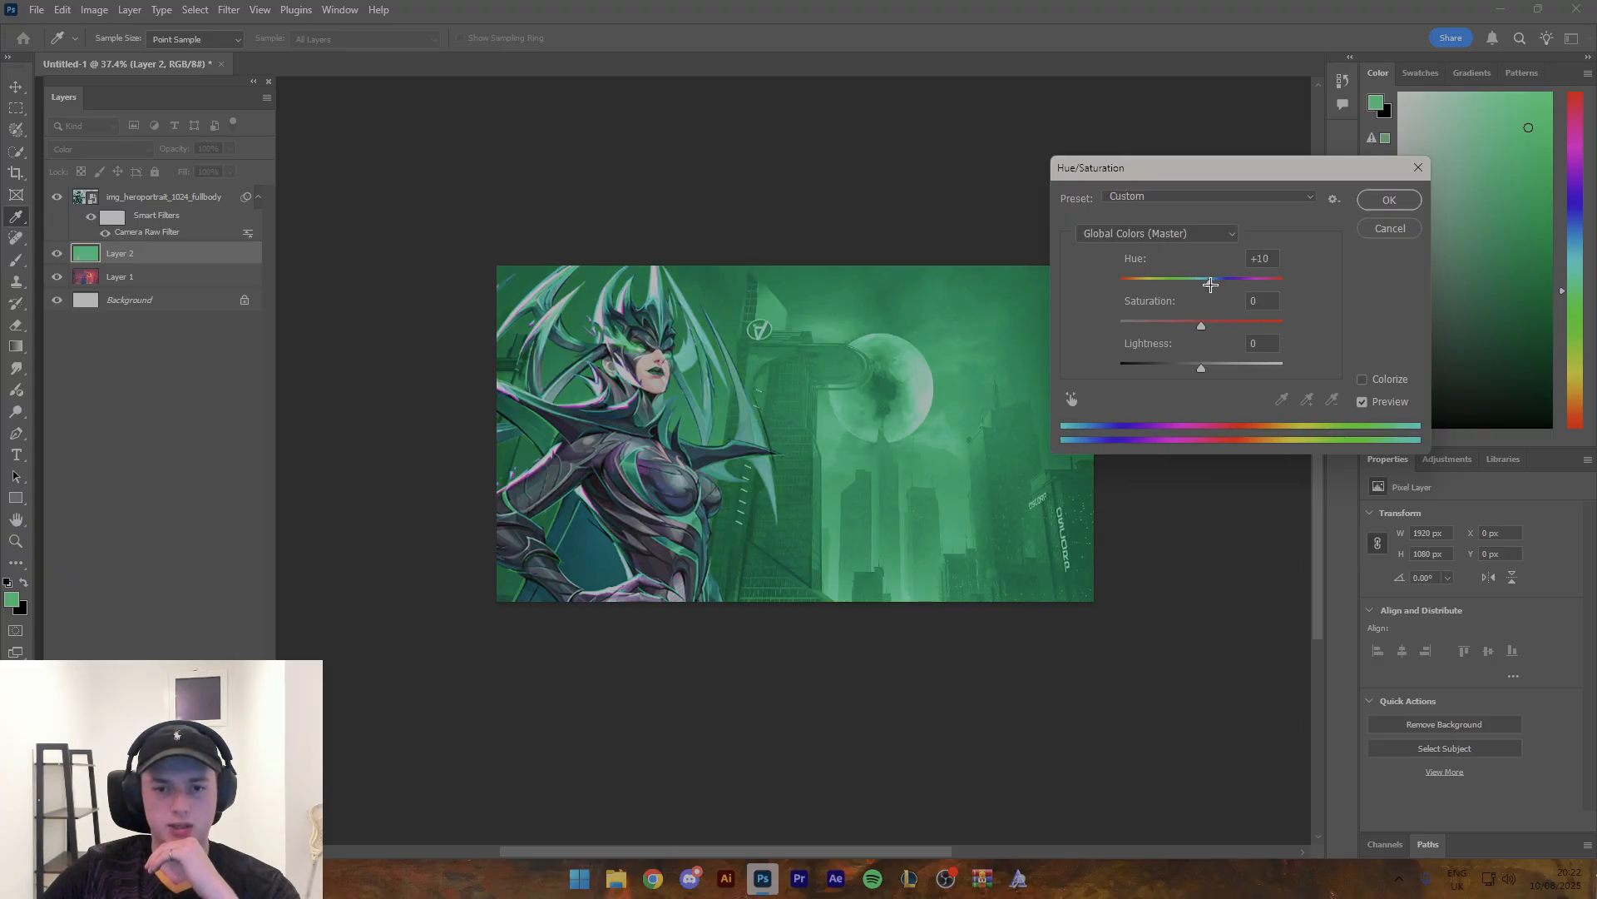
{"action": "left_click", "coordinate": [1390, 201]}
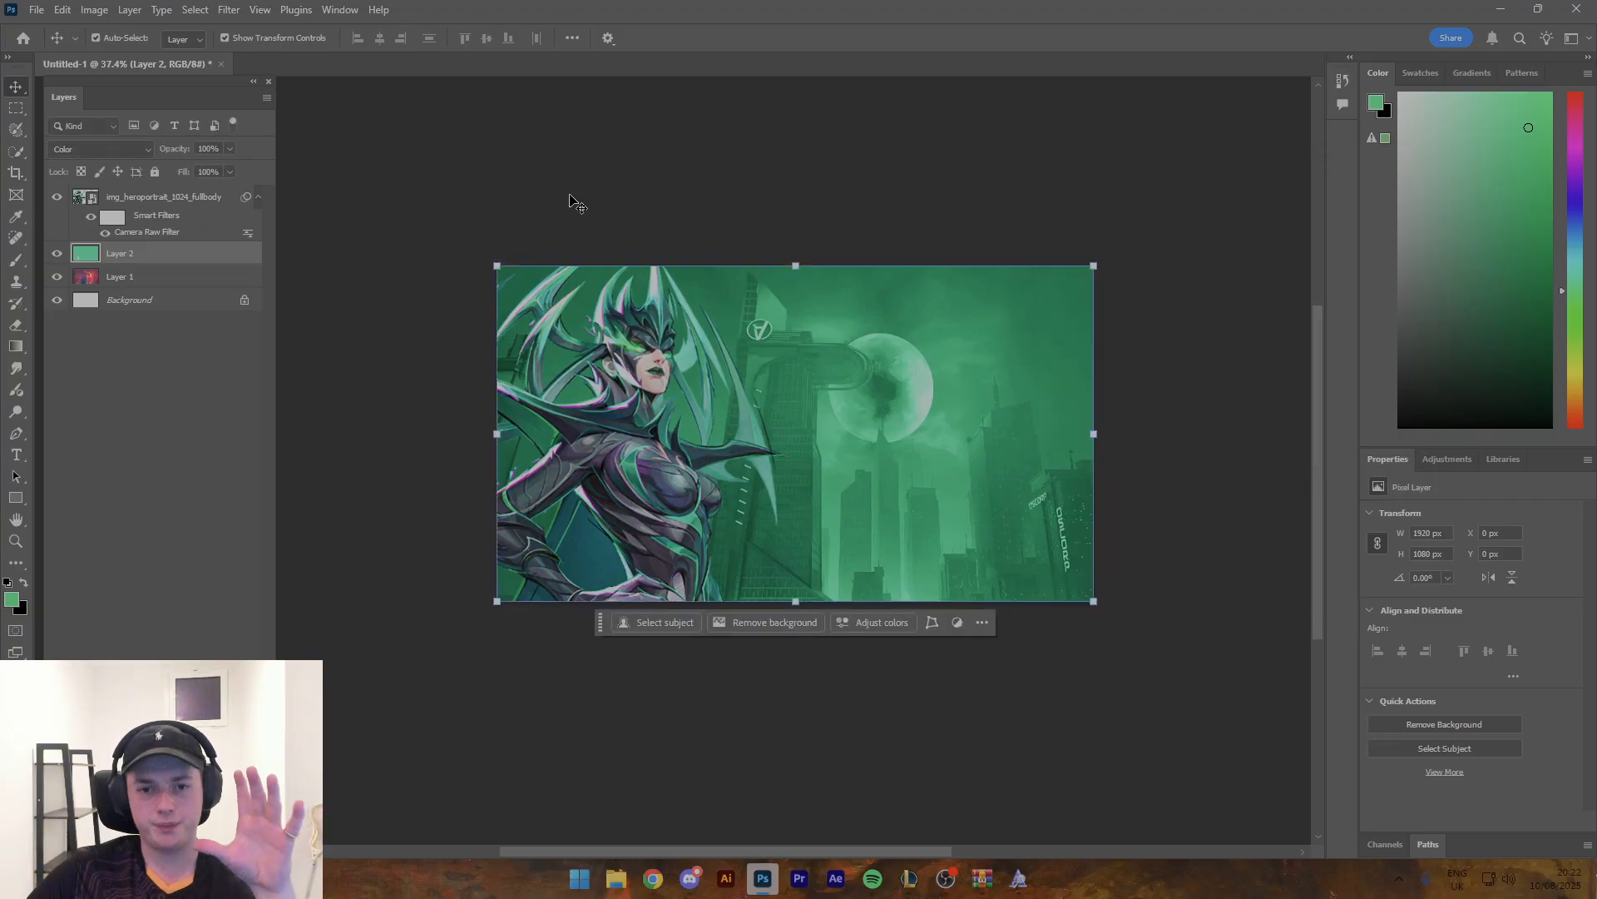
- Grade the Midtown layer with Camera Raw Filter: Vignette -64, Contrast +23, Clarity +29, Texture -46 and Vibrance -15
{"action": "left_click", "coordinate": [148, 276]}
{"action": "left_click", "coordinate": [228, 9]}
{"action": "left_click", "coordinate": [275, 136]}
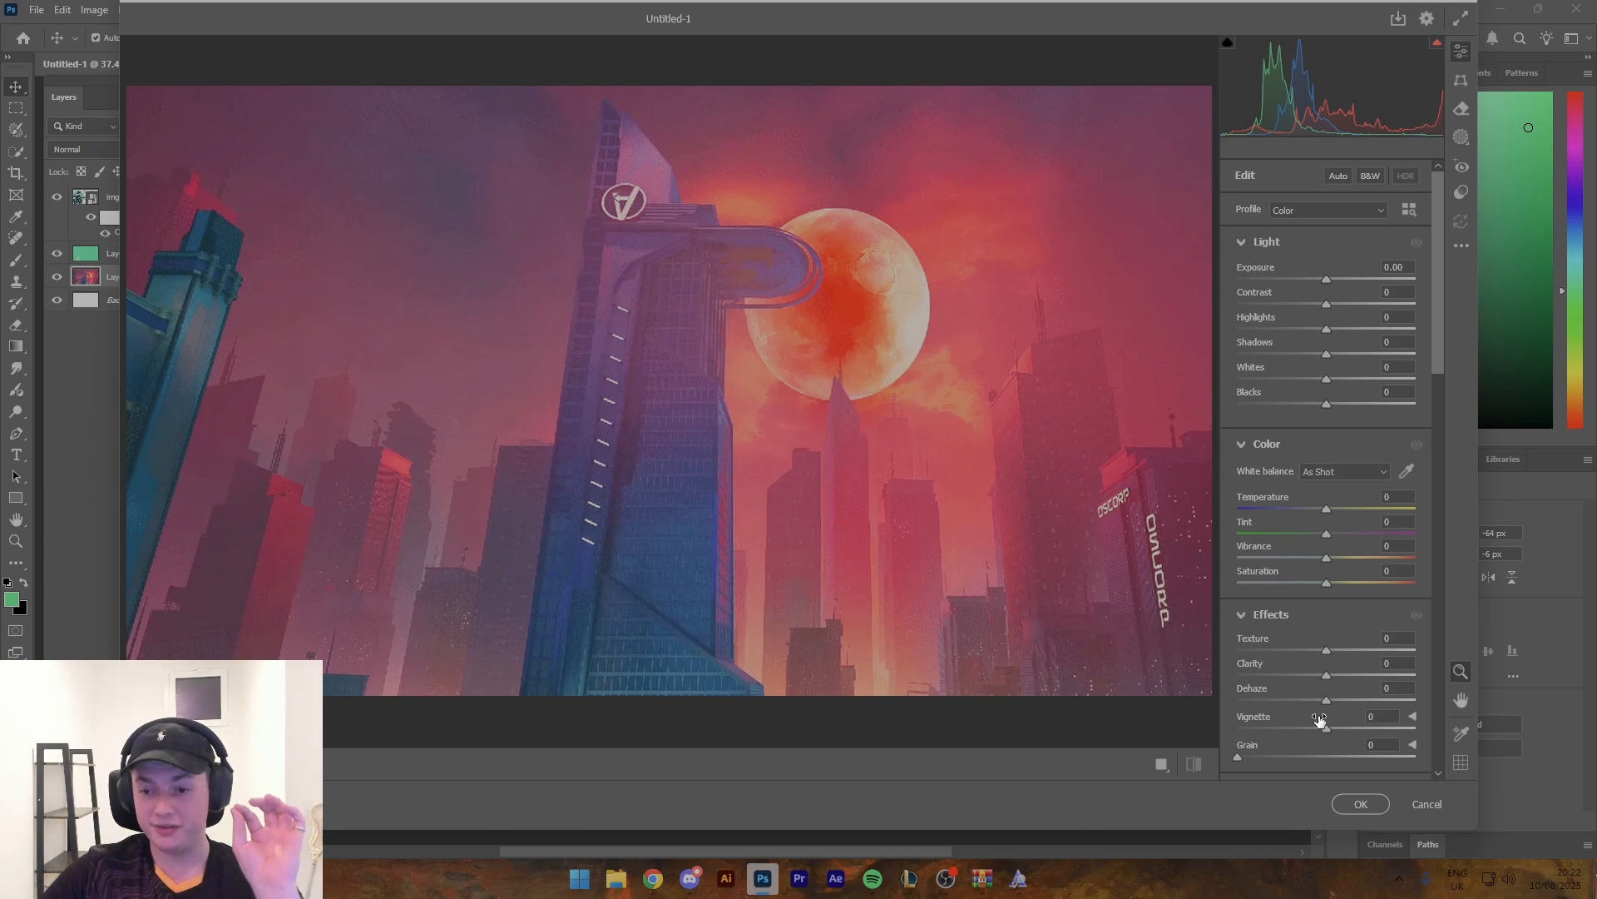
{"action": "left_click_drag", "start_coordinate": [1328, 730], "coordinate": [1272, 727]}
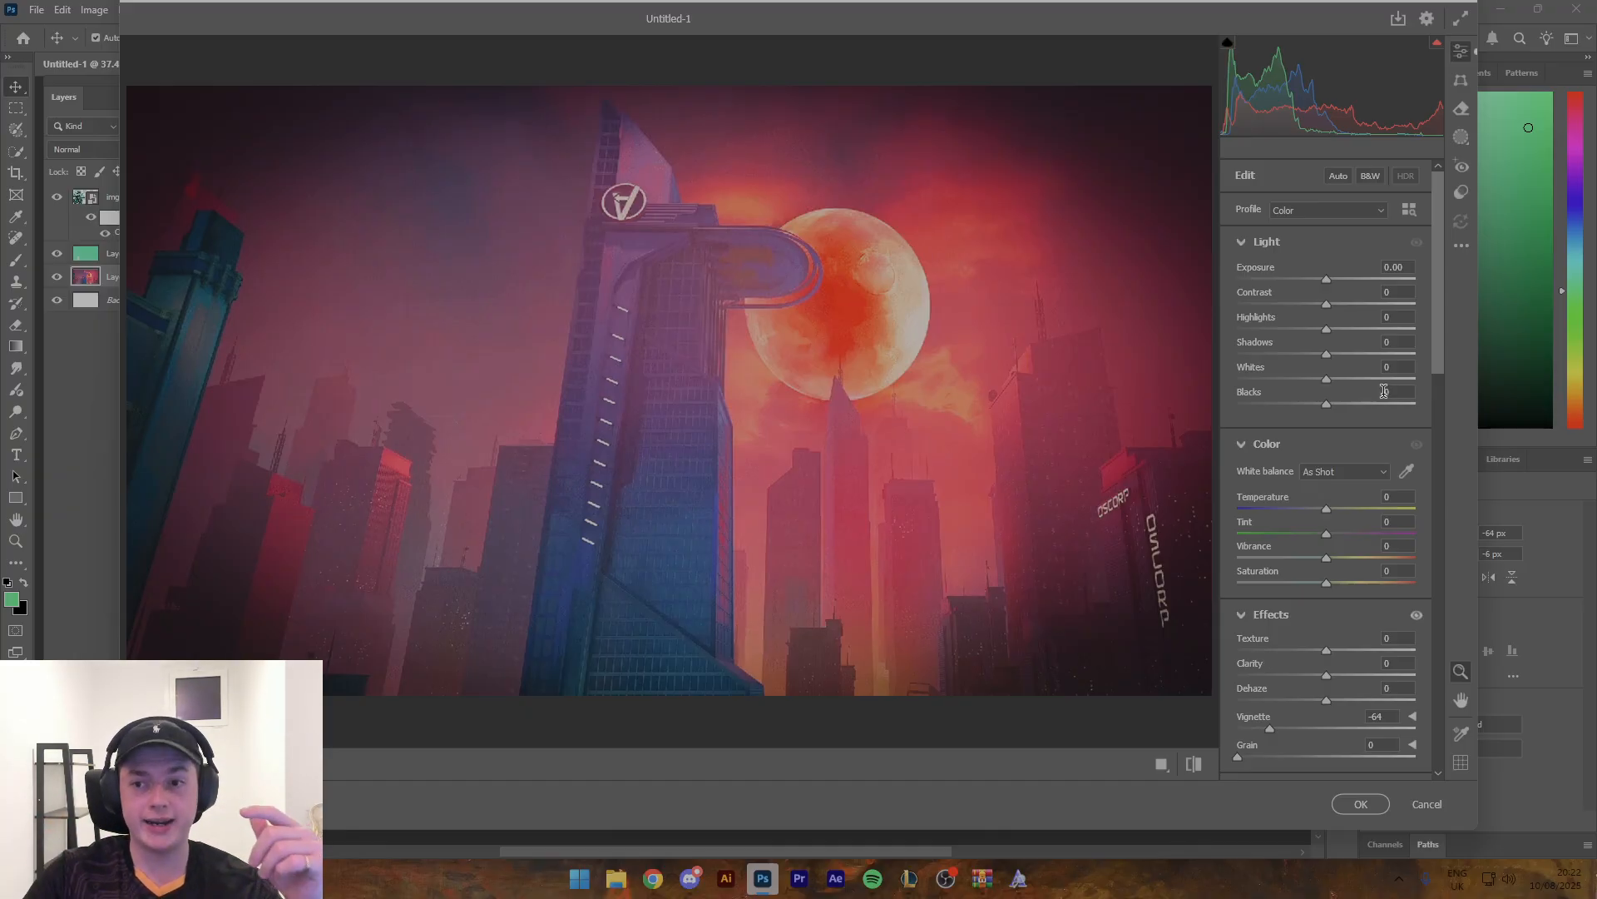
{"action": "left_click_drag", "start_coordinate": [1316, 301], "coordinate": [1342, 311]}
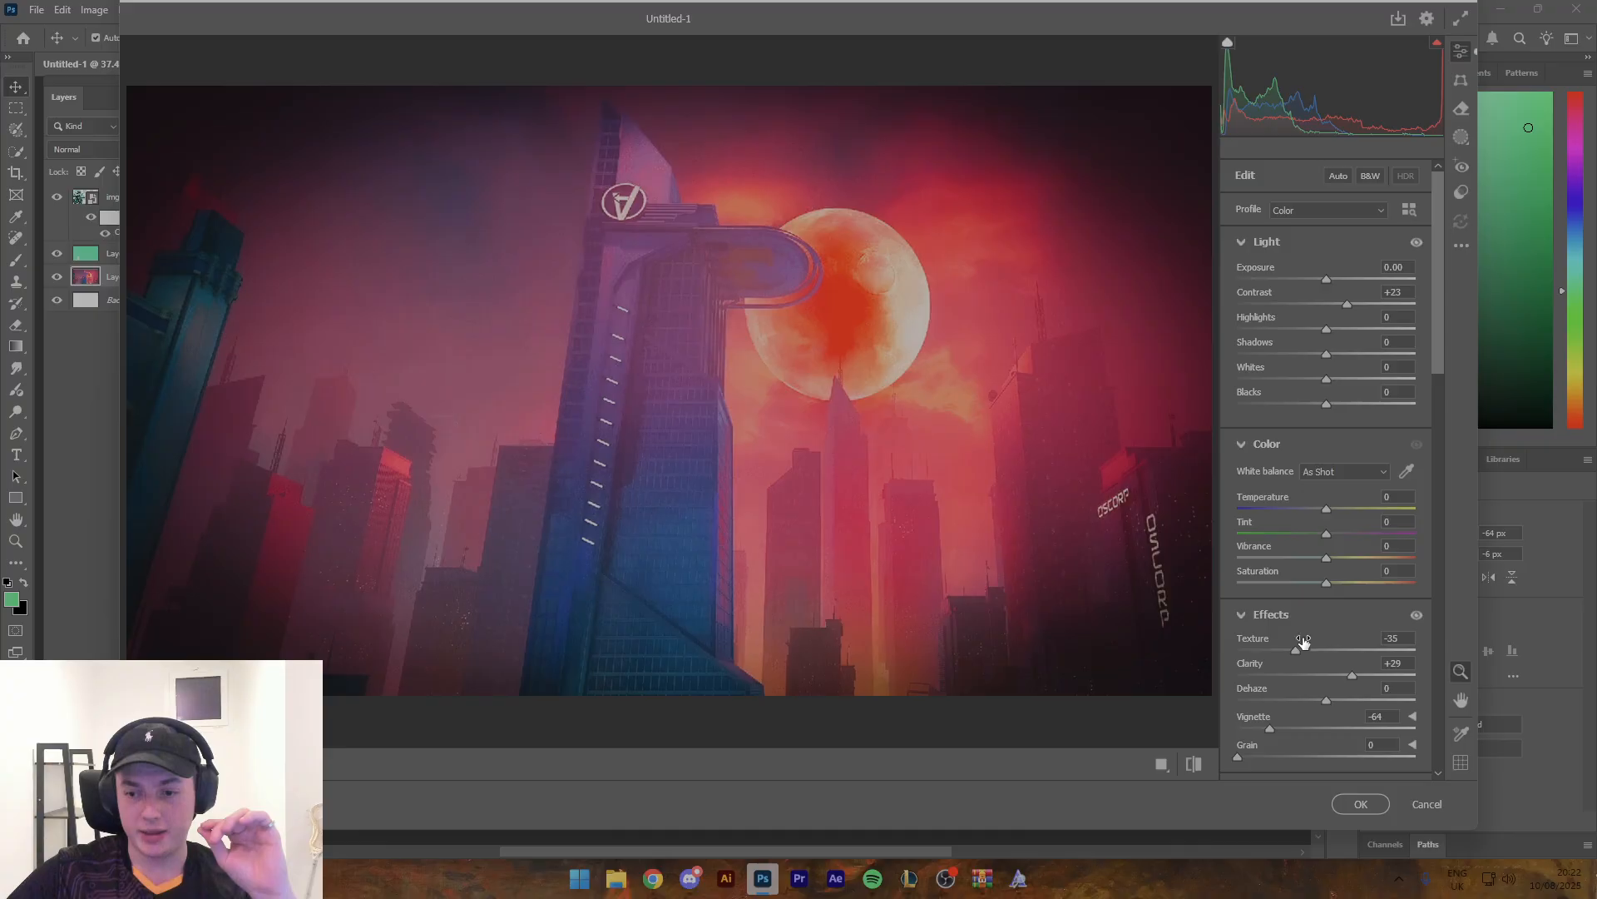
{"action": "left_click_drag", "start_coordinate": [1325, 562], "coordinate": [1311, 561]}
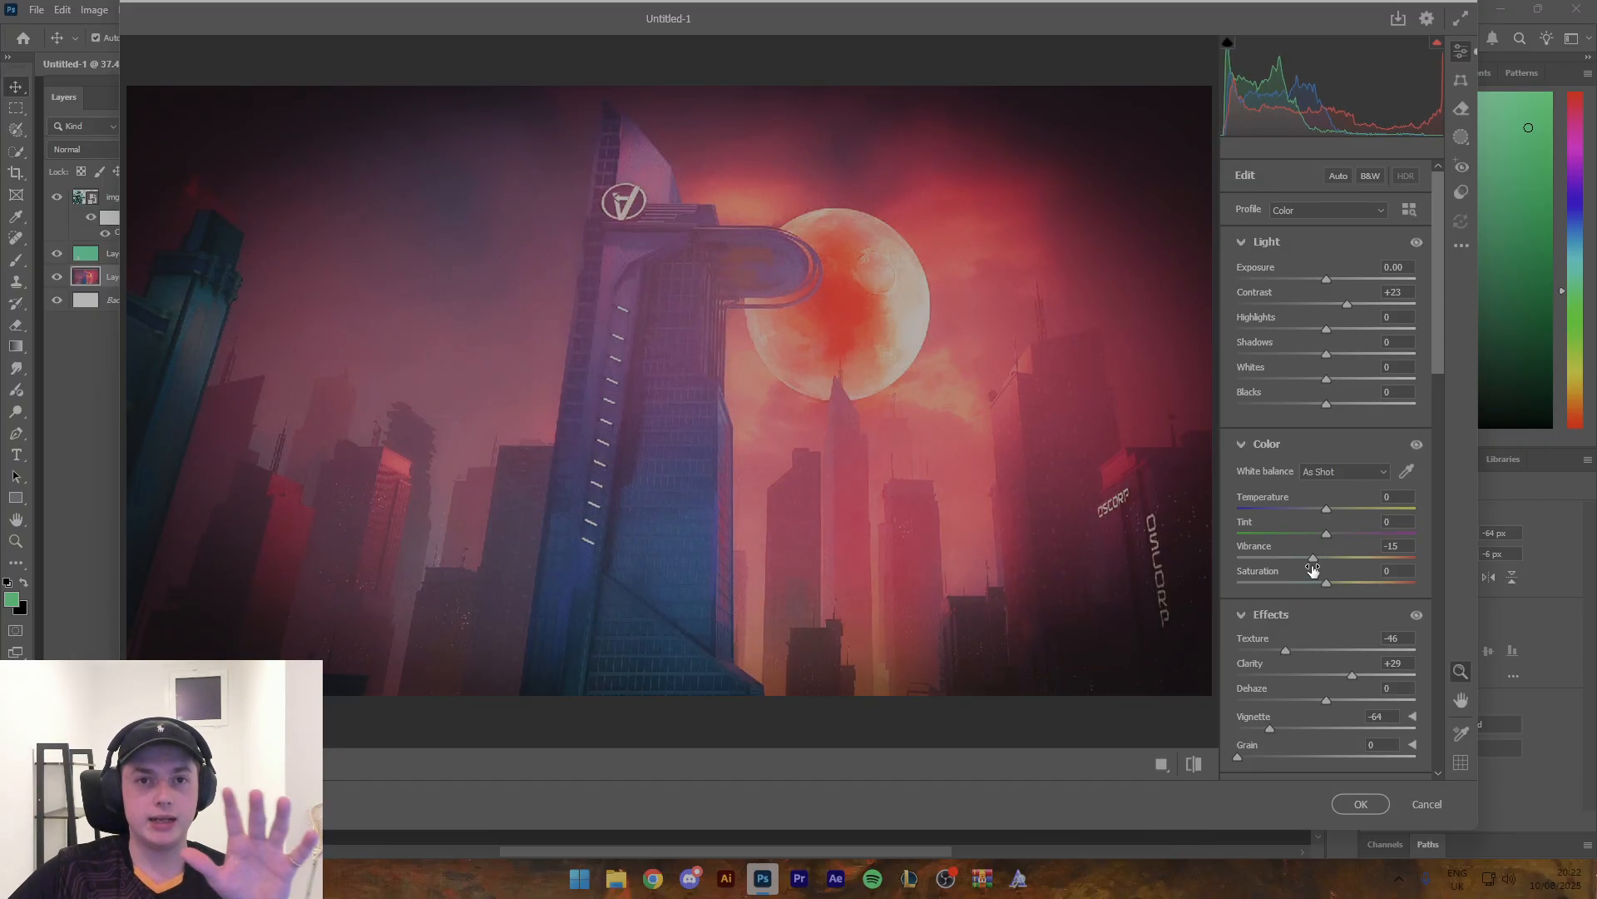
{"action": "left_click", "coordinate": [1361, 803]}
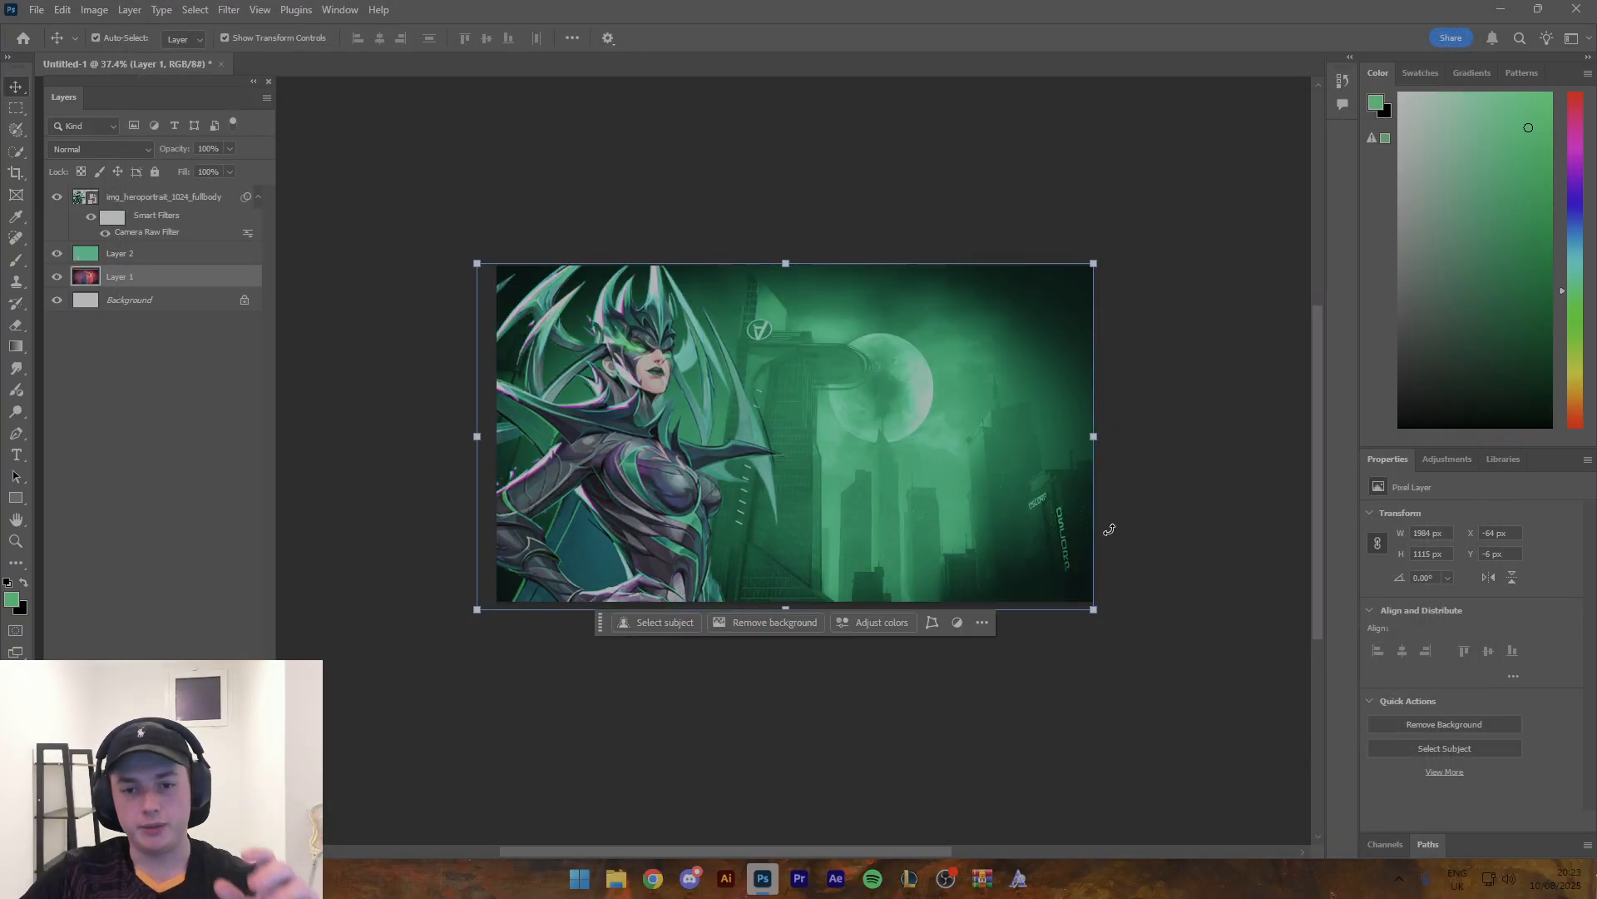
- Apply a Gaussian Blur with a 5.4 px radius to the Midtown background layer
{"action": "key", "text": "z"}
{"action": "left_click_drag", "start_coordinate": [934, 400], "coordinate": [820, 419]}
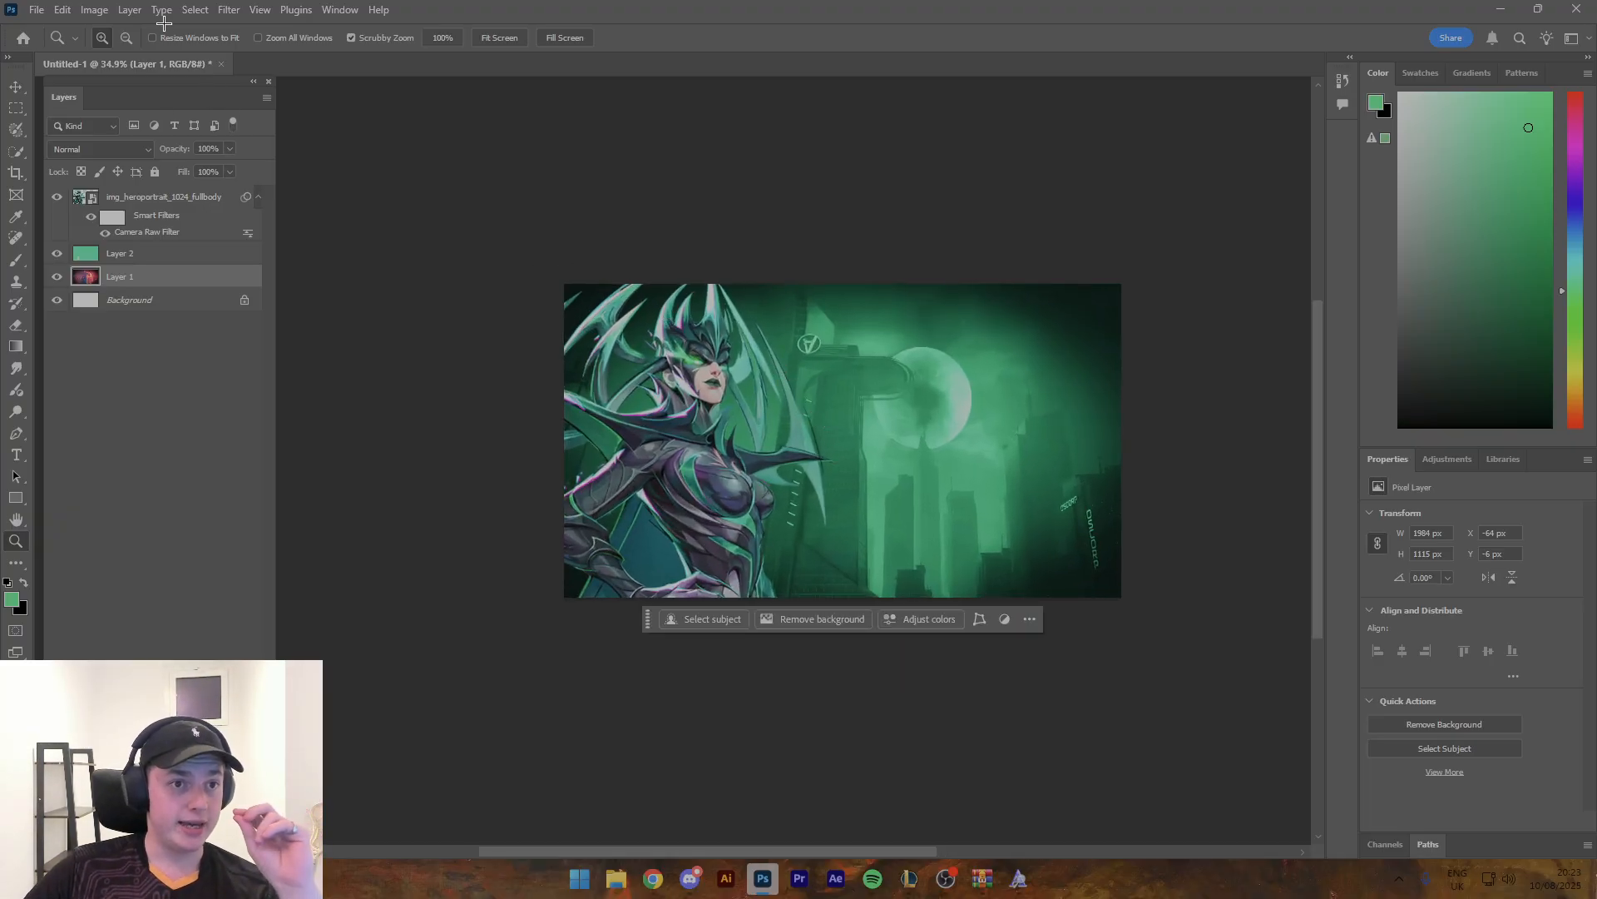
{"action": "left_click", "coordinate": [229, 9]}
{"action": "mouse_move", "coordinate": [333, 206]}
{"action": "left_click", "coordinate": [475, 272]}
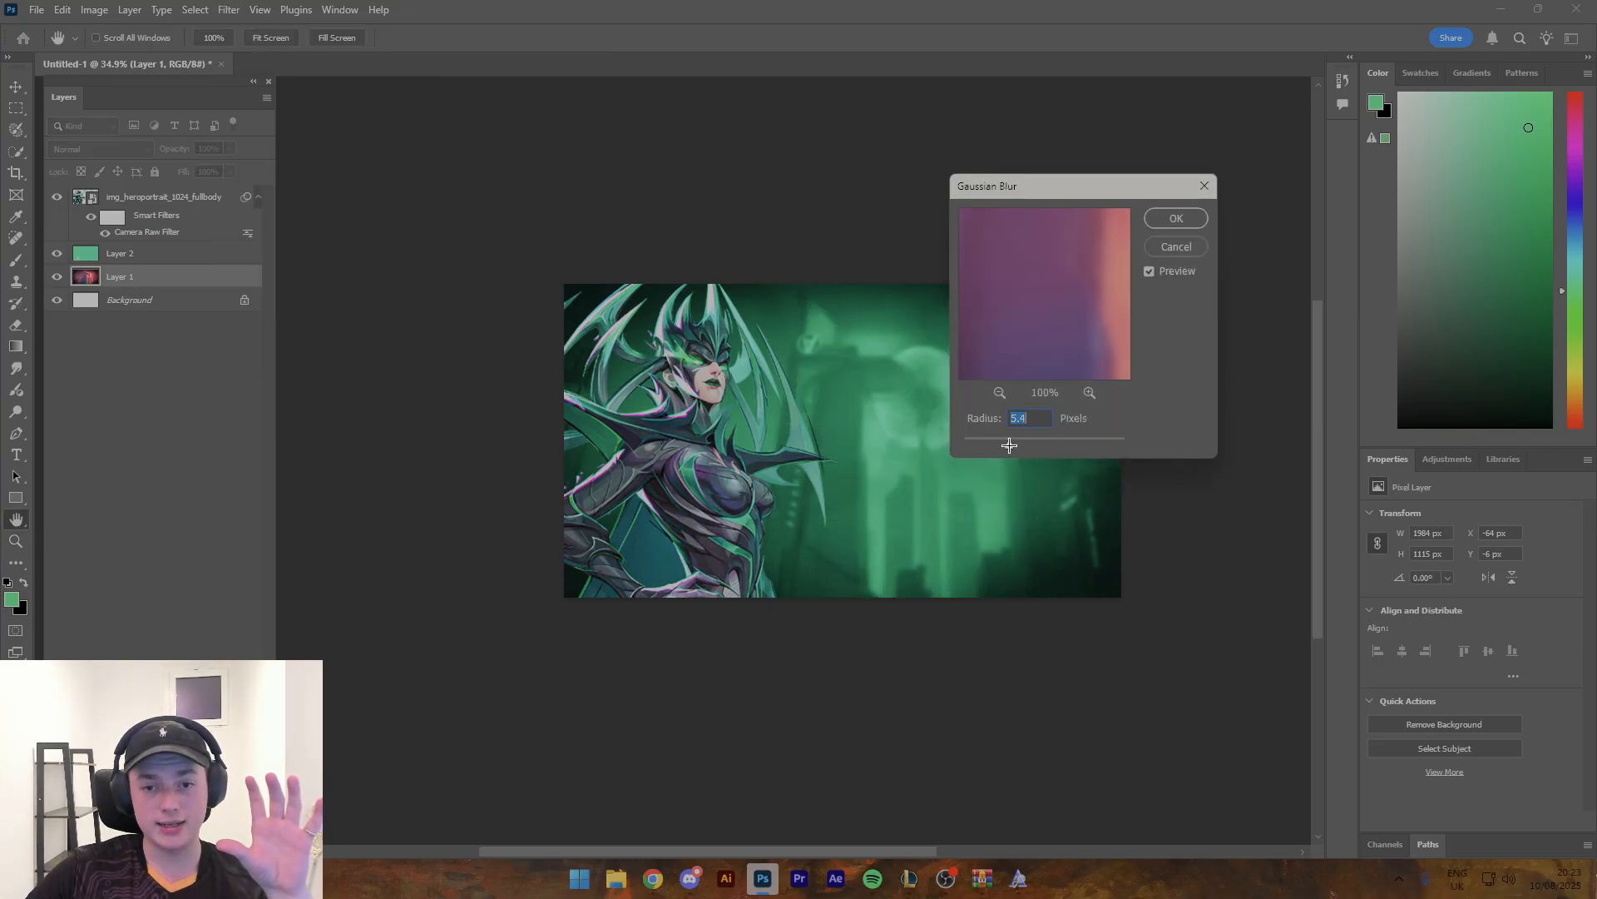
{"action": "left_click", "coordinate": [1163, 217]}
{"action": "left_click_drag", "start_coordinate": [945, 250], "coordinate": [978, 331]}
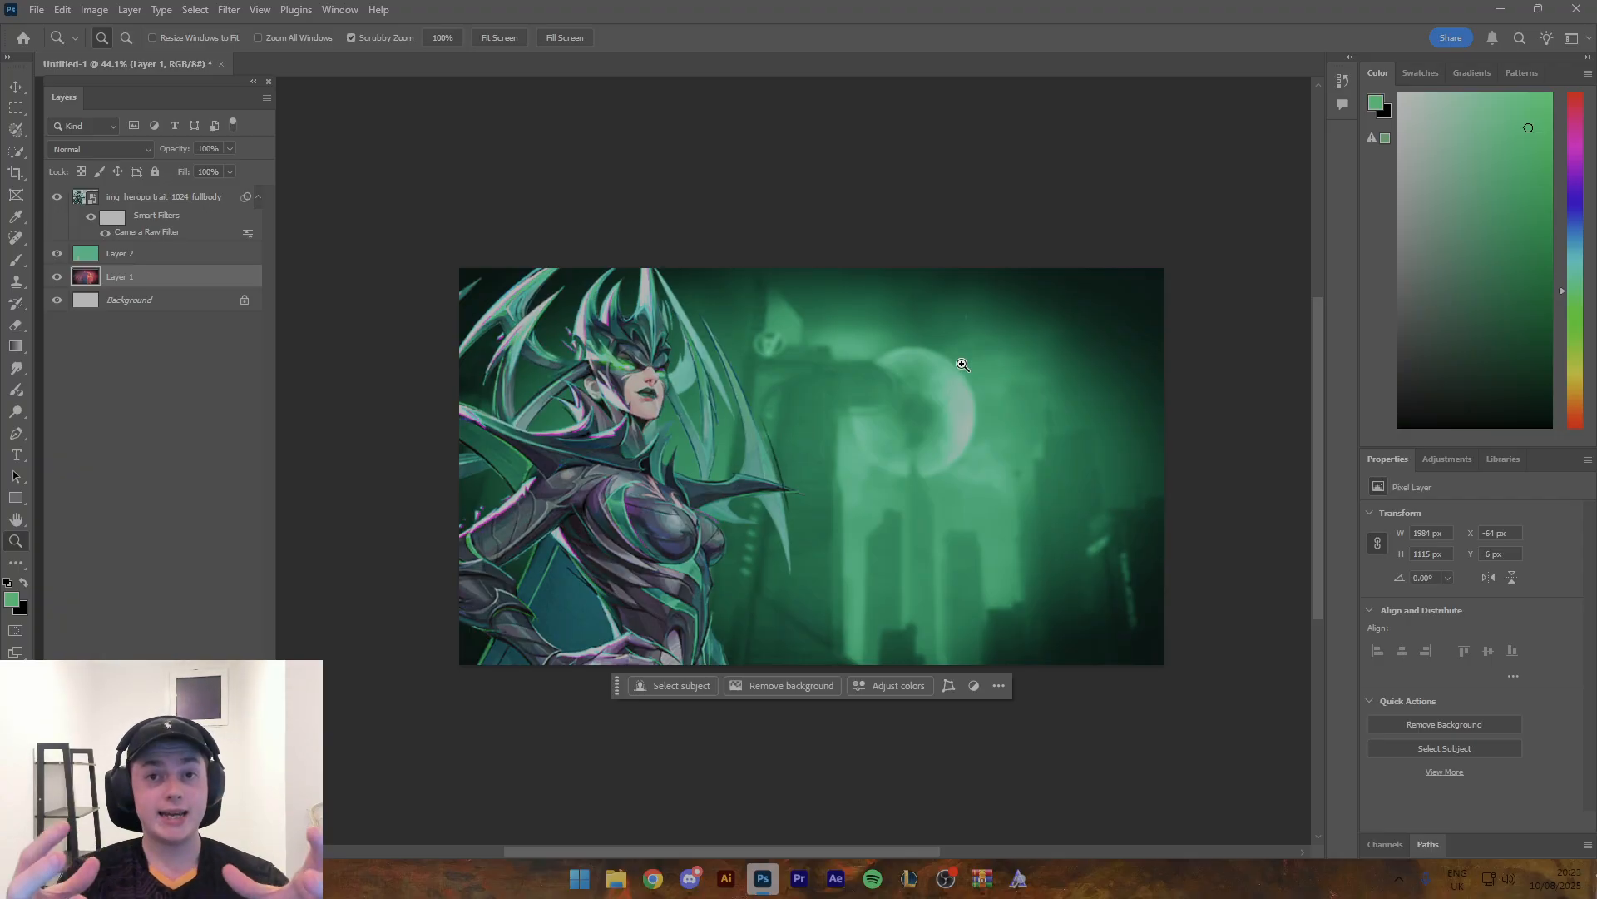
- Add a text layer reading RANK 1 over the moon in the background
{"action": "key", "text": "t"}
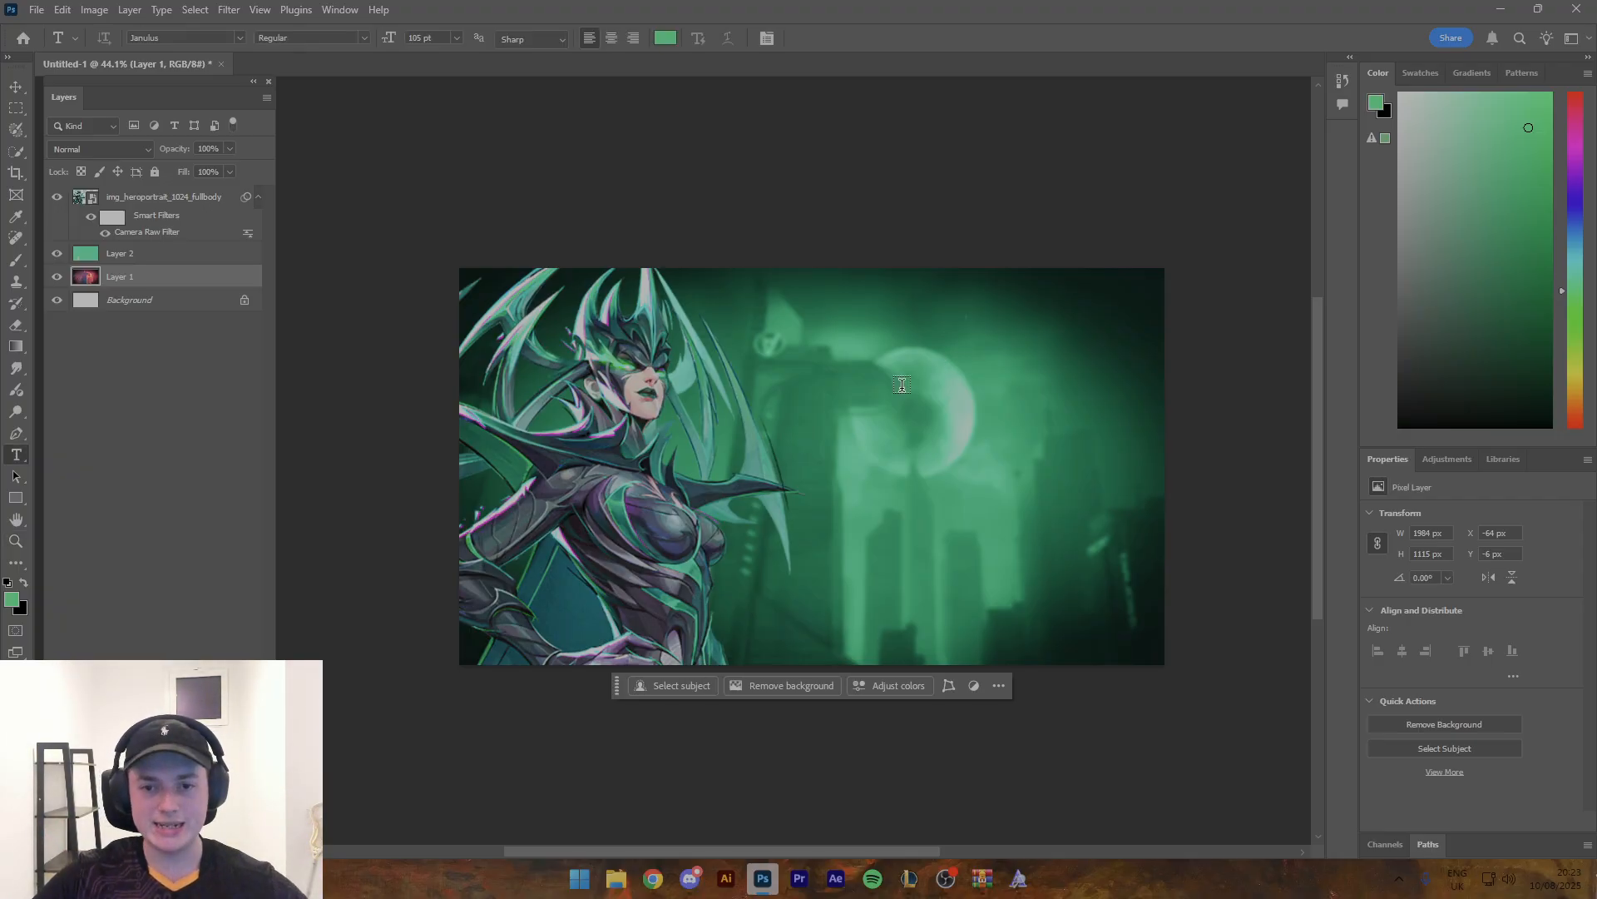
{"action": "left_click", "coordinate": [904, 388]}
{"action": "type", "text": "RANK 1"}
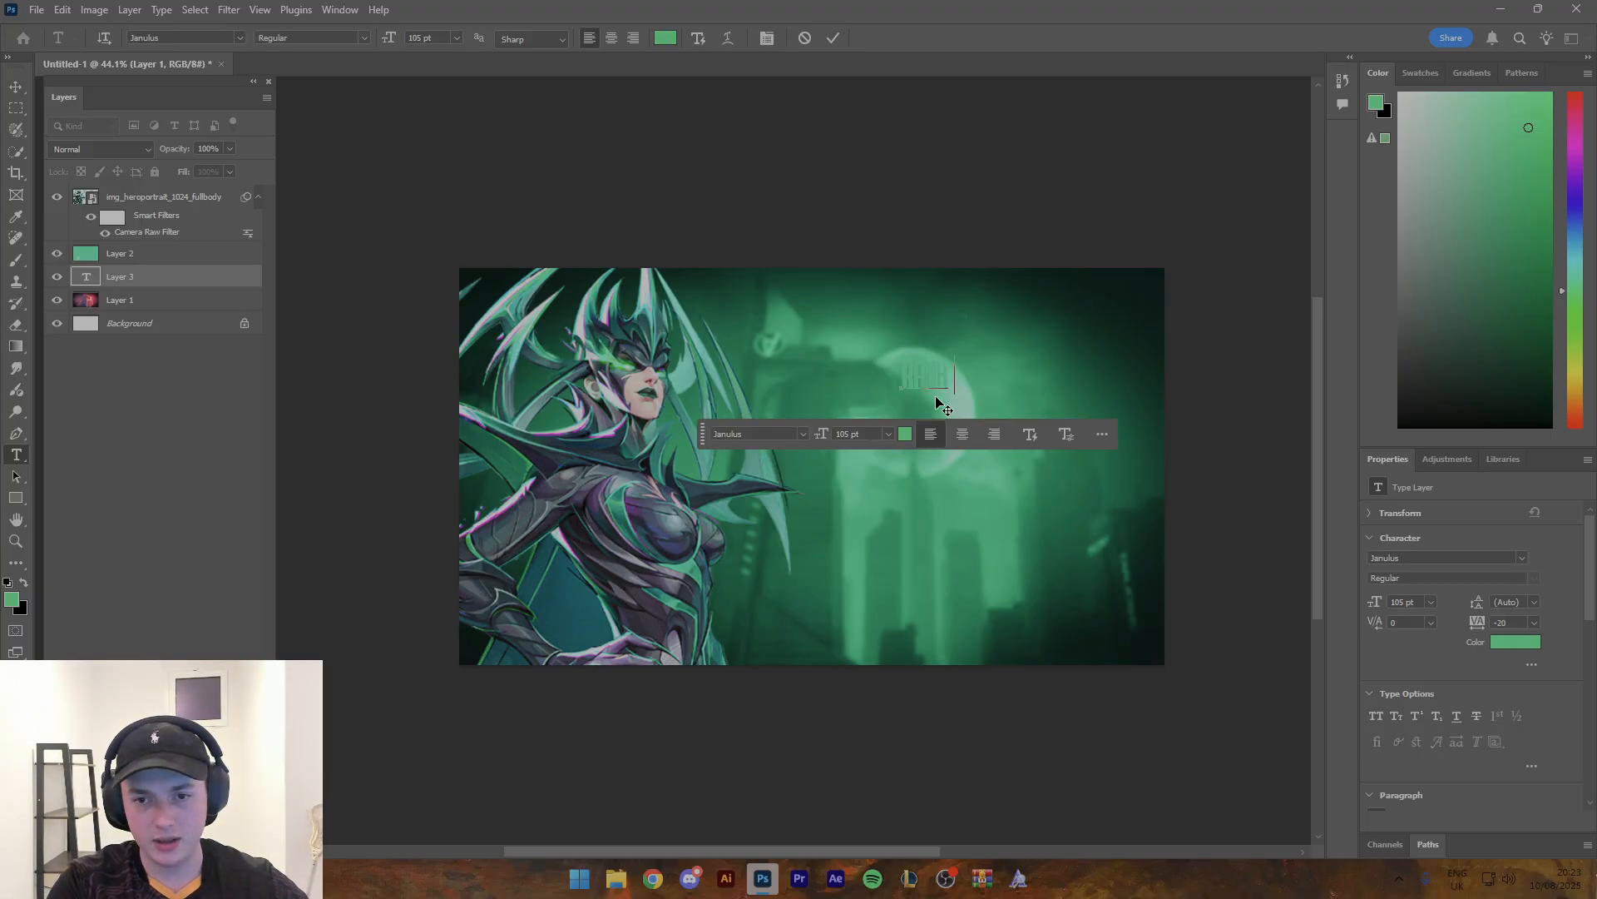
{"action": "key", "text": "ctrl+a"}
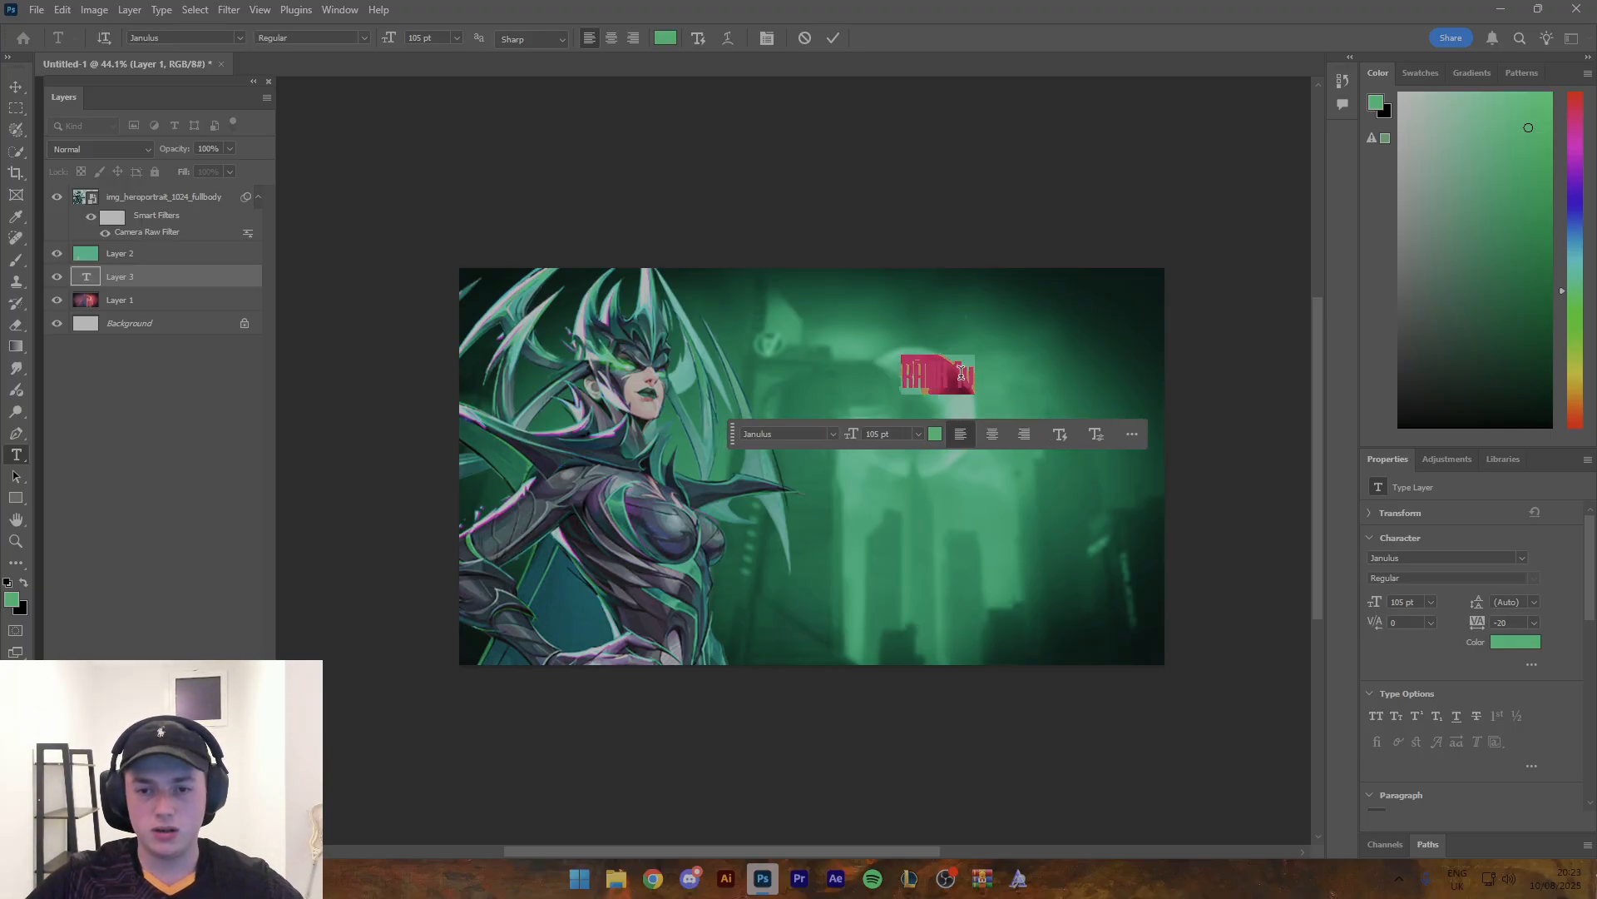
{"action": "left_click", "coordinate": [966, 374]}
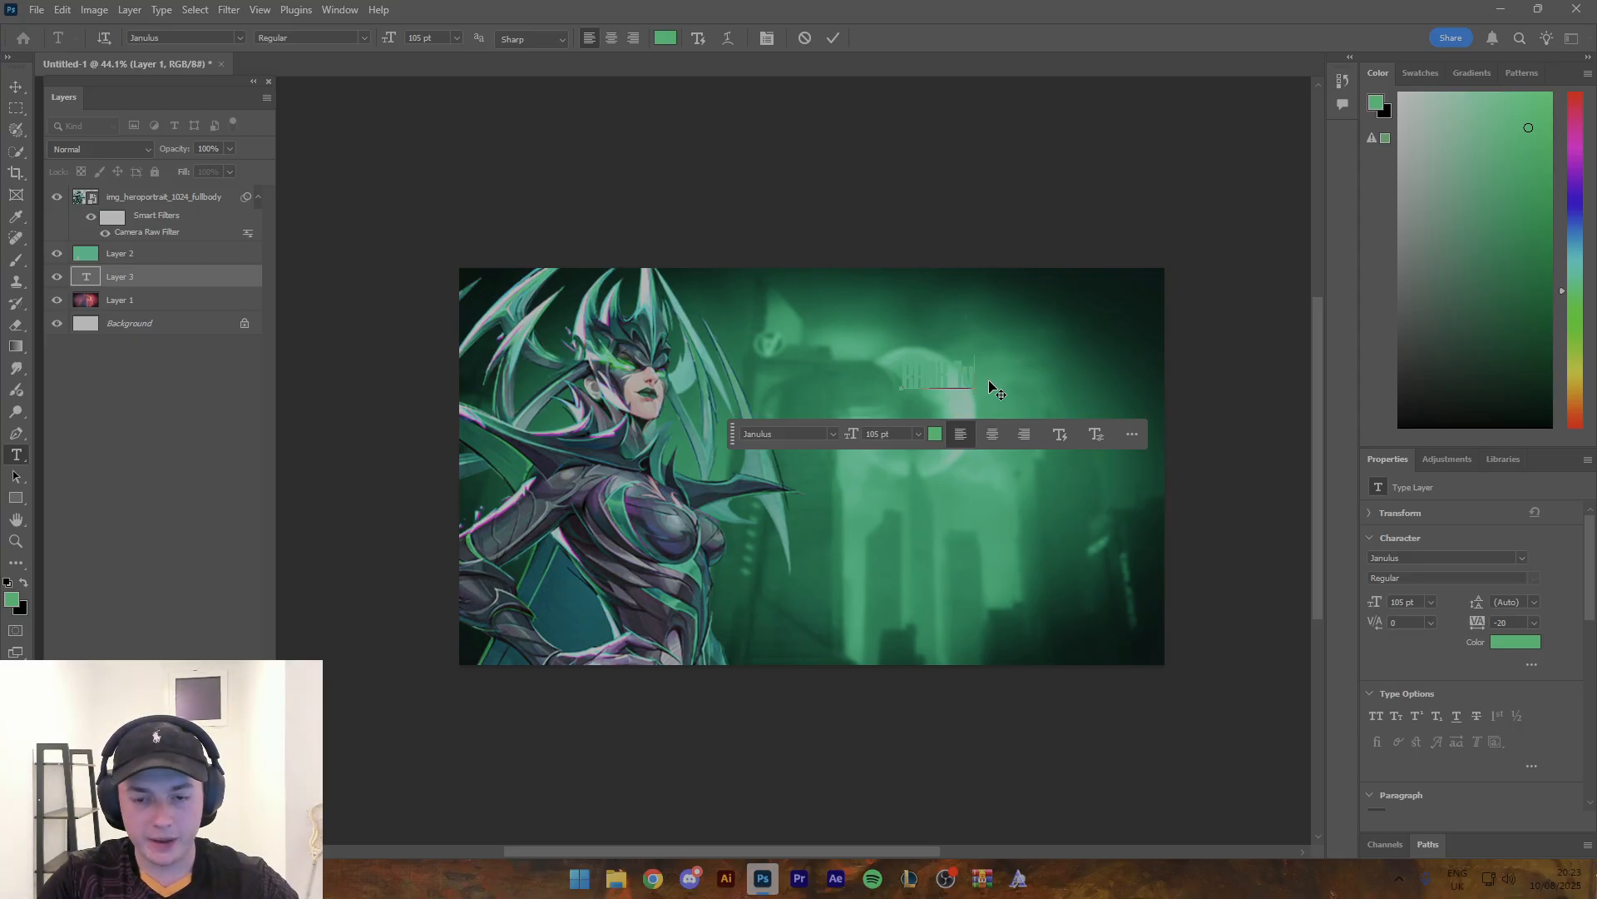
{"action": "key", "text": "BackSpace"}
- Enlarge the RANK 1 text to about 356% and place it over the moon
{"action": "left_click", "coordinate": [16, 86]}
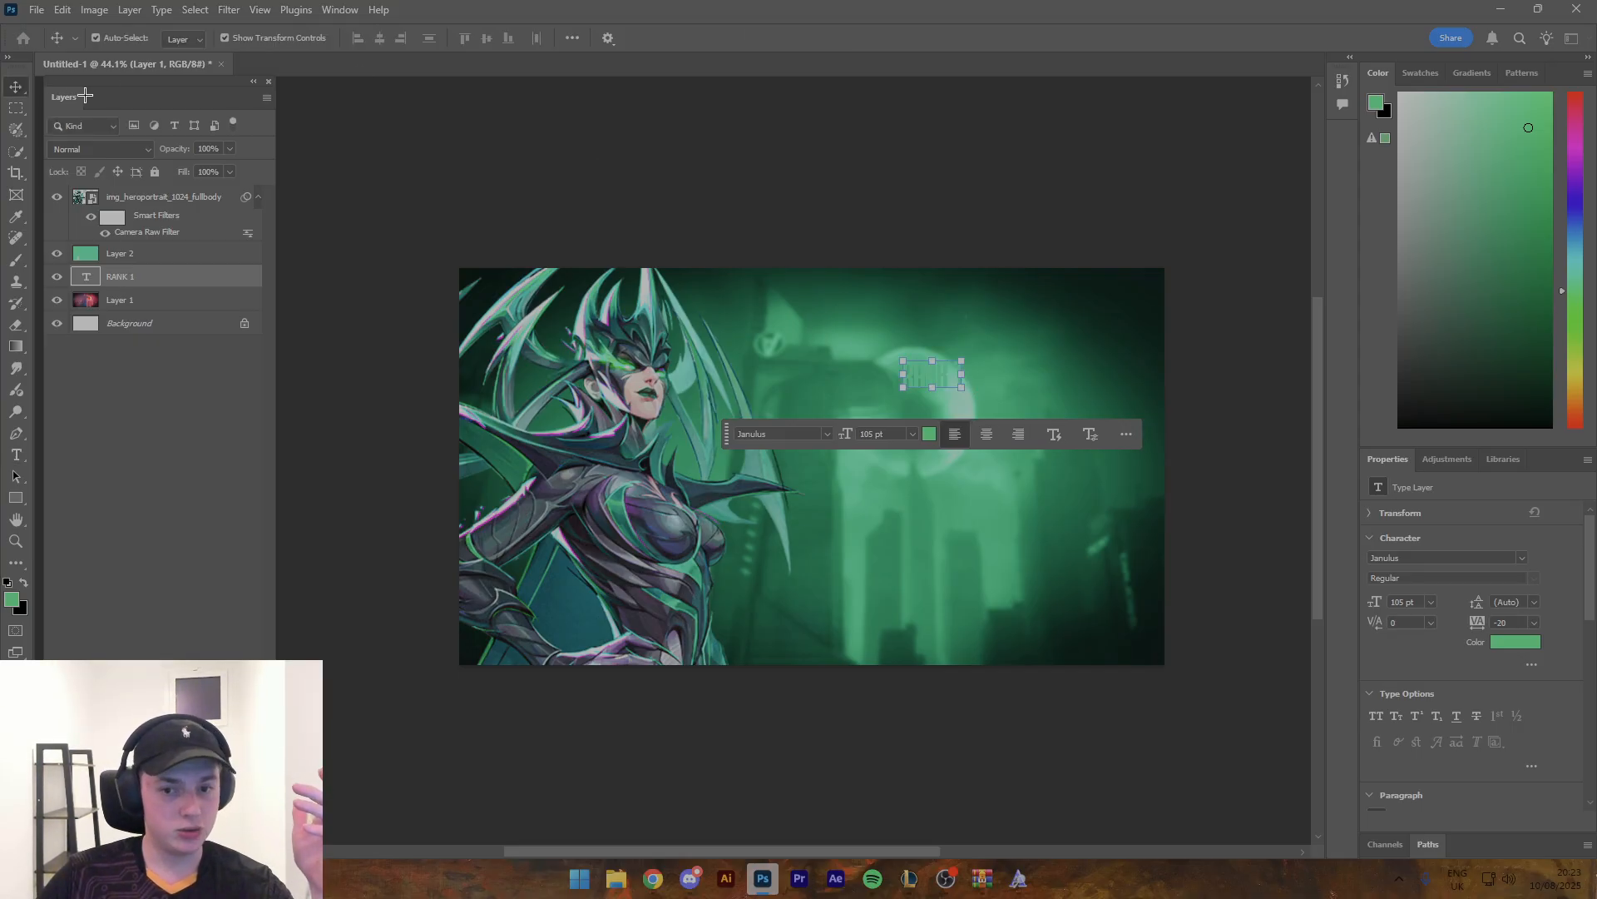
{"action": "left_click_drag", "start_coordinate": [938, 379], "coordinate": [1085, 298]}
{"action": "left_click_drag", "start_coordinate": [1029, 348], "coordinate": [978, 383]}
{"action": "left_click", "coordinate": [1008, 499]}
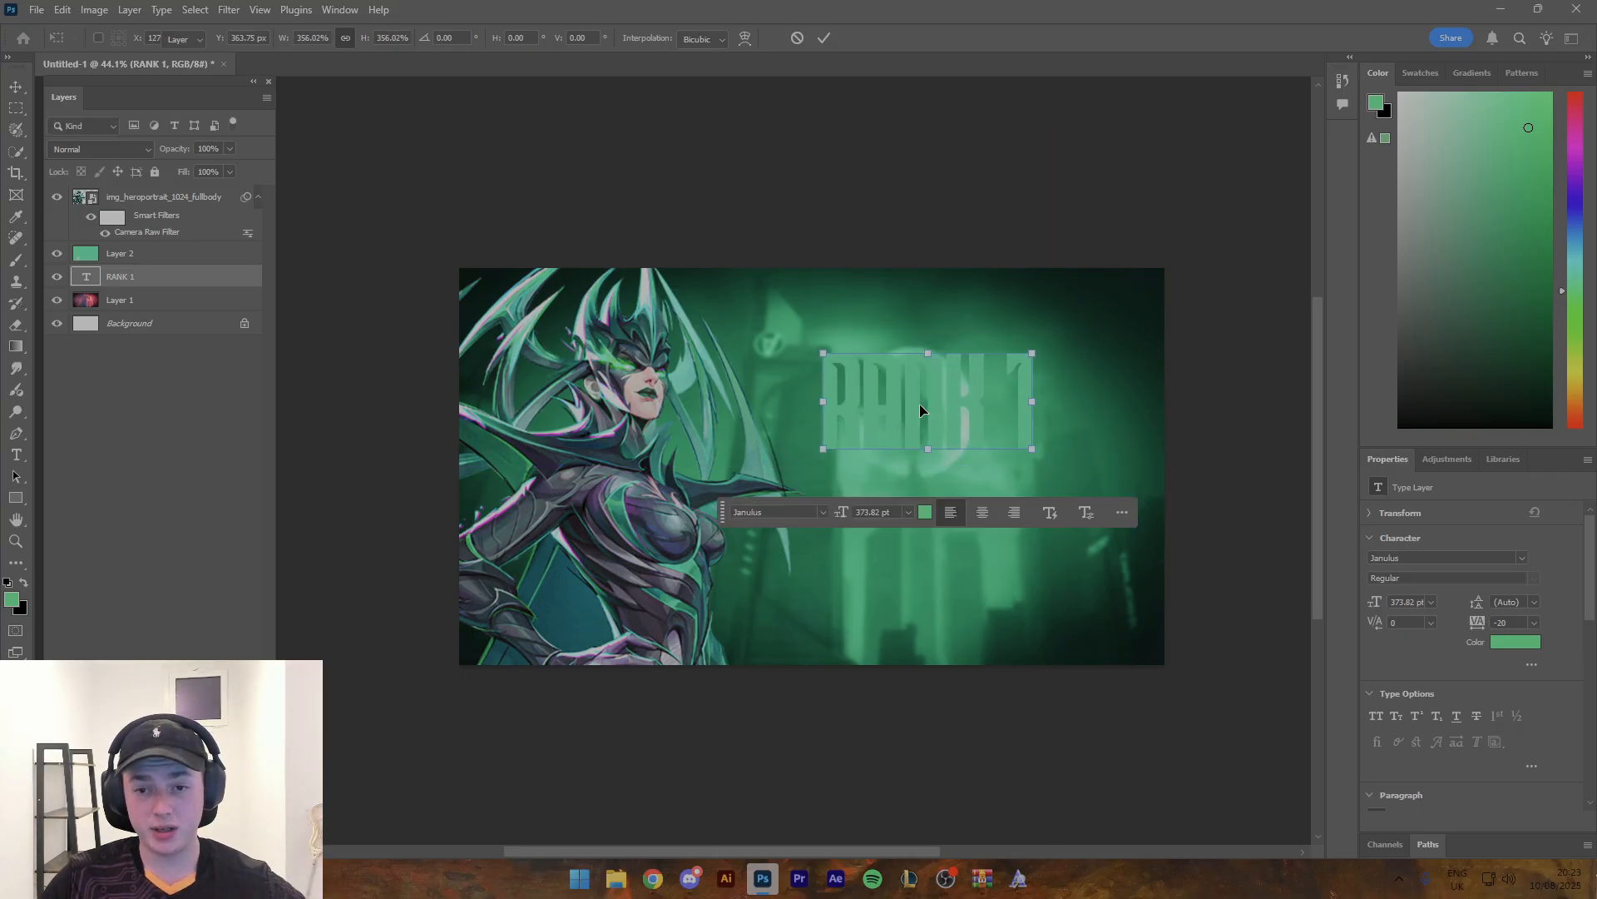
- Change the RANK 1 text's font to Druk Text Wide Trial Heavy Italic
{"action": "double_click", "coordinate": [917, 401]}
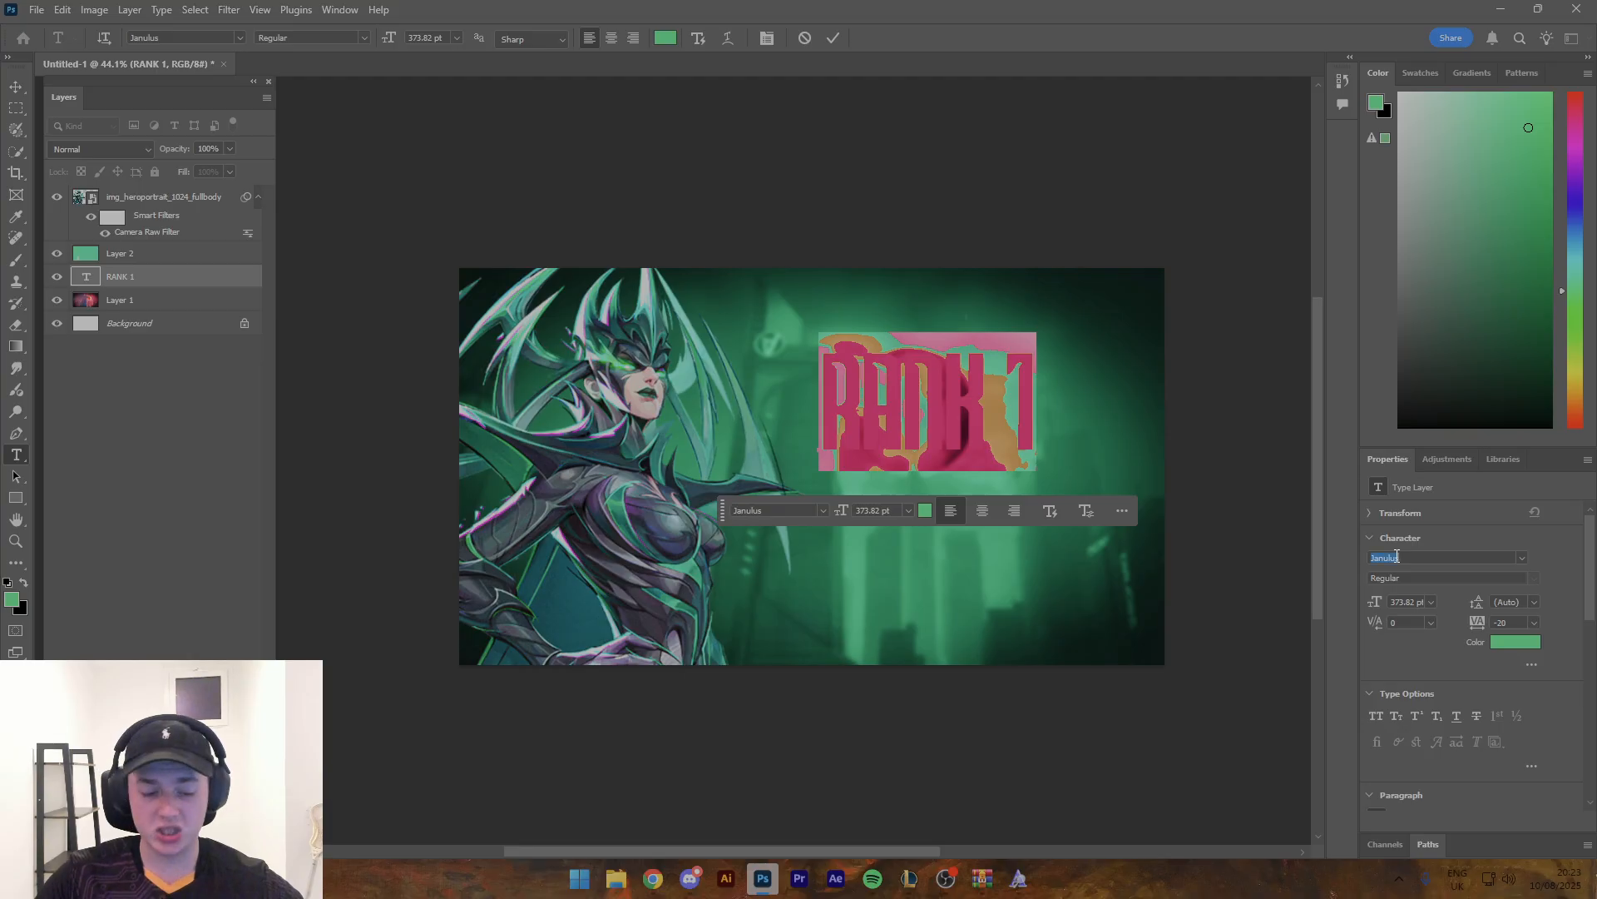
{"action": "type", "text": "ruk Text Wide Trial"}
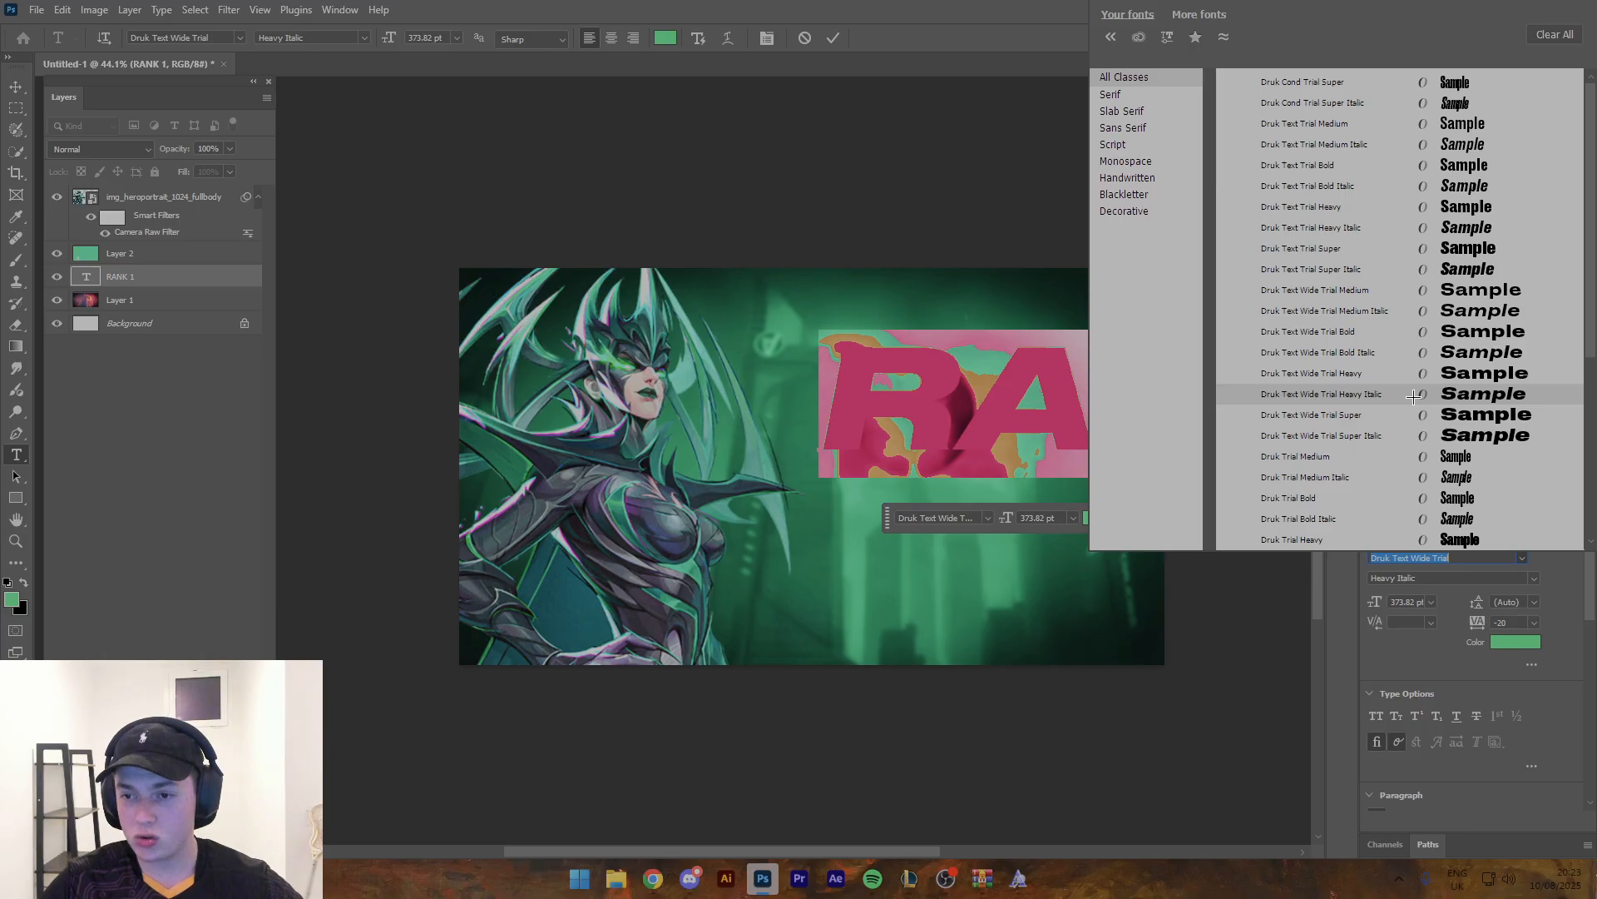
{"action": "left_click", "coordinate": [1414, 397]}
{"action": "key", "text": "ctrl+Return"}
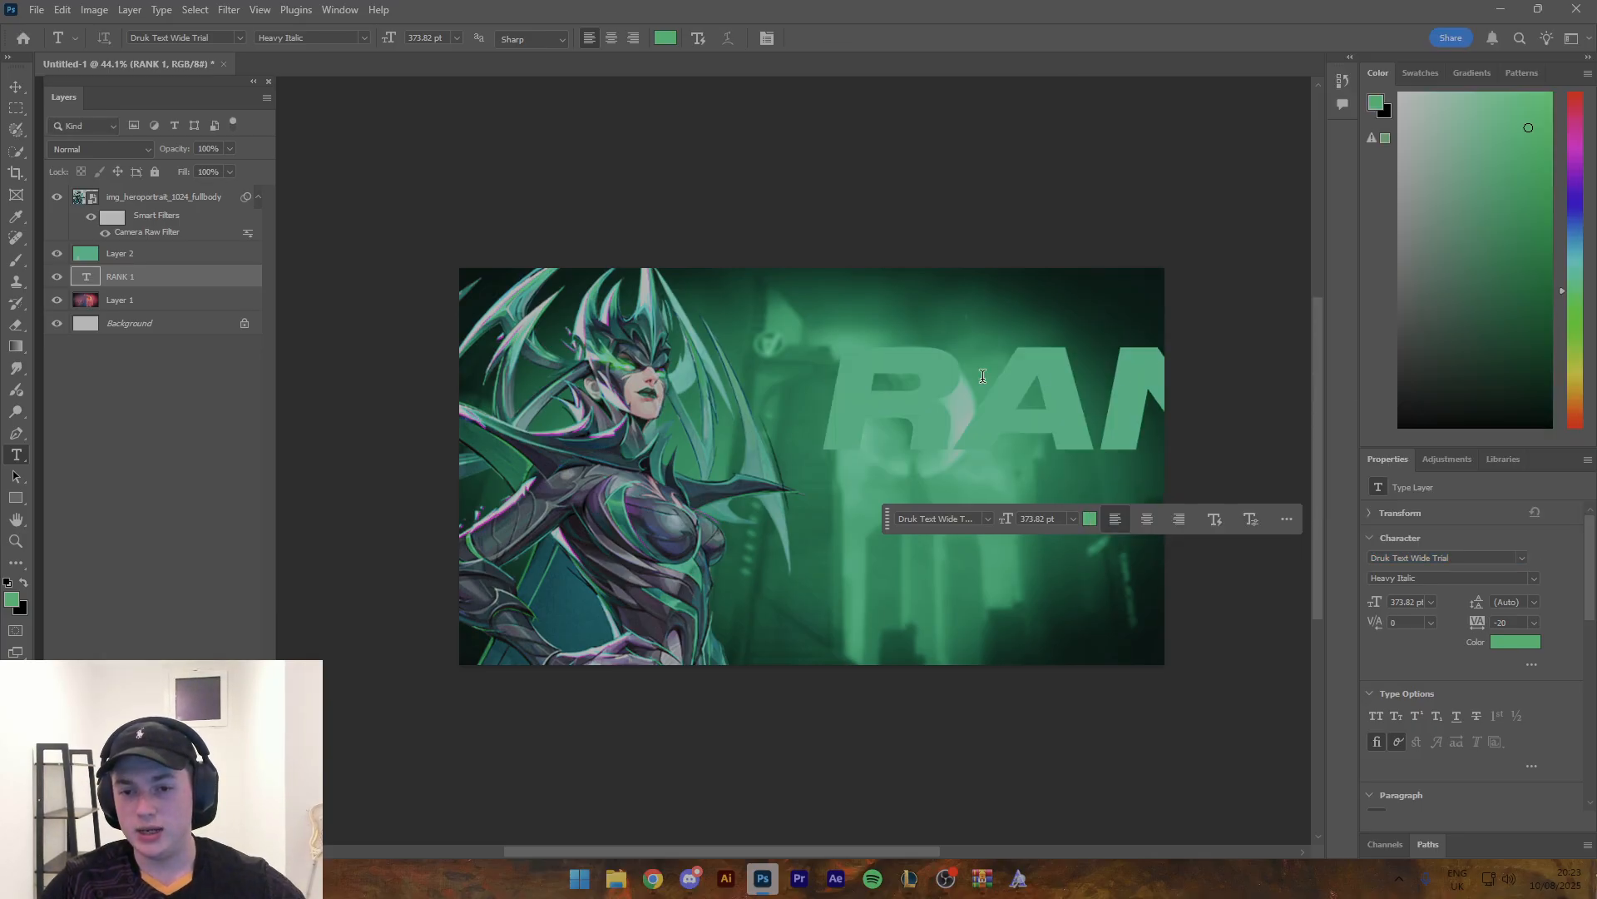
- Scale the RANK 1 text down to about 116.5 pt over the moon and move its layer above the character layer
{"action": "key", "text": "v"}
{"action": "left_click_drag", "start_coordinate": [818, 403], "coordinate": [897, 382]}
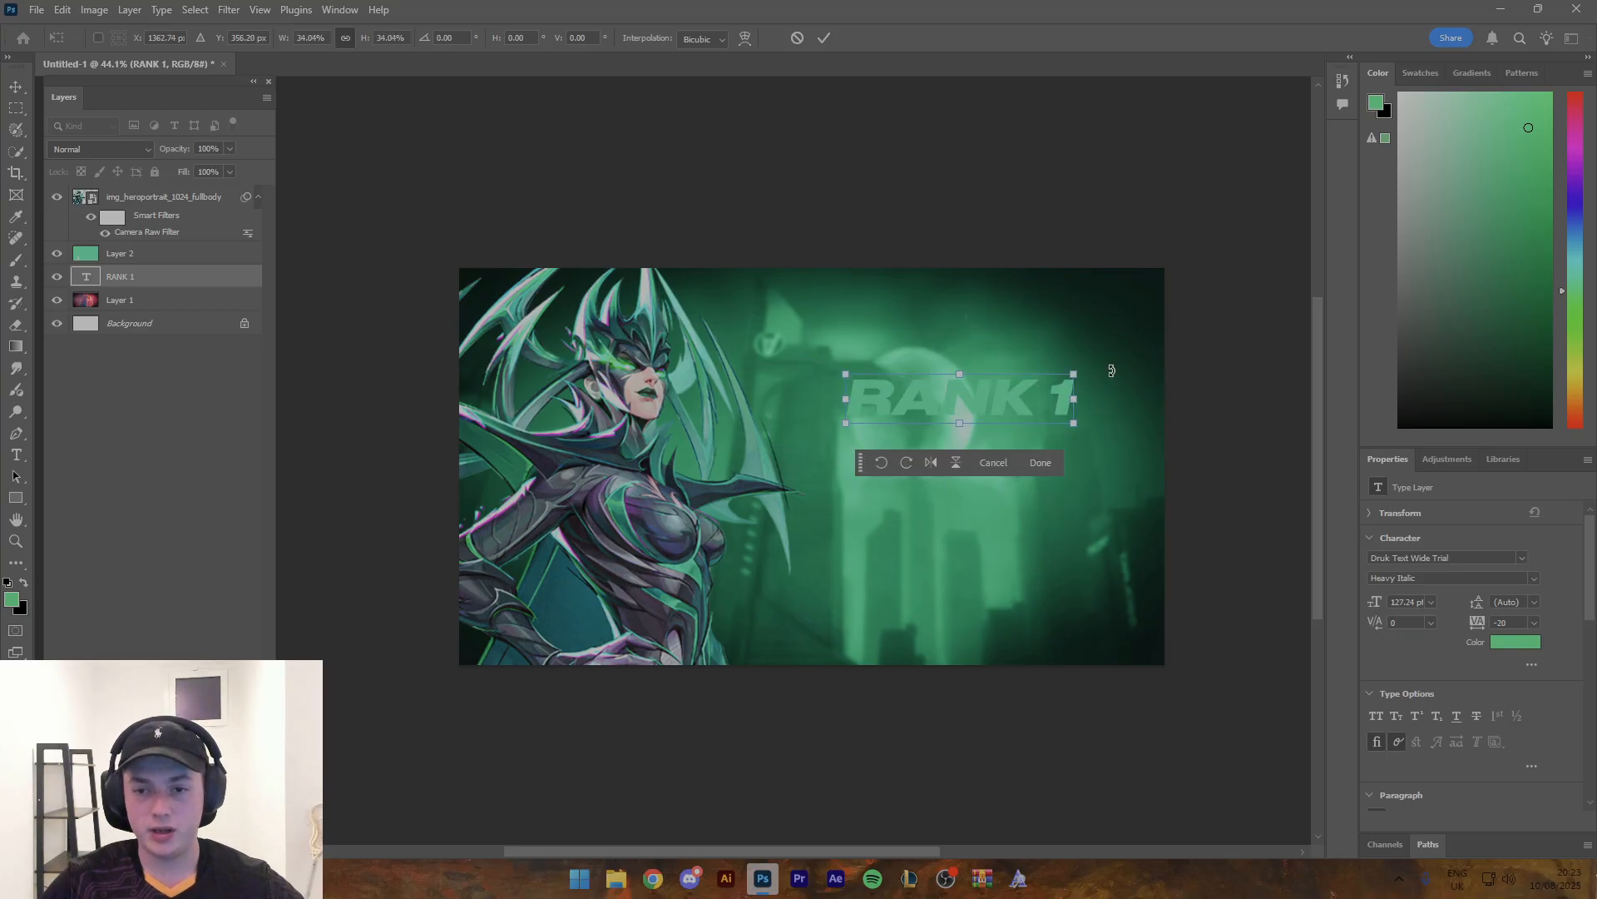
{"action": "left_click_drag", "start_coordinate": [1074, 373], "coordinate": [1000, 432]}
{"action": "left_click", "coordinate": [1053, 462]}
{"action": "key", "text": "ctrl+z"}
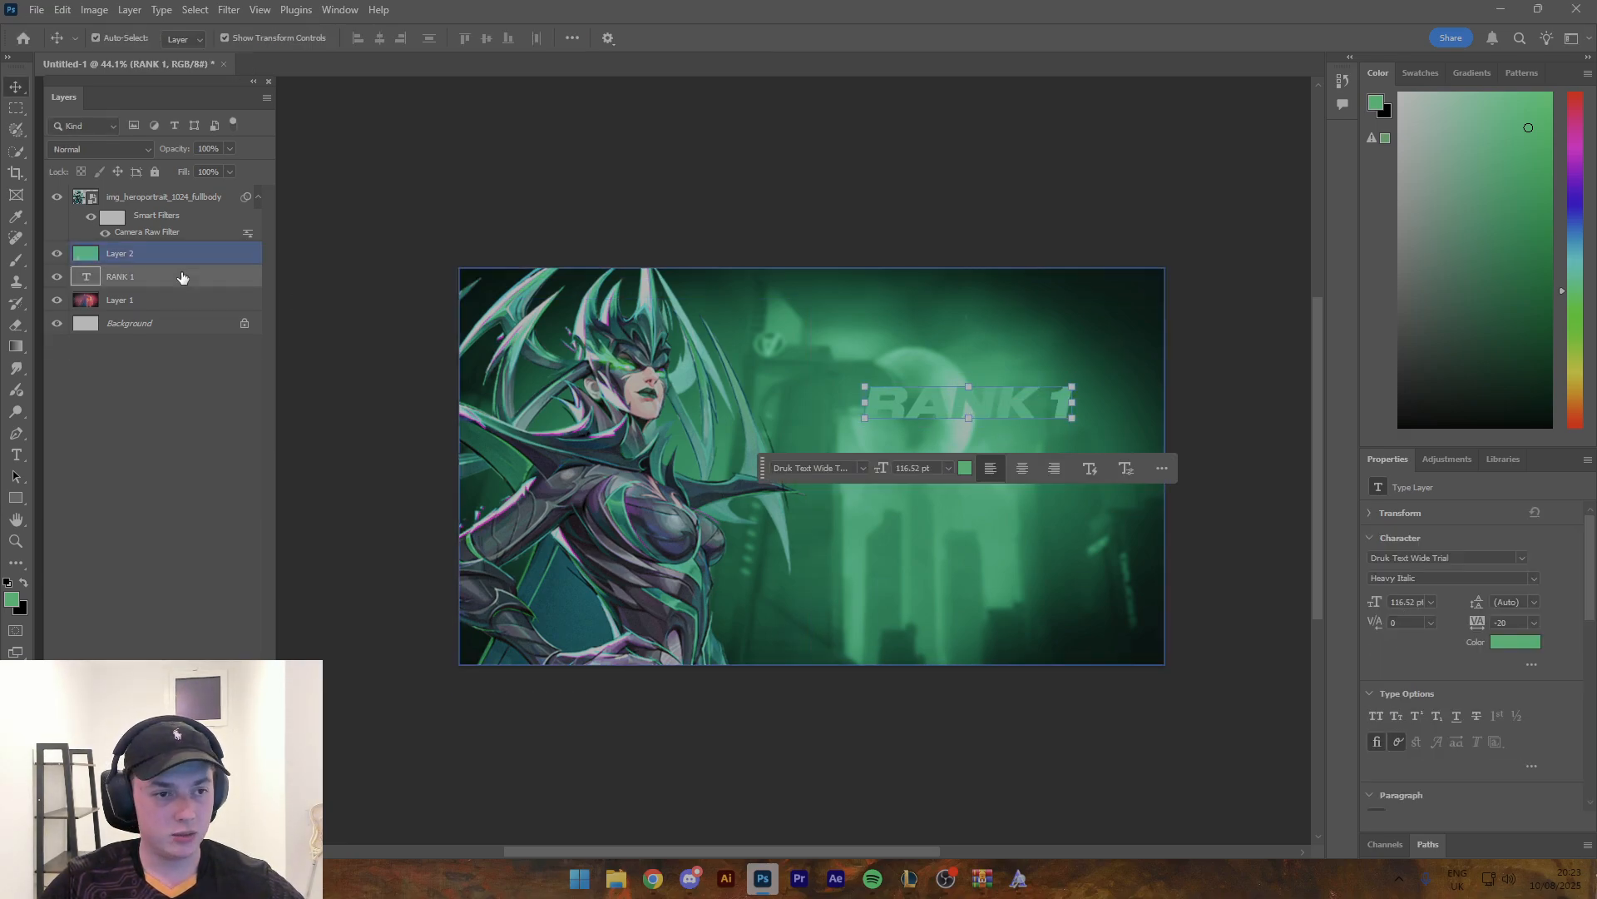
{"action": "left_click_drag", "start_coordinate": [182, 275], "coordinate": [164, 189]}
- Duplicate the RANK 1 text directly beneath the original and change the copy's wording to HELA
{"action": "left_click_drag", "start_coordinate": [902, 404], "coordinate": [897, 437]}
{"action": "key", "text": "t"}
{"action": "triple_click", "coordinate": [914, 436]}
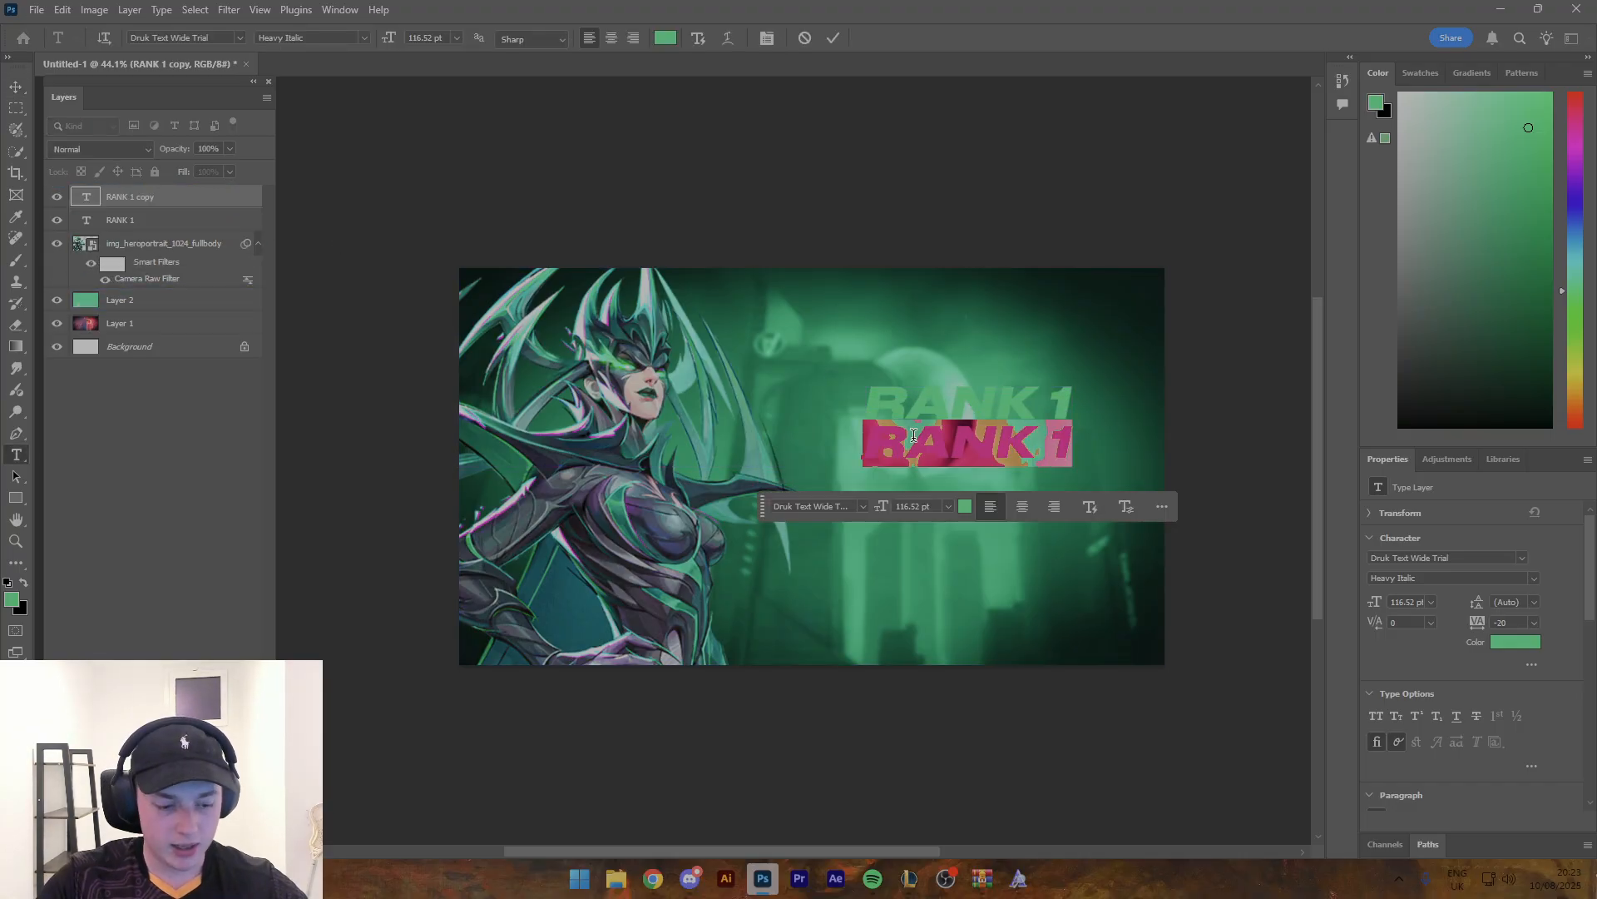
{"action": "type", "text": "HELA"}
{"action": "key", "text": "ctrl+t"}
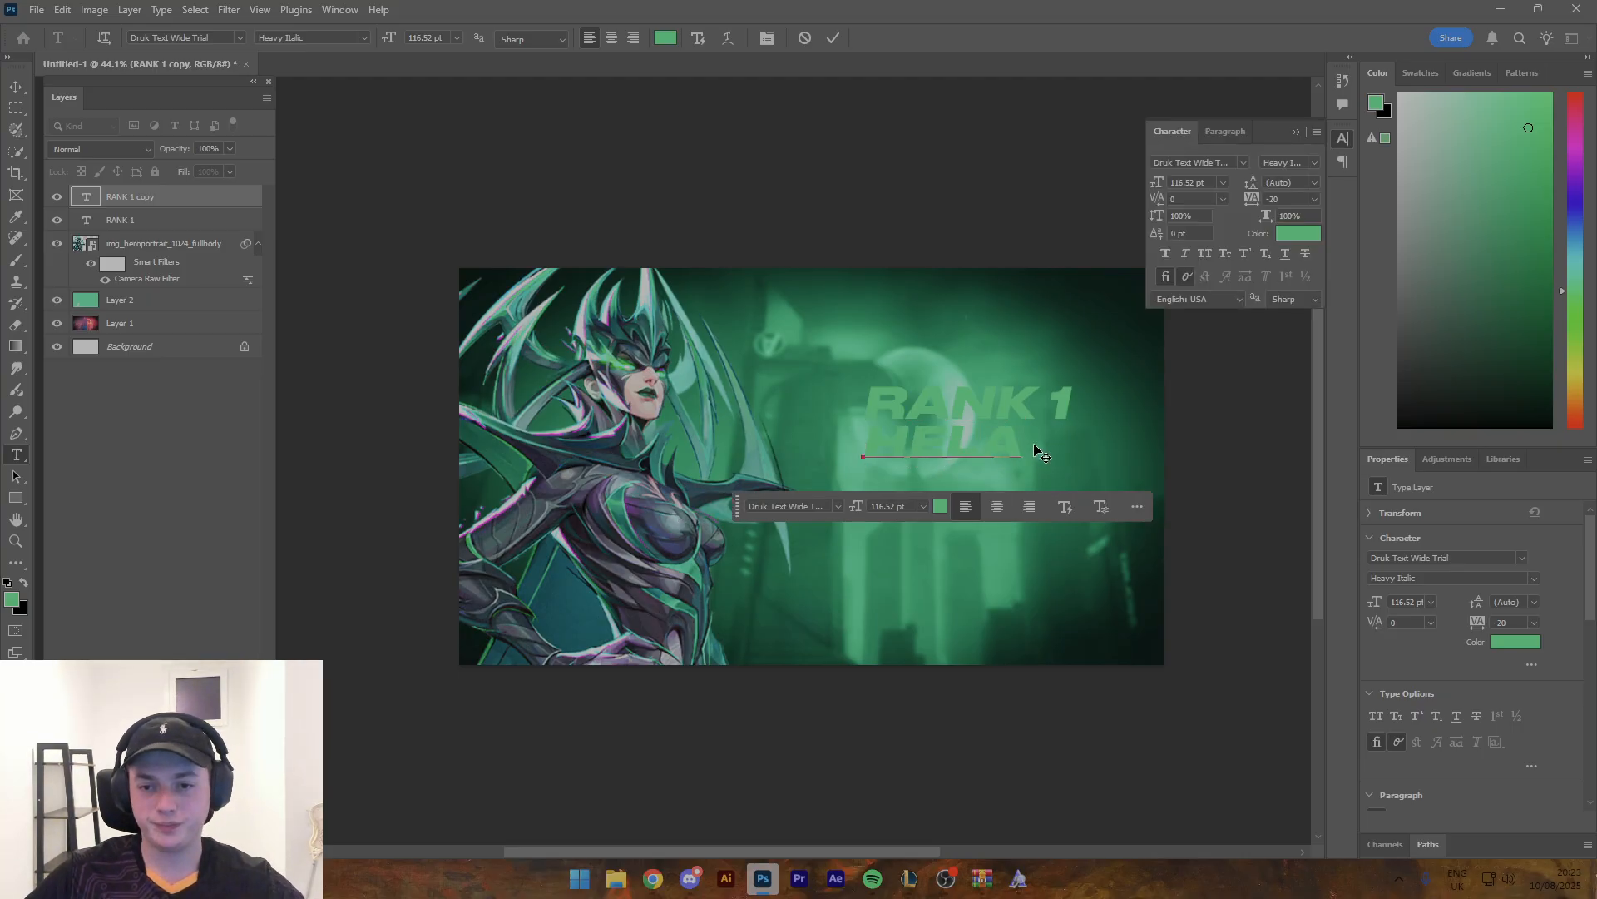
{"action": "key", "text": "ctrl+Return"}
- Enlarge the HELA text to about 203% and centre it beneath RANK 1
{"action": "key", "text": "ctrl+t"}
{"action": "left_click_drag", "start_coordinate": [1024, 441], "coordinate": [1190, 424]}
{"action": "left_click_drag", "start_coordinate": [1110, 452], "coordinate": [1057, 471]}
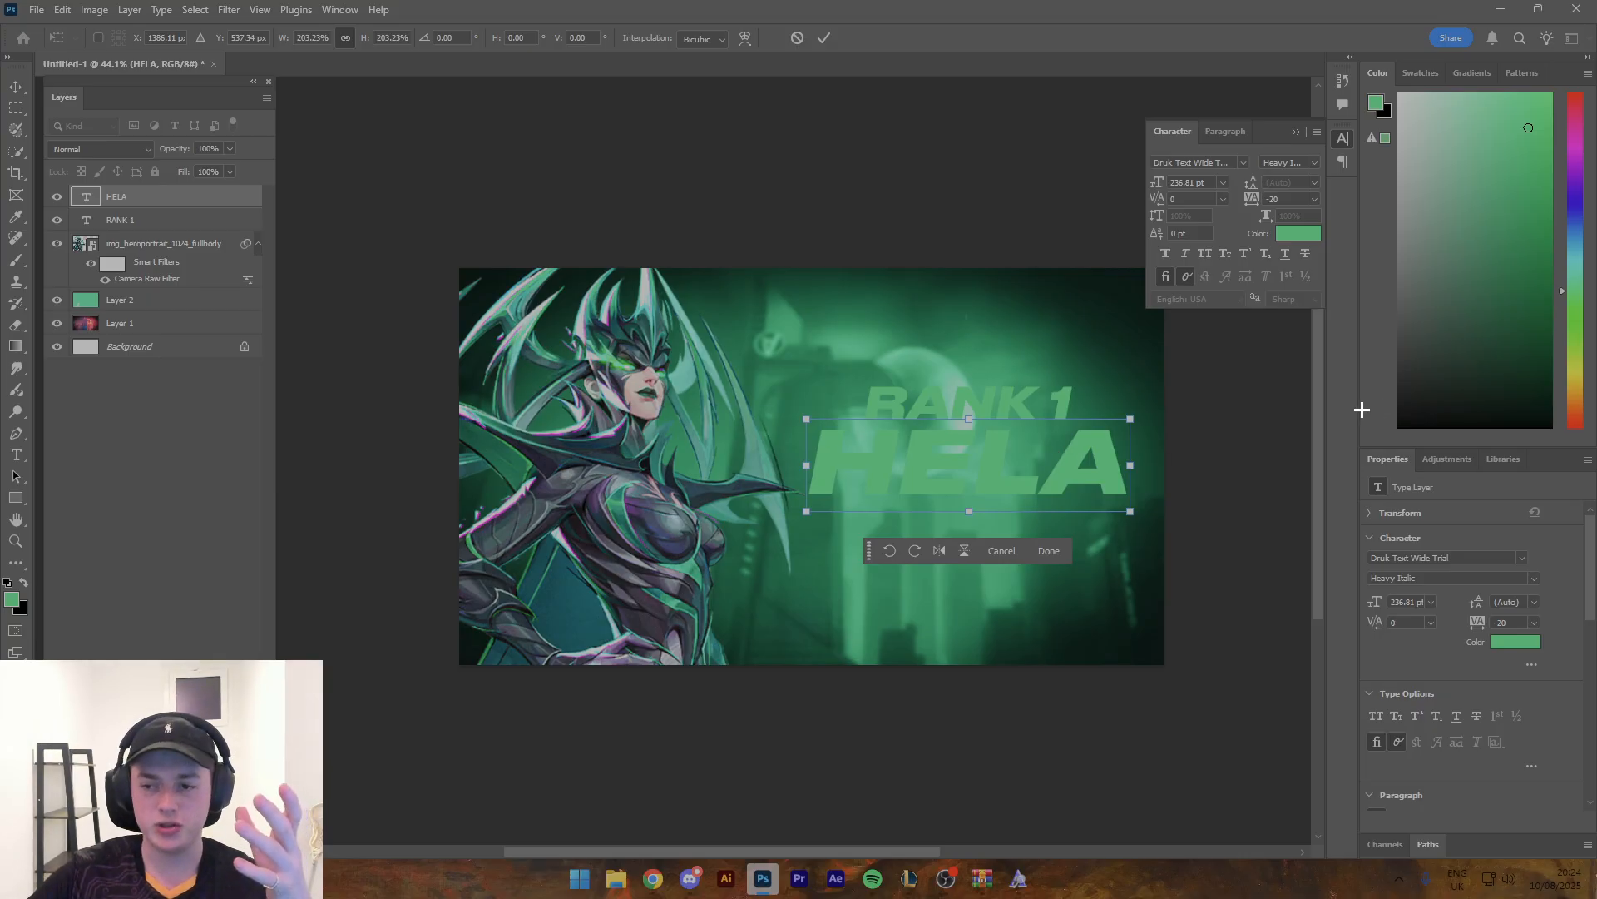
{"action": "left_click", "coordinate": [828, 36]}
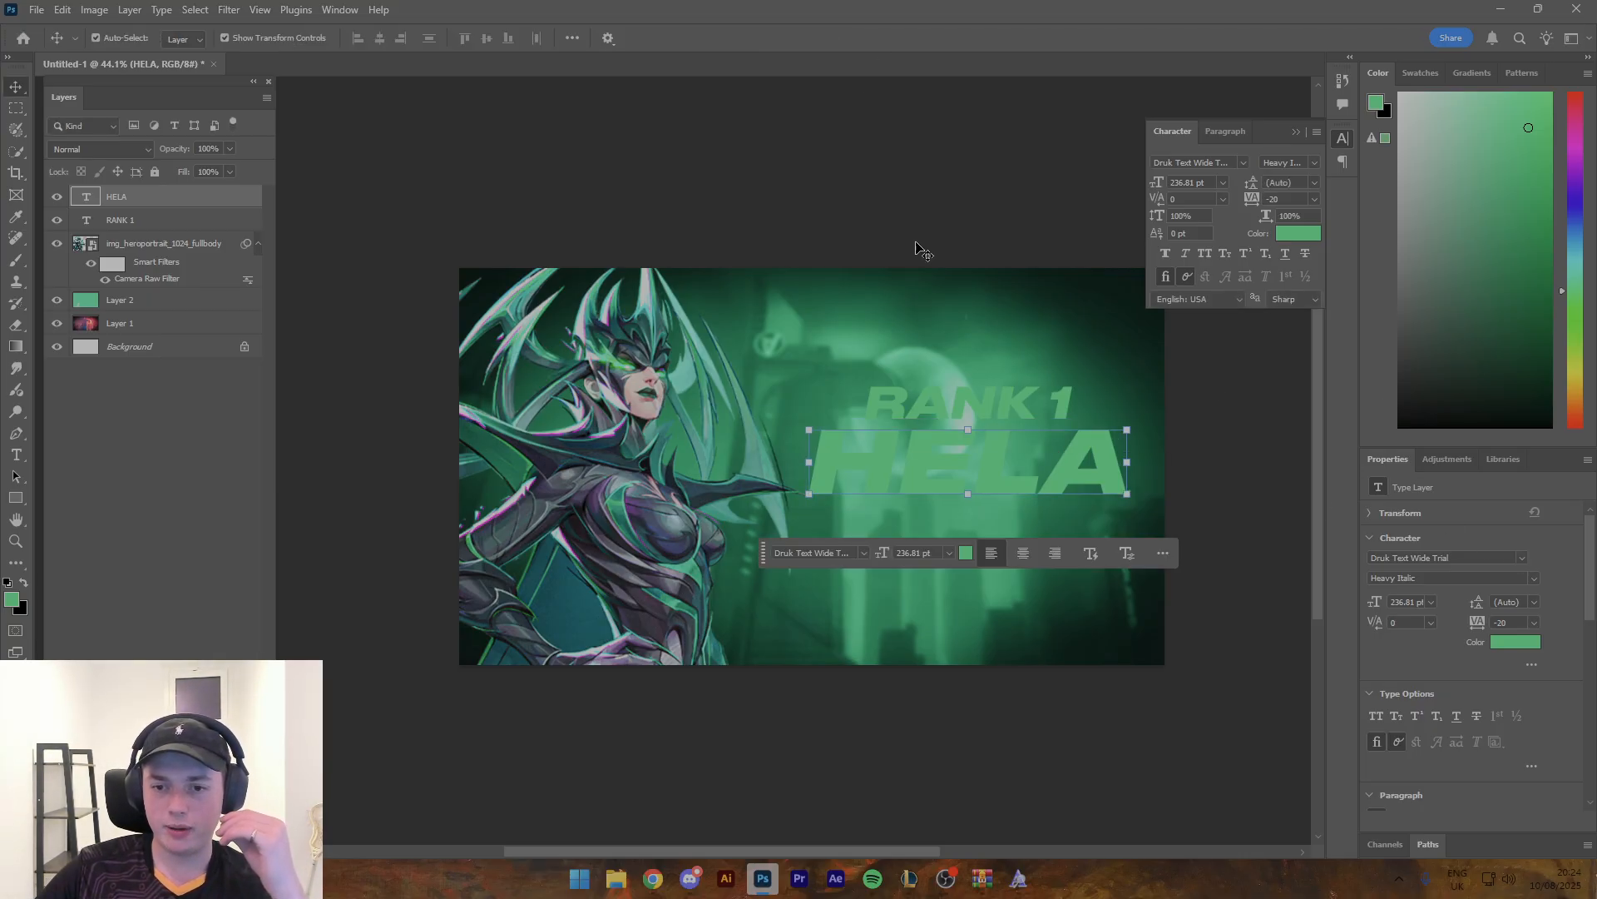
- Preview fonts on the HELA text and set it to Janulus Regular
{"action": "left_click", "coordinate": [1516, 557]}
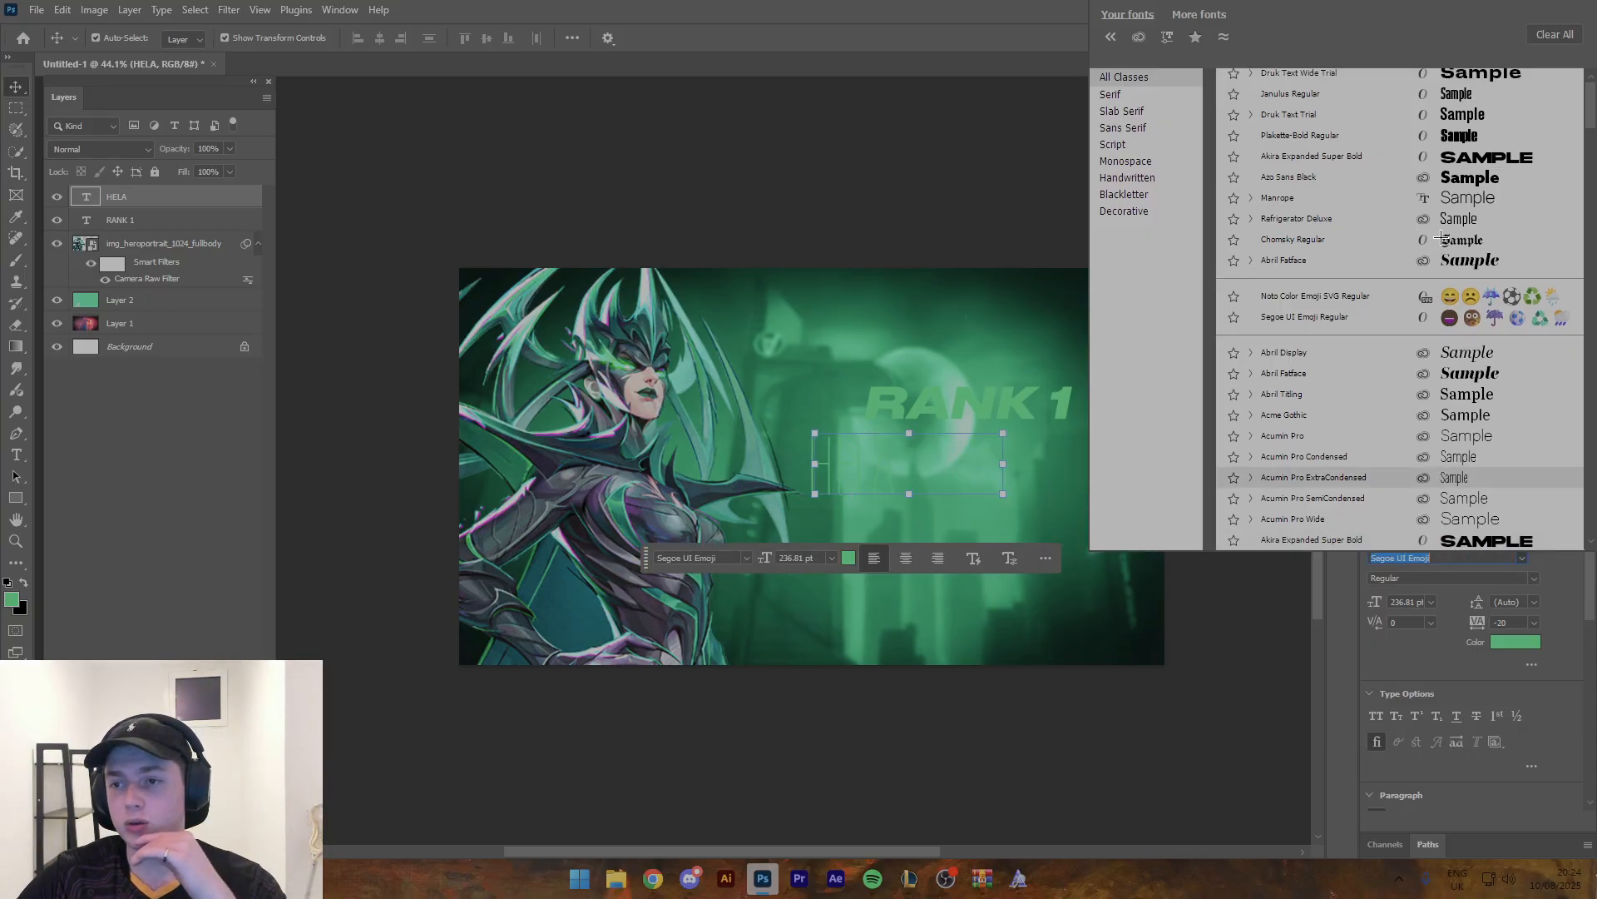
{"action": "scroll", "coordinate": [1441, 239], "scroll_direction": "up", "scroll_amount": 1}
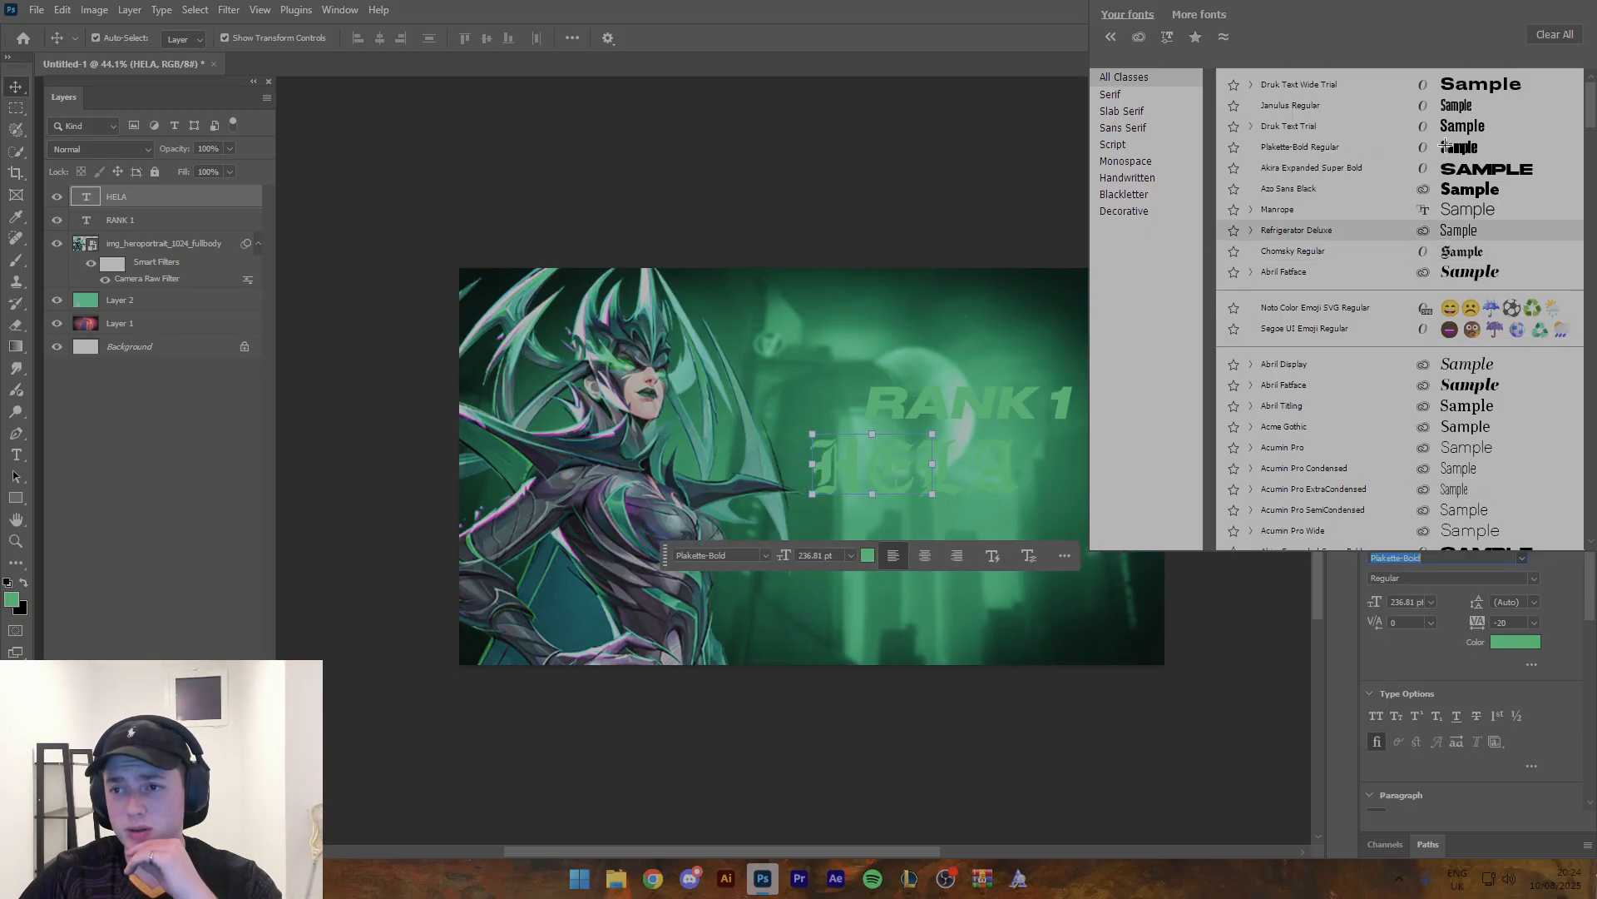
{"action": "left_click", "coordinate": [1447, 100]}
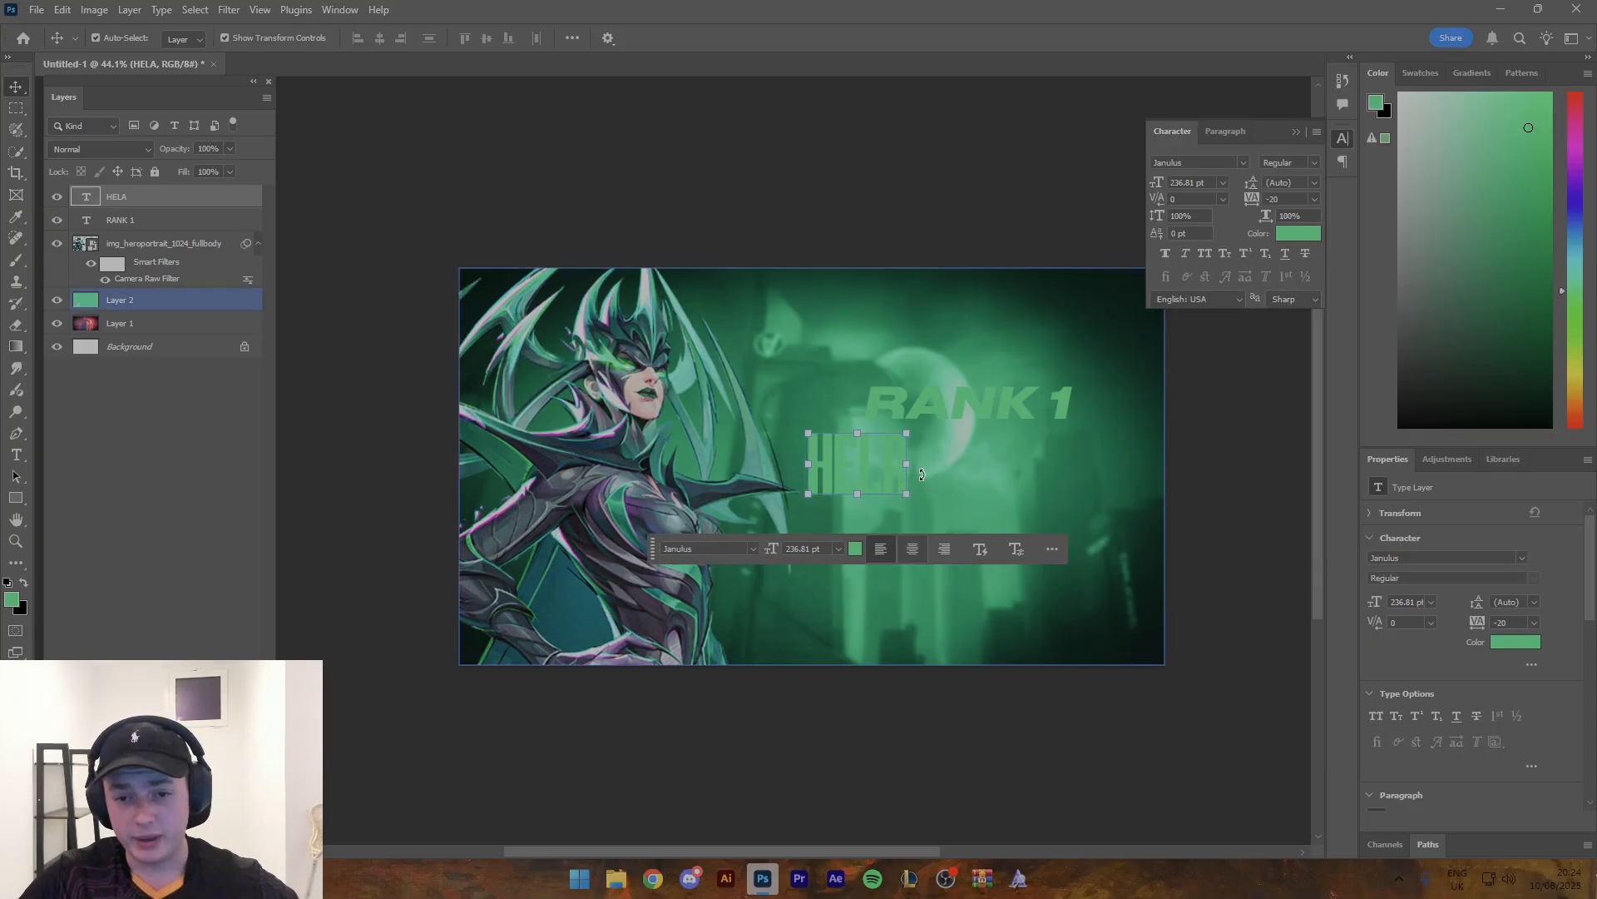
- Stretch the HELA text to about 307% width and 205% height, centred beneath RANK 1, and commit the transform
{"action": "left_click_drag", "start_coordinate": [907, 463], "coordinate": [1059, 484]}
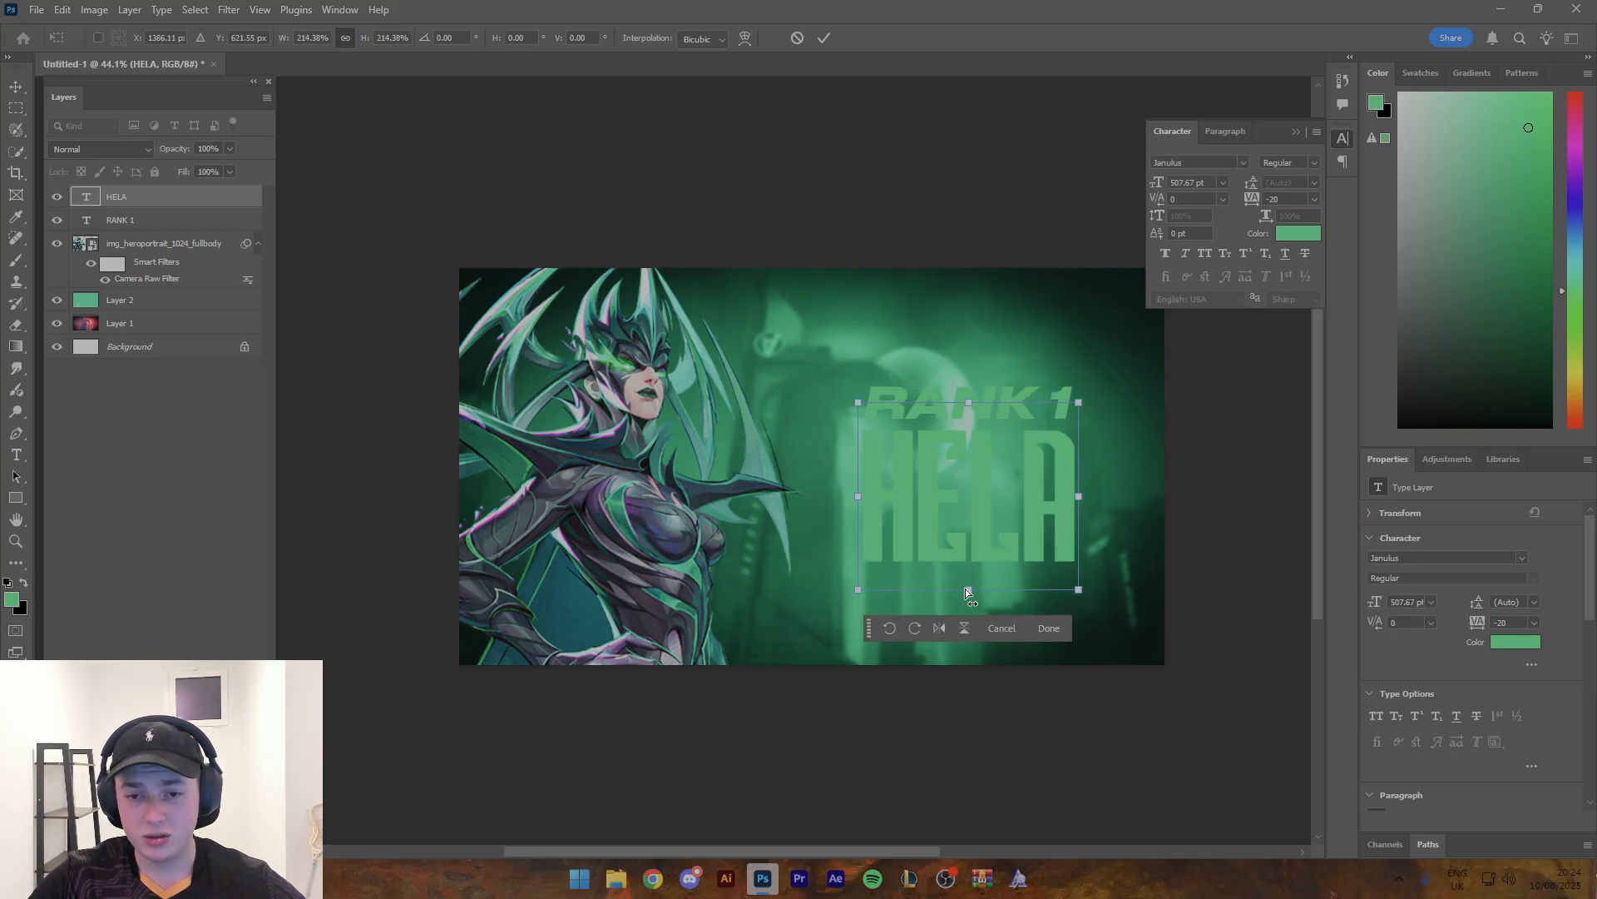
{"action": "left_click_drag", "start_coordinate": [968, 590], "coordinate": [965, 544]}
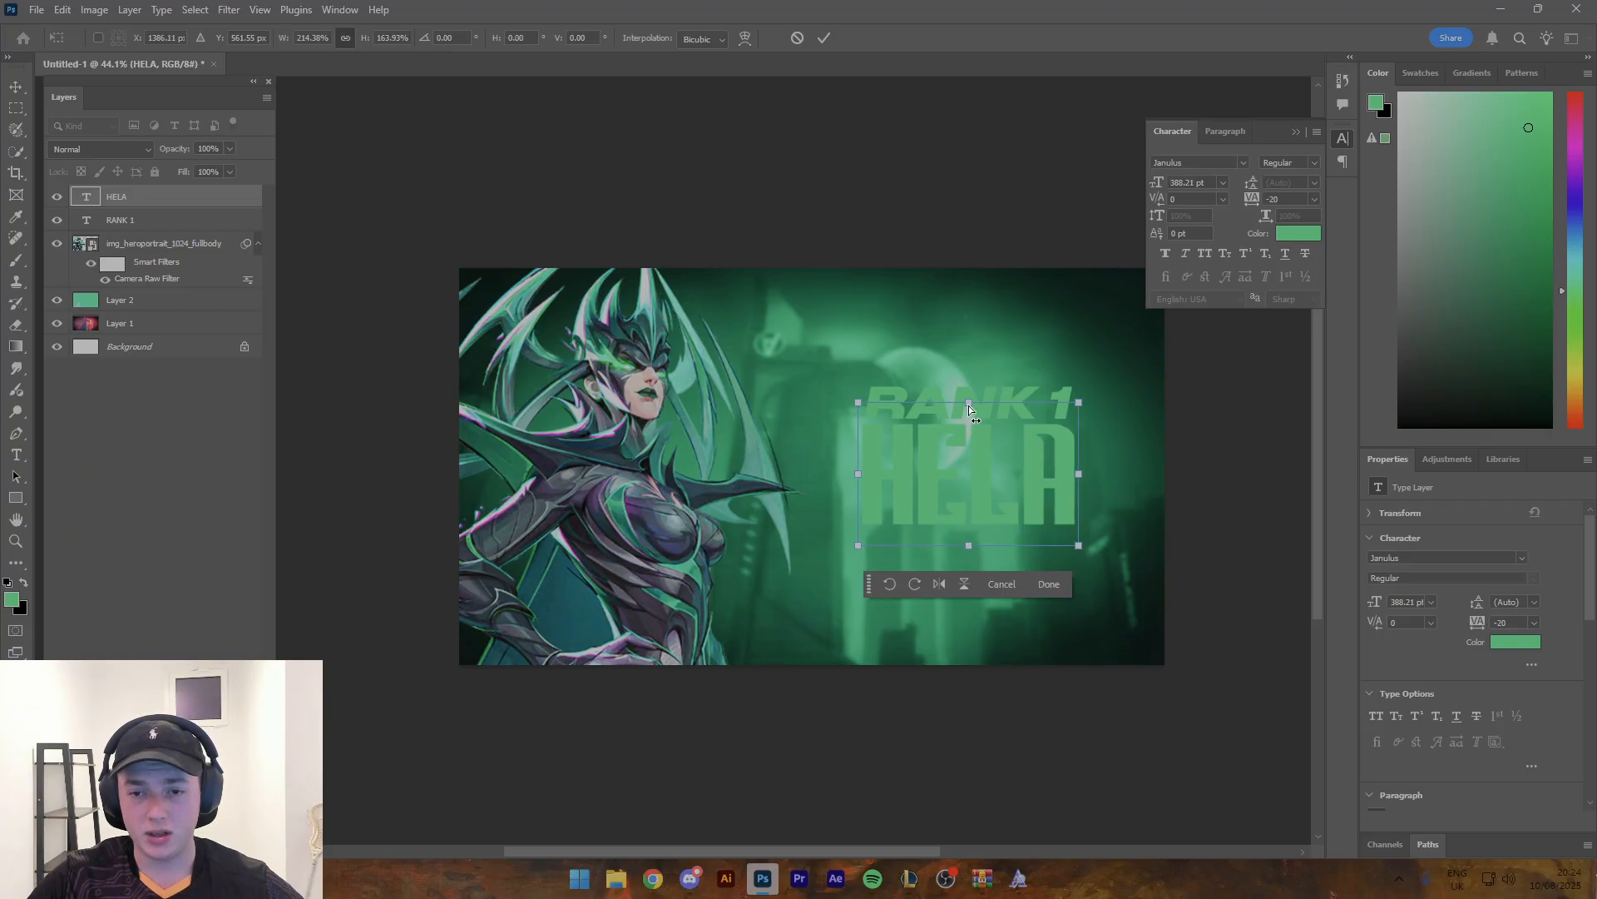
{"action": "left_click_drag", "start_coordinate": [1077, 471], "coordinate": [1154, 474]}
{"action": "mouse_move", "coordinate": [1123, 471]}
{"action": "left_mouse_down"}
{"action": "mouse_move", "coordinate": [1086, 496]}
{"action": "mouse_move", "coordinate": [1127, 498]}
{"action": "left_mouse_up"}
{"action": "left_click_drag", "start_coordinate": [972, 396], "coordinate": [995, 443]}
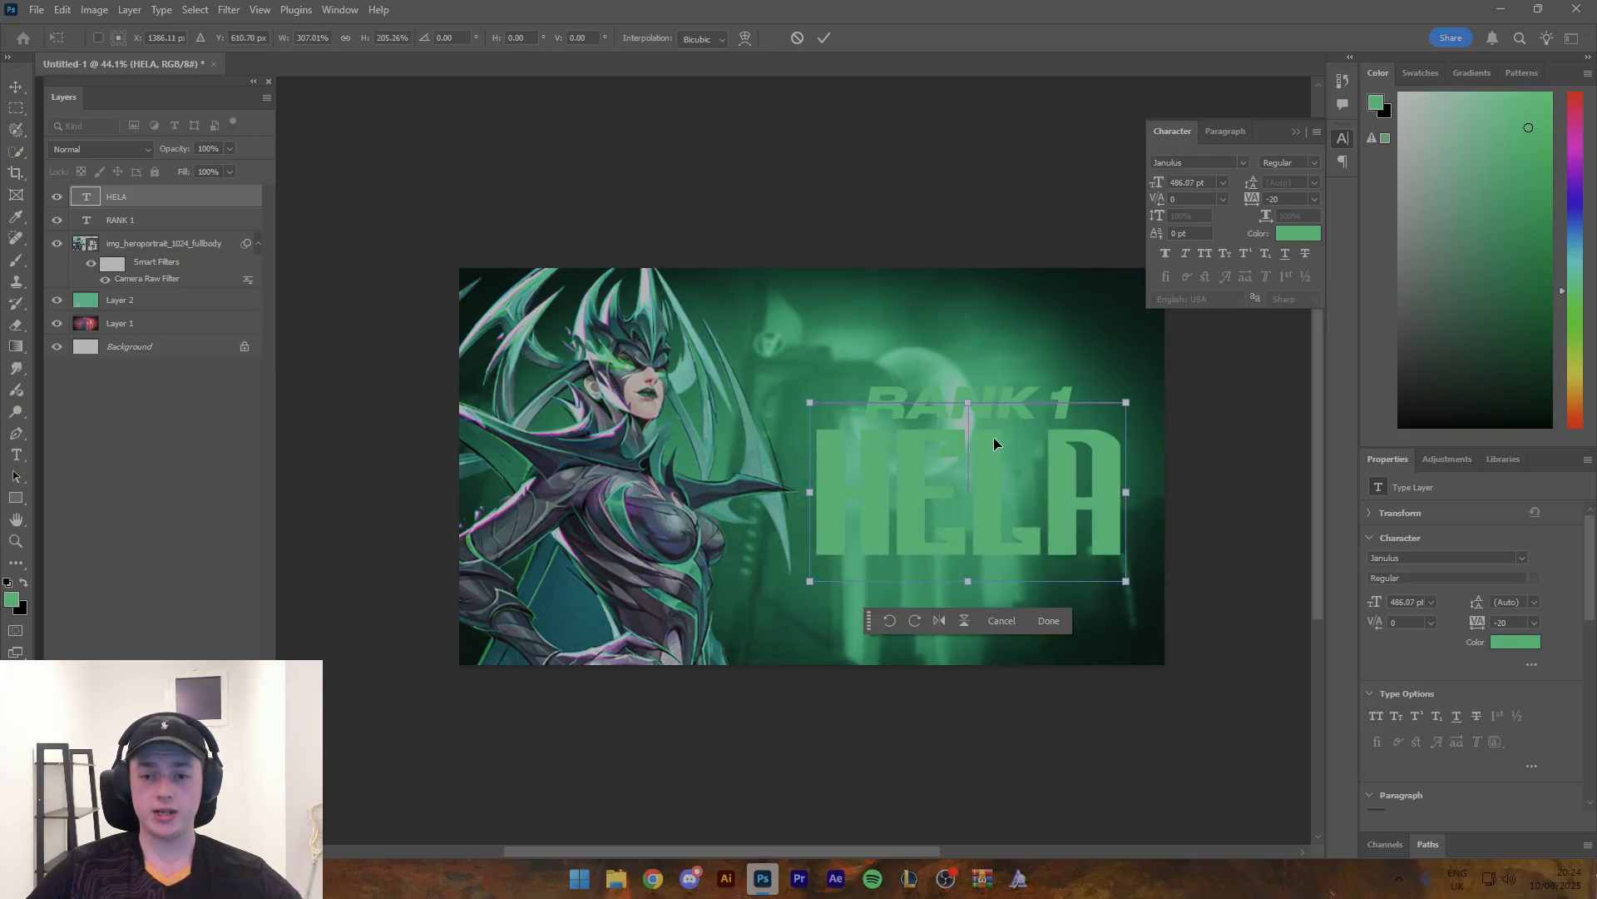
{"action": "left_click", "coordinate": [823, 39]}
{"action": "left_click", "coordinate": [851, 139]}
- Duplicate the RANK 1 text and place the copy directly beneath HELA
{"action": "key", "text": "z"}
{"action": "mouse_move", "coordinate": [940, 181]}
{"action": "left_mouse_down"}
{"action": "mouse_move", "coordinate": [906, 181]}
{"action": "mouse_move", "coordinate": [932, 183]}
{"action": "left_mouse_up"}
{"action": "key", "text": "v"}
{"action": "left_click_drag", "start_coordinate": [960, 403], "coordinate": [959, 401]}
{"action": "key", "text": "z"}
{"action": "mouse_move", "coordinate": [1021, 333]}
{"action": "left_mouse_down"}
{"action": "mouse_move", "coordinate": [988, 328]}
{"action": "mouse_move", "coordinate": [1013, 331]}
{"action": "left_mouse_up"}
{"action": "key", "text": "v"}
{"action": "left_click_drag", "start_coordinate": [991, 401], "coordinate": [990, 537]}
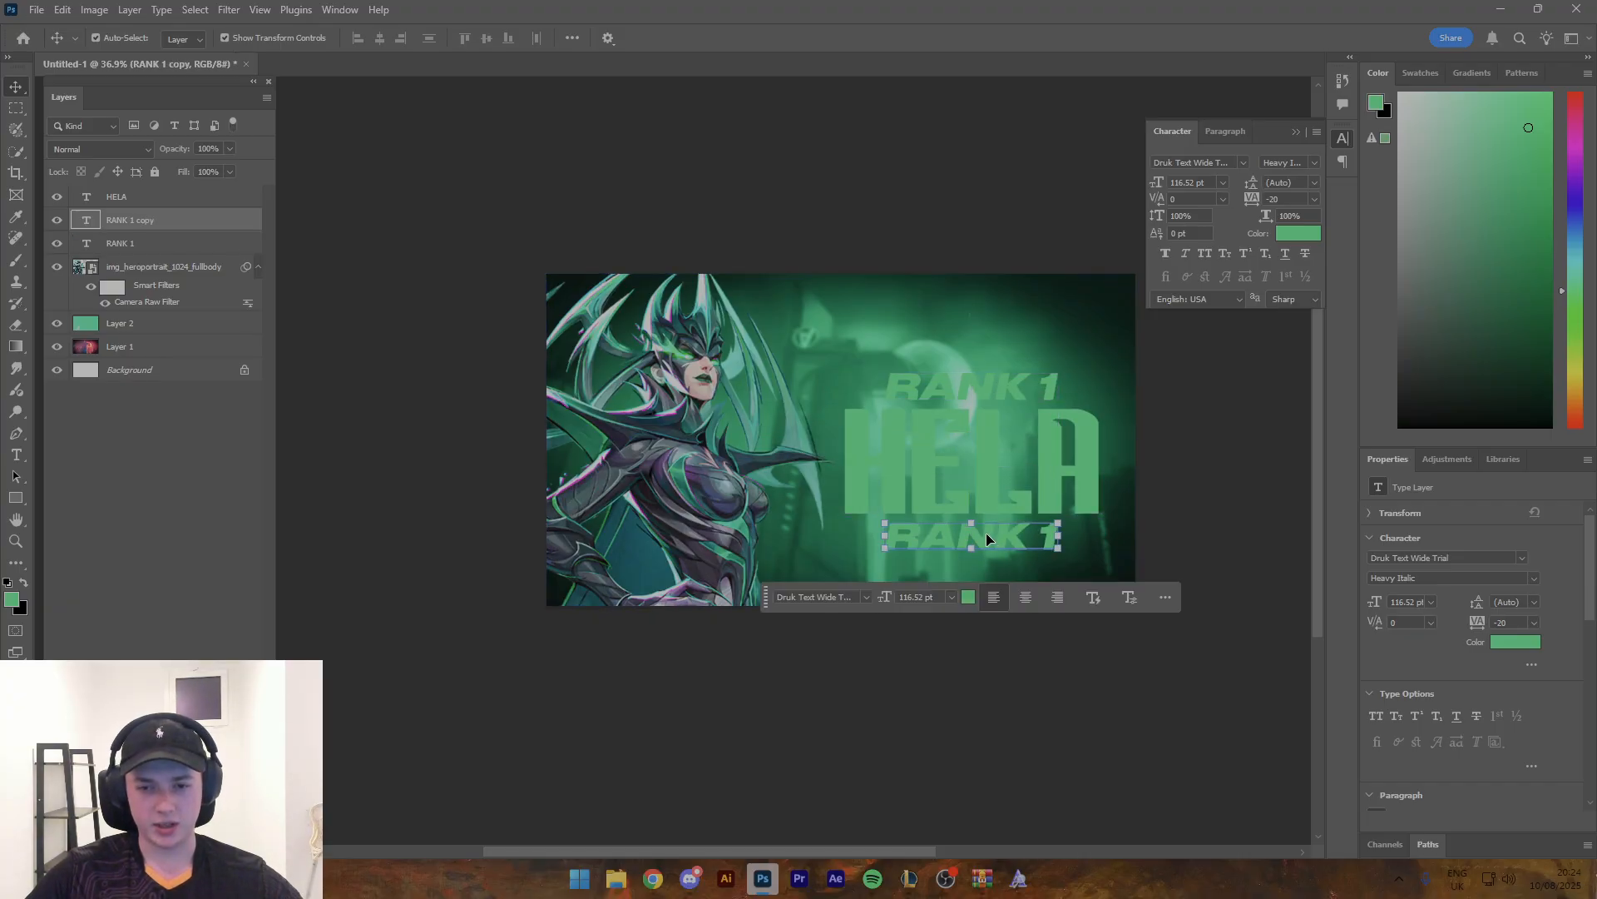
- Change the lower RANK 1 copy to read GLOBAL and centre it under HELA
{"action": "double_click", "coordinate": [986, 532]}
{"action": "type", "text": "GLOB"}
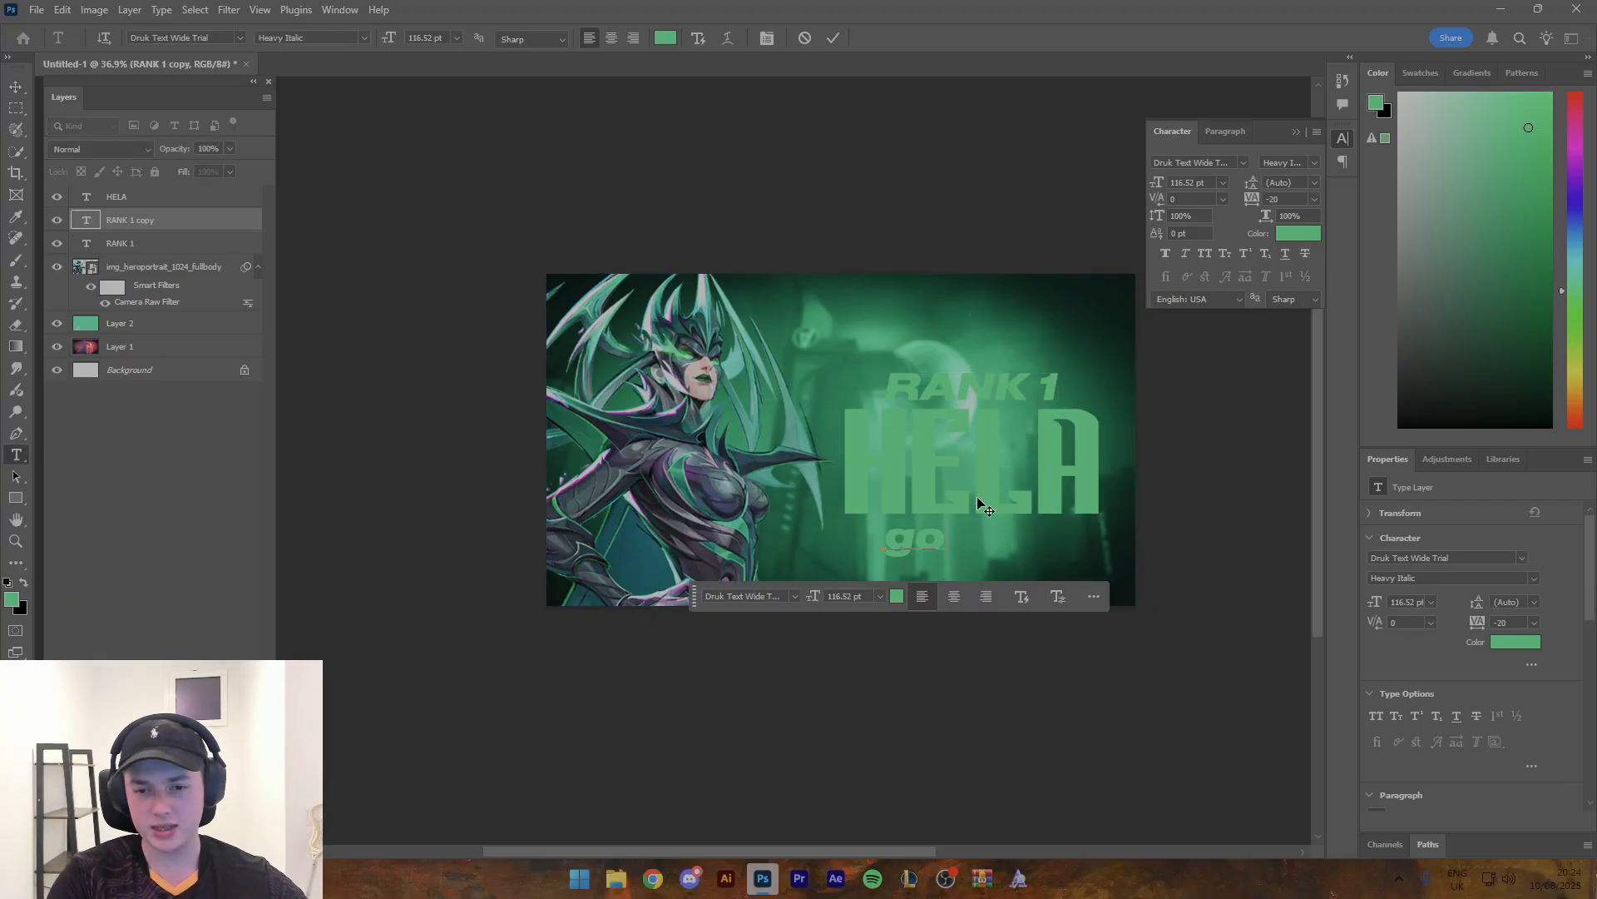
{"action": "type", "text": "AL"}
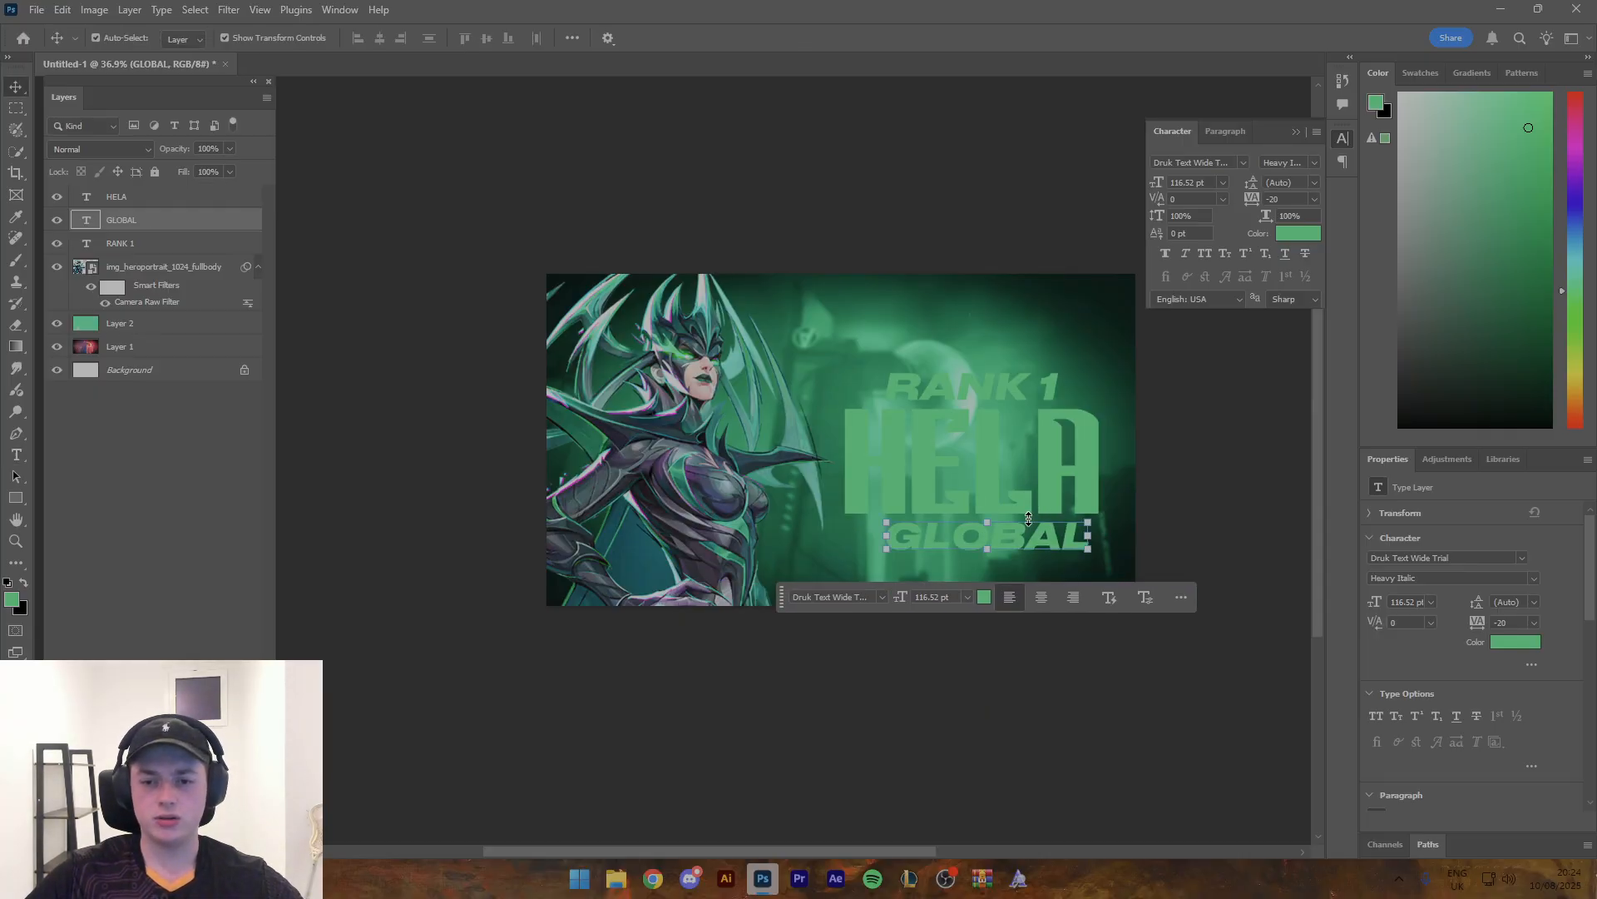
{"action": "key", "text": "ctrl+Return"}
{"action": "key", "text": "v"}
{"action": "left_click_drag", "start_coordinate": [1016, 546], "coordinate": [997, 546]}
- Select the RANK 1, HELA and GLOBAL text layers together and move them slightly up and towards the character
{"action": "mouse_move", "coordinate": [1086, 415]}
{"action": "left_mouse_down"}
{"action": "mouse_move", "coordinate": [1016, 415]}
{"action": "mouse_move", "coordinate": [1093, 420]}
{"action": "left_mouse_up"}
{"action": "left_click", "coordinate": [992, 475], "text": "shift"}
{"action": "left_click", "coordinate": [984, 388], "text": "shift"}
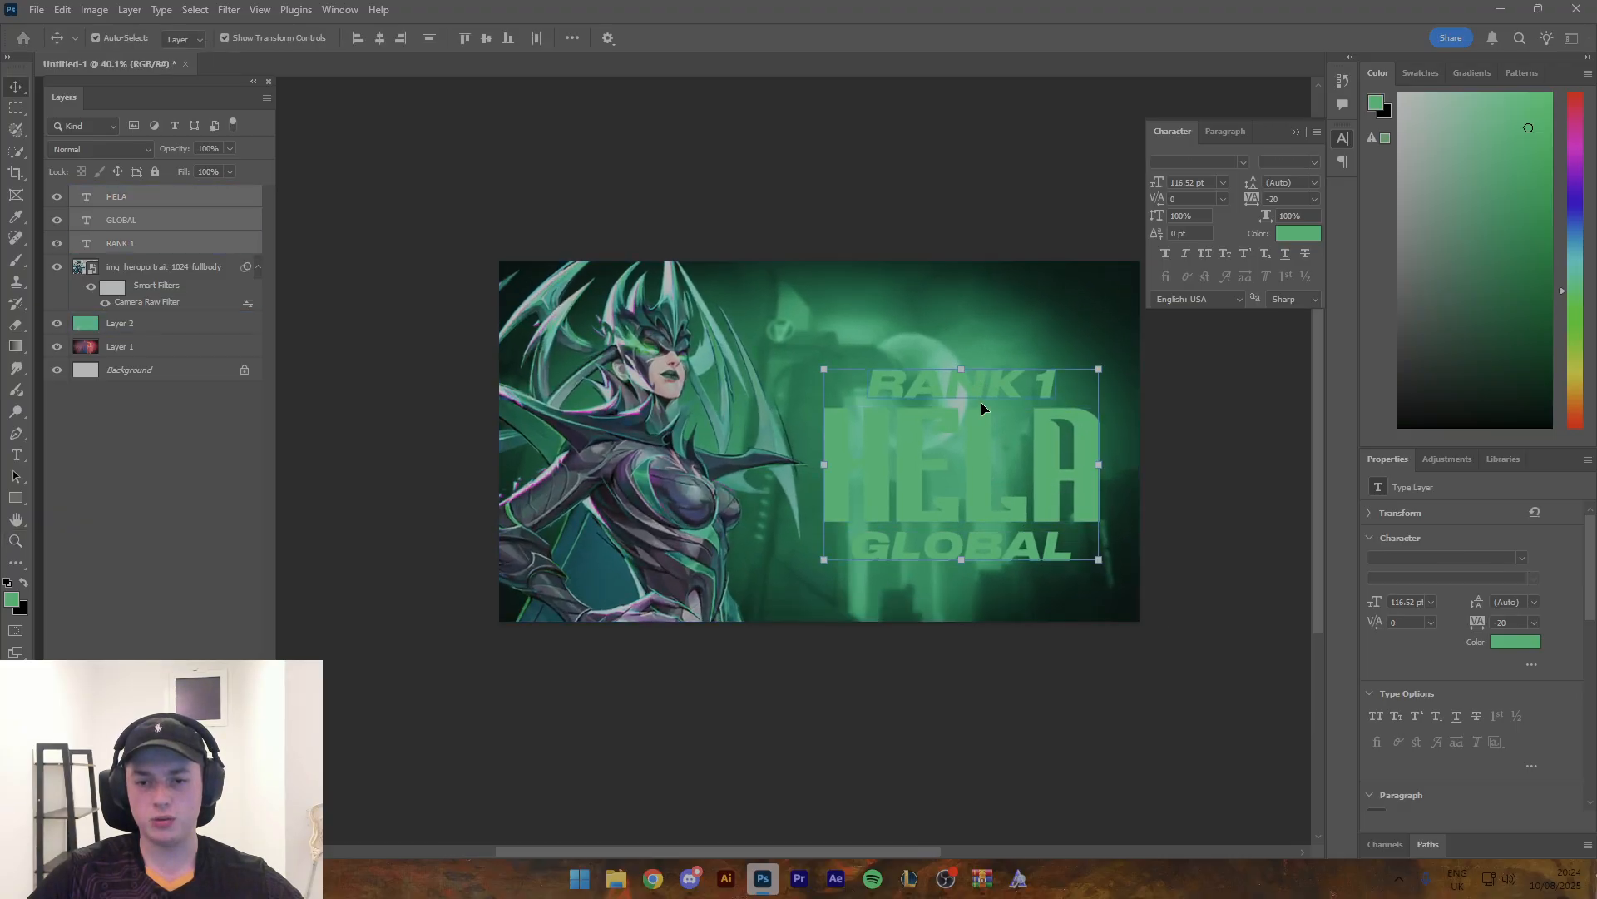
{"action": "left_click_drag", "start_coordinate": [984, 444], "coordinate": [971, 419]}
{"action": "left_click", "coordinate": [901, 155]}
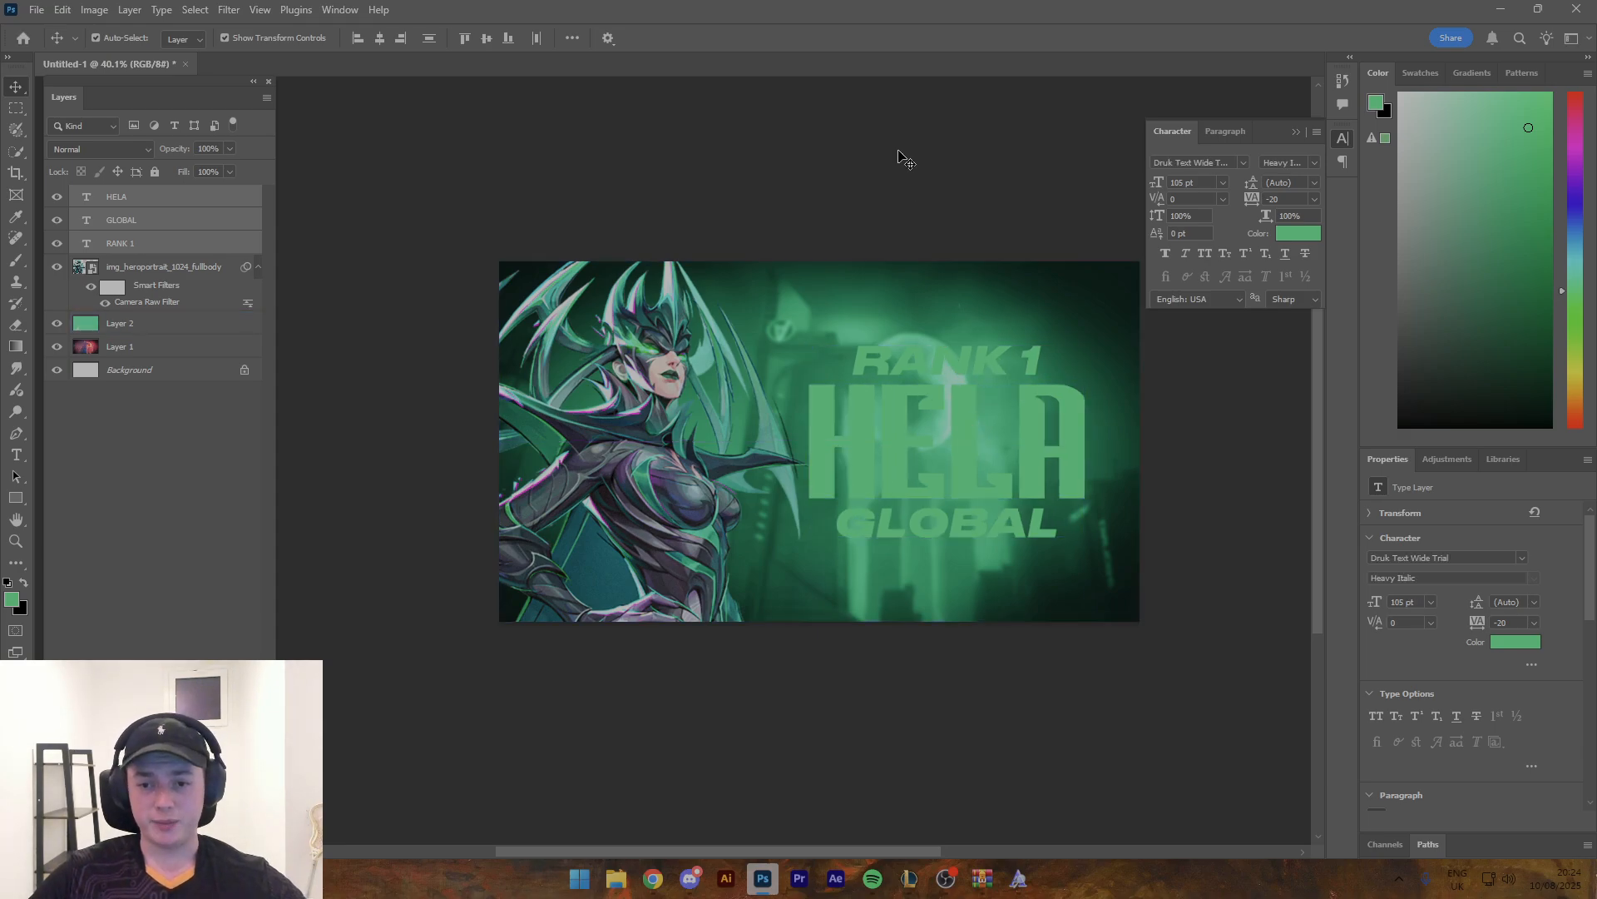
{"action": "key", "text": "z"}
{"action": "left_click_drag", "start_coordinate": [928, 280], "coordinate": [901, 271]}
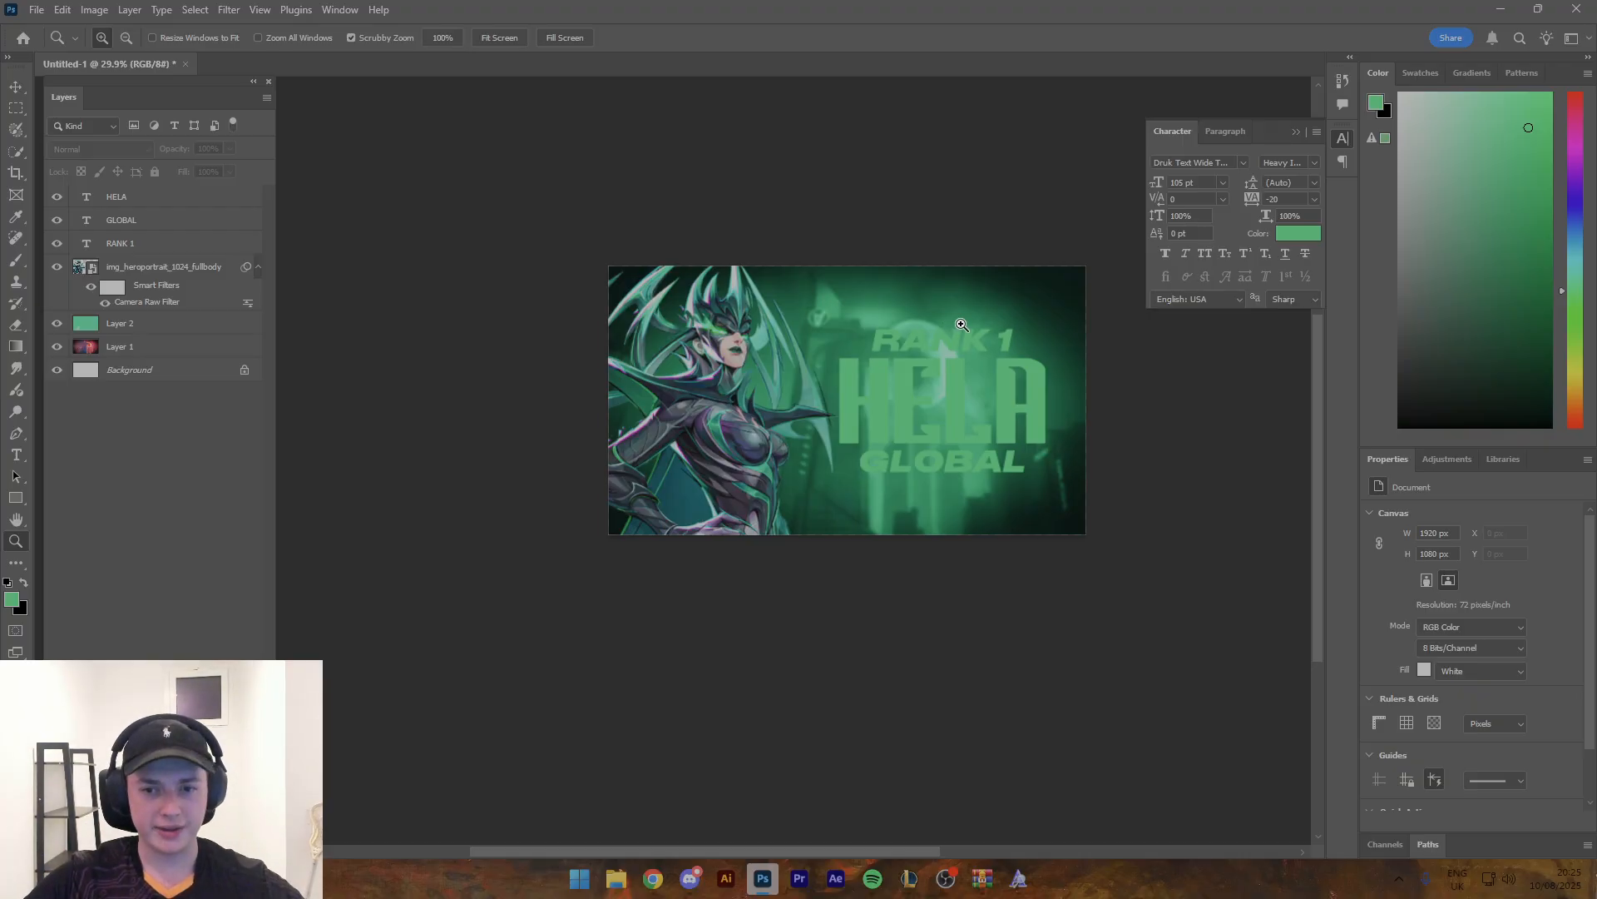
- Apply the saved light-grey style preset with inner glow, gradient overlay and drop shadow to the RANK 1 text layer
{"action": "left_click_drag", "start_coordinate": [961, 324], "coordinate": [984, 332]}
{"action": "key", "text": "v"}
{"action": "left_click", "coordinate": [984, 341]}
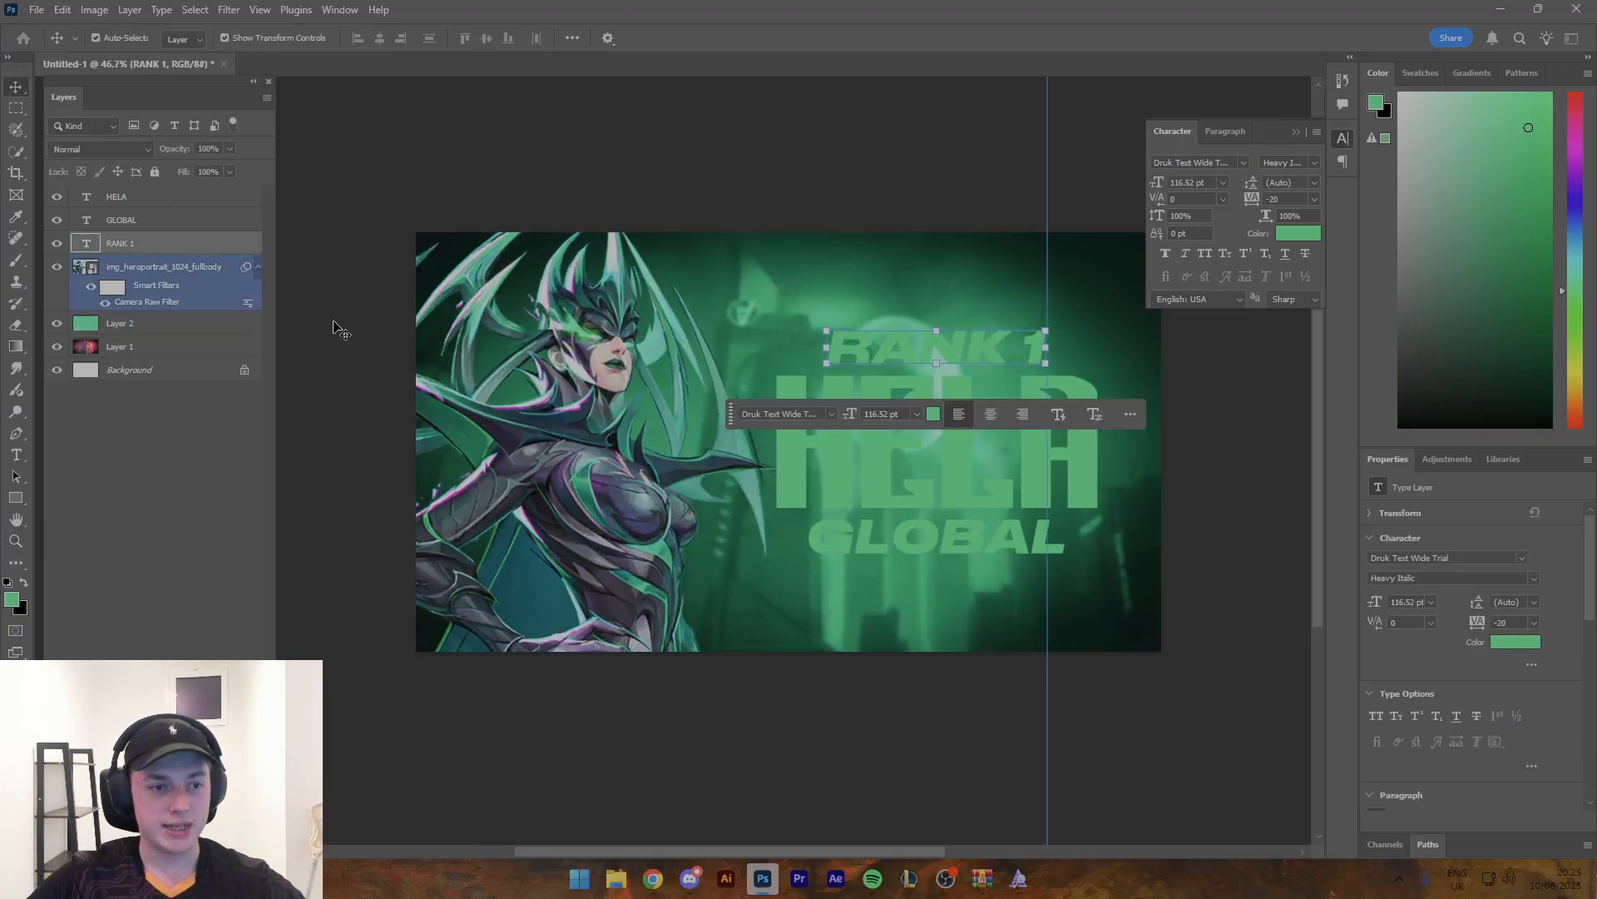
{"action": "left_click", "coordinate": [248, 244]}
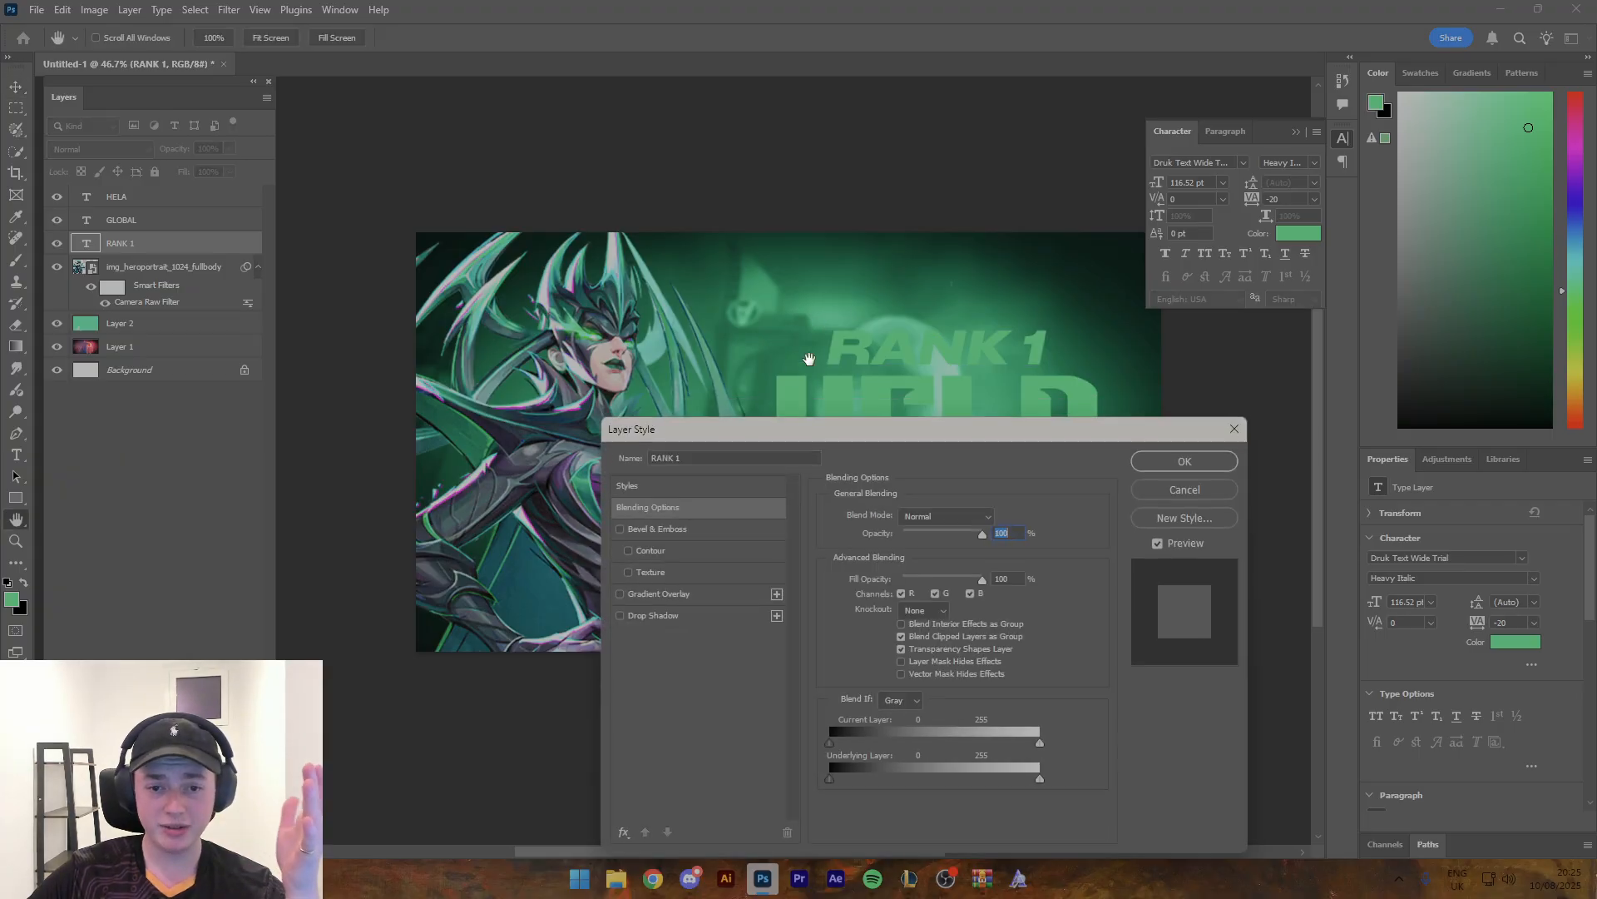
{"action": "left_click", "coordinate": [668, 482]}
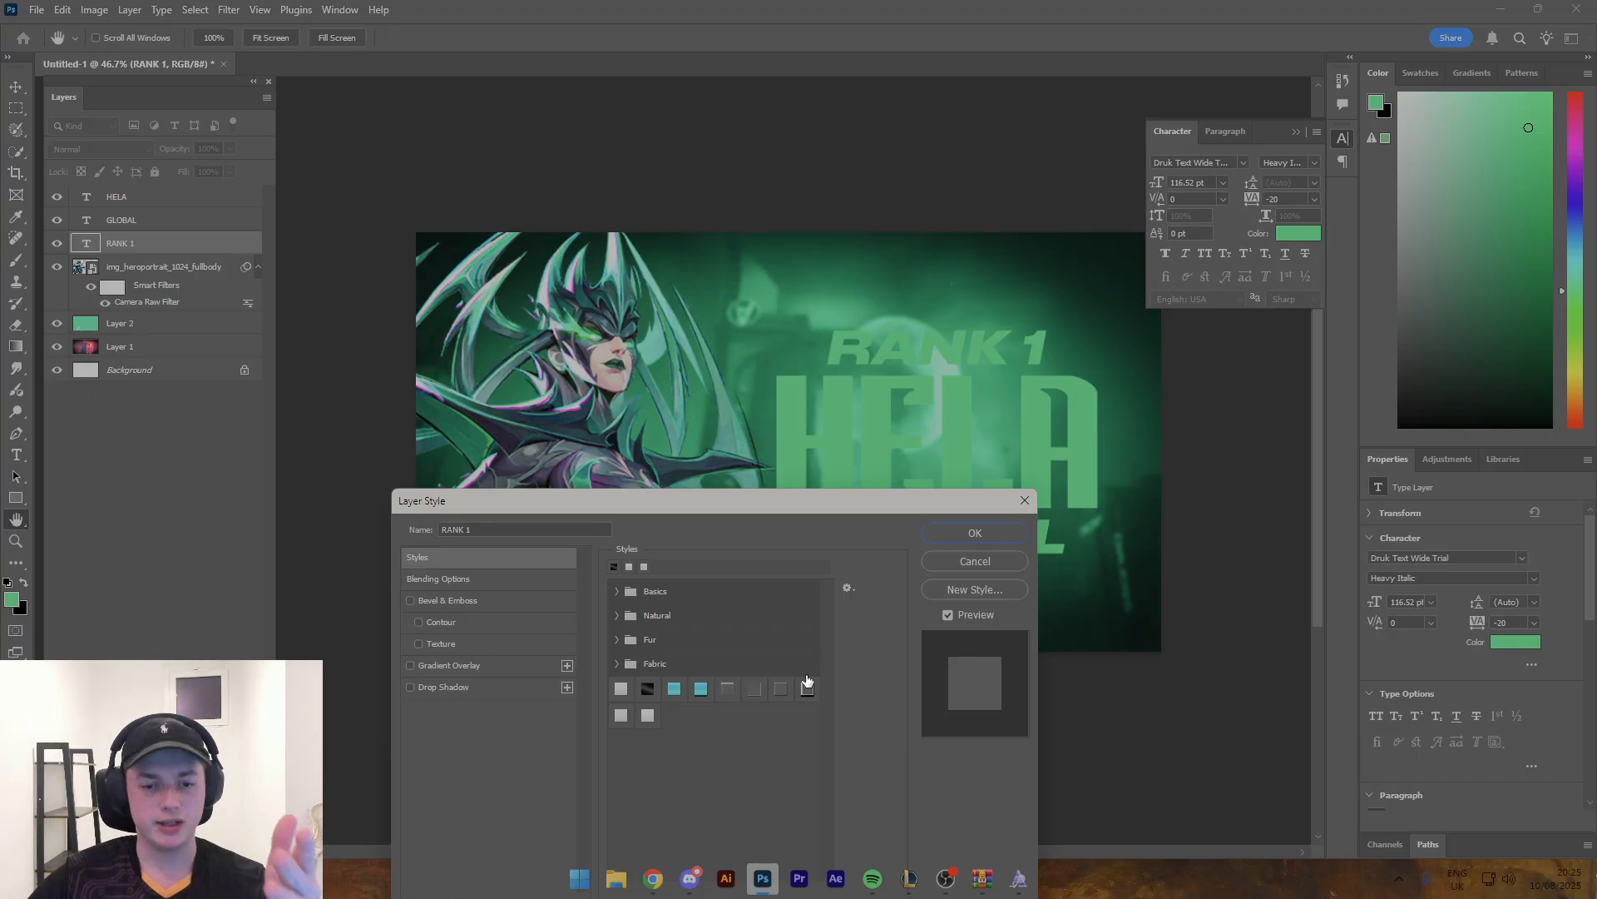
{"action": "left_click", "coordinate": [639, 716]}
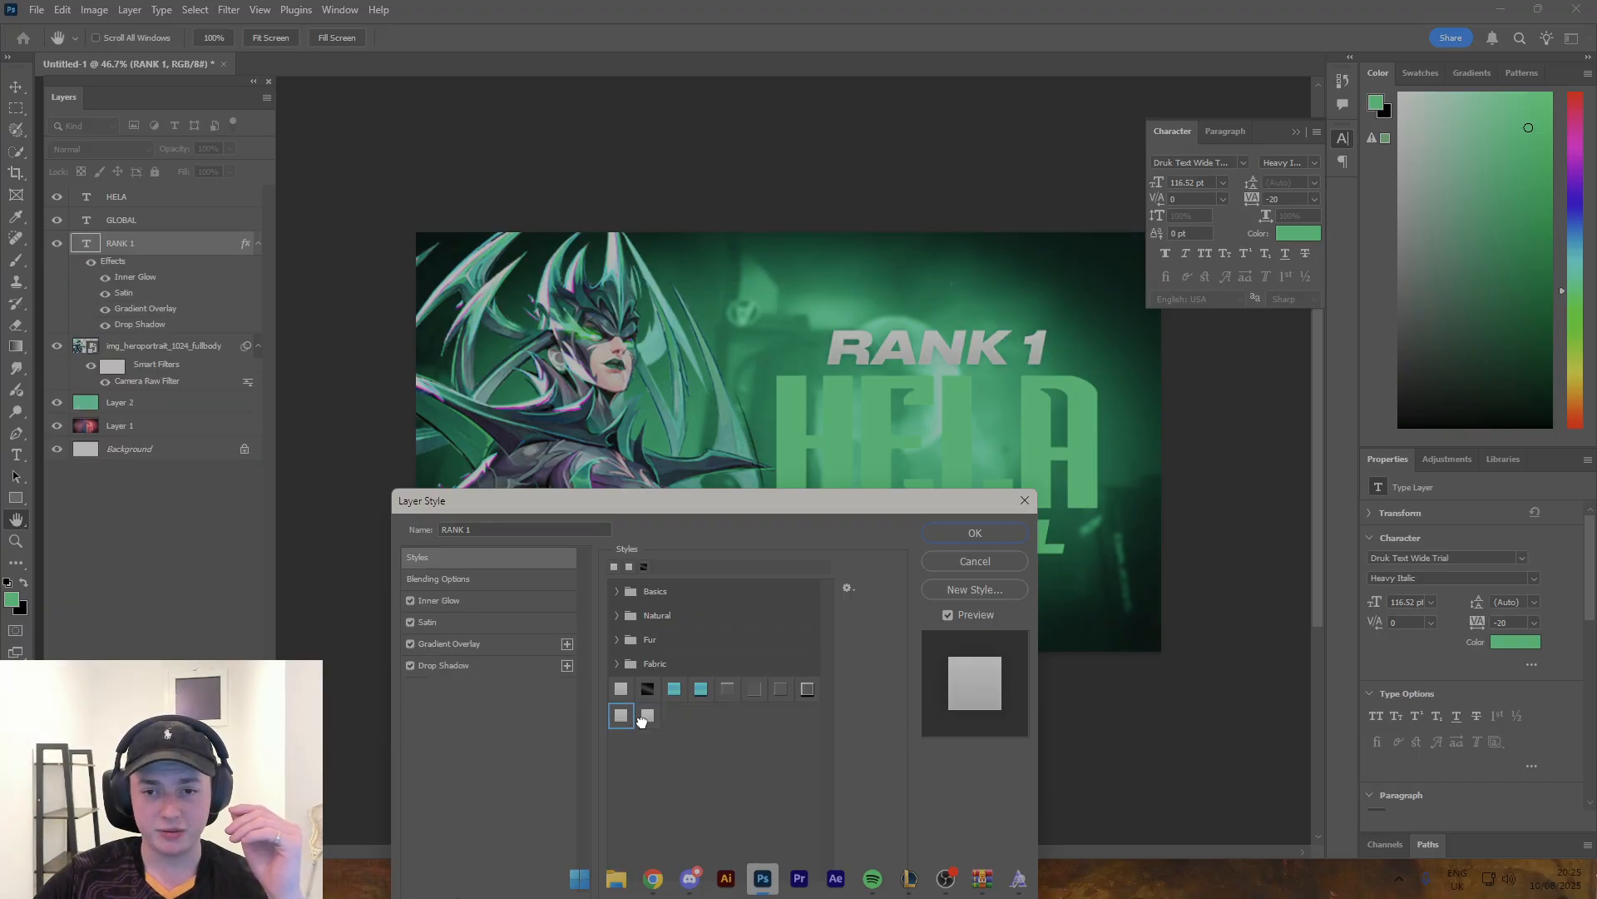
{"action": "left_click", "coordinate": [620, 716]}
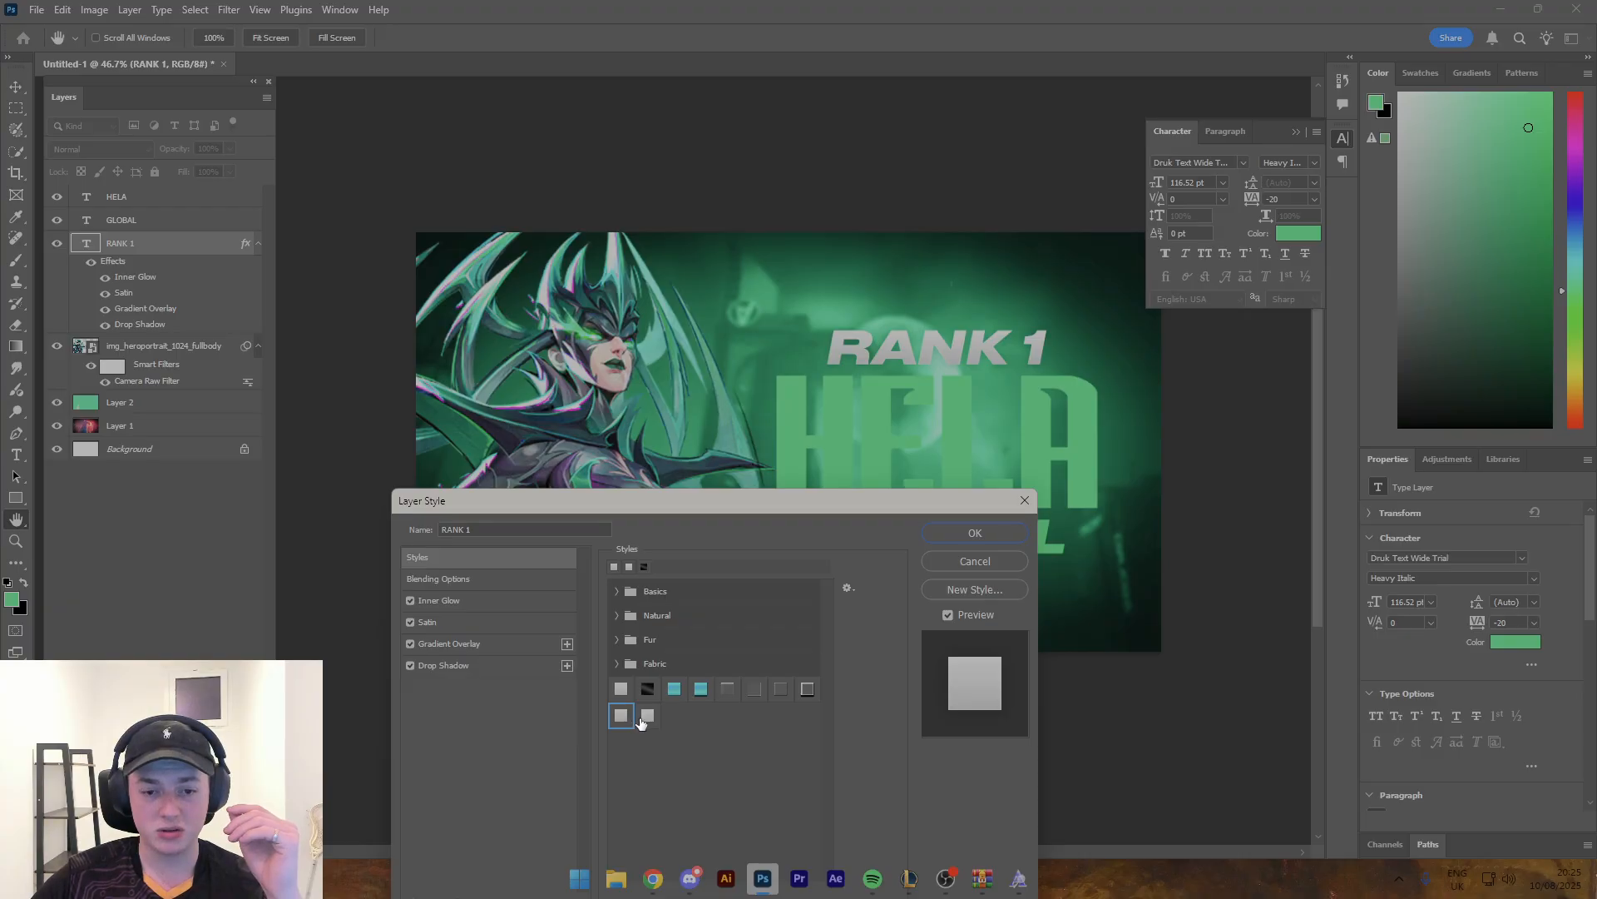
{"action": "left_click", "coordinate": [646, 717]}
{"action": "left_click_drag", "start_coordinate": [832, 503], "coordinate": [1081, 379]}
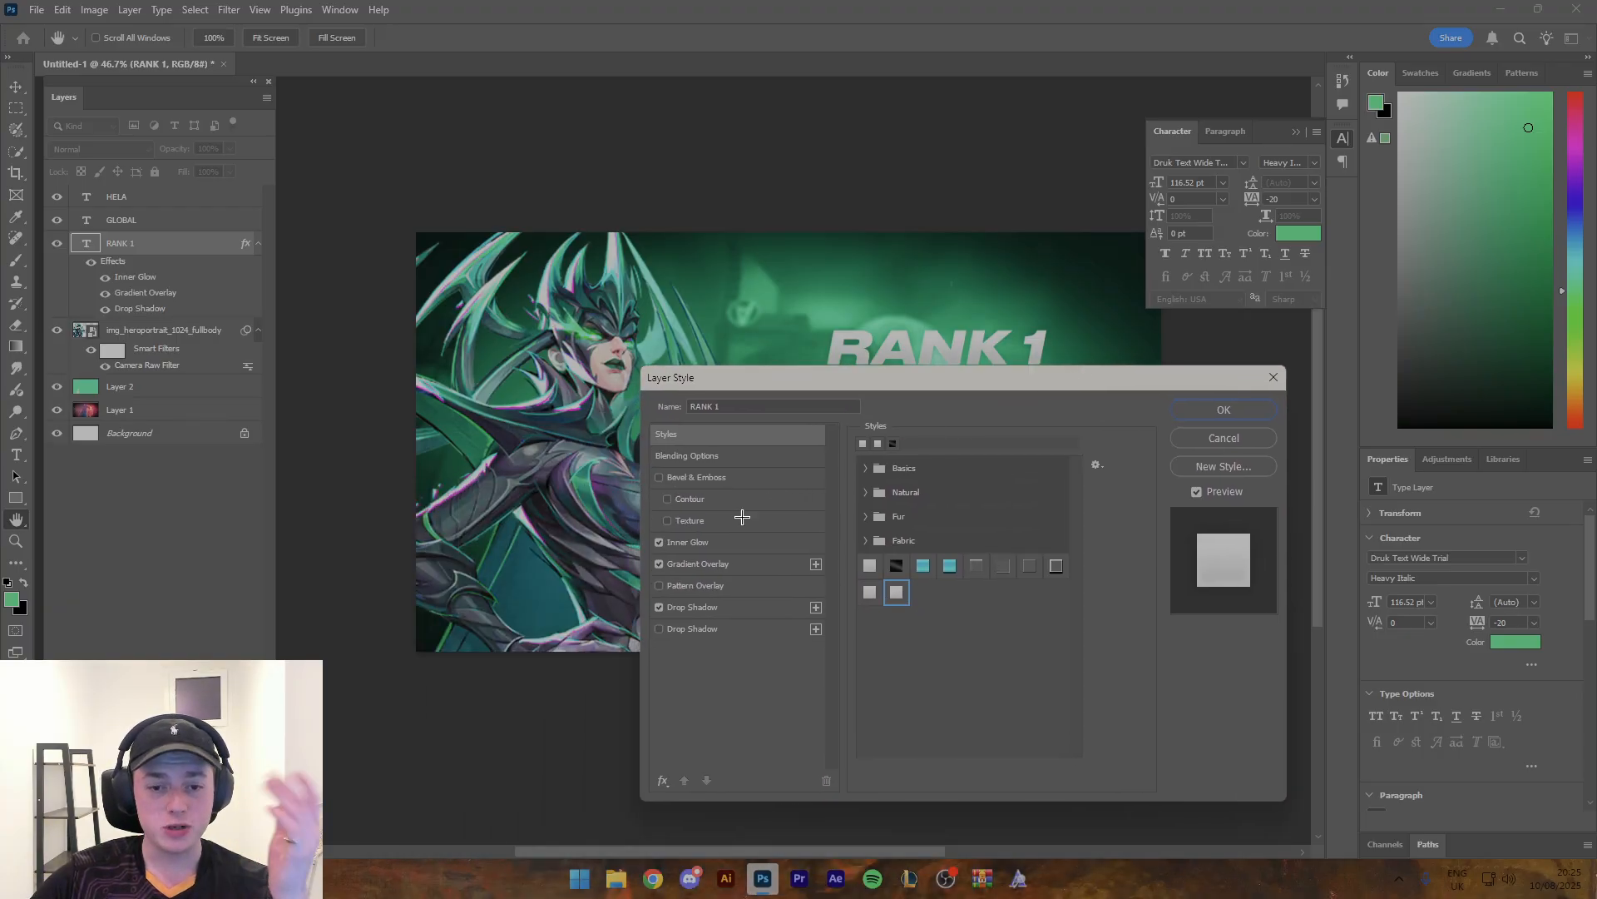
- Review the inner glow, gradient overlay and drop shadow settings of the RANK 1 style and accept it
{"action": "left_click", "coordinate": [727, 542]}
{"action": "left_click_drag", "start_coordinate": [972, 379], "coordinate": [935, 399]}
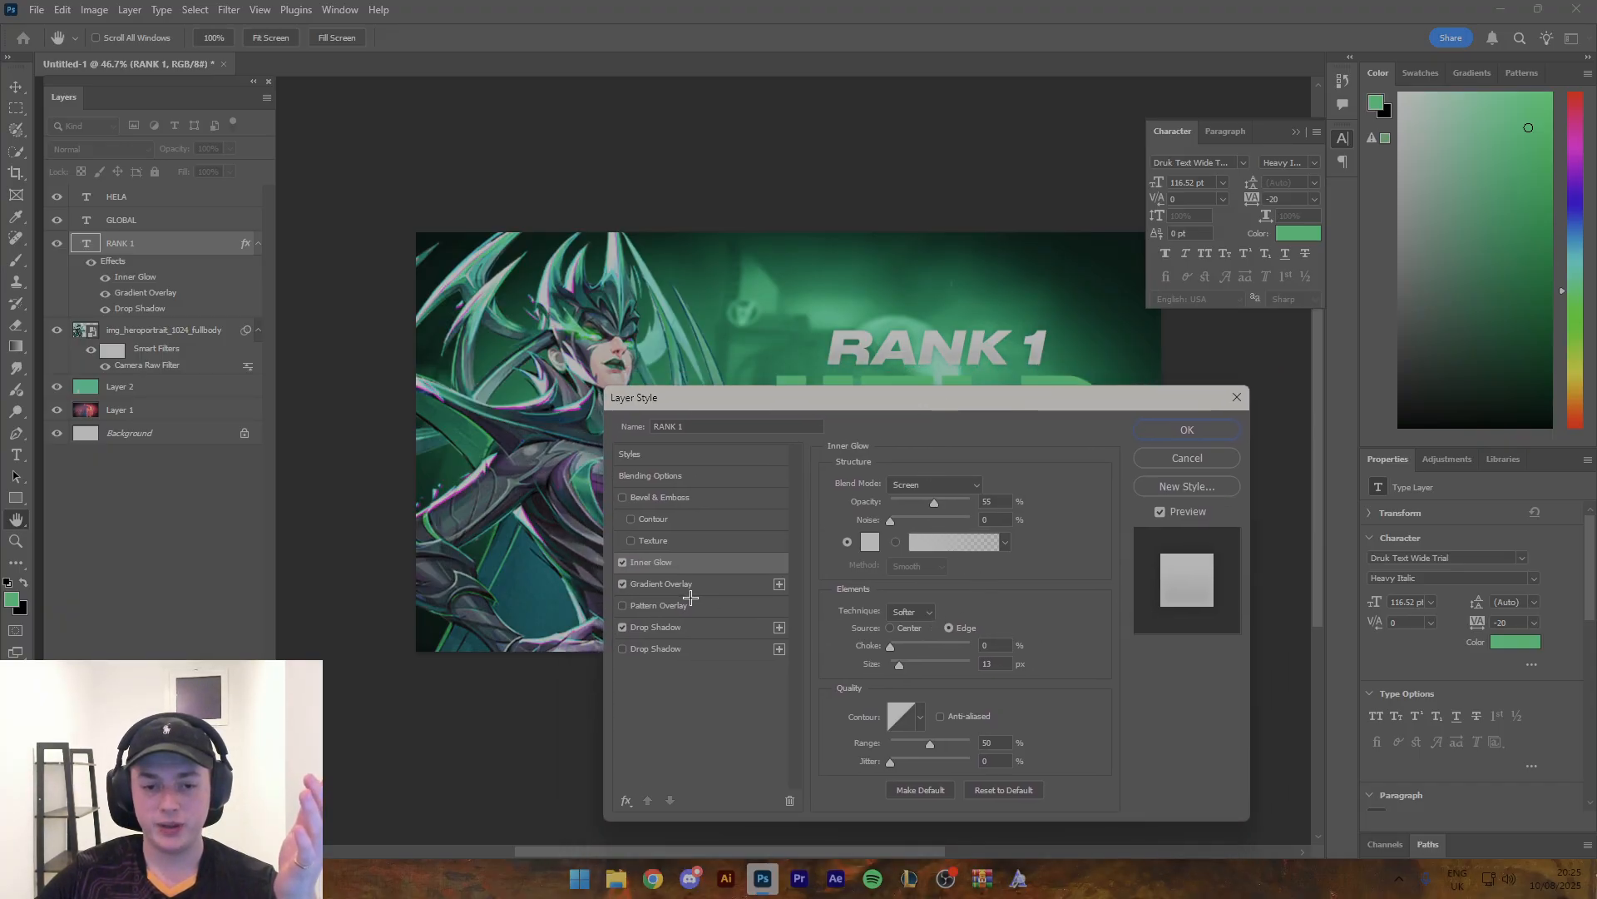
{"action": "left_click", "coordinate": [681, 584]}
{"action": "left_click", "coordinate": [922, 528]}
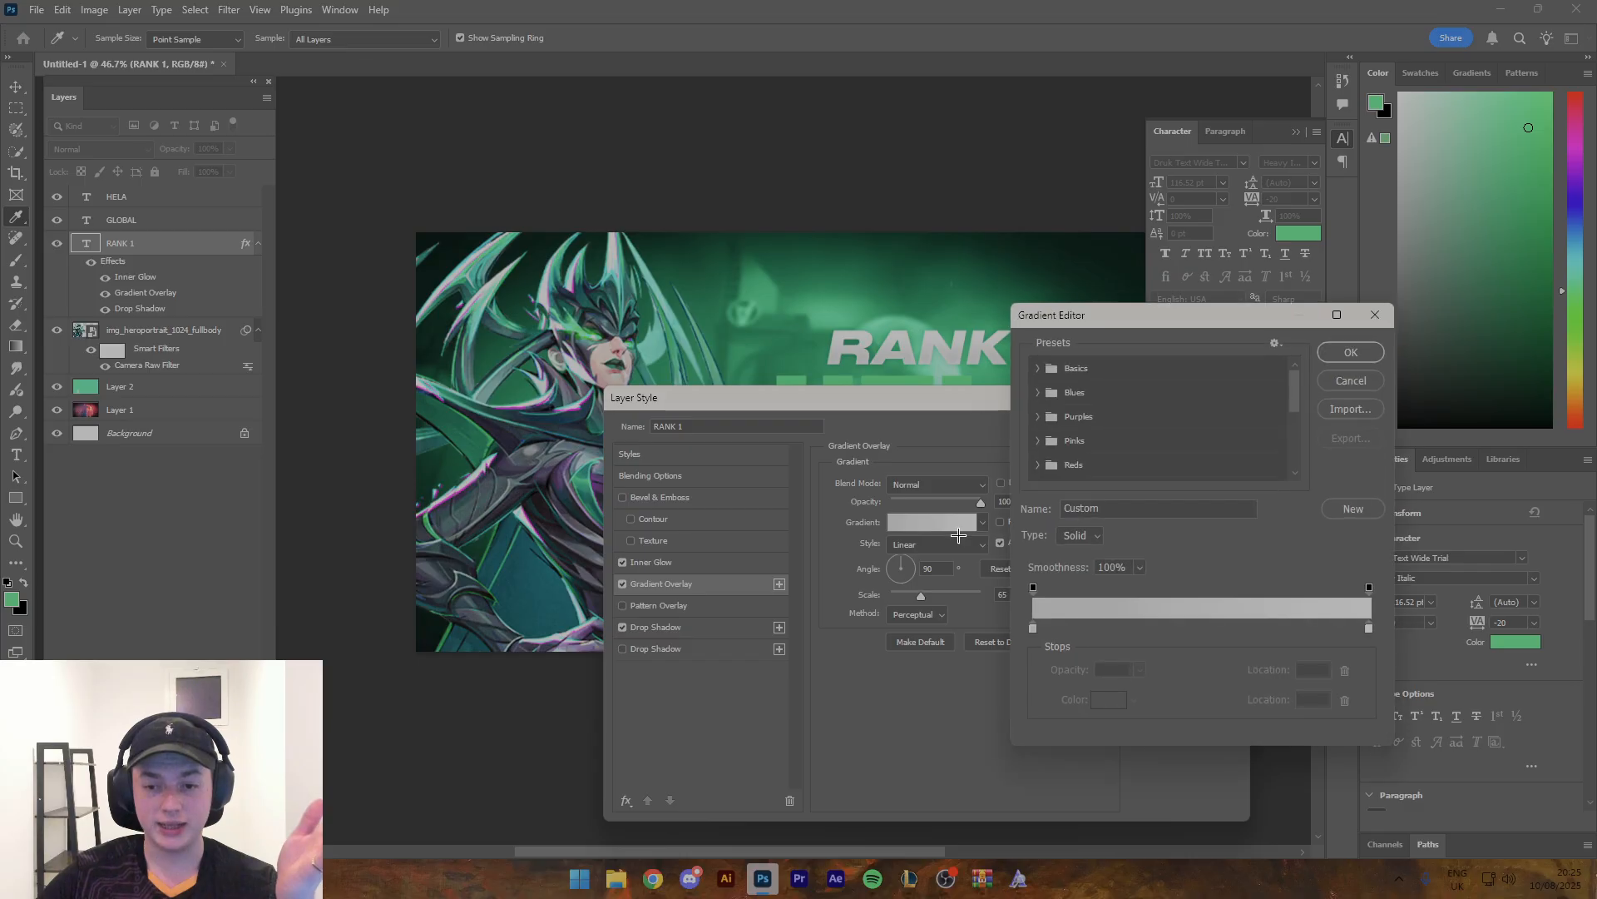
{"action": "left_click", "coordinate": [1038, 443]}
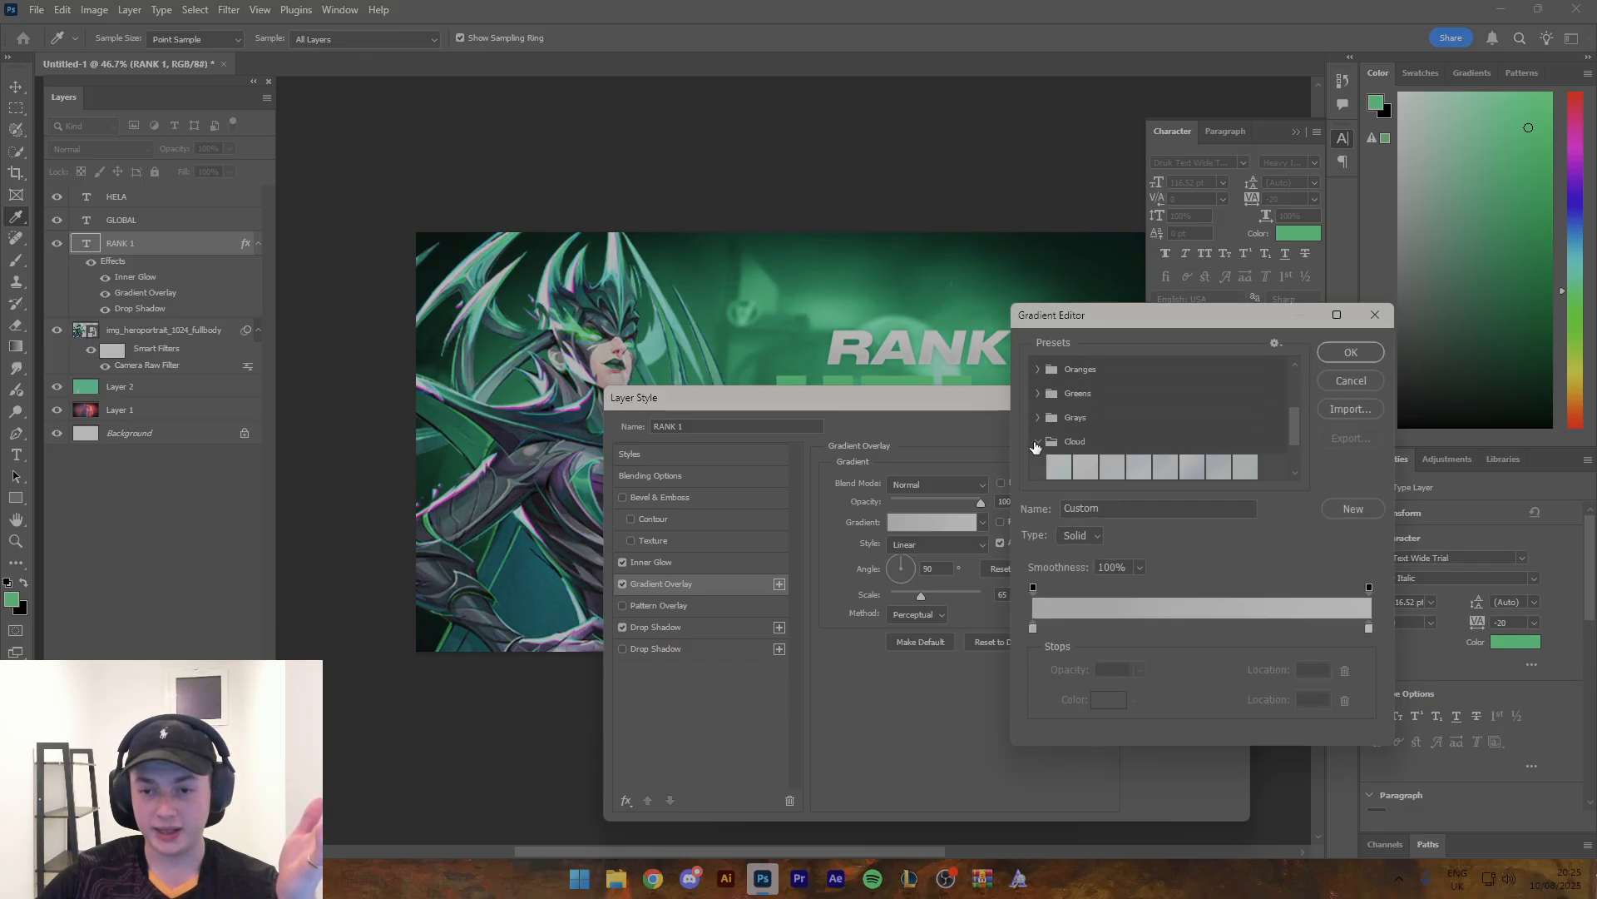
{"action": "left_click", "coordinate": [1036, 417]}
{"action": "left_click", "coordinate": [1354, 352]}
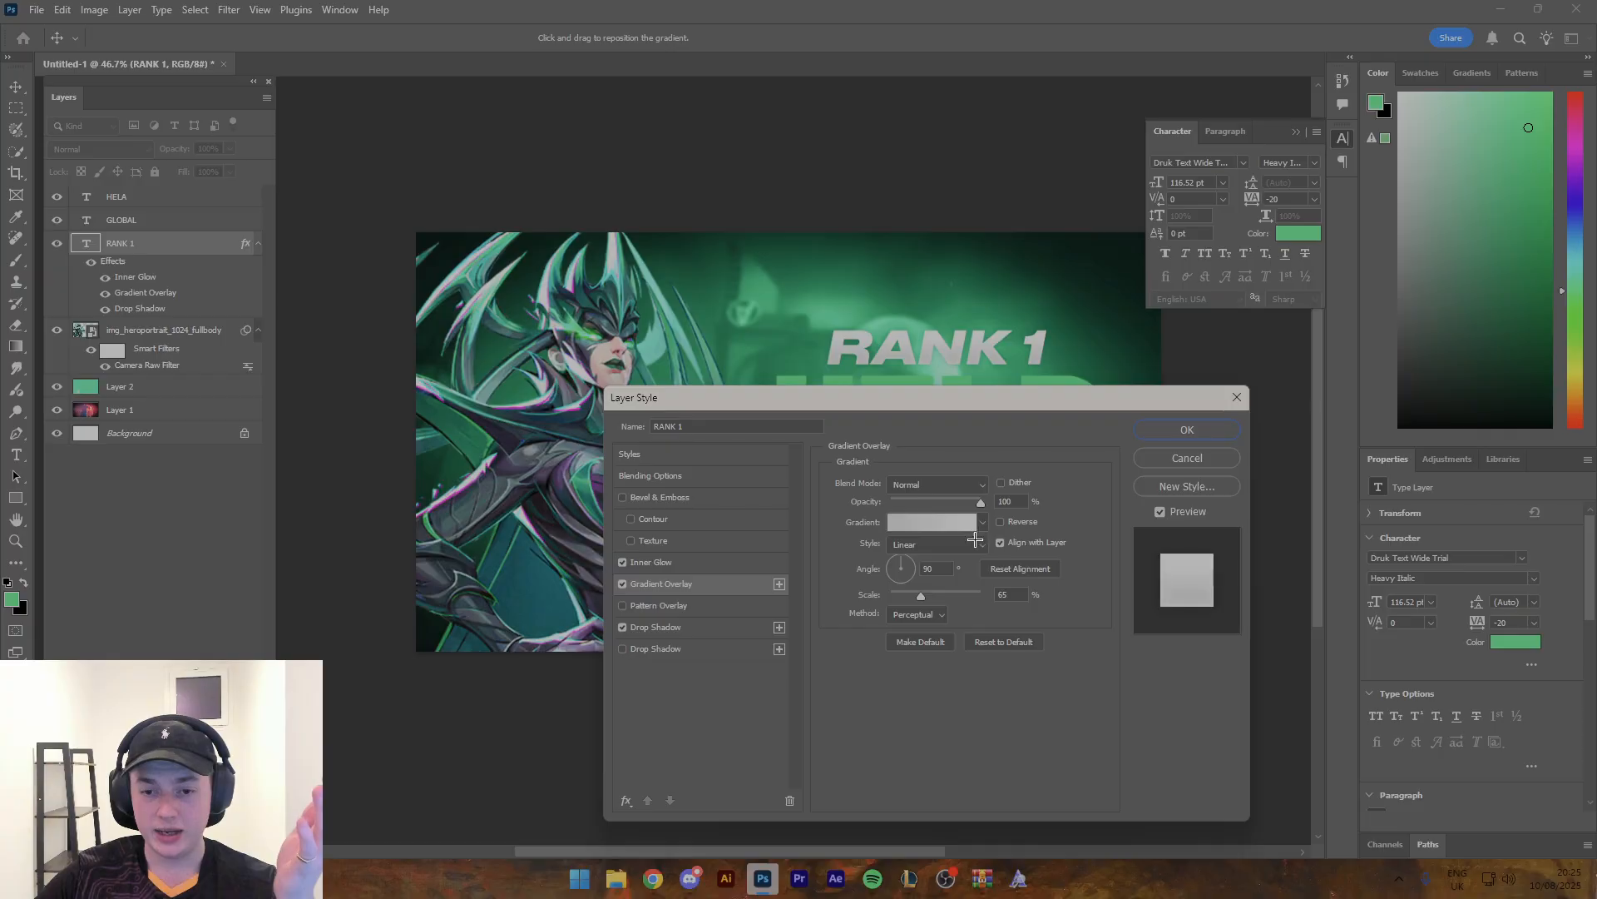
{"action": "left_click", "coordinate": [678, 627]}
{"action": "left_click_drag", "start_coordinate": [943, 401], "coordinate": [917, 459]}
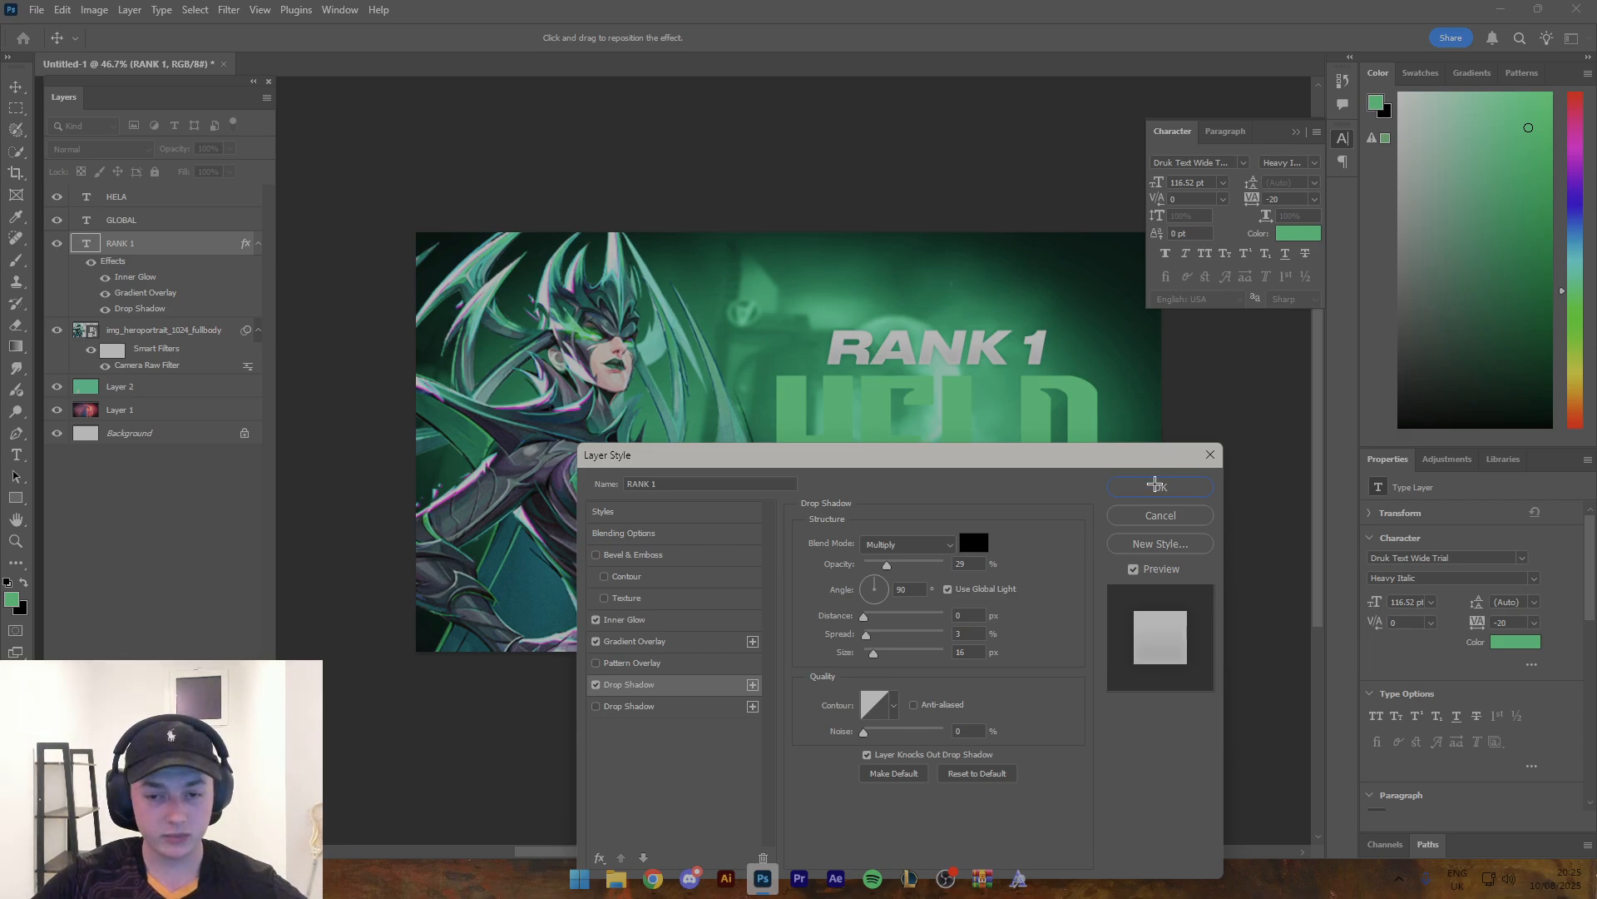
{"action": "left_click", "coordinate": [1161, 487]}
- Apply the same saved light-grey style preset to the GLOBAL text layer
{"action": "left_click", "coordinate": [1014, 539]}
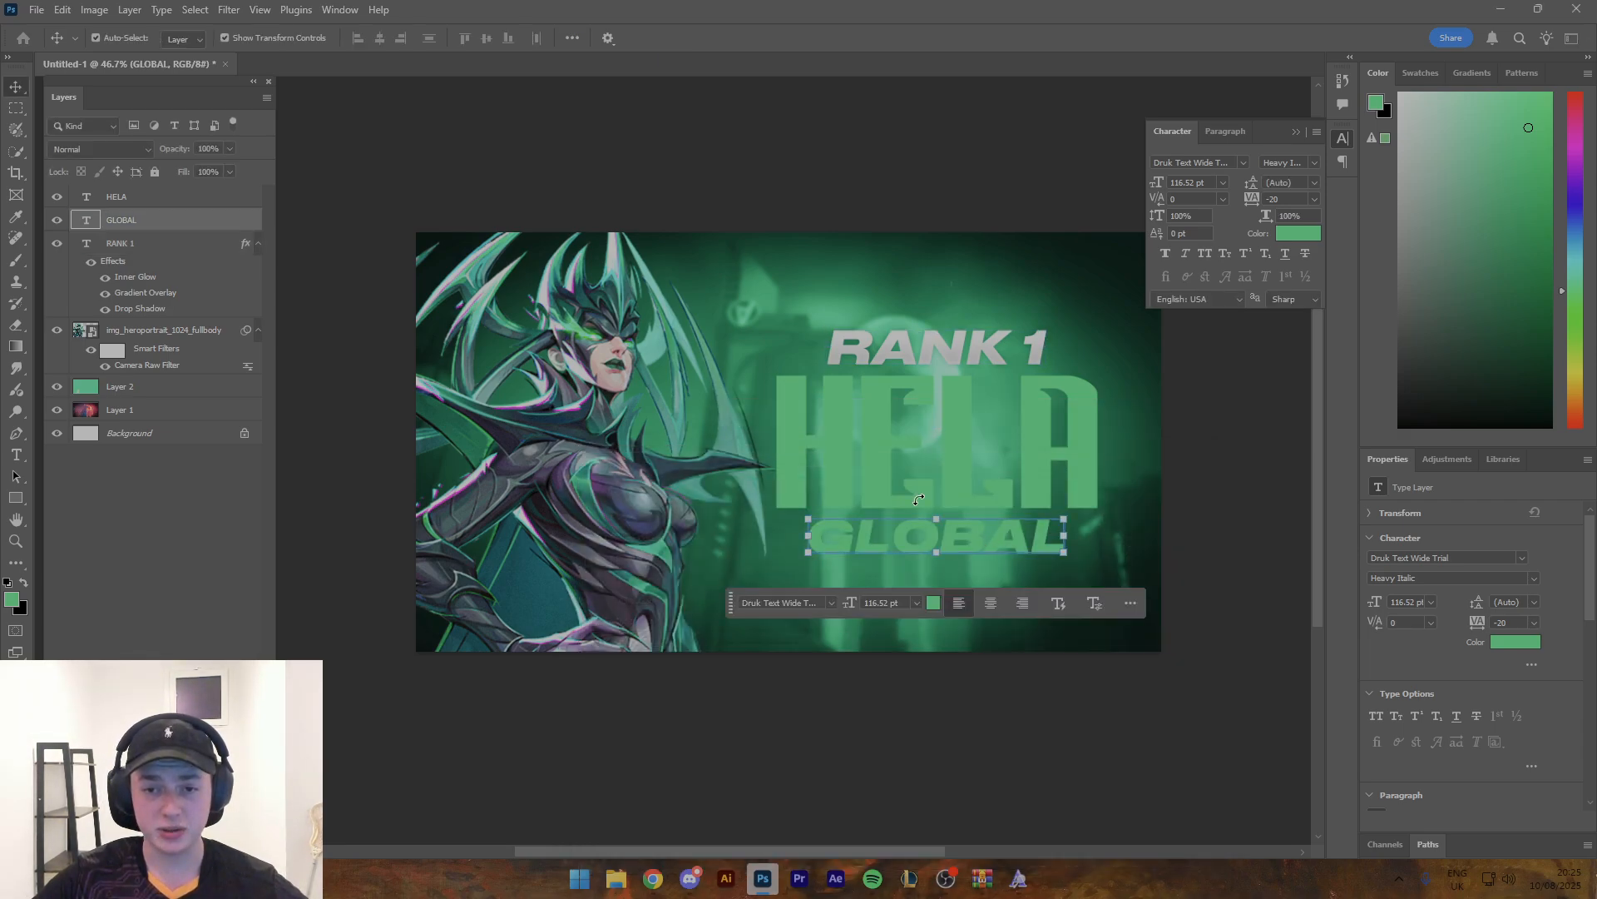
{"action": "double_click", "coordinate": [249, 225]}
{"action": "left_click", "coordinate": [630, 483]}
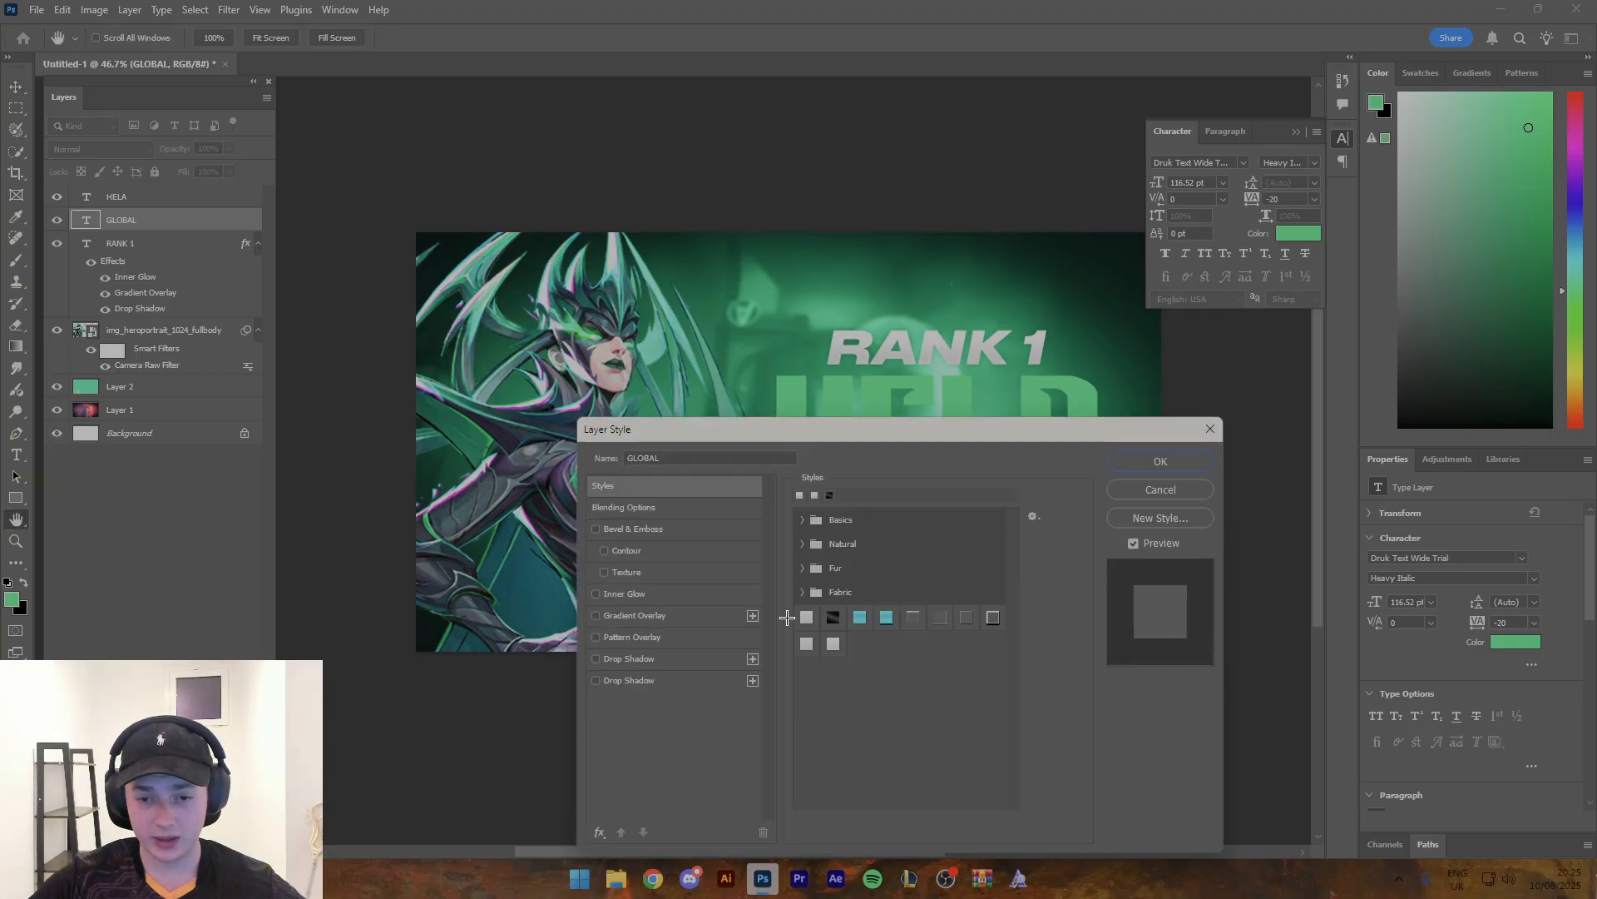
{"action": "left_click", "coordinate": [833, 645]}
{"action": "left_click_drag", "start_coordinate": [1116, 446], "coordinate": [1123, 552]}
{"action": "left_click", "coordinate": [1161, 566]}
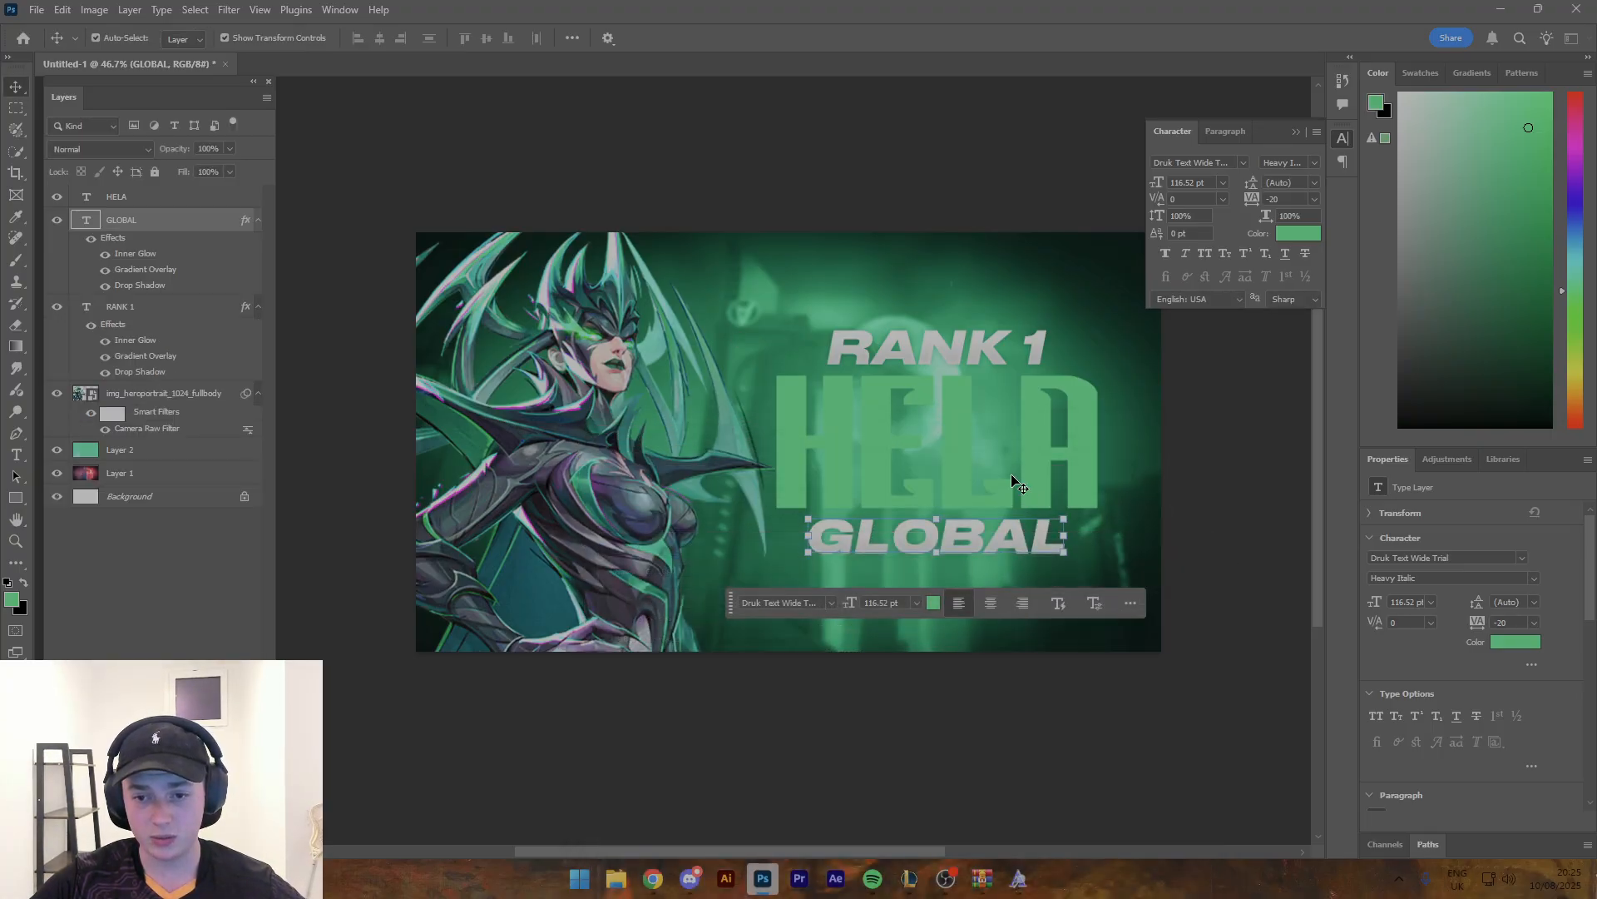
- Apply the same saved style preset to the HELA text and open its gradient overlay's colours for editing
{"action": "left_click", "coordinate": [906, 434]}
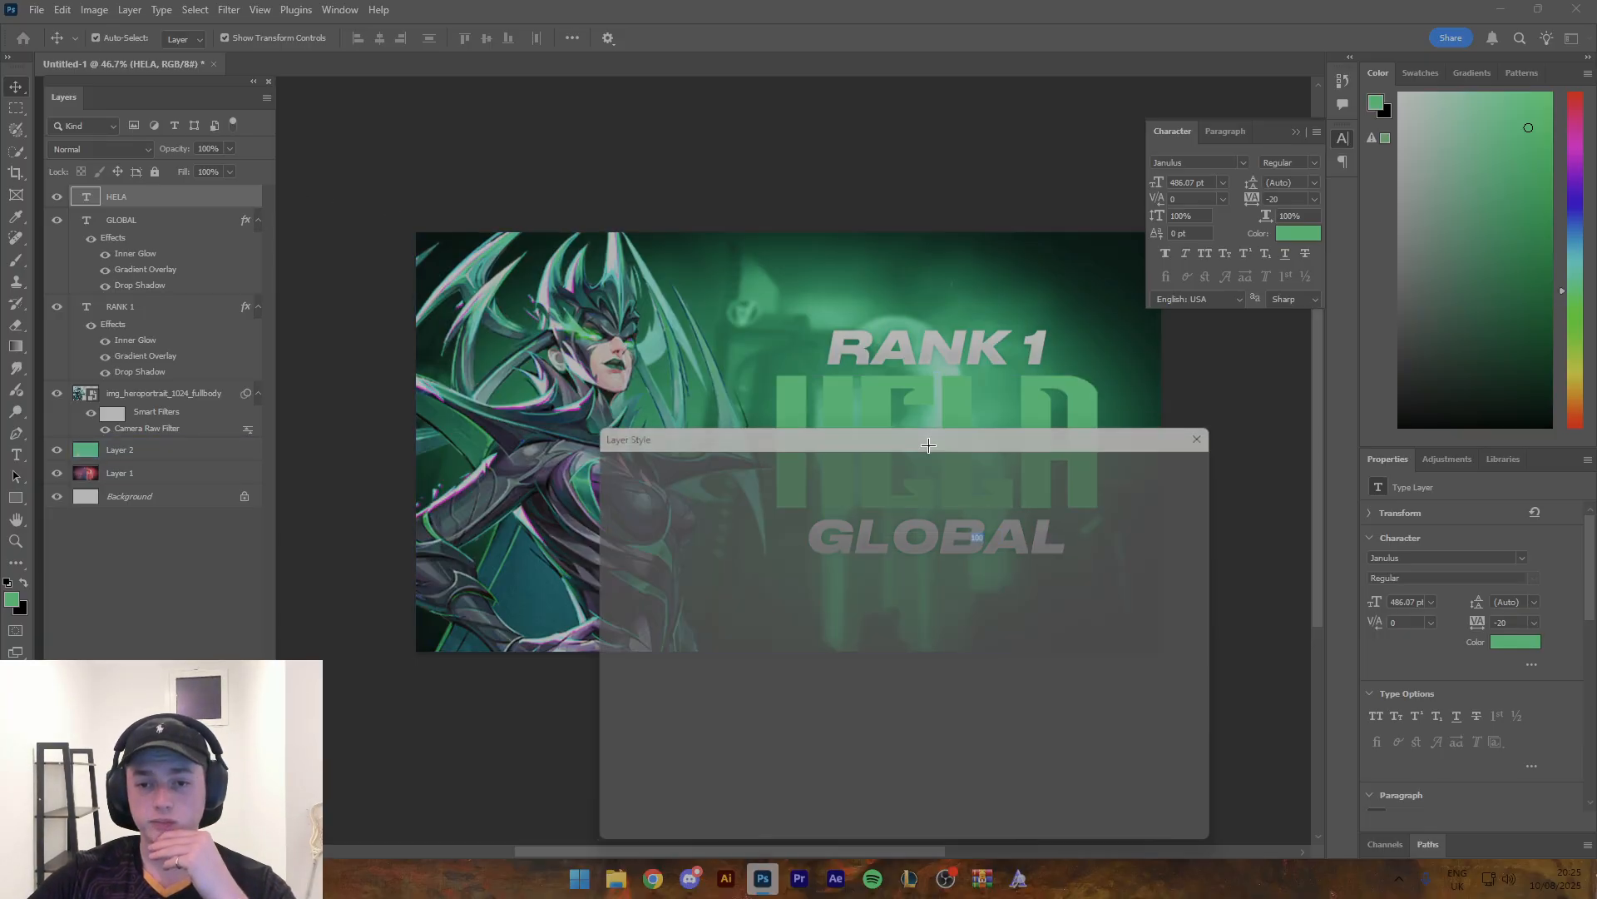
{"action": "left_click", "coordinate": [660, 480]}
{"action": "left_click", "coordinate": [845, 647]}
{"action": "left_click_drag", "start_coordinate": [920, 430], "coordinate": [1021, 585]}
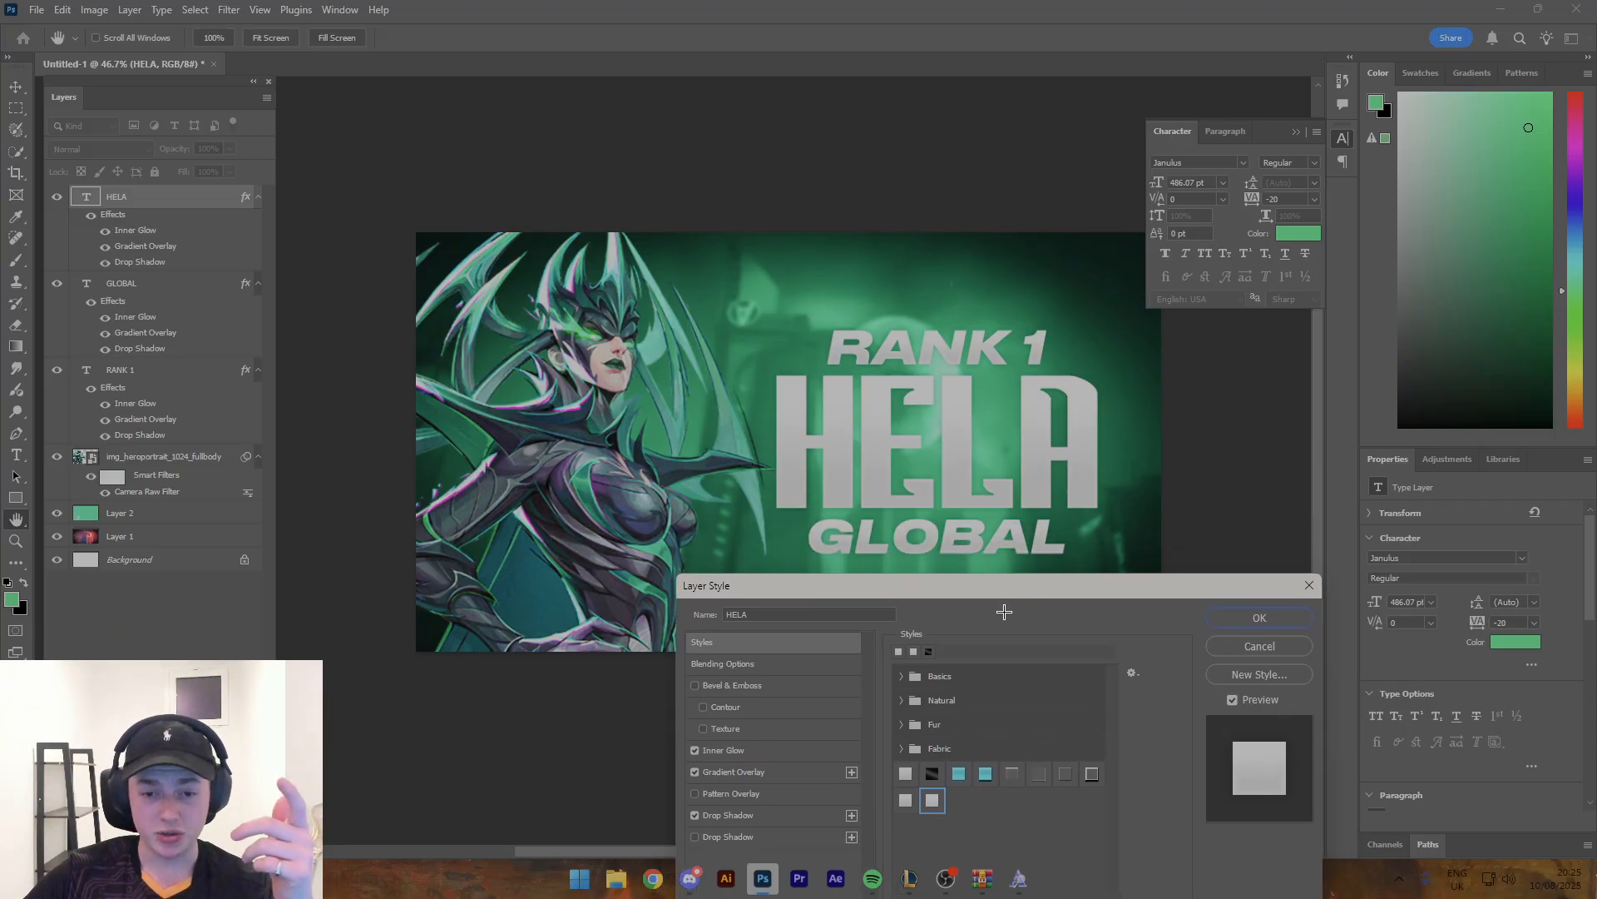
{"action": "left_click", "coordinate": [753, 773]}
{"action": "left_click", "coordinate": [983, 710]}
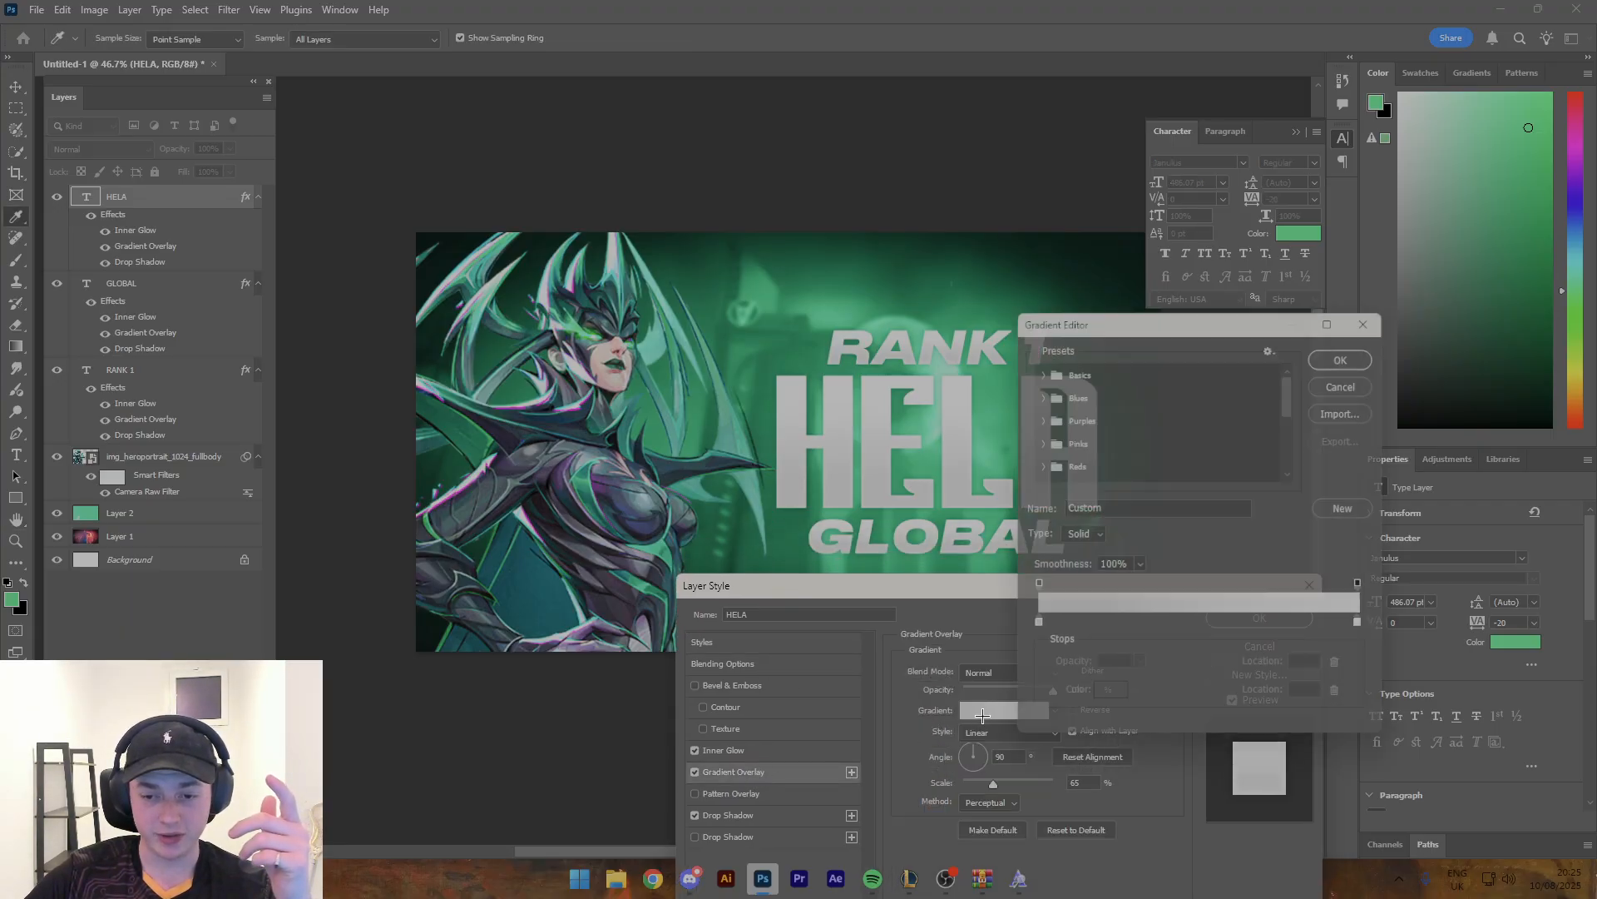
- Try dark teal 20524f, sampled from the character's headdress, as the start colour of HELA's gradient
{"action": "left_click", "coordinate": [1034, 626]}
{"action": "double_click", "coordinate": [1034, 626]}
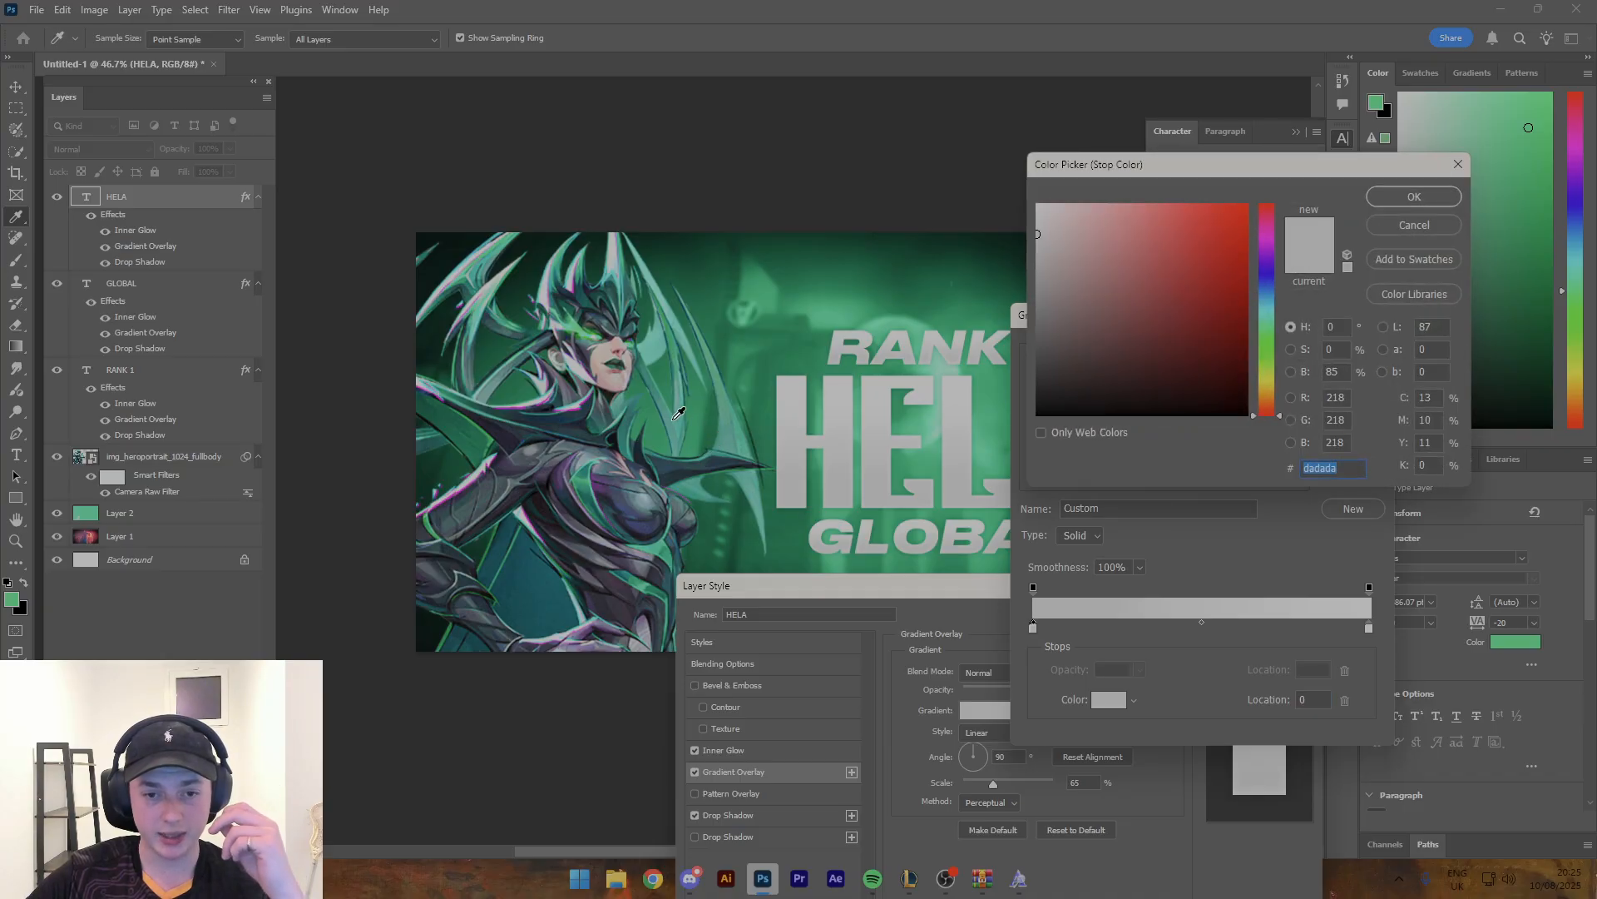
{"action": "left_click", "coordinate": [526, 351]}
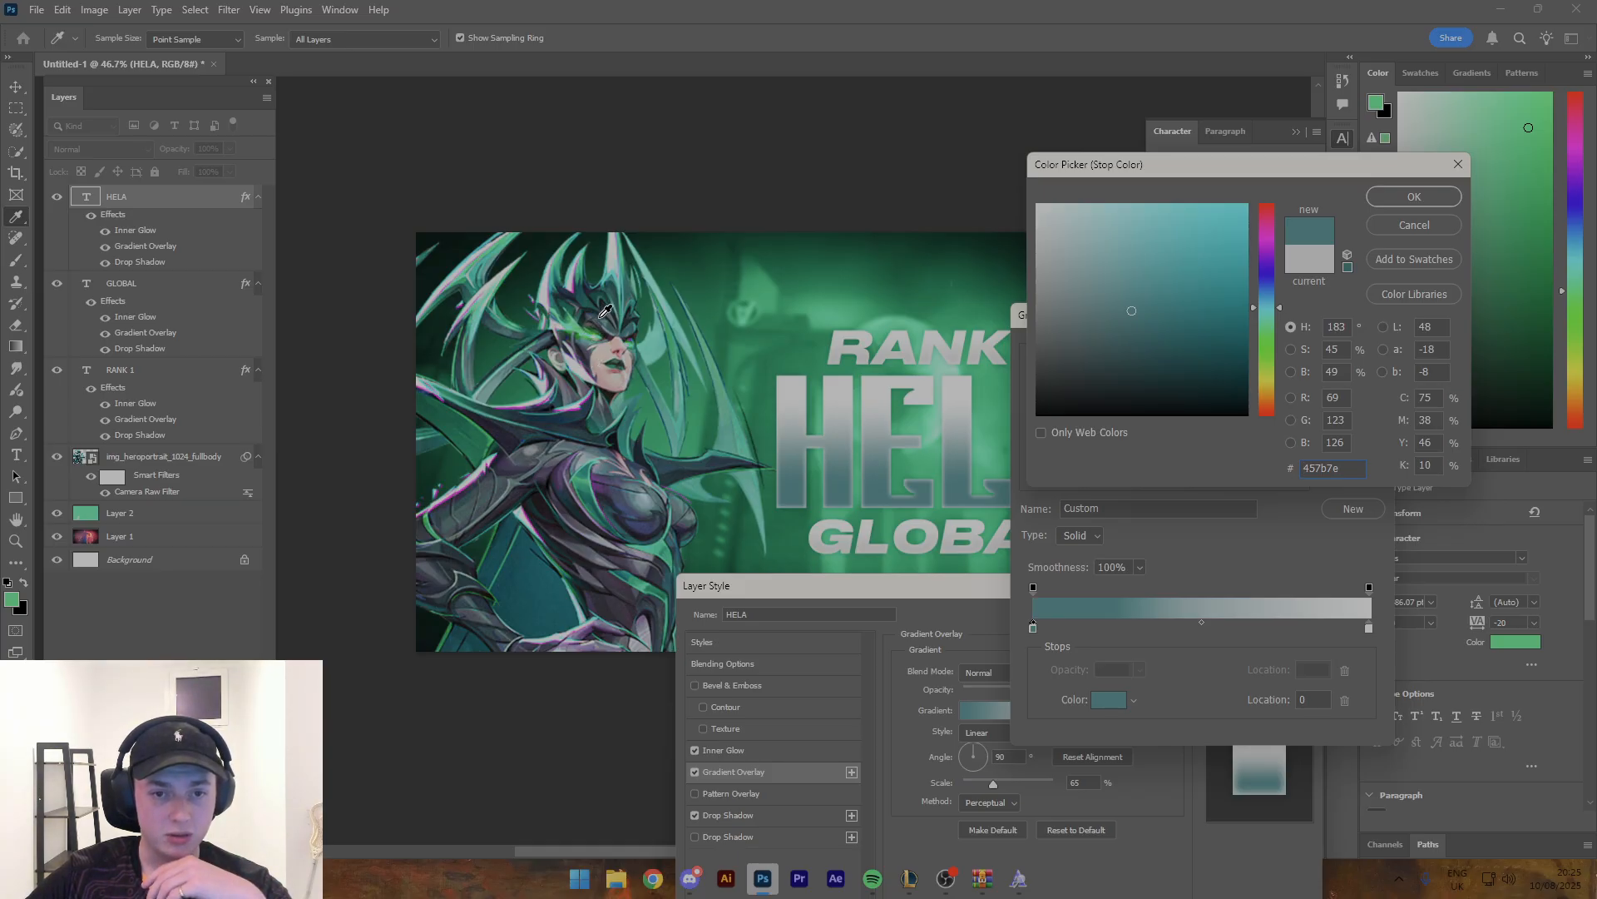
{"action": "left_click", "coordinate": [614, 285]}
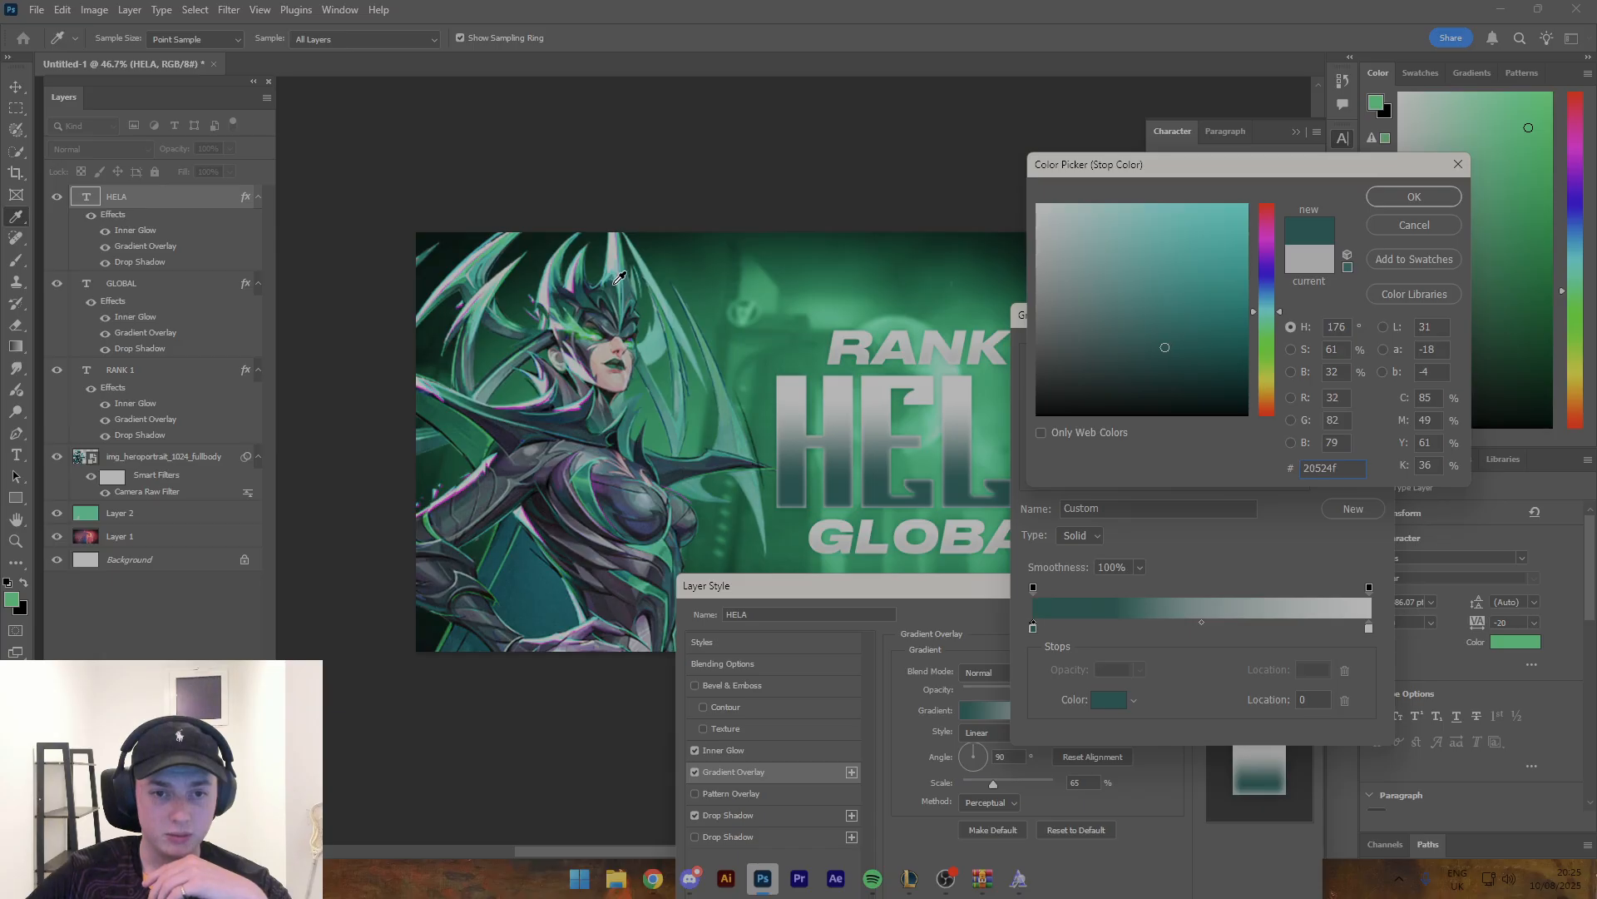
{"action": "left_click", "coordinate": [1414, 197]}
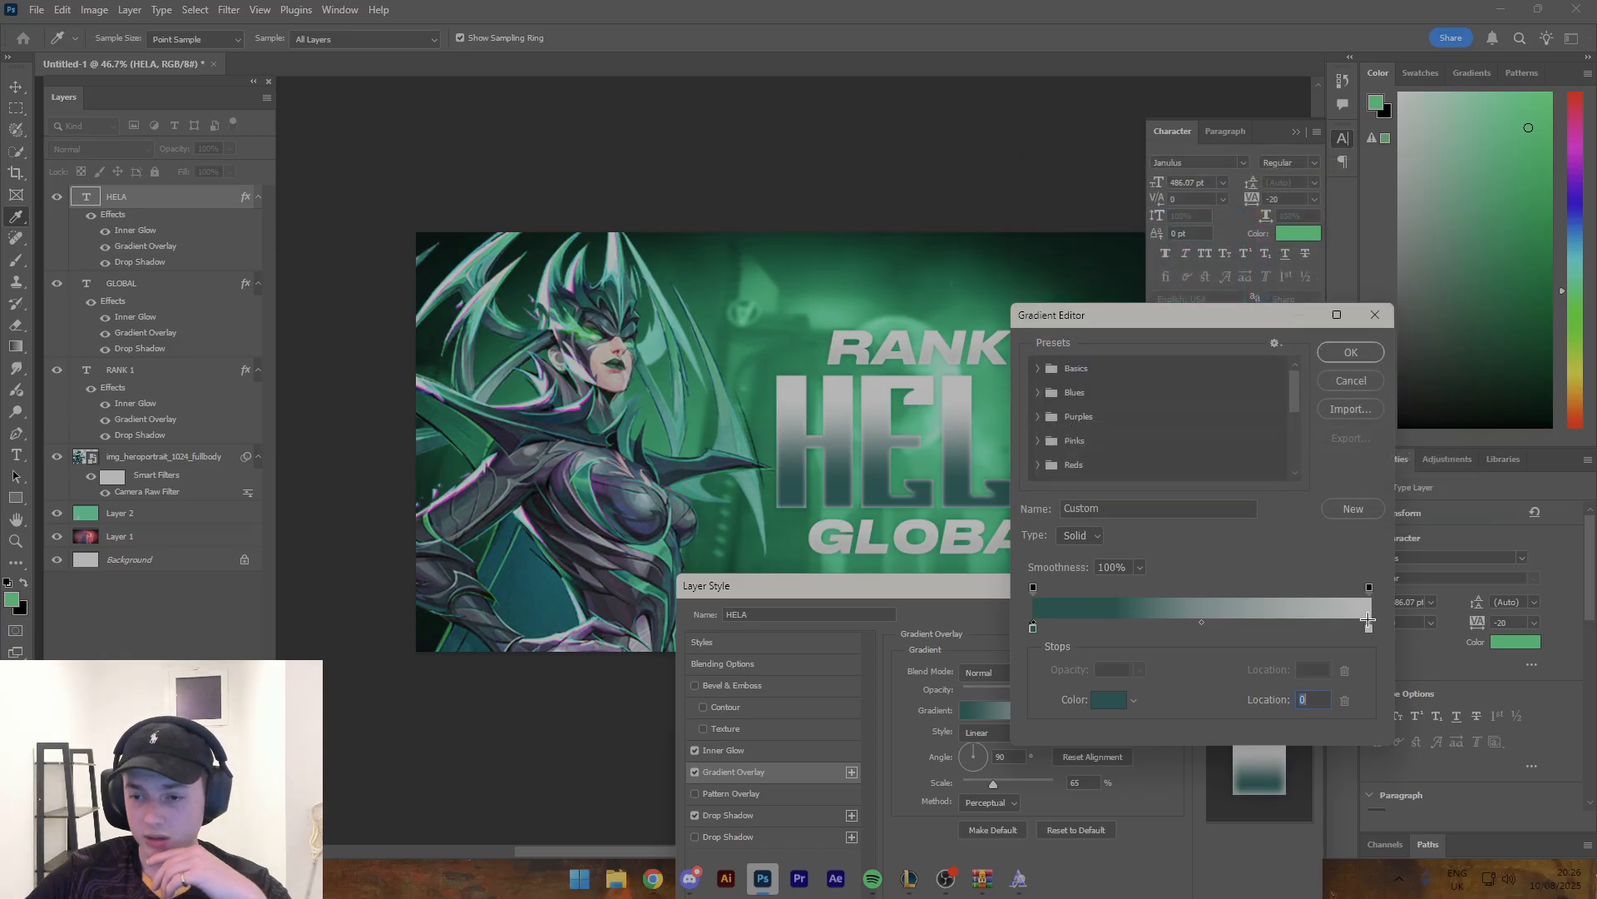
{"action": "double_click", "coordinate": [1369, 626]}
{"action": "left_click", "coordinate": [1415, 197]}
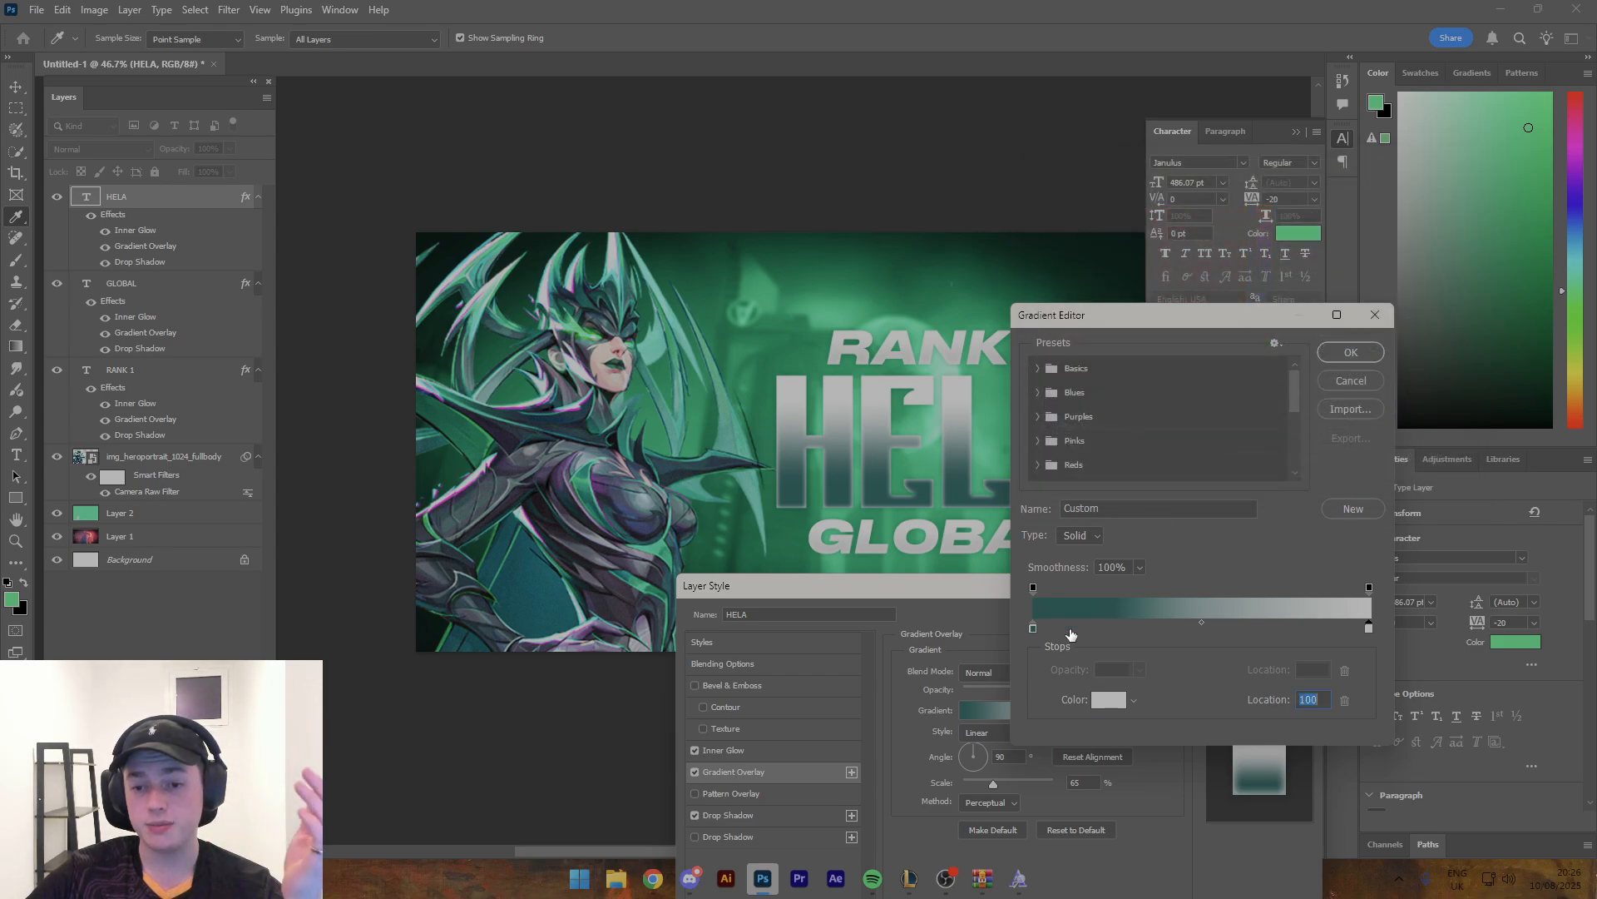
- Set the start colour of HELA's gradient to dark green 017348, sampled from the background beside GLOBAL
{"action": "double_click", "coordinate": [1033, 627]}
{"action": "left_click", "coordinate": [795, 526]}
{"action": "left_click", "coordinate": [796, 526]}
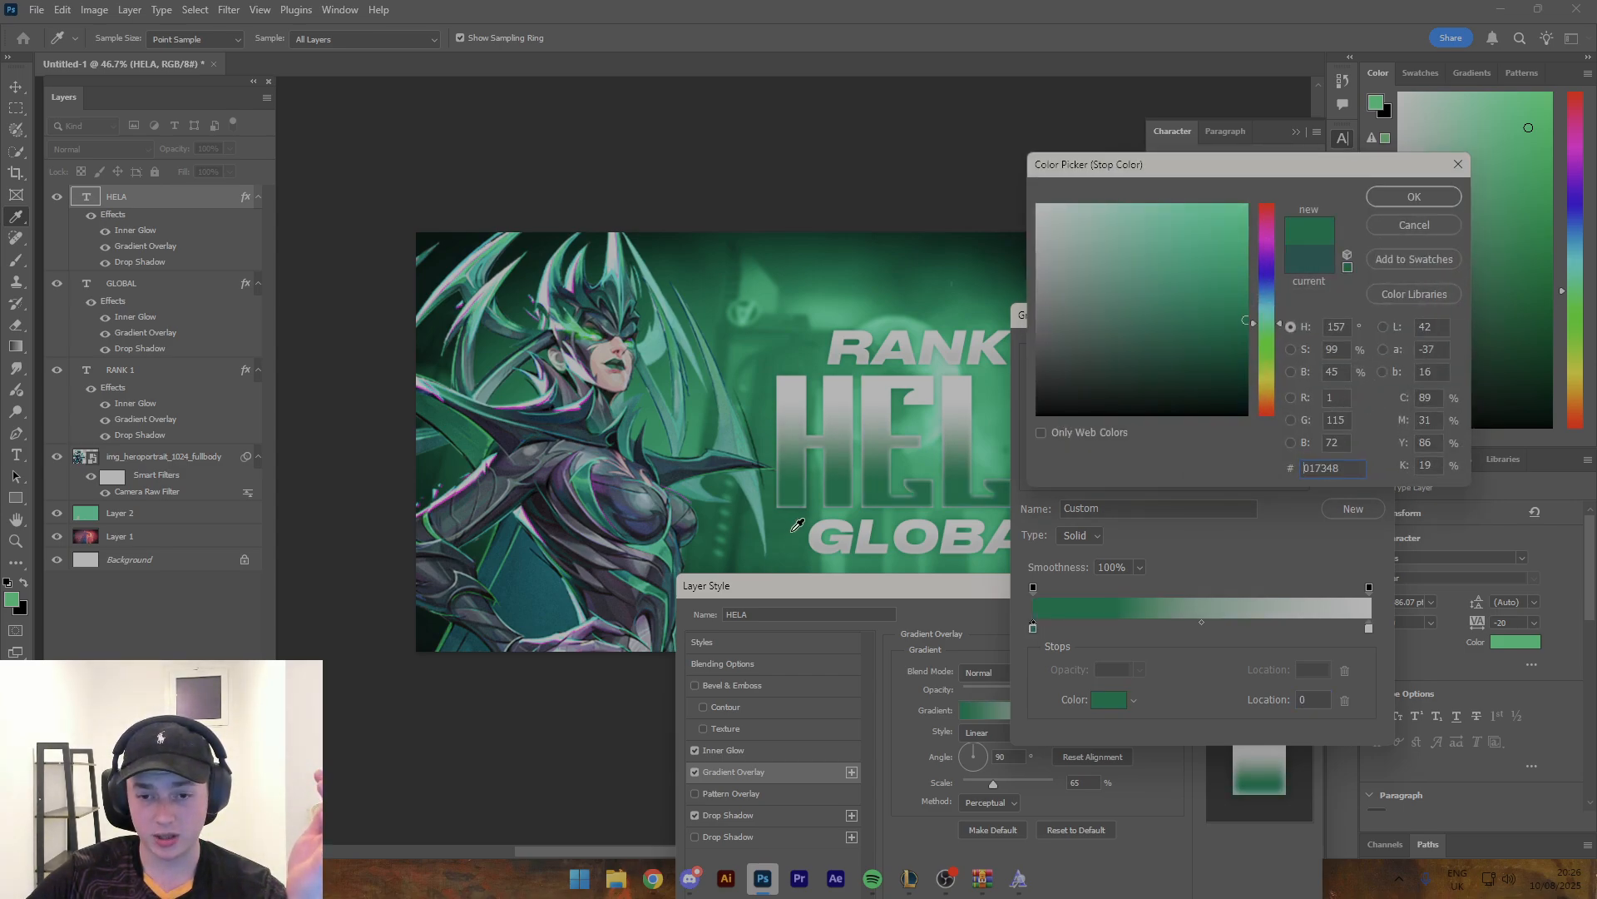
{"action": "left_click", "coordinate": [1419, 196]}
- Set the end colour of HELA's gradient to bright green 0dce84, sampled from the background above RANK 1, and accept the gradient
{"action": "double_click", "coordinate": [1369, 627]}
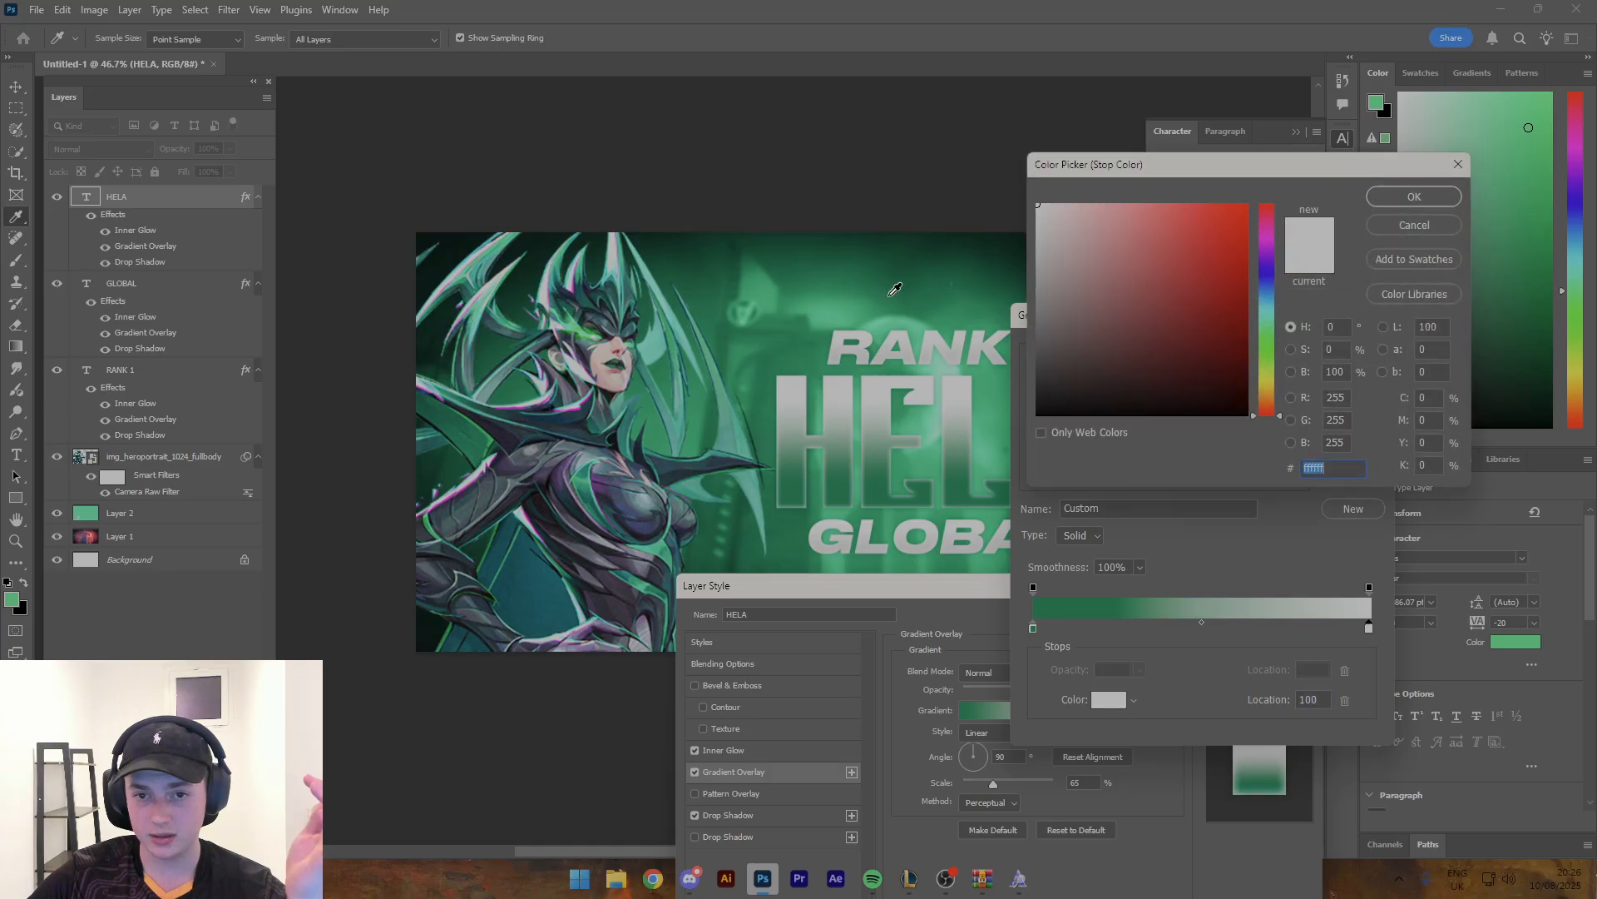
{"action": "left_click", "coordinate": [828, 307]}
{"action": "left_click", "coordinate": [824, 308]}
{"action": "left_click", "coordinate": [823, 307]}
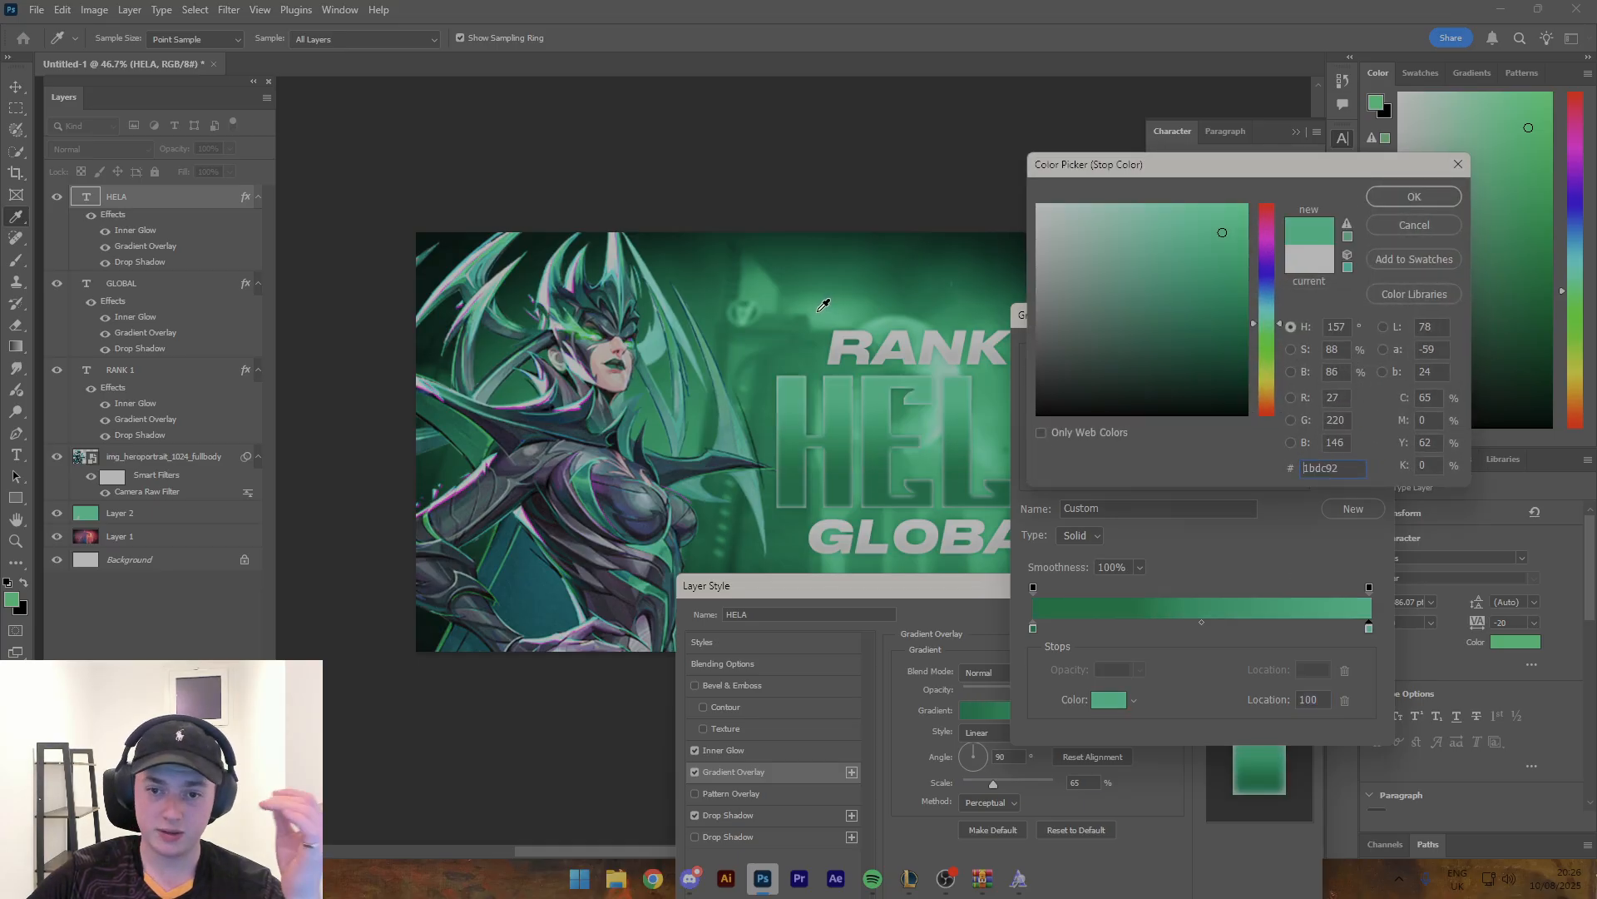
{"action": "left_click", "coordinate": [822, 299]}
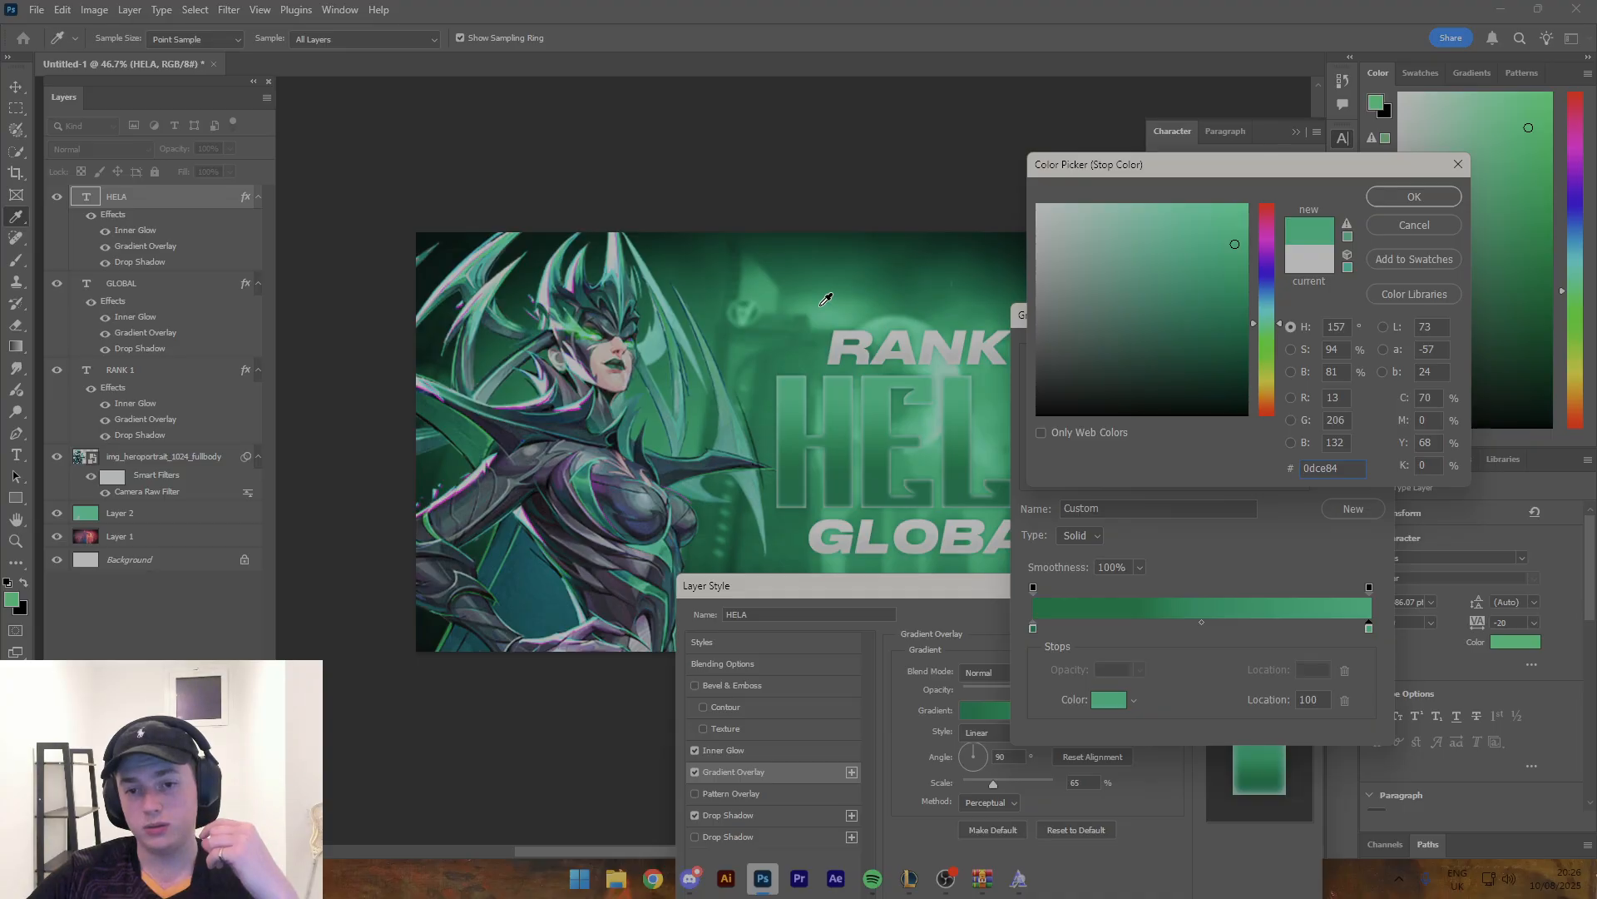
{"action": "left_click", "coordinate": [1440, 197]}
{"action": "left_click", "coordinate": [1349, 352]}
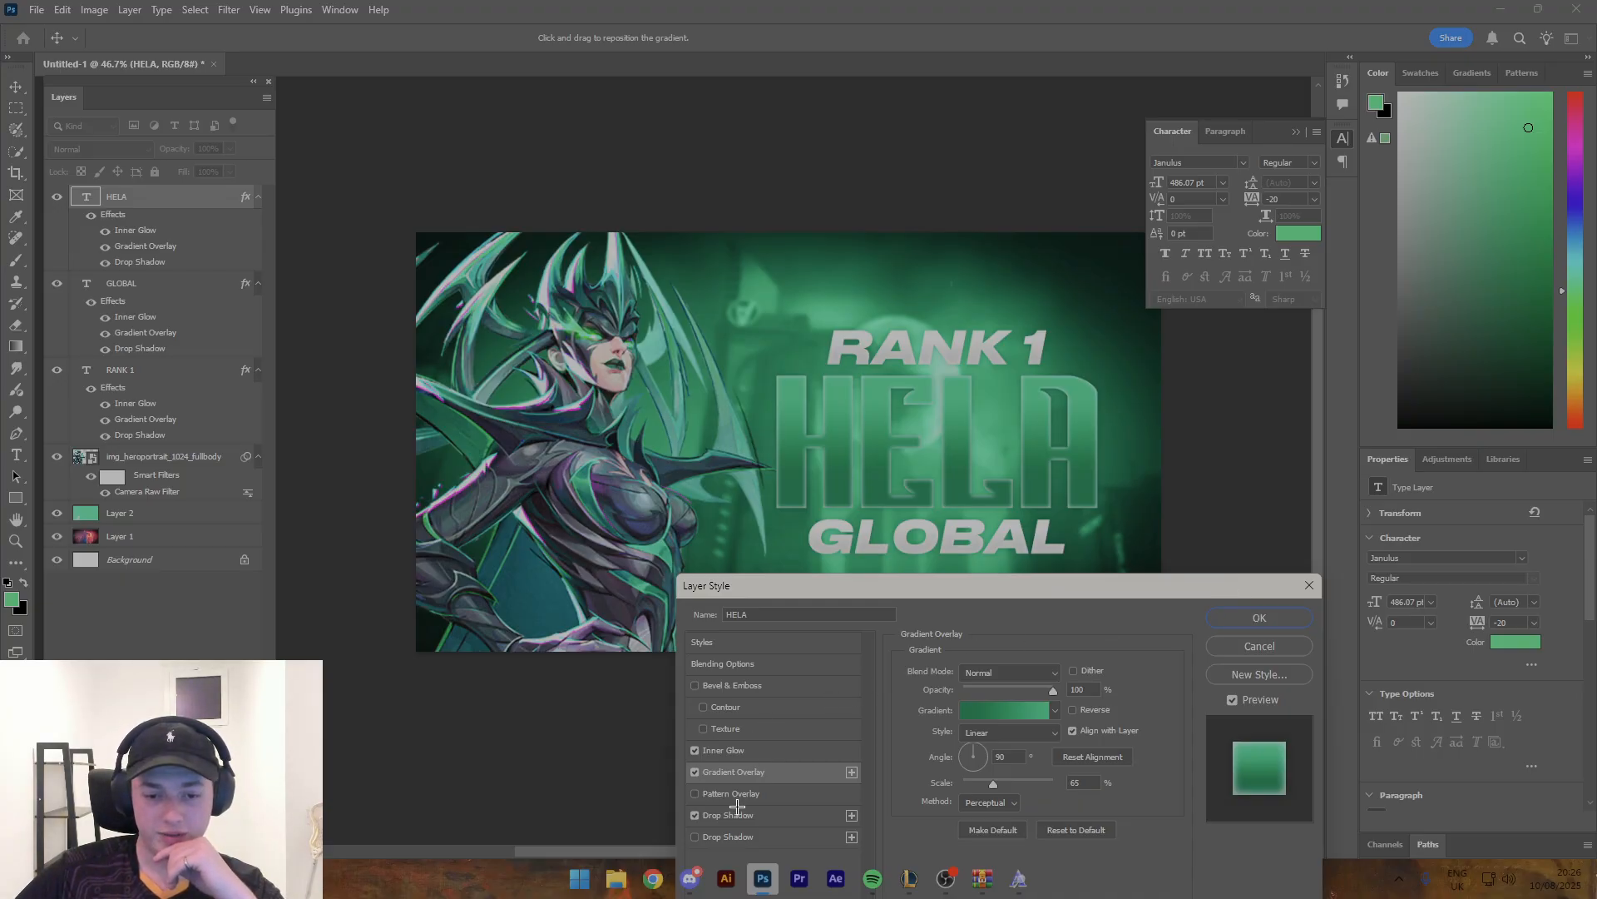
- Reduce HELA's inner glow to 39% opacity and 34% range, and accept the layer style
{"action": "left_click", "coordinate": [739, 752]}
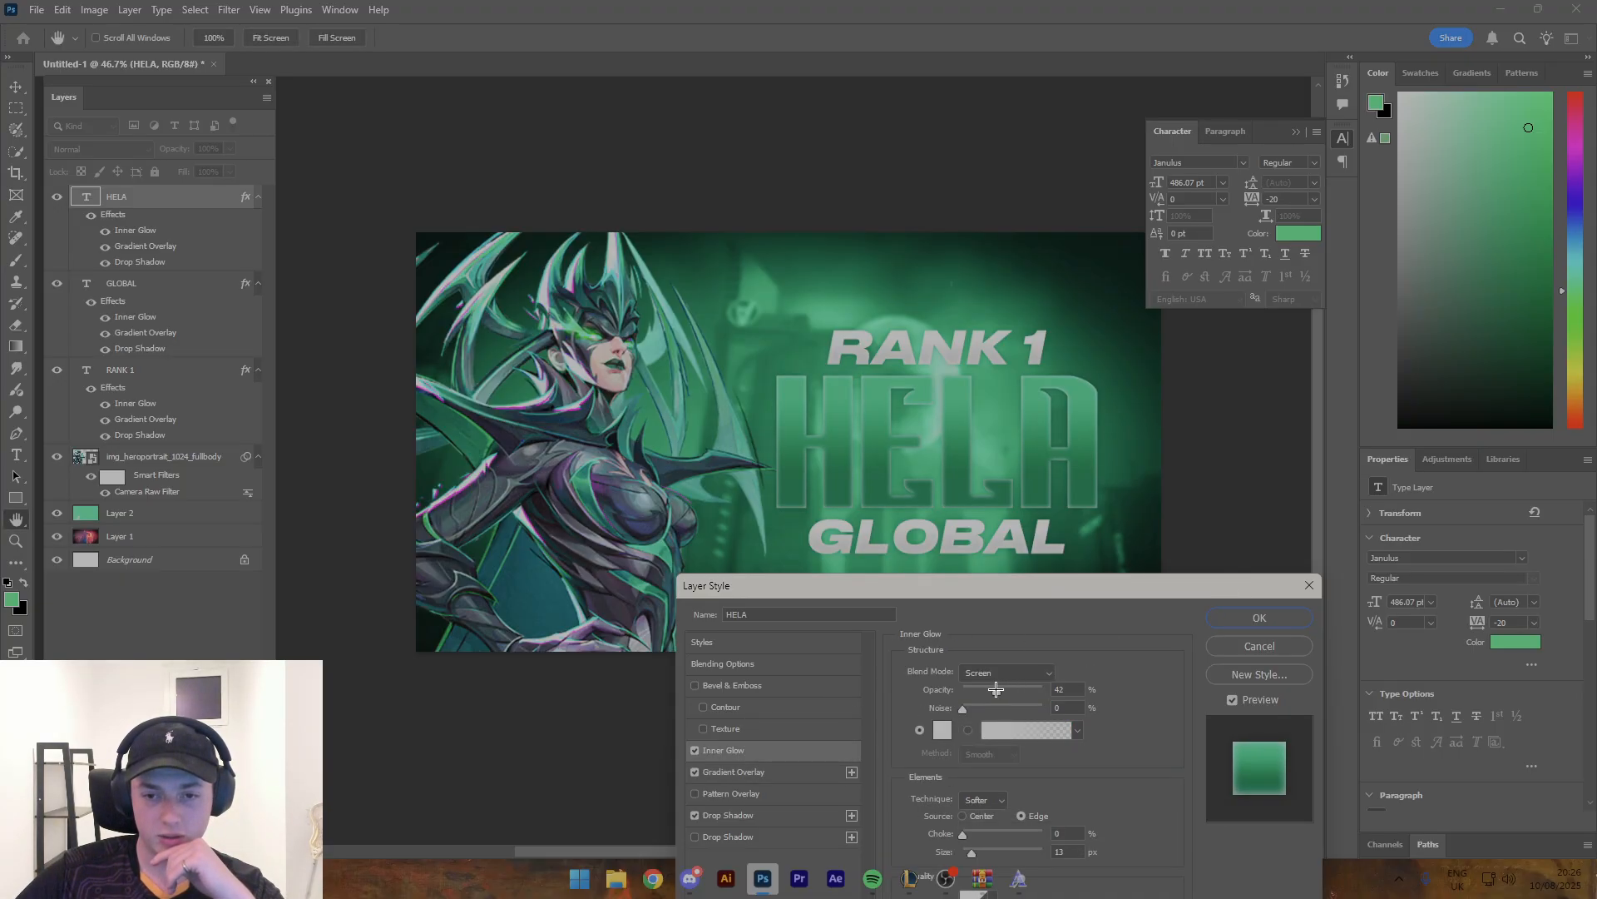
{"action": "left_click", "coordinate": [995, 689]}
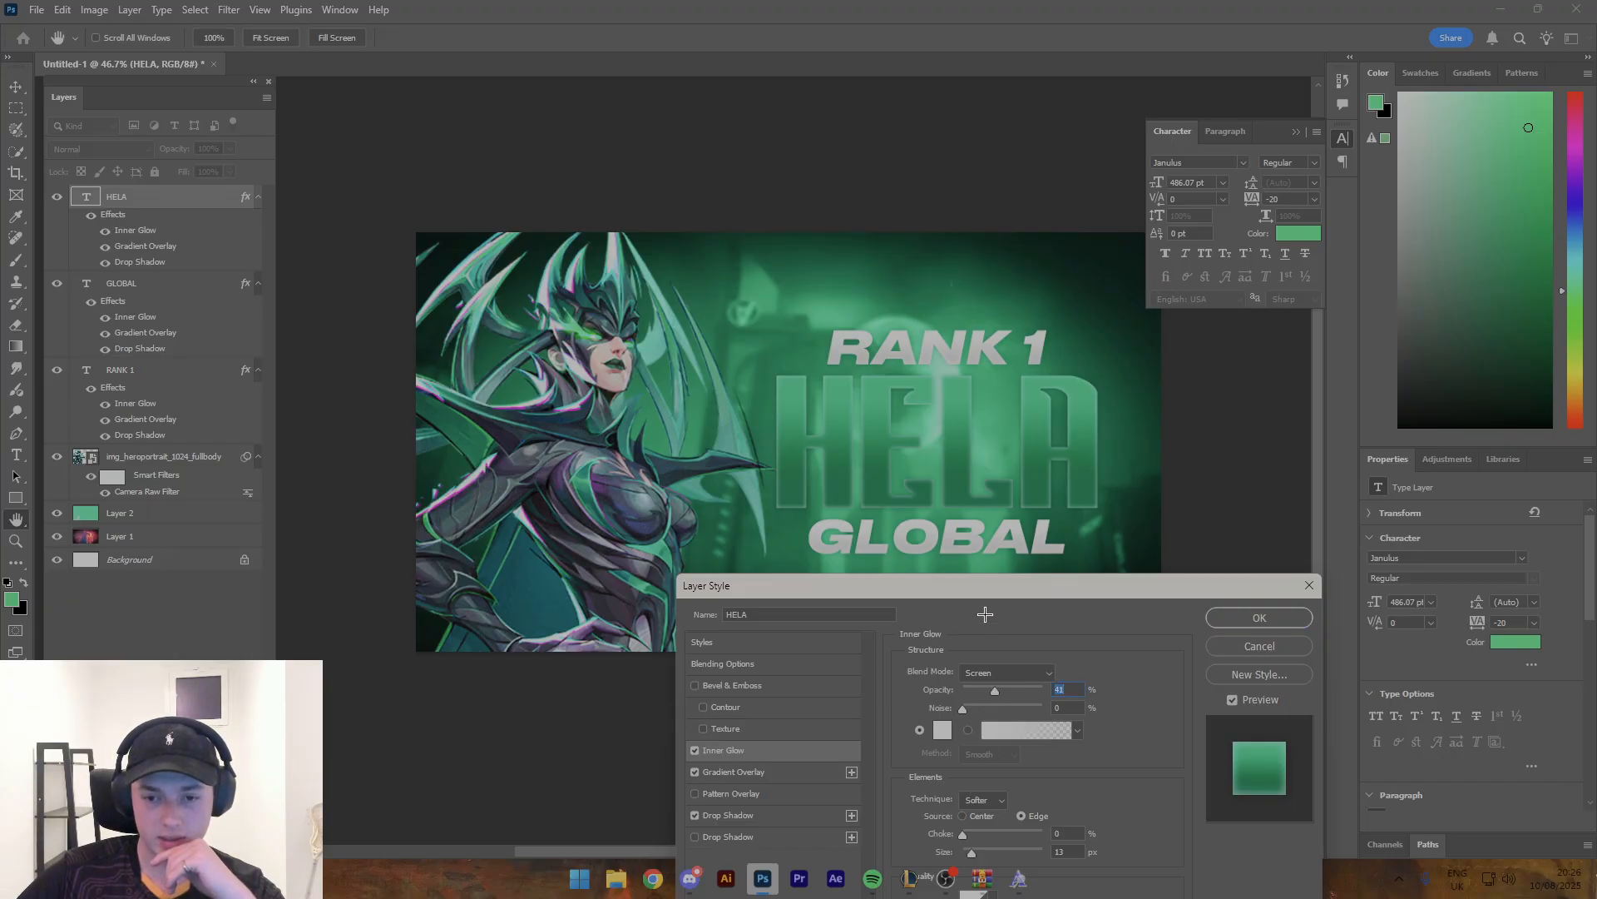
{"action": "left_click_drag", "start_coordinate": [985, 585], "coordinate": [472, 385]}
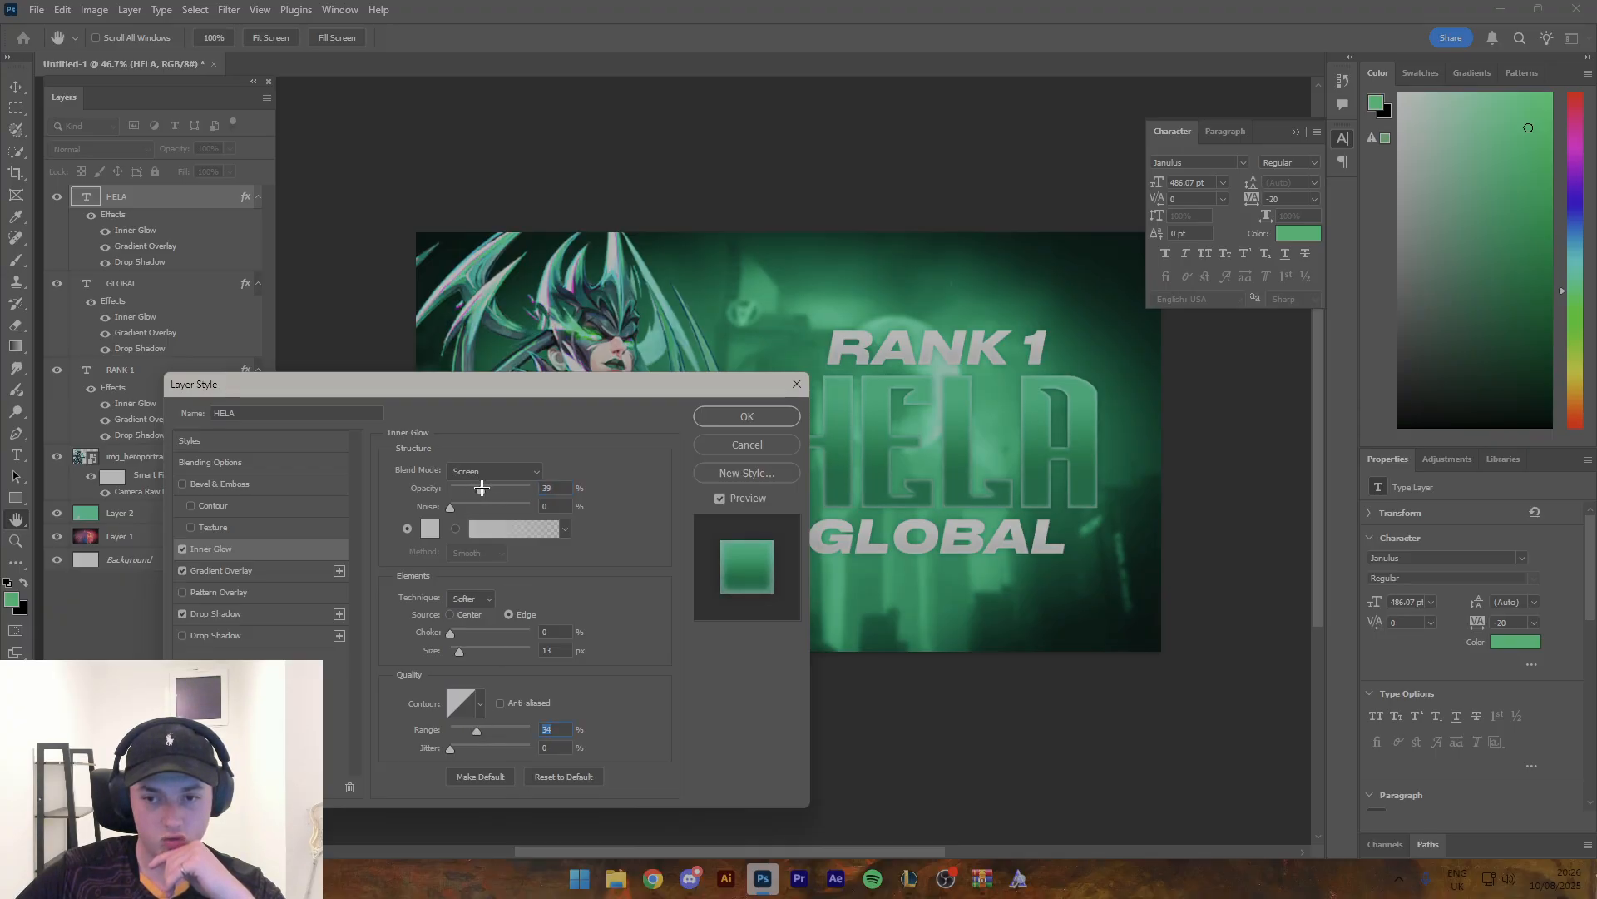
{"action": "left_click", "coordinate": [481, 488]}
{"action": "left_click", "coordinate": [710, 417]}
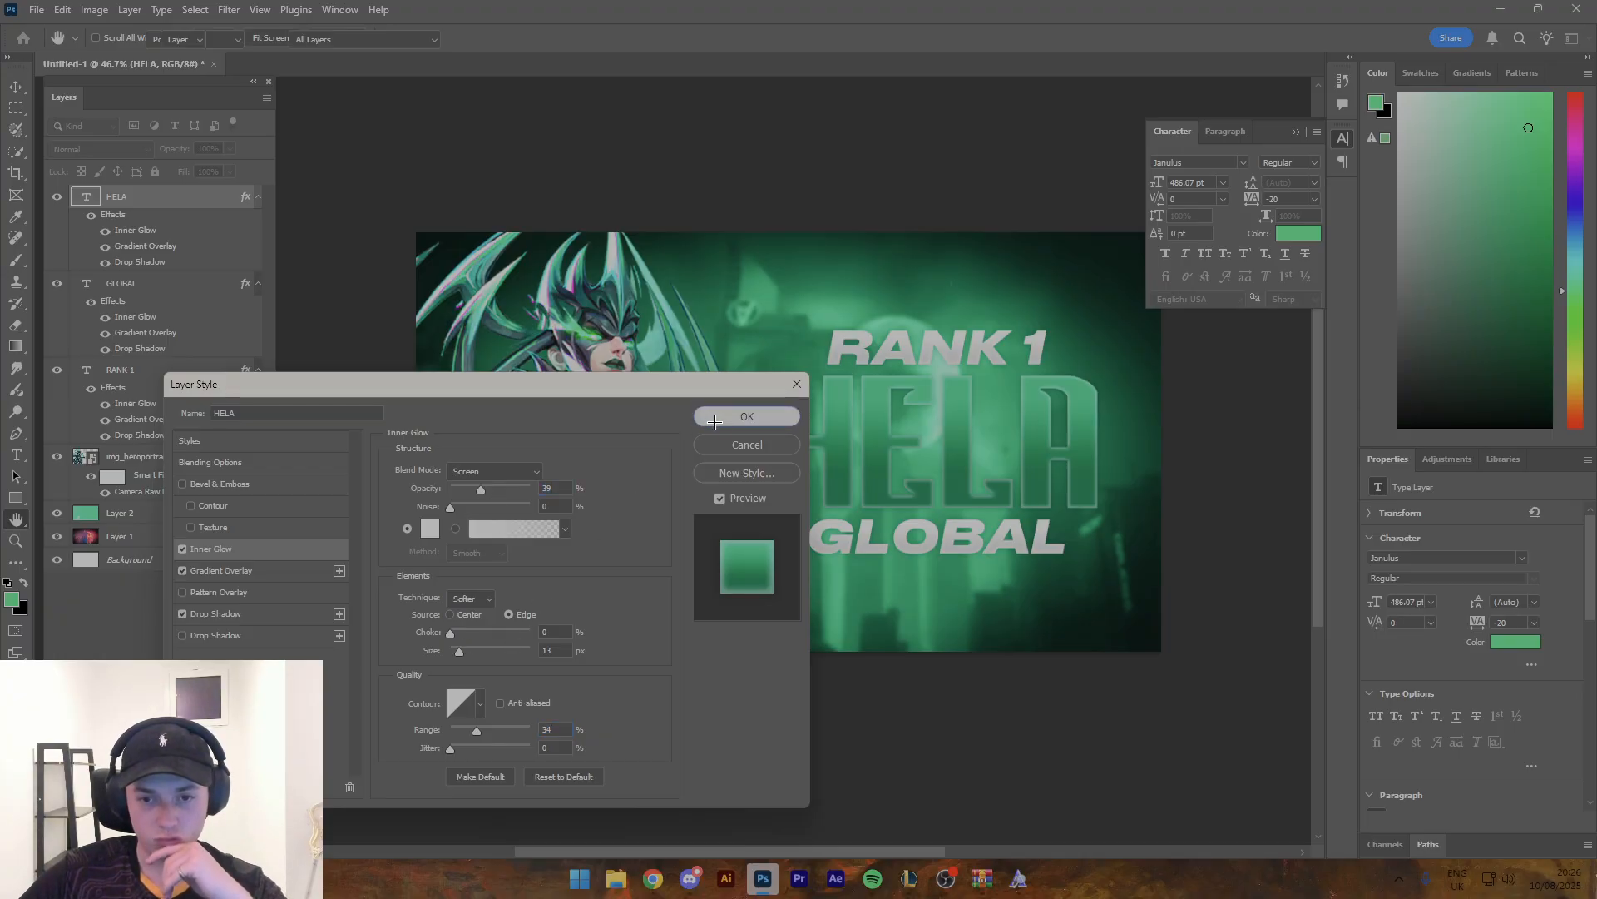
- Select the RANK 1, HELA and GLOBAL text layers together and duplicate them
{"action": "left_click", "coordinate": [757, 221]}
{"action": "key", "text": "z"}
{"action": "mouse_move", "coordinate": [803, 253]}
{"action": "left_mouse_down"}
{"action": "mouse_move", "coordinate": [764, 243]}
{"action": "mouse_move", "coordinate": [796, 253]}
{"action": "left_mouse_up"}
{"action": "key", "text": "v"}
{"action": "left_click", "coordinate": [887, 337]}
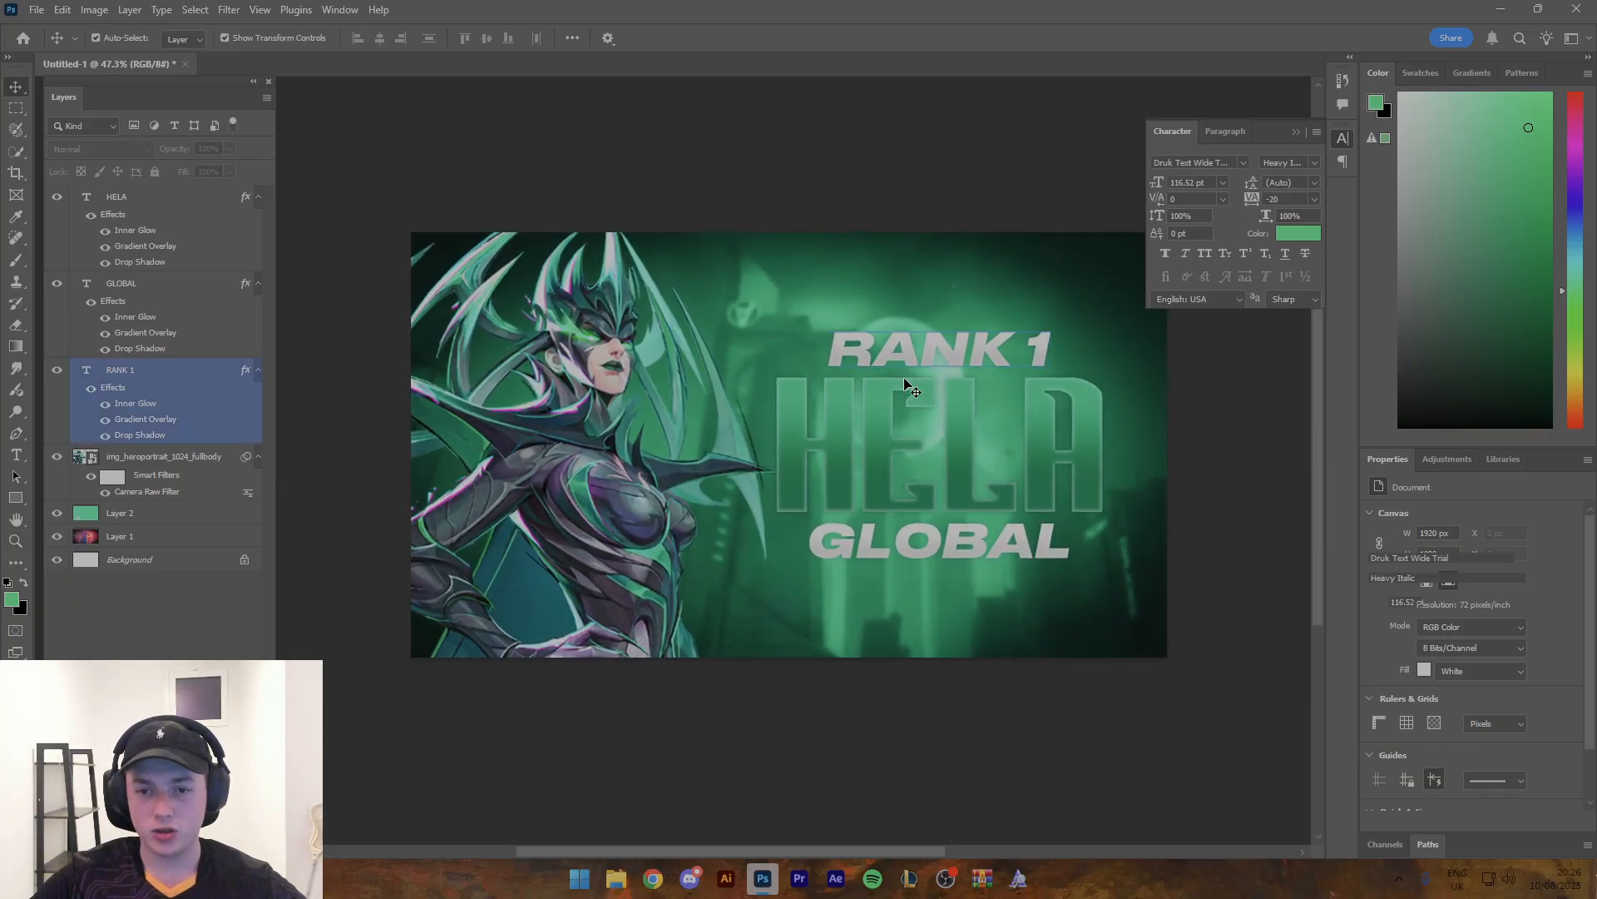
{"action": "left_click", "coordinate": [880, 458], "text": "shift"}
{"action": "left_click", "coordinate": [868, 556], "text": "shift"}
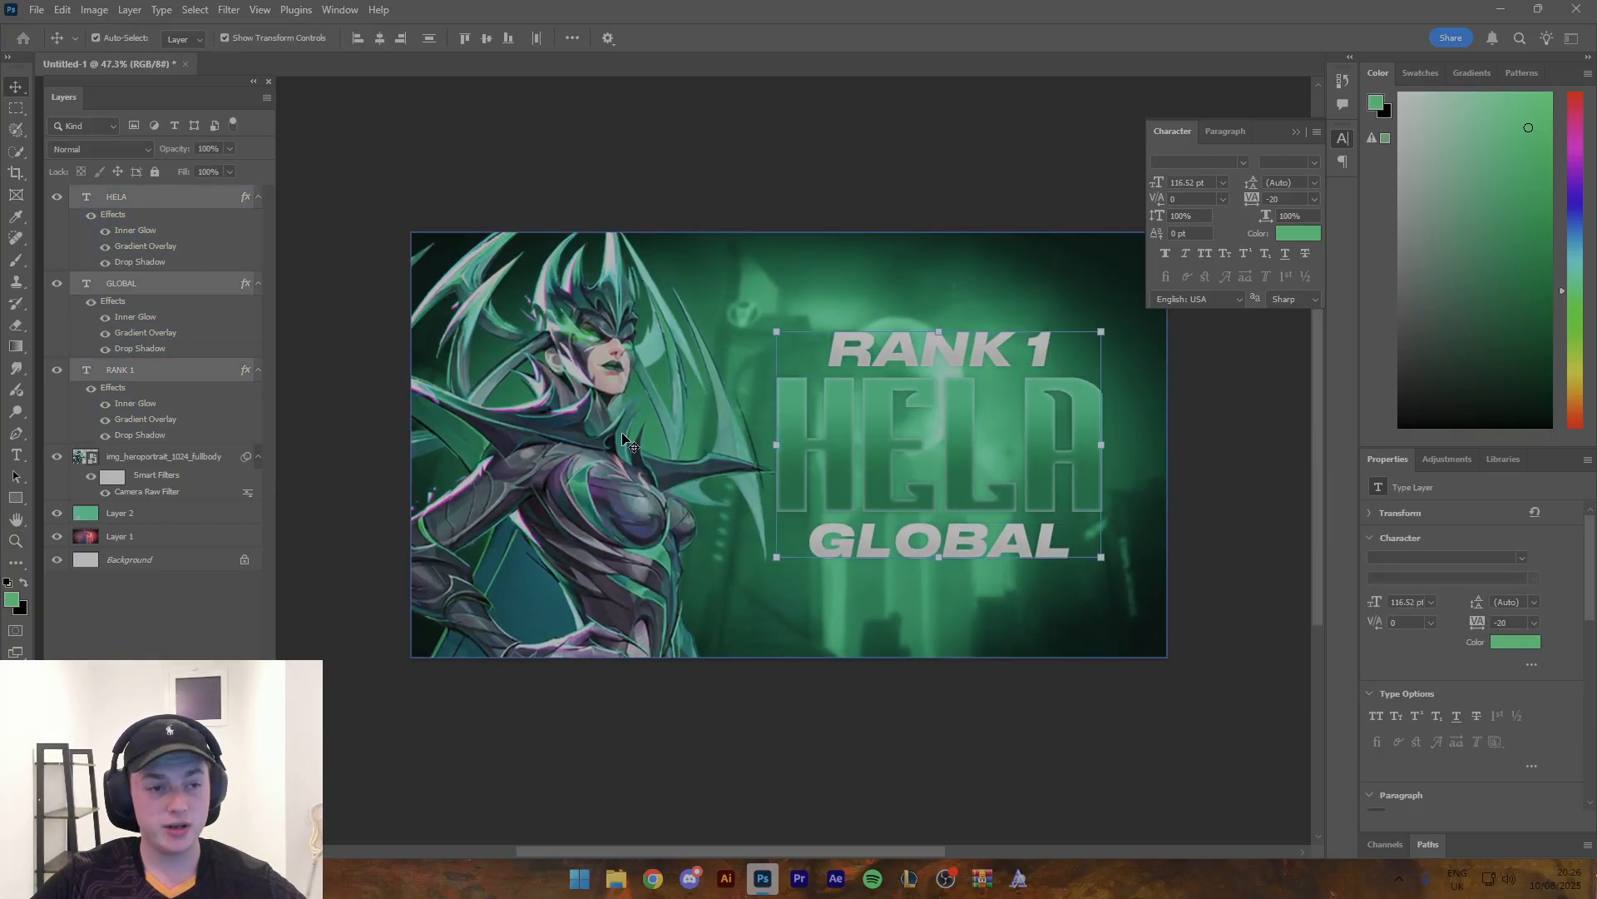
{"action": "key", "text": "ctrl+j"}
- Convert the original HELA, GLOBAL and RANK 1 layers beneath the copies into a single smart object
{"action": "left_click_drag", "start_coordinate": [251, 302], "coordinate": [162, 466]}
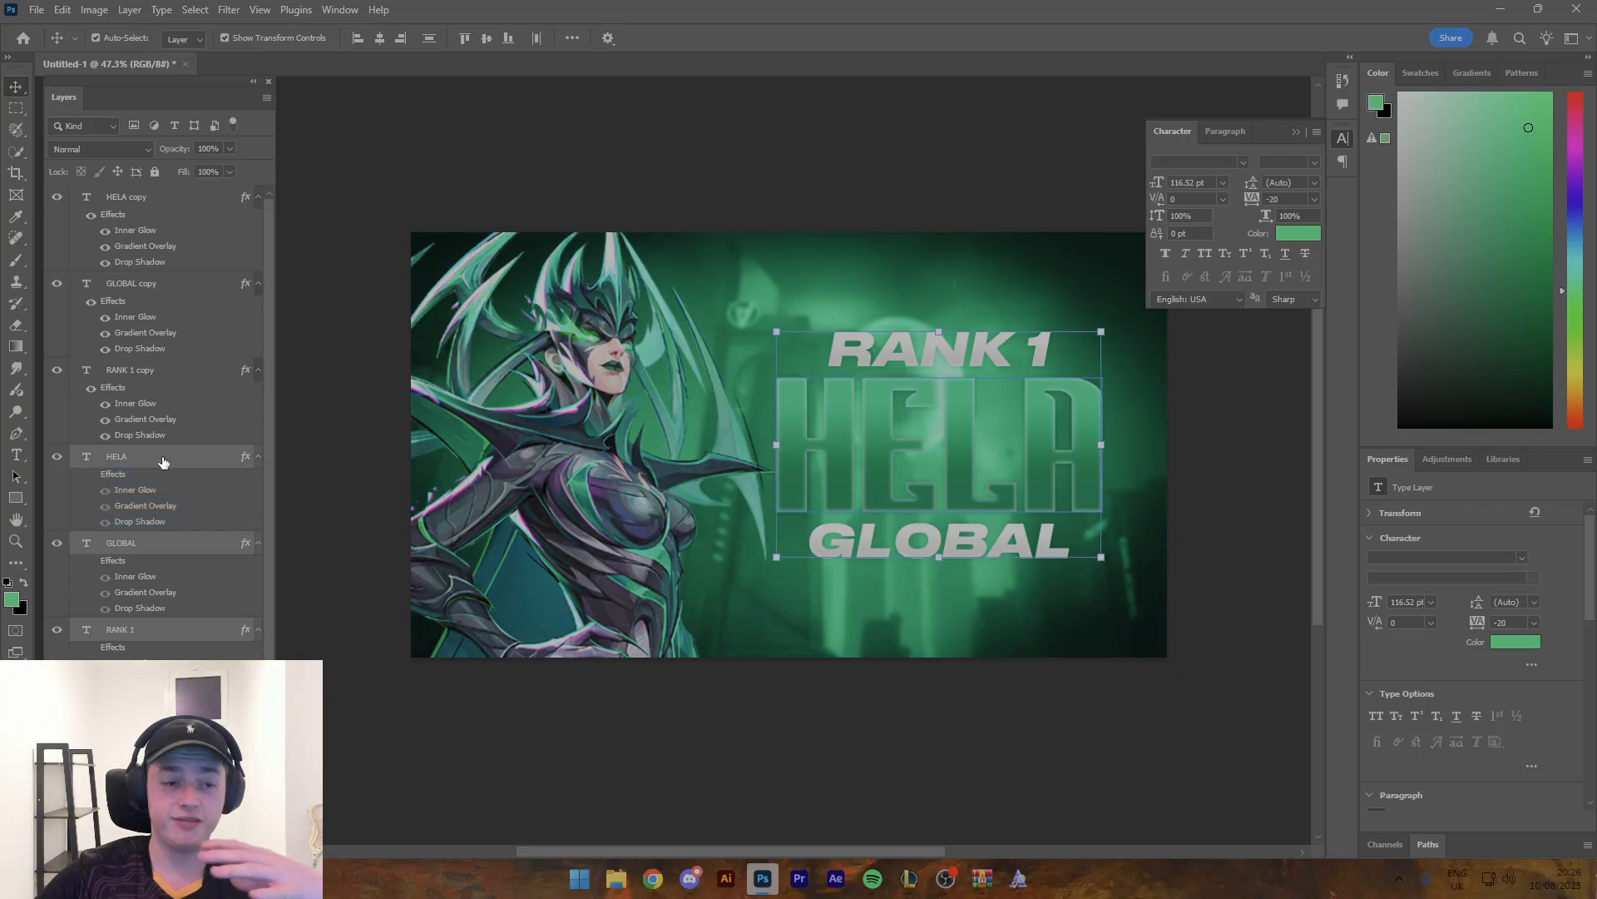
{"action": "right_click", "coordinate": [163, 462]}
{"action": "left_click", "coordinate": [217, 610]}
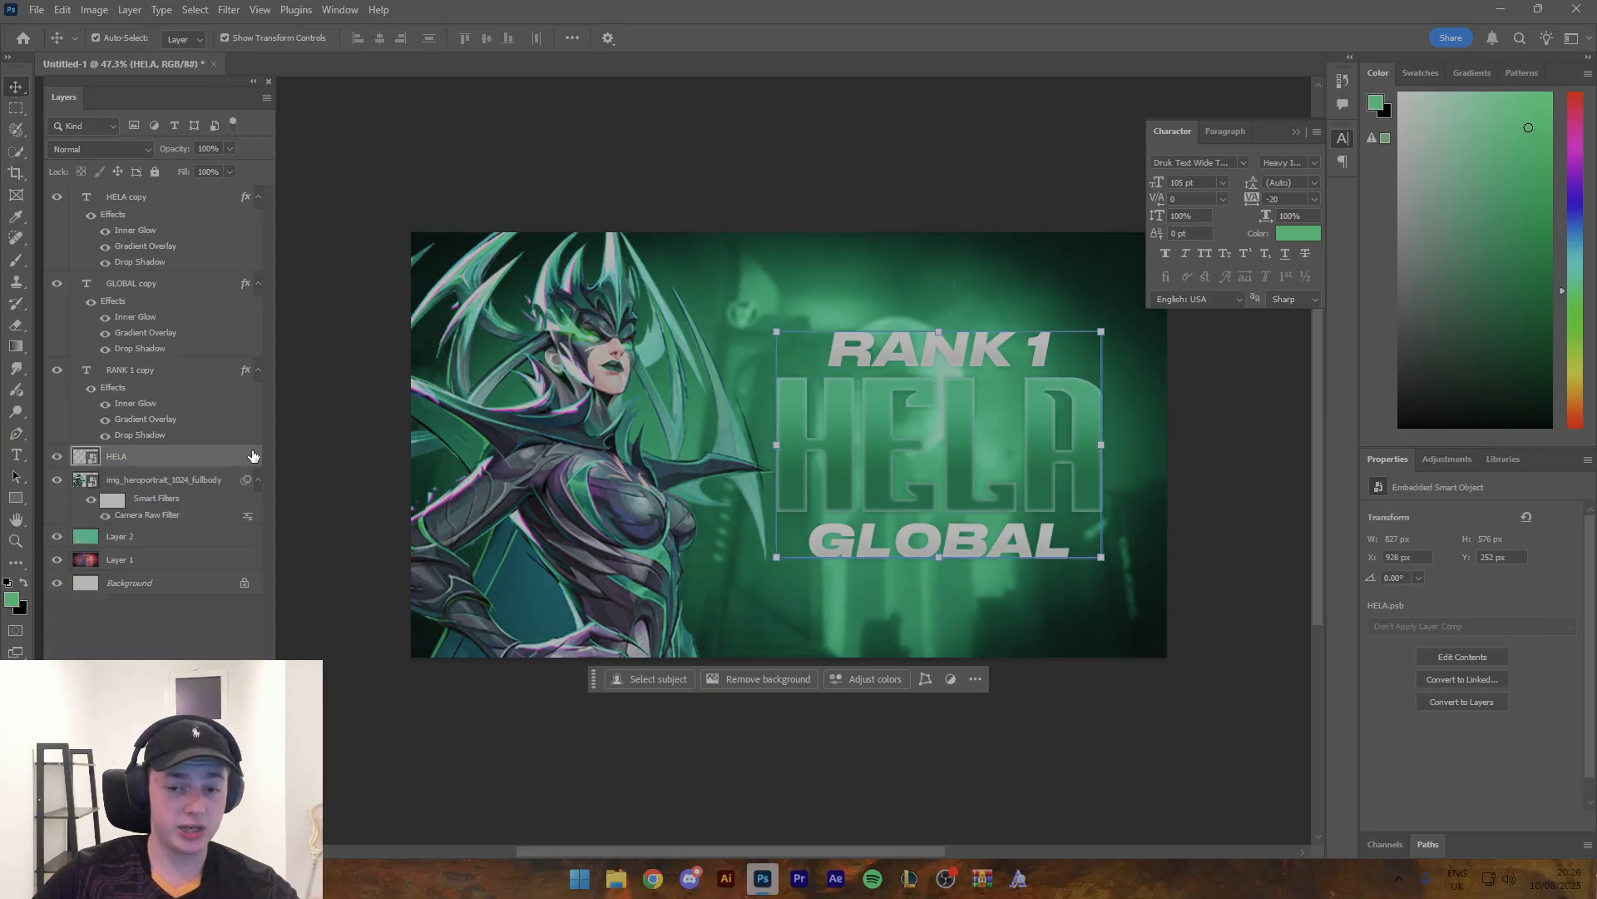
- Give the HELA smart object a black drop shadow outline with 100% opacity, 0 px distance, 100% spread and 27 px size
{"action": "left_click", "coordinate": [293, 638]}
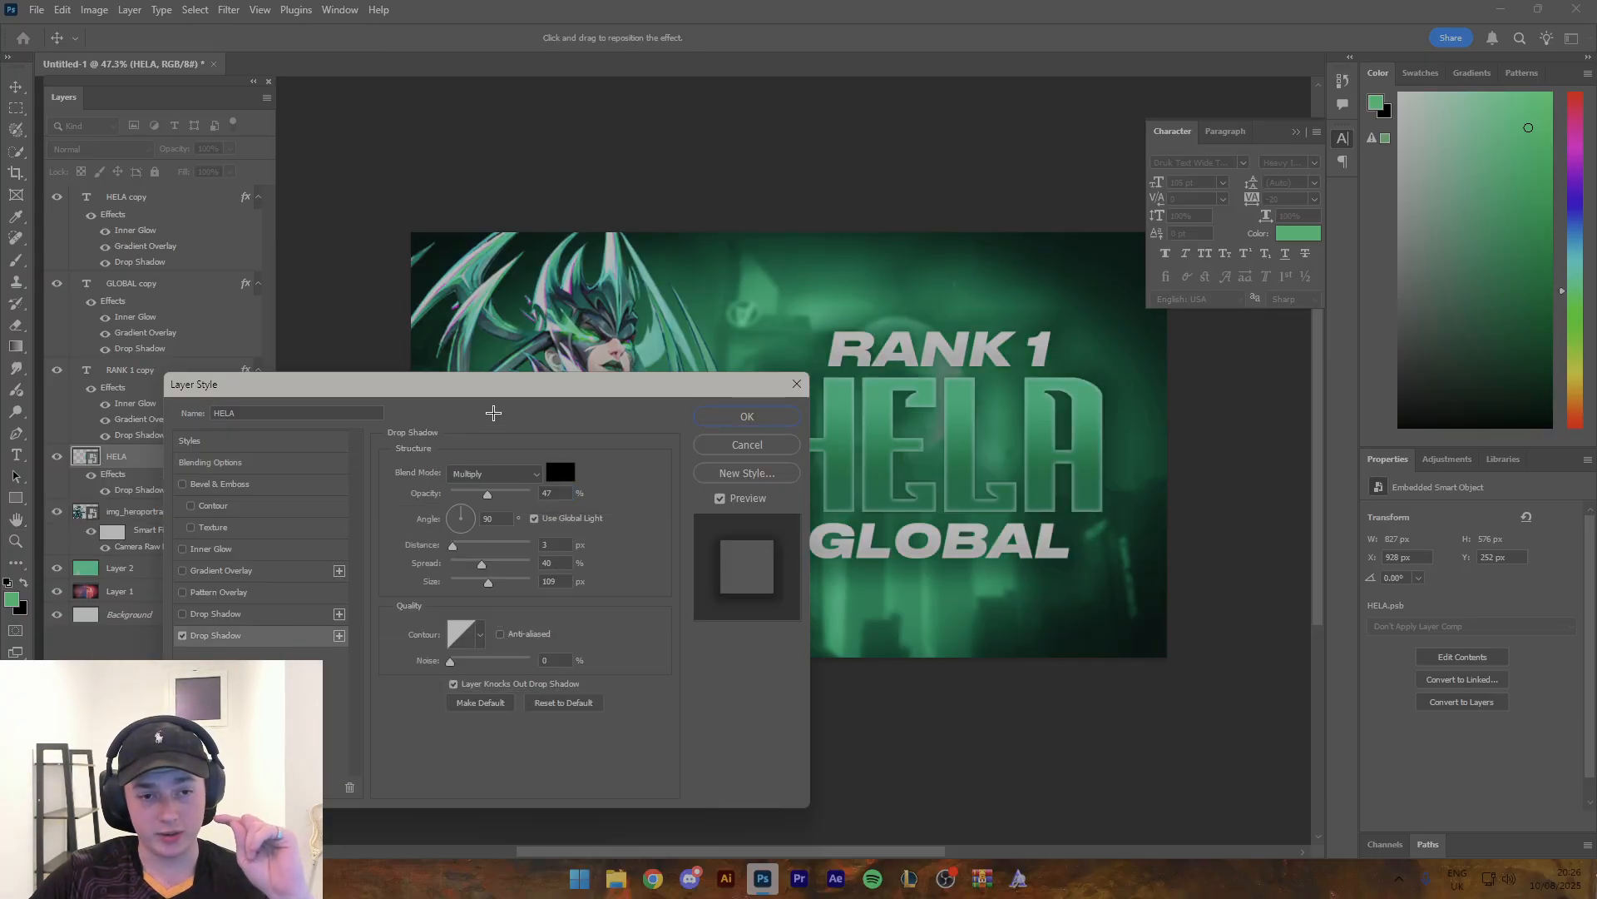
{"action": "left_click_drag", "start_coordinate": [497, 386], "coordinate": [345, 325]}
{"action": "left_click_drag", "start_coordinate": [341, 433], "coordinate": [379, 434]}
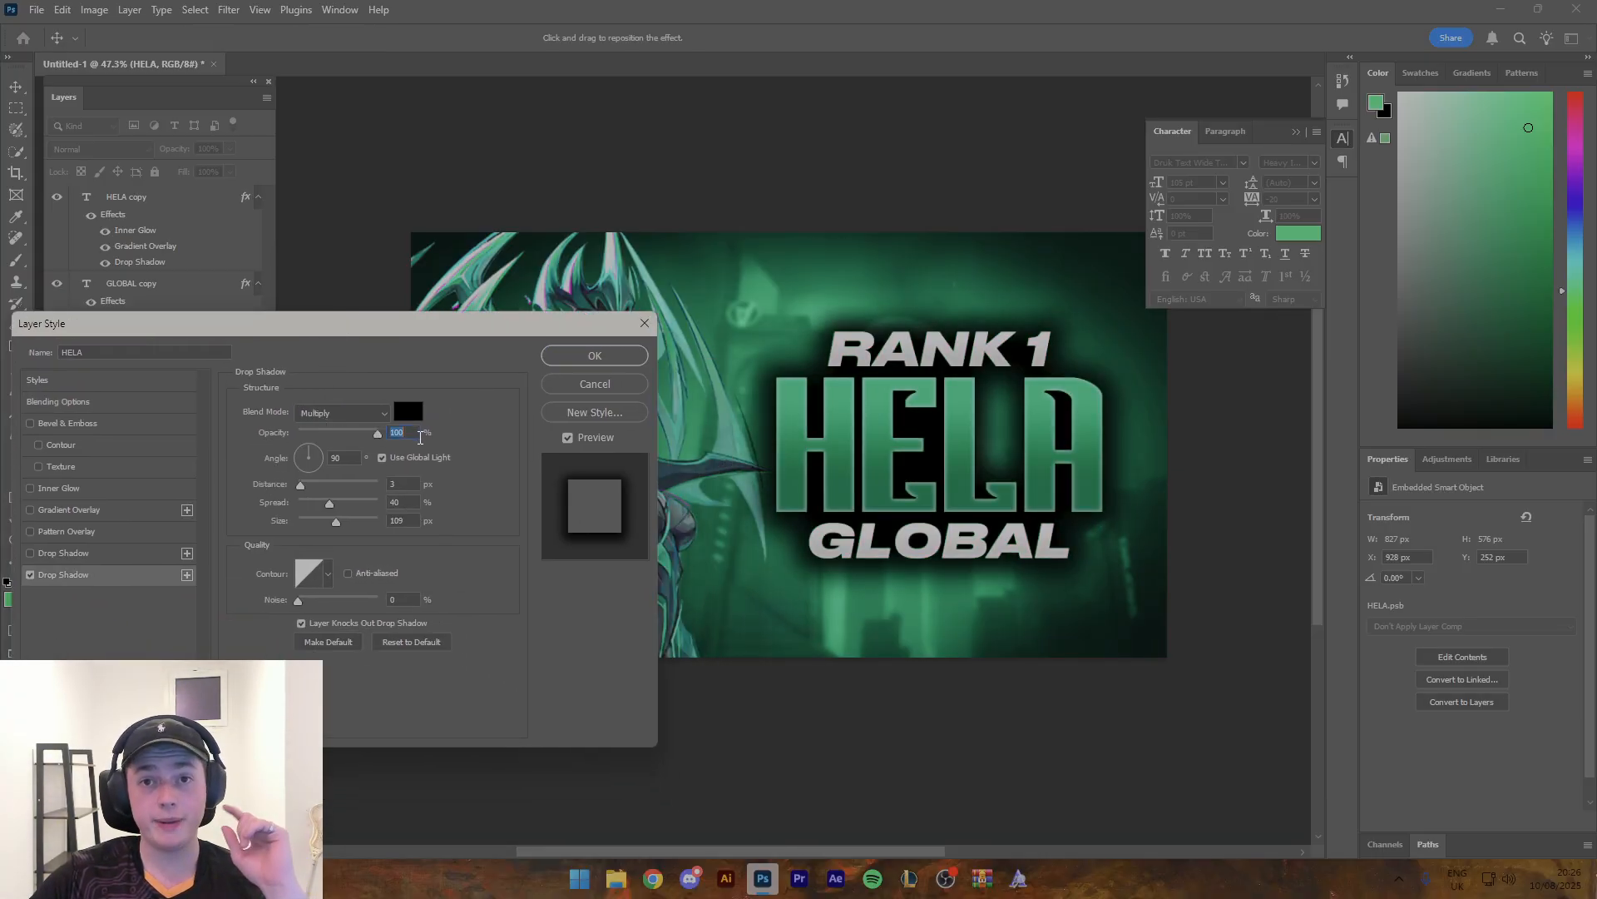
{"action": "mouse_move", "coordinate": [330, 504]}
{"action": "left_mouse_down"}
{"action": "mouse_move", "coordinate": [378, 503]}
{"action": "mouse_move", "coordinate": [273, 490]}
{"action": "mouse_move", "coordinate": [337, 520]}
{"action": "mouse_move", "coordinate": [312, 519]}
{"action": "left_mouse_up"}
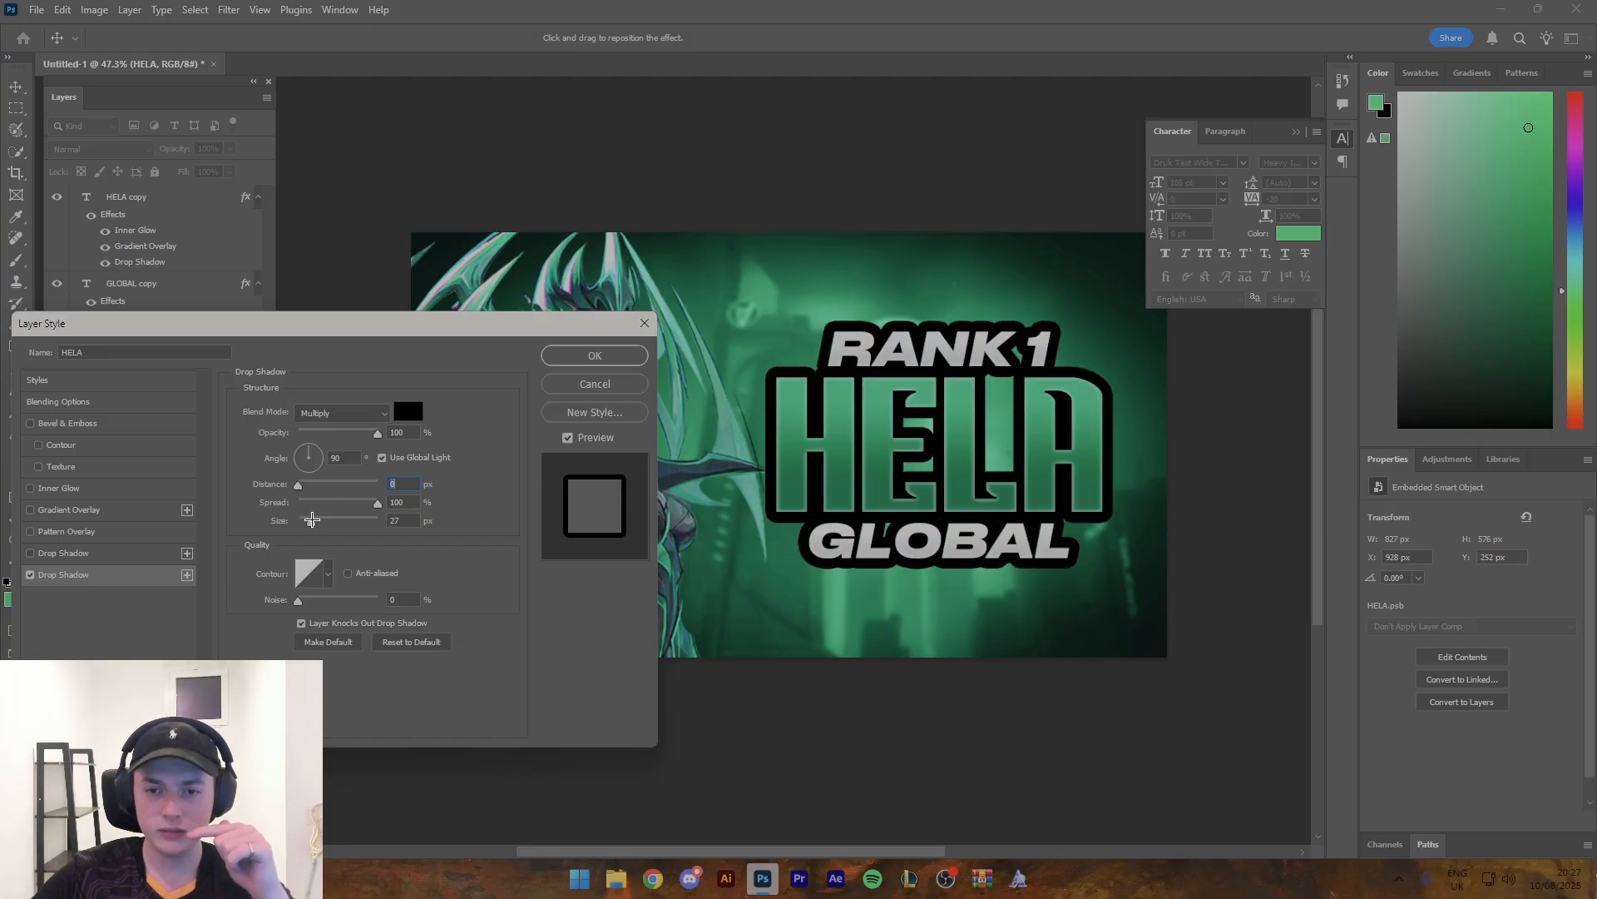
{"action": "left_click", "coordinate": [599, 356]}
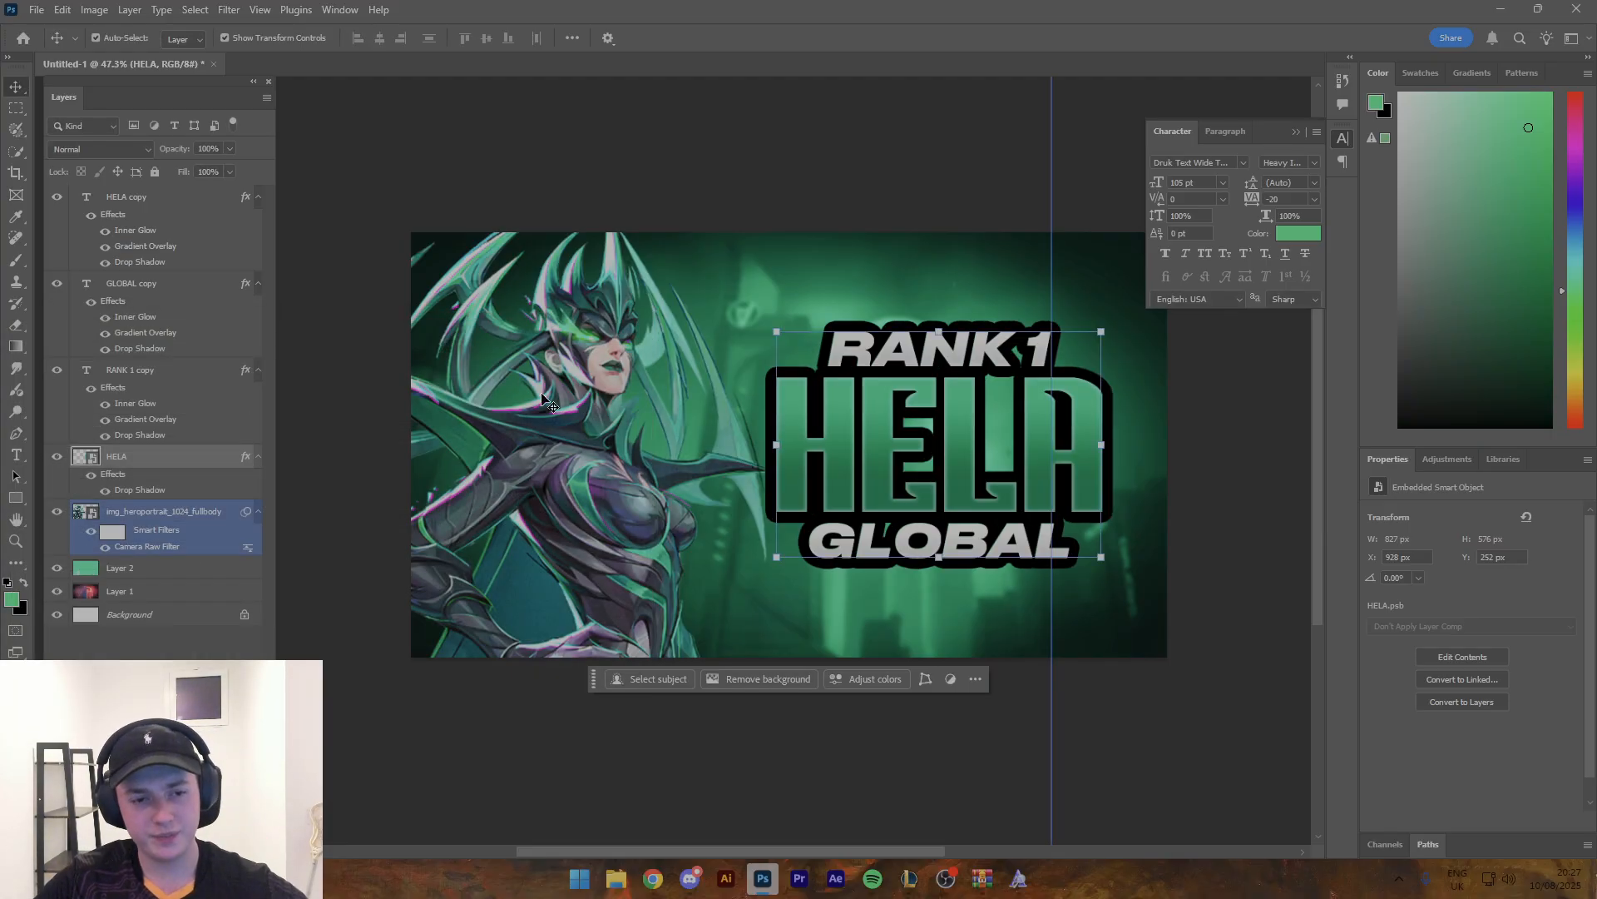
- Bake the shadow outline into a new HELA smart object and rasterize it, with black as the foreground colour
{"action": "right_click", "coordinate": [207, 459]}
{"action": "left_click", "coordinate": [288, 589]}
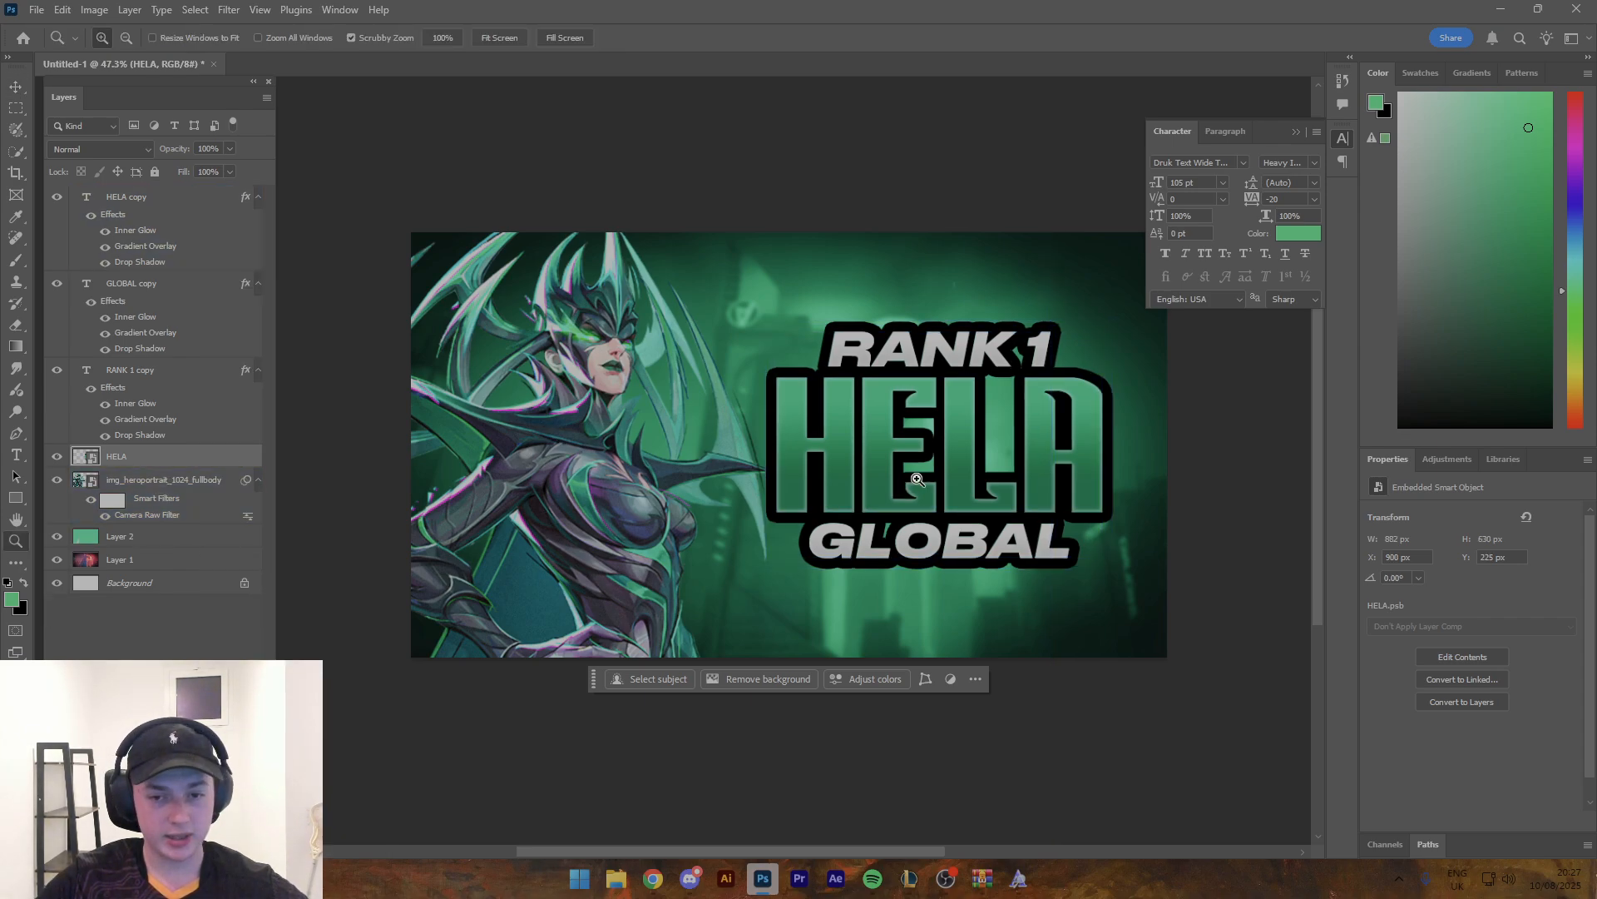
{"action": "scroll", "coordinate": [961, 462], "scroll_direction": "up", "scroll_amount": 3}
{"action": "key", "text": "b"}
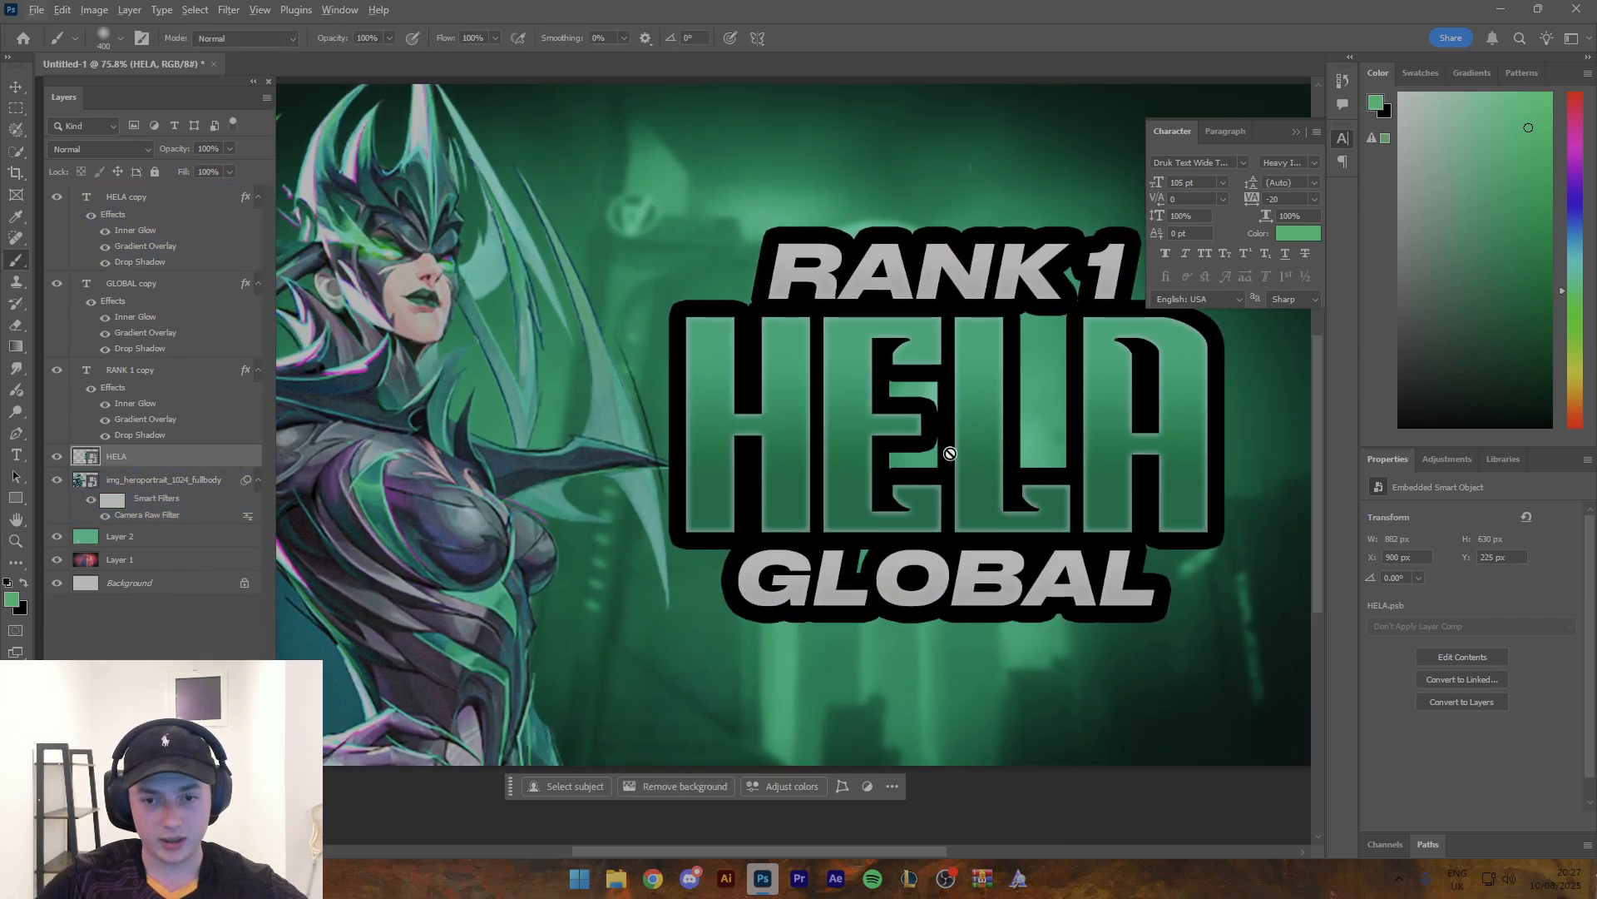
{"action": "key", "text": "x"}
{"action": "key", "text": "v"}
{"action": "key", "text": "Escape"}
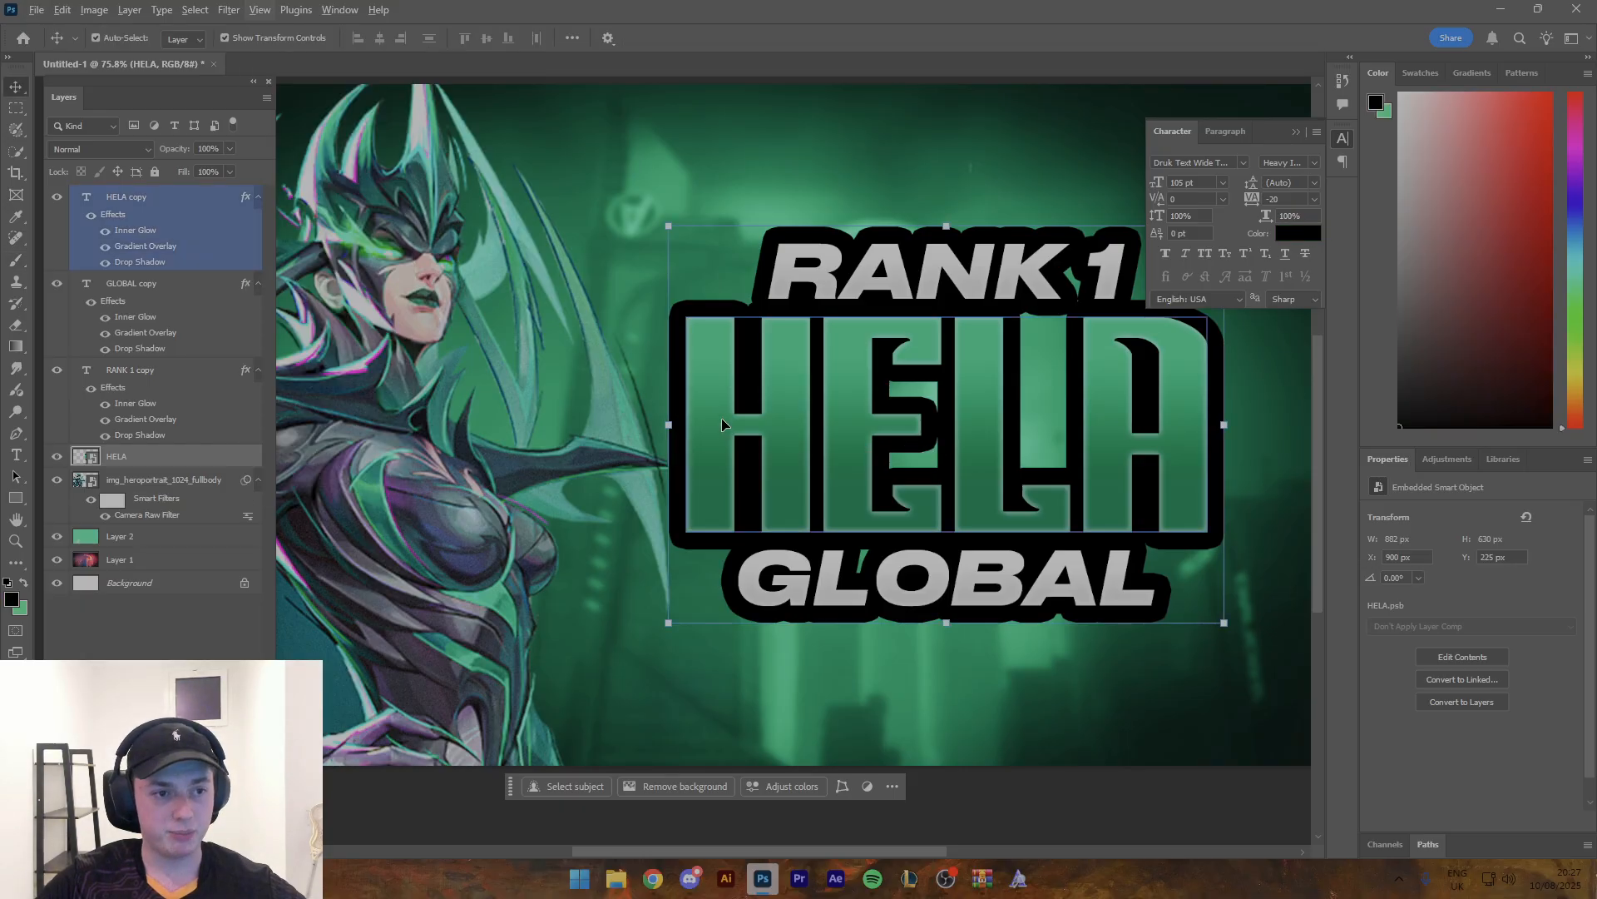
{"action": "right_click", "coordinate": [218, 456]}
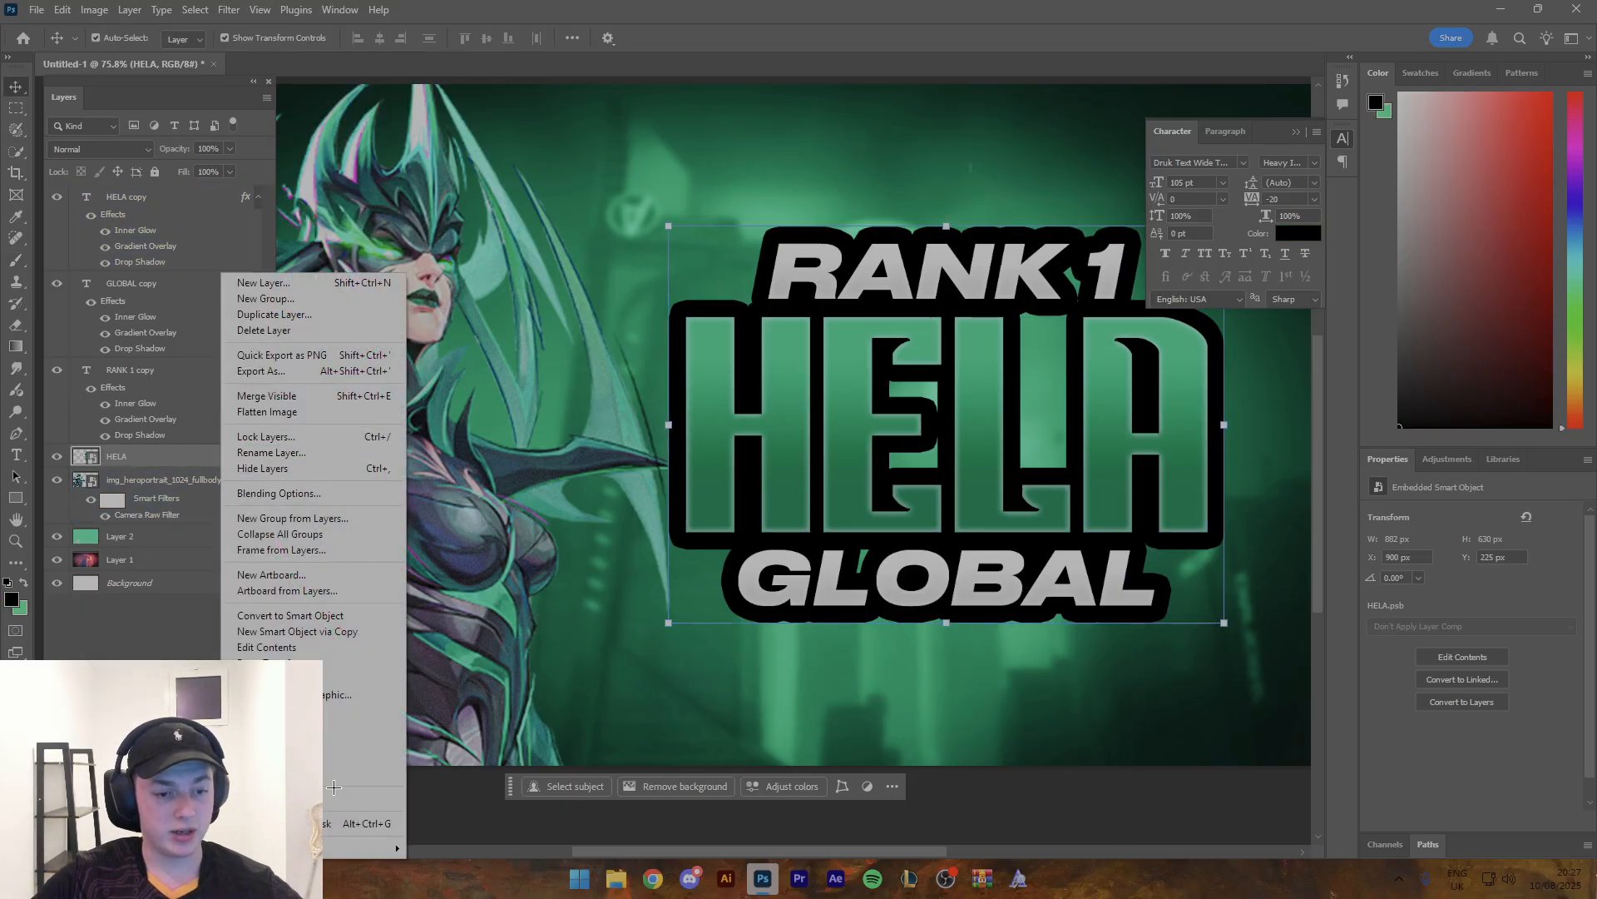
{"action": "left_click", "coordinate": [283, 797]}
- Paint the gaps around HELA's E, L and A solid black on the outline layer with a 200 px hard round brush
{"action": "key", "text": "b"}
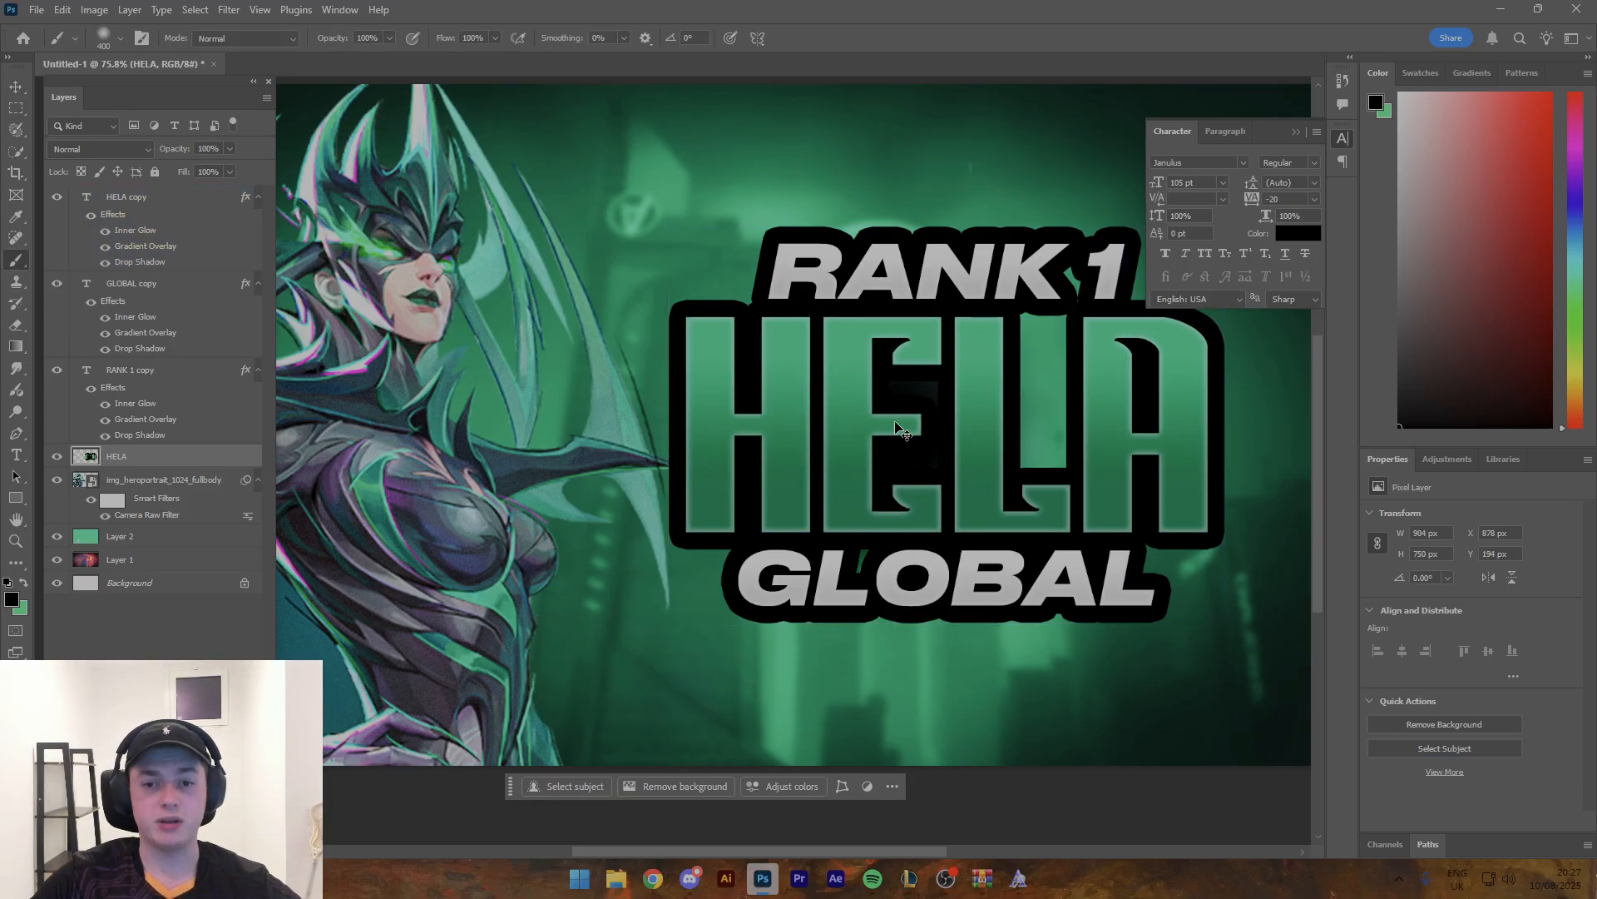
{"action": "right_click", "coordinate": [954, 493]}
{"action": "left_click", "coordinate": [997, 676]}
{"action": "left_click_drag", "start_coordinate": [722, 466], "coordinate": [911, 470]}
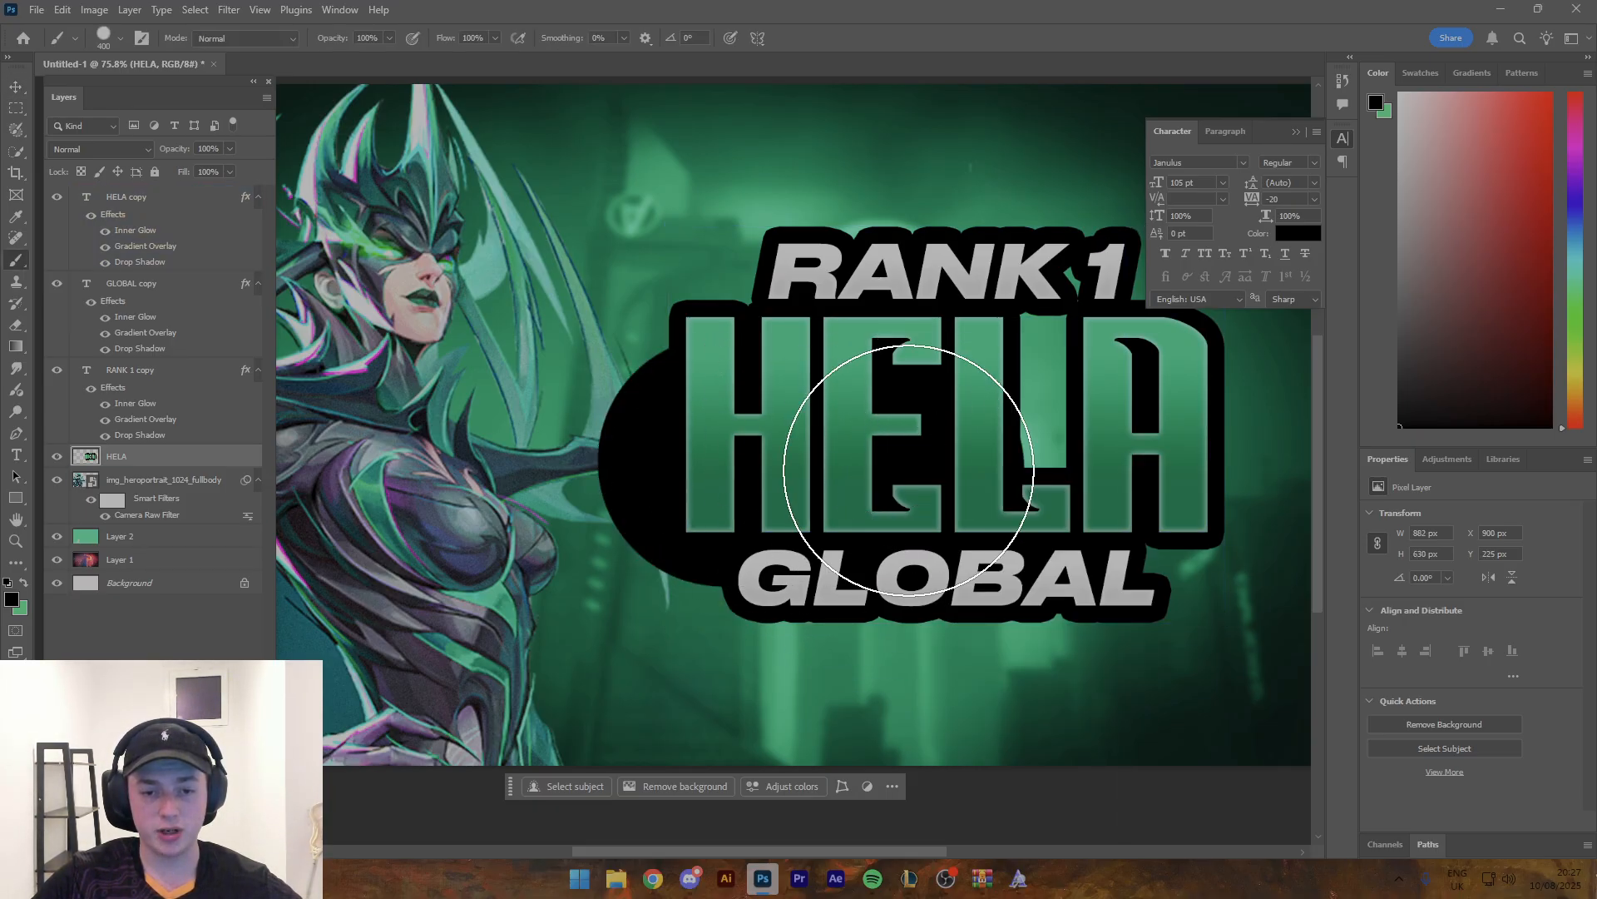
{"action": "key", "text": "ctrl+z"}
{"action": "key", "text": "bracketleft"}
{"action": "key", "text": "bracketleft"}
{"action": "key", "text": "bracketleft"}
{"action": "mouse_move", "coordinate": [923, 402]}
{"action": "left_mouse_down"}
{"action": "mouse_move", "coordinate": [948, 382]}
{"action": "mouse_move", "coordinate": [931, 470]}
{"action": "mouse_move", "coordinate": [1003, 355]}
{"action": "mouse_move", "coordinate": [1036, 401]}
{"action": "mouse_move", "coordinate": [1045, 317]}
{"action": "mouse_move", "coordinate": [963, 476]}
{"action": "mouse_move", "coordinate": [888, 535]}
{"action": "left_mouse_up"}
{"action": "mouse_move", "coordinate": [1000, 456]}
{"action": "left_mouse_down"}
{"action": "mouse_move", "coordinate": [811, 460]}
{"action": "mouse_move", "coordinate": [796, 428]}
{"action": "mouse_move", "coordinate": [839, 431]}
{"action": "mouse_move", "coordinate": [888, 529]}
{"action": "left_mouse_up"}
- Straighten the black outline's right and left edges beside GLOBAL with a 60 px brush
{"action": "key", "text": "z"}
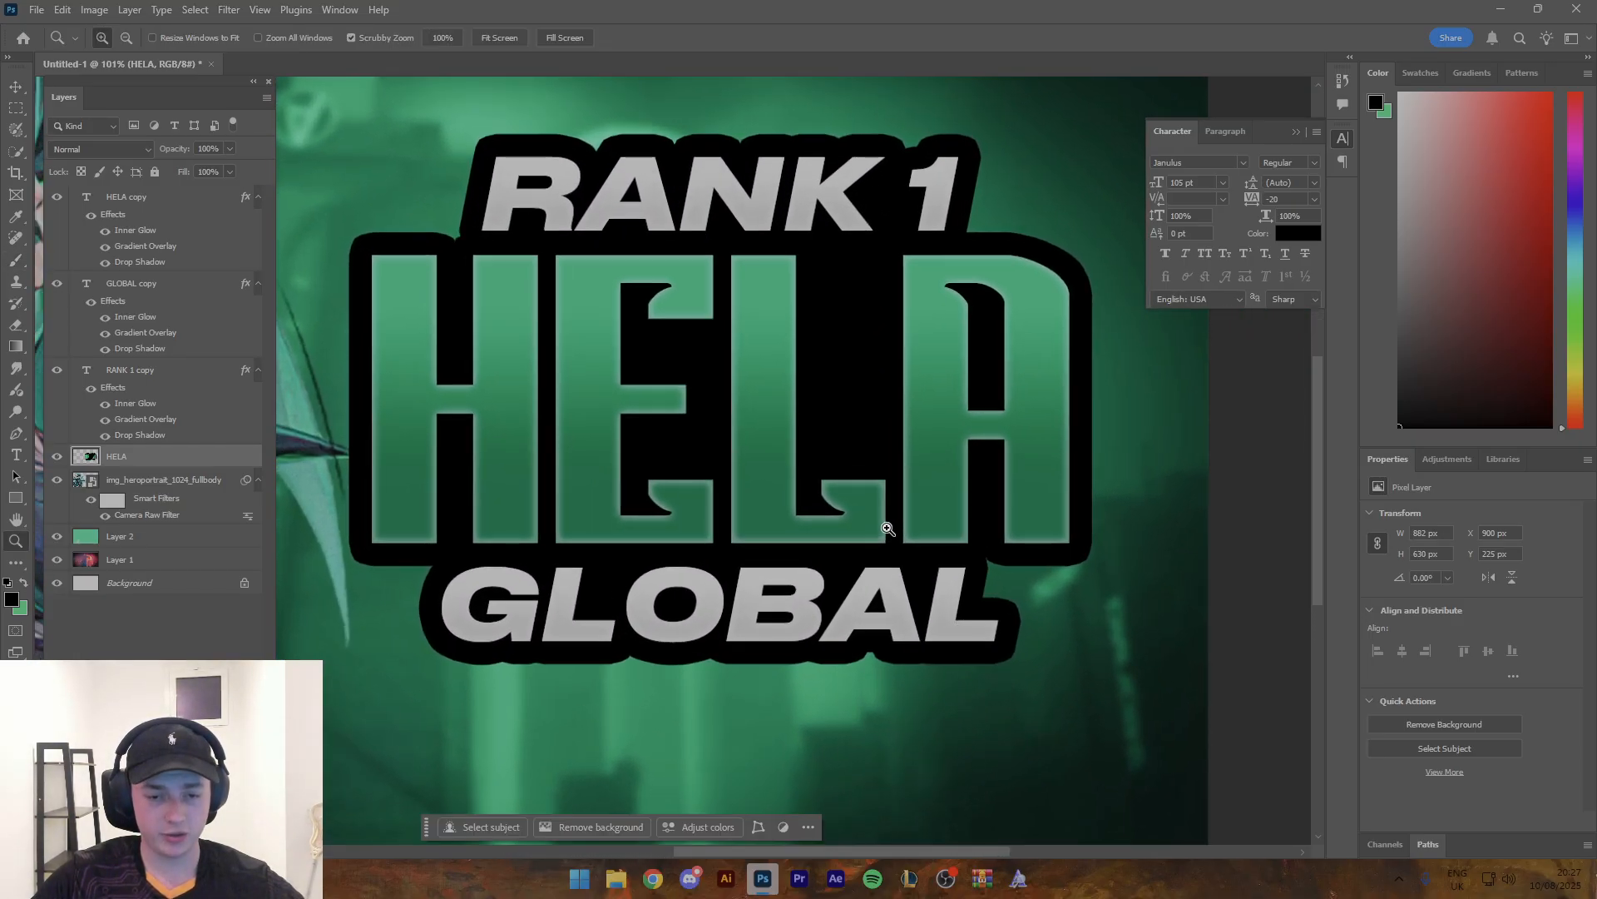
{"action": "key", "text": "b"}
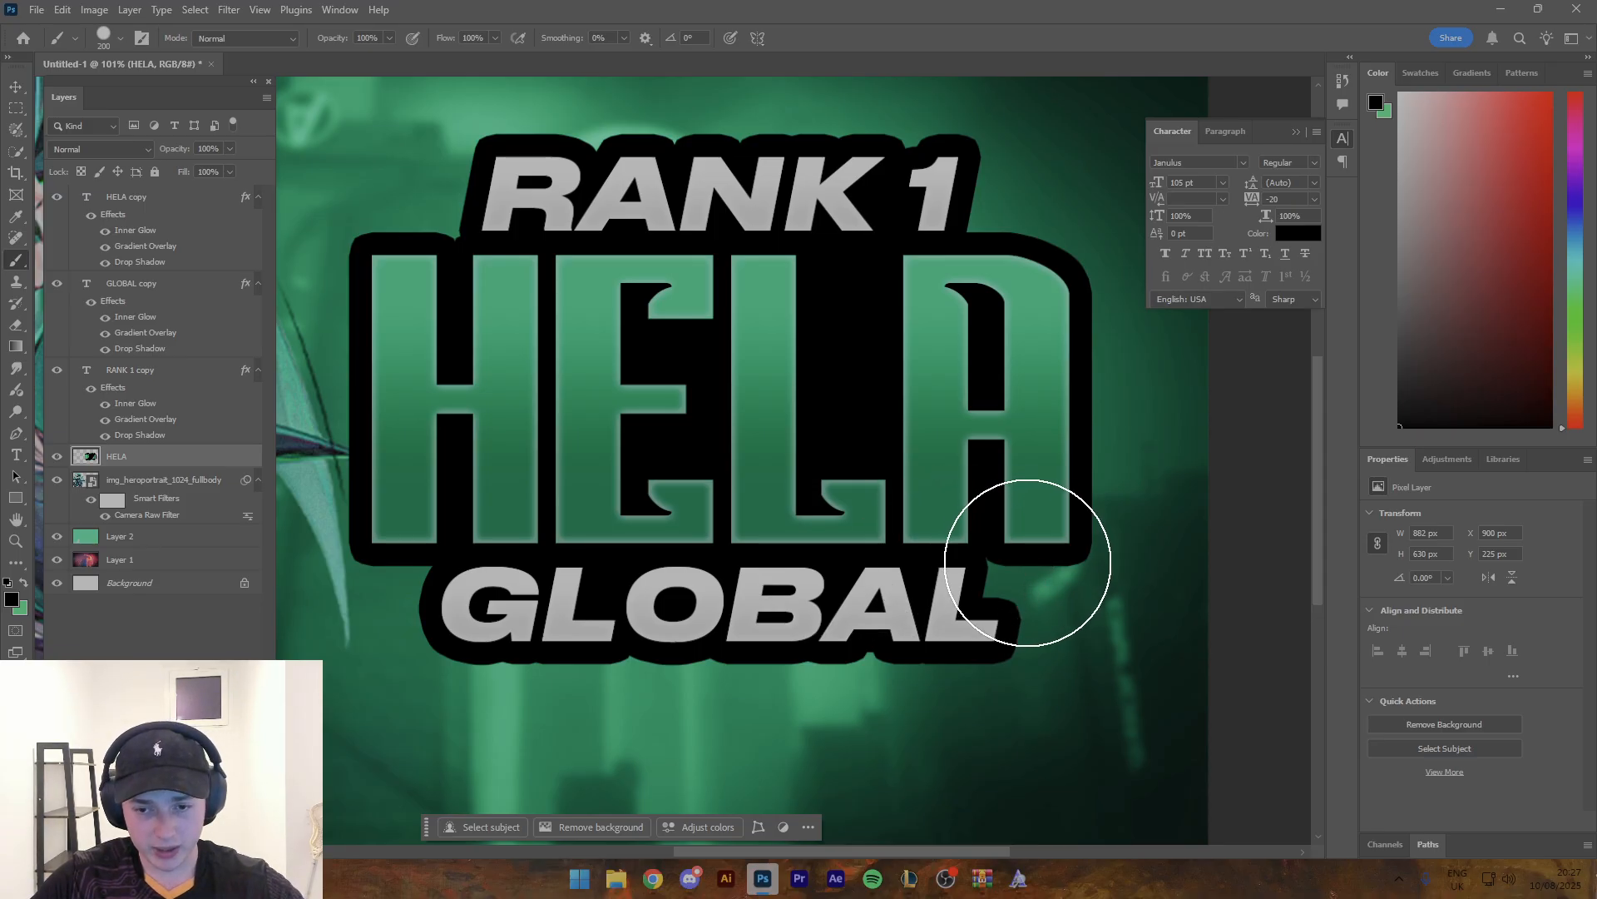
{"action": "key", "text": "bracketleft"}
{"action": "key", "text": "bracketleft"}
{"action": "key", "text": "bracketleft"}
{"action": "key", "text": "bracketleft"}
{"action": "key", "text": "bracketleft"}
{"action": "key", "text": "bracketleft"}
{"action": "key", "text": "bracketleft"}
{"action": "key", "text": "bracketleft"}
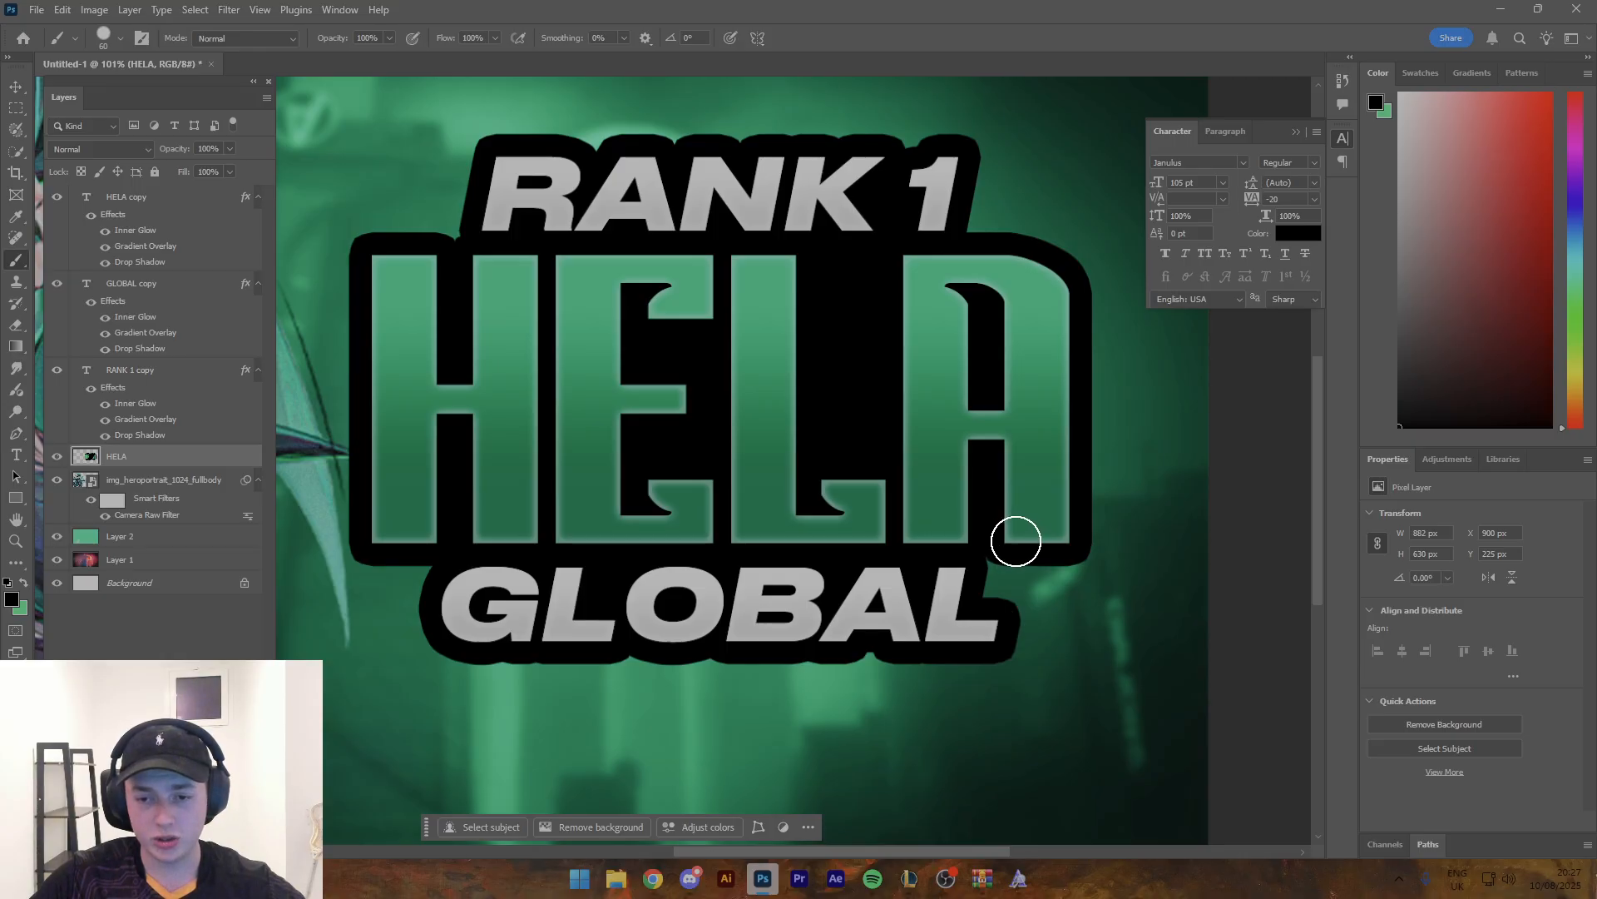
{"action": "key", "text": "z"}
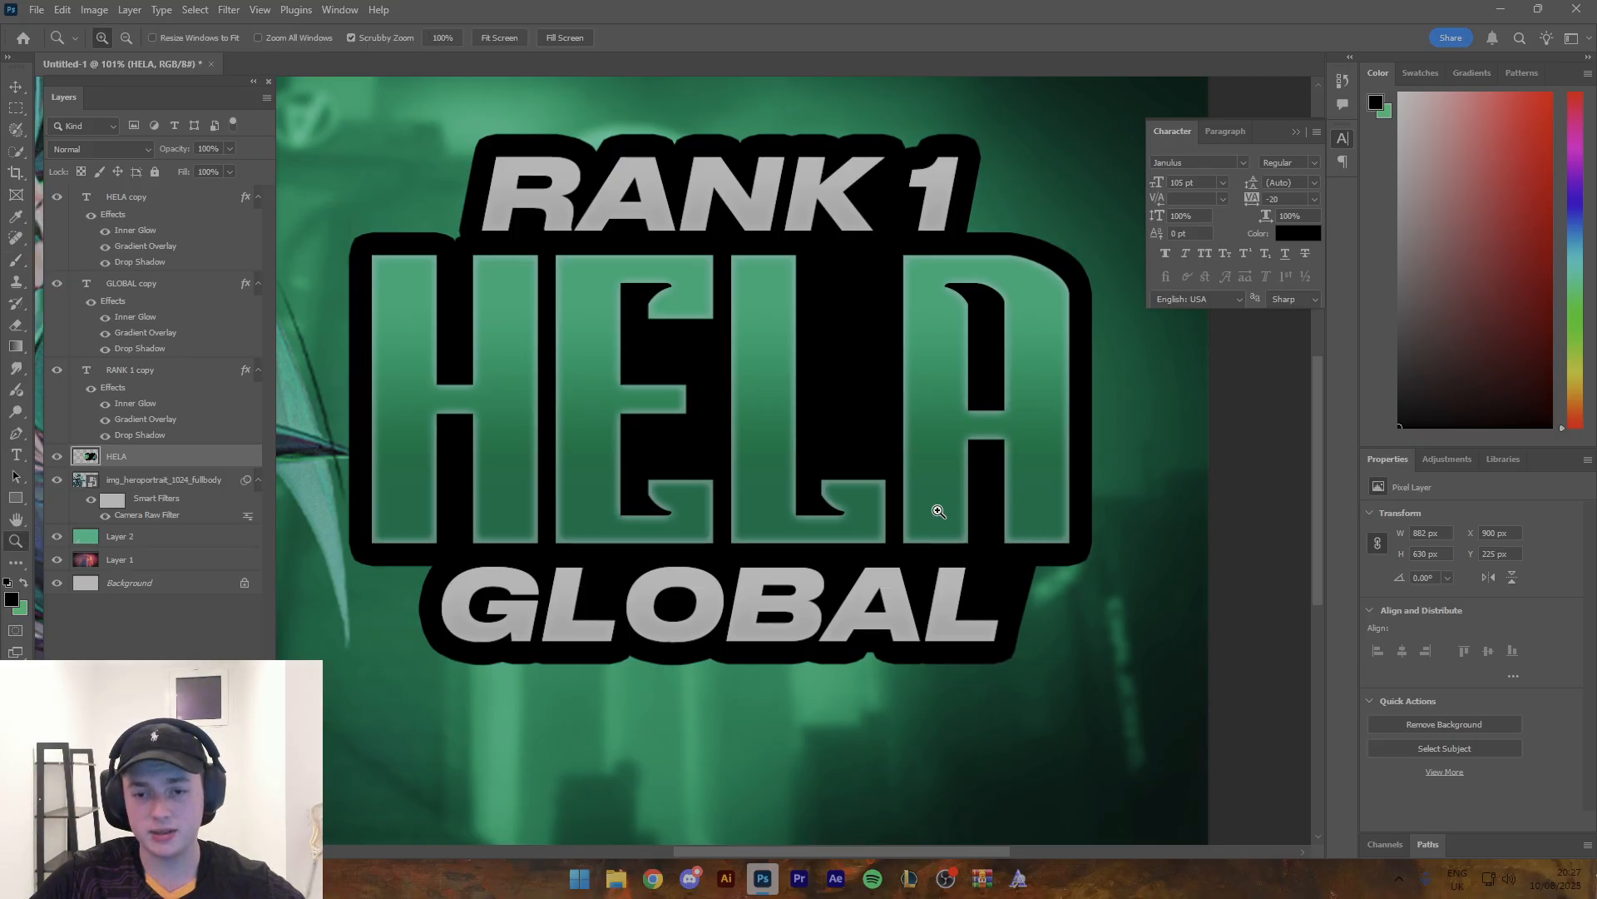
{"action": "mouse_move", "coordinate": [934, 508]}
{"action": "left_mouse_down"}
{"action": "mouse_move", "coordinate": [843, 503]}
{"action": "mouse_move", "coordinate": [872, 534]}
{"action": "mouse_move", "coordinate": [740, 482]}
{"action": "left_mouse_up"}
{"action": "key", "text": "b"}
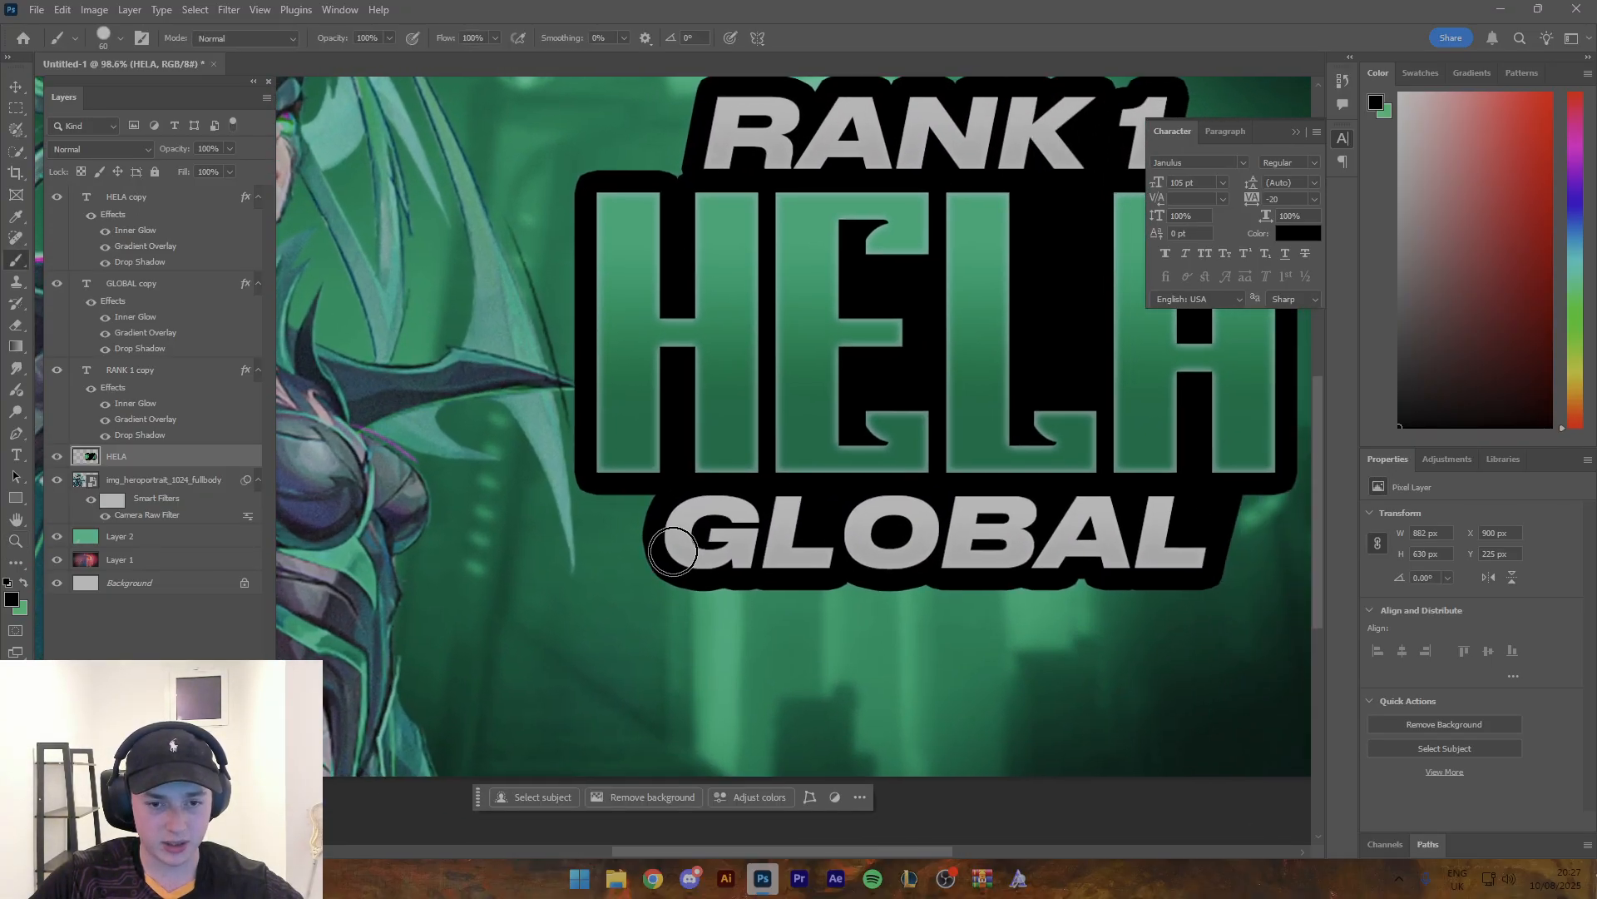
{"action": "left_click", "coordinate": [671, 555]}
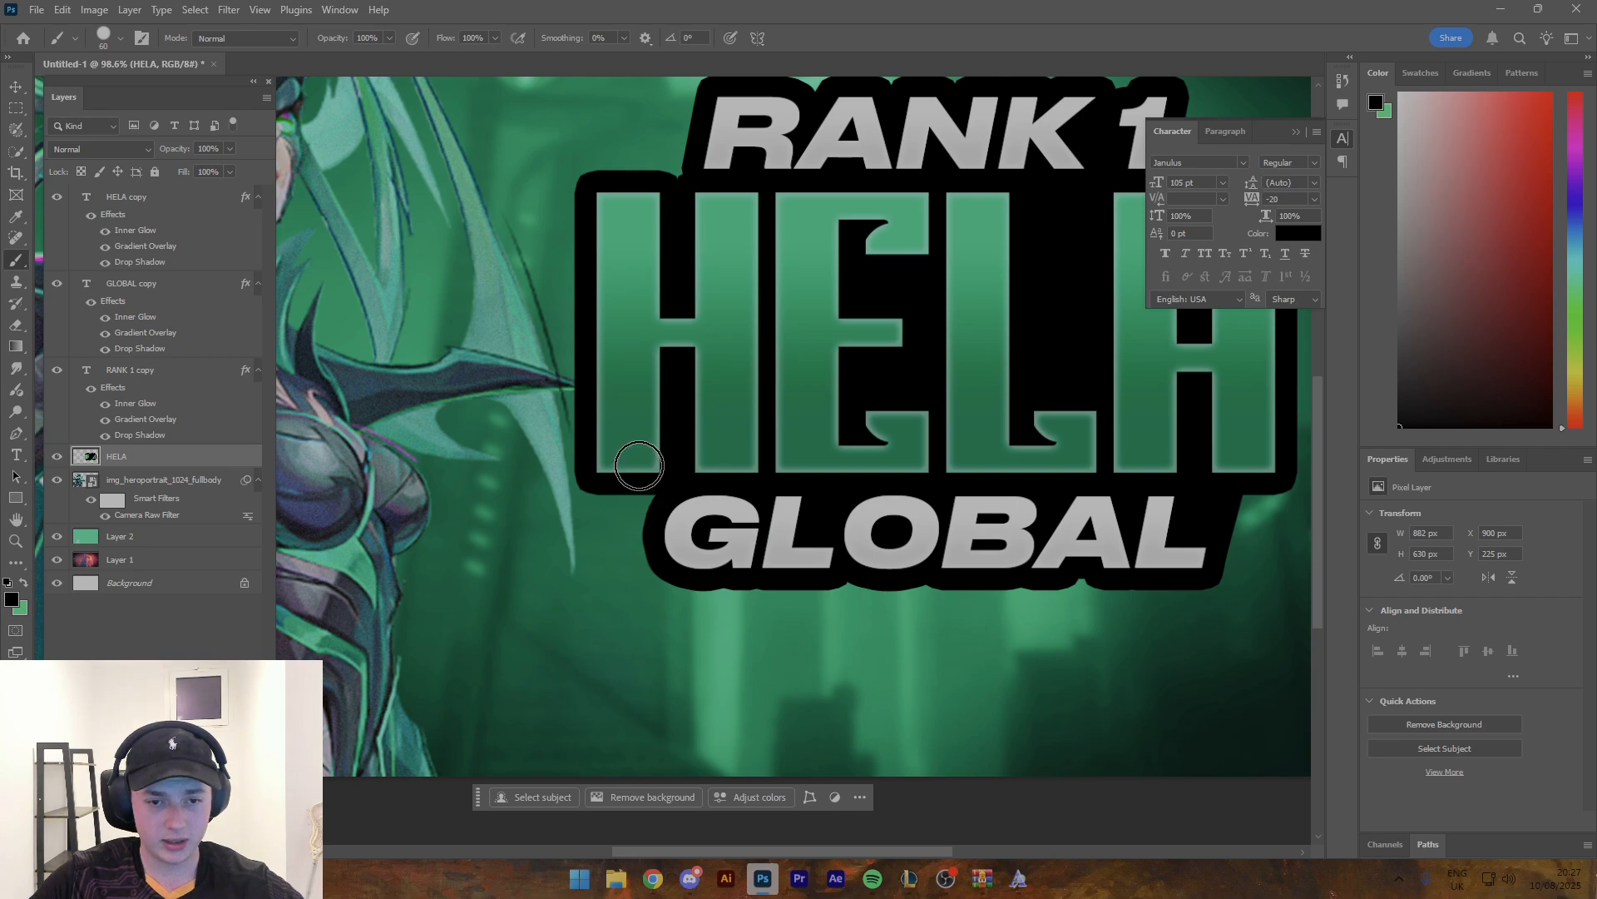
{"action": "left_click", "coordinate": [641, 464], "text": "shift"}
- Try to straighten the black outline along the left edge of RANK 1 with a straight brush stroke
{"action": "key", "text": "z"}
{"action": "mouse_move", "coordinate": [779, 464]}
{"action": "left_mouse_down"}
{"action": "mouse_move", "coordinate": [670, 461]}
{"action": "mouse_move", "coordinate": [691, 453]}
{"action": "left_mouse_up"}
{"action": "left_click_drag", "start_coordinate": [782, 338], "coordinate": [851, 337]}
{"action": "key", "text": "b"}
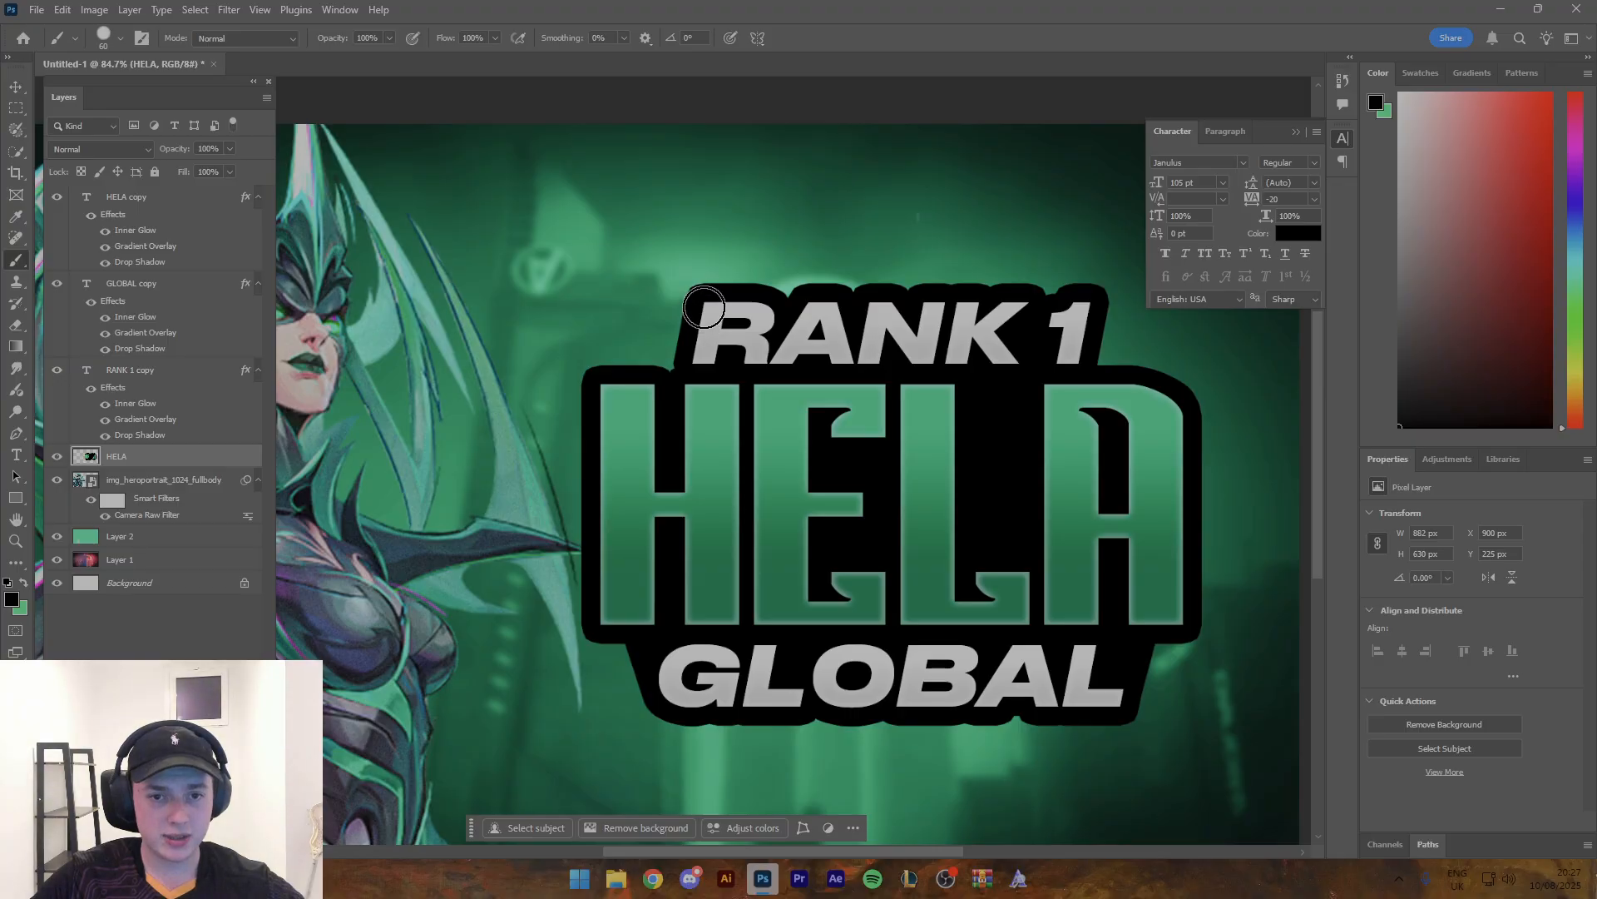
{"action": "left_click", "coordinate": [703, 305]}
{"action": "left_click", "coordinate": [667, 392], "text": "shift"}
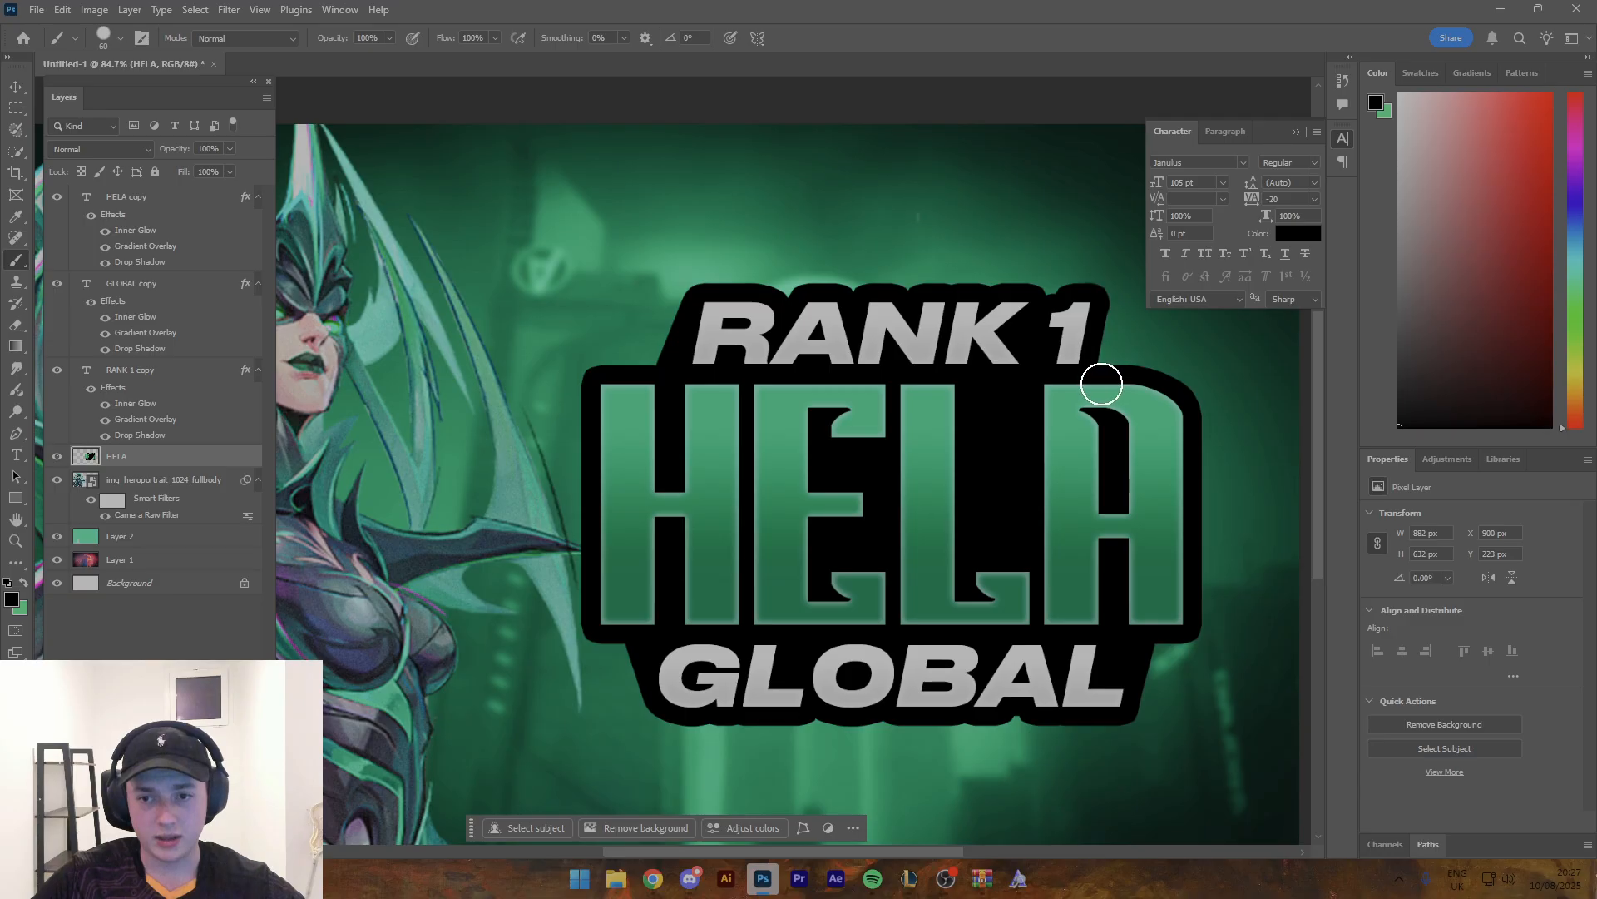
- Examine the black outline around the R of RANK 1 up close
{"action": "key", "text": "z"}
{"action": "mouse_move", "coordinate": [1102, 375]}
{"action": "left_mouse_down"}
{"action": "mouse_move", "coordinate": [962, 331]}
{"action": "mouse_move", "coordinate": [898, 344]}
{"action": "left_mouse_up"}
{"action": "left_click_drag", "start_coordinate": [764, 335], "coordinate": [785, 324]}
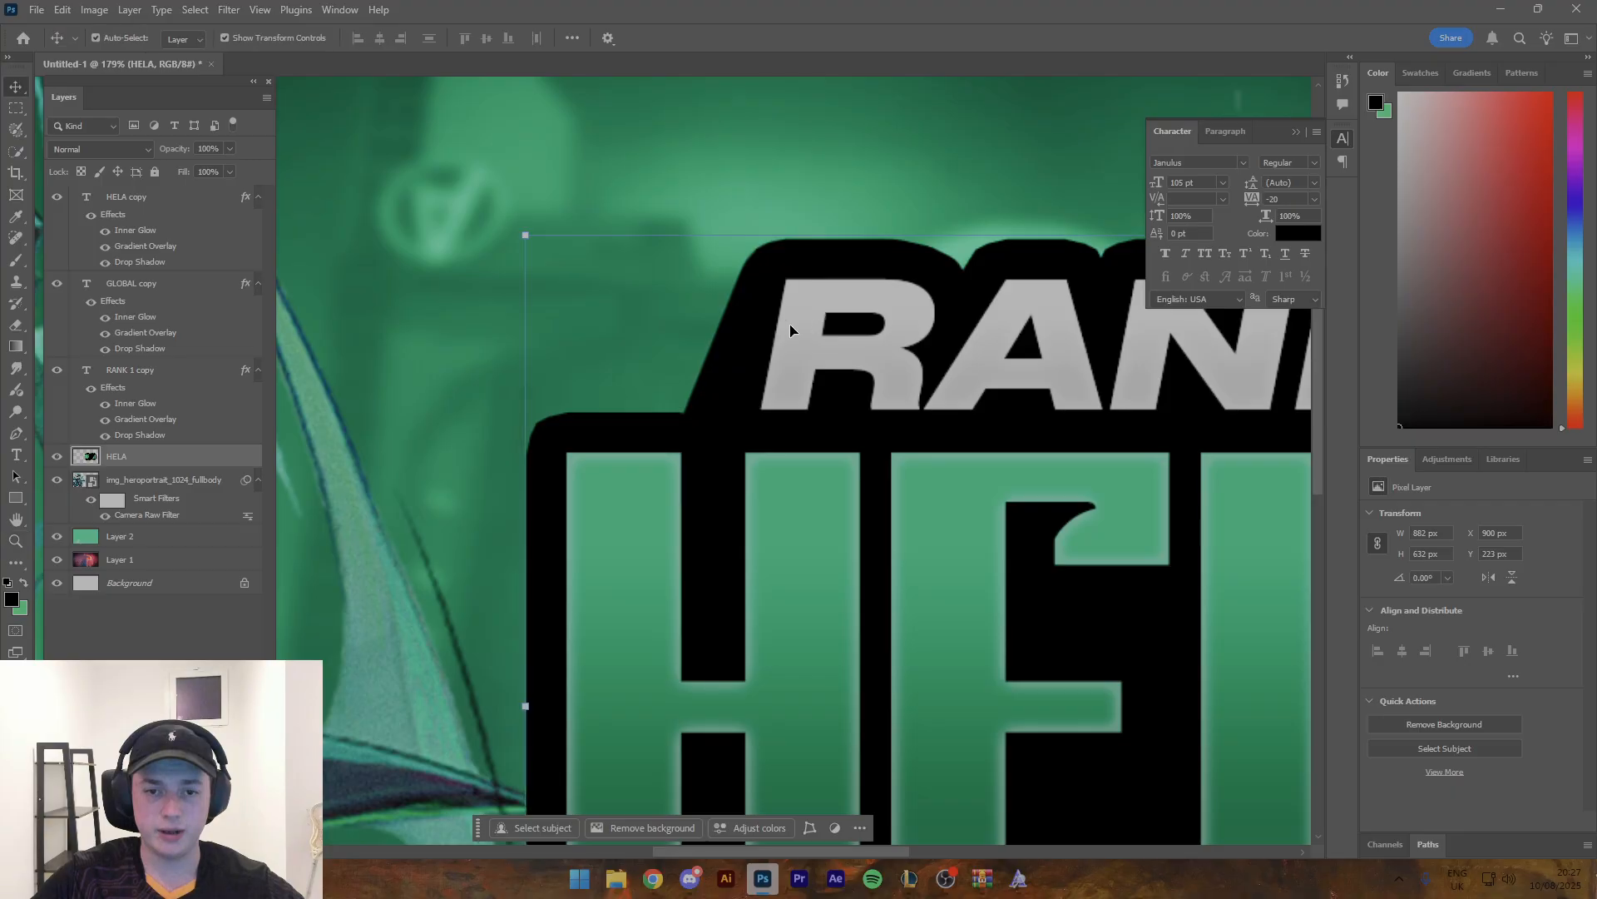
{"action": "key", "text": "v"}
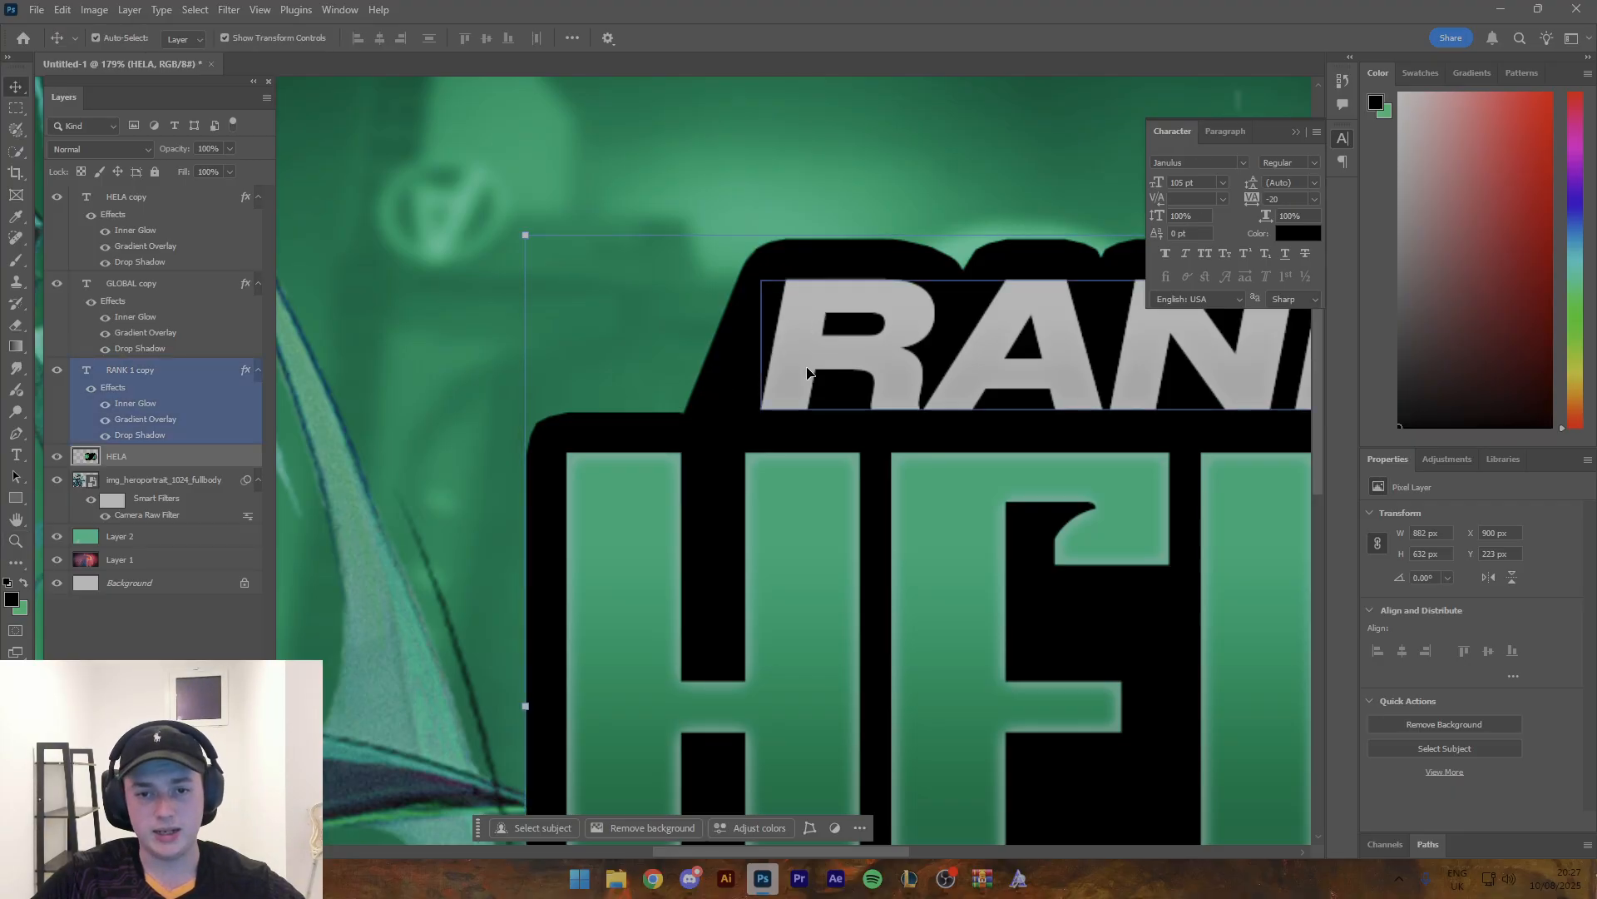
{"action": "left_click", "coordinate": [820, 373]}
{"action": "left_click_drag", "start_coordinate": [928, 364], "coordinate": [632, 394]}
{"action": "key", "text": "z"}
{"action": "left_click_drag", "start_coordinate": [815, 365], "coordinate": [730, 367]}
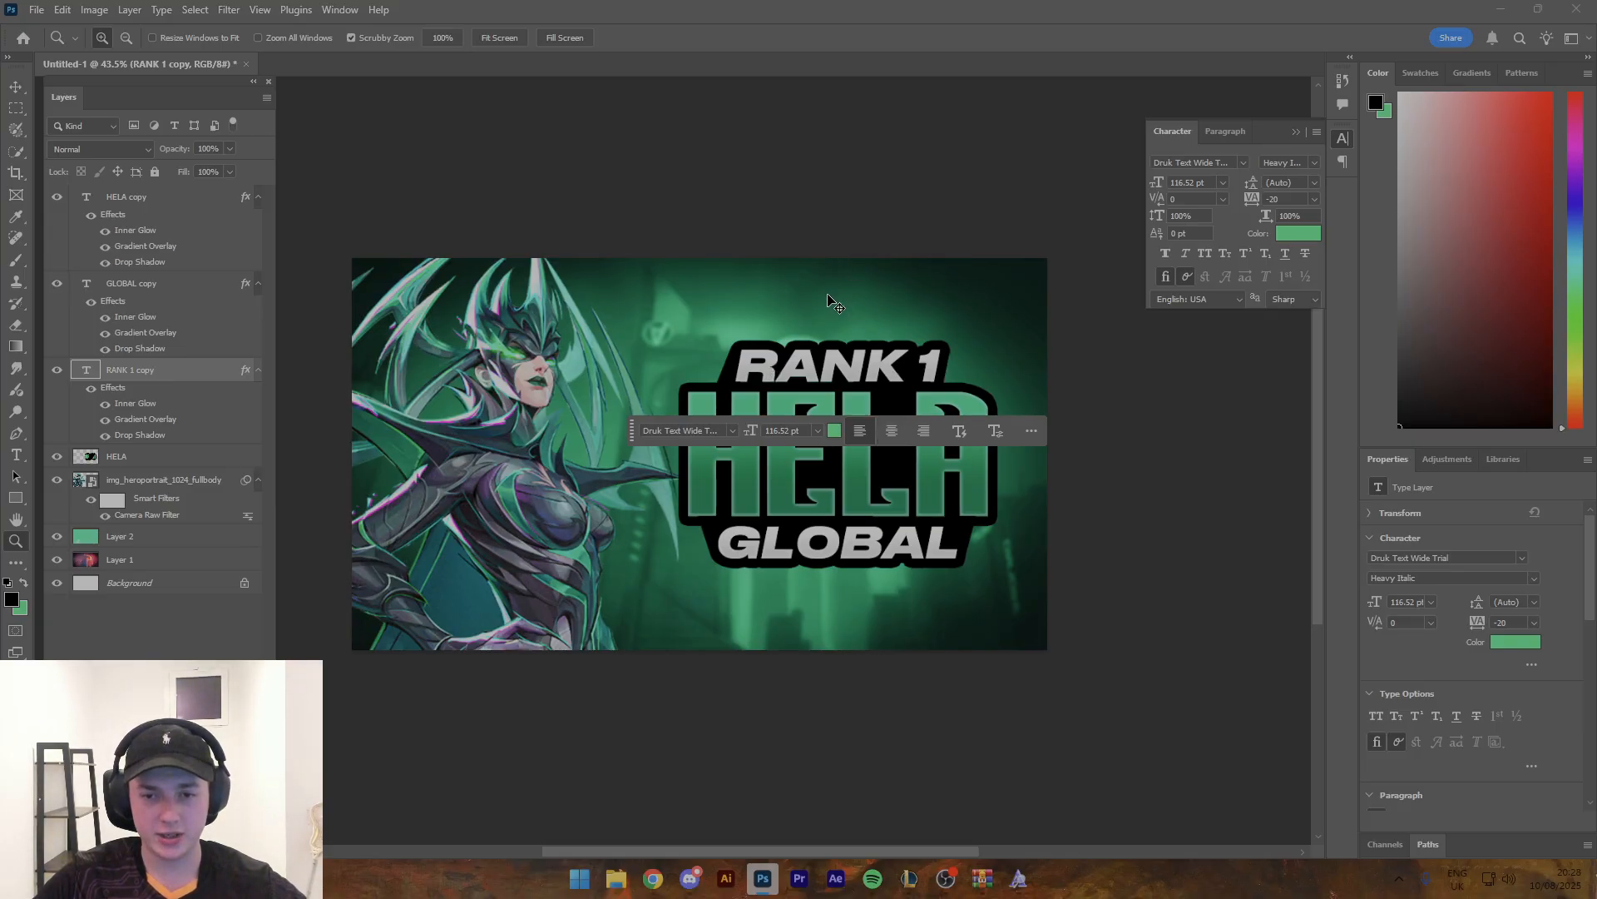
- Paint a straight black edge on the HELA outline layer from the R of RANK 1 down to the H of HELA
{"action": "scroll", "coordinate": [796, 228], "scroll_direction": "up", "scroll_amount": 1}
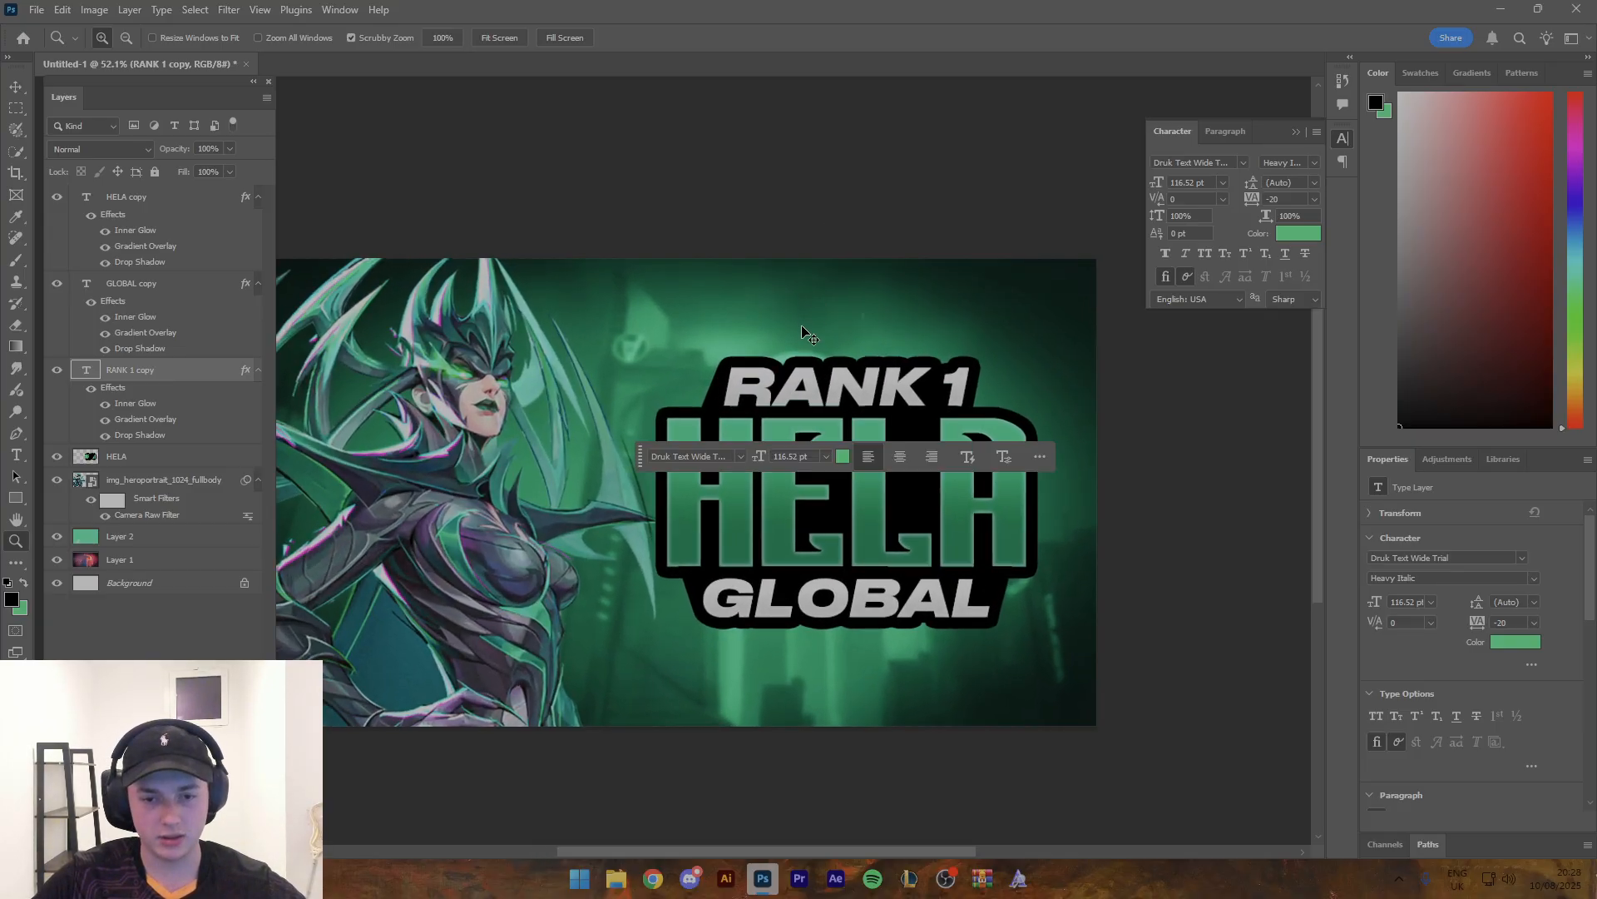
{"action": "scroll", "coordinate": [775, 374], "scroll_direction": "up", "scroll_amount": 5}
{"action": "key", "text": "b"}
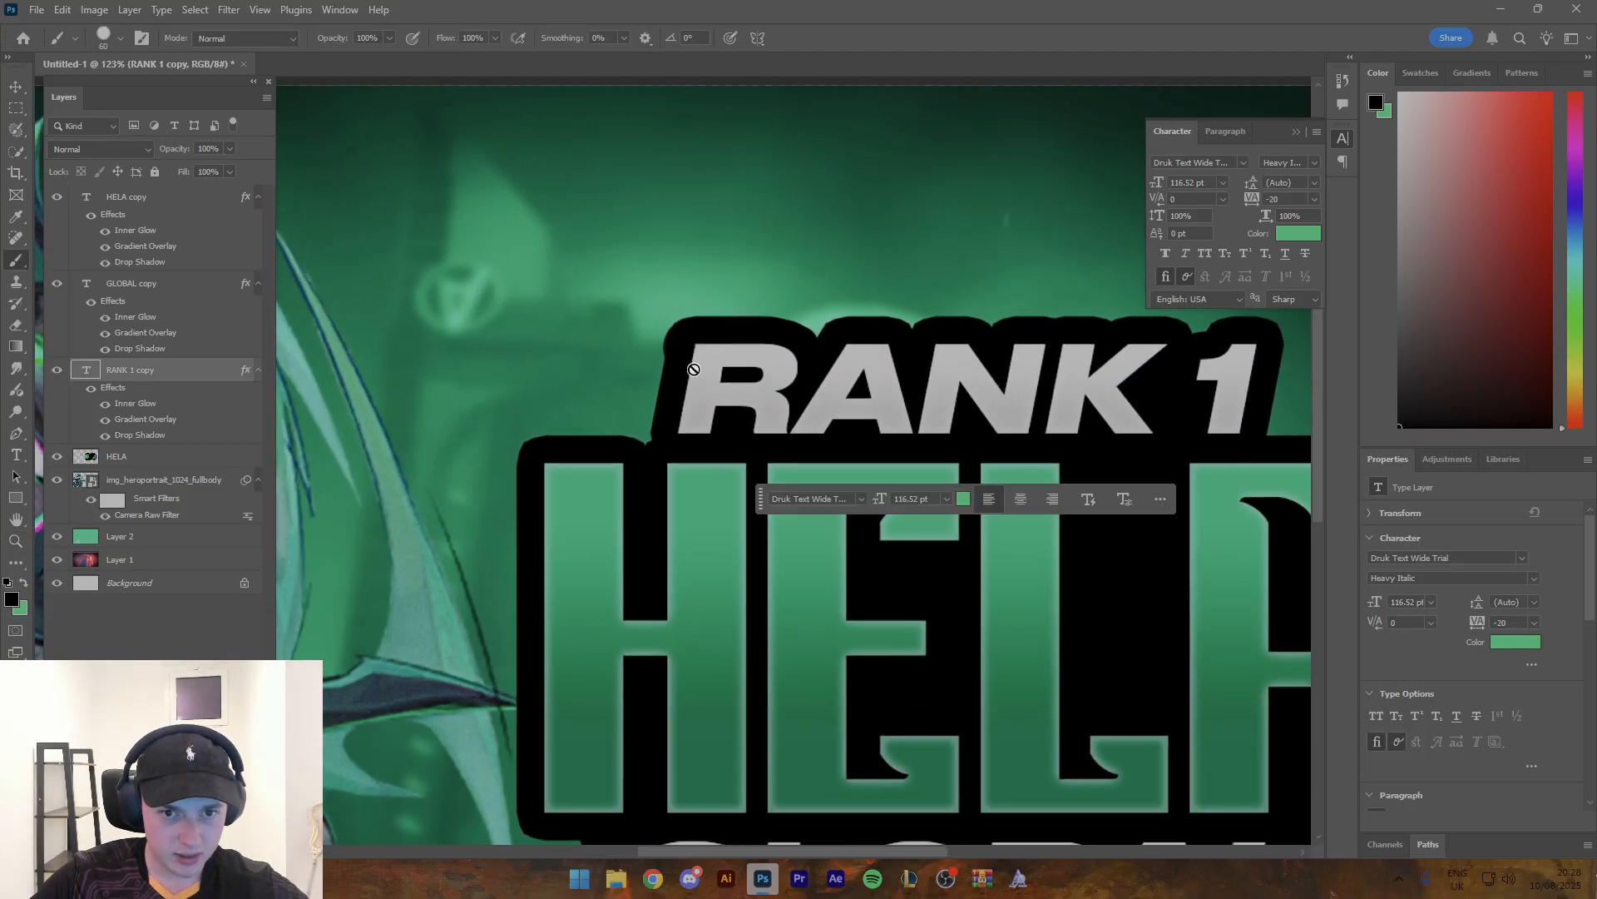
{"action": "left_click", "coordinate": [176, 457]}
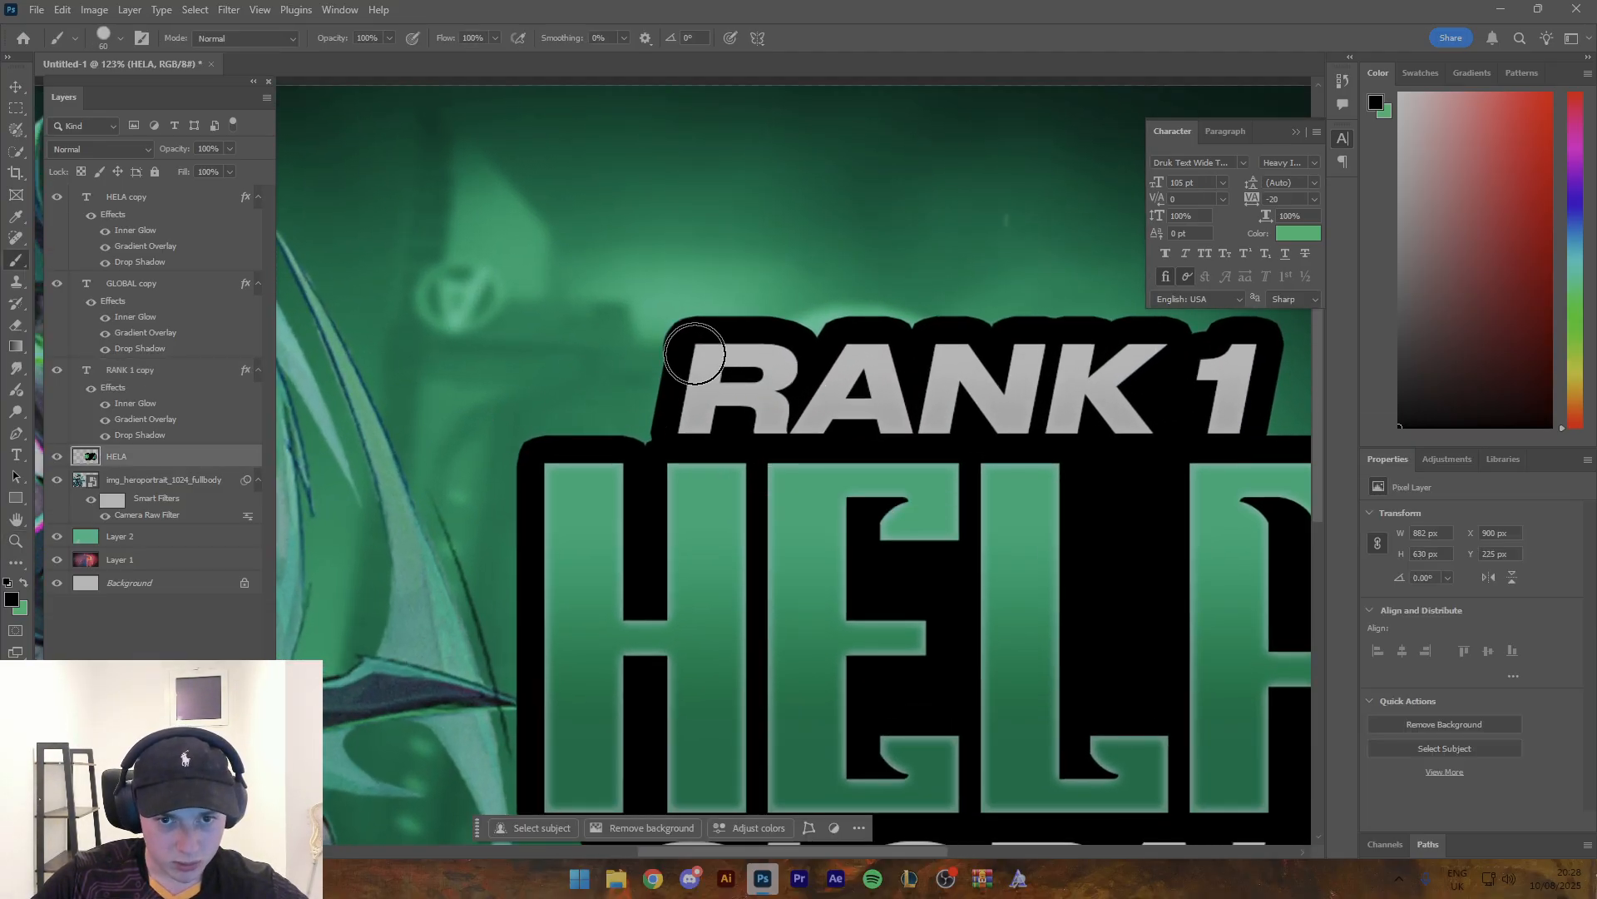
{"action": "left_click", "coordinate": [692, 353]}
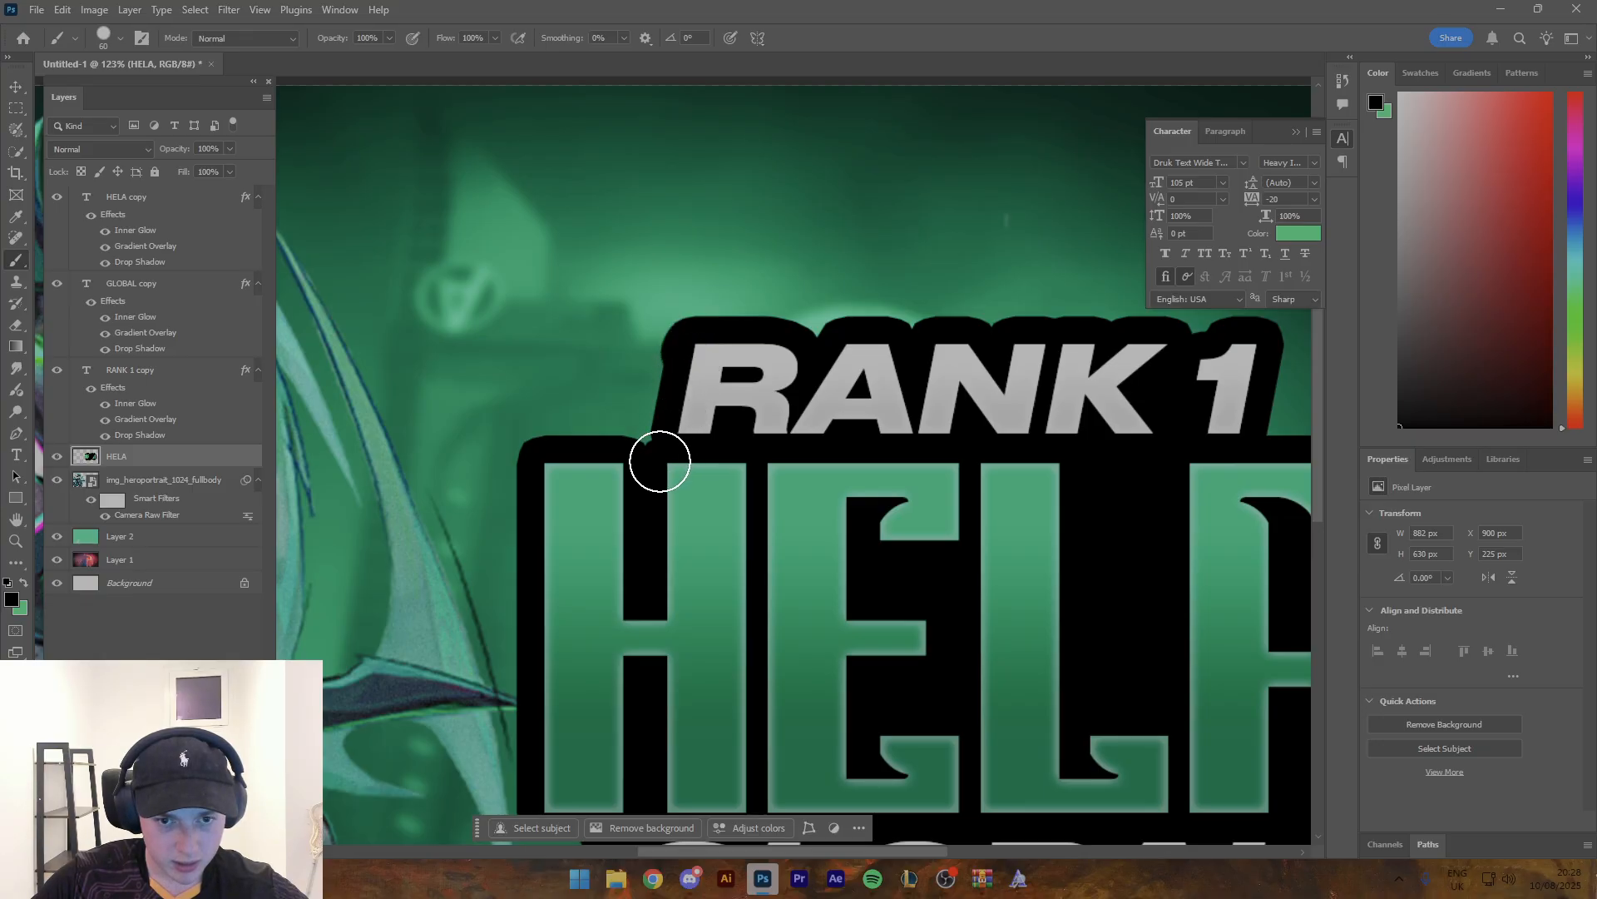
{"action": "left_click", "coordinate": [660, 461], "text": "shift"}
- Check the outline's right edge beside RANK 1 and convert the painted HELA outline layer back into a smart object
{"action": "key", "text": "z"}
{"action": "left_click_drag", "start_coordinate": [783, 362], "coordinate": [710, 366]}
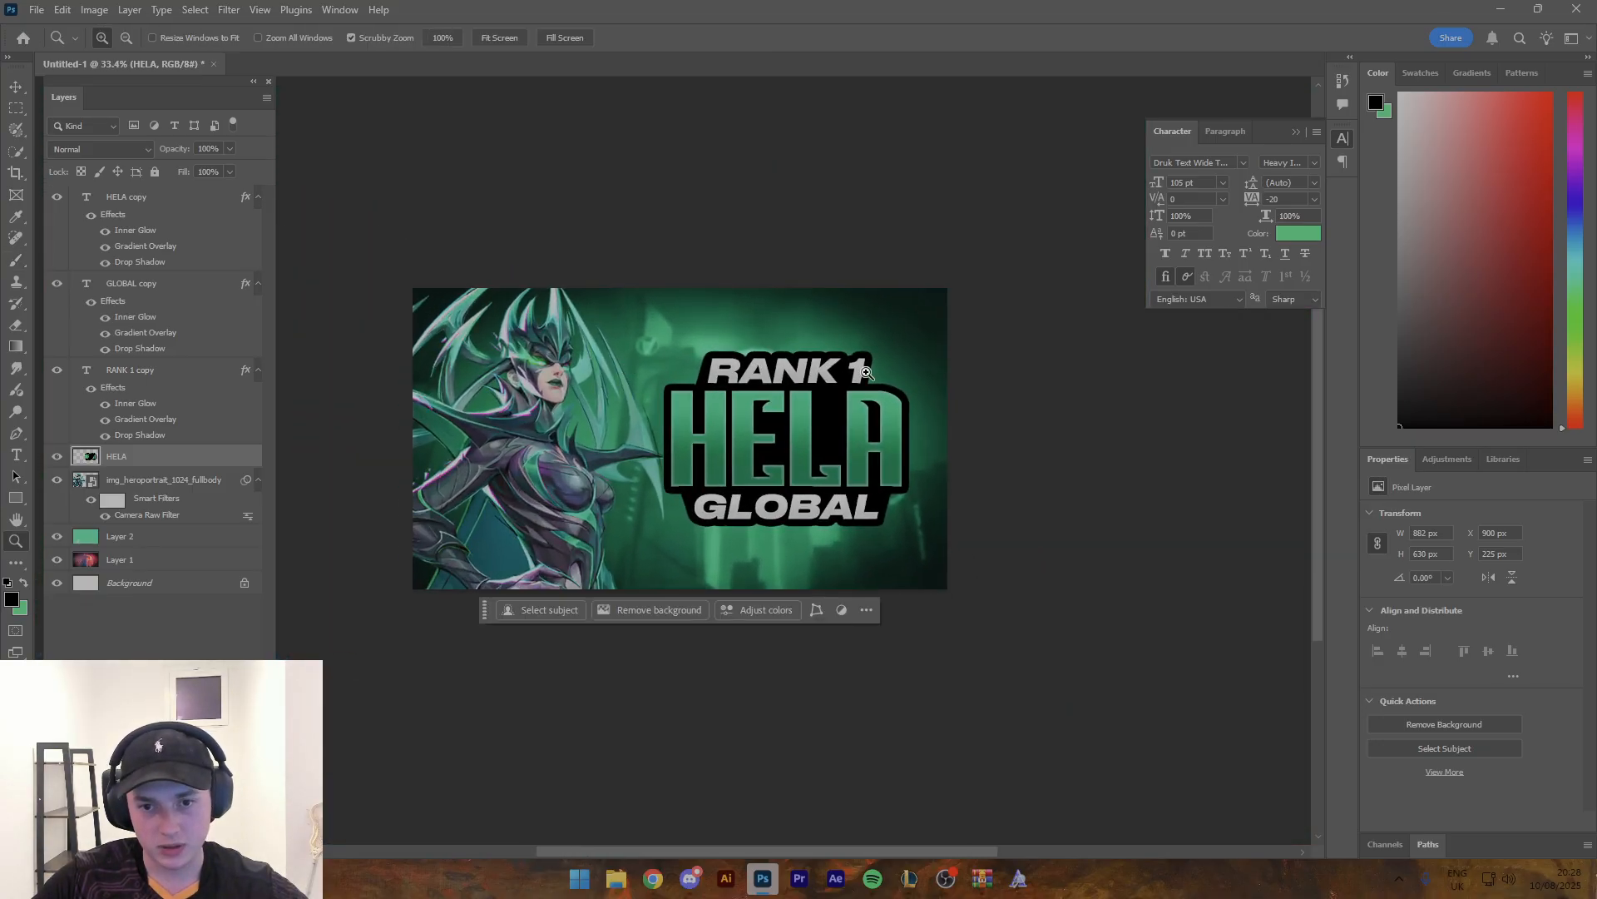
{"action": "left_click_drag", "start_coordinate": [873, 368], "coordinate": [941, 368]}
{"action": "key", "text": "b"}
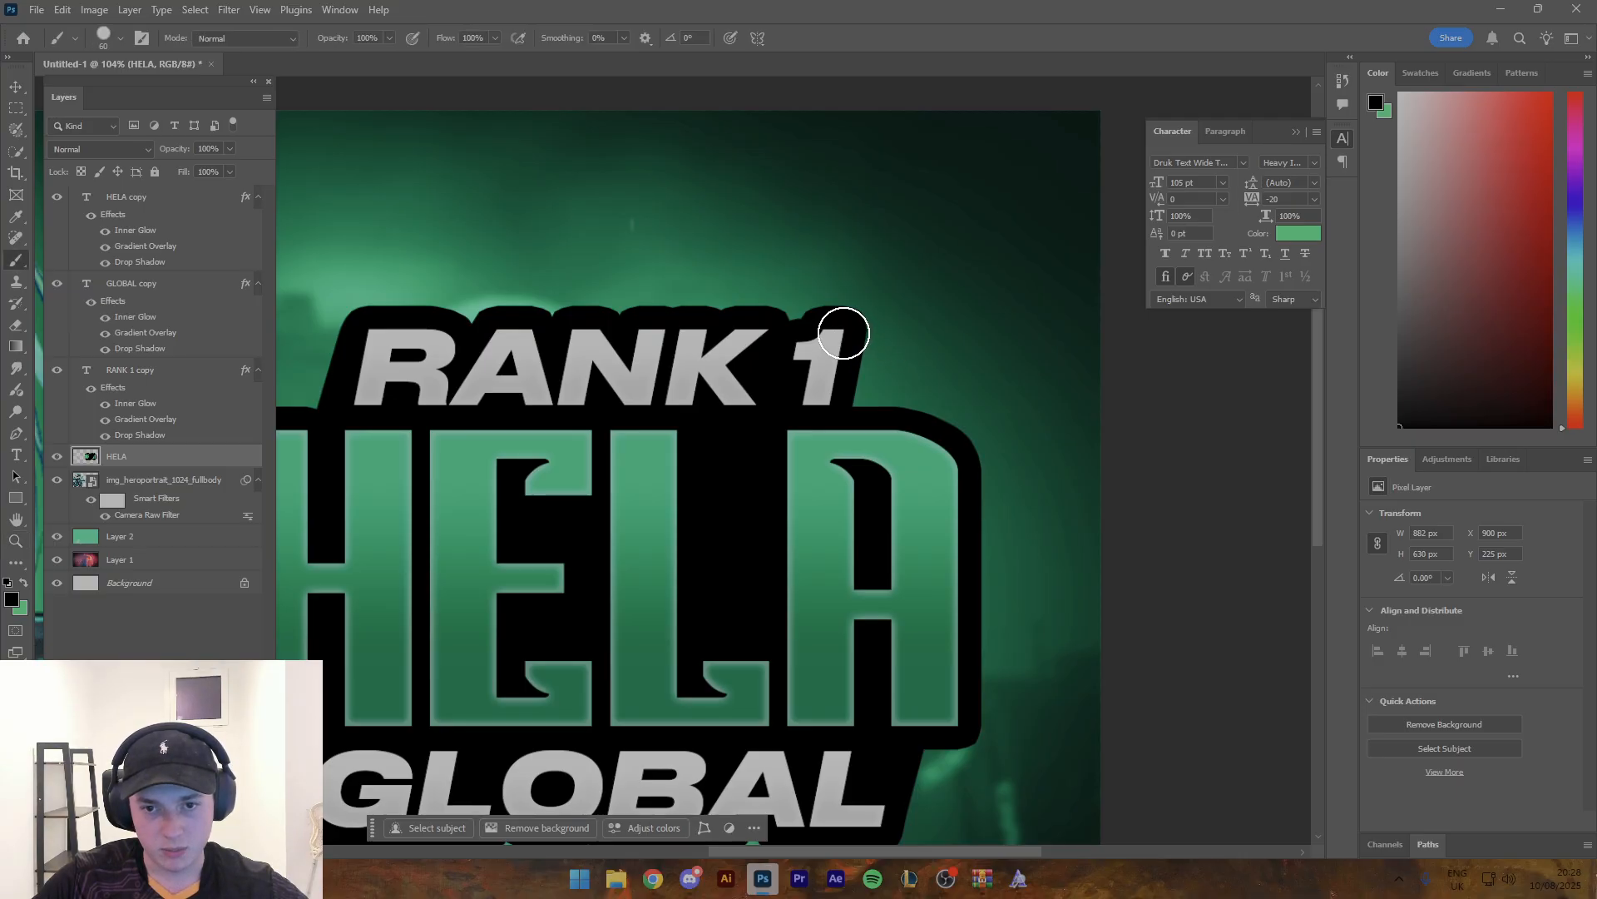
{"action": "key", "text": "z"}
{"action": "mouse_move", "coordinate": [845, 403]}
{"action": "left_mouse_down"}
{"action": "mouse_move", "coordinate": [735, 337]}
{"action": "mouse_move", "coordinate": [868, 321]}
{"action": "left_mouse_up"}
{"action": "key", "text": "space"}
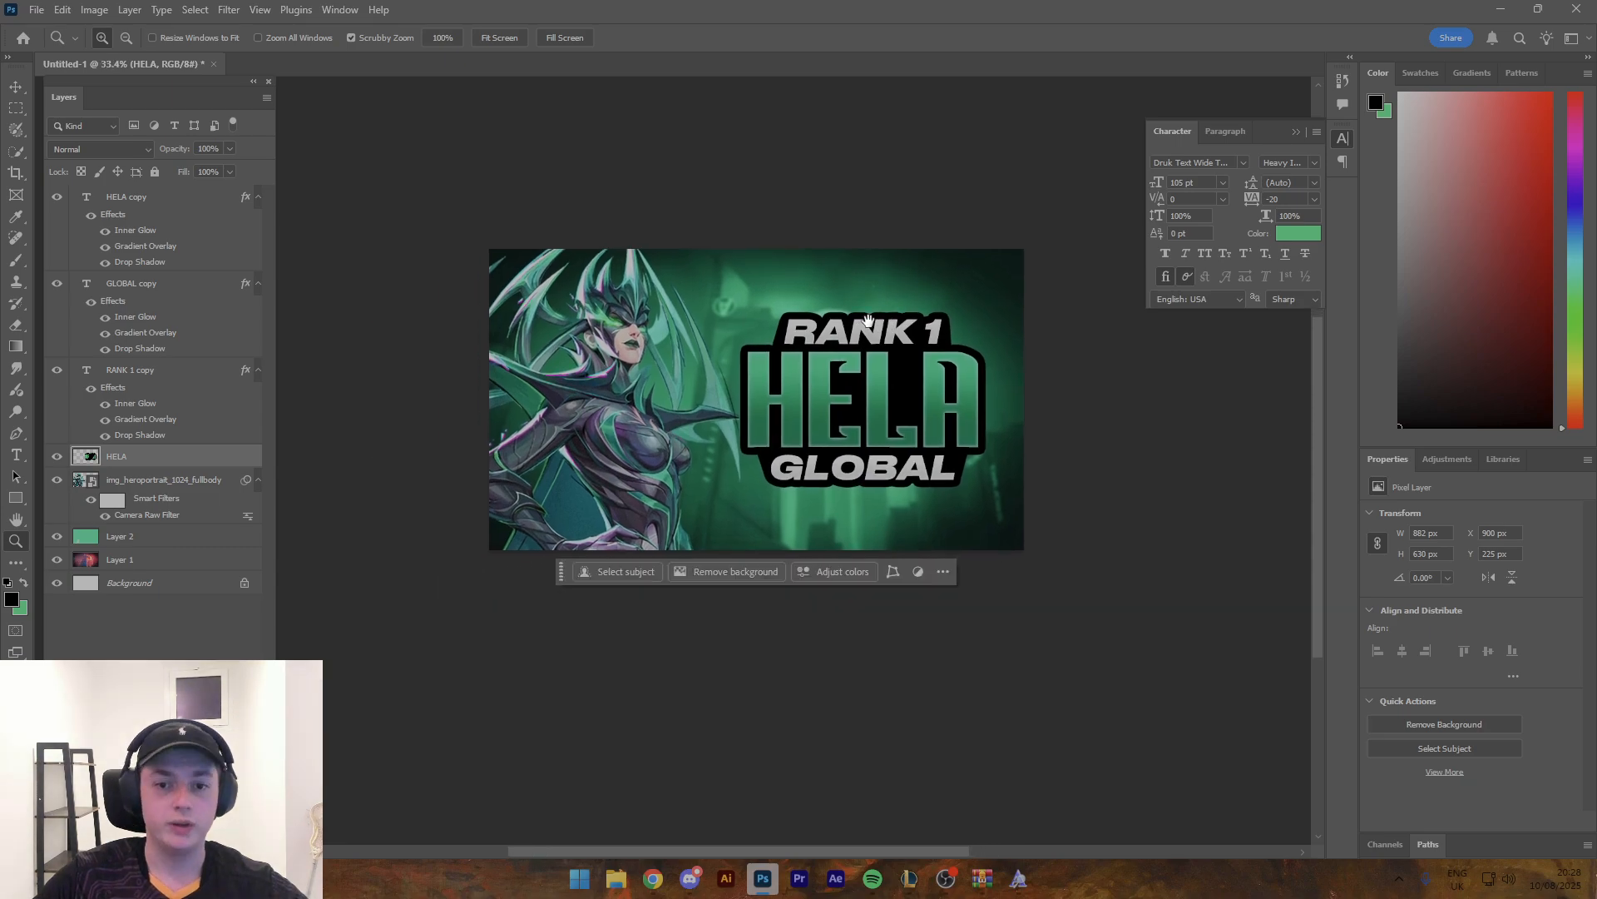
{"action": "right_click", "coordinate": [225, 459]}
{"action": "left_click", "coordinate": [367, 742]}
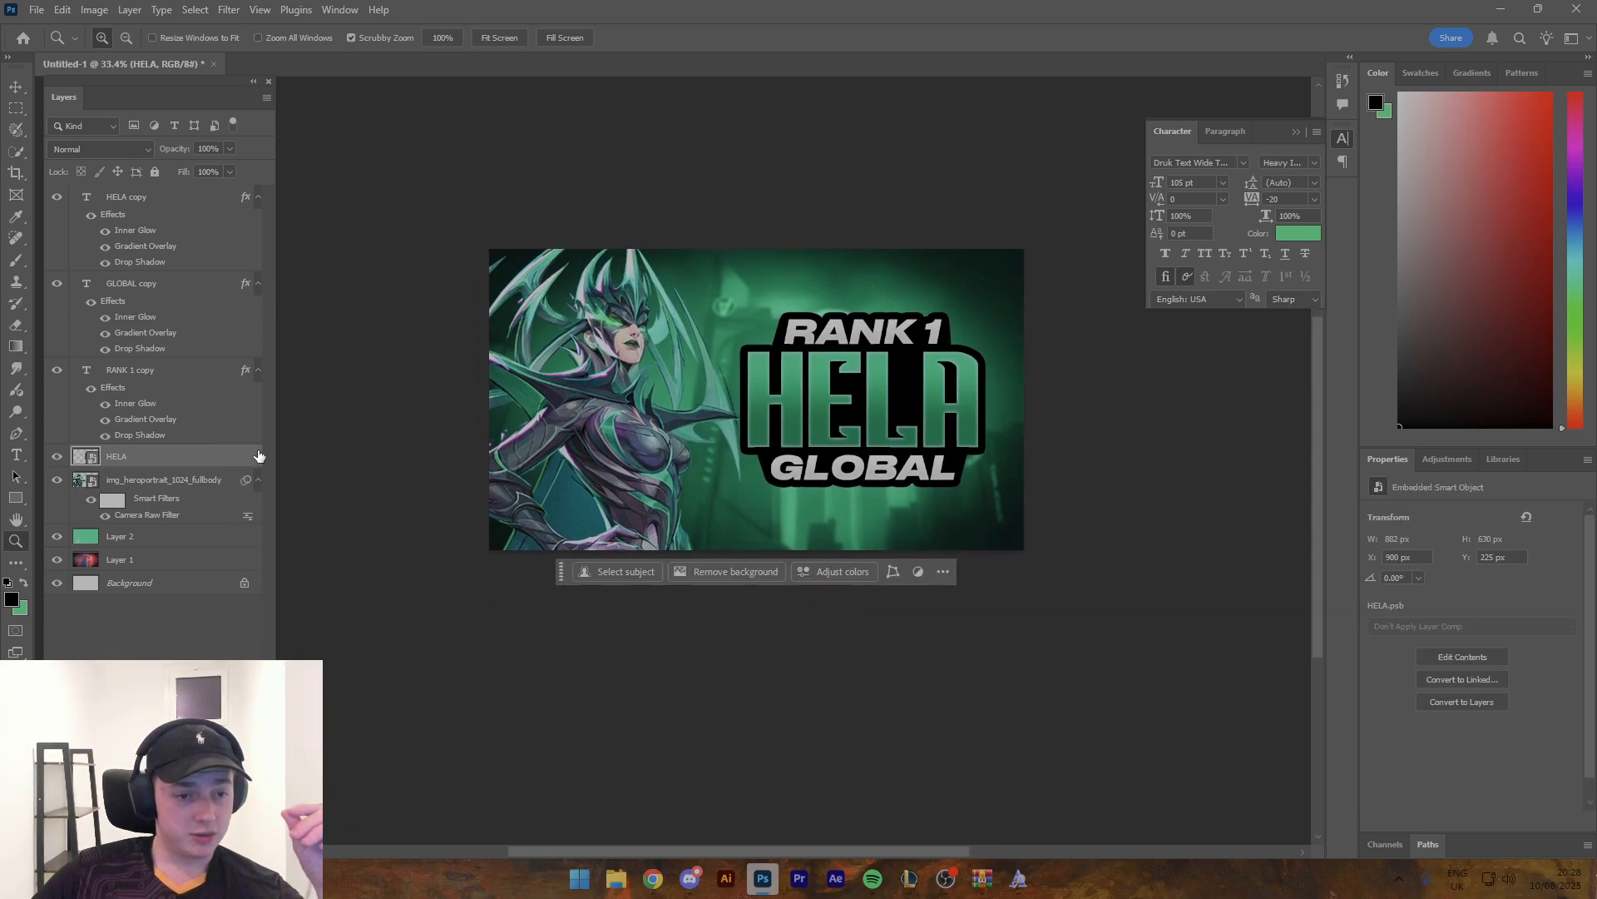
- Apply the saved black gradient style to the HELA outline and disable its Bevel & Emboss
{"action": "left_click", "coordinate": [159, 383]}
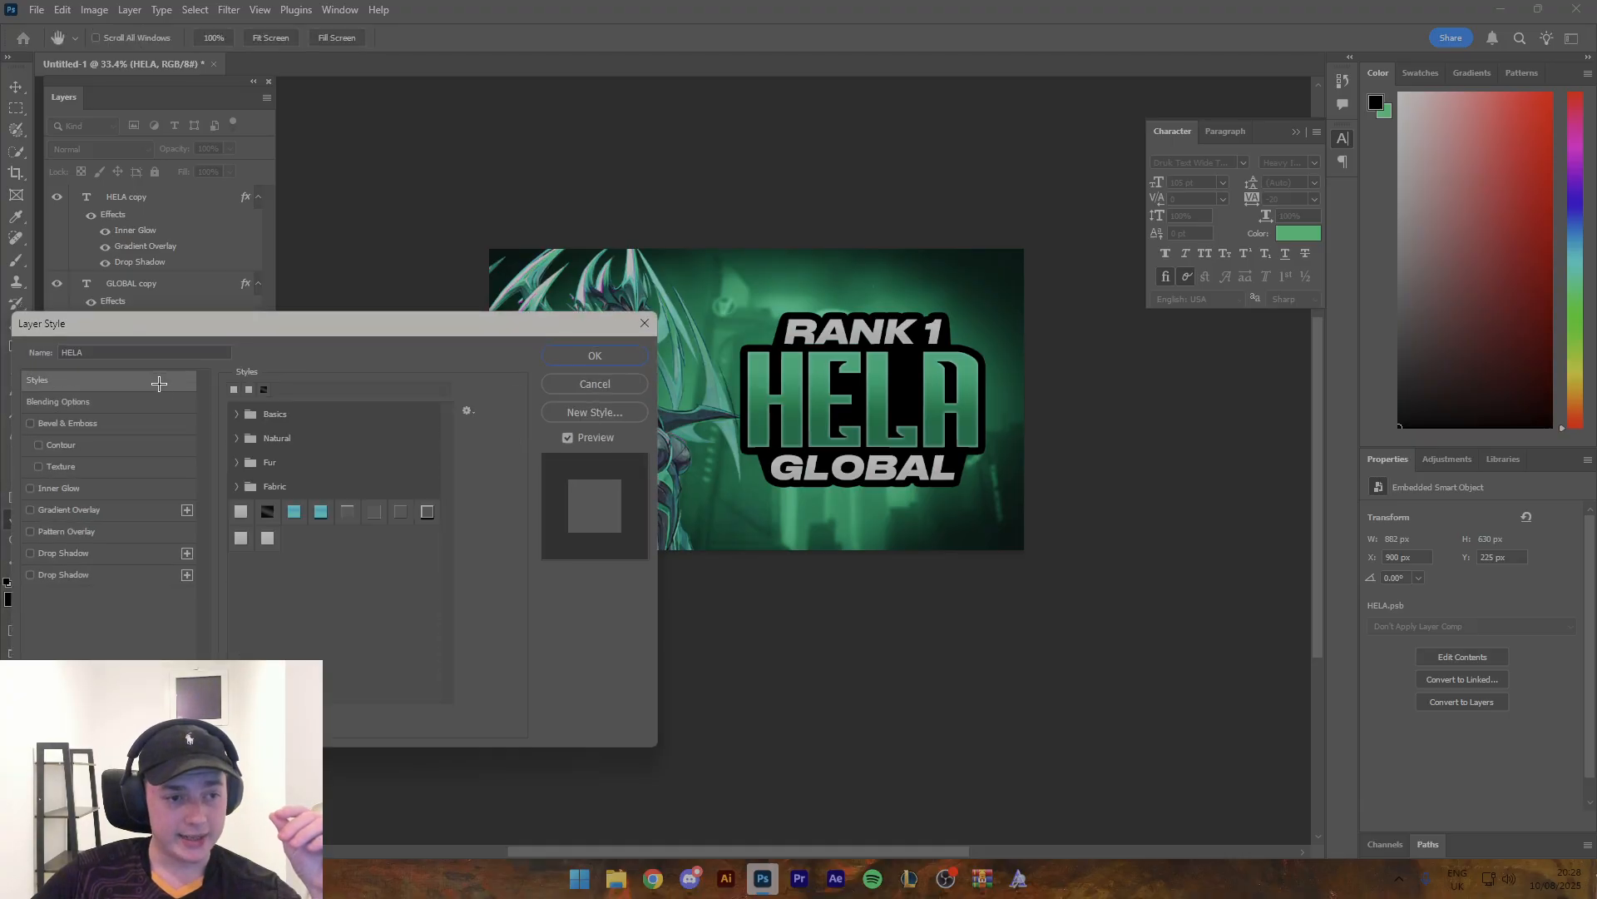
{"action": "left_click", "coordinate": [268, 511]}
{"action": "left_click", "coordinate": [39, 422]}
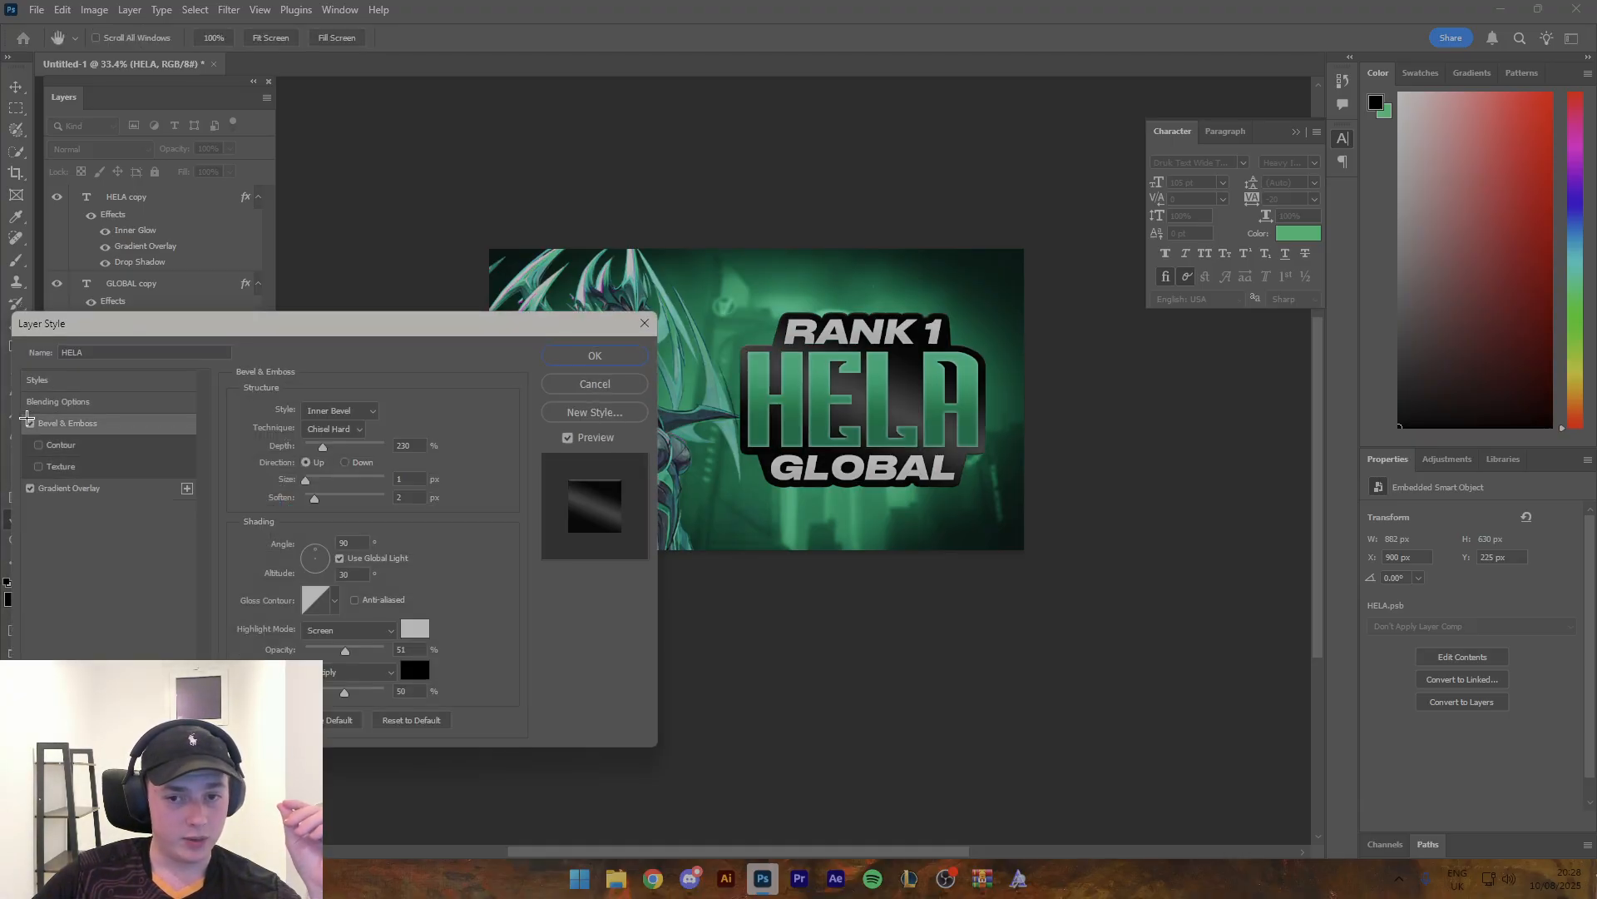
{"action": "left_click", "coordinate": [30, 423]}
- Set the starting colour of the outline's Gradient Overlay to dark grey 2a2a2a
{"action": "left_click", "coordinate": [69, 488]}
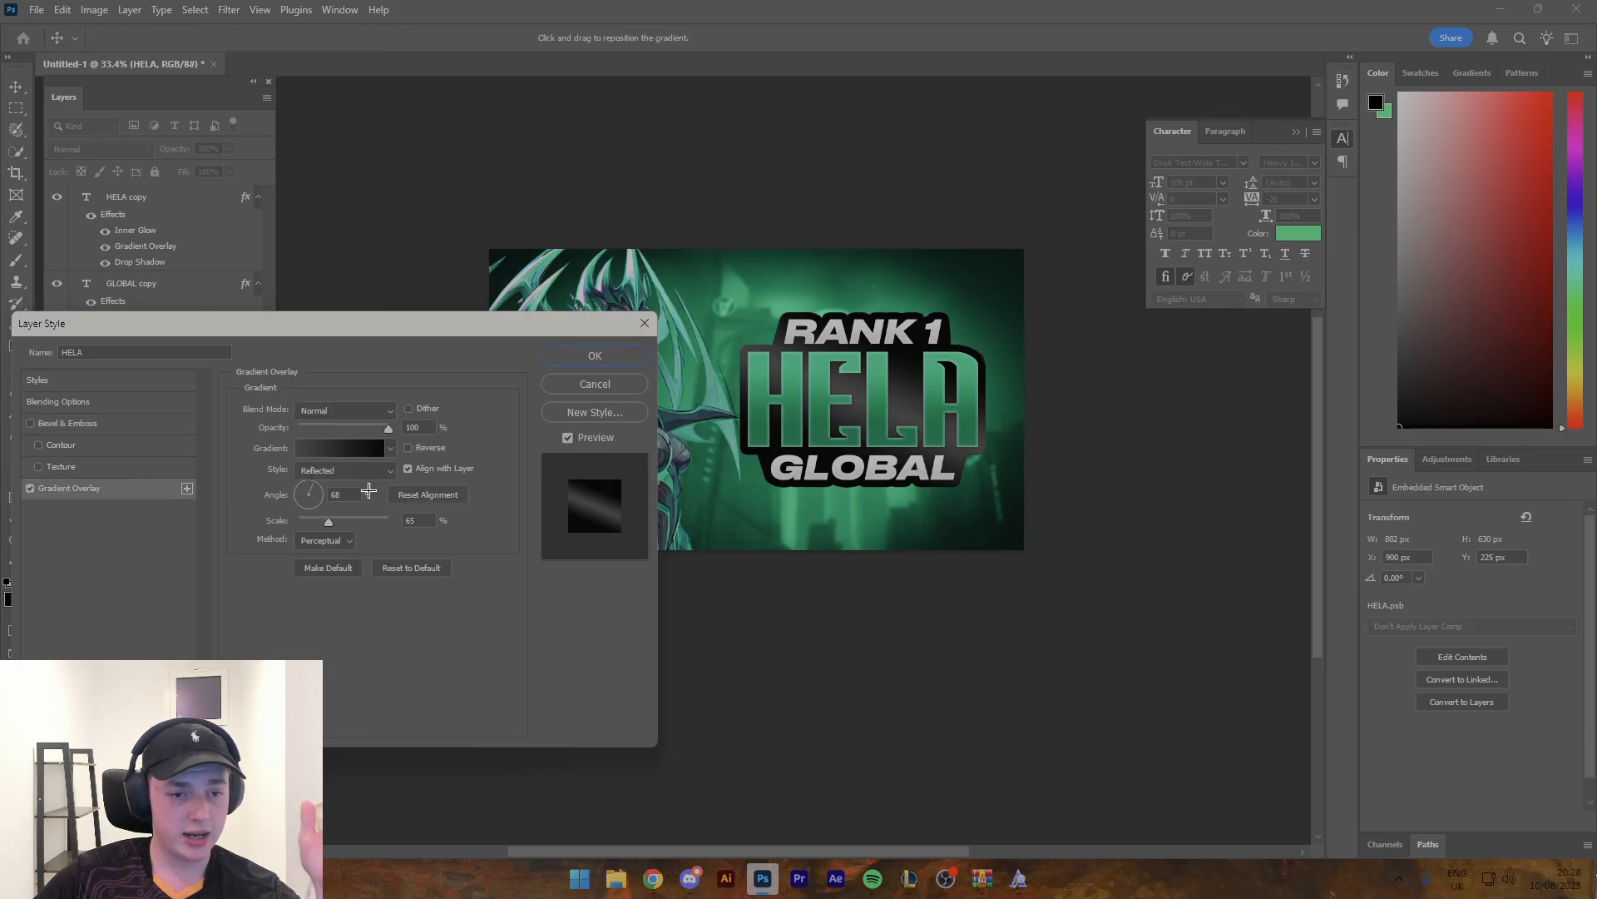
{"action": "left_click", "coordinate": [365, 447]}
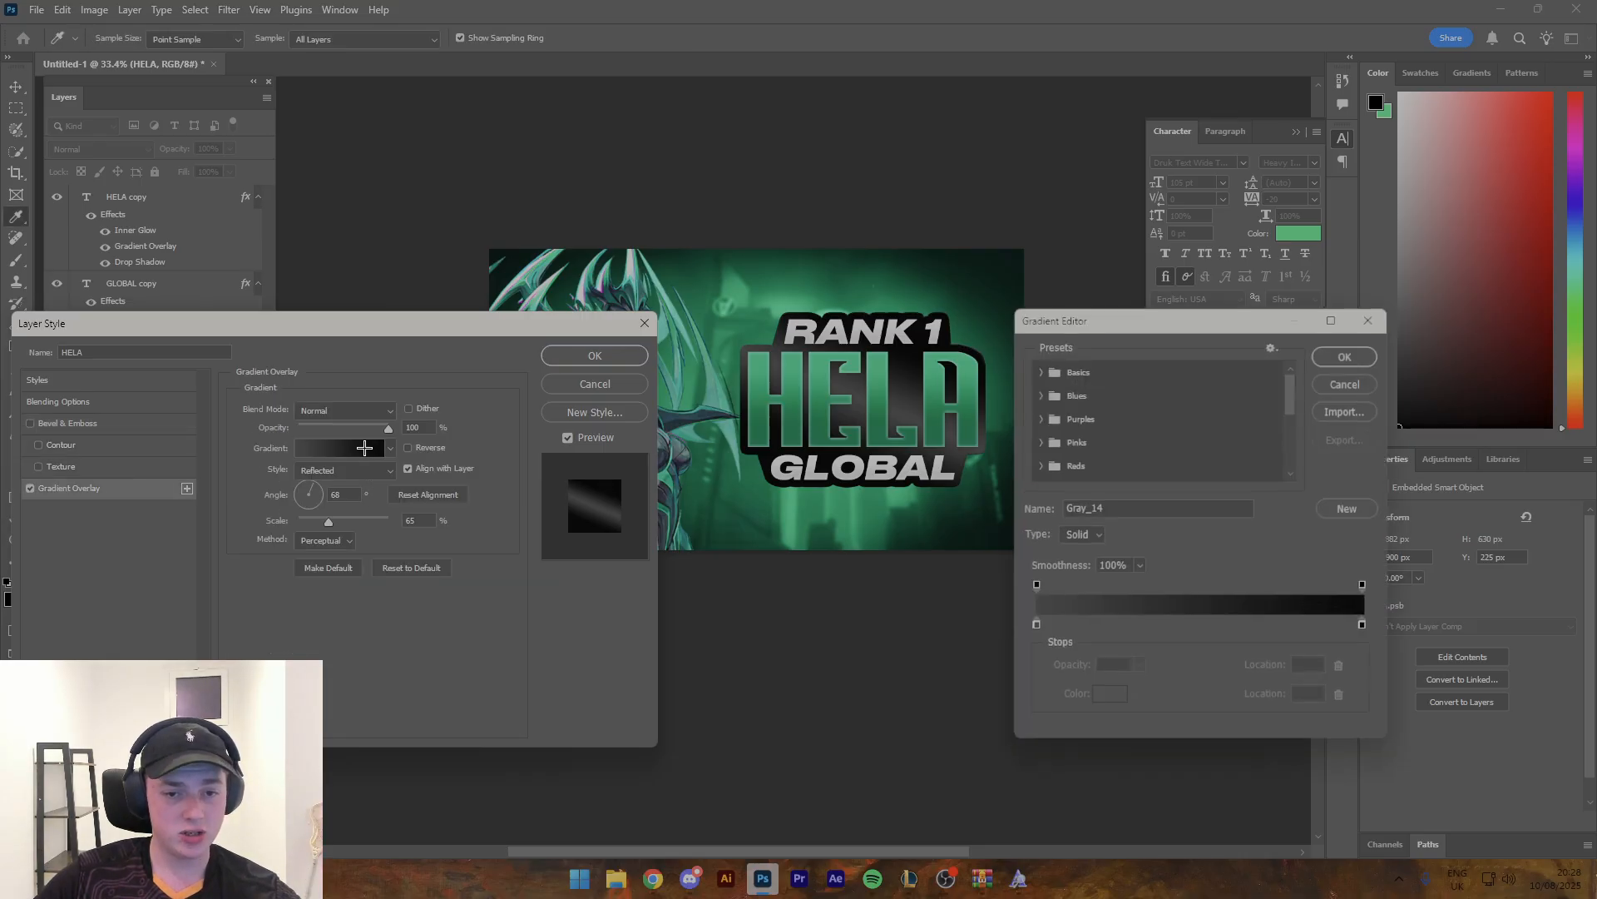
{"action": "double_click", "coordinate": [1031, 626]}
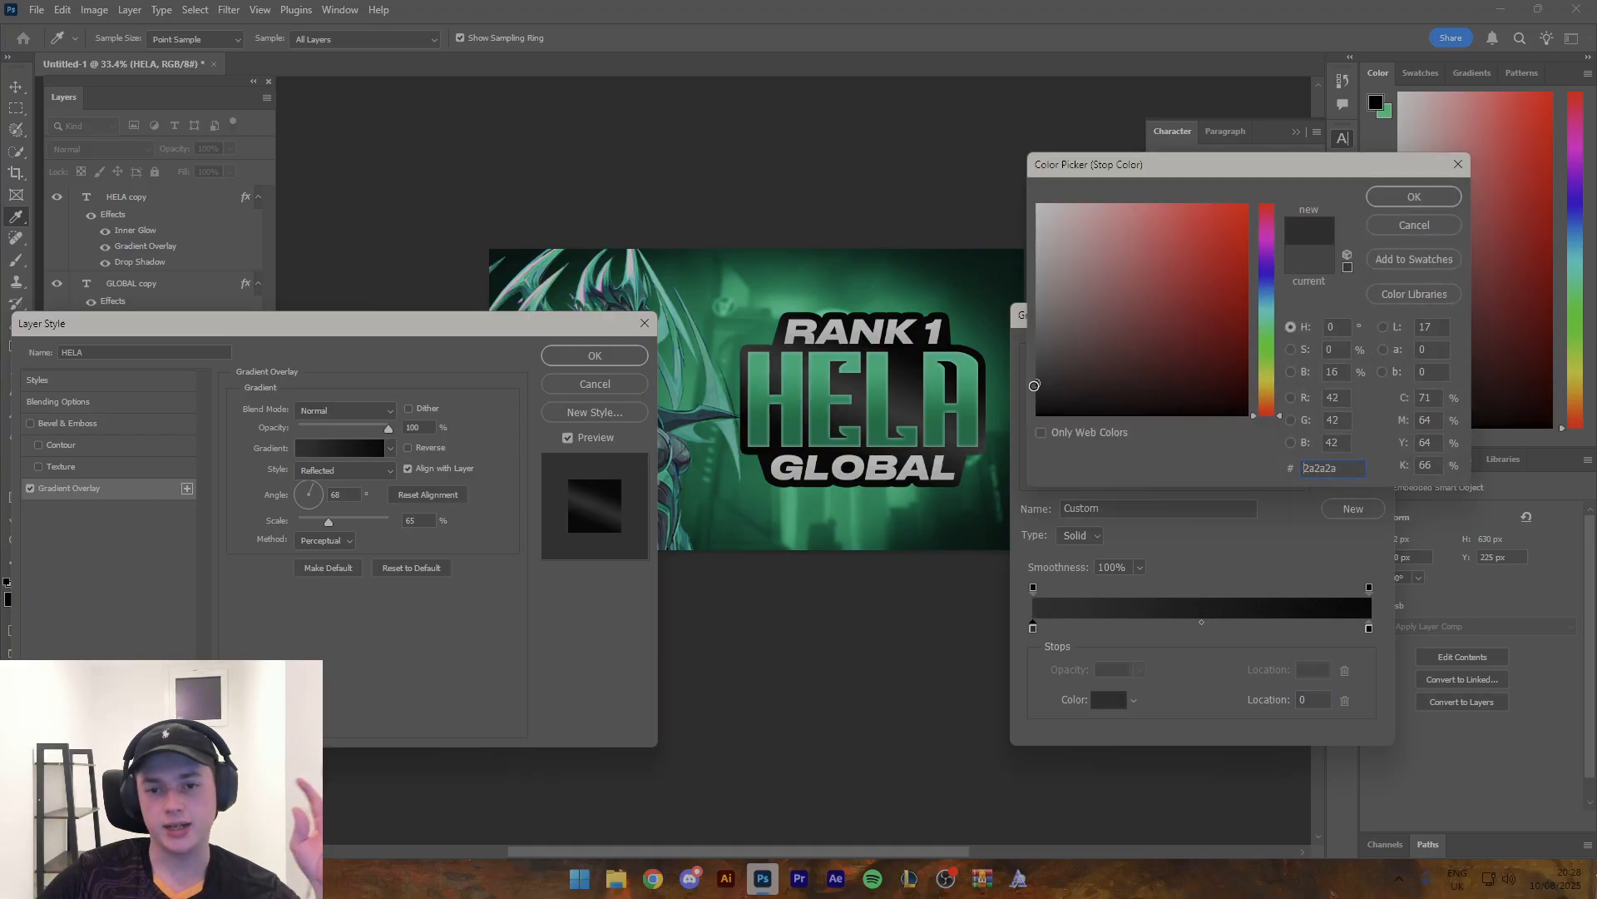
{"action": "left_click", "coordinate": [1034, 385]}
{"action": "left_click", "coordinate": [1425, 196]}
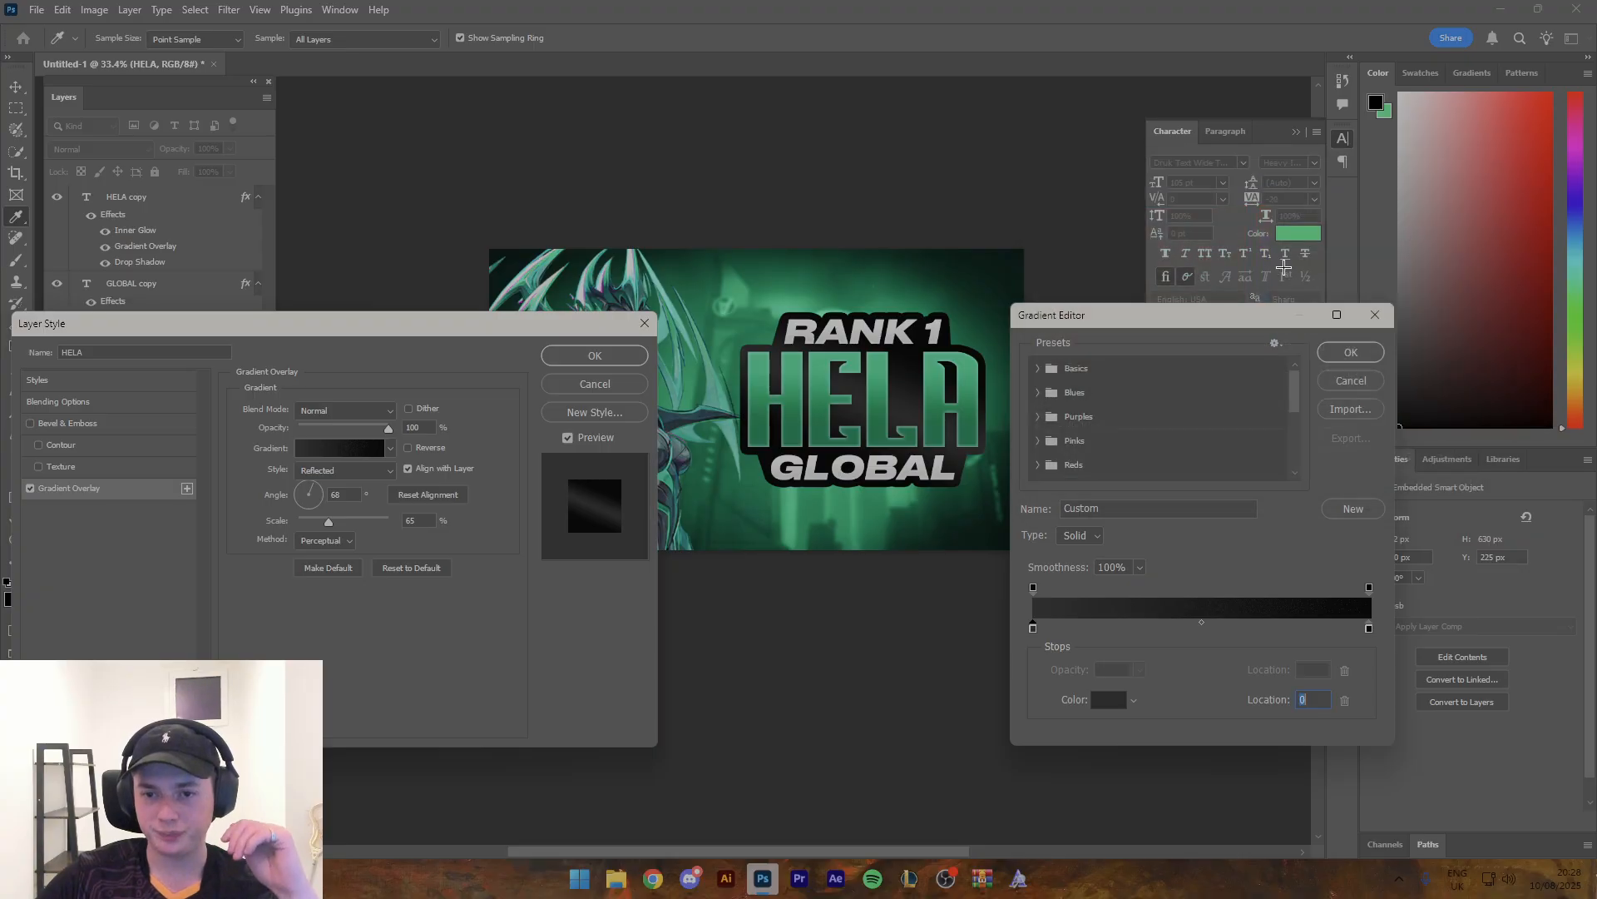
- Apply the edited dark gradient overlay to the HELA outline layer
{"action": "left_click", "coordinate": [1351, 350]}
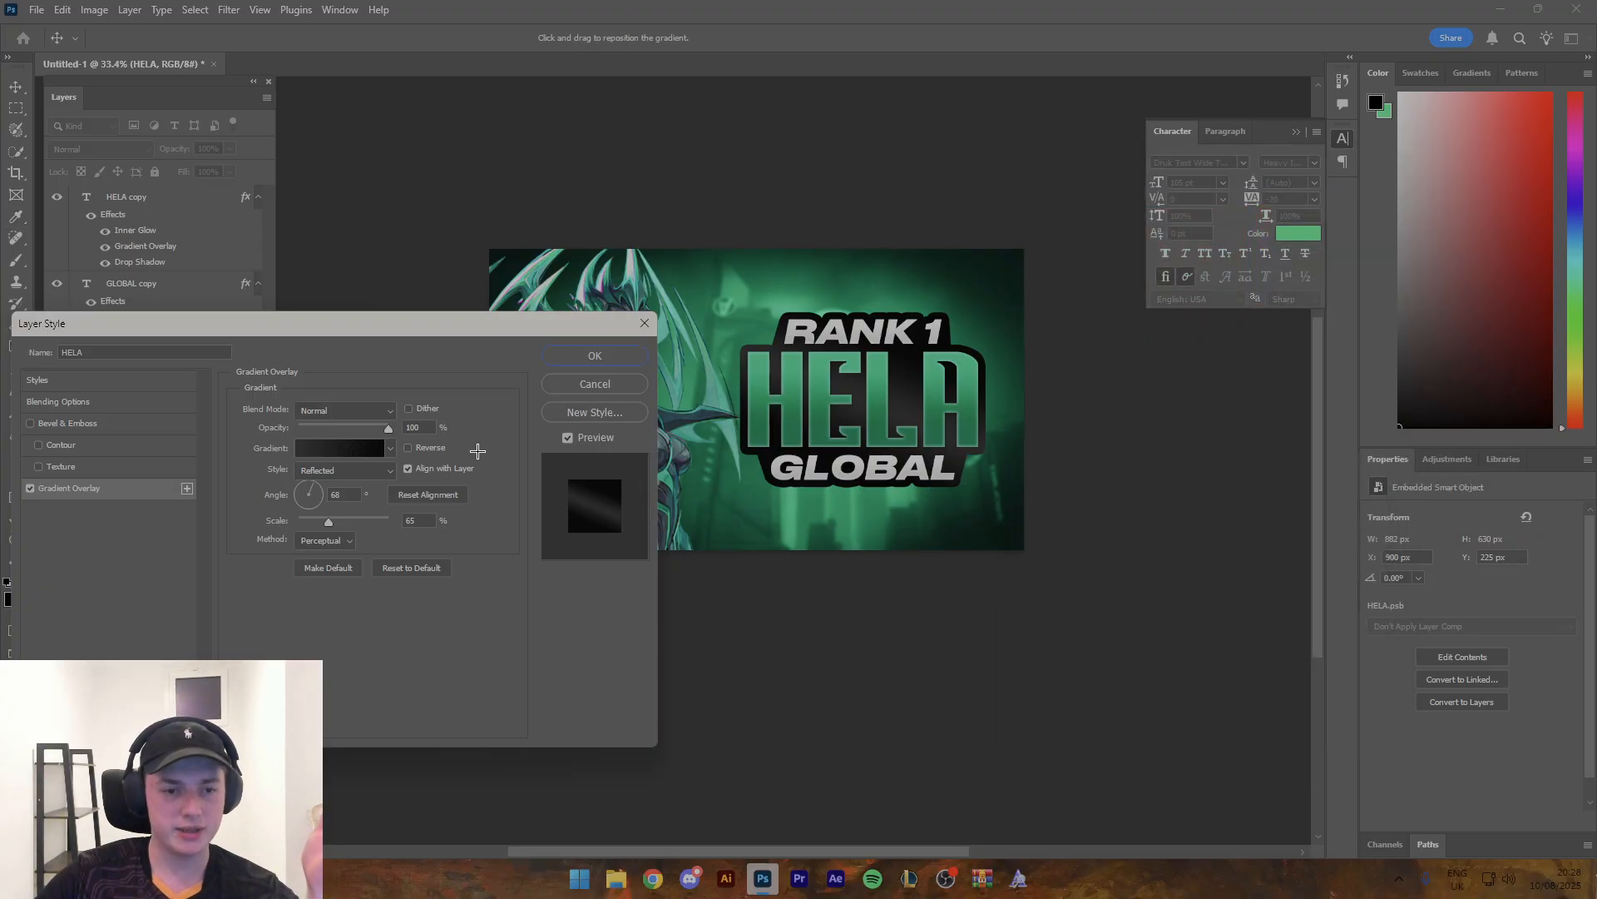
{"action": "left_click", "coordinate": [601, 355]}
{"action": "key", "text": "z"}
{"action": "left_click_drag", "start_coordinate": [907, 408], "coordinate": [963, 412]}
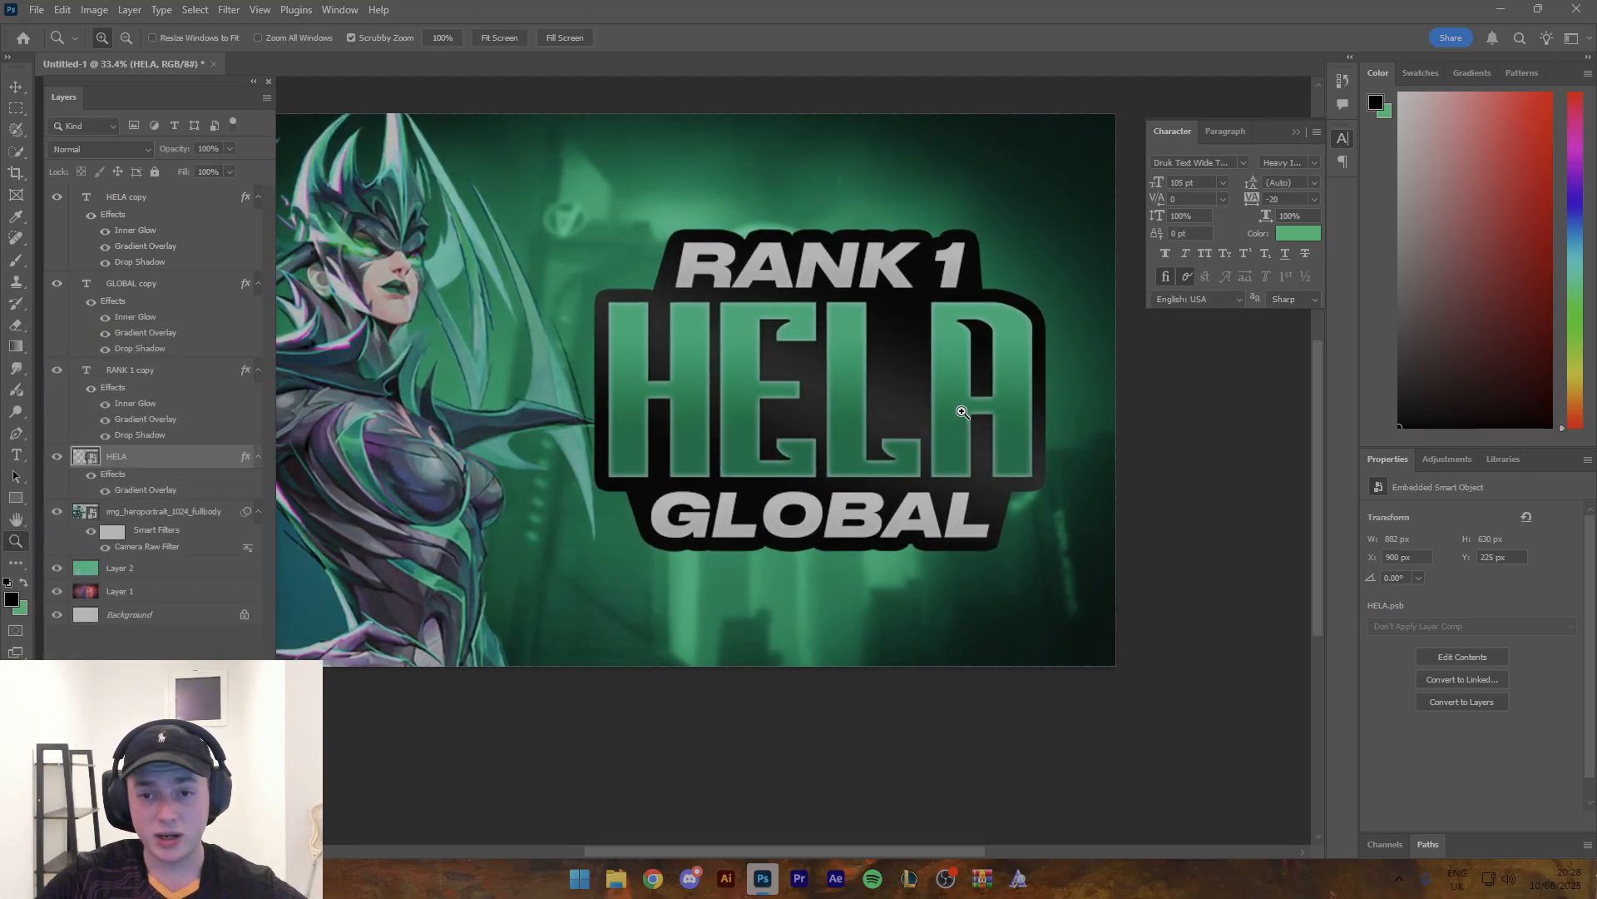
- Convert the HELA outline layer into a smart object and duplicate it
{"action": "key", "text": "v"}
{"action": "right_click", "coordinate": [196, 458]}
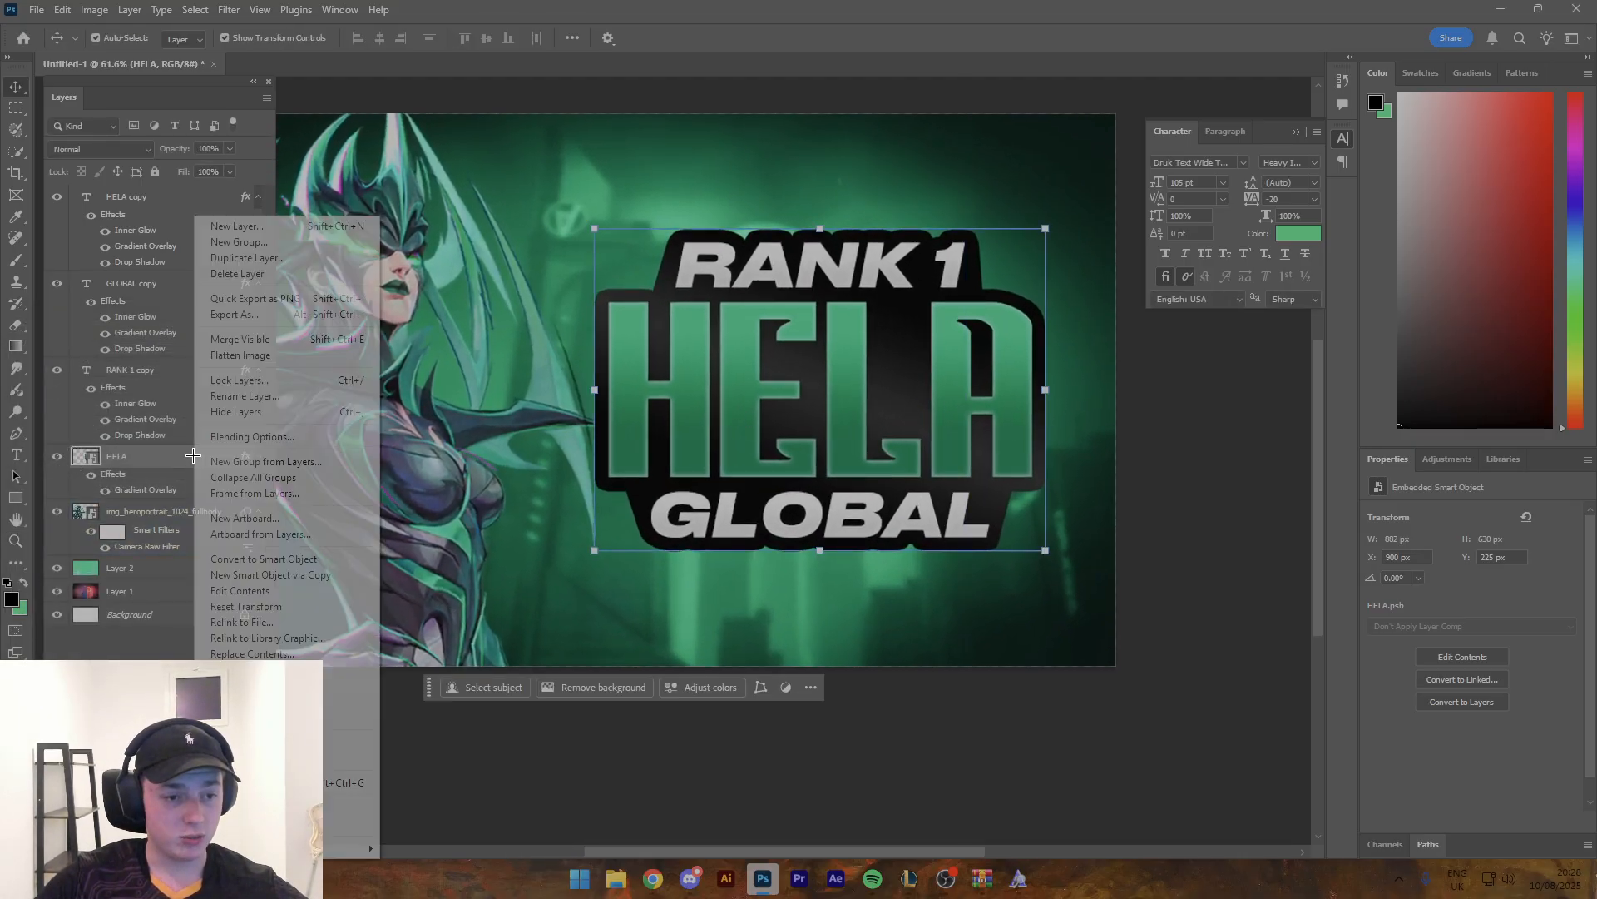
{"action": "left_click", "coordinate": [268, 559]}
{"action": "key", "text": "ctrl+j"}
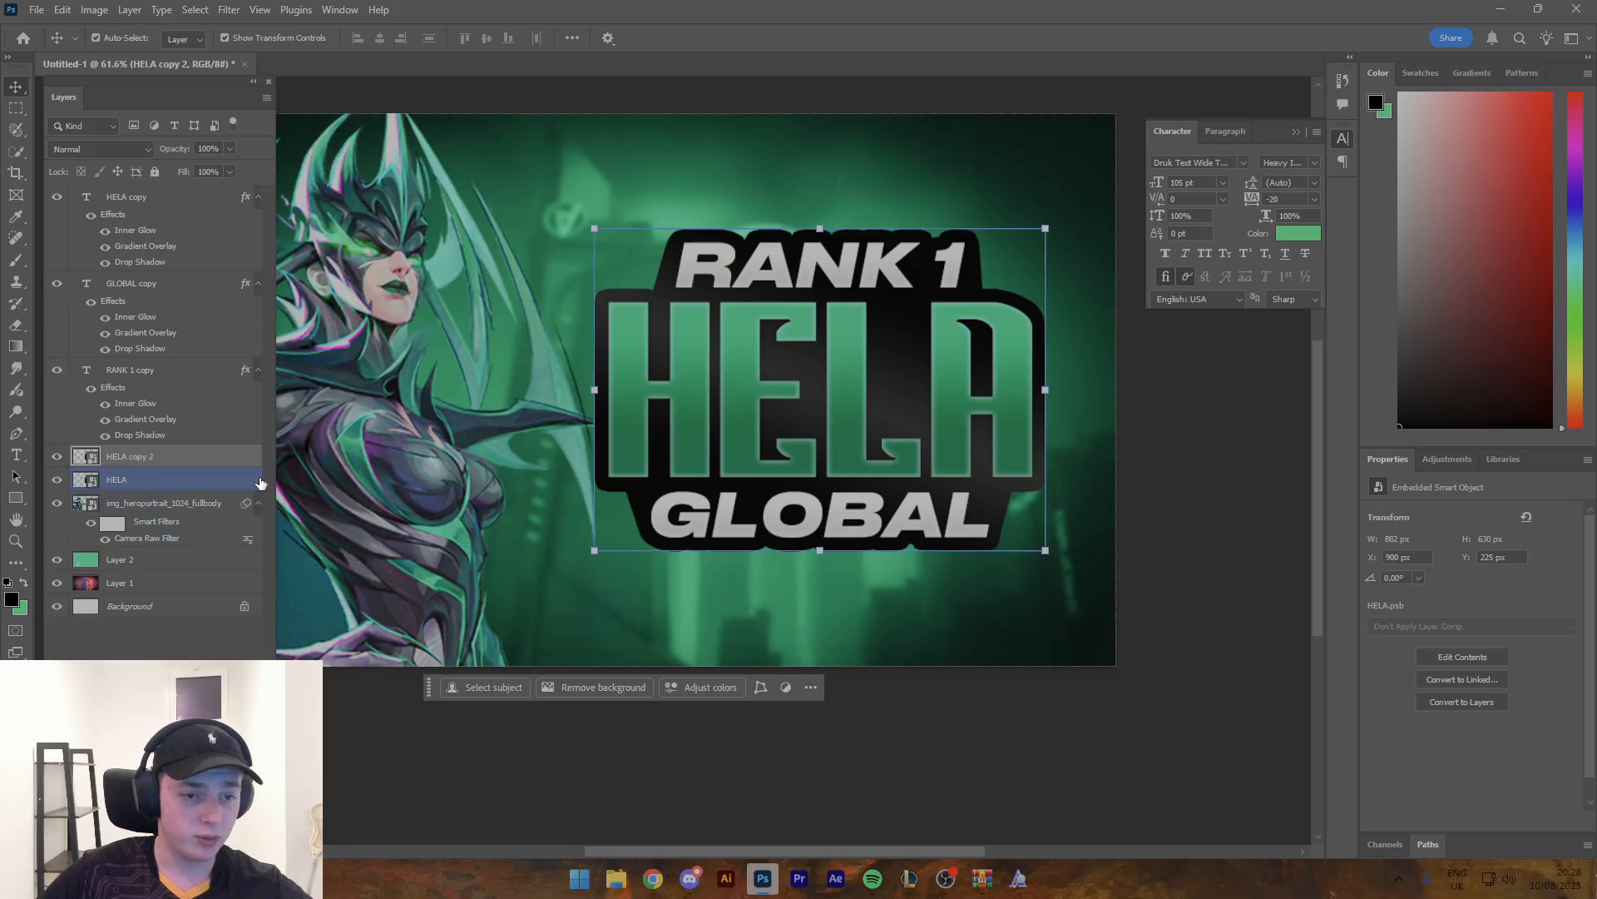
- Add a Drop Shadow to the lower HELA outline layer with 100% opacity and a bright red colour
{"action": "double_click", "coordinate": [260, 482]}
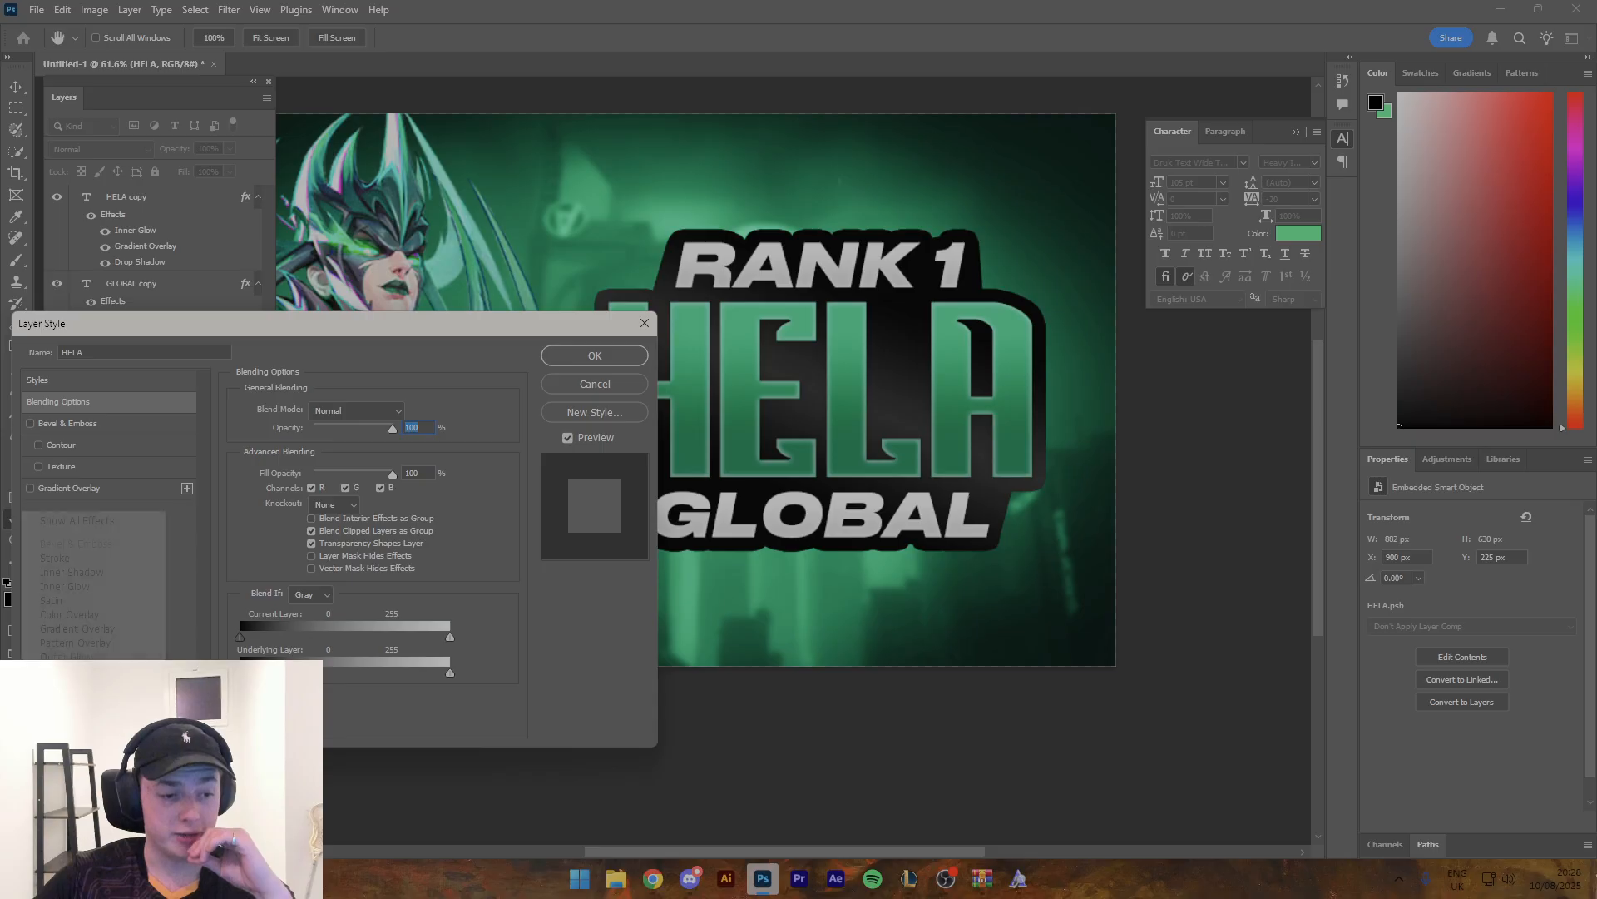
{"action": "left_click", "coordinate": [128, 654]}
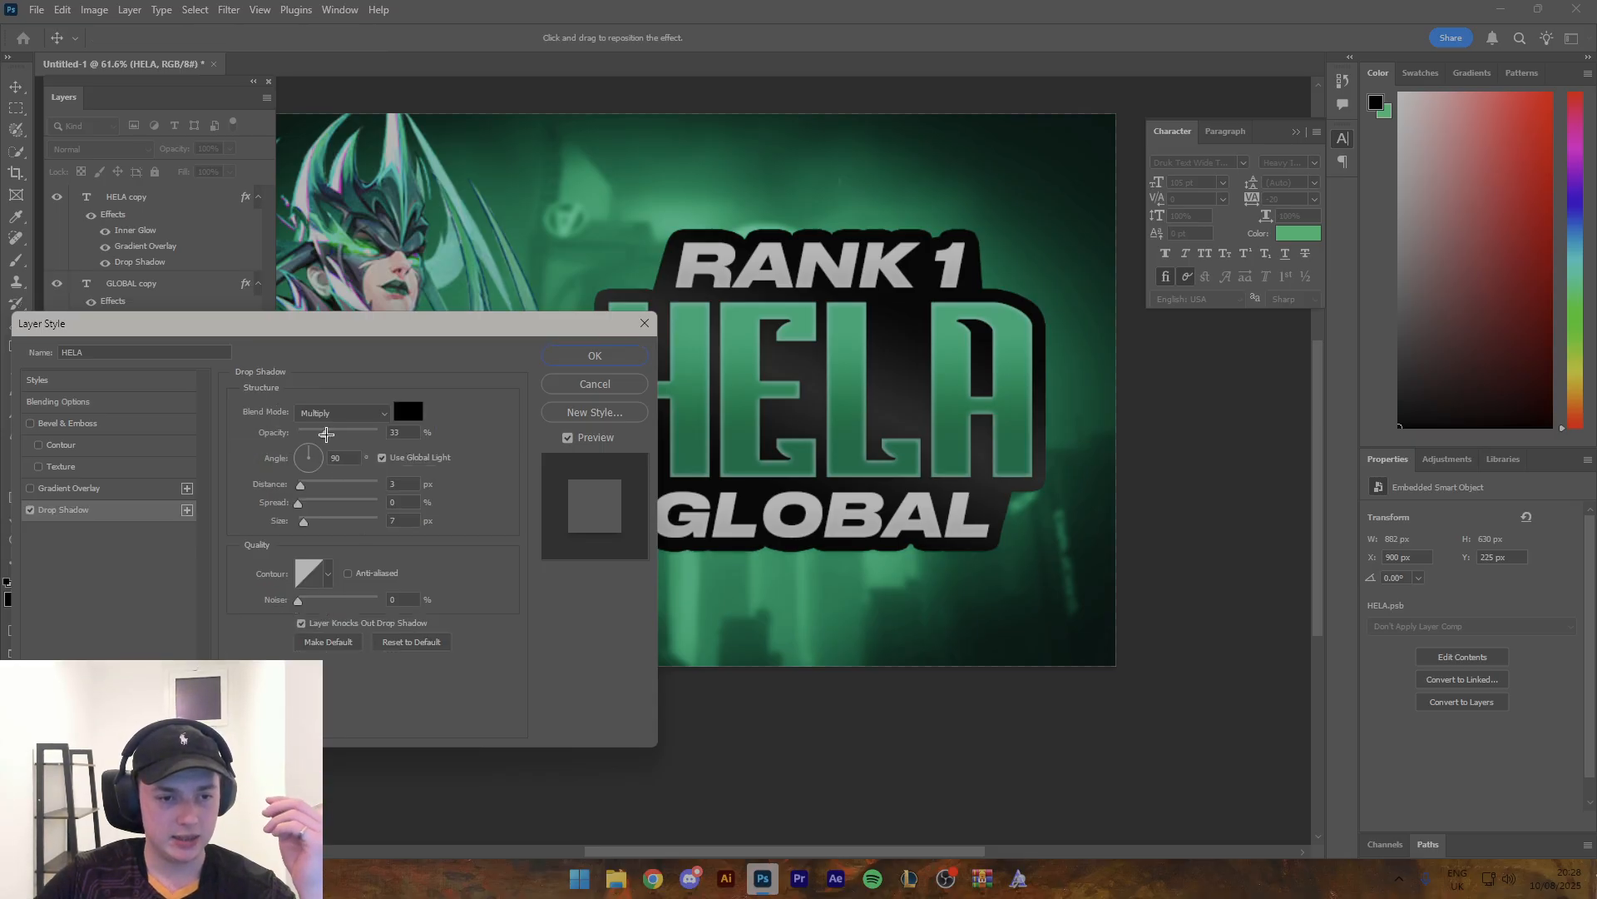
{"action": "left_click_drag", "start_coordinate": [326, 434], "coordinate": [465, 435]}
{"action": "left_click", "coordinate": [416, 411]}
{"action": "left_click_drag", "start_coordinate": [1202, 242], "coordinate": [1264, 198]}
{"action": "left_click", "coordinate": [1413, 196]}
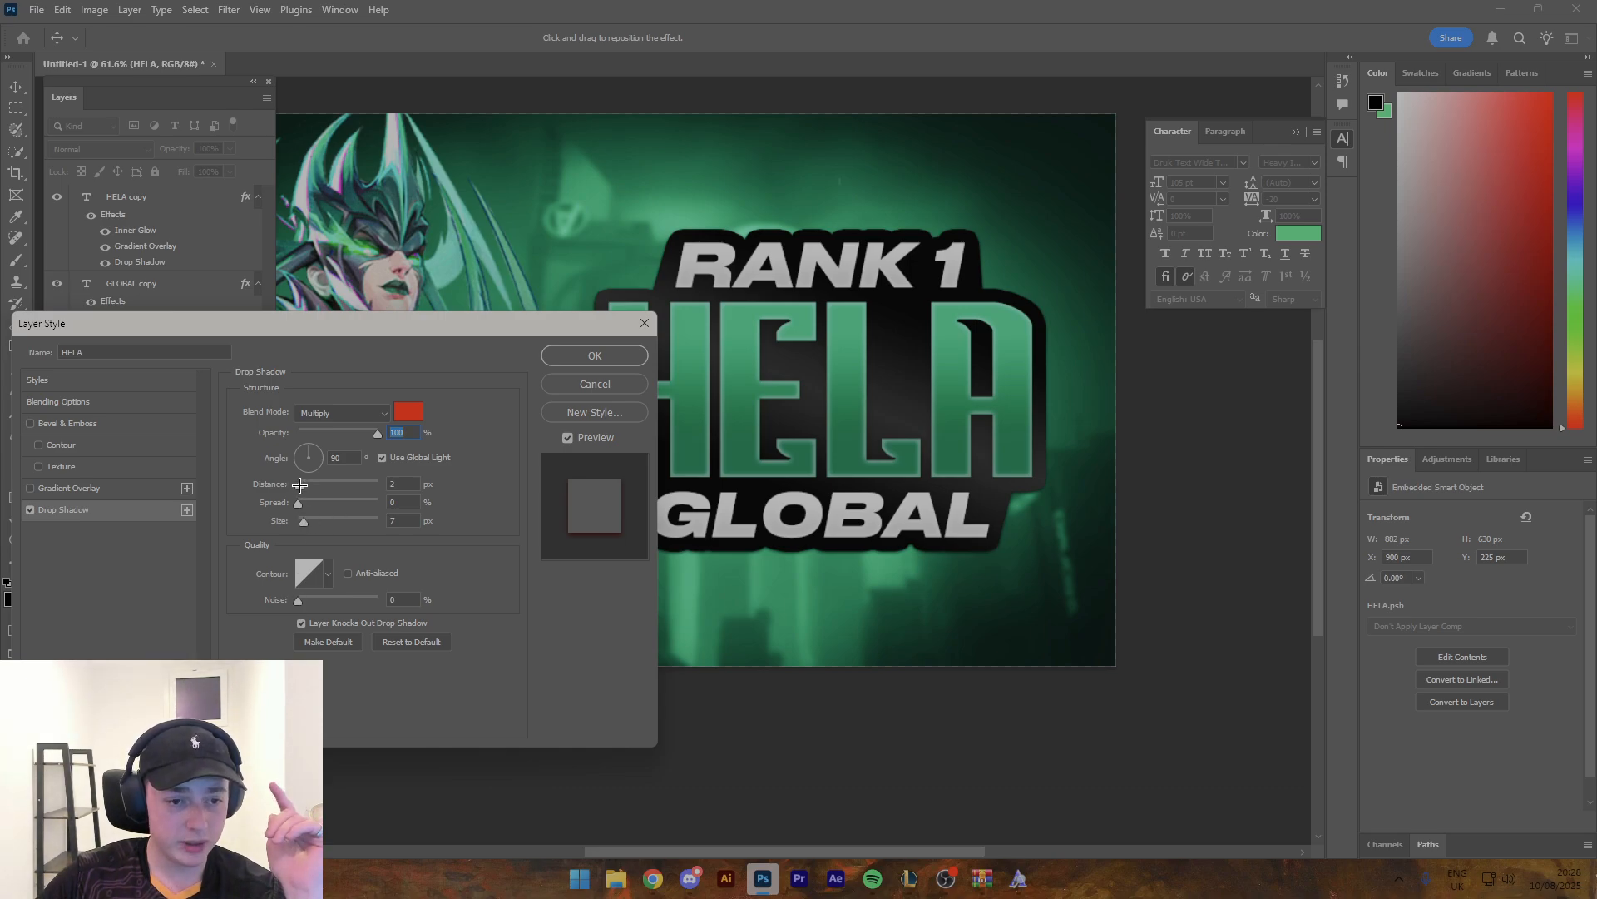
- Set the red drop shadow to Normal blend mode with distance 0 px, spread 100% and size 8 px
{"action": "left_click_drag", "start_coordinate": [300, 485], "coordinate": [307, 523]}
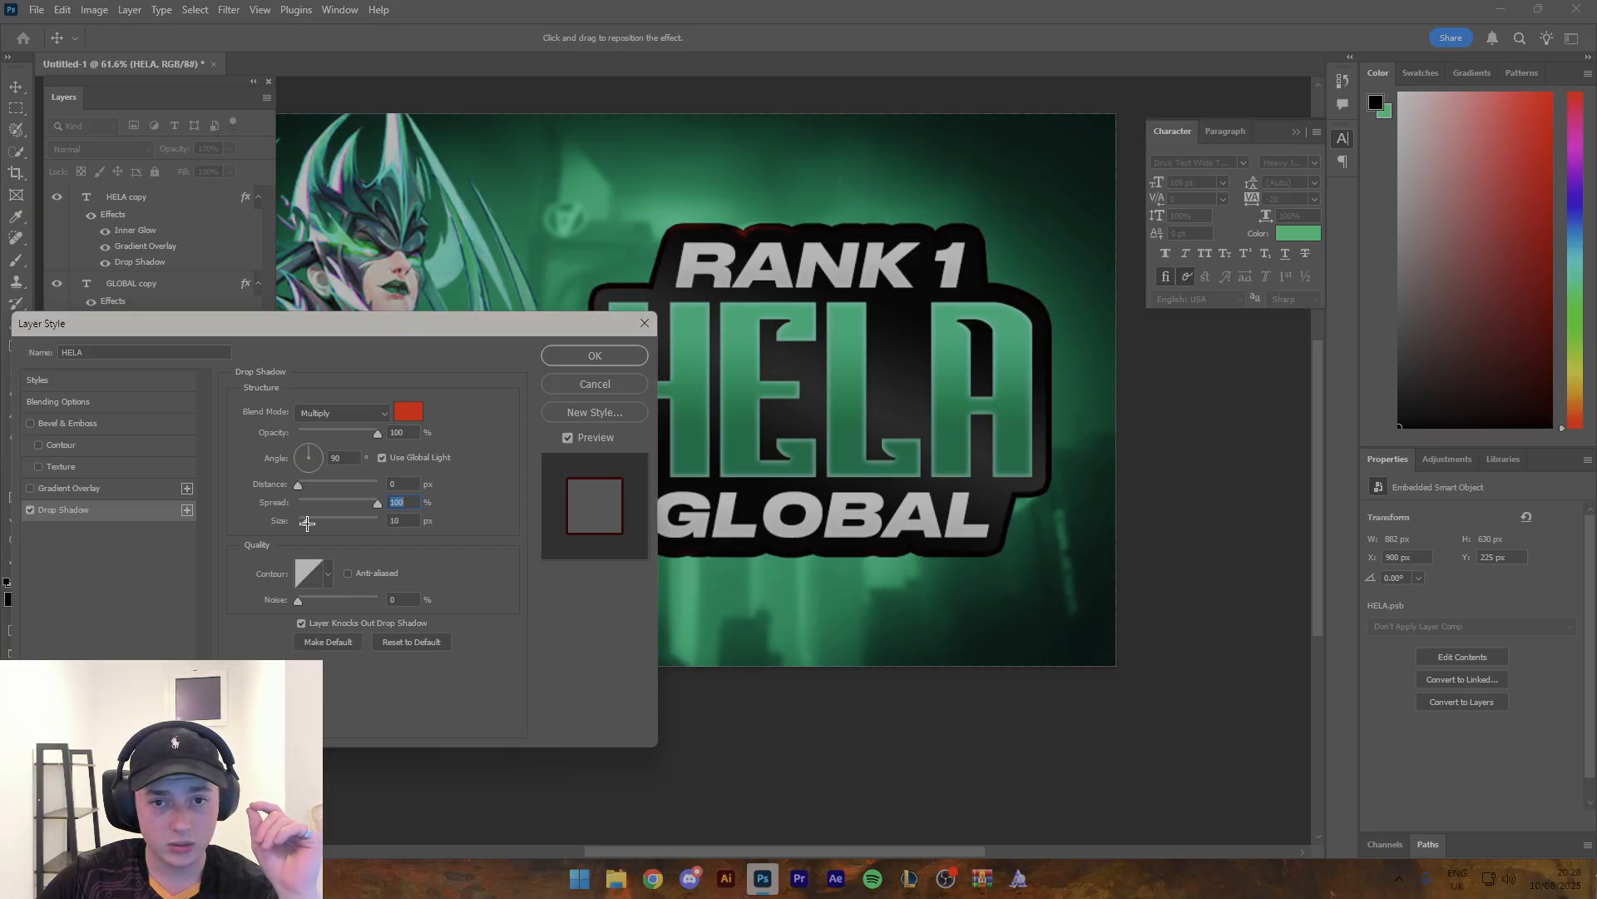
{"action": "left_click_drag", "start_coordinate": [307, 523], "coordinate": [307, 522]}
{"action": "left_click", "coordinate": [341, 413]}
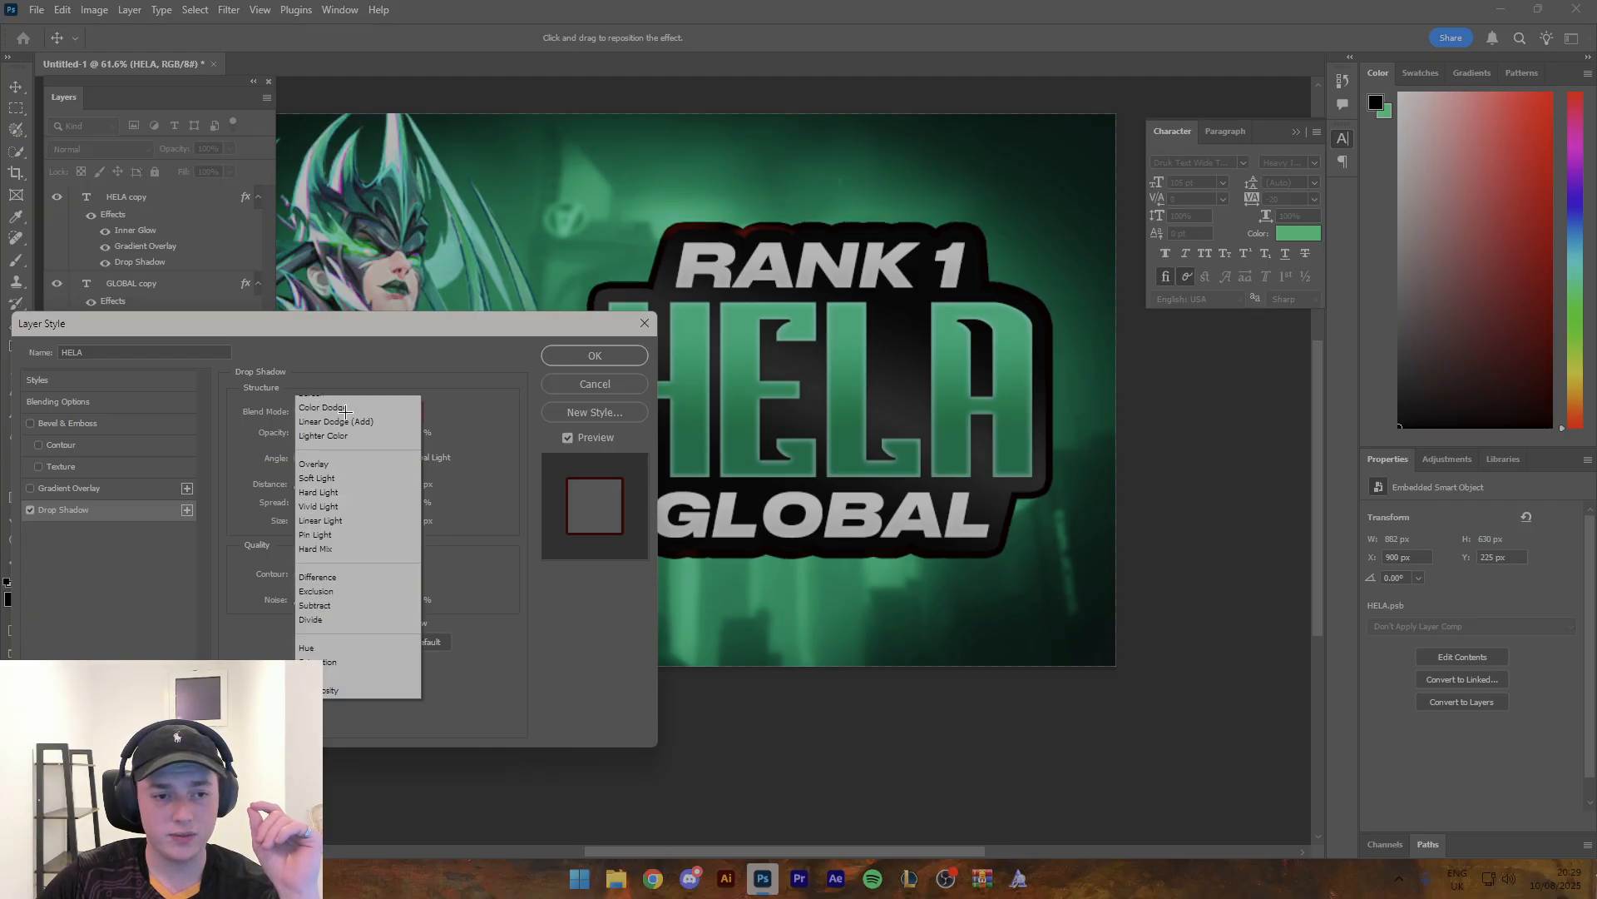
{"action": "left_click", "coordinate": [341, 418]}
{"action": "left_click_drag", "start_coordinate": [362, 324], "coordinate": [295, 426]}
{"action": "left_click_drag", "start_coordinate": [241, 624], "coordinate": [239, 624]}
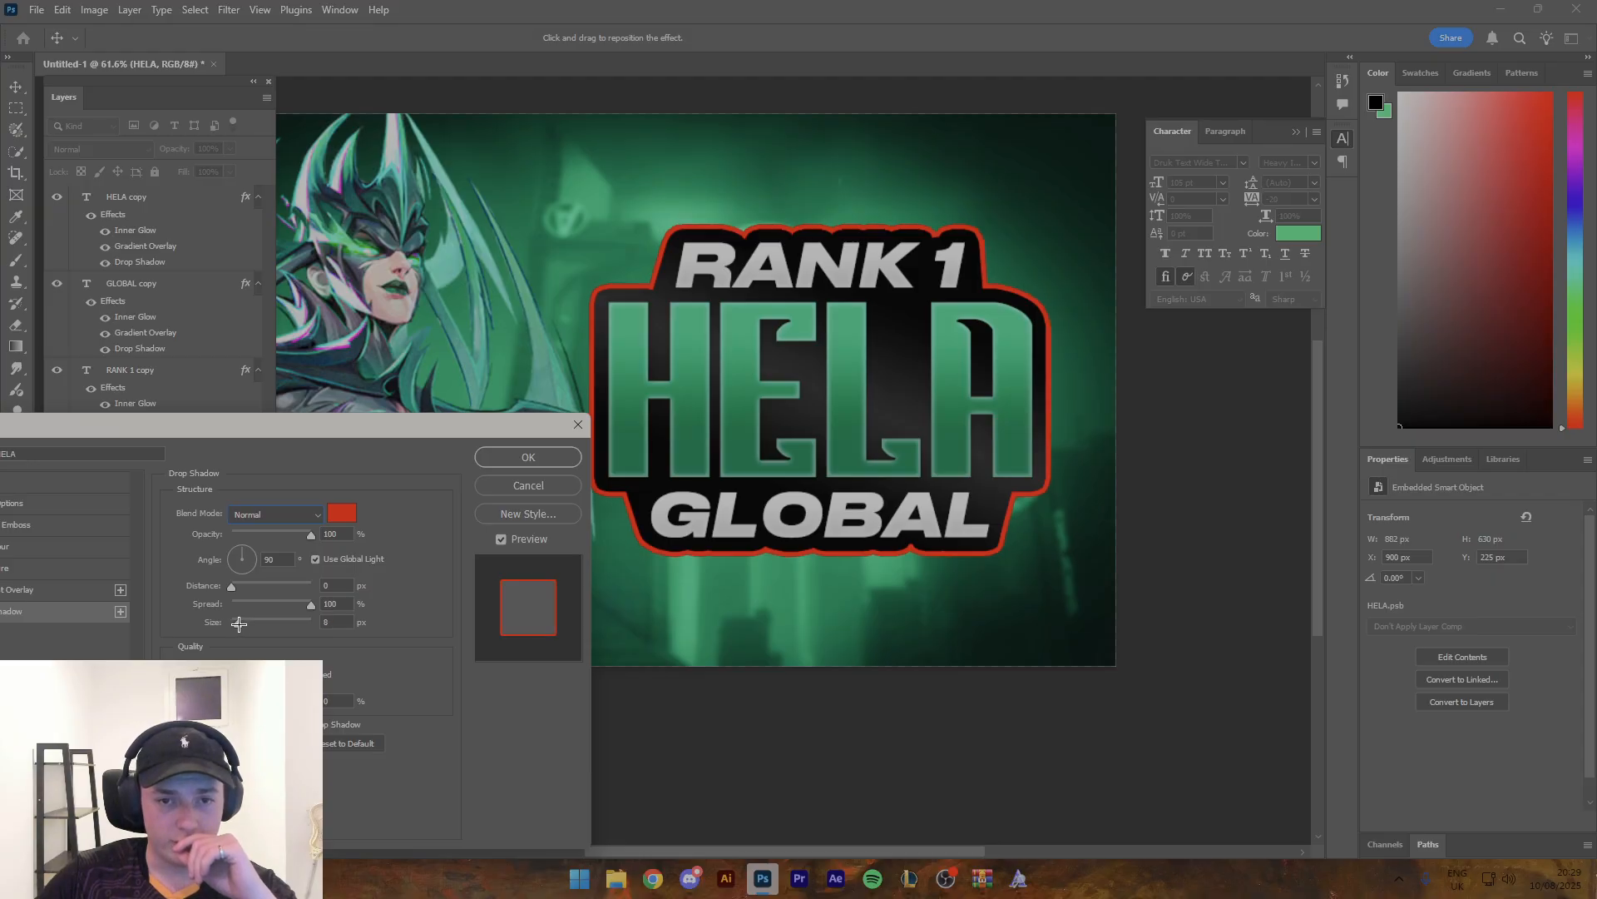
{"action": "left_click", "coordinate": [505, 460]}
- Convert the red-edged HELA outline layer into a smart object
{"action": "right_click", "coordinate": [188, 489]}
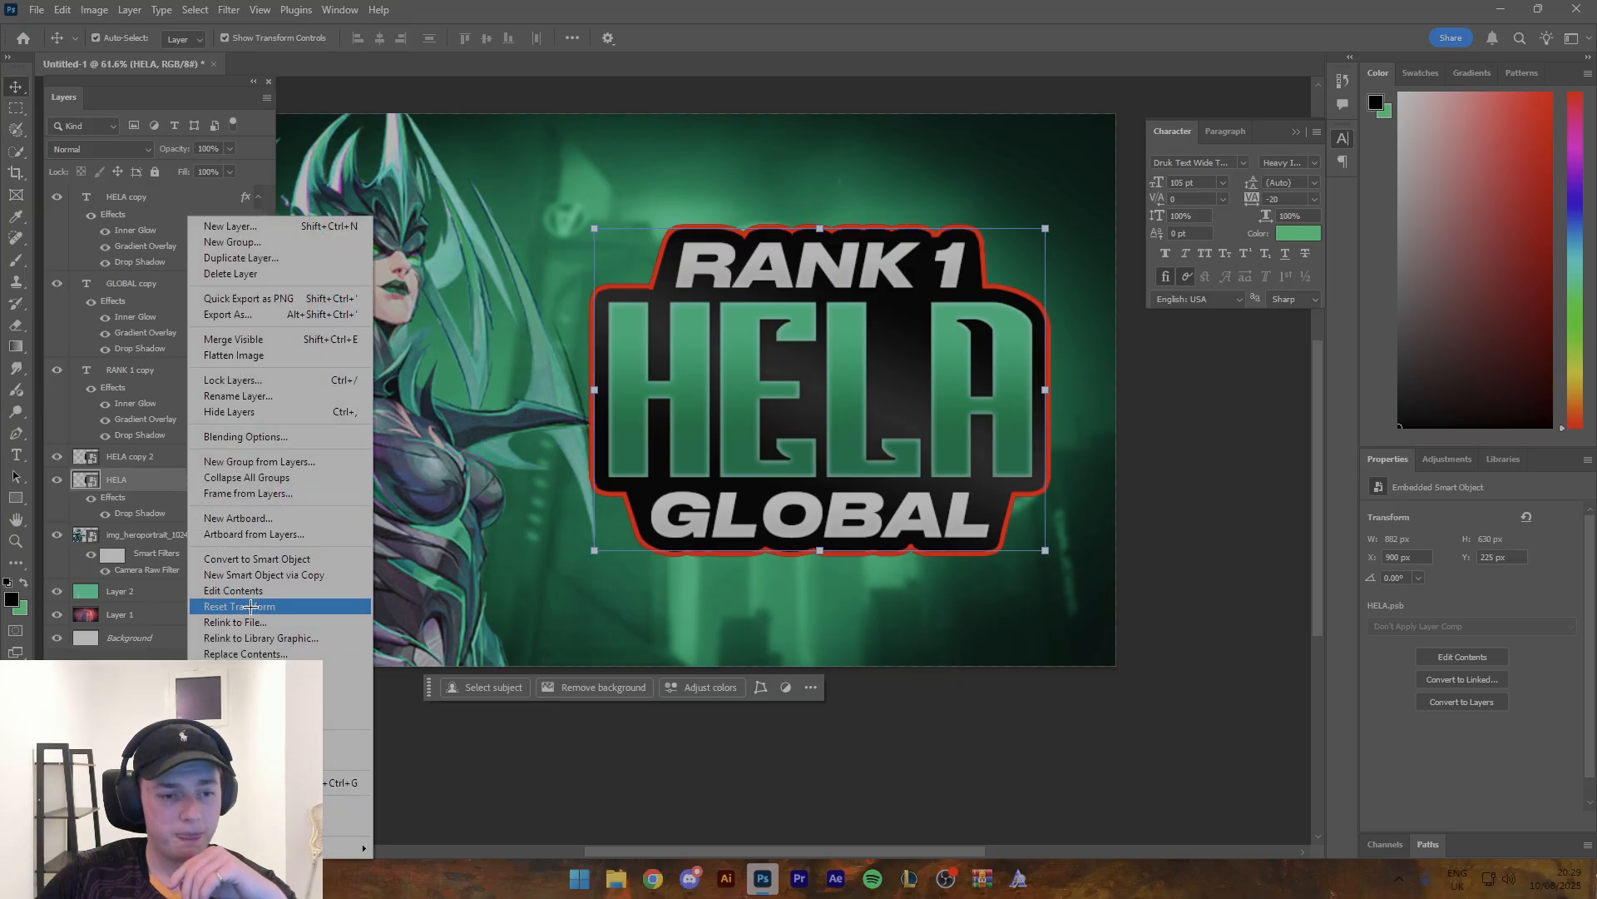
{"action": "left_click", "coordinate": [263, 559]}
{"action": "right_click", "coordinate": [225, 479]}
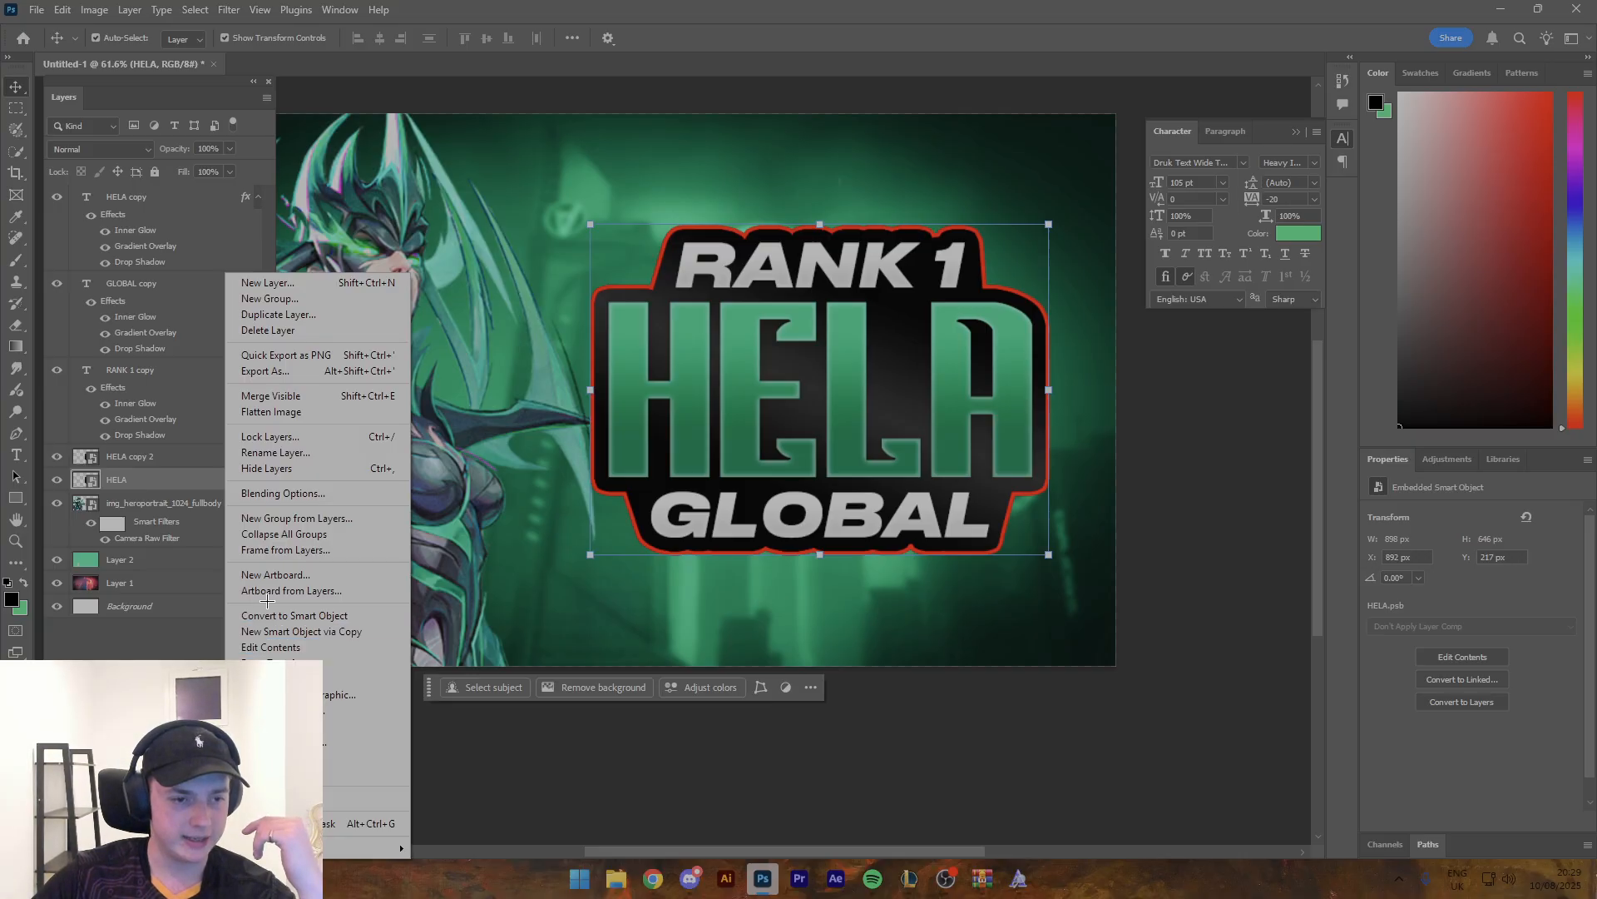
- Add a Gradient Overlay to the red-edged HELA layer, running from bright green 0dce84 to dark green 017348
{"action": "left_click", "coordinate": [185, 485]}
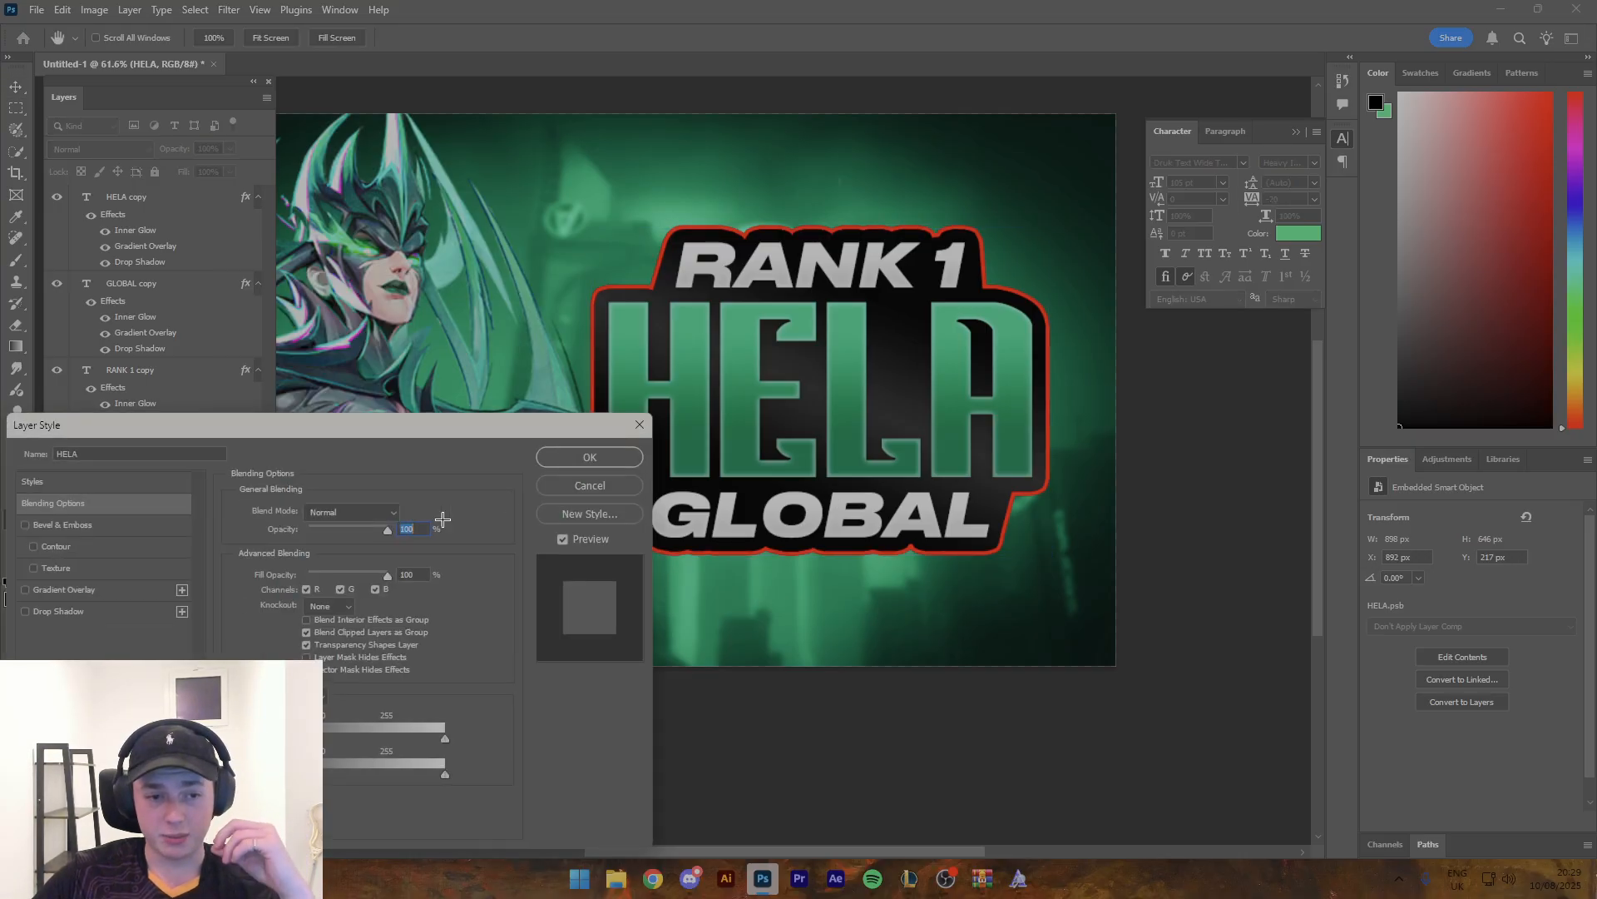
{"action": "left_click", "coordinate": [108, 589]}
{"action": "left_click", "coordinate": [353, 549]}
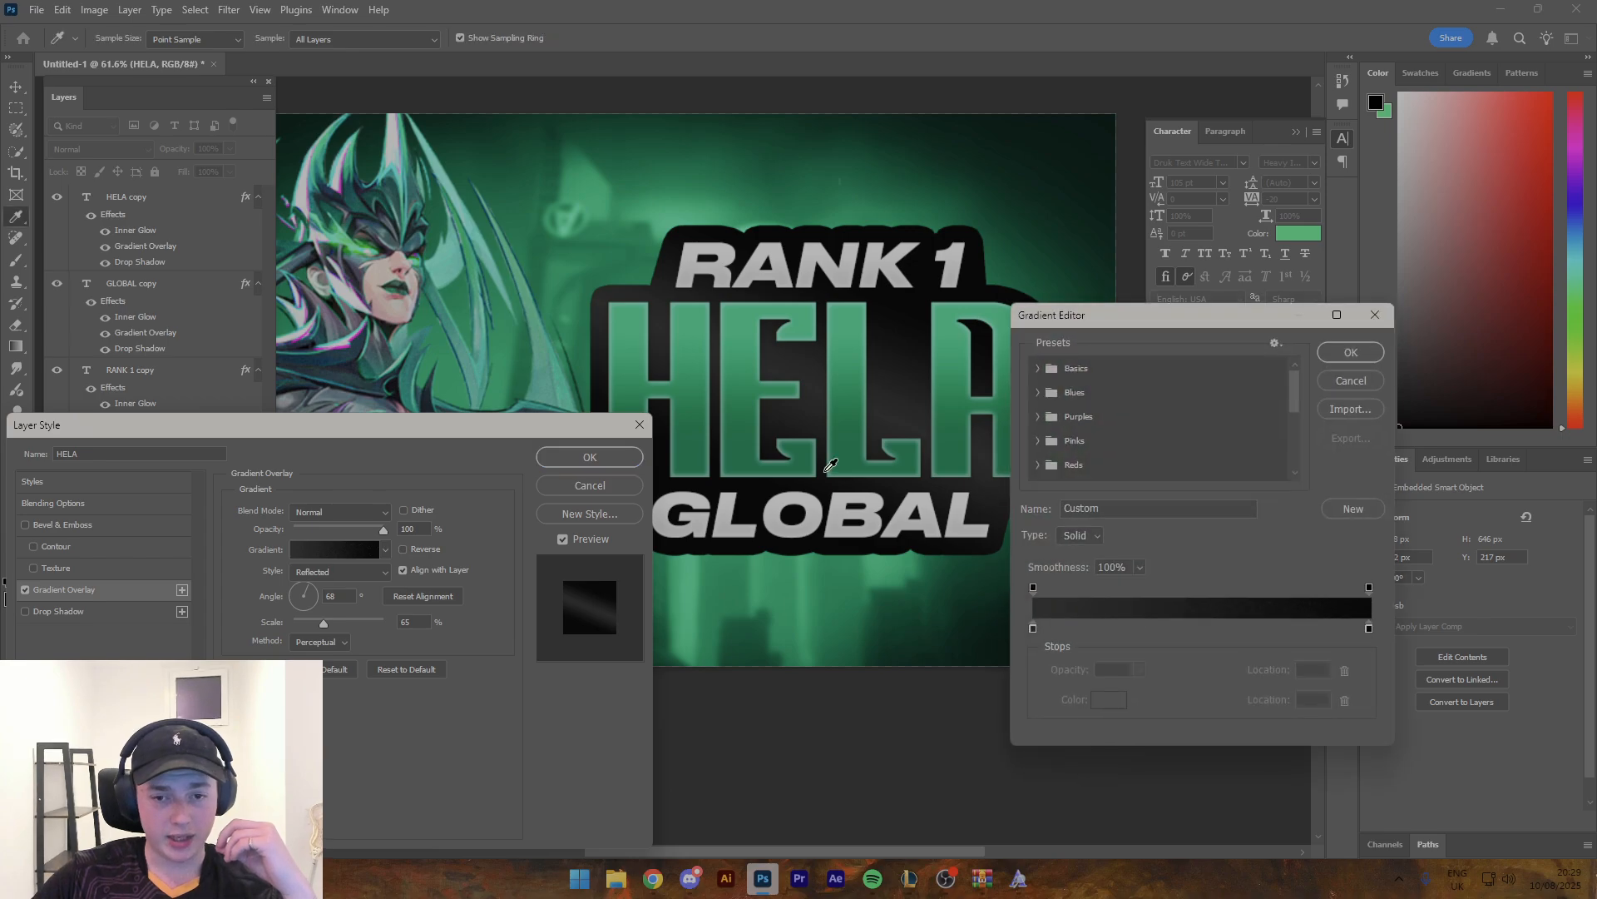
{"action": "double_click", "coordinate": [1369, 629]}
{"action": "left_click", "coordinate": [910, 425]}
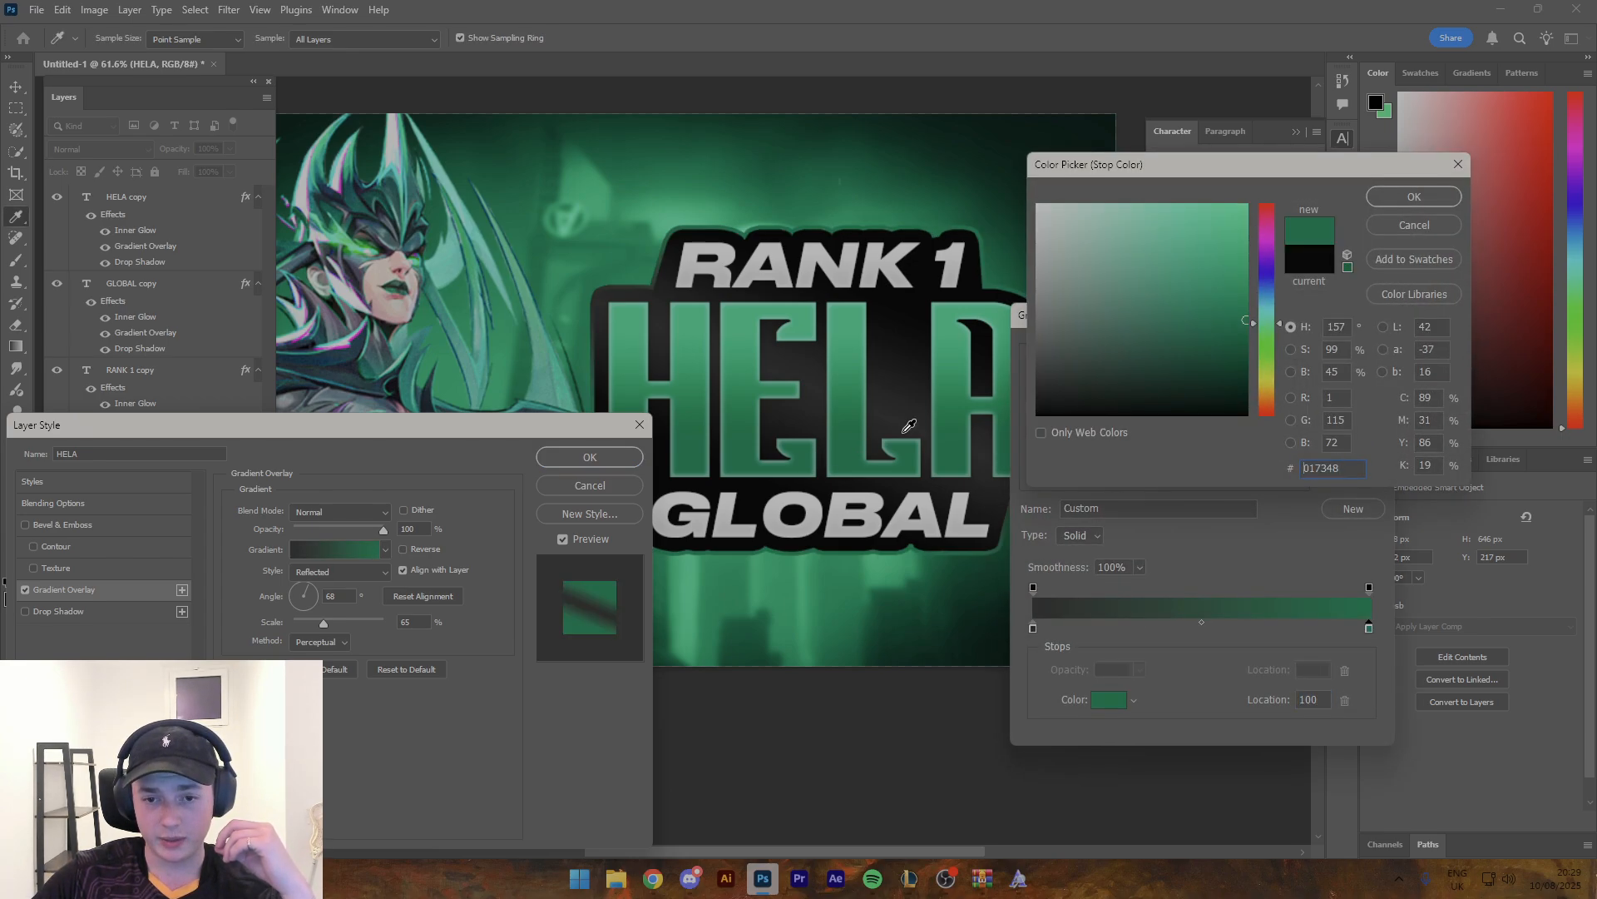
{"action": "left_click", "coordinate": [1414, 196]}
{"action": "double_click", "coordinate": [1034, 628]}
{"action": "left_click", "coordinate": [736, 310]}
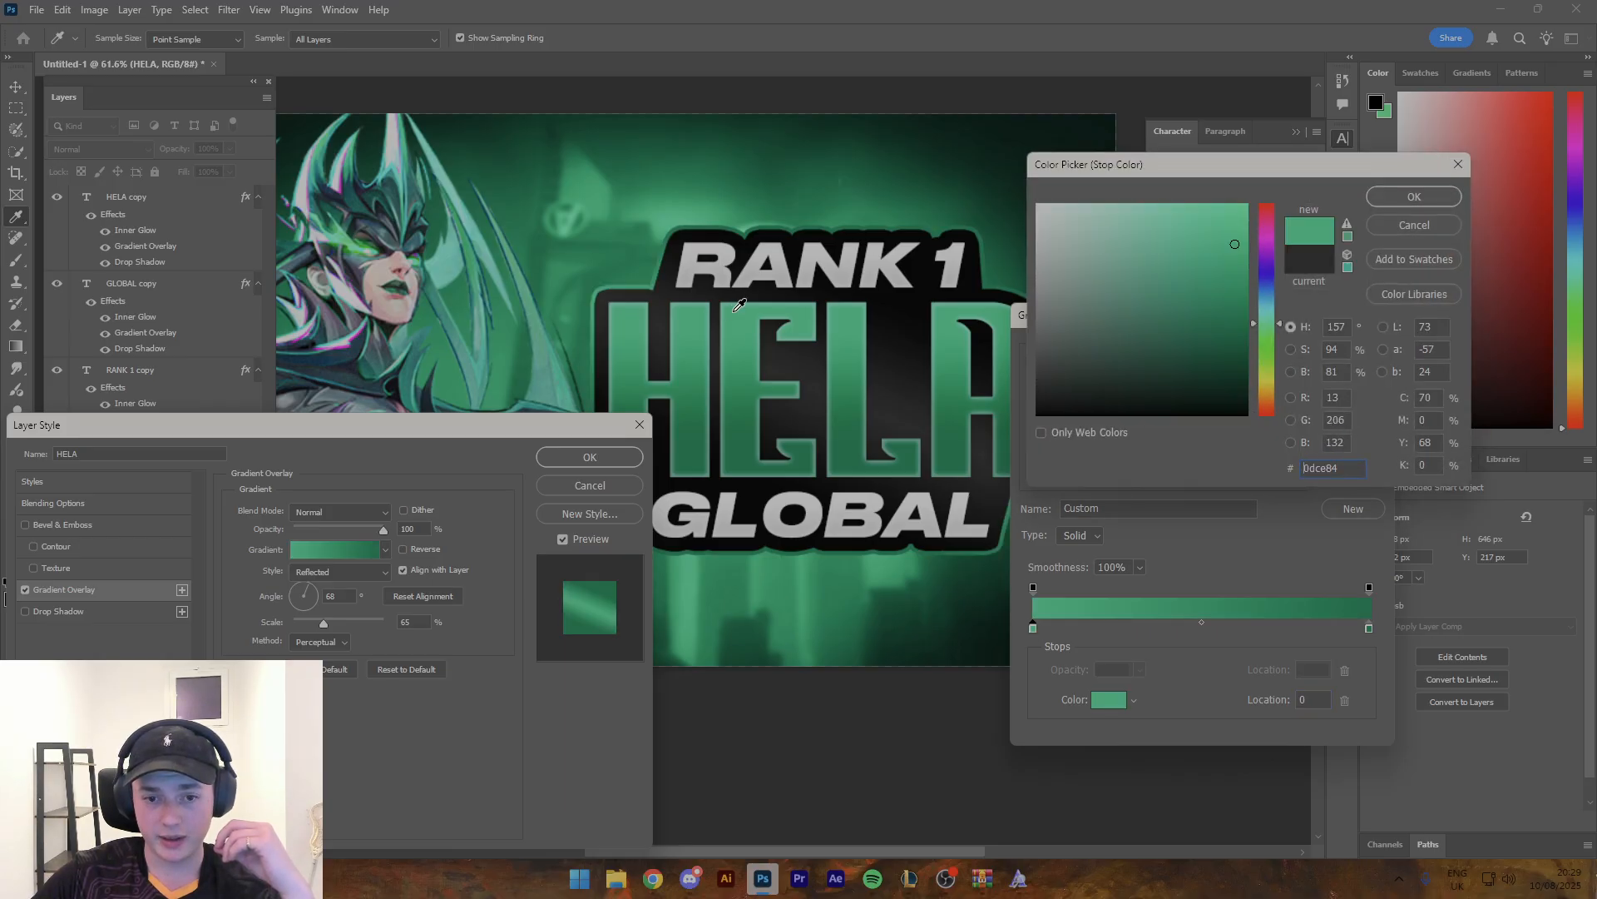
{"action": "left_click", "coordinate": [1380, 197]}
{"action": "left_click", "coordinate": [1351, 353]}
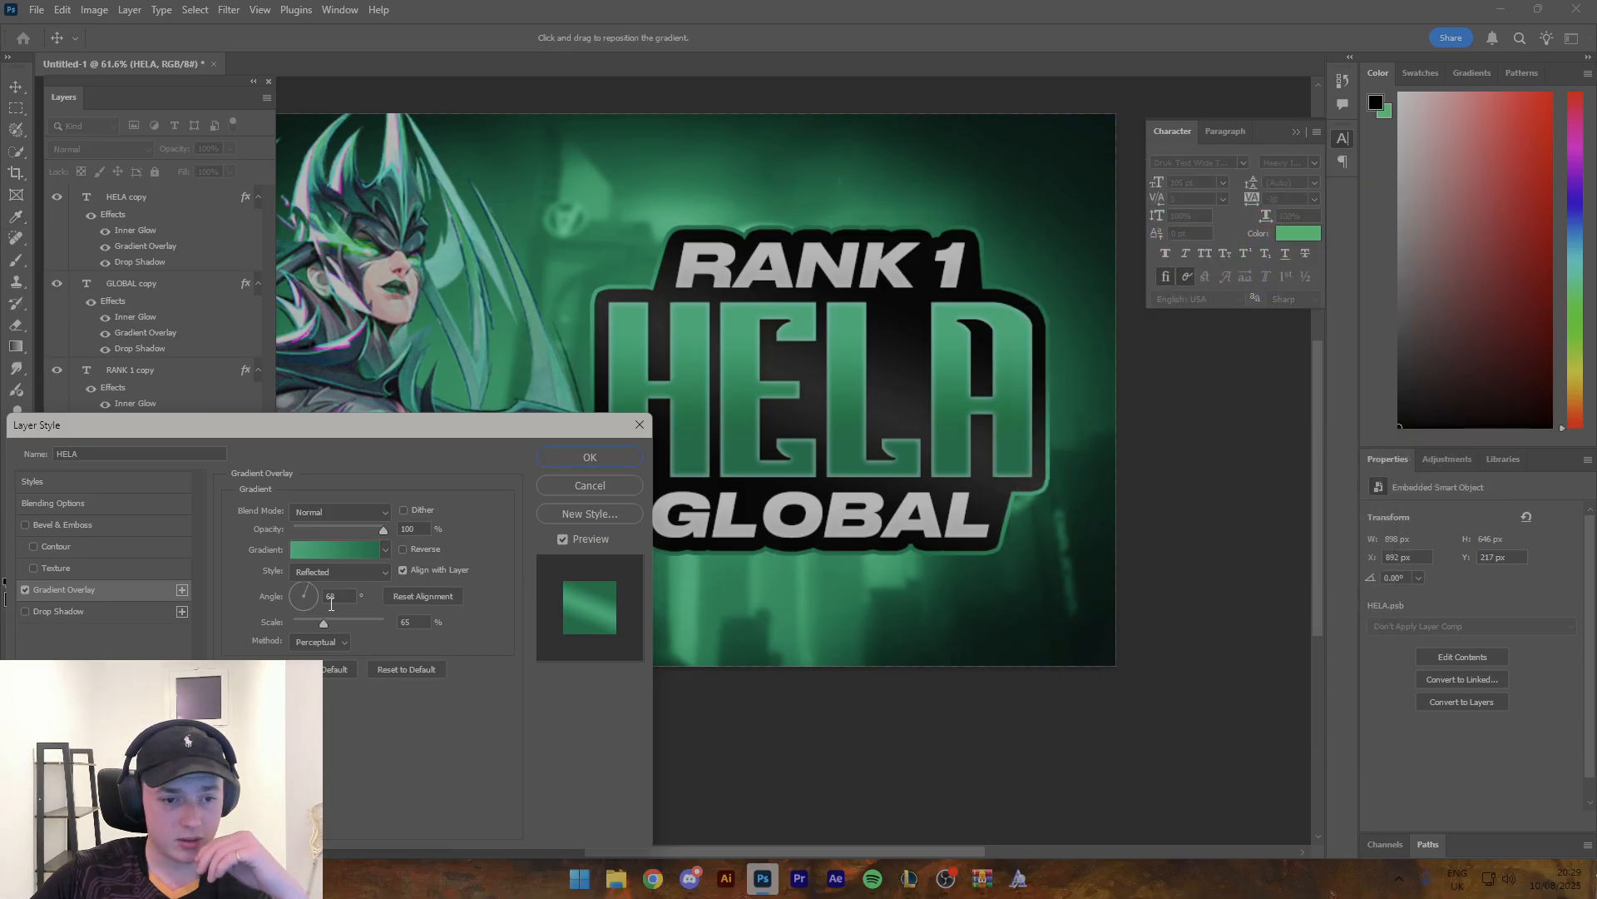
- Set the green gradient overlay's style to Linear with an angle of -90° and apply it
{"action": "left_click", "coordinate": [324, 571]}
{"action": "left_click", "coordinate": [313, 587]}
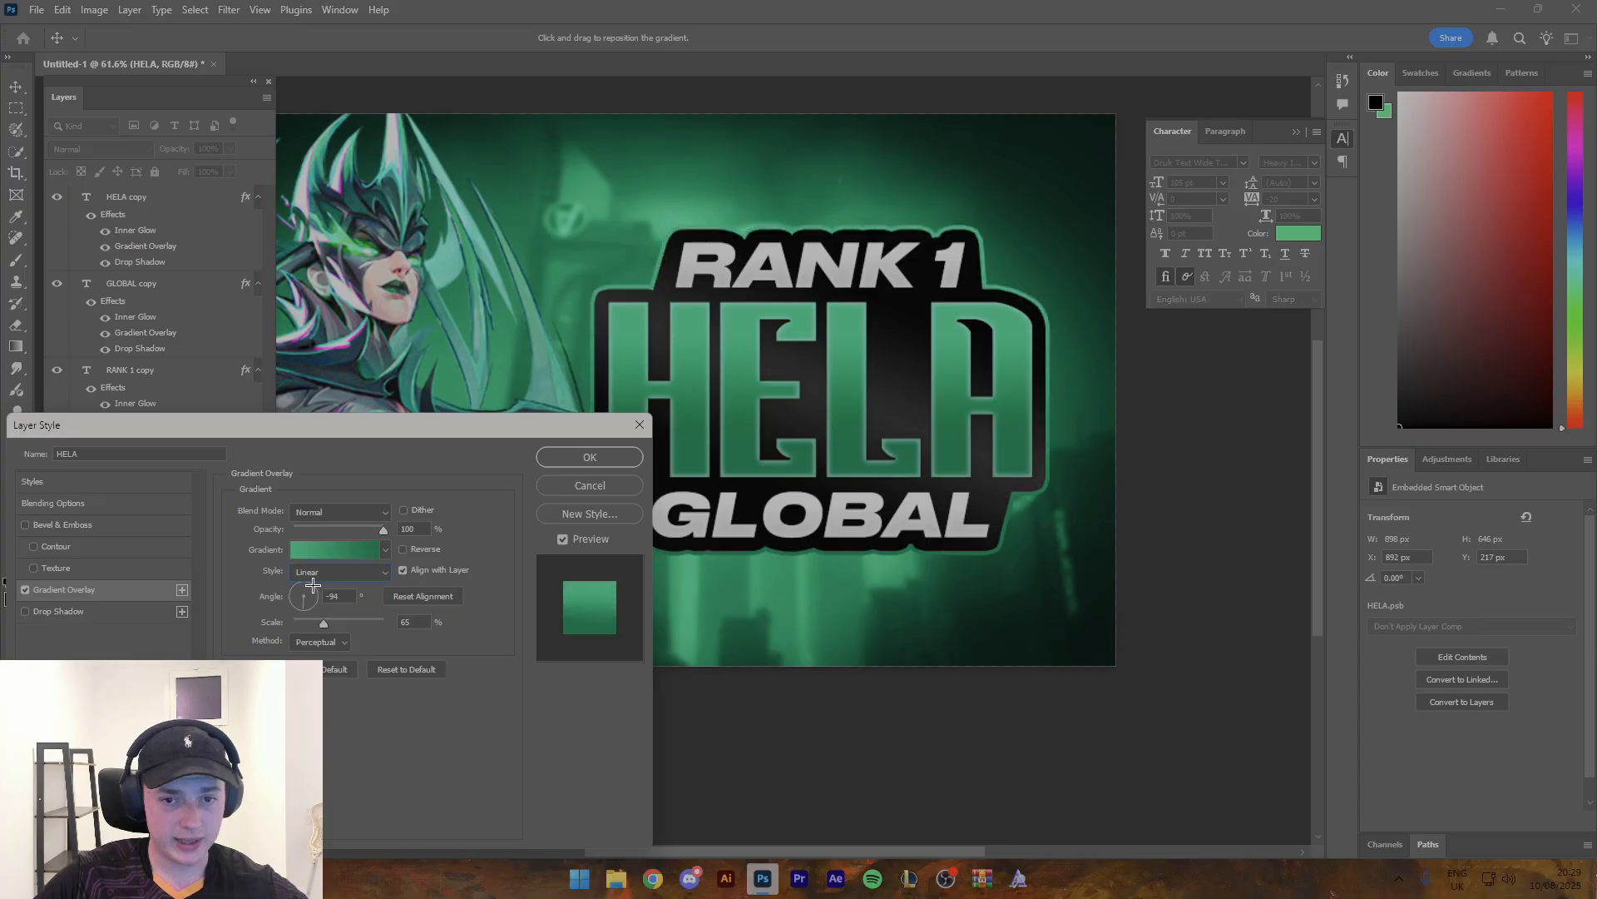
{"action": "left_click_drag", "start_coordinate": [306, 603], "coordinate": [306, 613]}
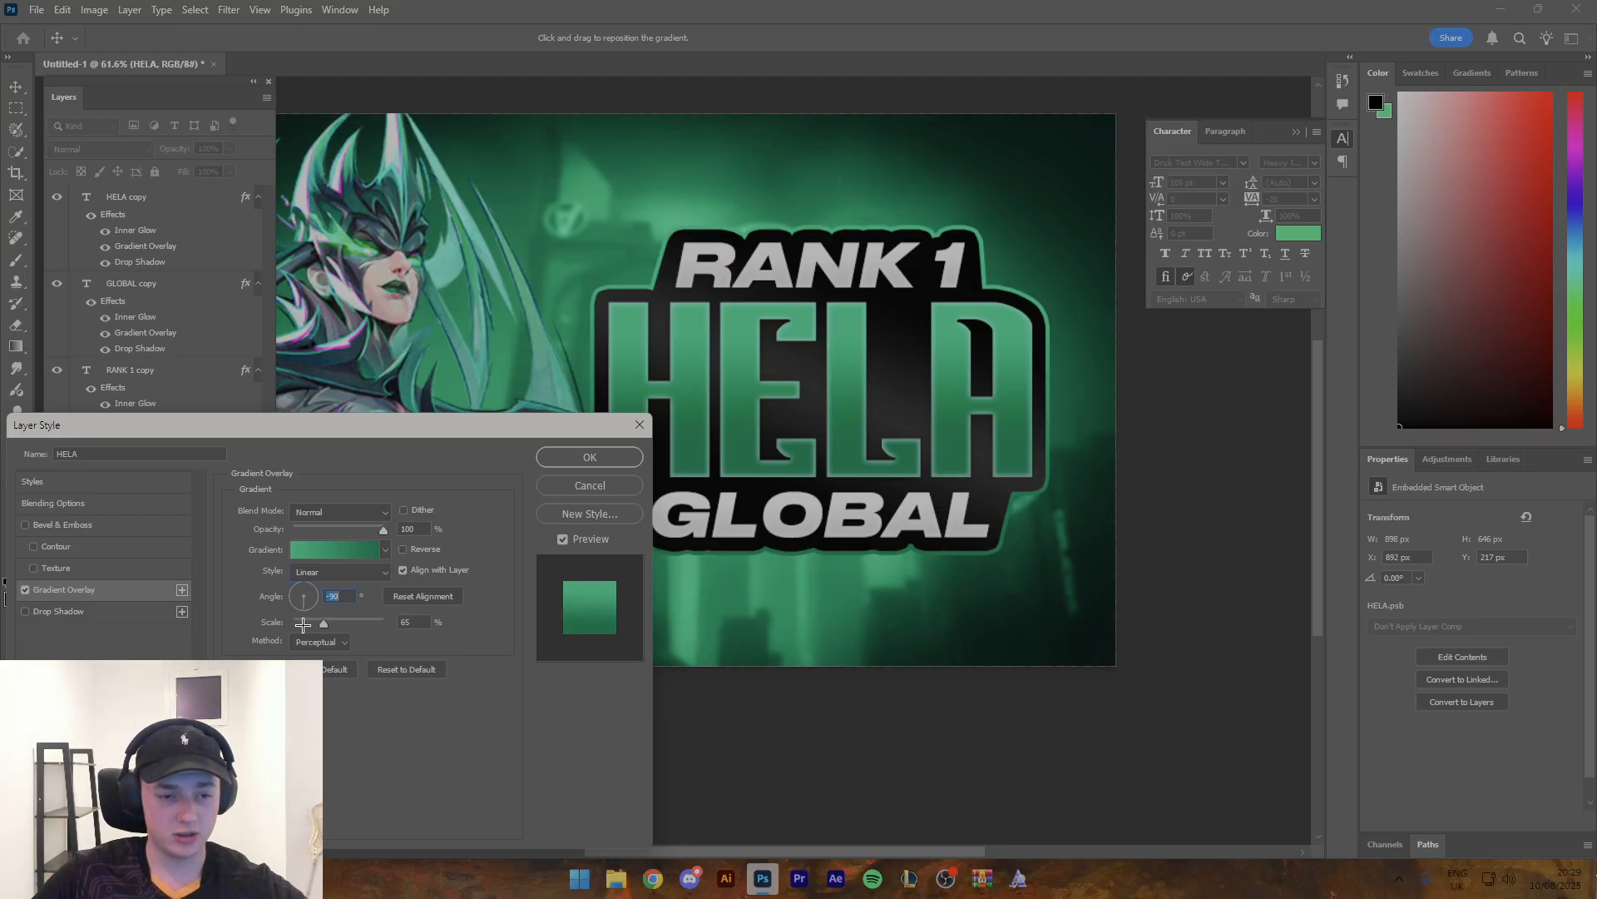
{"action": "left_click_drag", "start_coordinate": [341, 624], "coordinate": [324, 624]}
{"action": "left_click", "coordinate": [609, 454]}
- Group the three title text layers together with both HELA outline layers
{"action": "key", "text": "z"}
{"action": "mouse_move", "coordinate": [621, 382]}
{"action": "left_mouse_down"}
{"action": "mouse_move", "coordinate": [569, 381]}
{"action": "mouse_move", "coordinate": [594, 381]}
{"action": "left_mouse_up"}
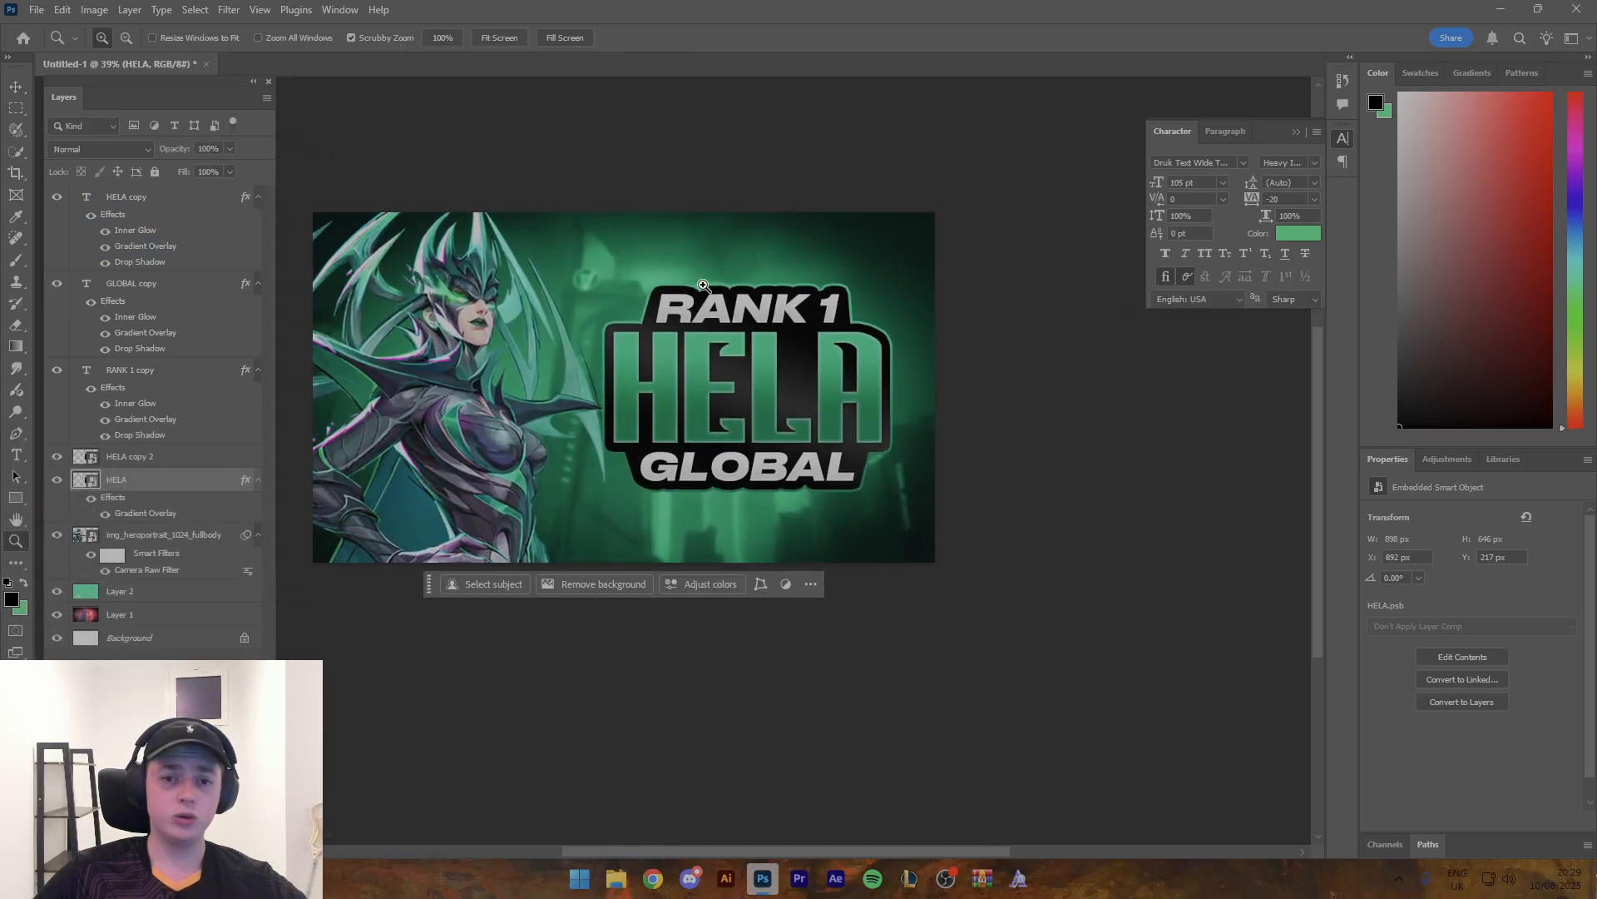
{"action": "left_click_drag", "start_coordinate": [703, 284], "coordinate": [683, 336]}
{"action": "left_click_drag", "start_coordinate": [788, 470], "coordinate": [811, 470]}
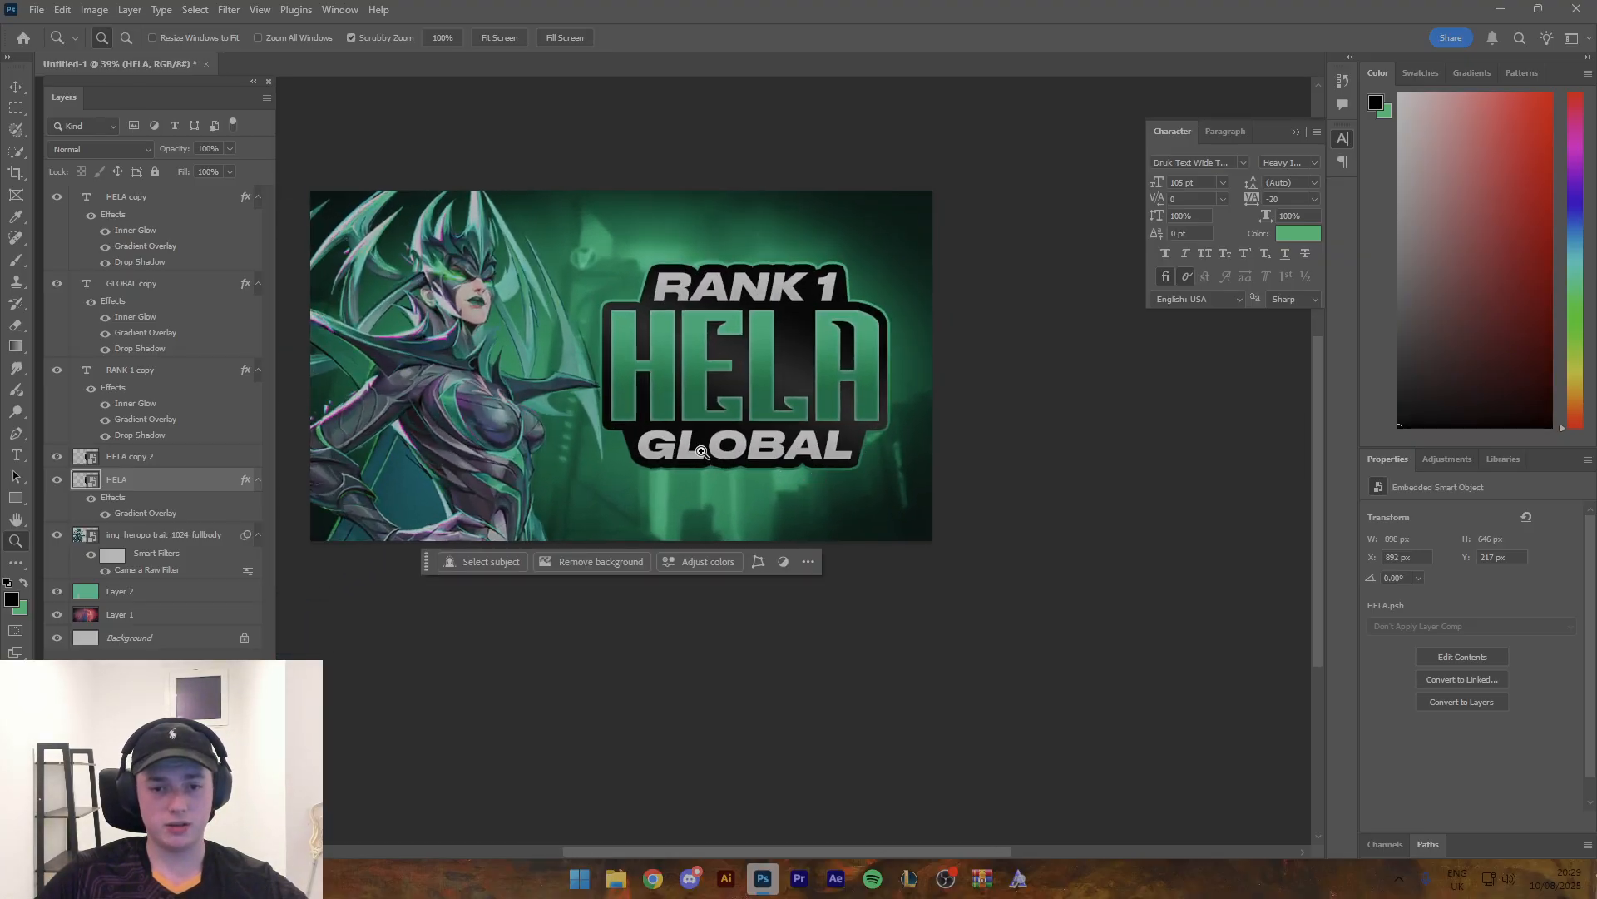
{"action": "key", "text": "v"}
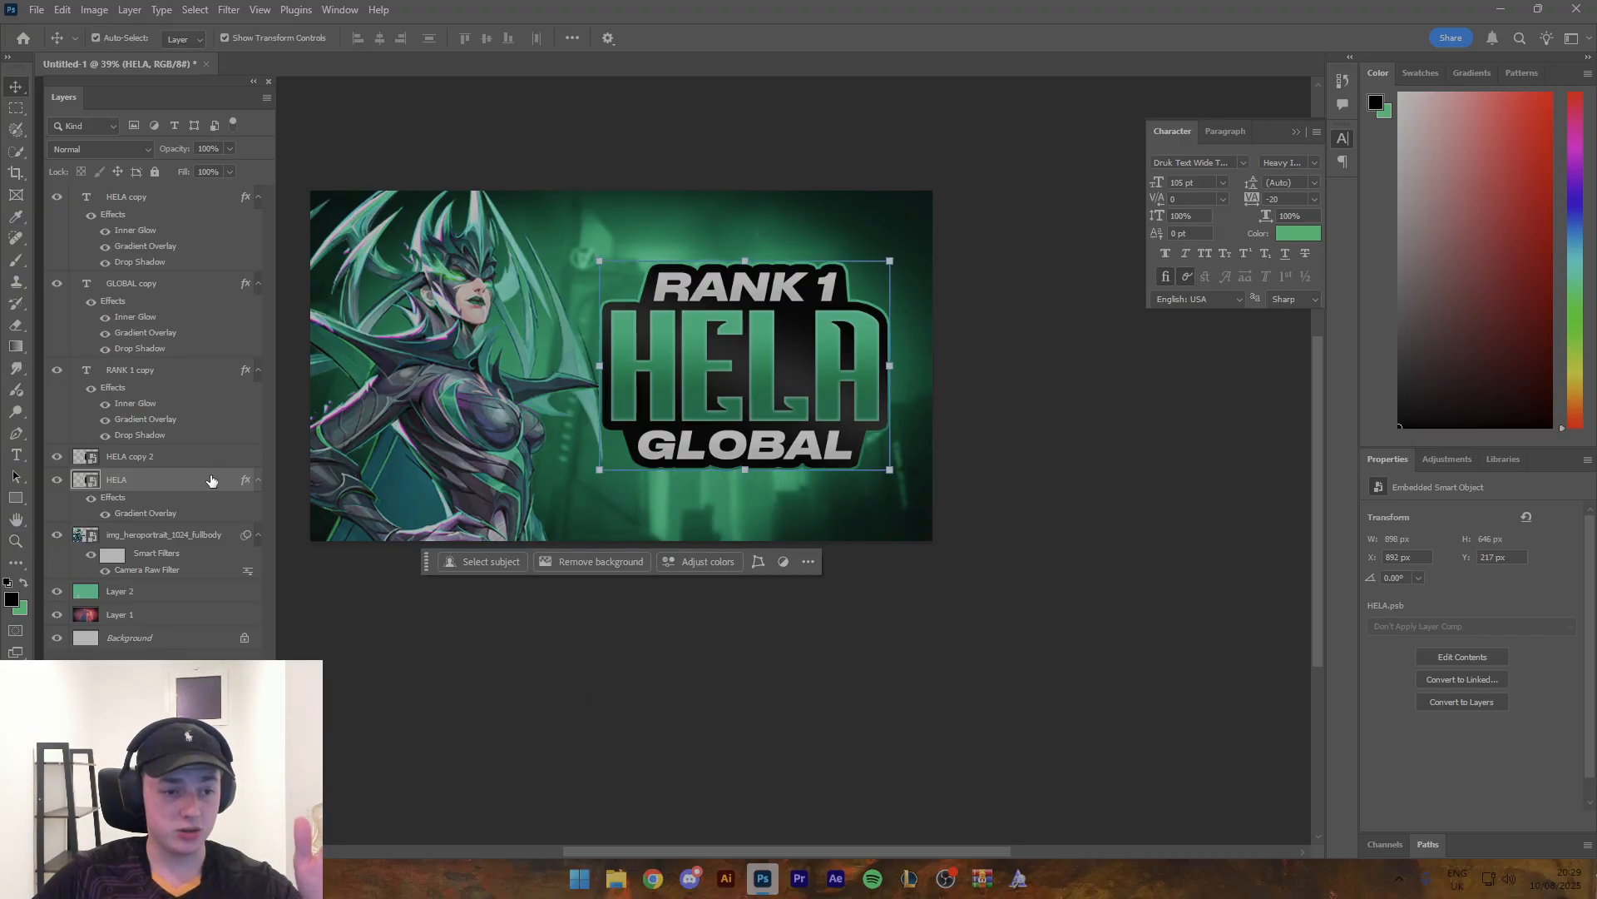
{"action": "left_click", "coordinate": [166, 211], "text": "shift"}
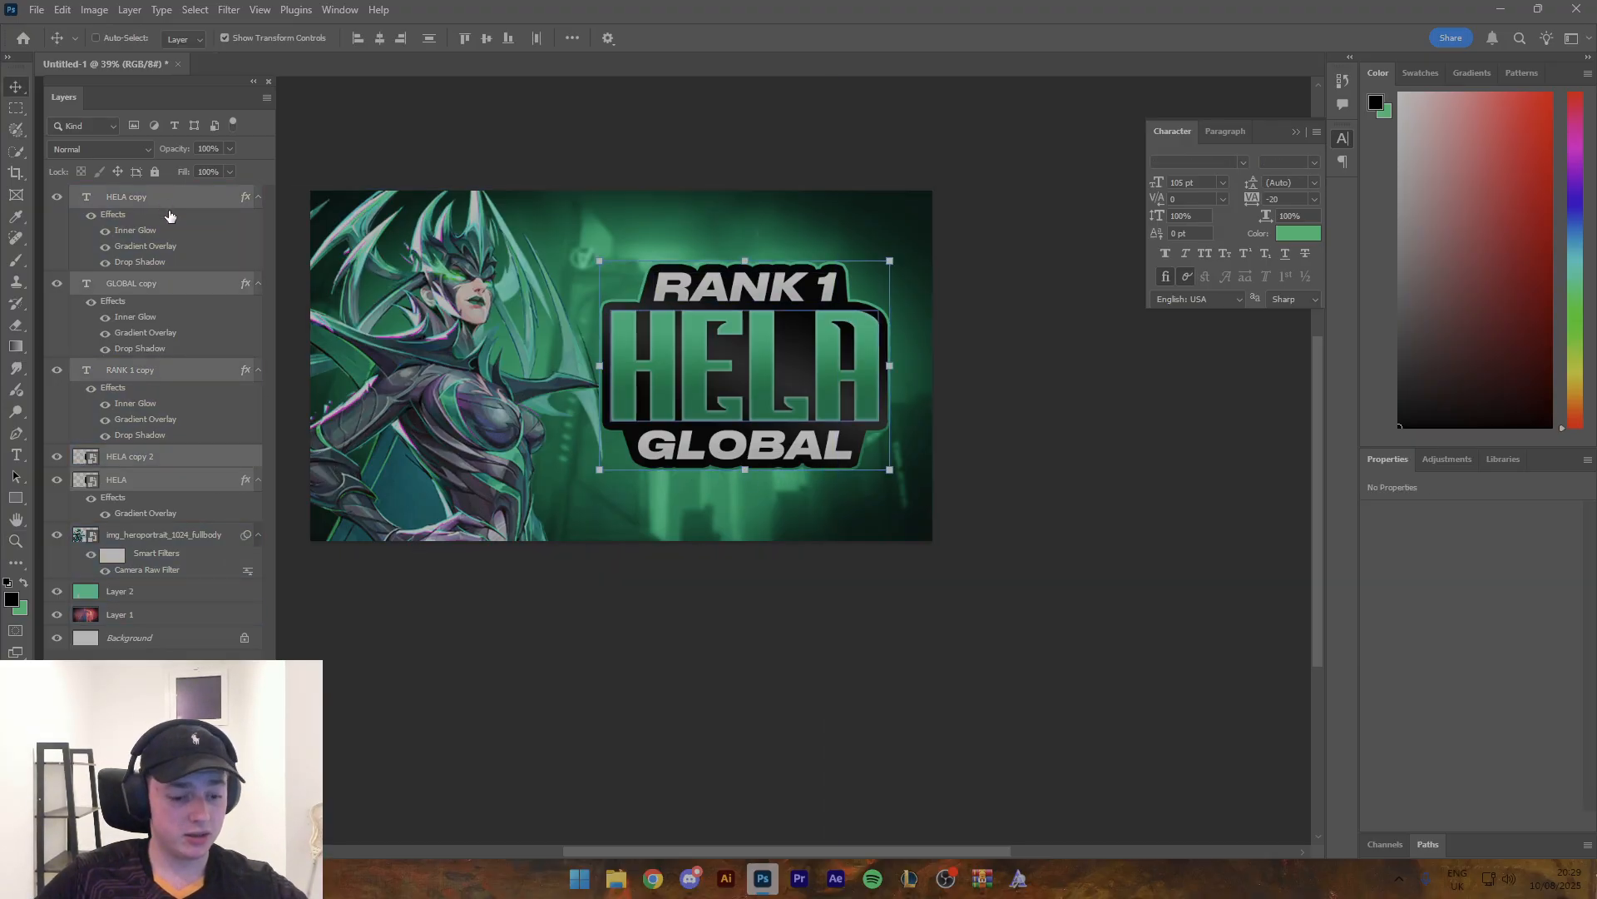
{"action": "key", "text": "ctrl+g"}
- Duplicate the title group, hide the original and convert the copy into a smart object
{"action": "key", "text": "ctrl+j"}
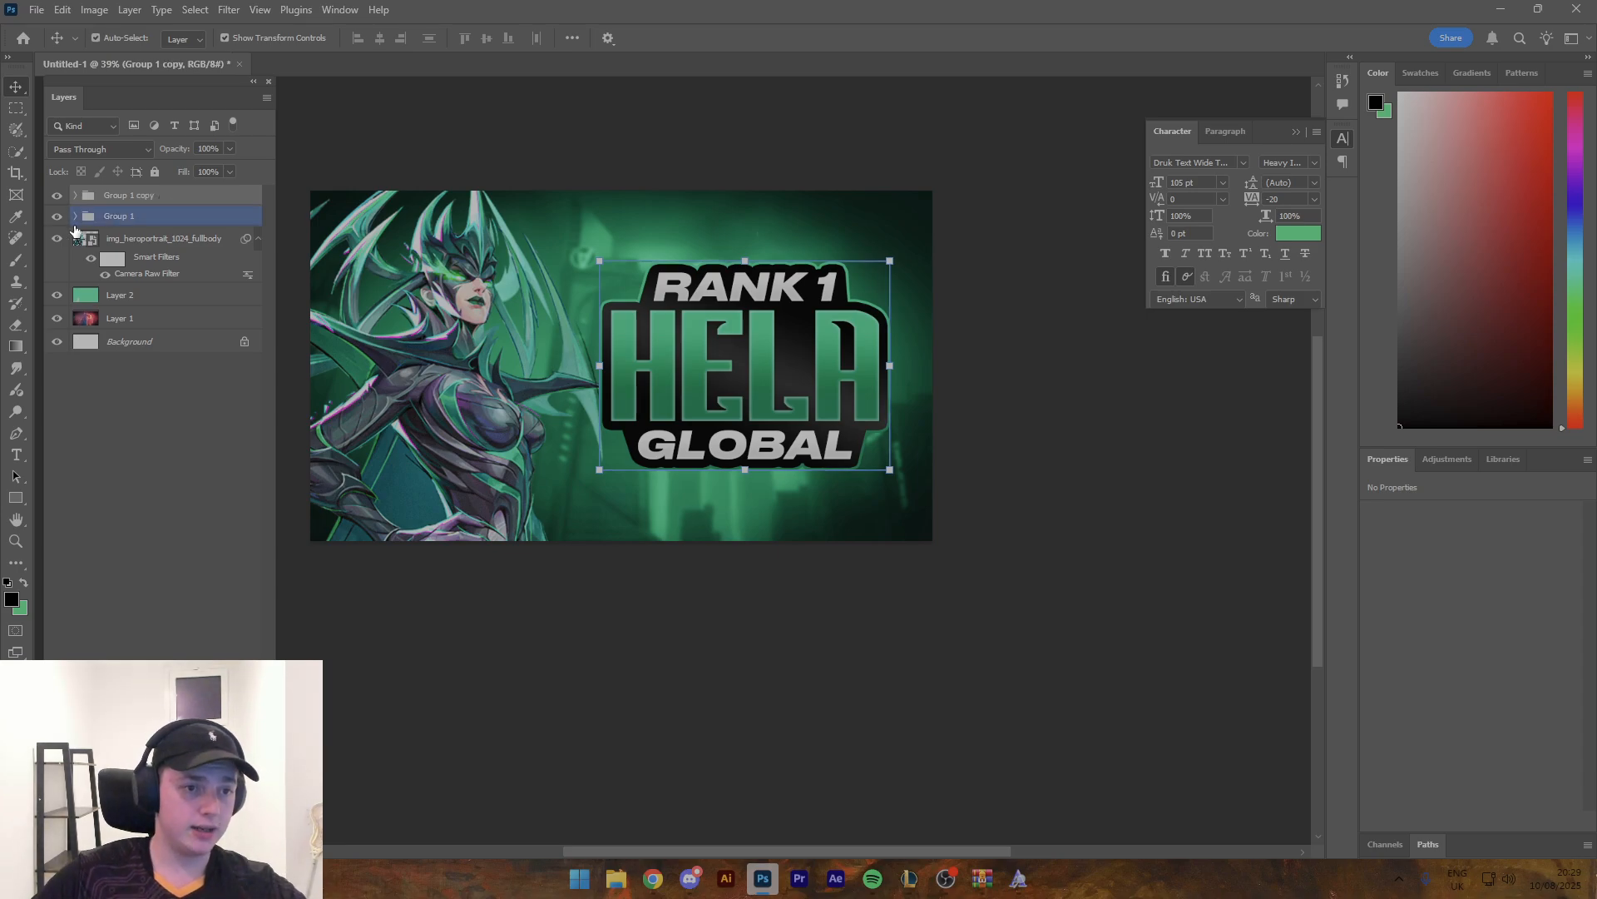
{"action": "right_click", "coordinate": [182, 200]}
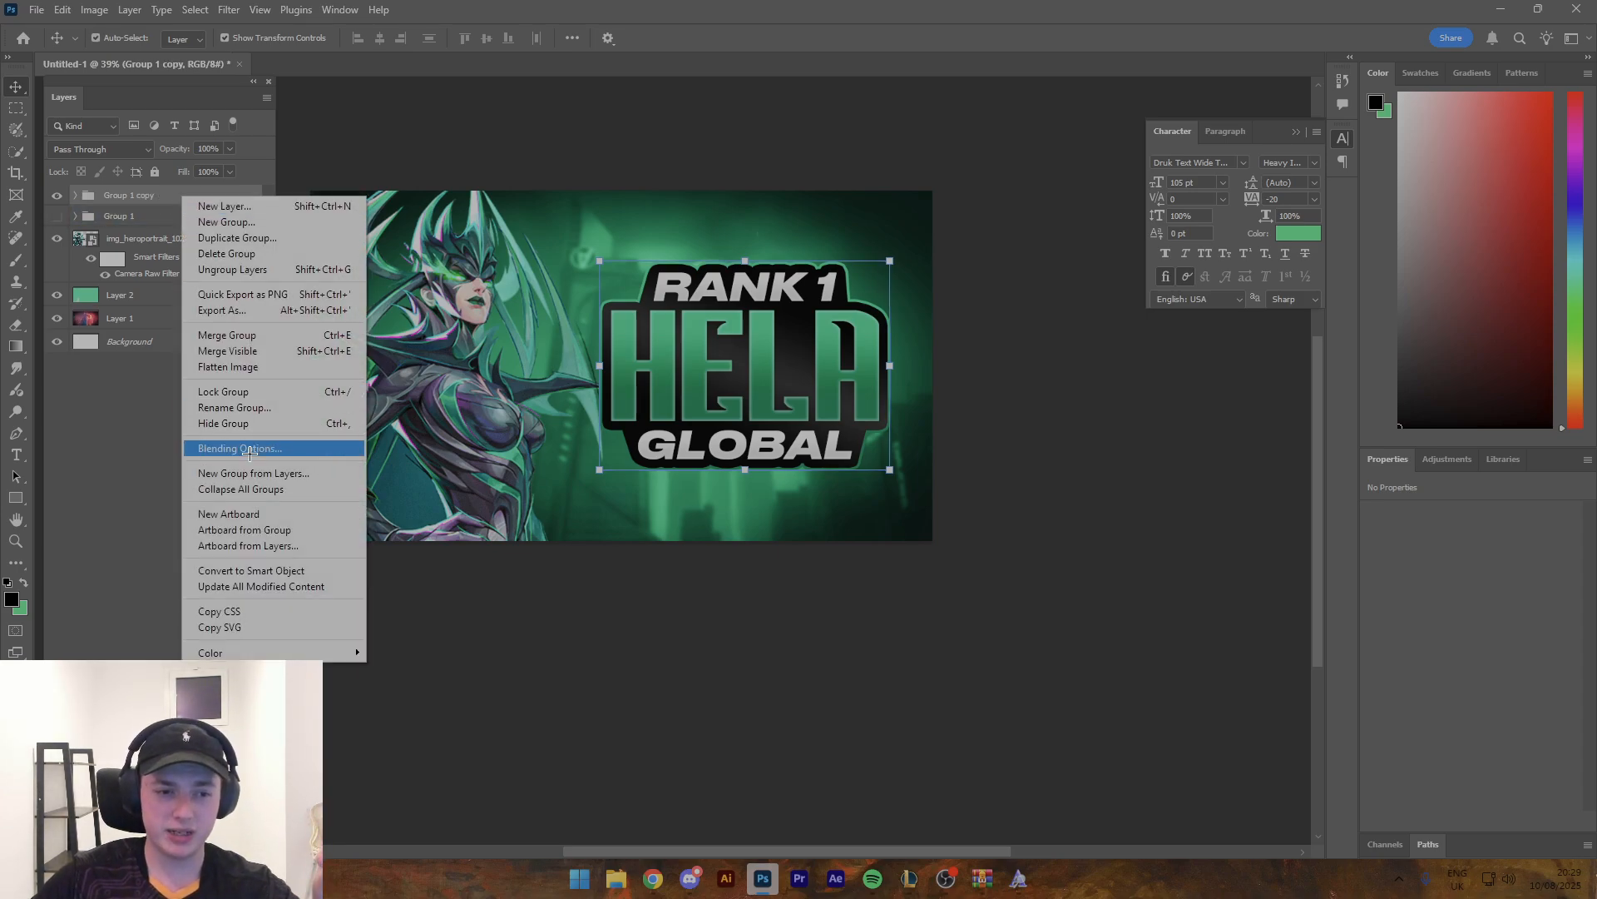
{"action": "left_click", "coordinate": [266, 569]}
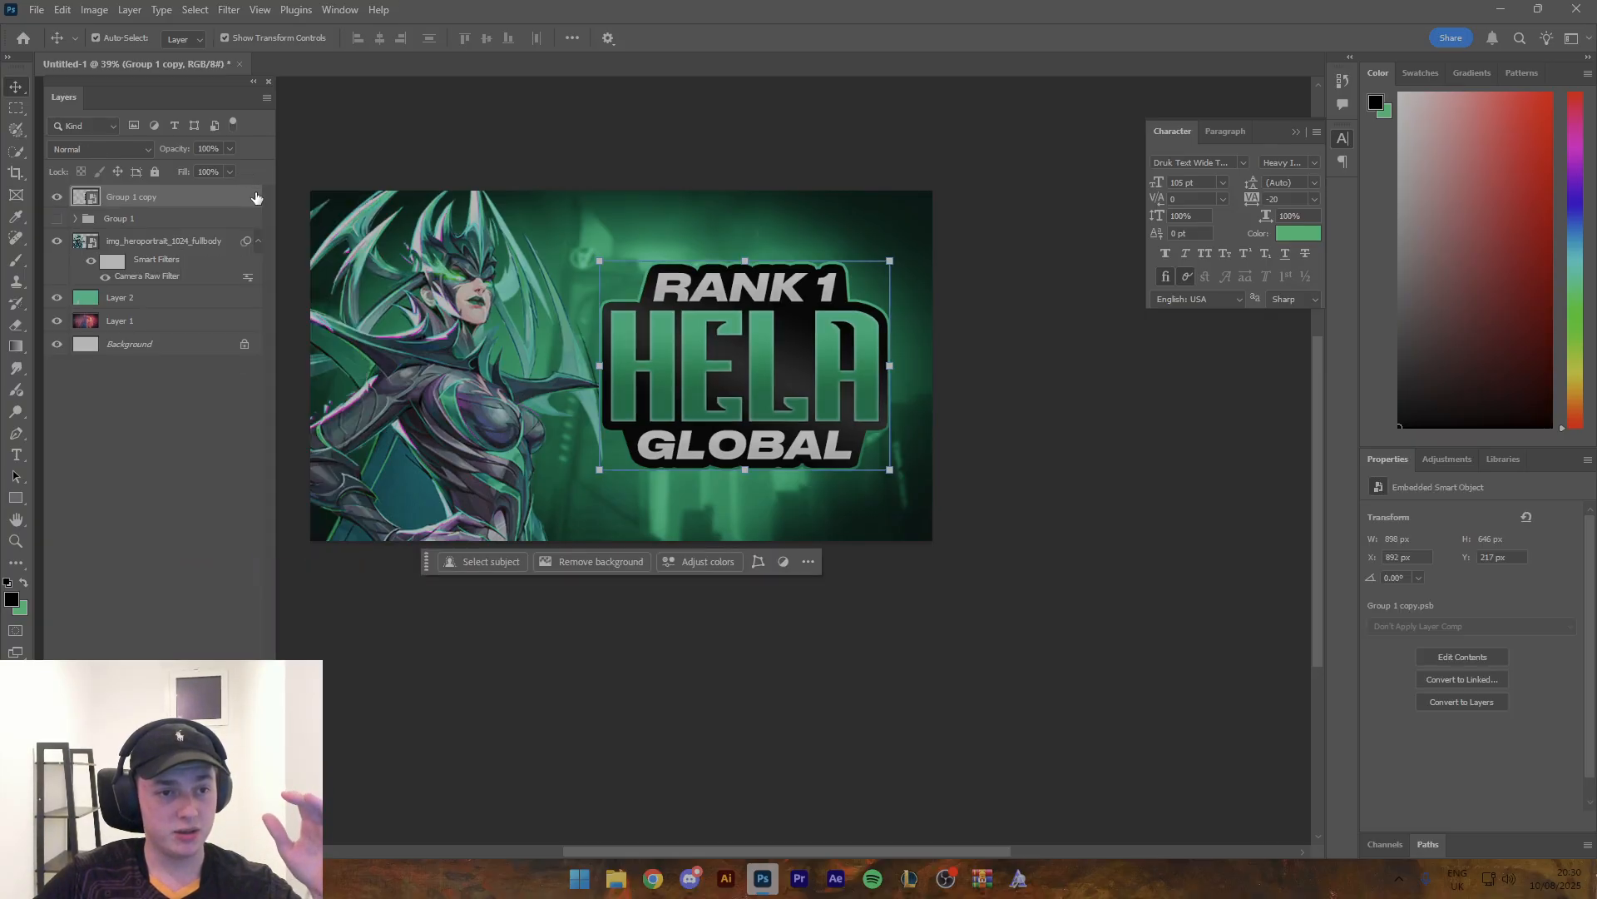
- Add a Drop Shadow to the title smart object and reset its settings to default
{"action": "left_click", "coordinate": [117, 615]}
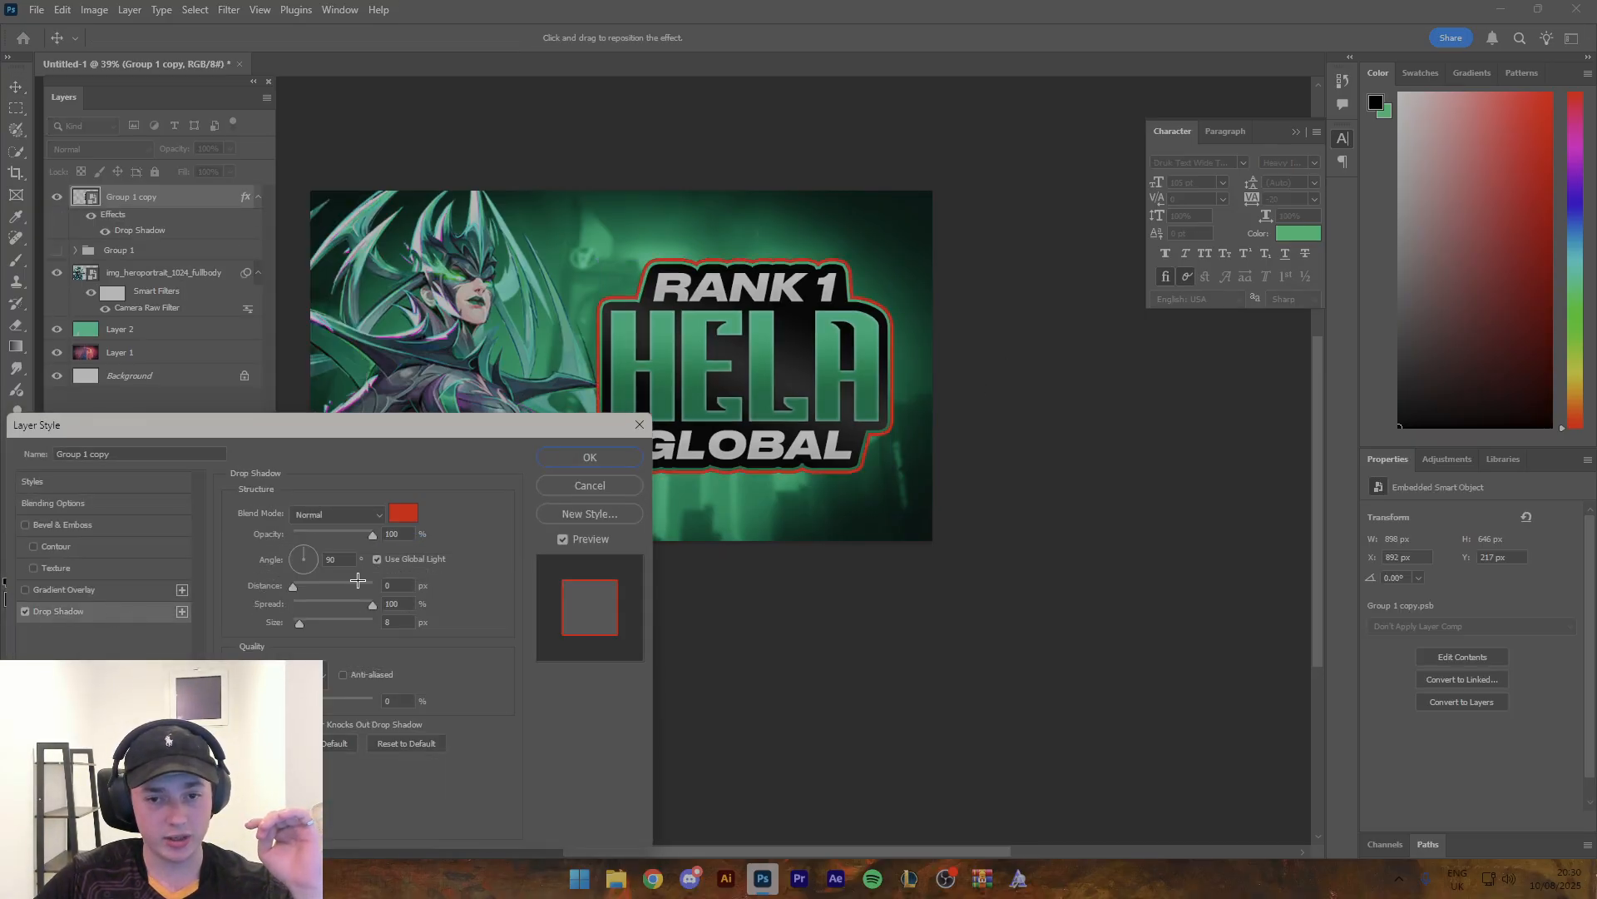
{"action": "left_click_drag", "start_coordinate": [399, 424], "coordinate": [1279, 414]}
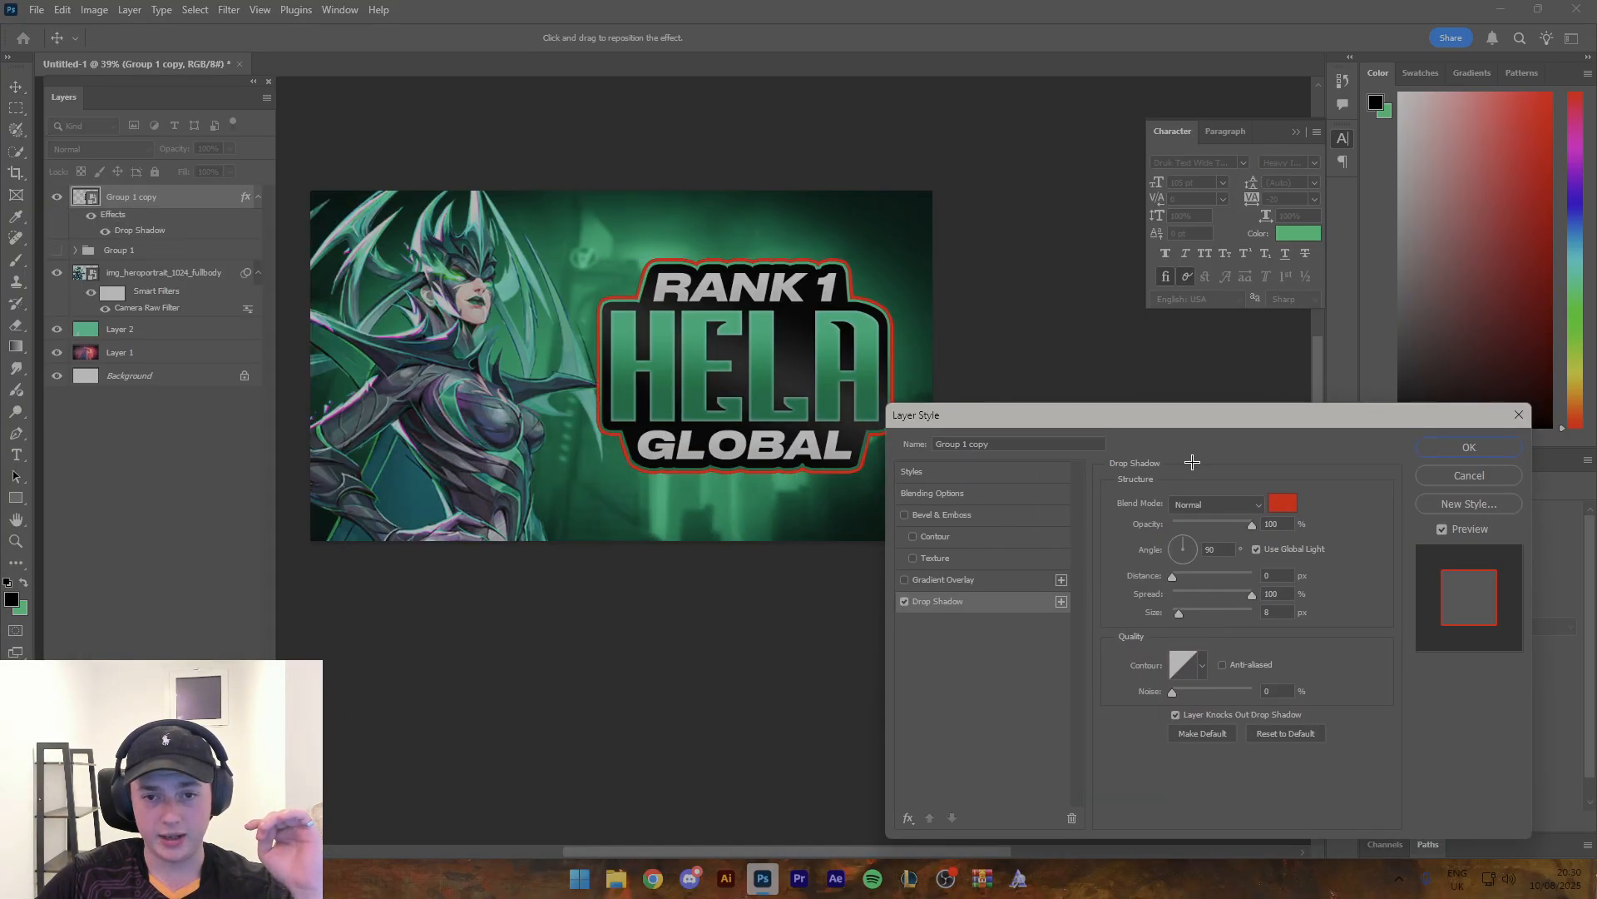
{"action": "left_click", "coordinate": [1299, 732]}
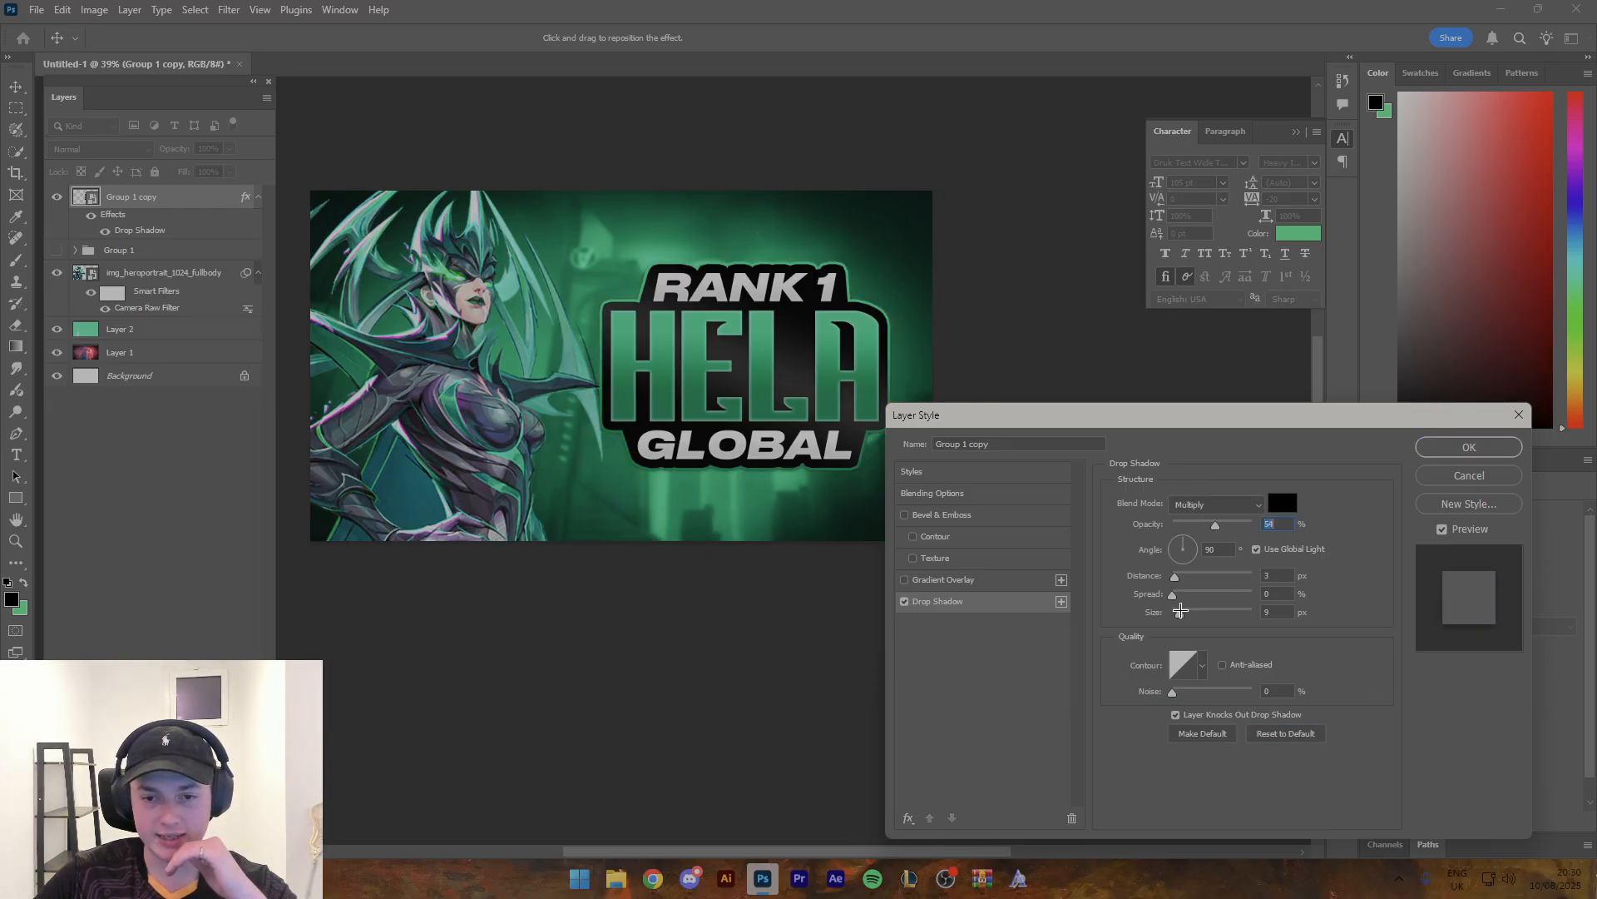
- Set the title's black drop shadow to 69% opacity, distance 0 px, spread about 18% and size about 51 px
{"action": "left_click_drag", "start_coordinate": [1177, 612], "coordinate": [1201, 615]}
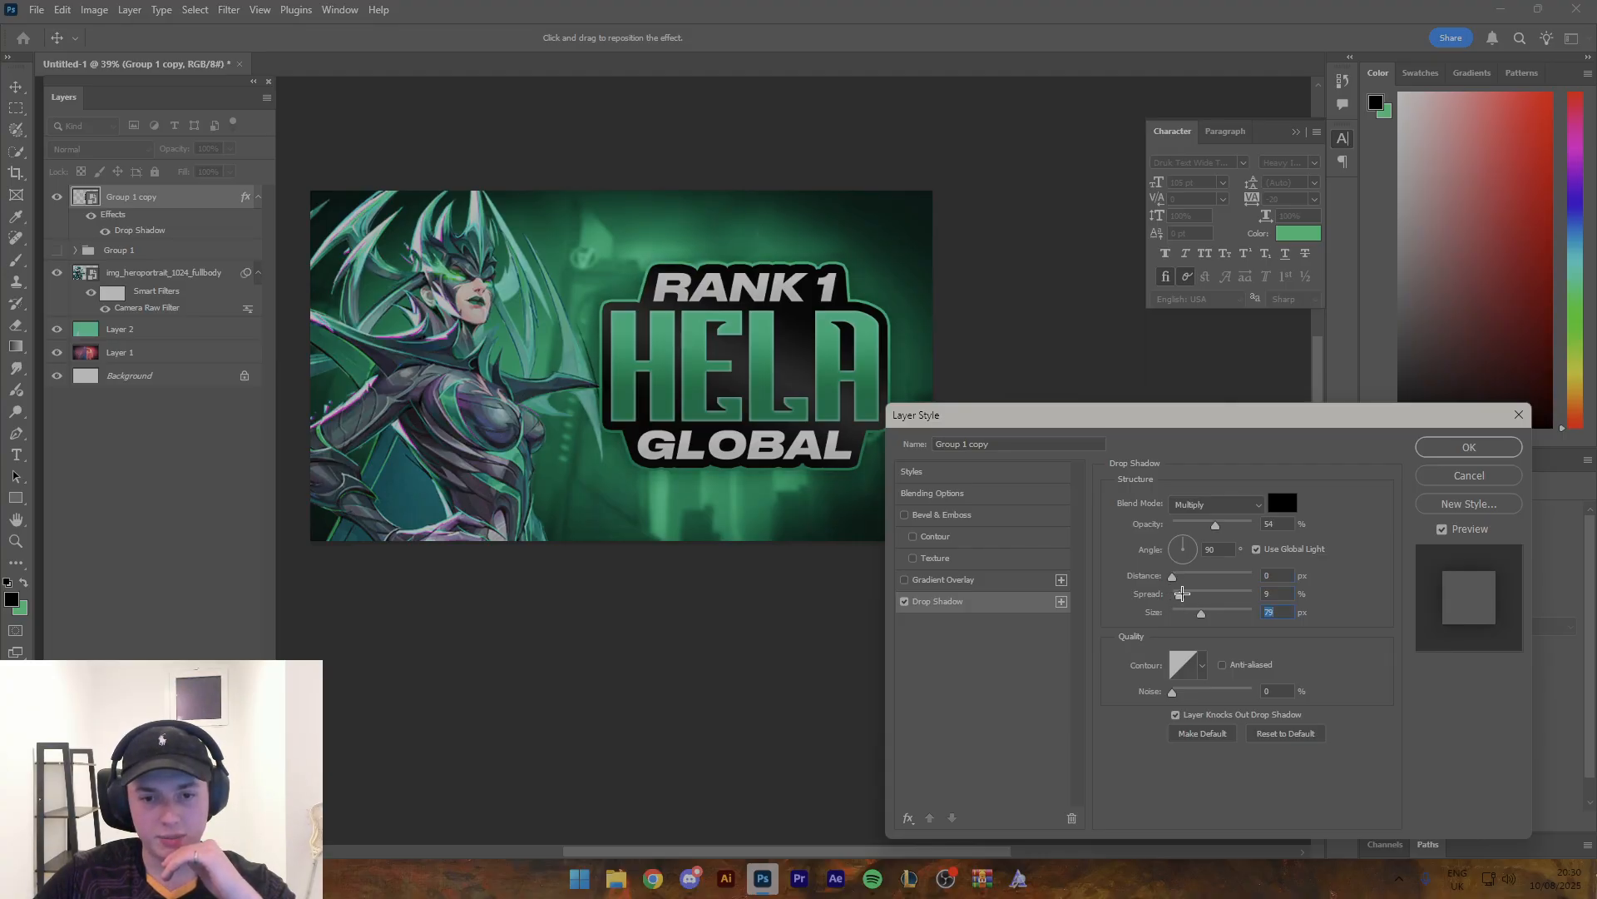
{"action": "left_click", "coordinate": [1193, 594]}
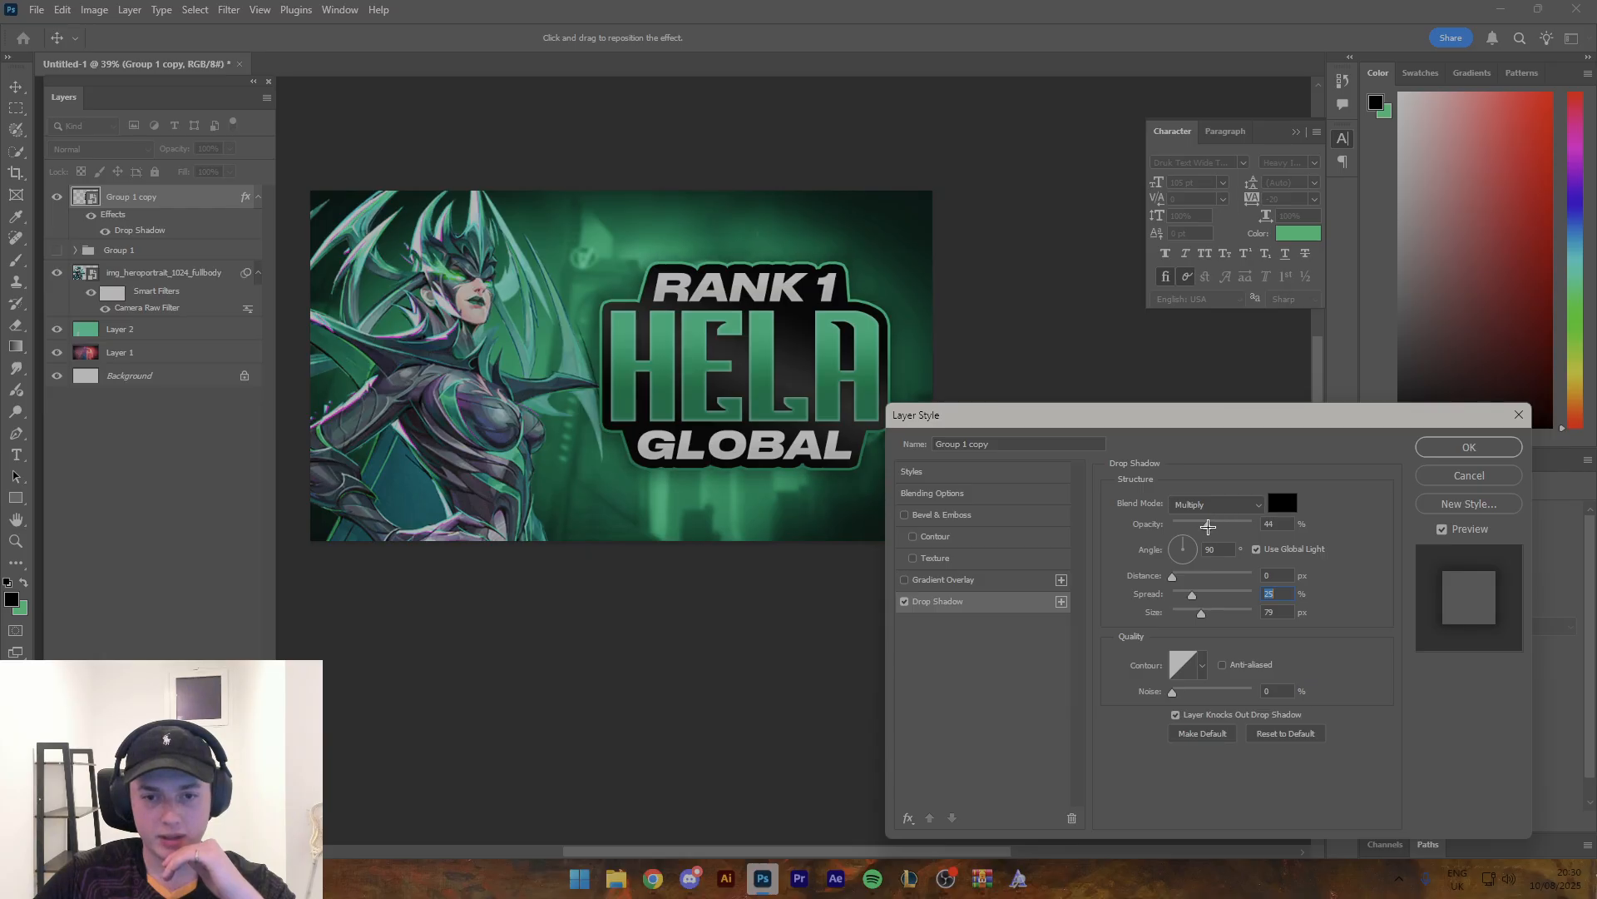
{"action": "left_click_drag", "start_coordinate": [1208, 526], "coordinate": [1220, 531]}
{"action": "left_click", "coordinate": [1228, 532]}
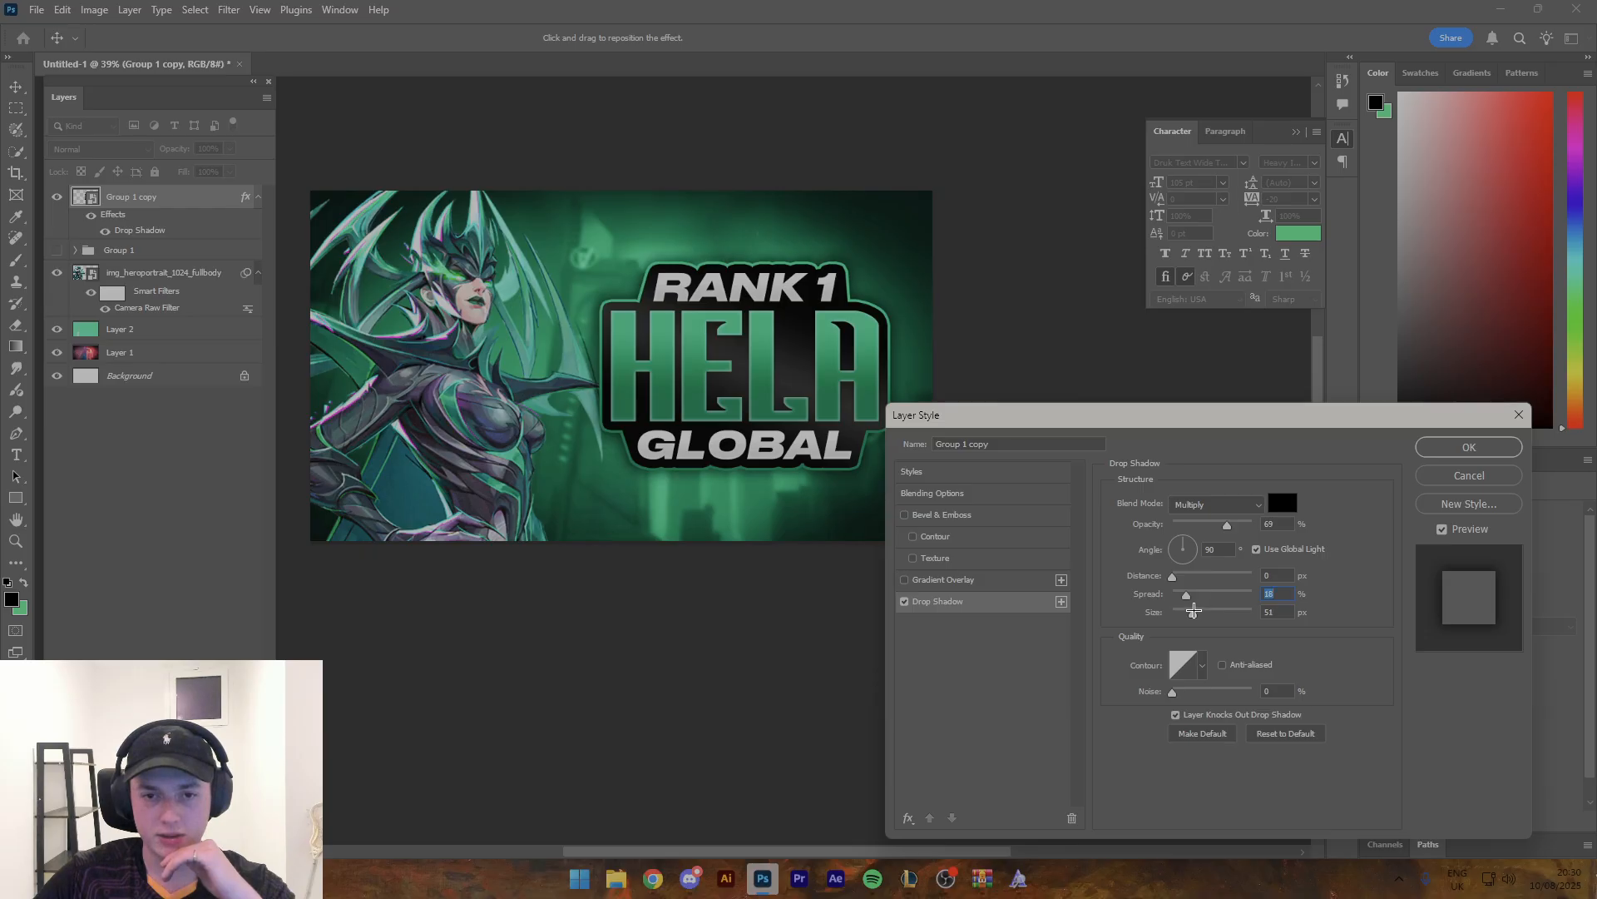
{"action": "left_click", "coordinate": [1446, 456]}
{"action": "key", "text": "z"}
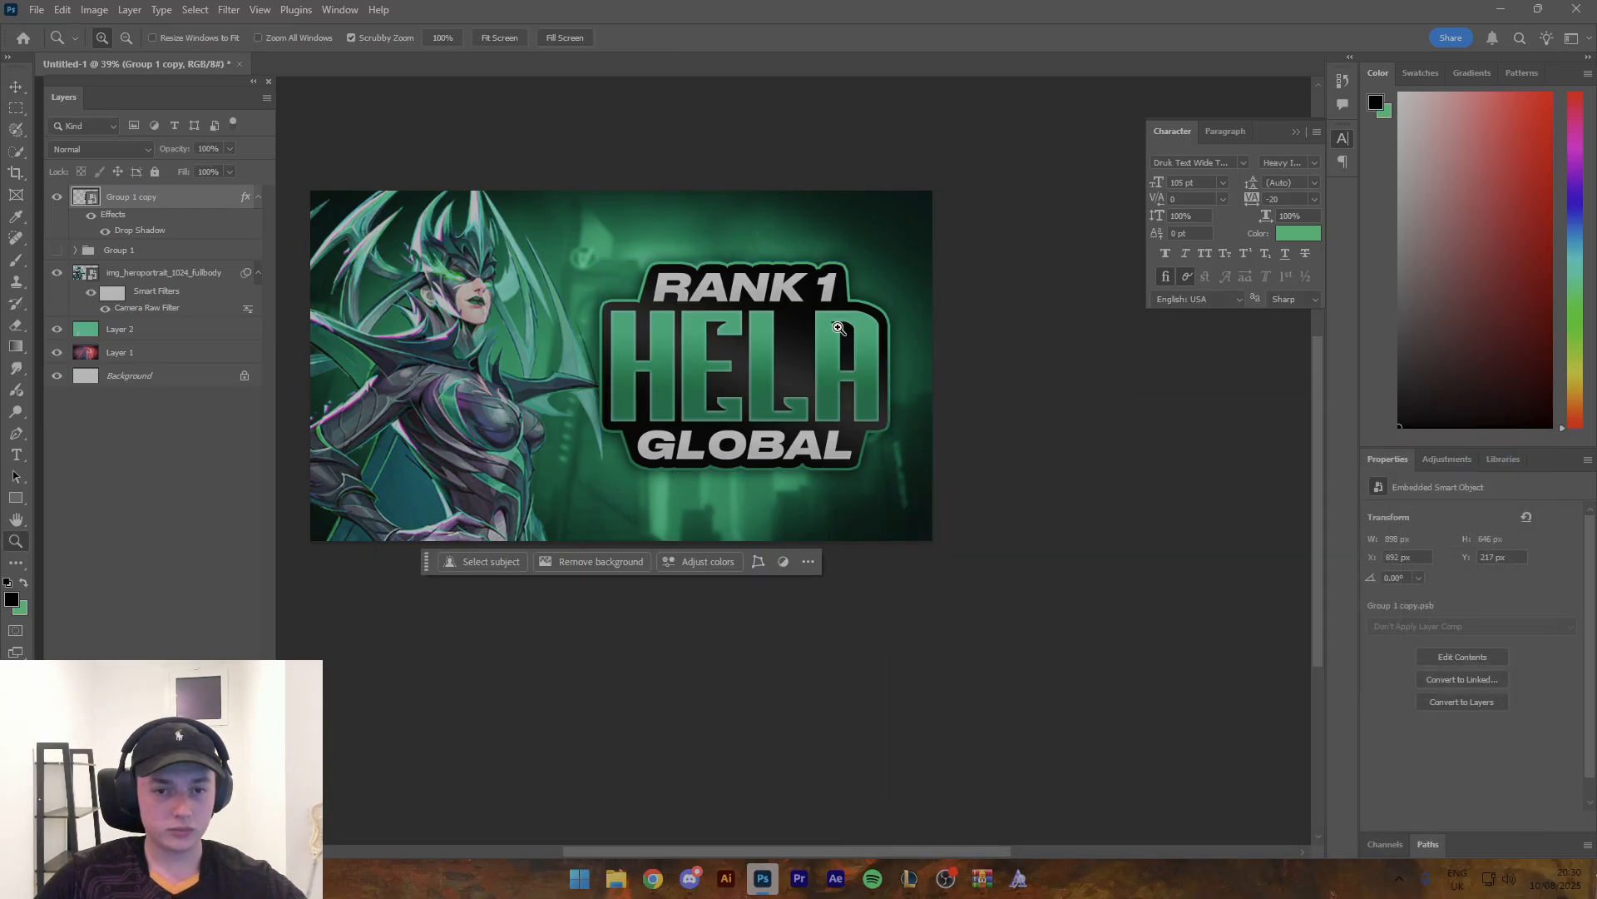
{"action": "left_click_drag", "start_coordinate": [832, 324], "coordinate": [748, 279]}
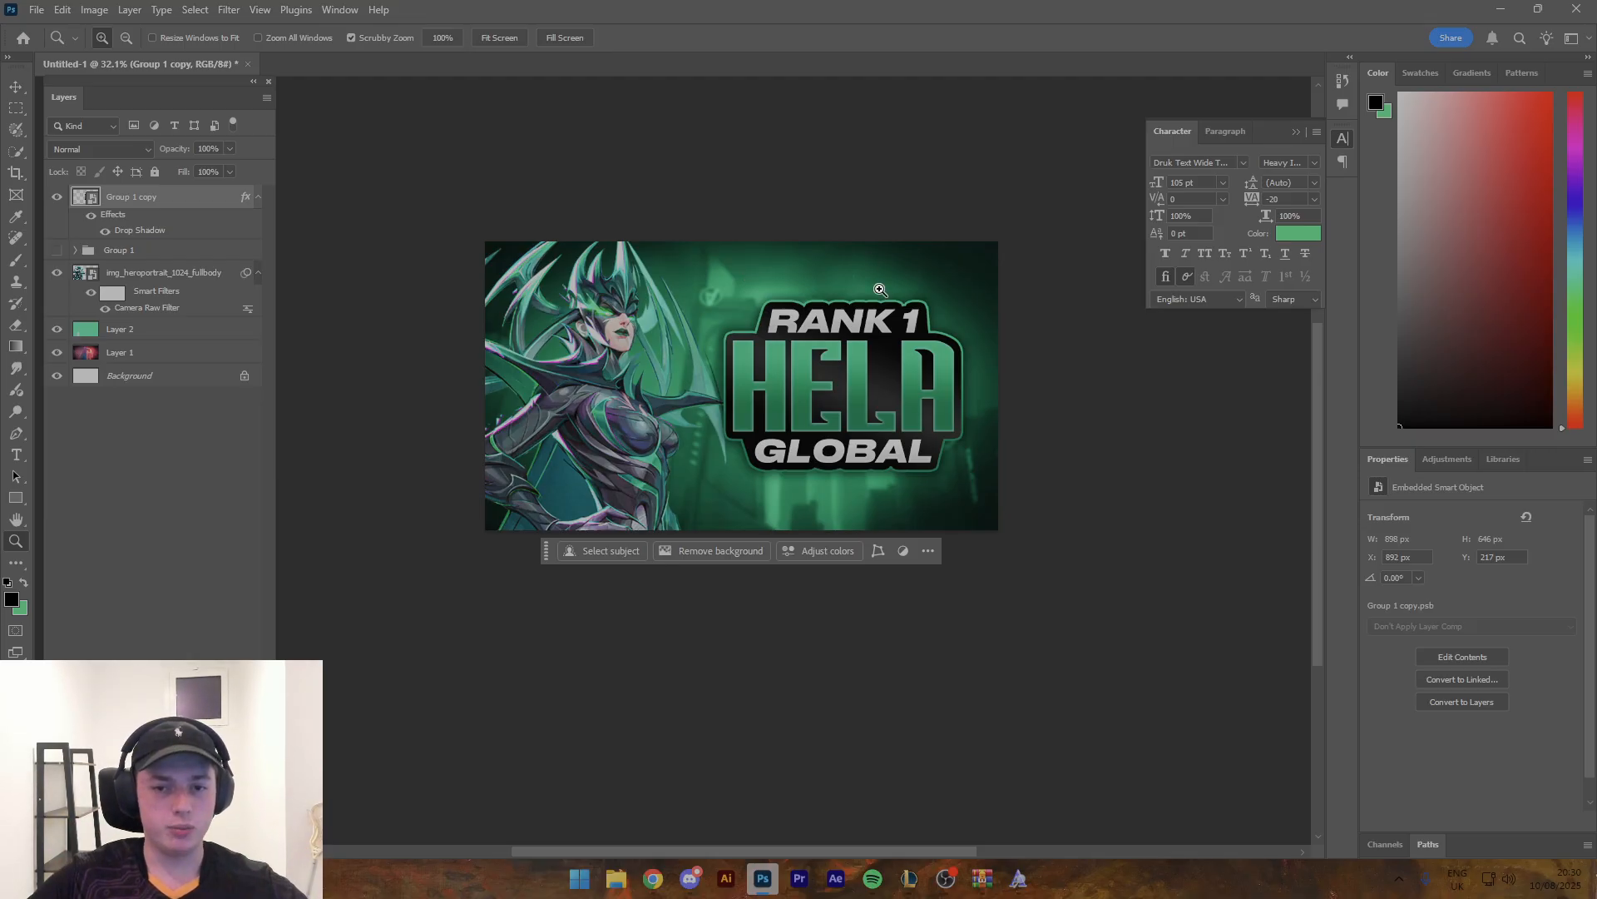
{"action": "left_click_drag", "start_coordinate": [882, 295], "coordinate": [913, 303]}
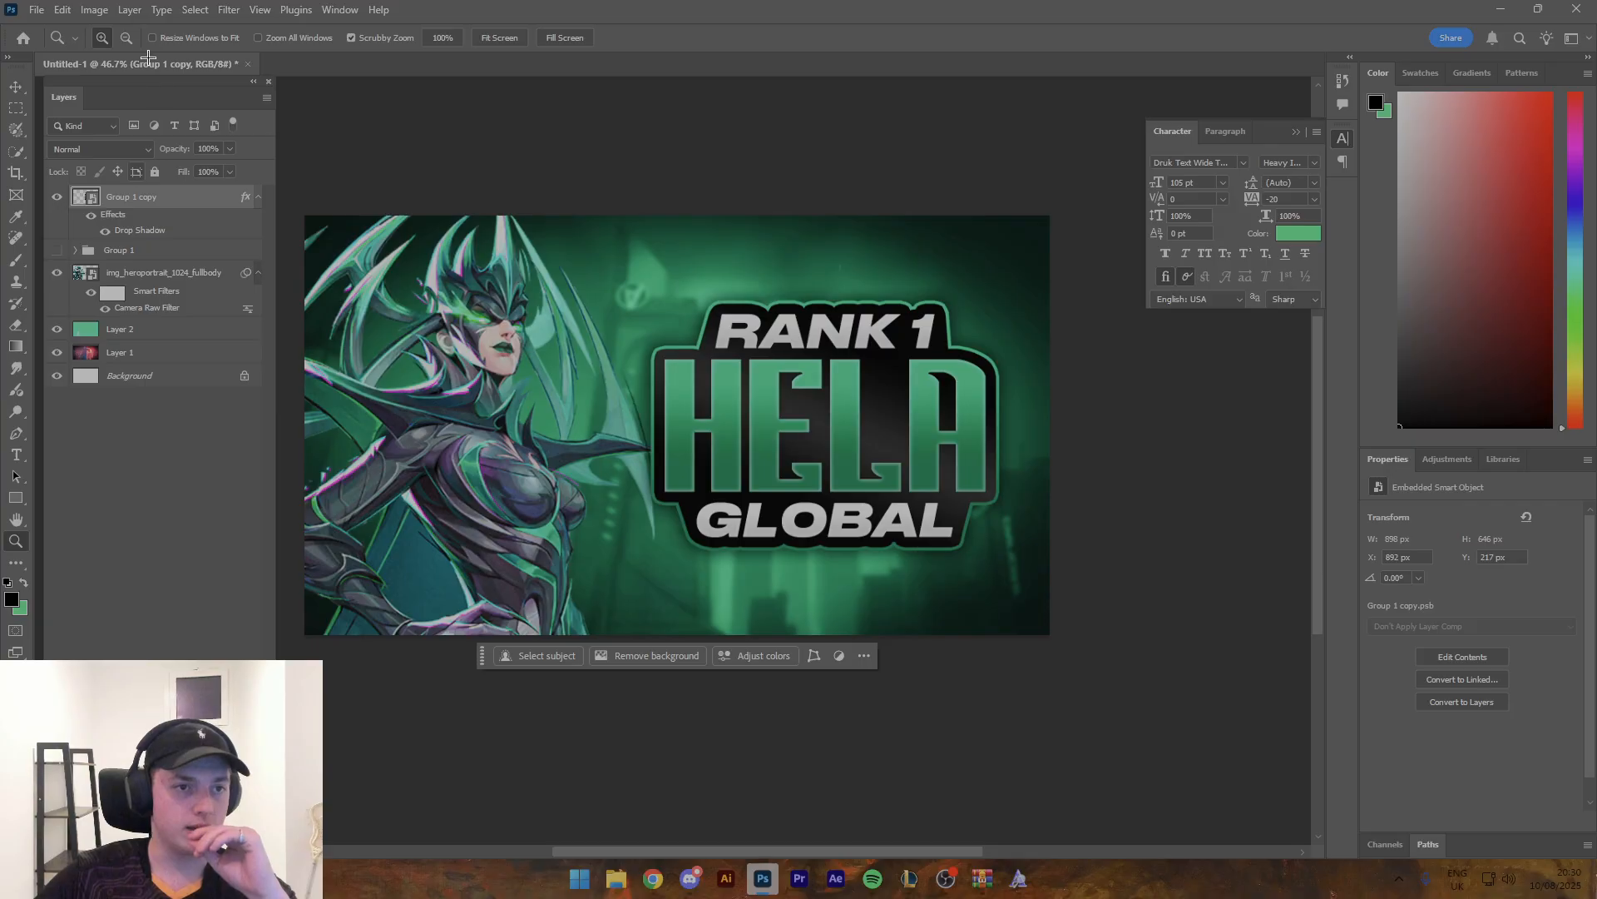
- Start a Perspective Warp on the title smart object, fit one layout grid around the whole title and switch to warp mode
{"action": "left_click", "coordinate": [62, 9]}
{"action": "left_click", "coordinate": [104, 391]}
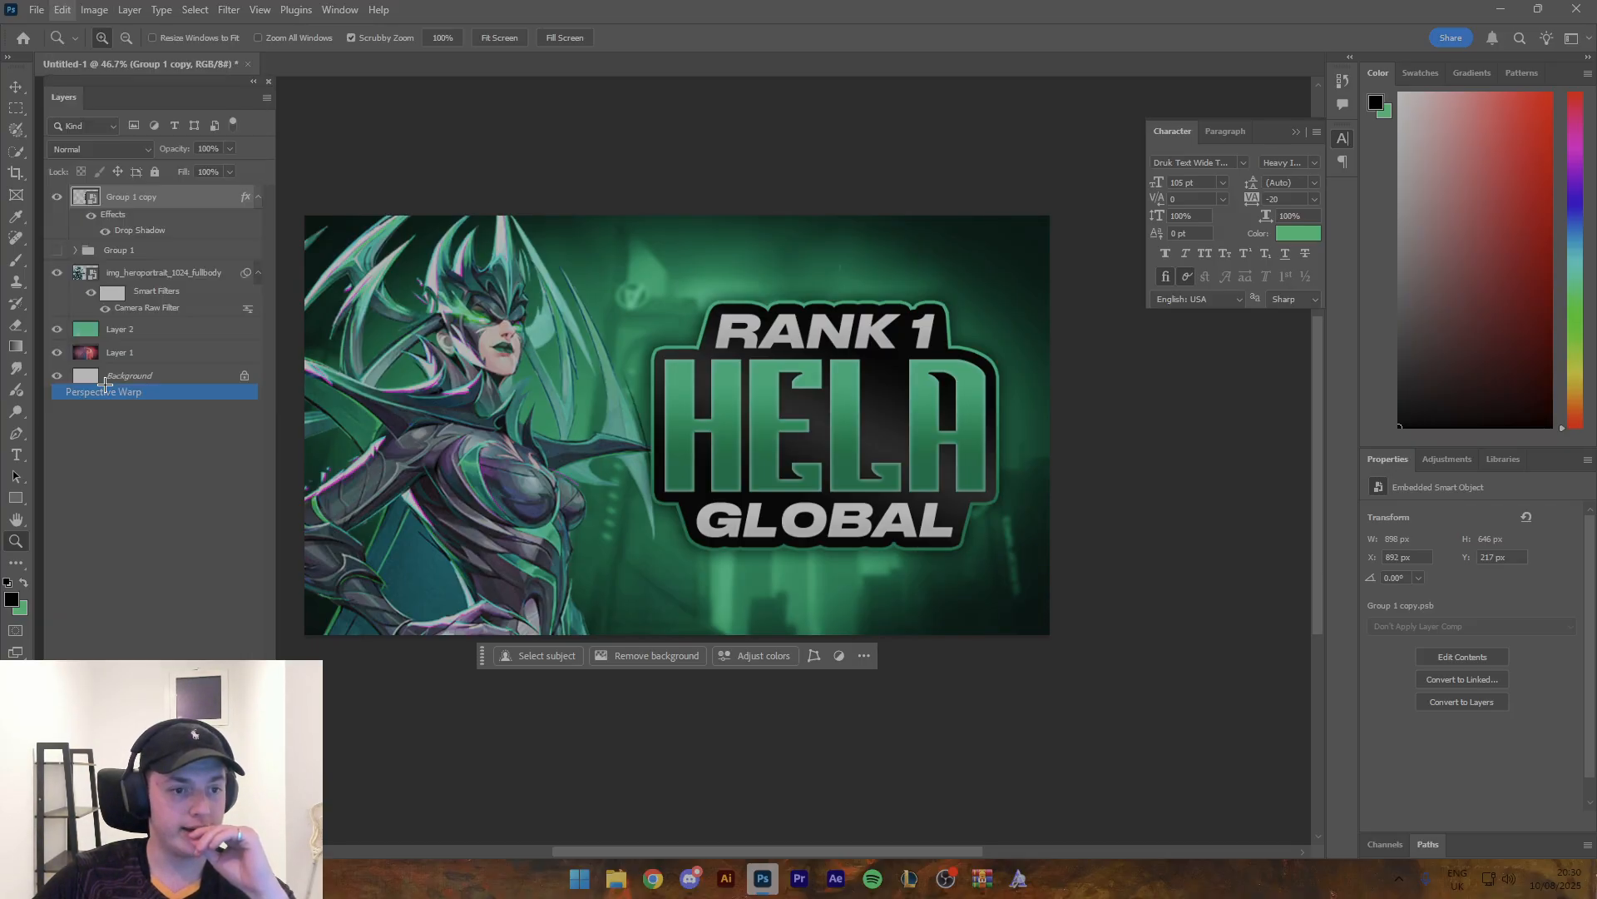
{"action": "left_click_drag", "start_coordinate": [654, 553], "coordinate": [1002, 297]}
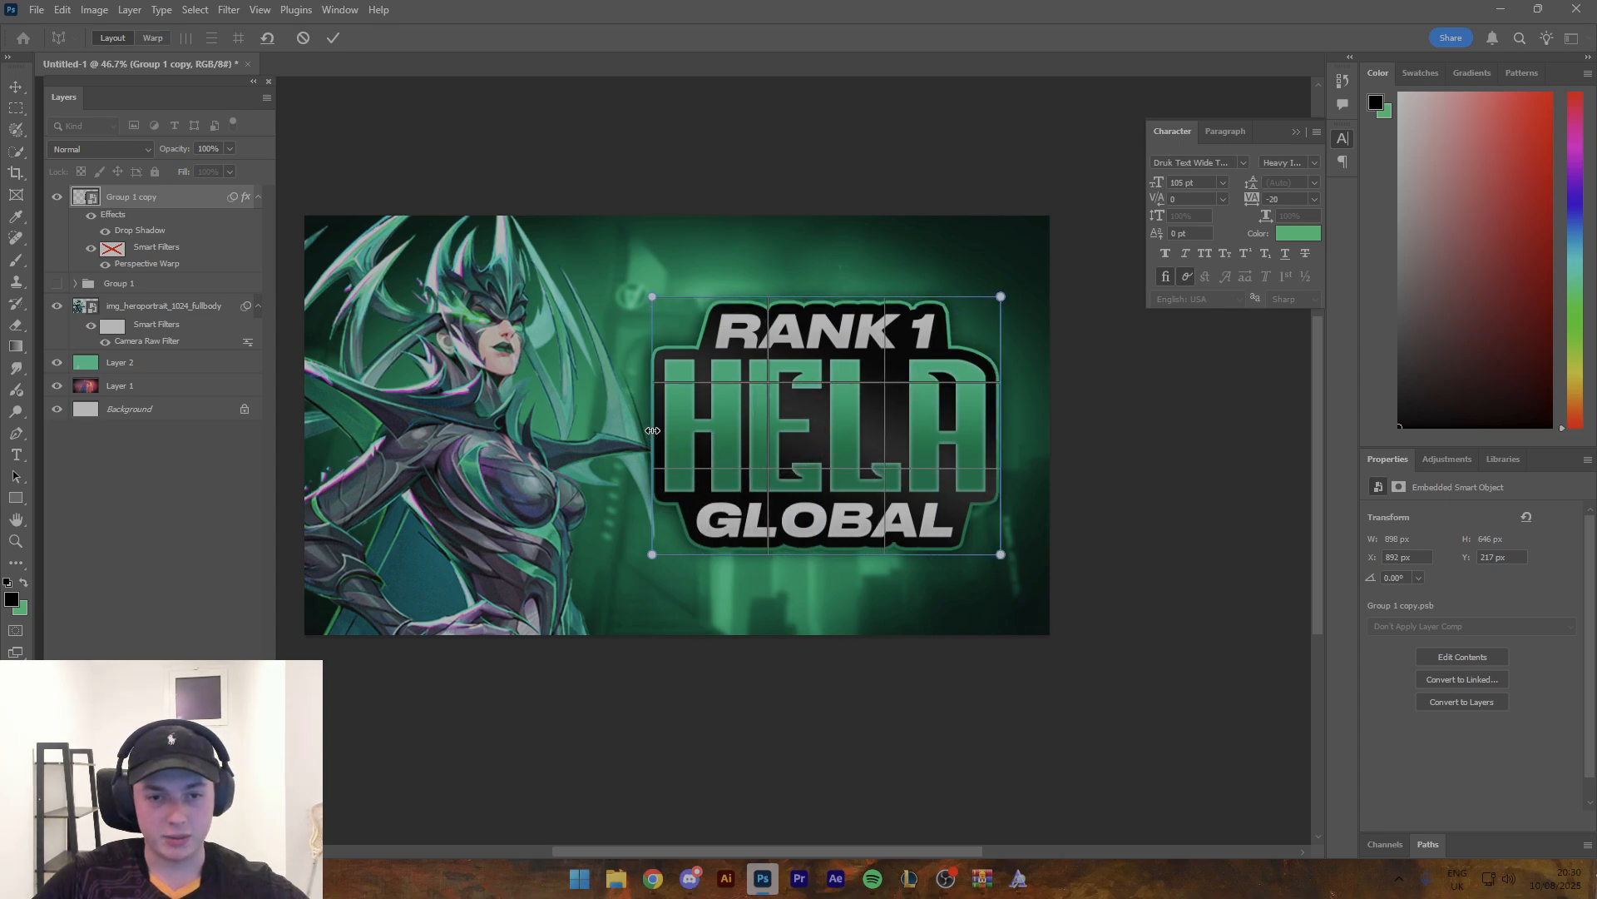
{"action": "left_click_drag", "start_coordinate": [652, 429], "coordinate": [650, 429]}
{"action": "left_click", "coordinate": [154, 38]}
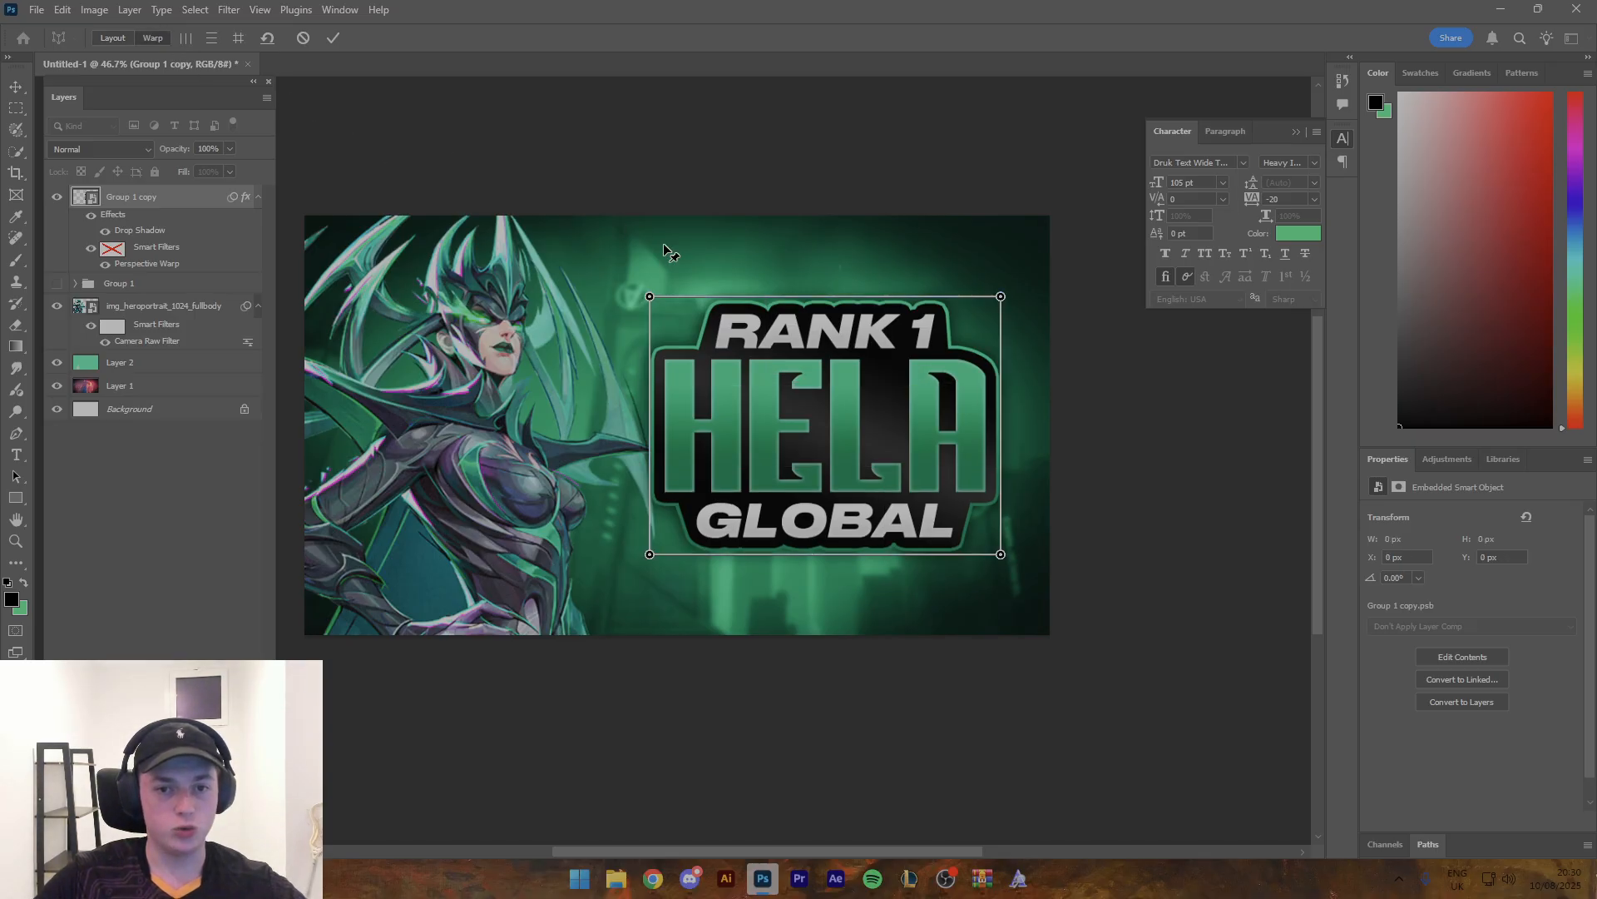
- Warp the title in perspective by shortening its left edge and lowering its bottom-right corner, then try raising the top-right corner and undo that move
{"action": "left_click_drag", "start_coordinate": [650, 298], "coordinate": [650, 315]}
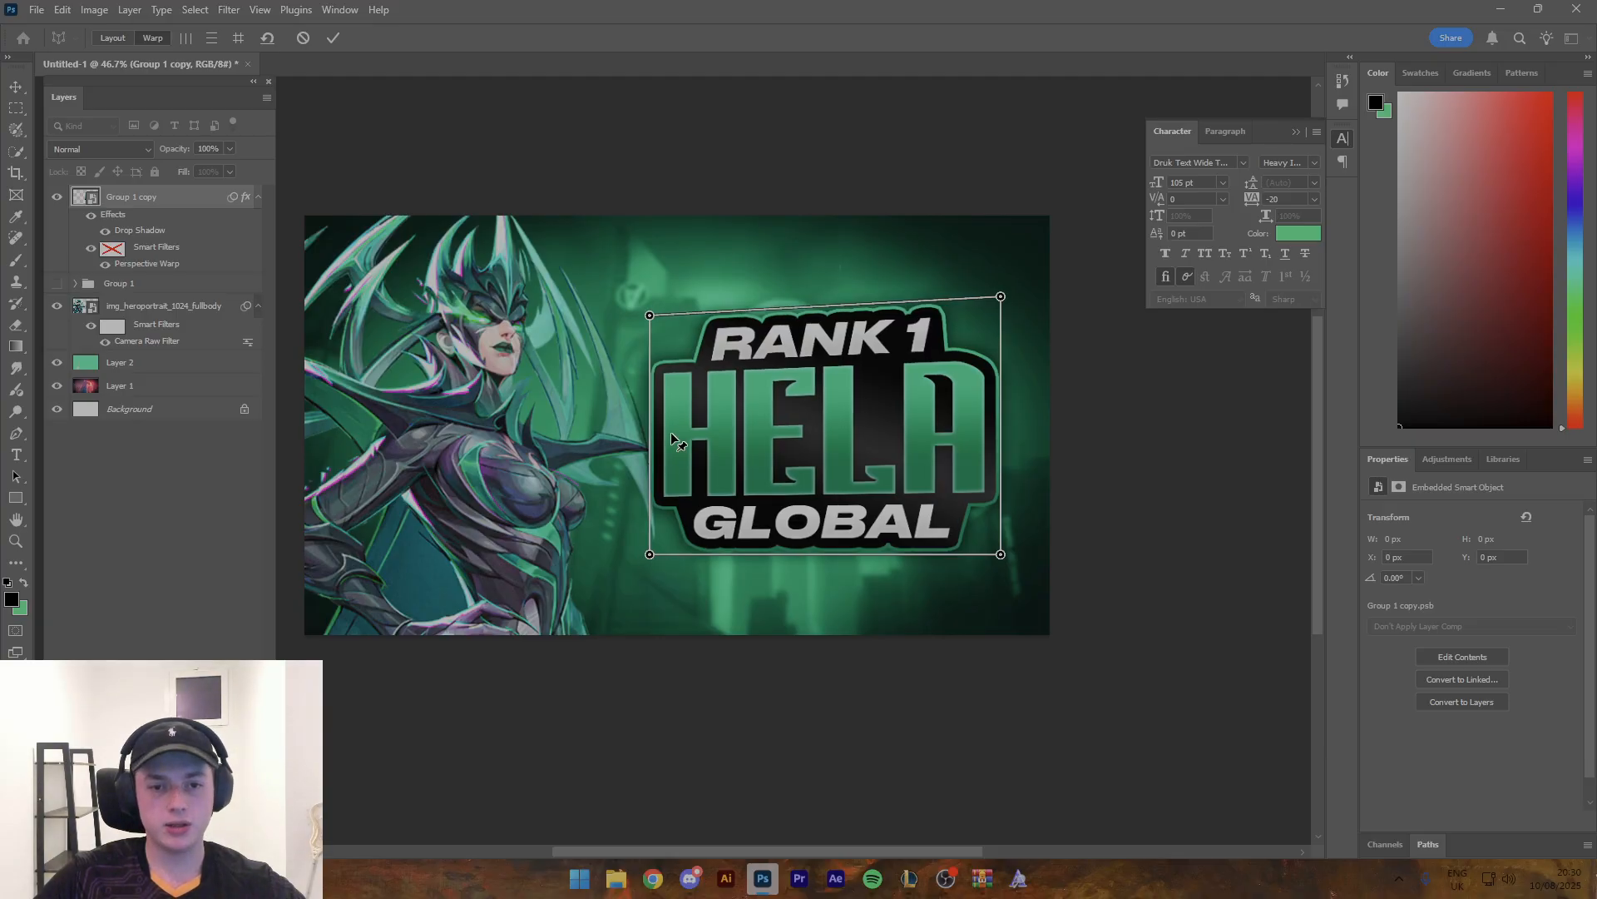
{"action": "left_click_drag", "start_coordinate": [651, 555], "coordinate": [650, 532]}
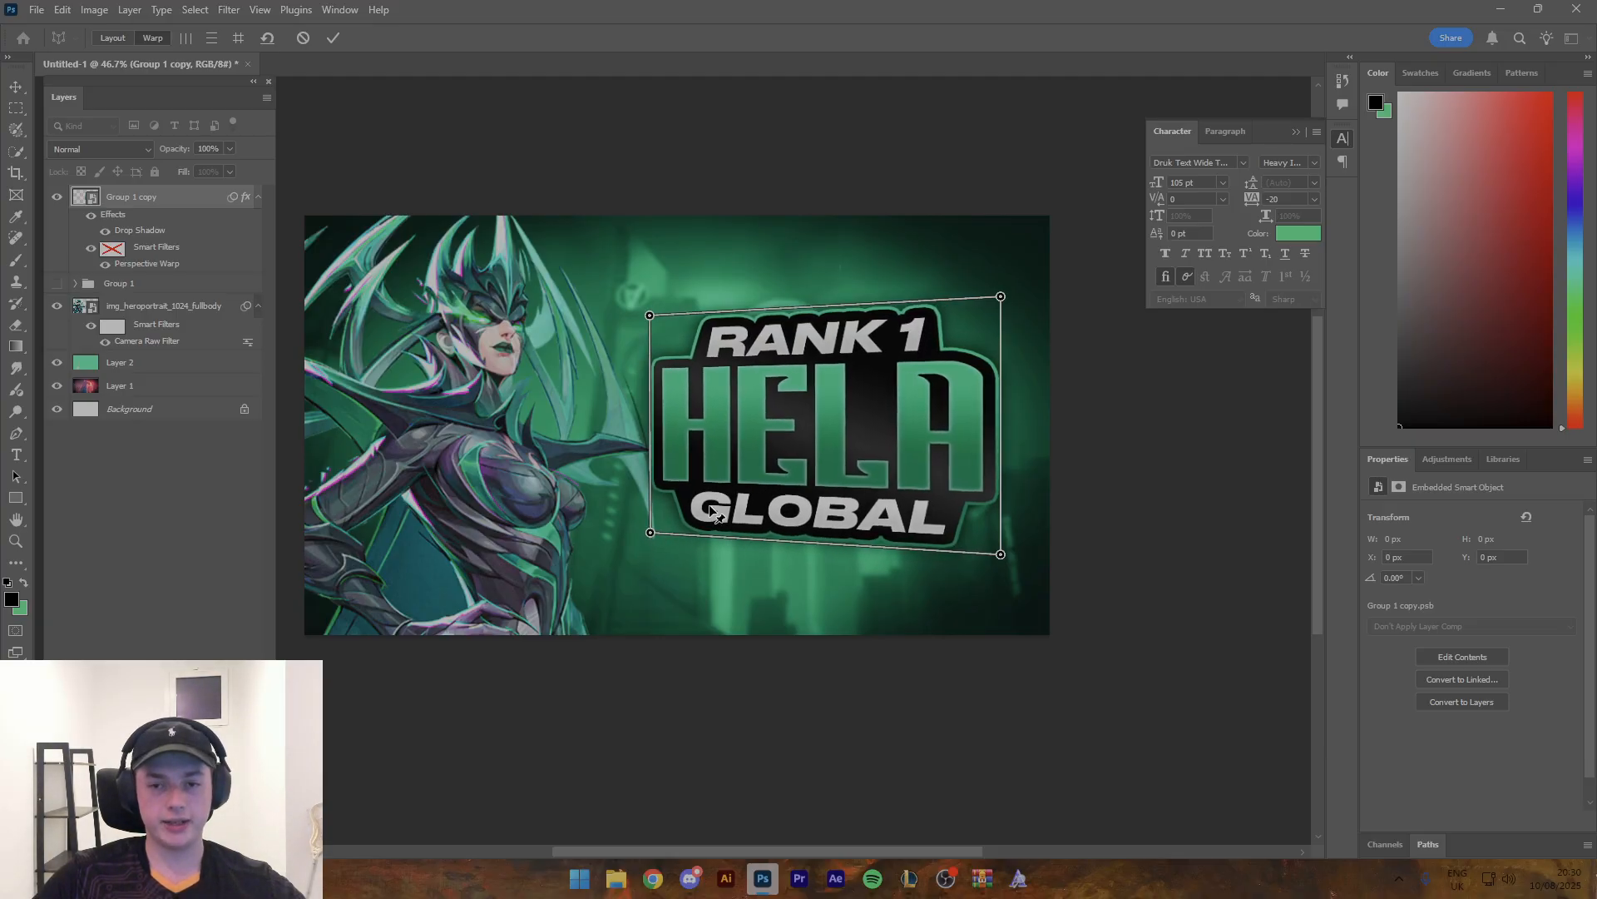
{"action": "left_click_drag", "start_coordinate": [1001, 554], "coordinate": [995, 594]}
{"action": "left_click_drag", "start_coordinate": [1000, 296], "coordinate": [996, 268]}
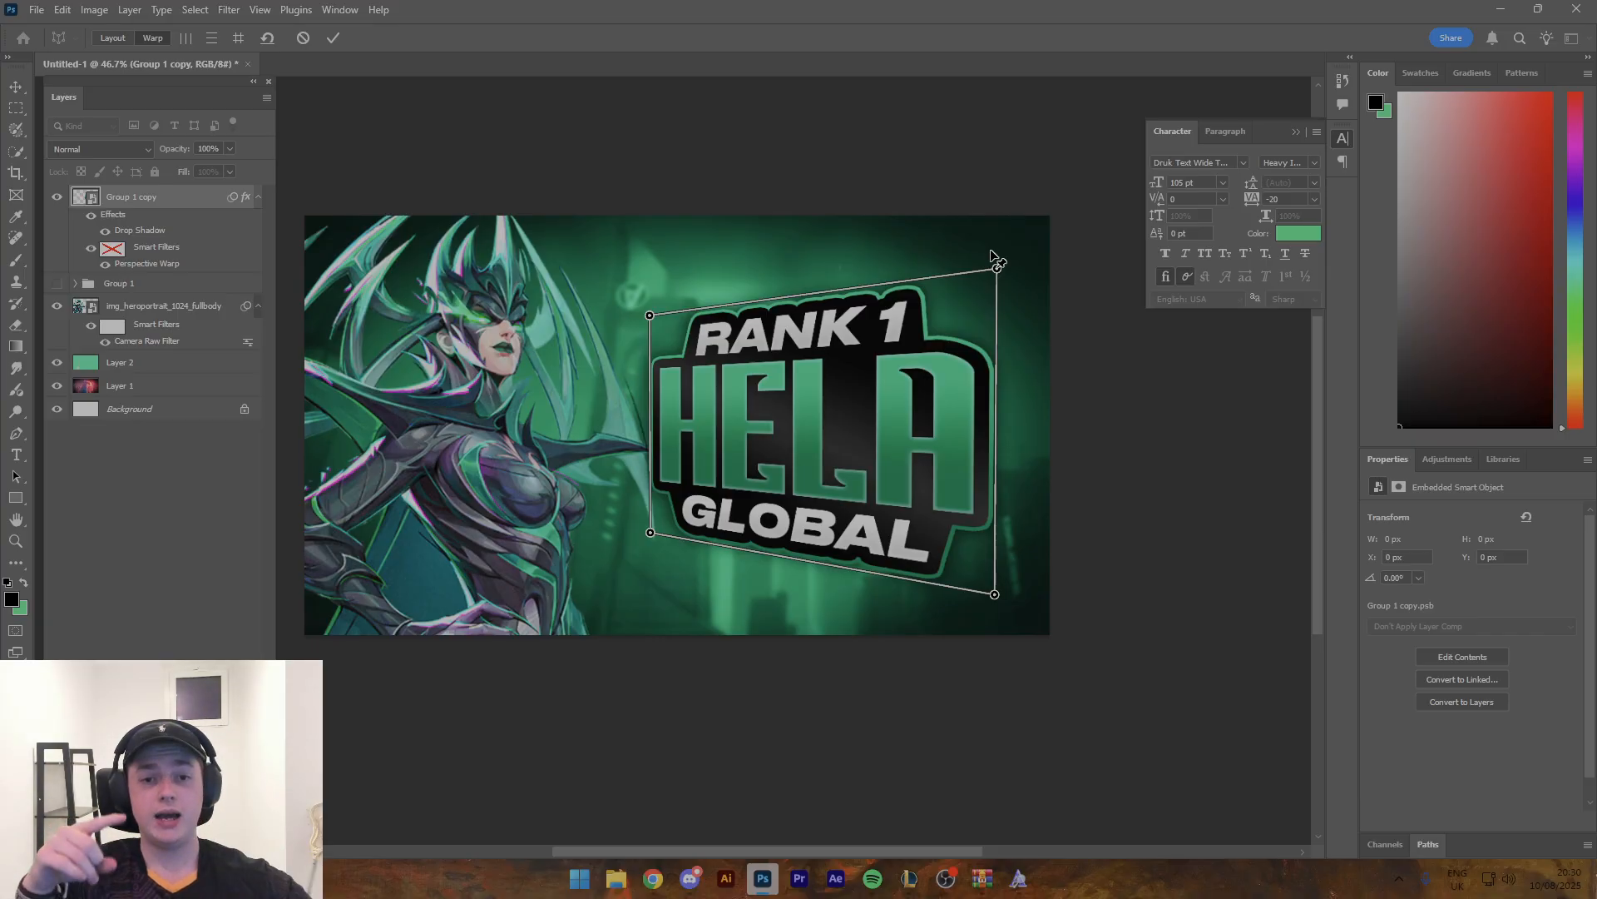
{"action": "key", "text": "ctrl+z"}
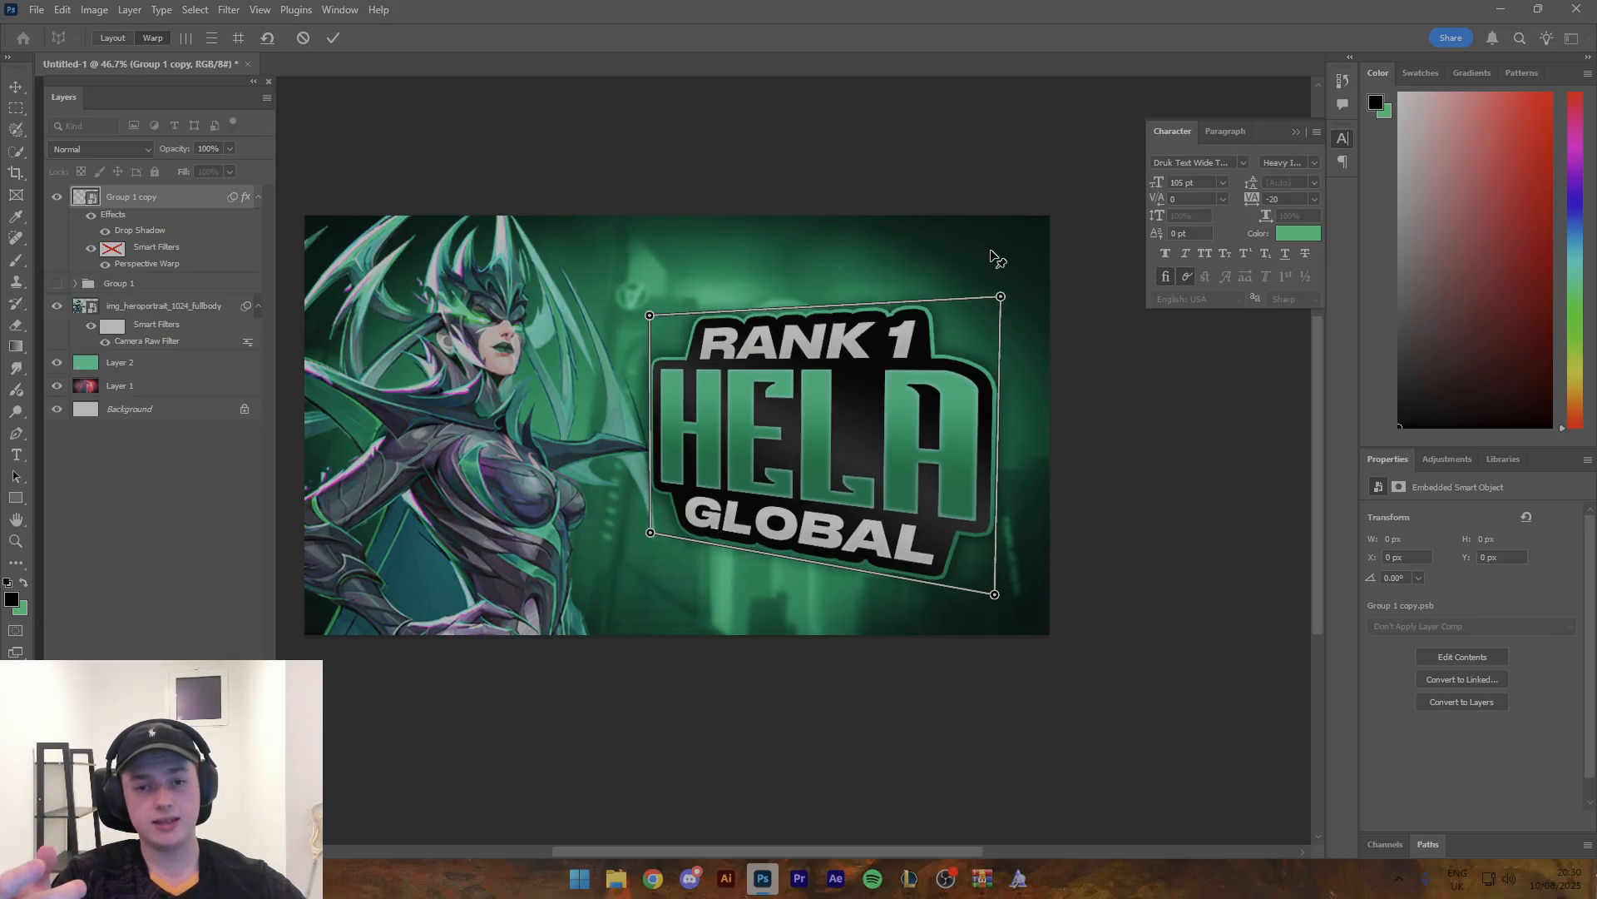
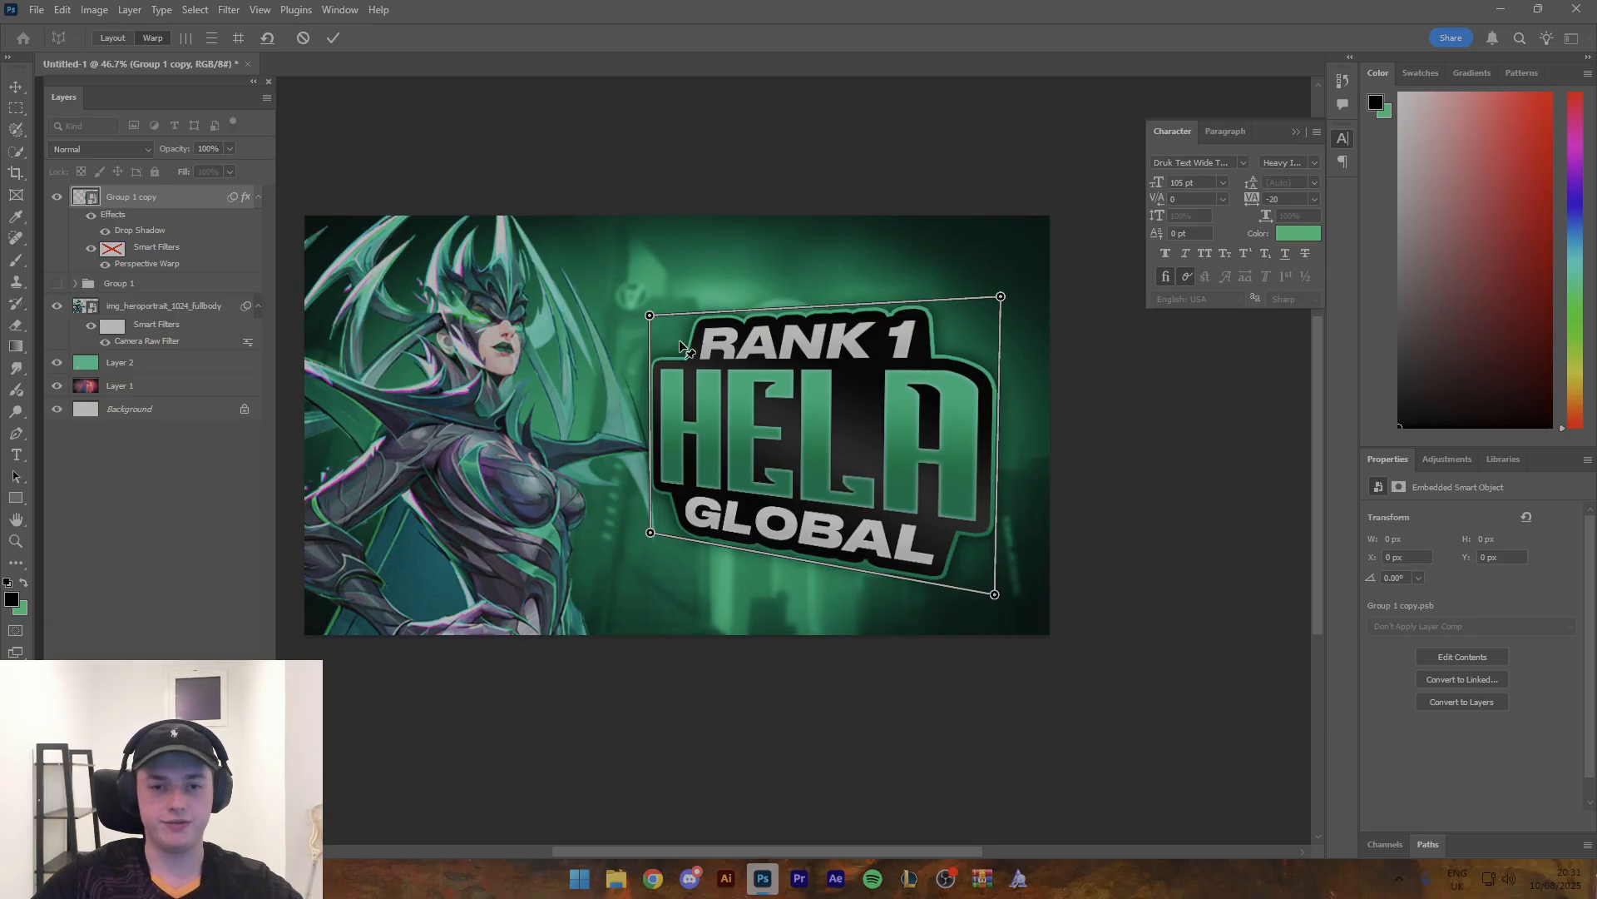
- Refine the title's Perspective Warp by lowering its top-right corner, shifting the bottom-left corner outward and the bottom-right inward, and apply it
{"action": "left_click_drag", "start_coordinate": [652, 323], "coordinate": [654, 317]}
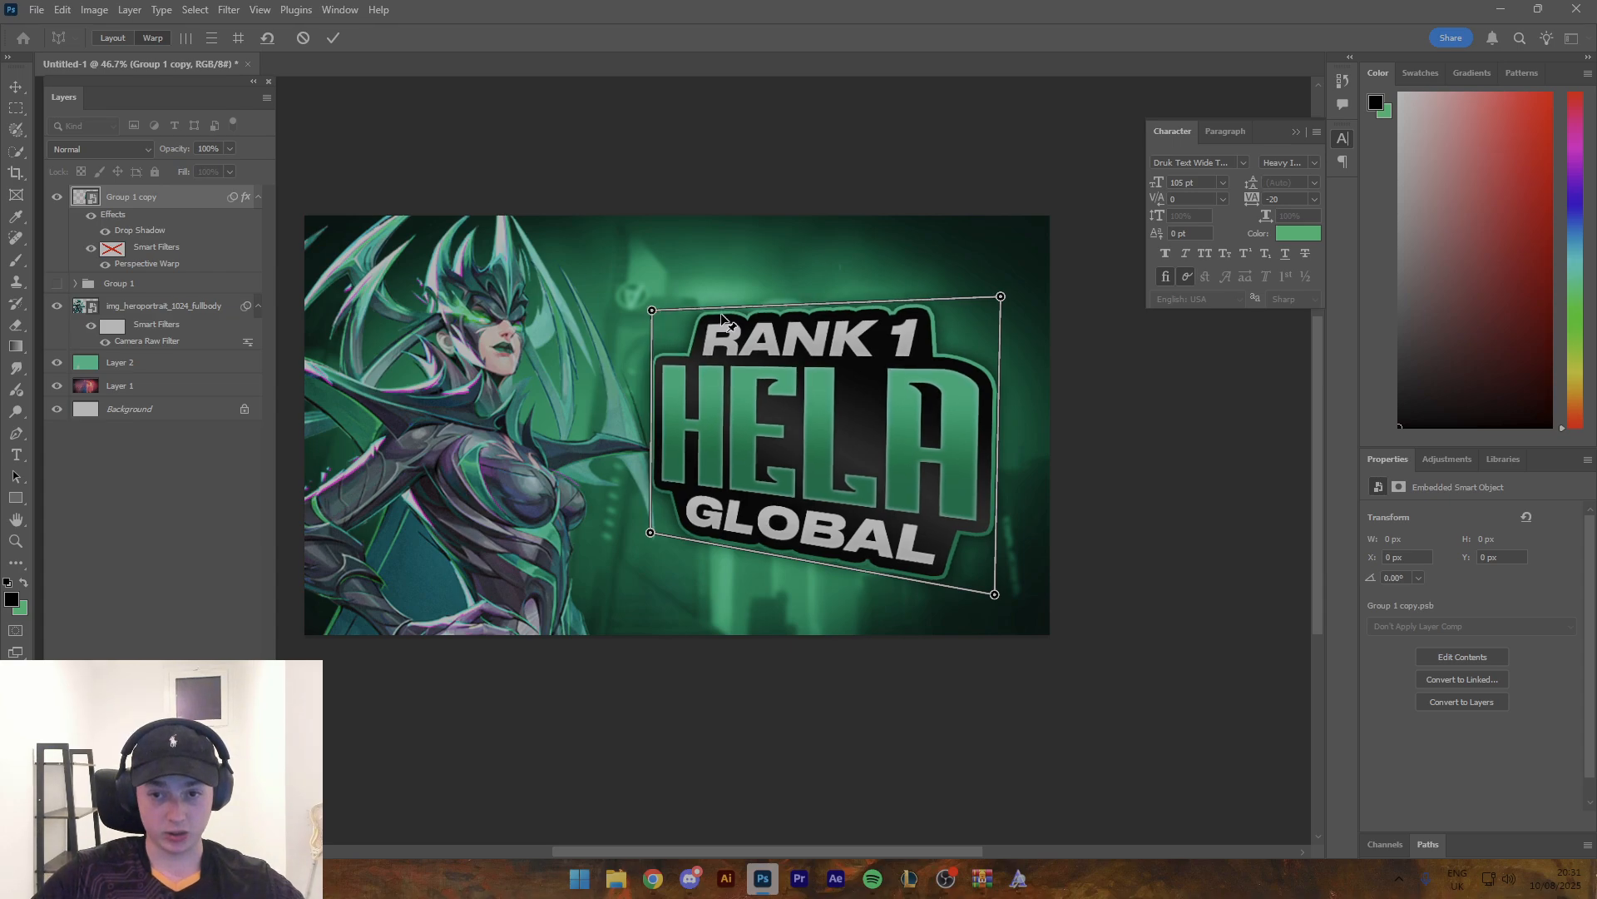
{"action": "left_click_drag", "start_coordinate": [1003, 301], "coordinate": [1011, 331]}
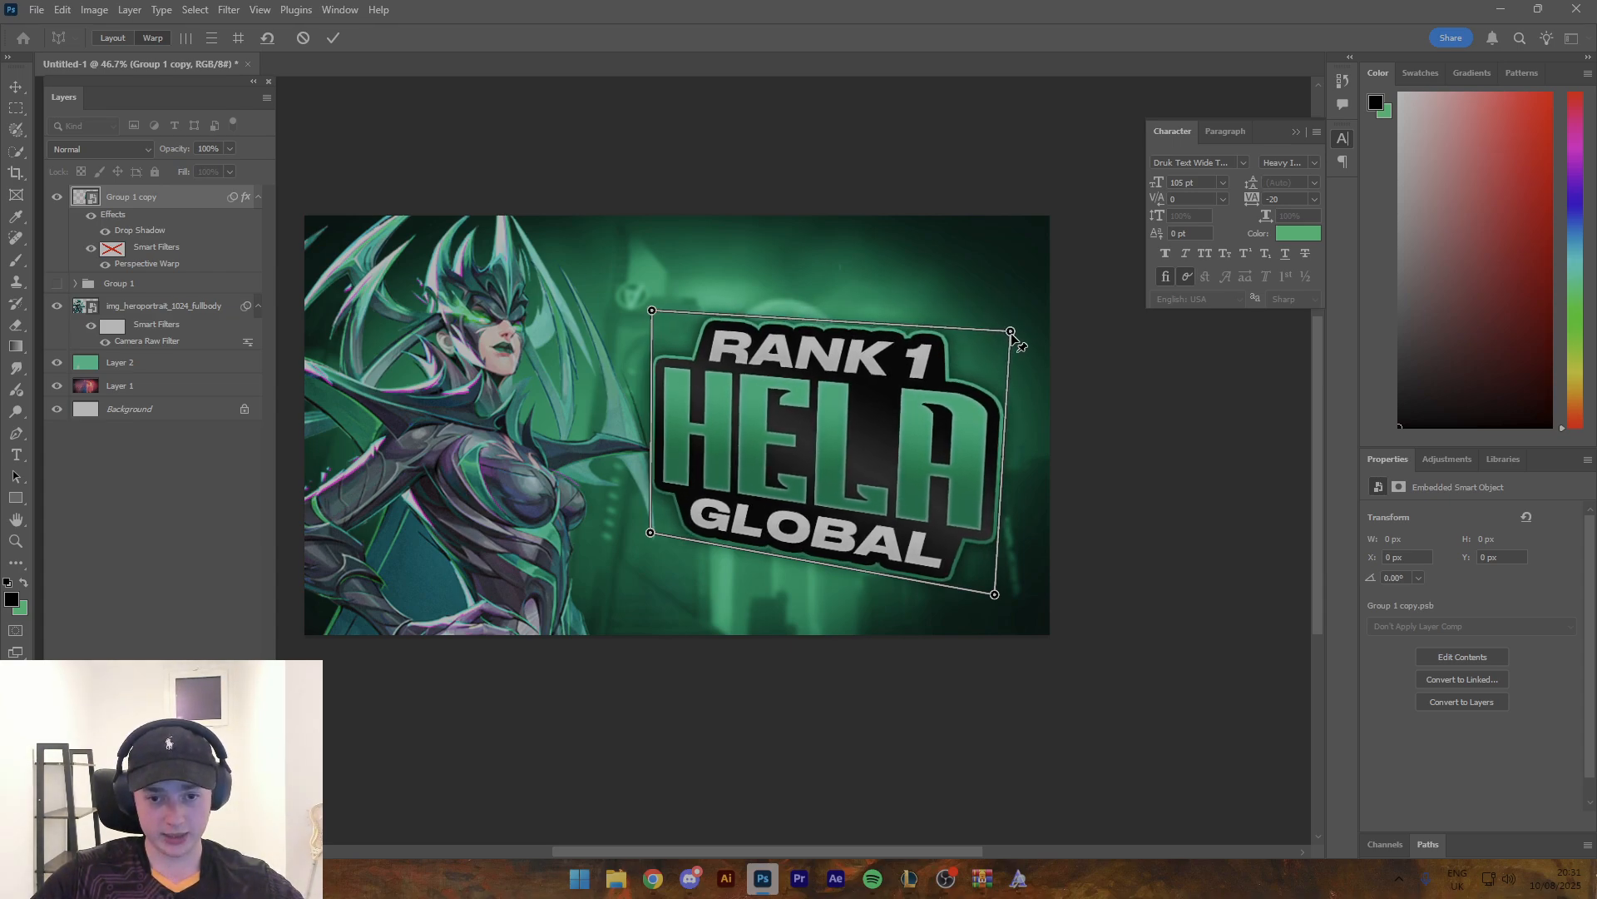
{"action": "left_click_drag", "start_coordinate": [651, 532], "coordinate": [630, 527]}
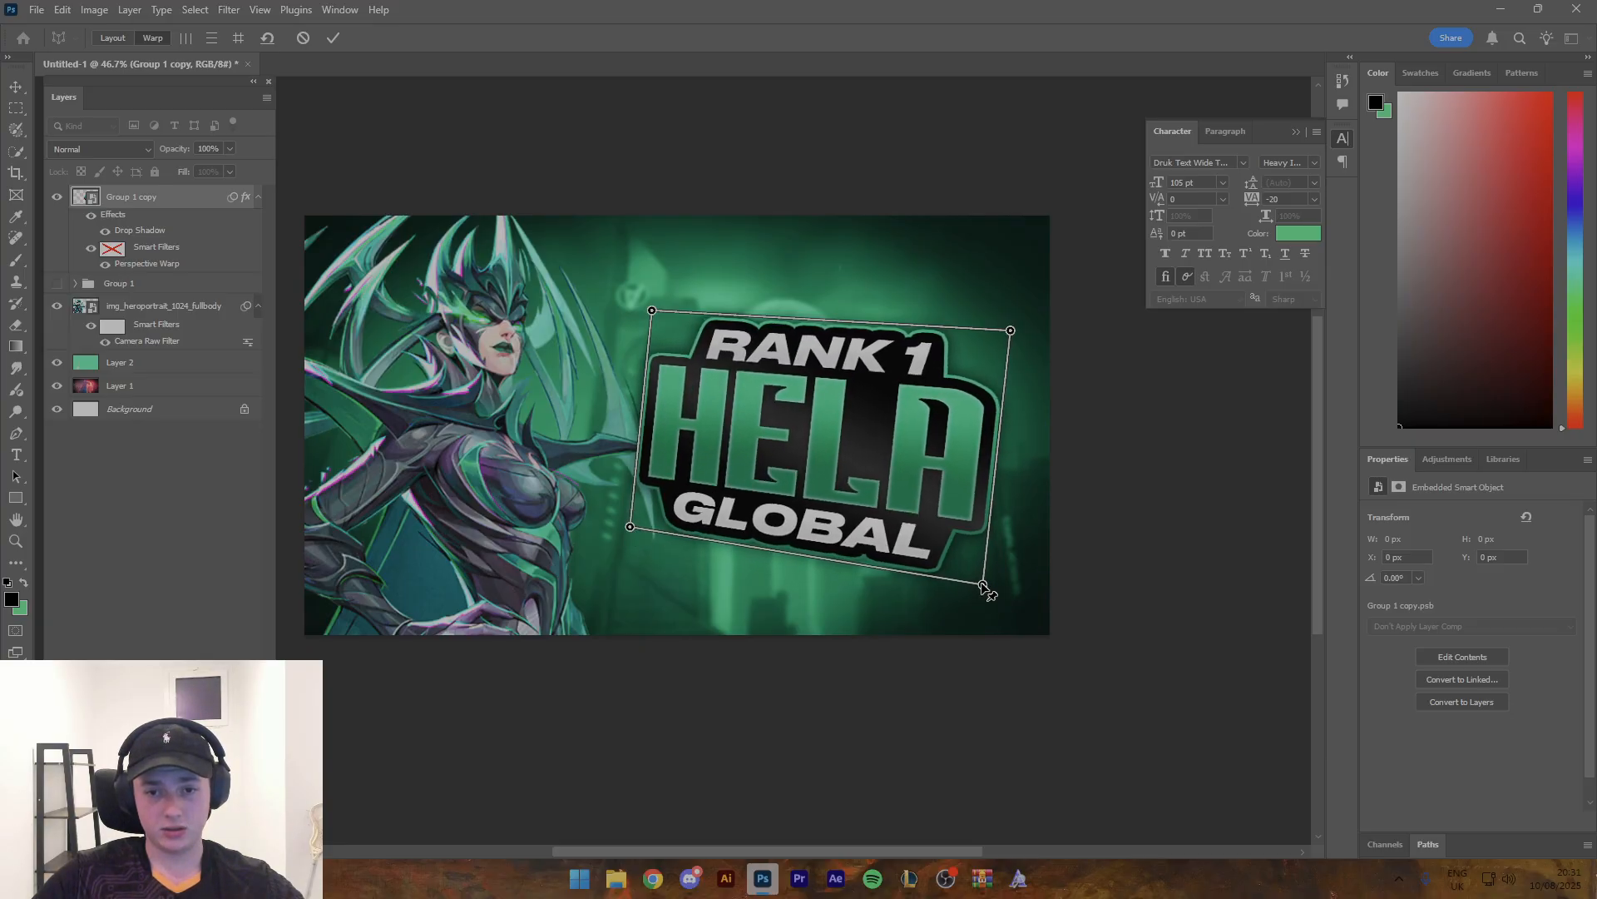
{"action": "left_click_drag", "start_coordinate": [990, 601], "coordinate": [984, 587]}
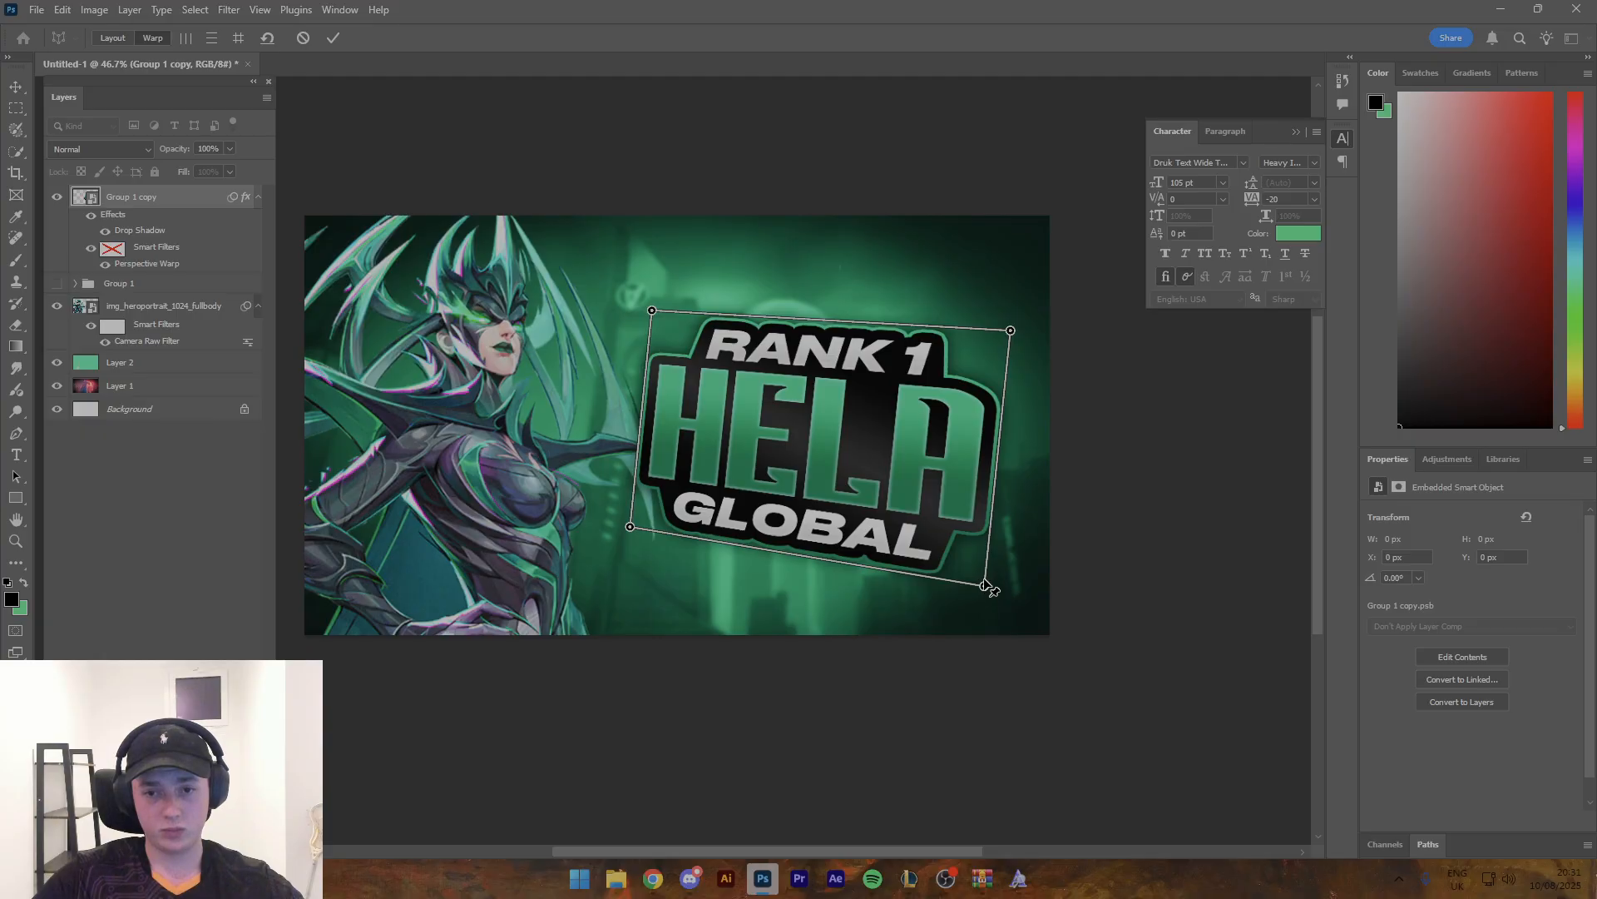
{"action": "left_click_drag", "start_coordinate": [1010, 332], "coordinate": [1009, 335]}
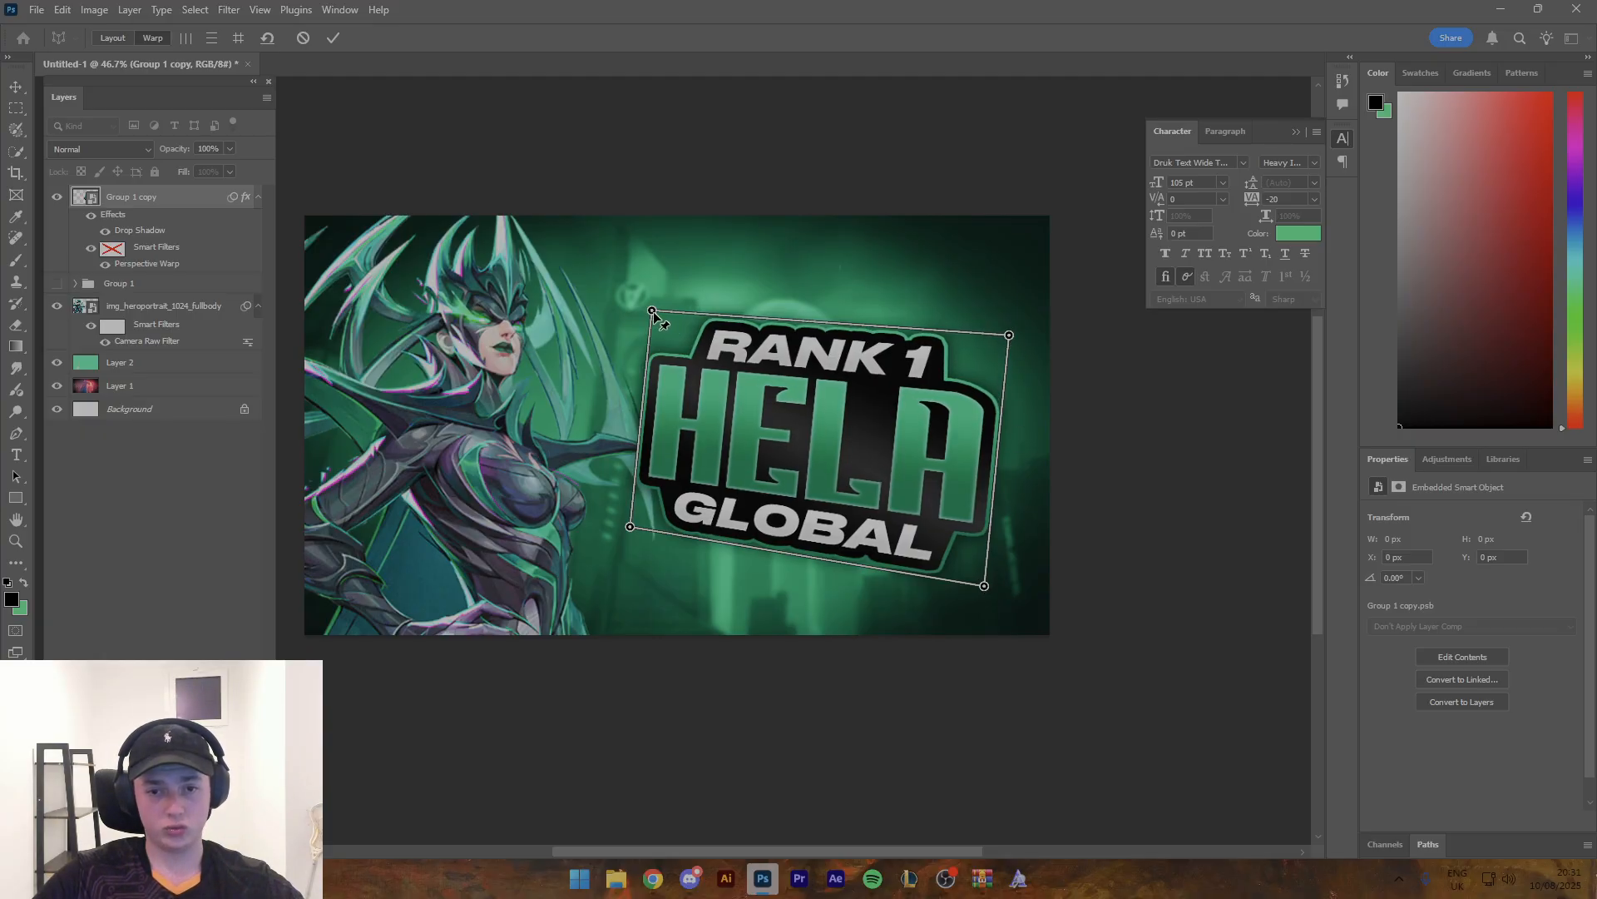
{"action": "left_click_drag", "start_coordinate": [653, 310], "coordinate": [659, 314]}
{"action": "left_click_drag", "start_coordinate": [657, 313], "coordinate": [654, 310]}
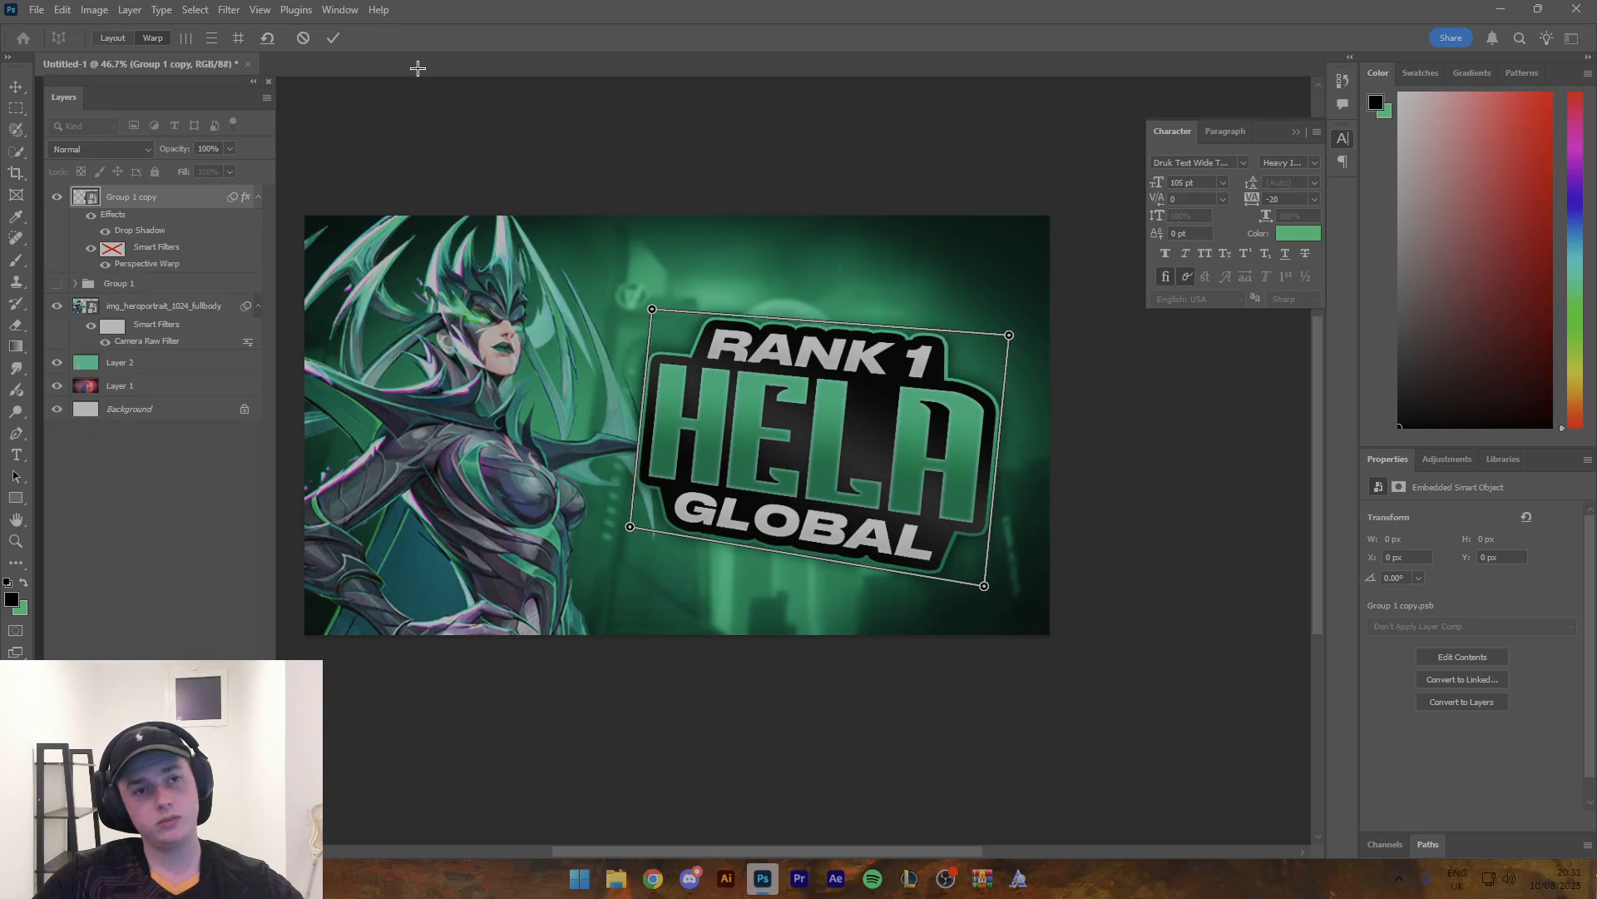
{"action": "left_click", "coordinate": [333, 38]}
- Scale the title smart object up proportionally to about 1080 x 761 px on the right half of the canvas
{"action": "scroll", "coordinate": [670, 208], "scroll_direction": "down", "scroll_amount": 5}
{"action": "scroll", "coordinate": [671, 208], "scroll_direction": "up", "scroll_amount": 2}
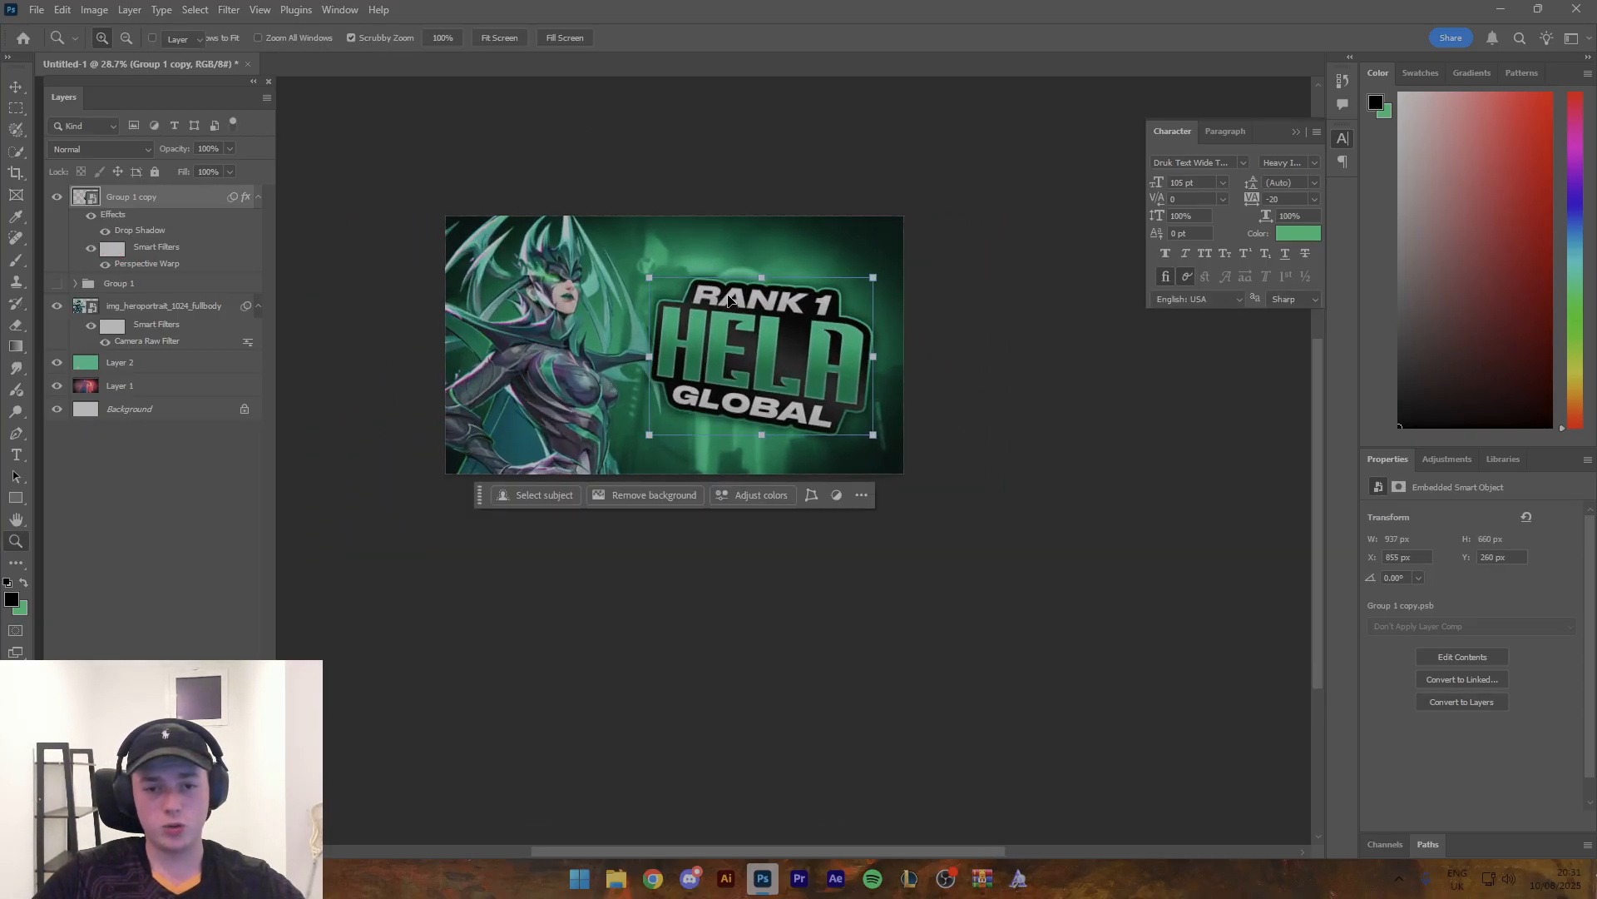
{"action": "left_click_drag", "start_coordinate": [758, 311], "coordinate": [764, 254]}
{"action": "key", "text": "ctrl+t"}
{"action": "left_click", "coordinate": [825, 38]}
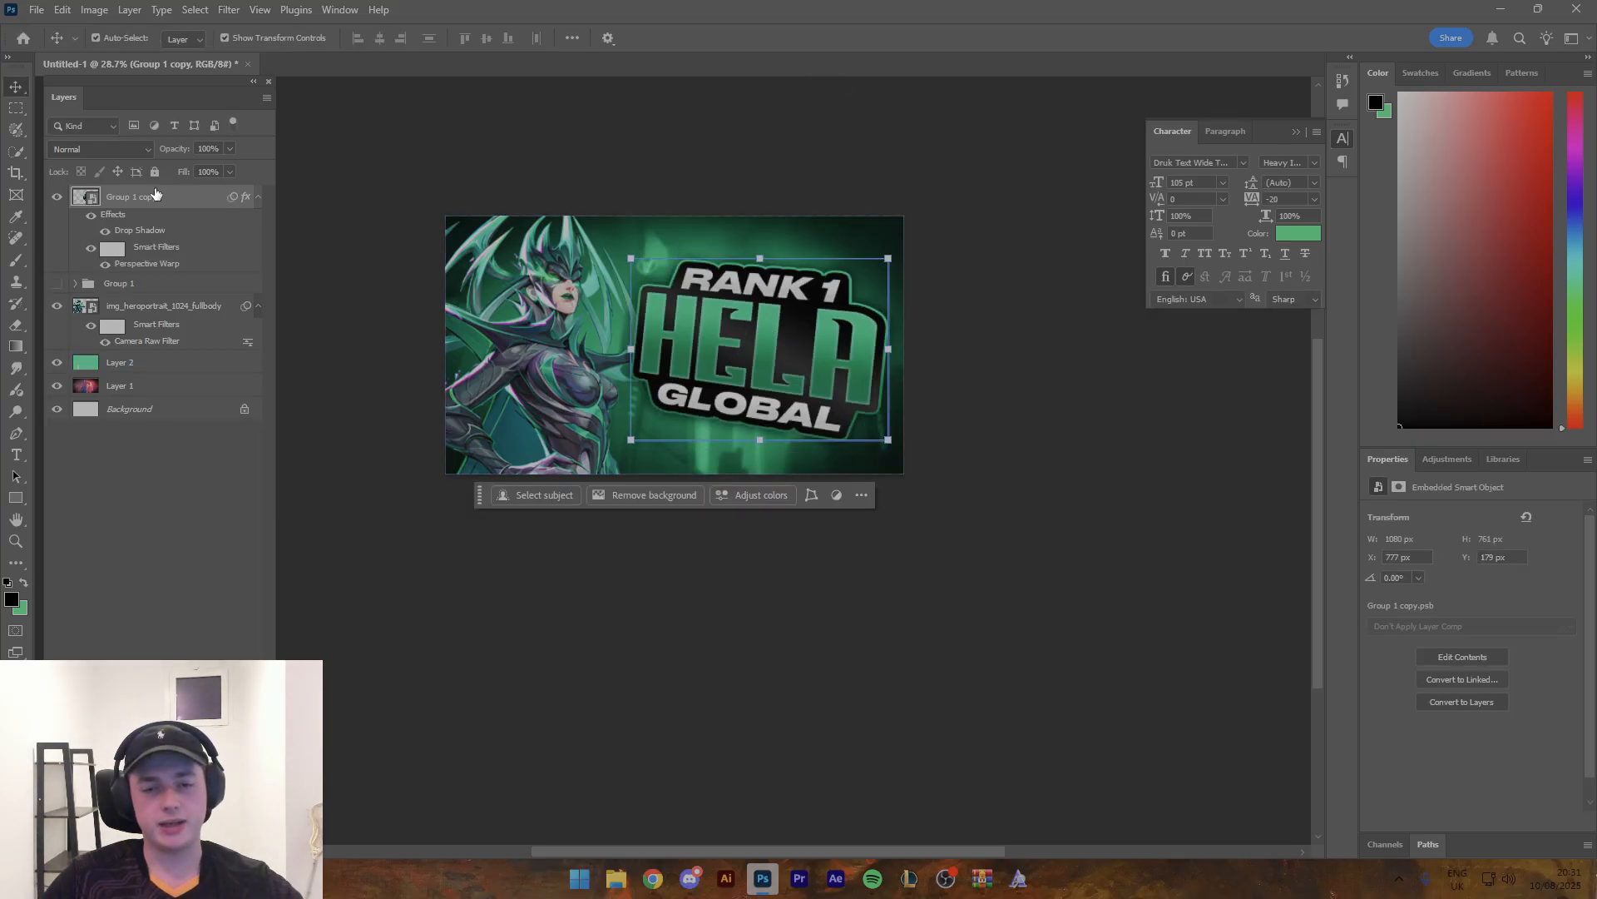
- Reposition the title beside Hela and nudge it to about X 765 px, Y 190 px
{"action": "left_click_drag", "start_coordinate": [797, 344], "coordinate": [791, 338]}
{"action": "scroll", "coordinate": [745, 258], "scroll_direction": "down", "scroll_amount": 5}
{"action": "scroll", "coordinate": [745, 258], "scroll_direction": "up", "scroll_amount": 6}
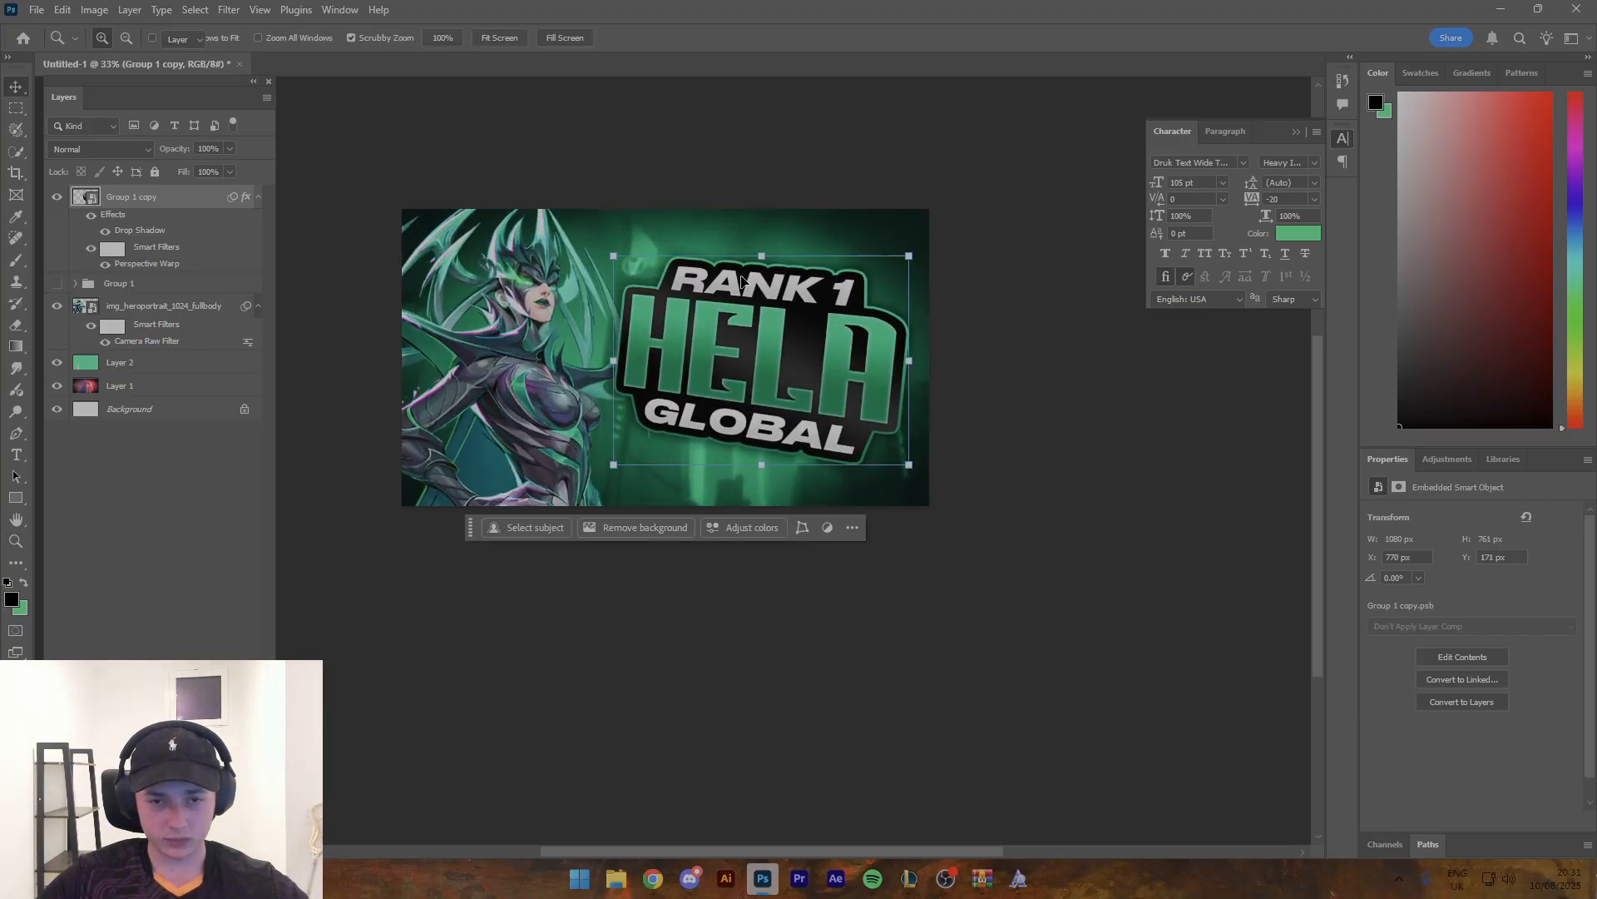
{"action": "key", "text": "Down"}
{"action": "key", "text": "Down"}
{"action": "key", "text": "Down"}
{"action": "key", "text": "Down"}
{"action": "key", "text": "Down"}
{"action": "key", "text": "Down"}
{"action": "key", "text": "Right"}
{"action": "key", "text": "Right"}
{"action": "key", "text": "Right"}
{"action": "key", "text": "Left"}
{"action": "key", "text": "Left"}
{"action": "key", "text": "Left"}
{"action": "key", "text": "Down"}
{"action": "key", "text": "Down"}
{"action": "key", "text": "Down"}
{"action": "key", "text": "Down"}
{"action": "key", "text": "Down"}
{"action": "key", "text": "Down"}
{"action": "key", "text": "Down"}
{"action": "key", "text": "Down"}
{"action": "key", "text": "Down"}
{"action": "key", "text": "Down"}
{"action": "key", "text": "Left"}
{"action": "key", "text": "Left"}
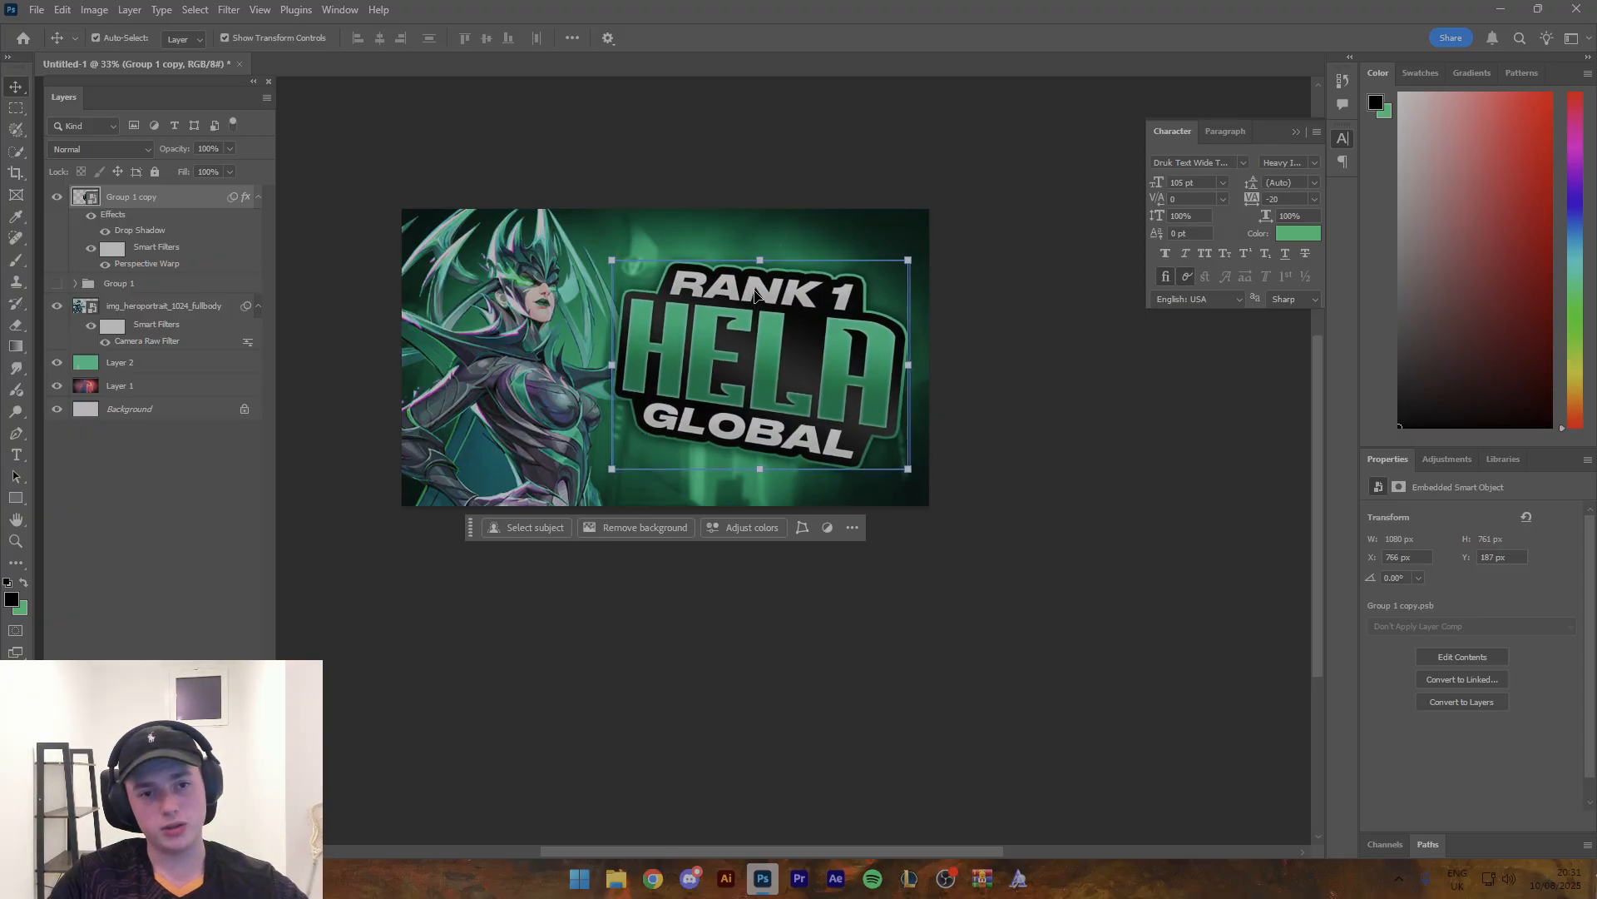
{"action": "key", "text": "Right"}
{"action": "key", "text": "Left"}
{"action": "key", "text": "Left"}
{"action": "key", "text": "Left"}
{"action": "key", "text": "Left"}
{"action": "key", "text": "Down"}
{"action": "key", "text": "Down"}
{"action": "key", "text": "Down"}
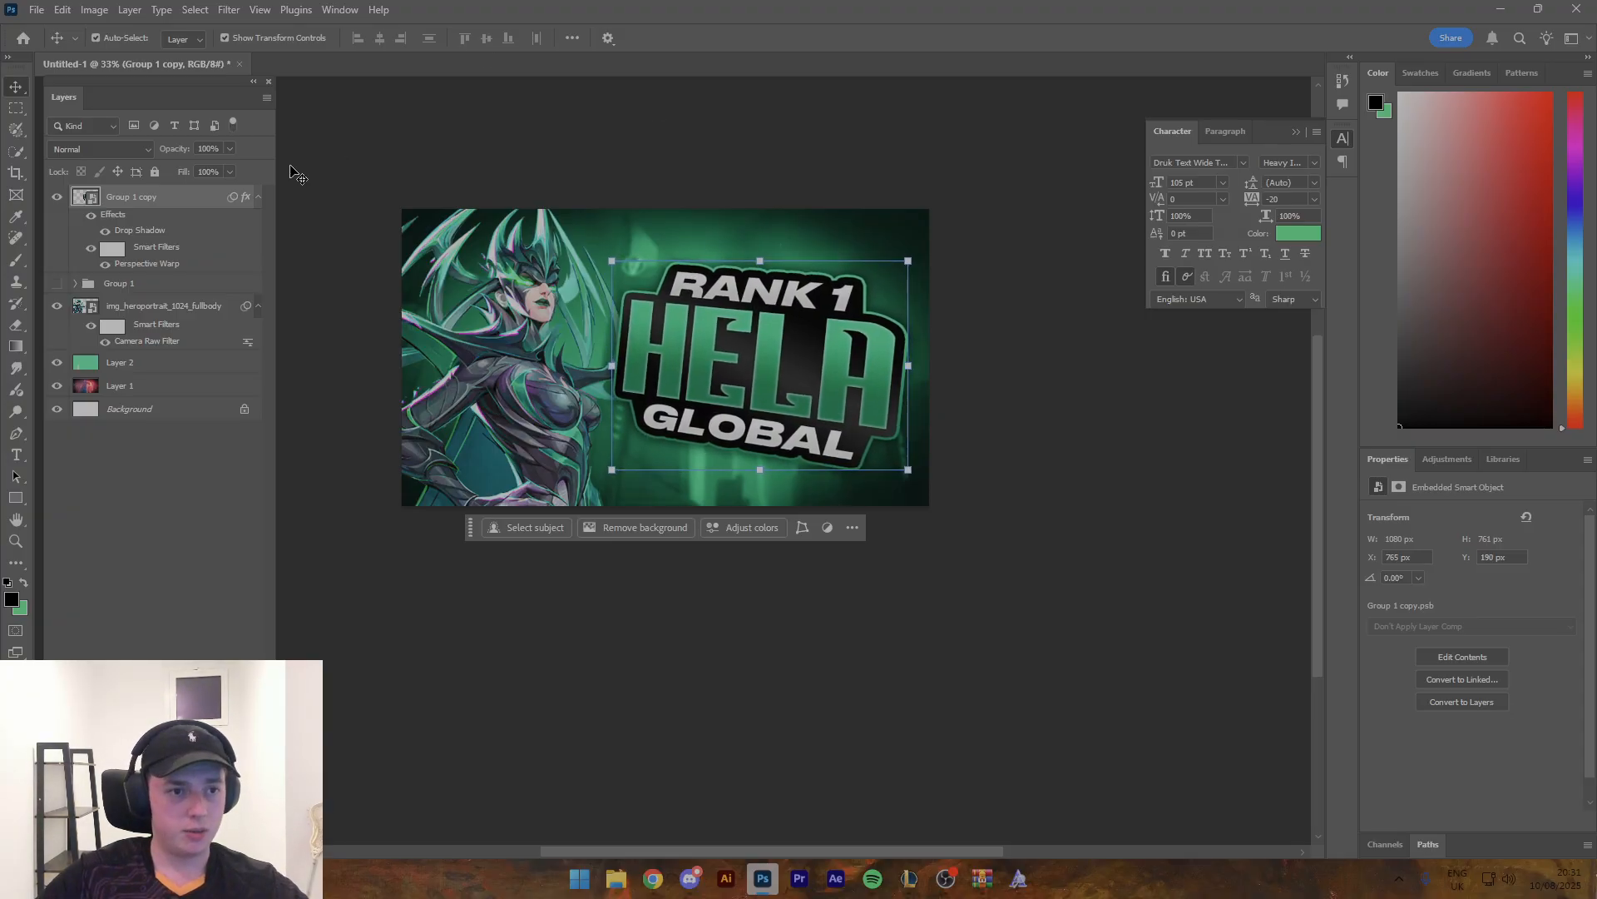
- Try moving the Hela render layer above the title in the layer stack, then undo the reorder
{"action": "left_click", "coordinate": [183, 308]}
{"action": "left_click_drag", "start_coordinate": [183, 312], "coordinate": [179, 193]}
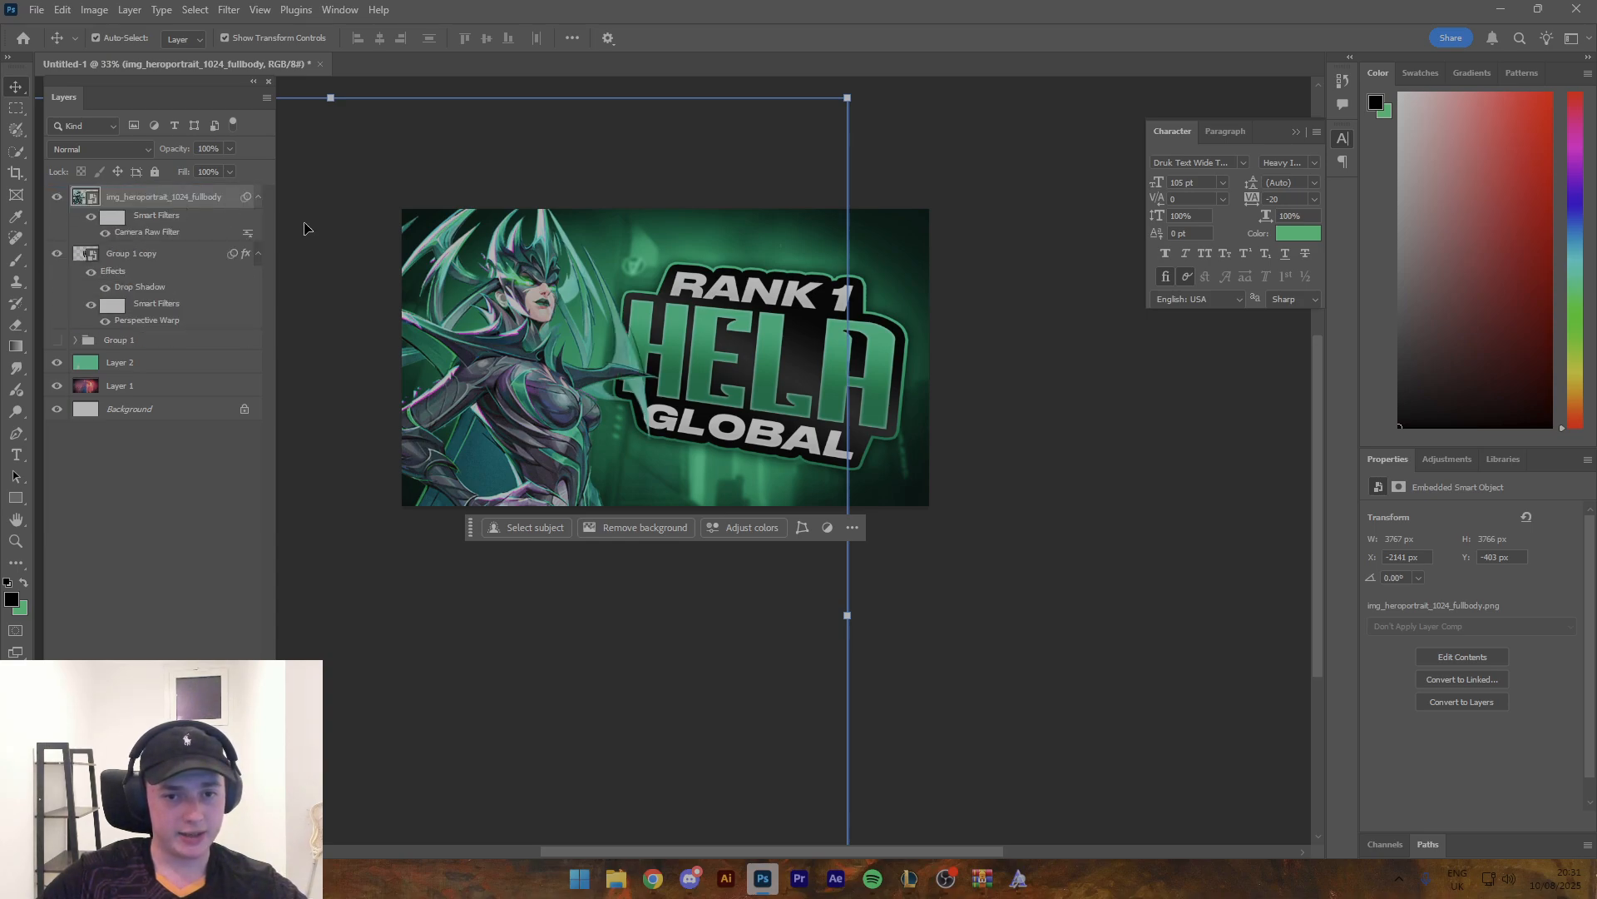
{"action": "key", "text": "z"}
{"action": "mouse_move", "coordinate": [661, 329]}
{"action": "left_mouse_down"}
{"action": "mouse_move", "coordinate": [692, 343]}
{"action": "mouse_move", "coordinate": [632, 341]}
{"action": "mouse_move", "coordinate": [655, 339]}
{"action": "left_mouse_up"}
{"action": "key", "text": "ctrl+z"}
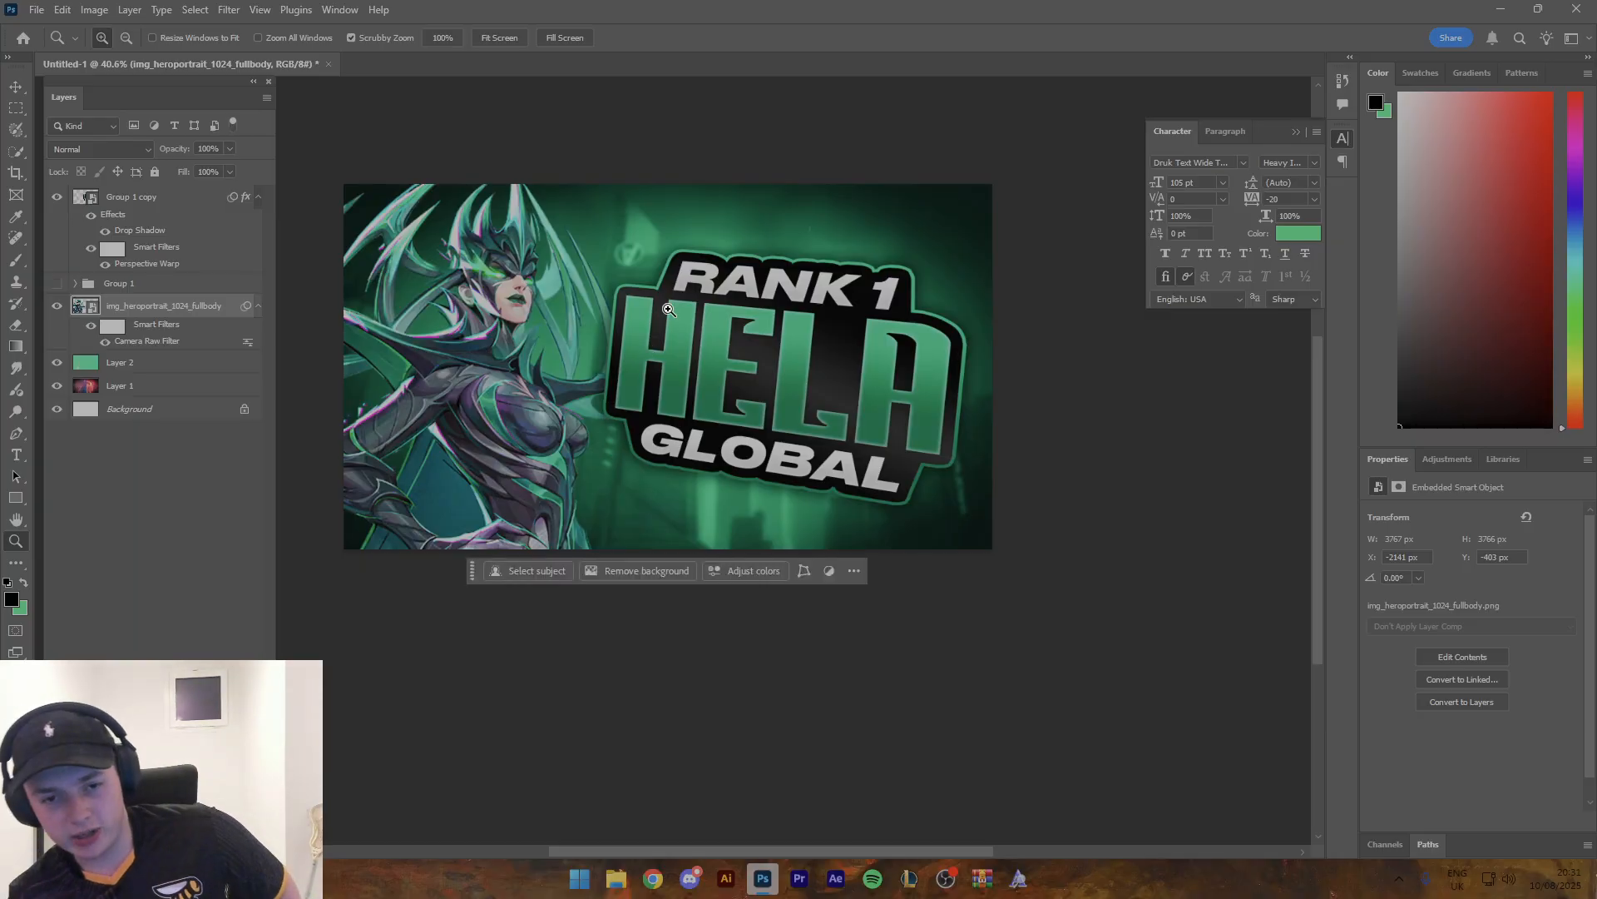
- Enlarge the Hela render to about 5001 x 5001 px and reposition it so her head and upper body fill the canvas's left side
{"action": "left_click_drag", "start_coordinate": [668, 309], "coordinate": [634, 309]}
{"action": "key", "text": "v"}
{"action": "left_click_drag", "start_coordinate": [831, 616], "coordinate": [997, 589]}
{"action": "left_click_drag", "start_coordinate": [638, 401], "coordinate": [578, 523]}
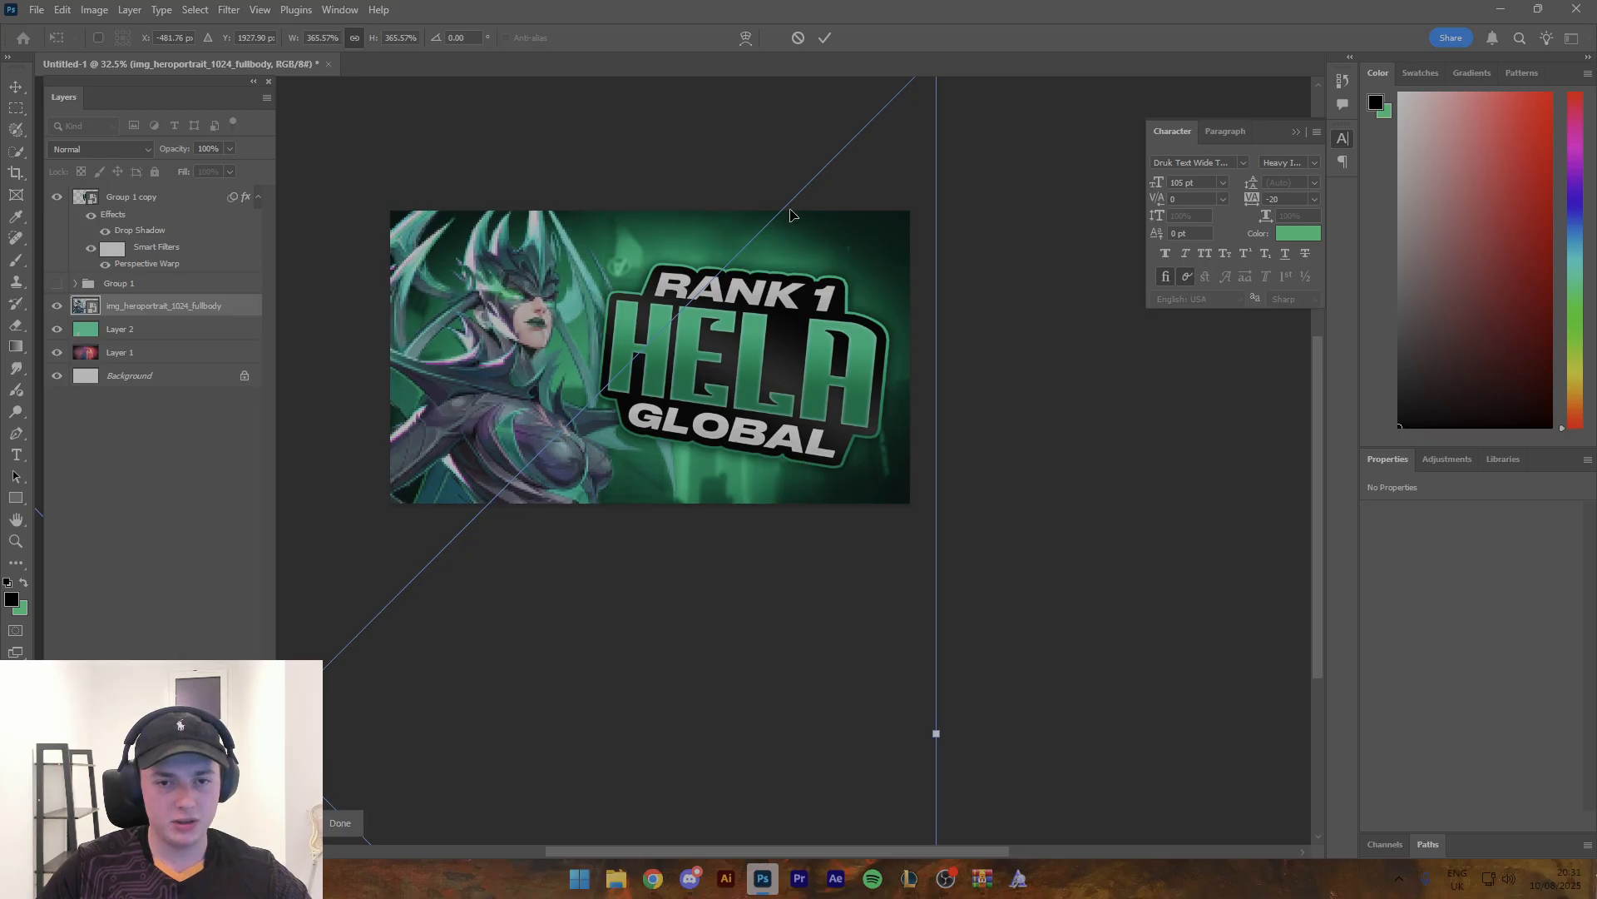
{"action": "left_click", "coordinate": [828, 37]}
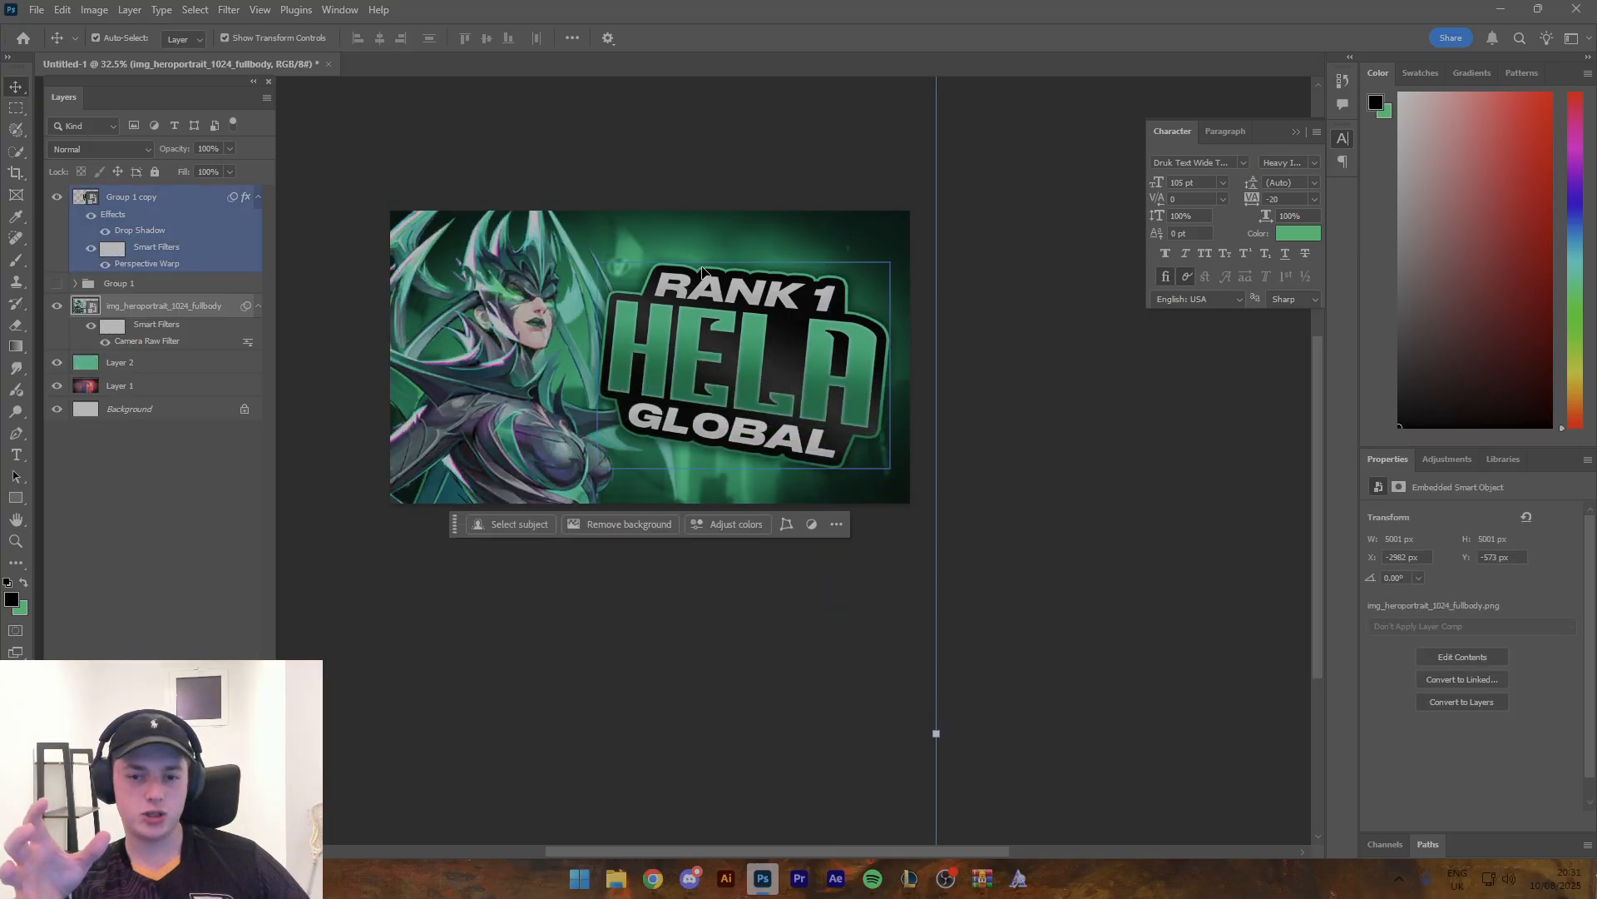
- Apply a Hue/Saturation adjustment to the title smart object with the hue at +9
{"action": "scroll", "coordinate": [582, 291], "scroll_direction": "up", "scroll_amount": 1}
{"action": "left_click", "coordinate": [707, 339]}
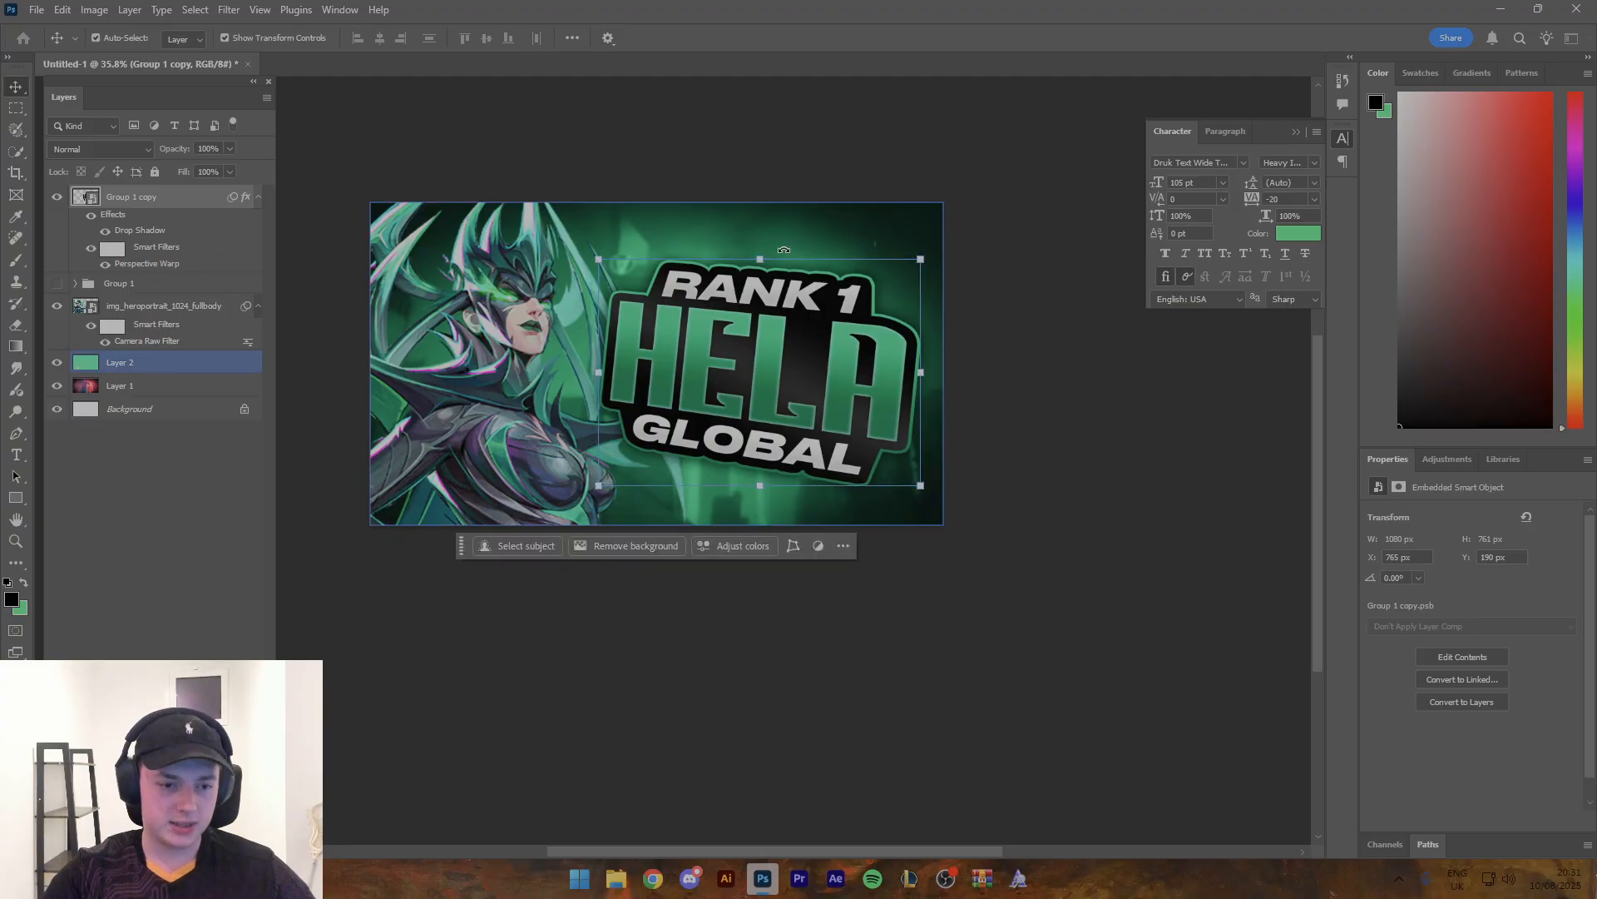
{"action": "key", "text": "ctrl+u"}
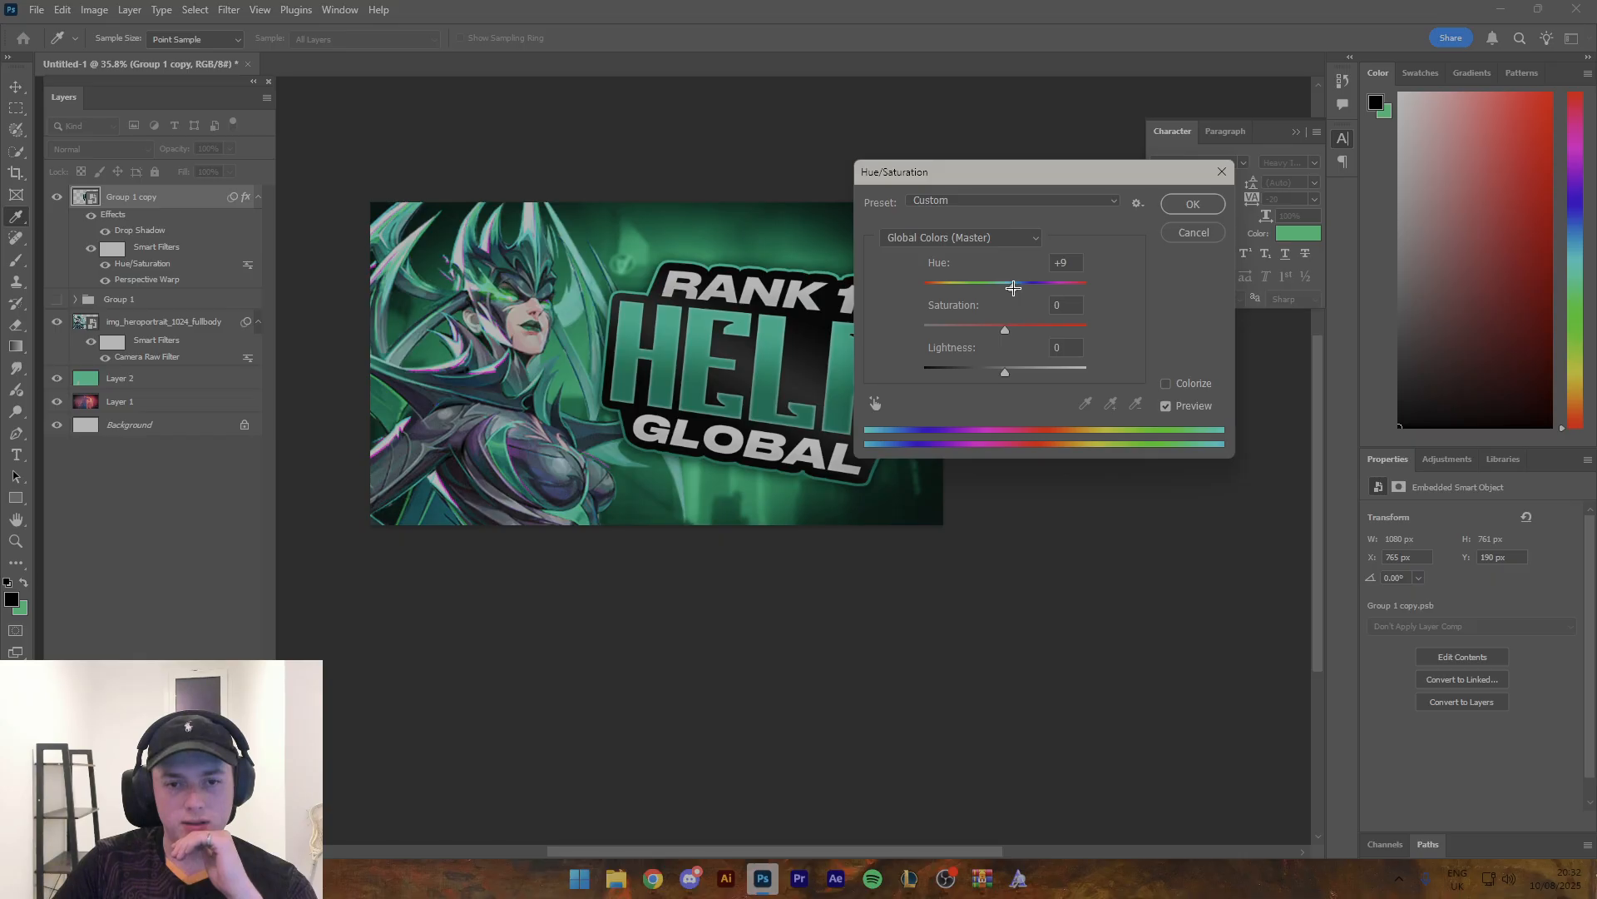
{"action": "left_click", "coordinate": [1188, 202]}
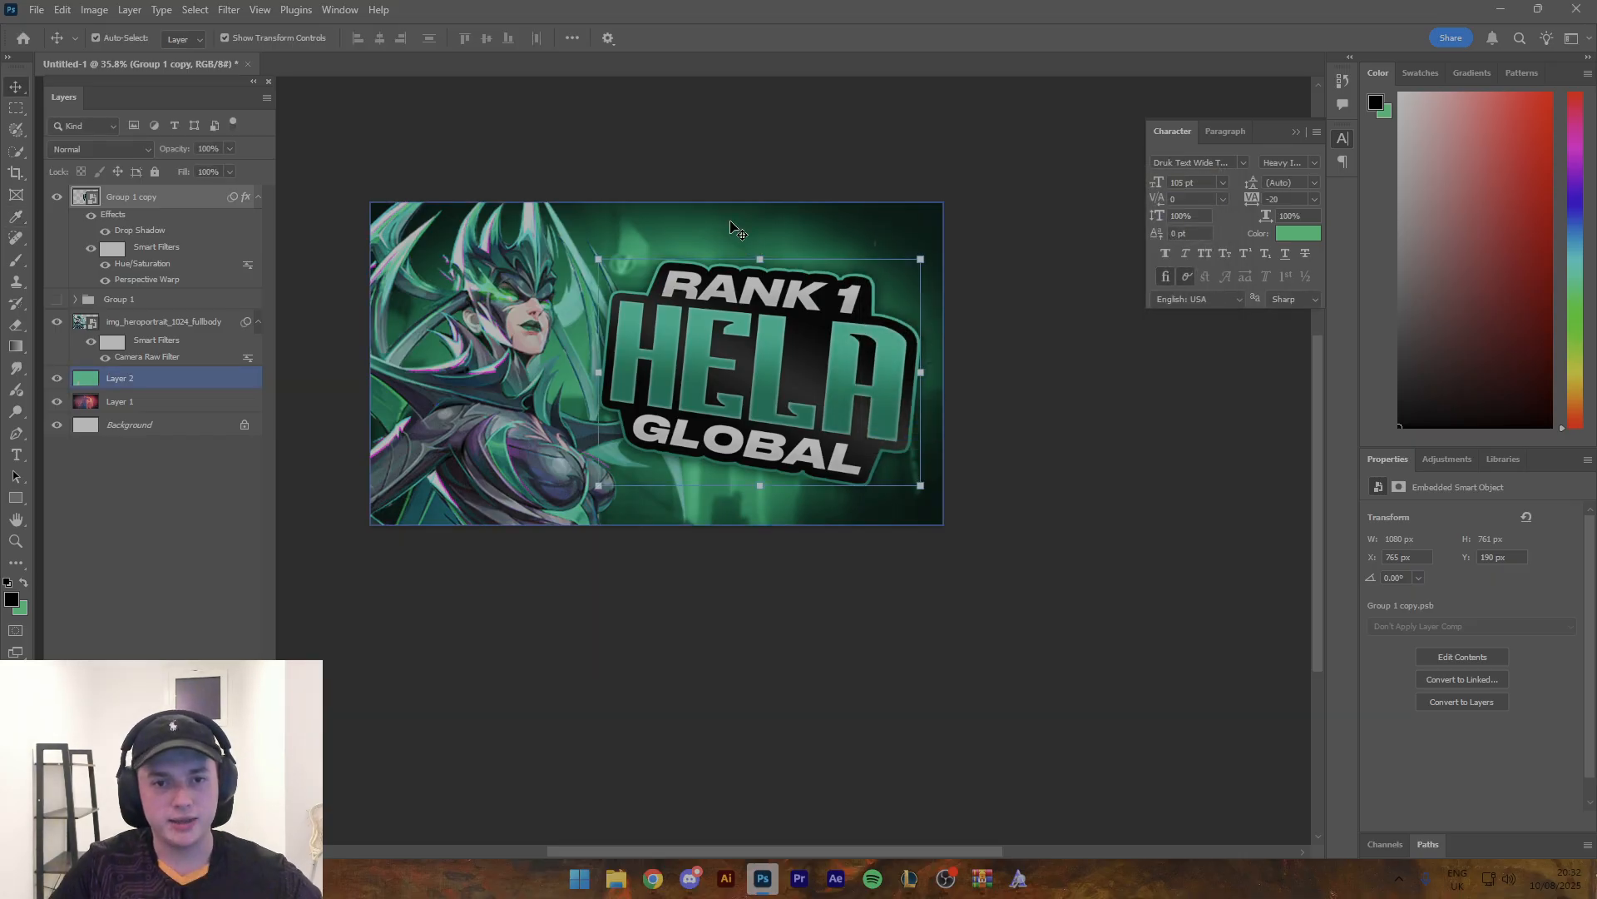
- Shift the hue of the green Color-blend background layer by +6 with Hue/Saturation
{"action": "left_click", "coordinate": [120, 378]}
{"action": "key", "text": "ctrl+u"}
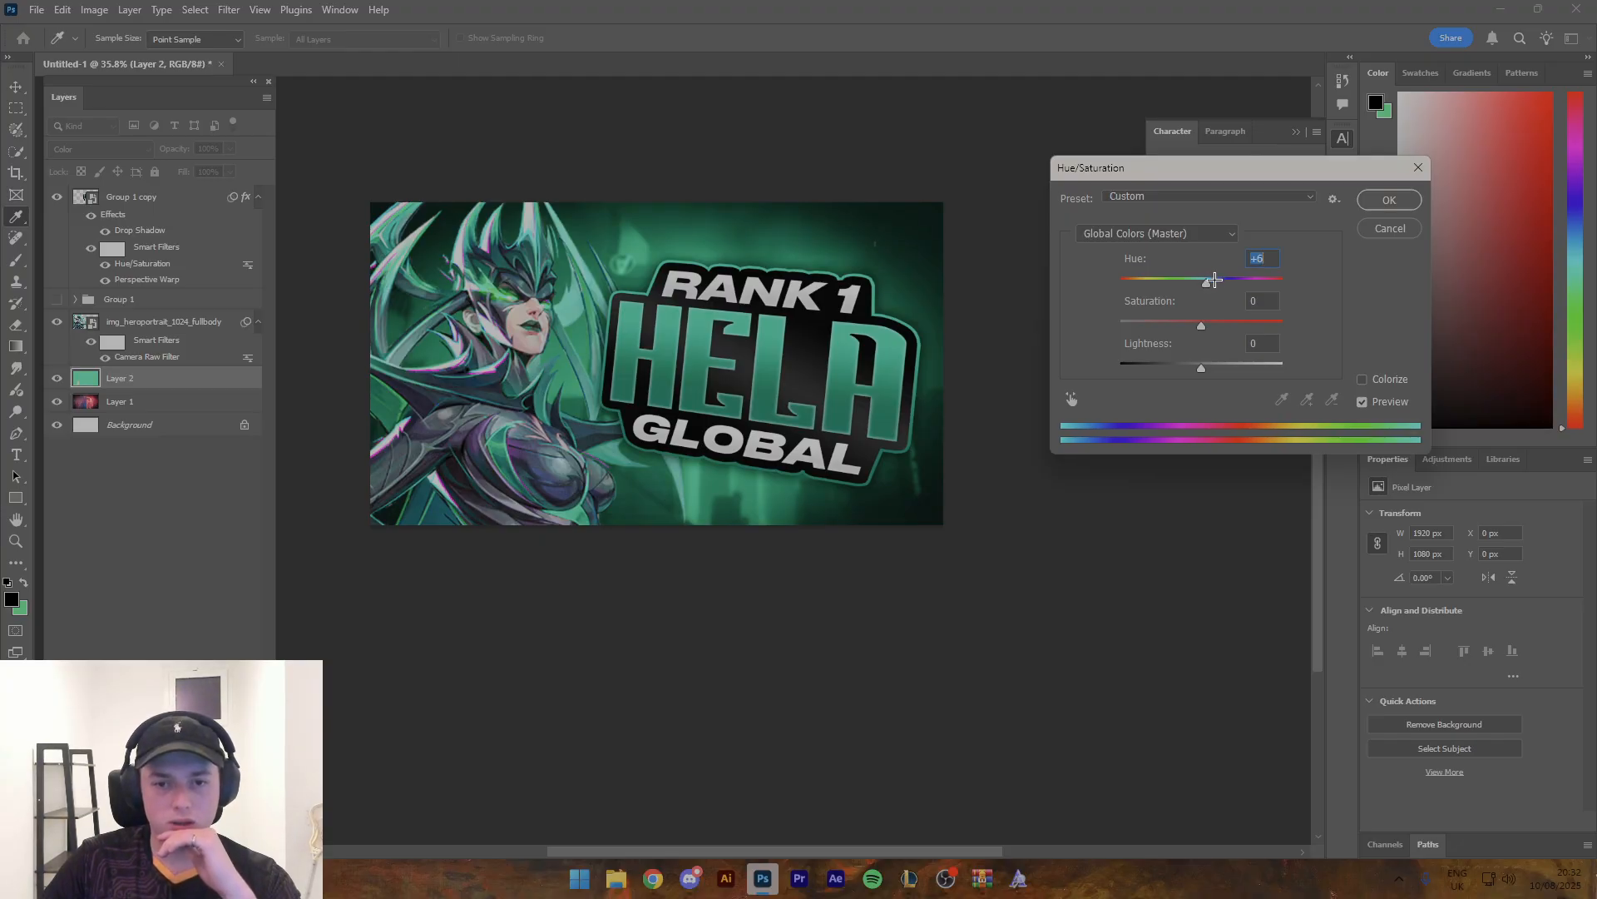
{"action": "left_click", "coordinate": [1368, 205]}
{"action": "left_click_drag", "start_coordinate": [880, 262], "coordinate": [699, 289]}
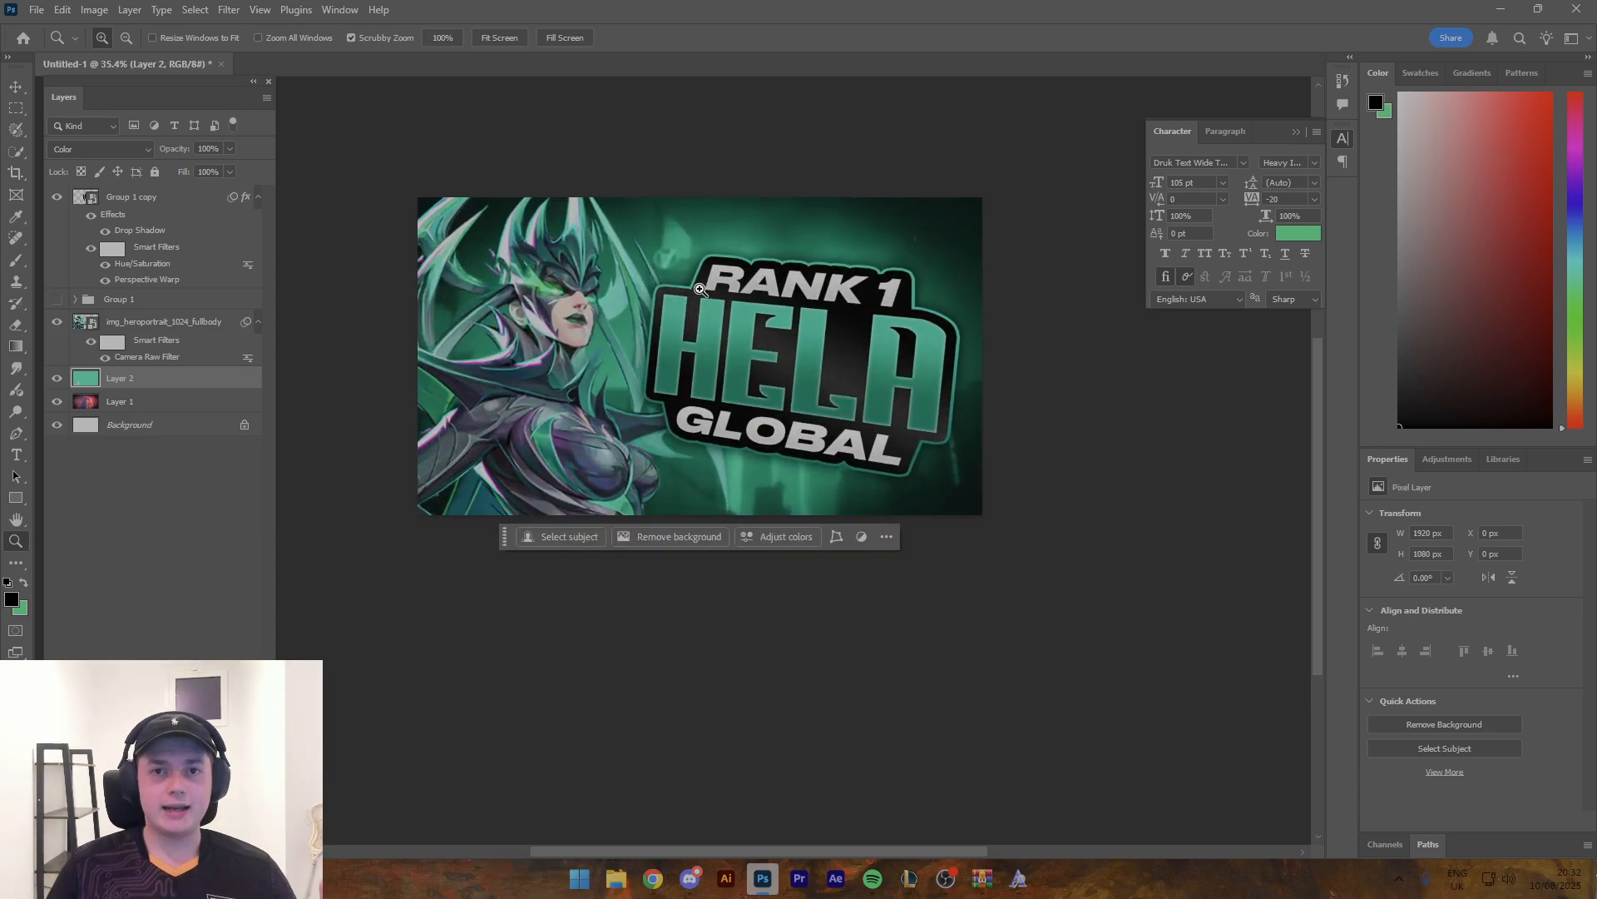
{"action": "key", "text": "v"}
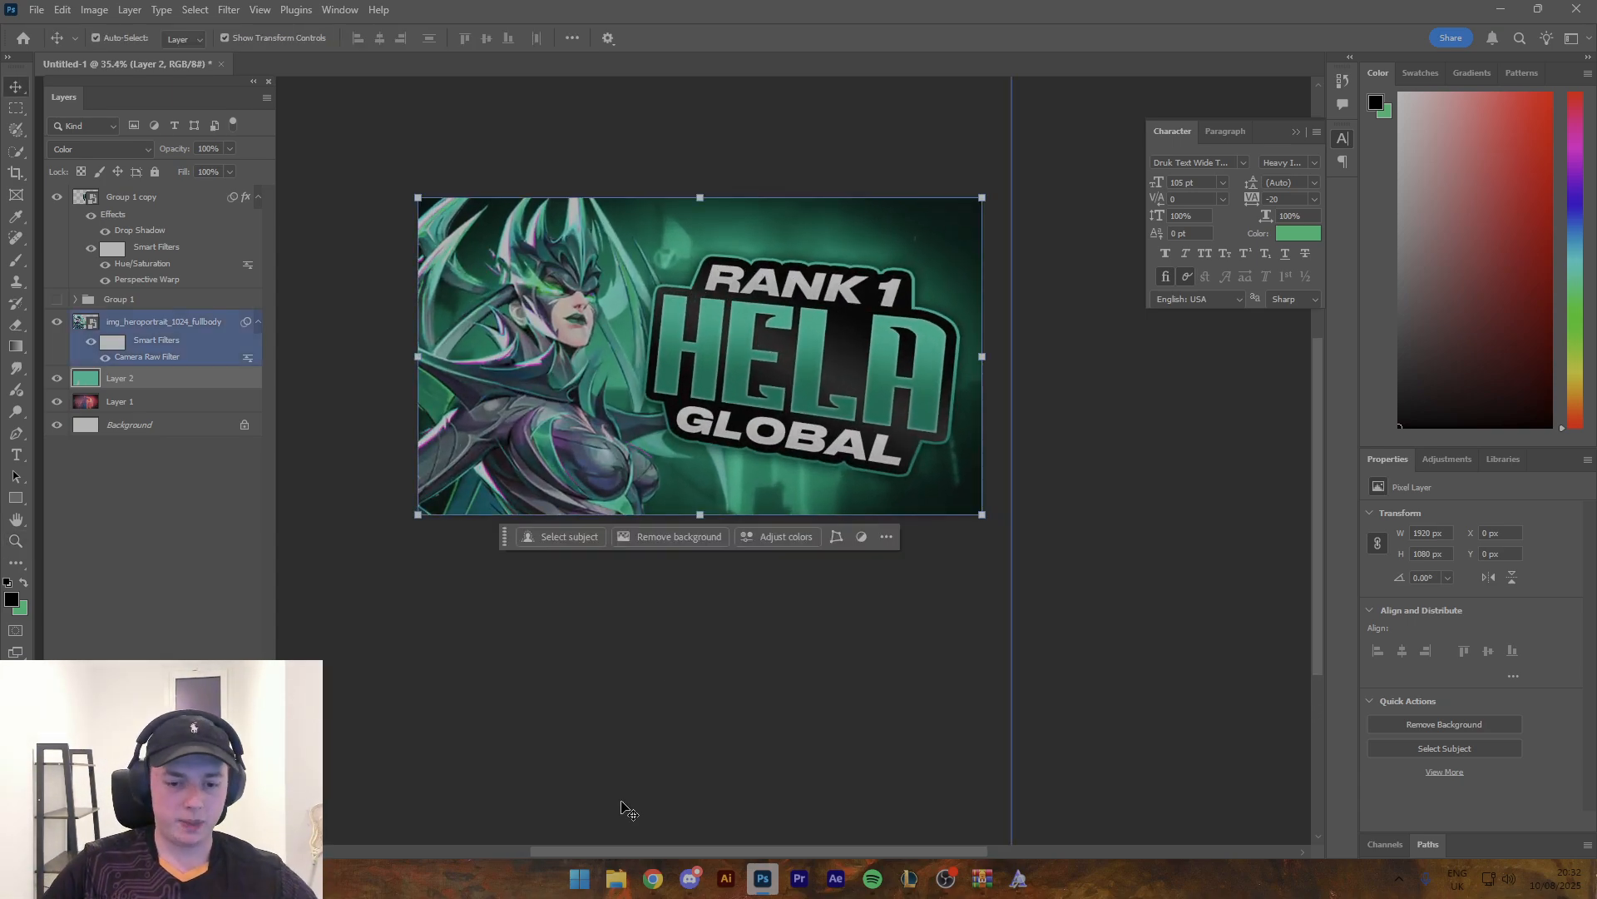
- Switch to Chrome, search Google Images for "smoke background" and look through the results for a suitable smoke image
{"action": "left_click", "coordinate": [651, 878]}
{"action": "triple_click", "coordinate": [367, 126]}
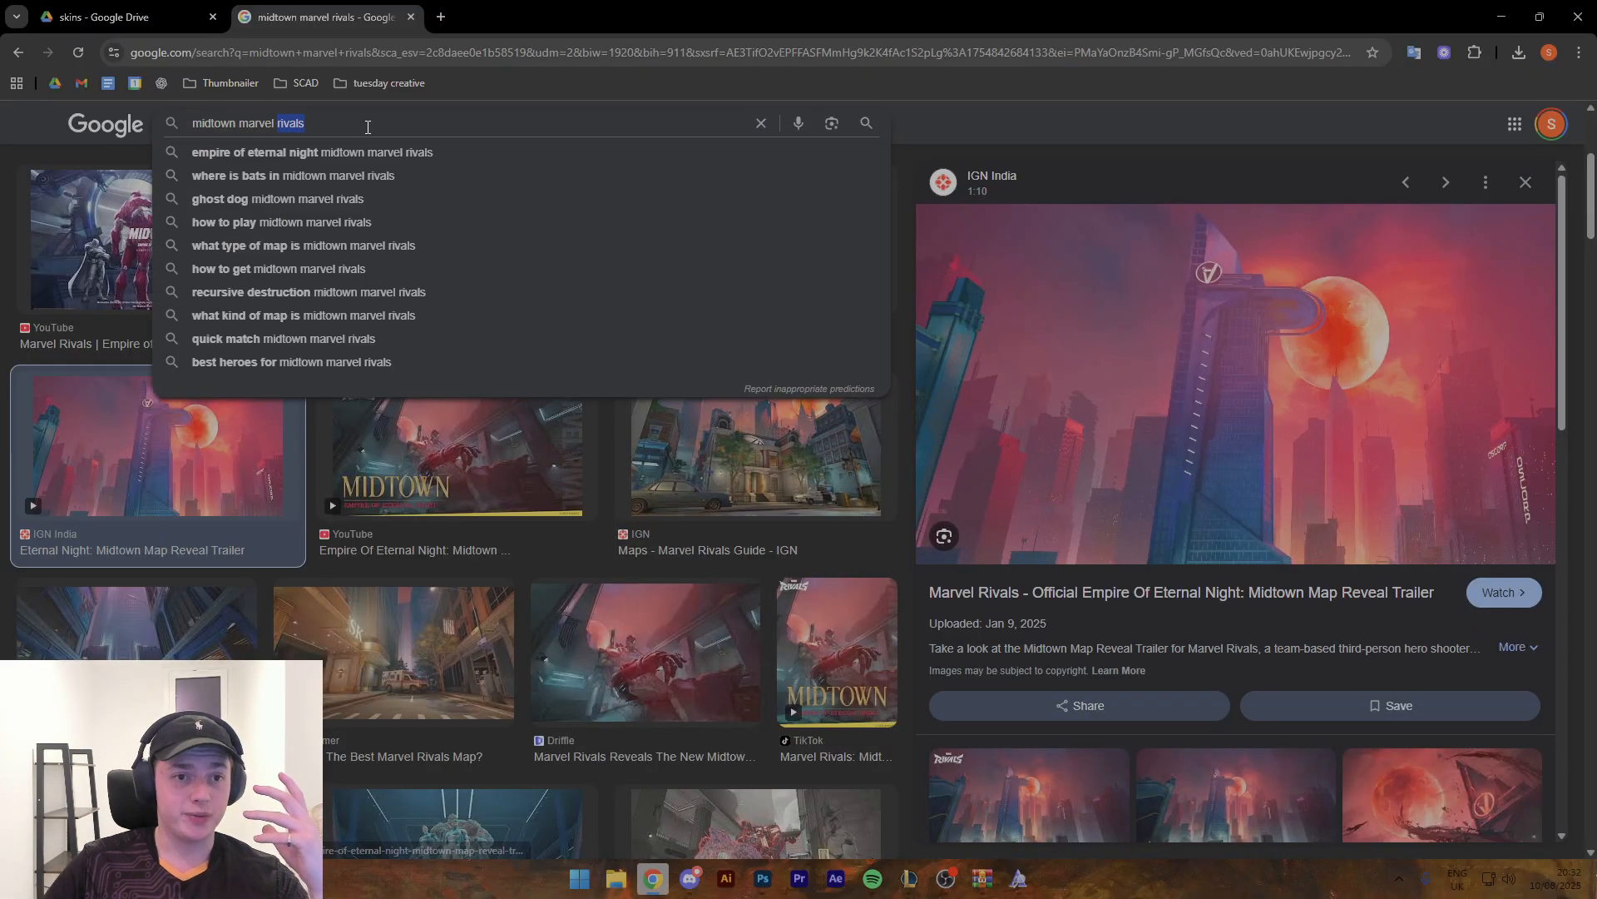
{"action": "type", "text": "smoke background"}
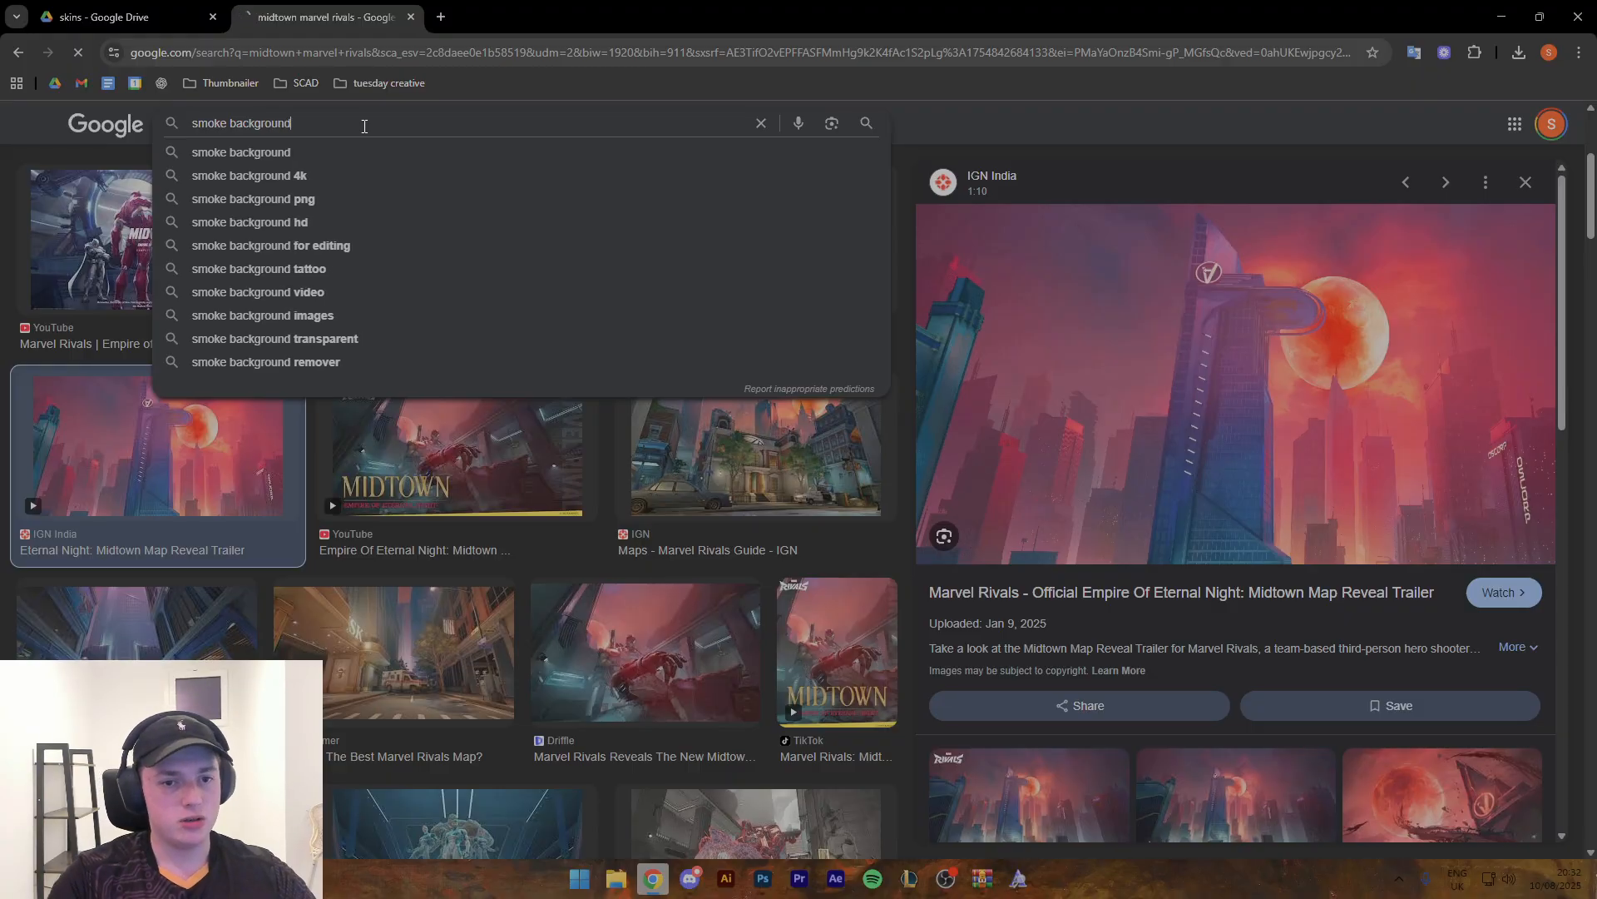
{"action": "key", "text": "Return"}
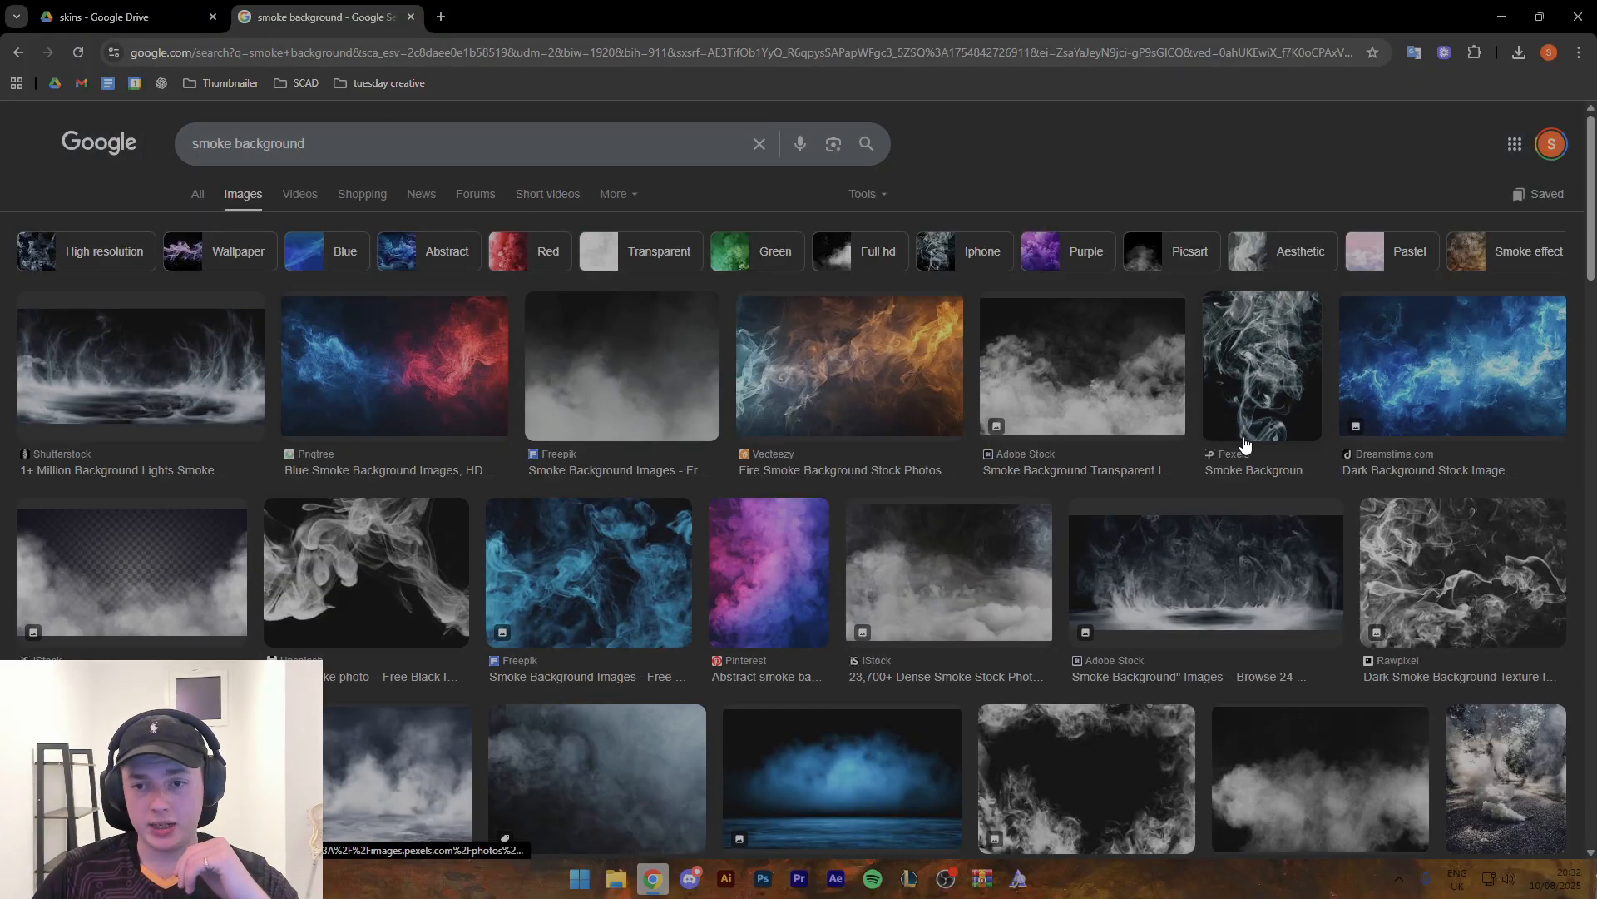
{"action": "scroll", "coordinate": [1137, 555], "scroll_direction": "down", "scroll_amount": 2}
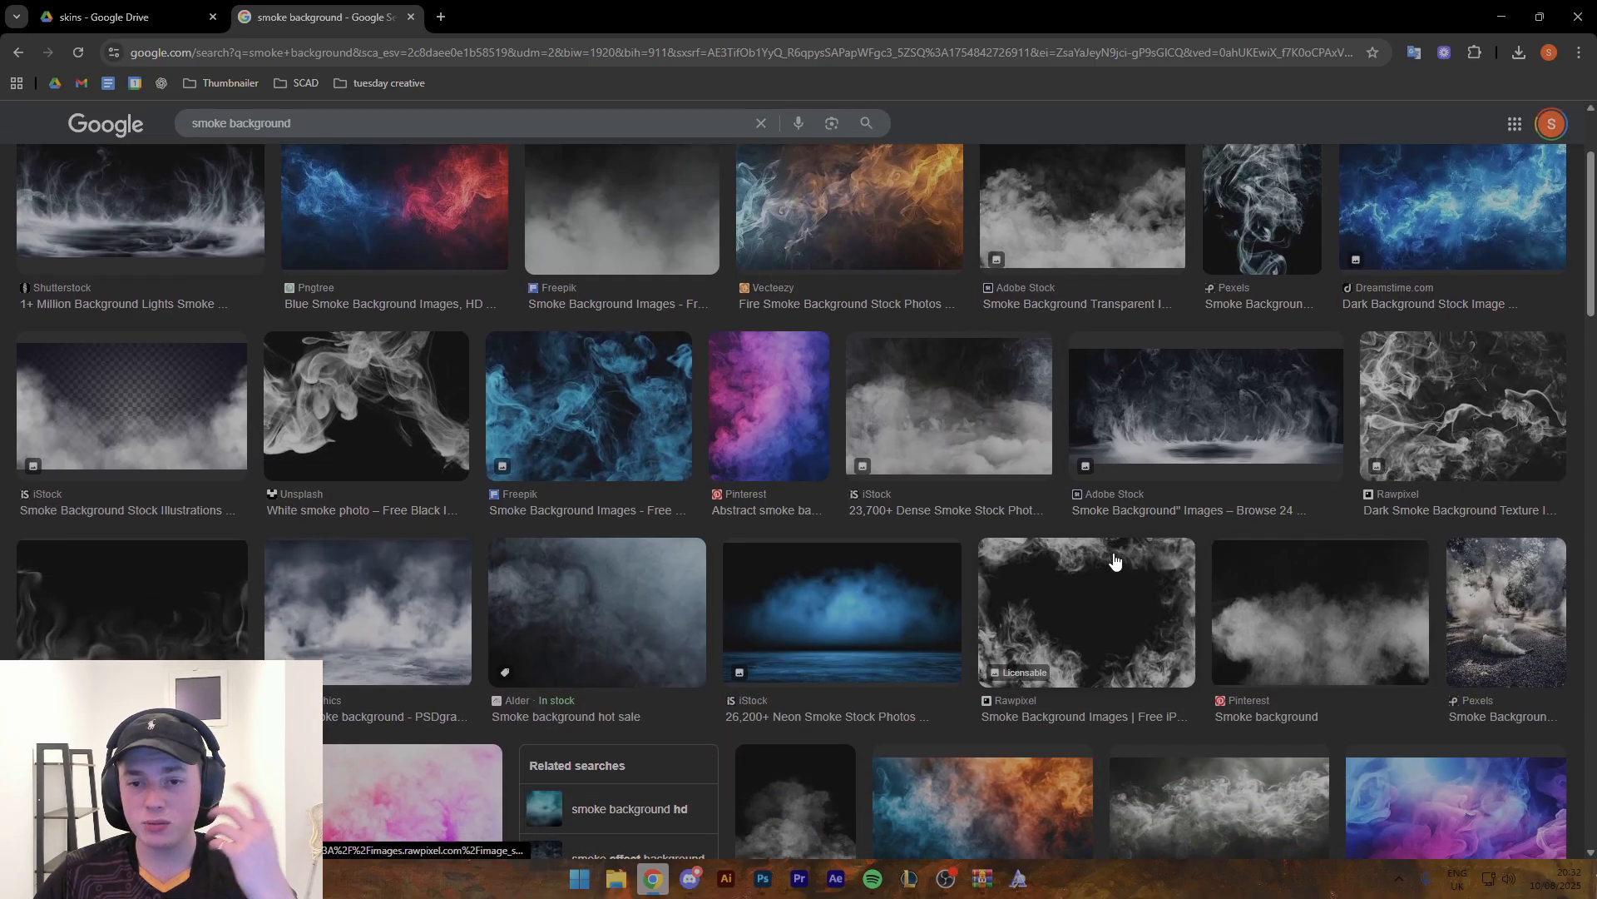
{"action": "scroll", "coordinate": [1152, 619], "scroll_direction": "down", "scroll_amount": 5}
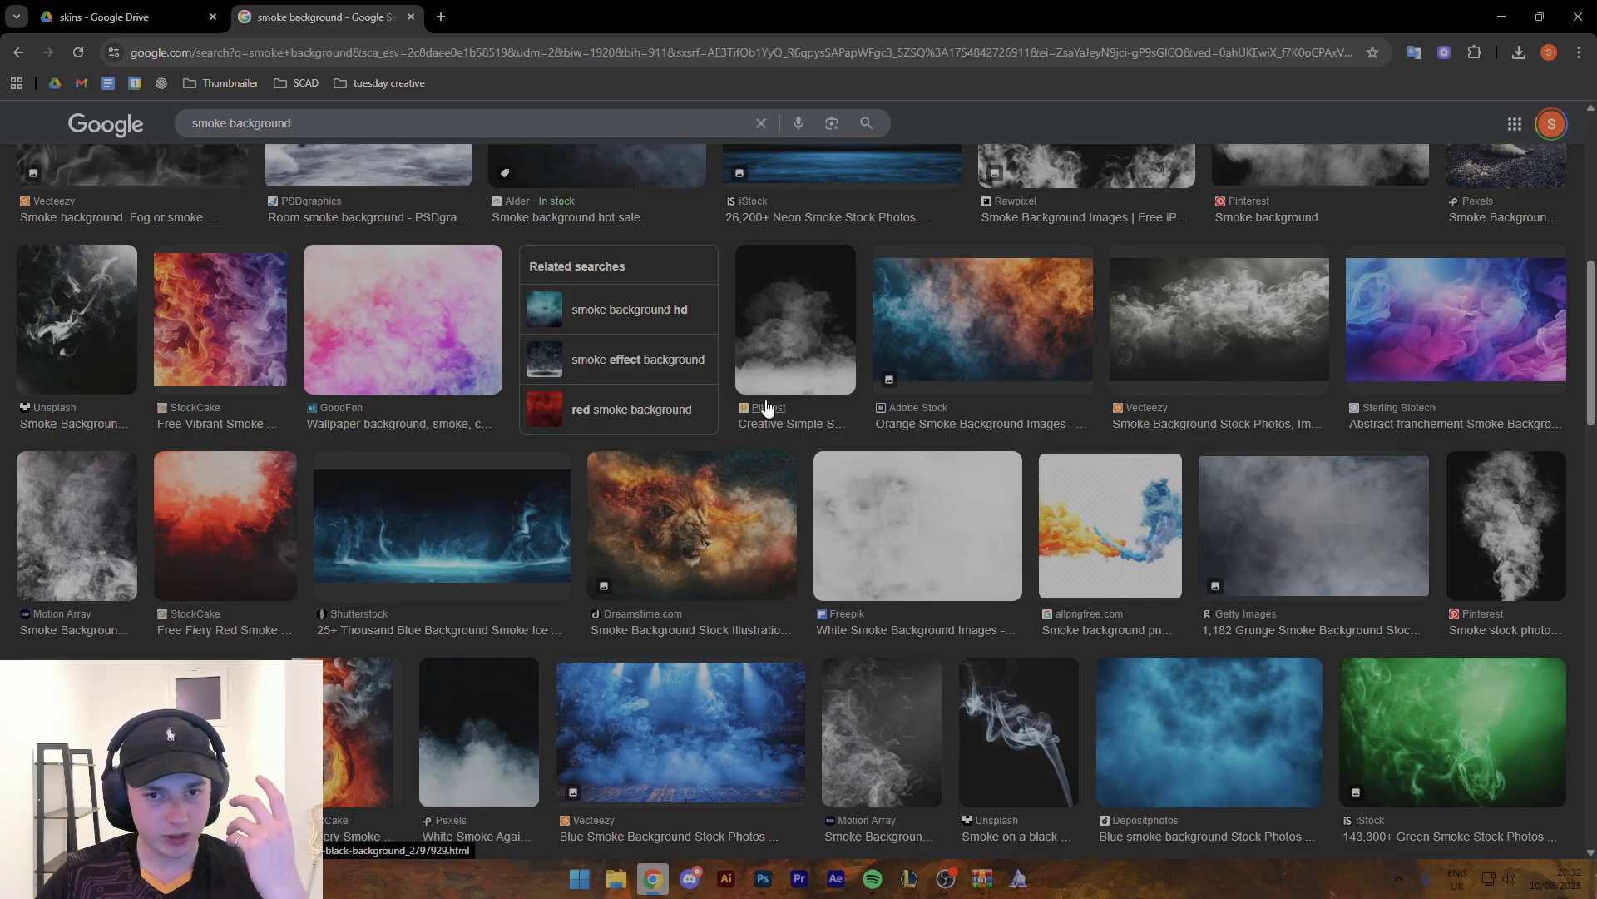
{"action": "scroll", "coordinate": [768, 477], "scroll_direction": "down", "scroll_amount": 5}
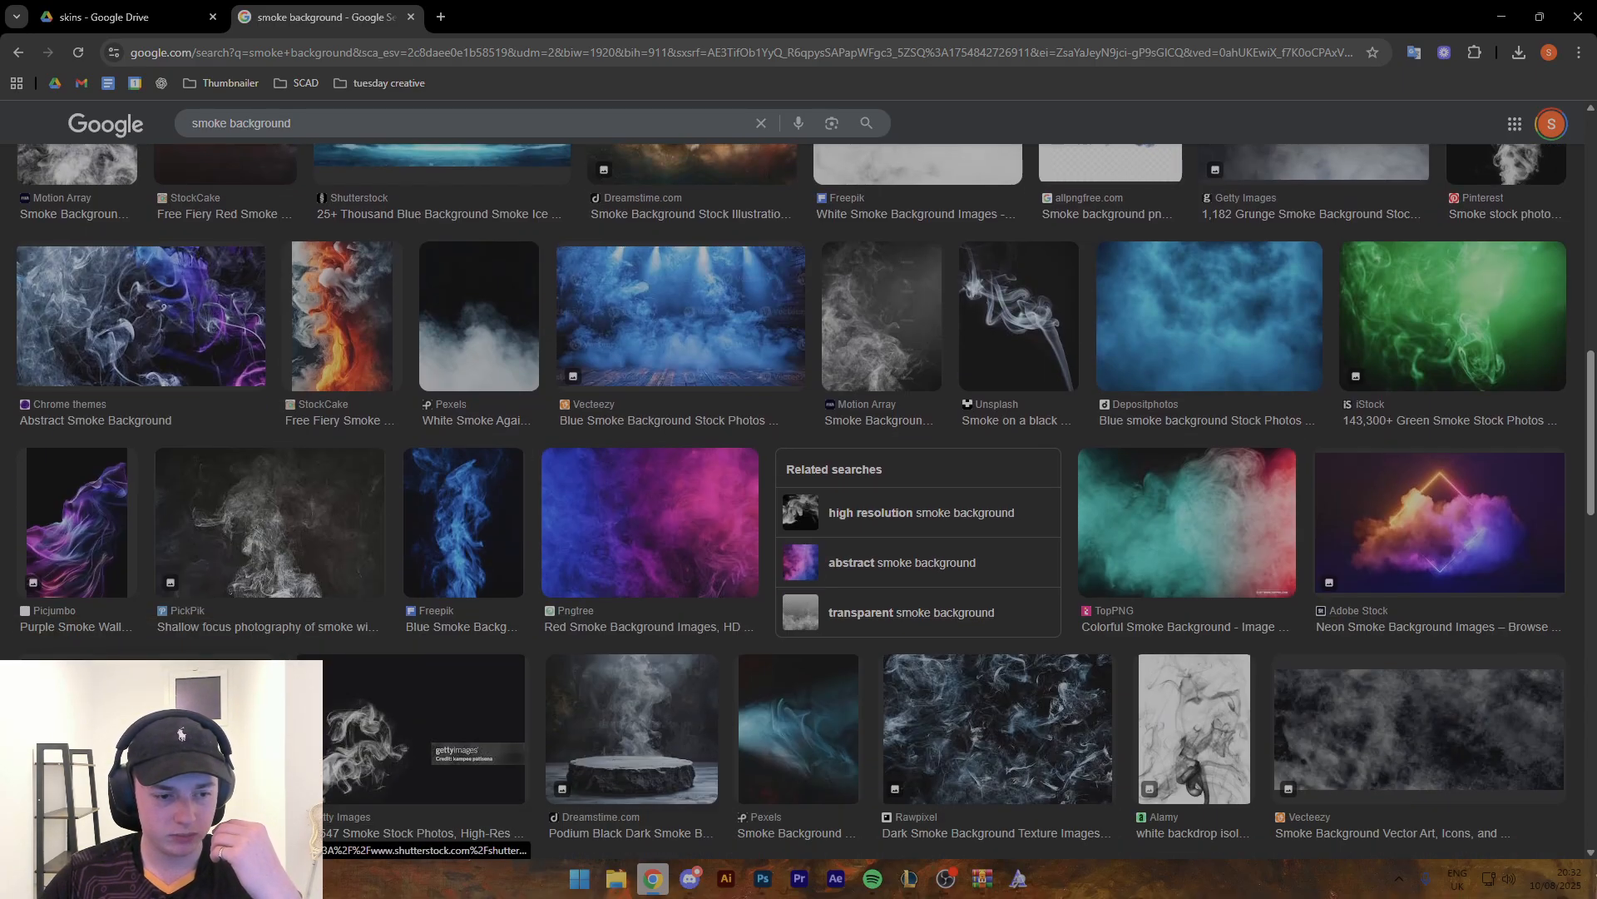
- Open the Shutterstock white smoke result and copy the related 642 x 280 Shutterstock smoke image
{"action": "left_click", "coordinate": [208, 731]}
{"action": "right_click", "coordinate": [1323, 374]}
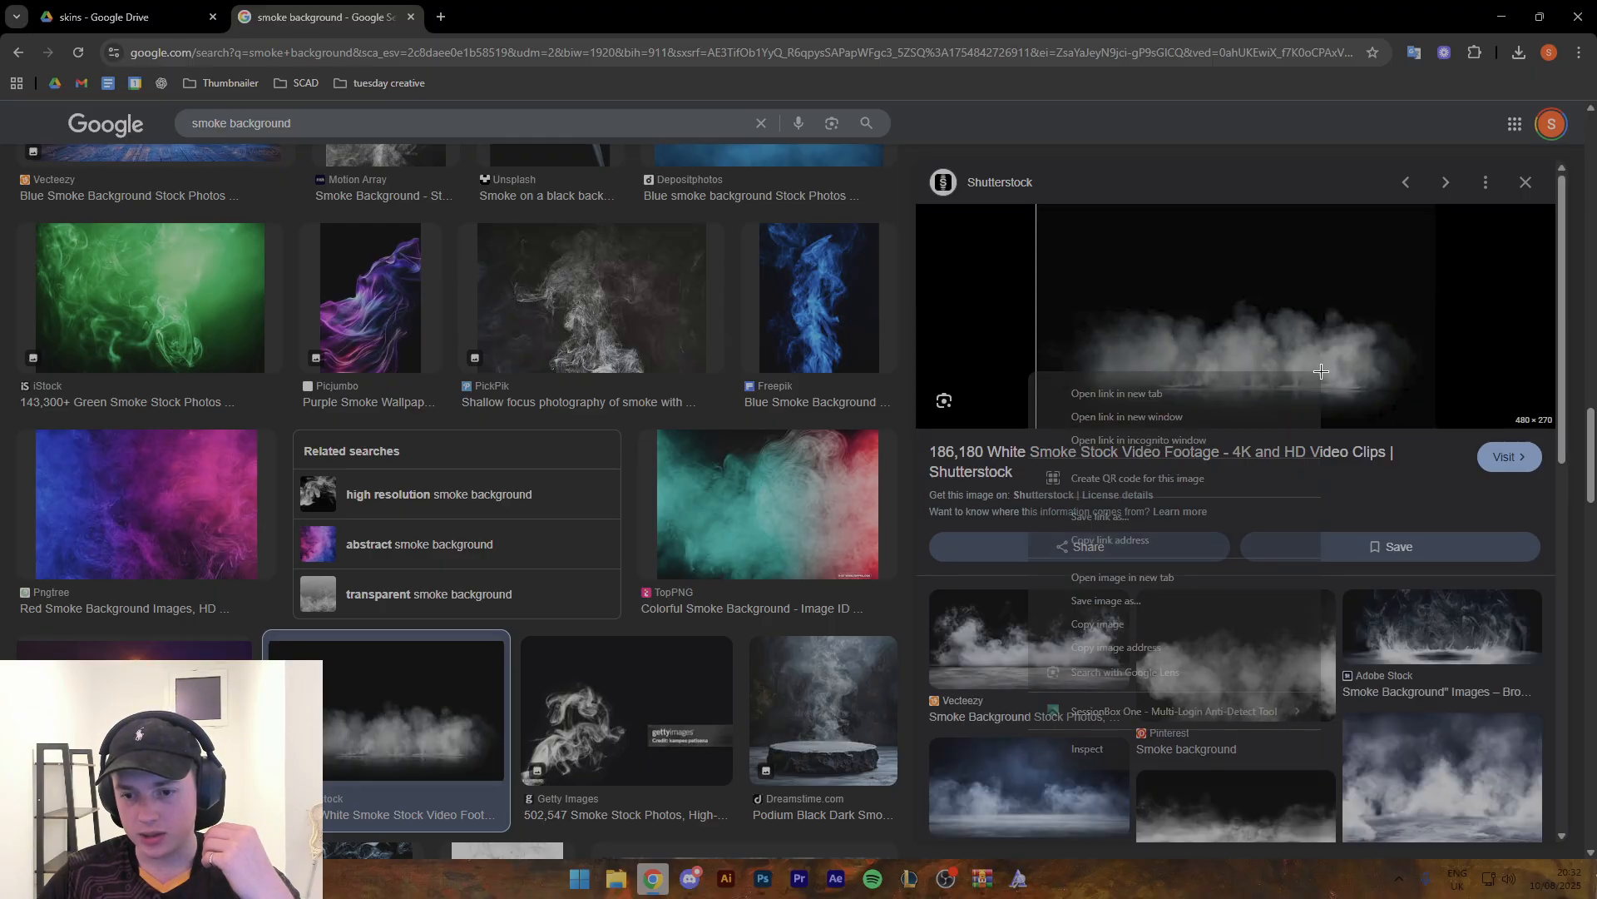
{"action": "left_click", "coordinate": [1223, 786]}
{"action": "right_click", "coordinate": [1307, 339]}
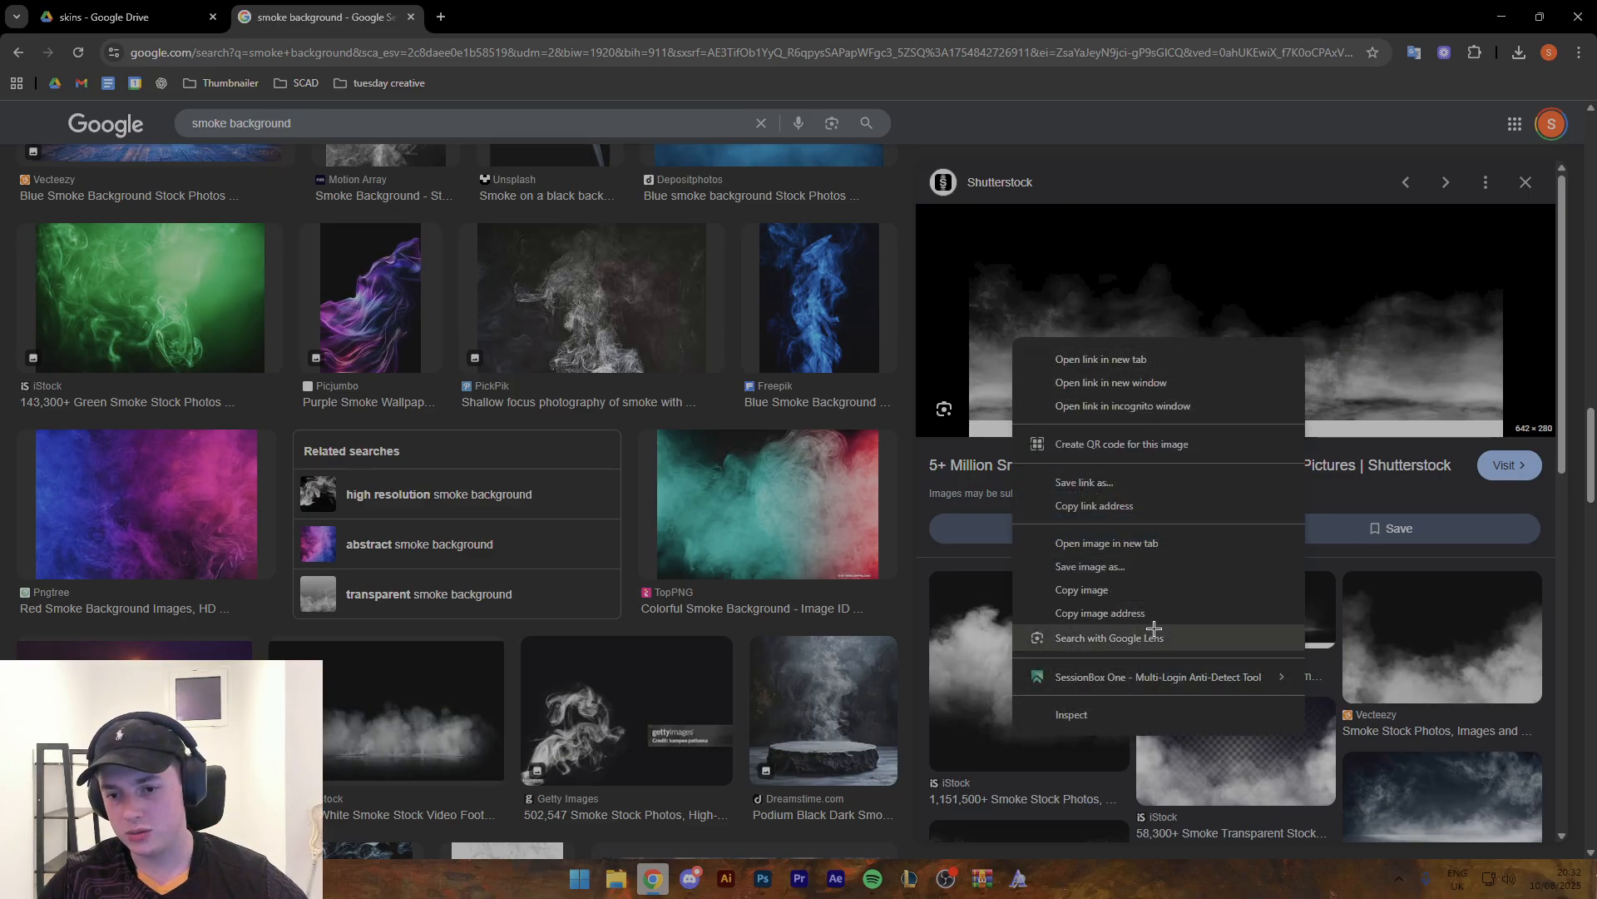
{"action": "left_click", "coordinate": [1115, 592]}
- Browse the related smoke images and copy the wide 612 x 229 iStock smoke cloud on black
{"action": "left_click", "coordinate": [1072, 653]}
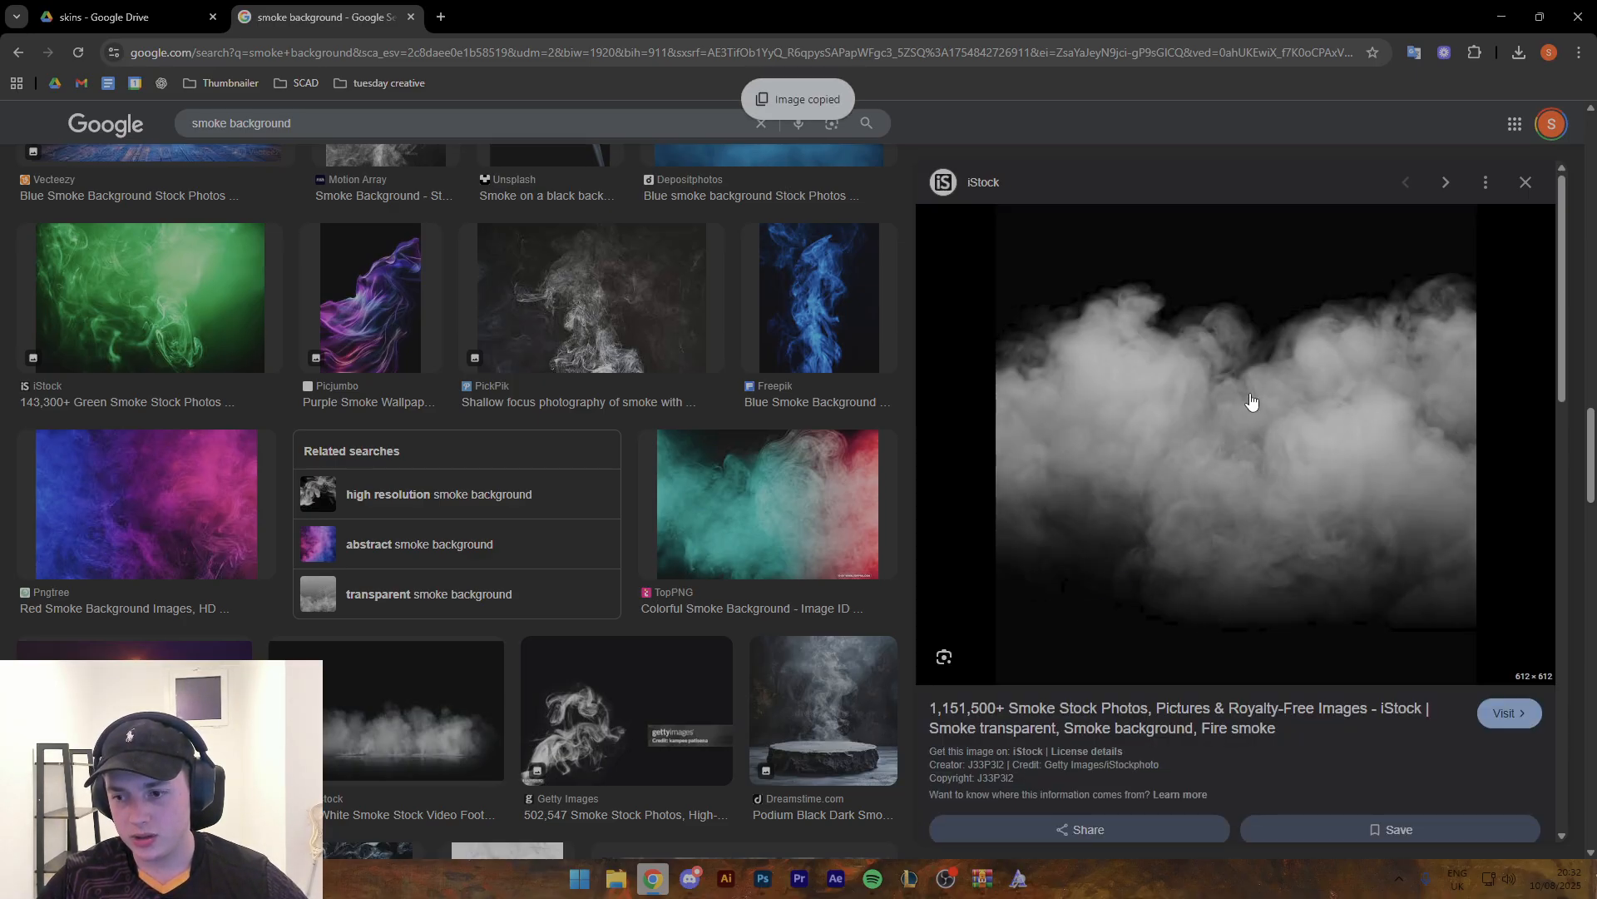
{"action": "scroll", "coordinate": [1218, 435], "scroll_direction": "down", "scroll_amount": 5}
{"action": "scroll", "coordinate": [1211, 496], "scroll_direction": "down", "scroll_amount": 10}
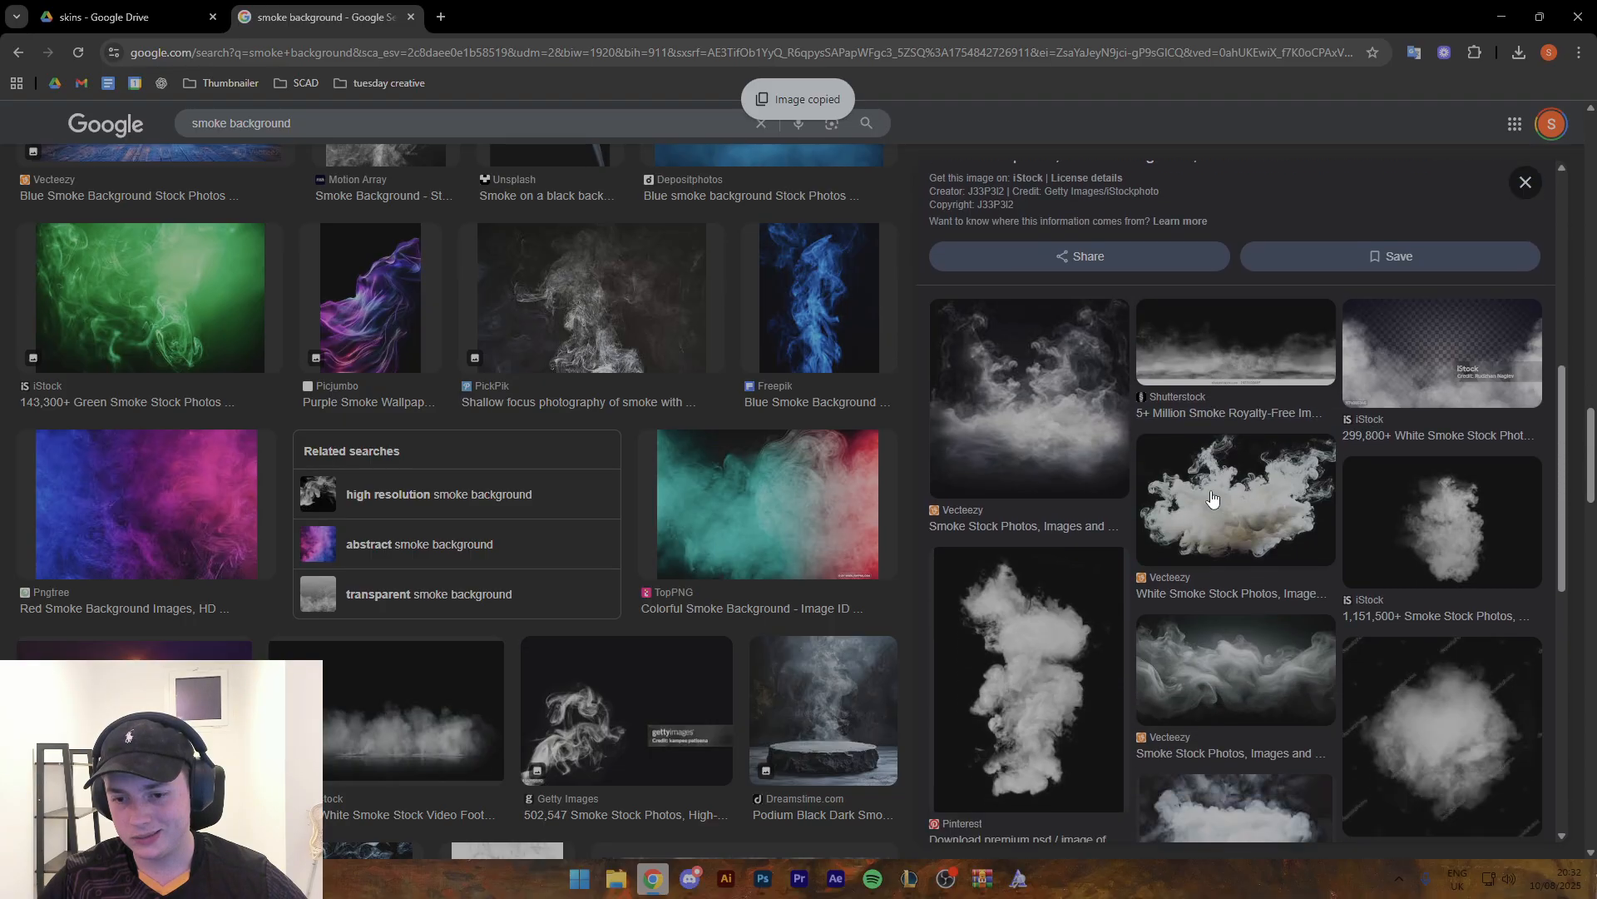
{"action": "left_click", "coordinate": [993, 582]}
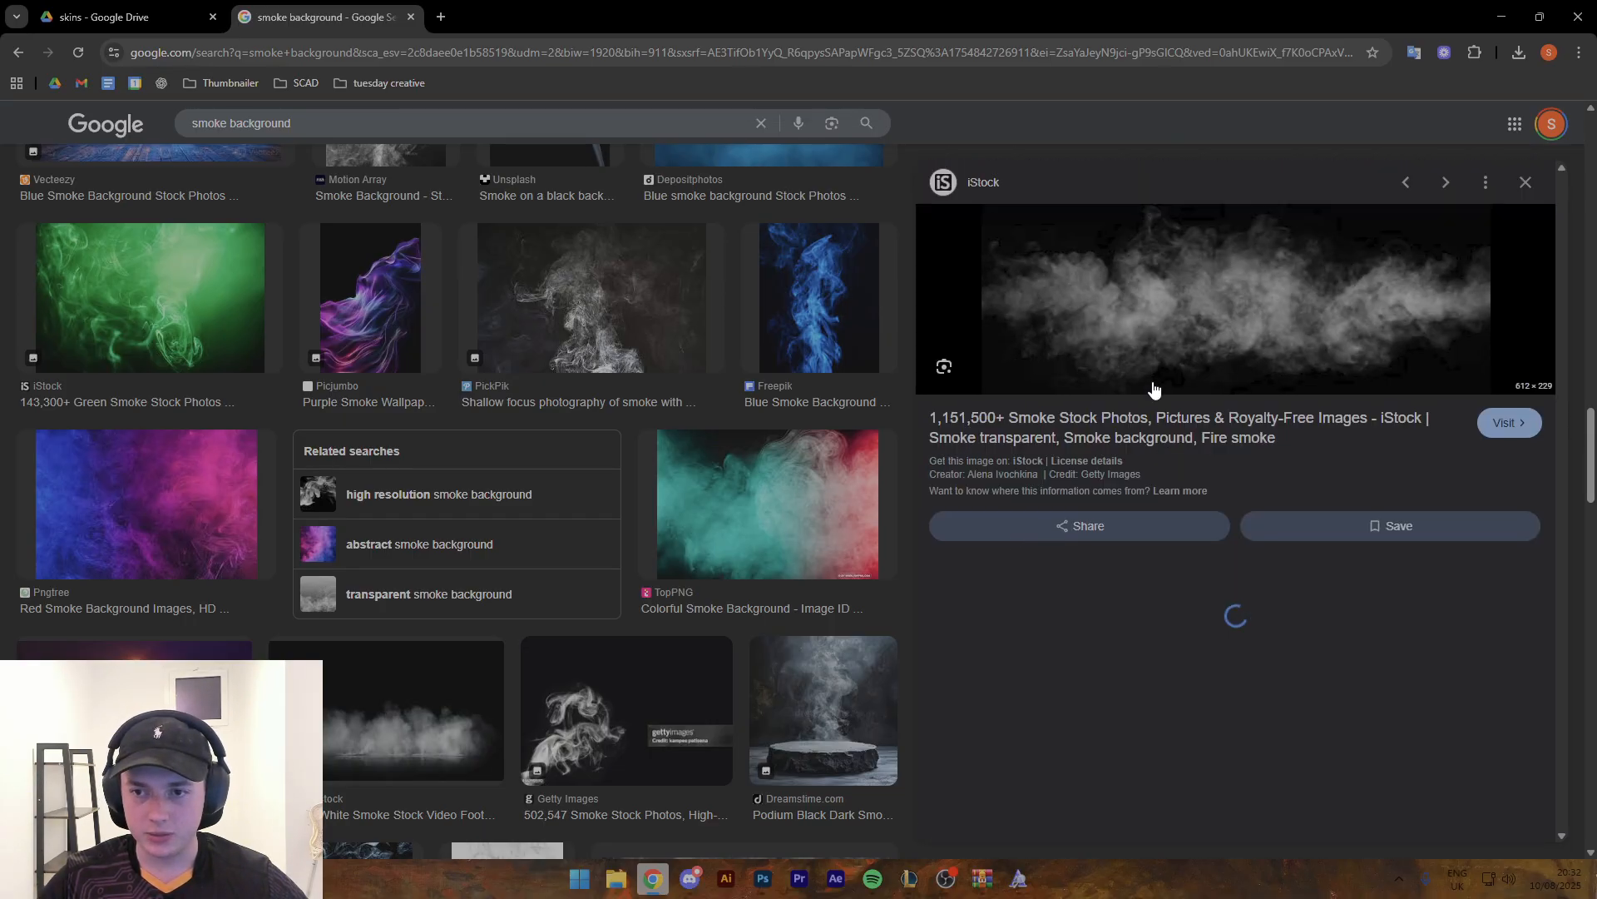
{"action": "right_click", "coordinate": [1166, 339]}
{"action": "left_click", "coordinate": [1215, 604]}
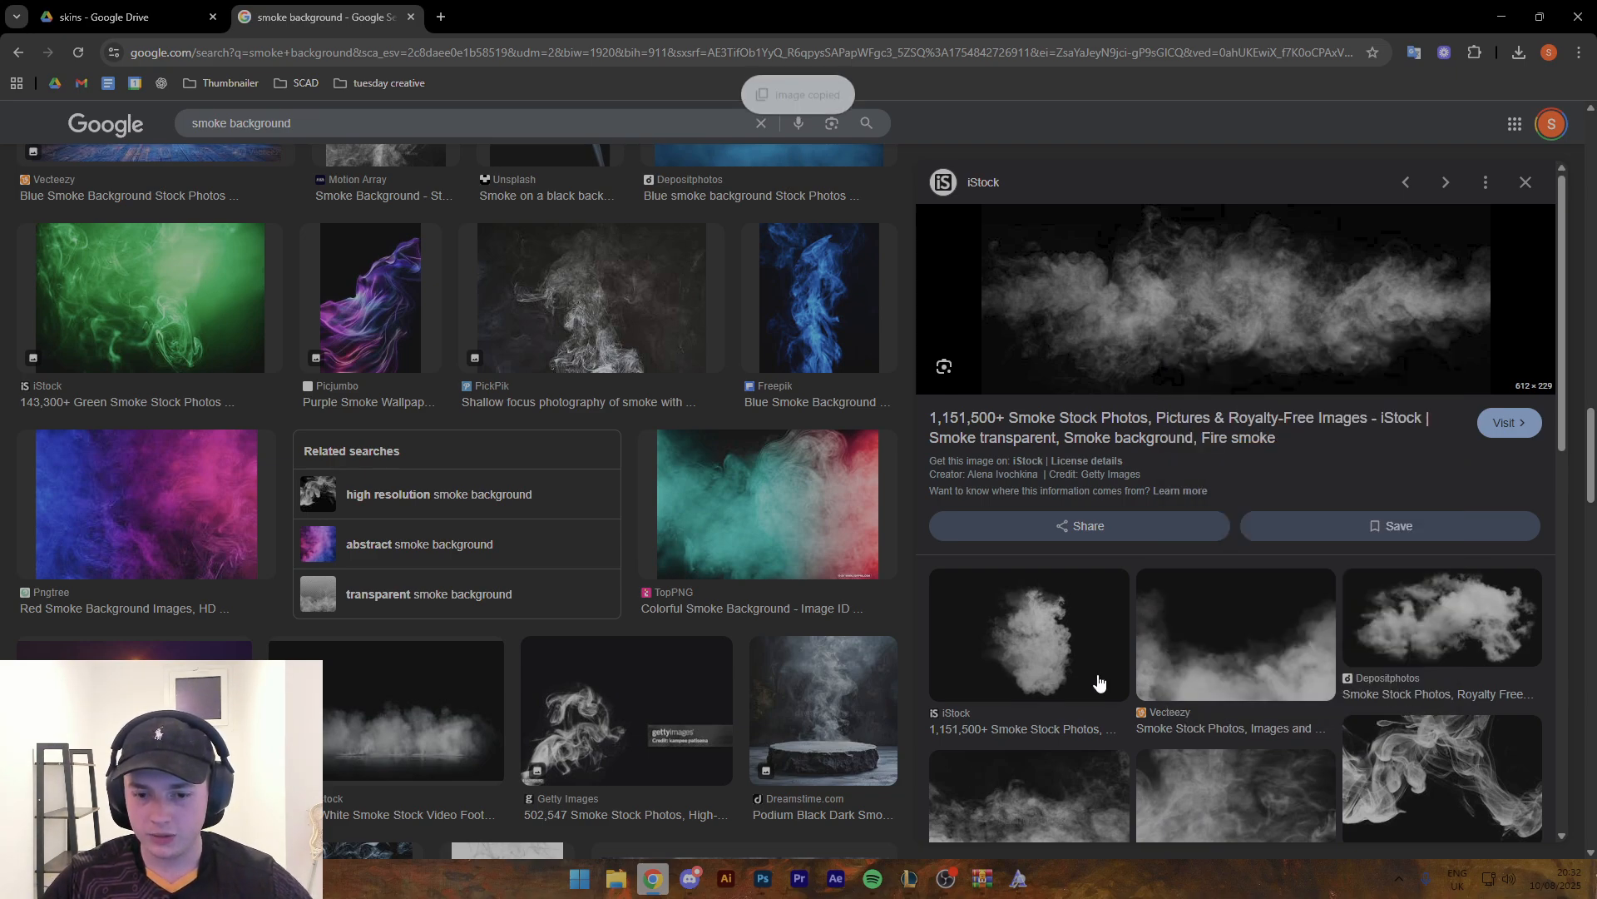
- Switch to Photoshop, paste the smoke image beneath the Hela render and enlarge it to about 2118 x 793 px across the canvas bottom
{"action": "left_click", "coordinate": [778, 882]}
{"action": "key", "text": "ctrl+v"}
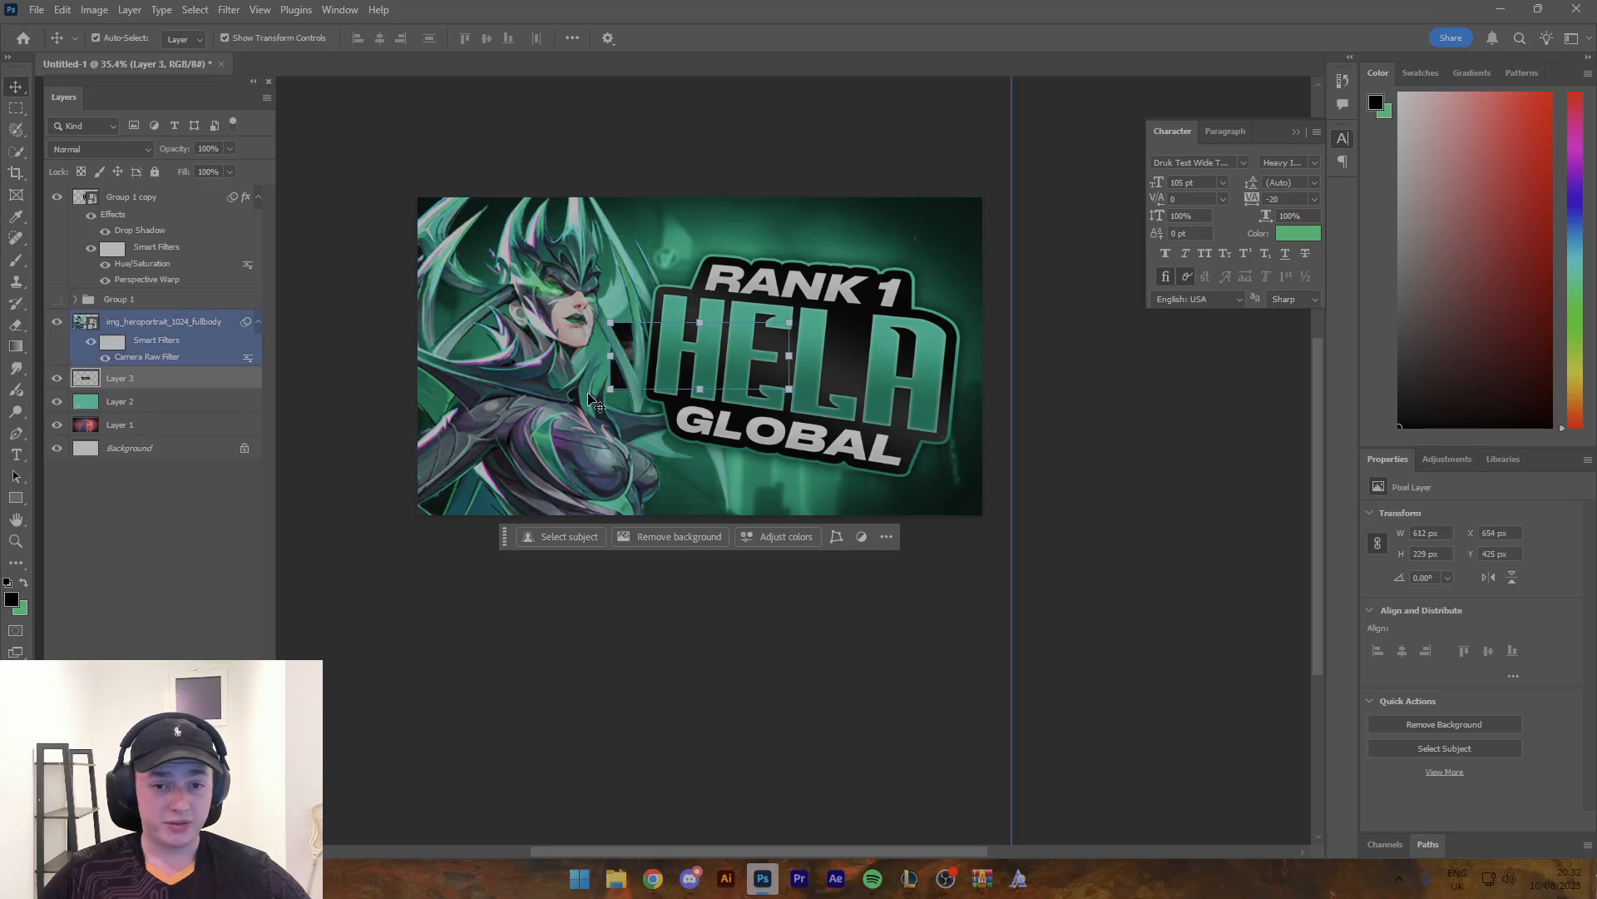
{"action": "left_click_drag", "start_coordinate": [789, 356], "coordinate": [1051, 470]}
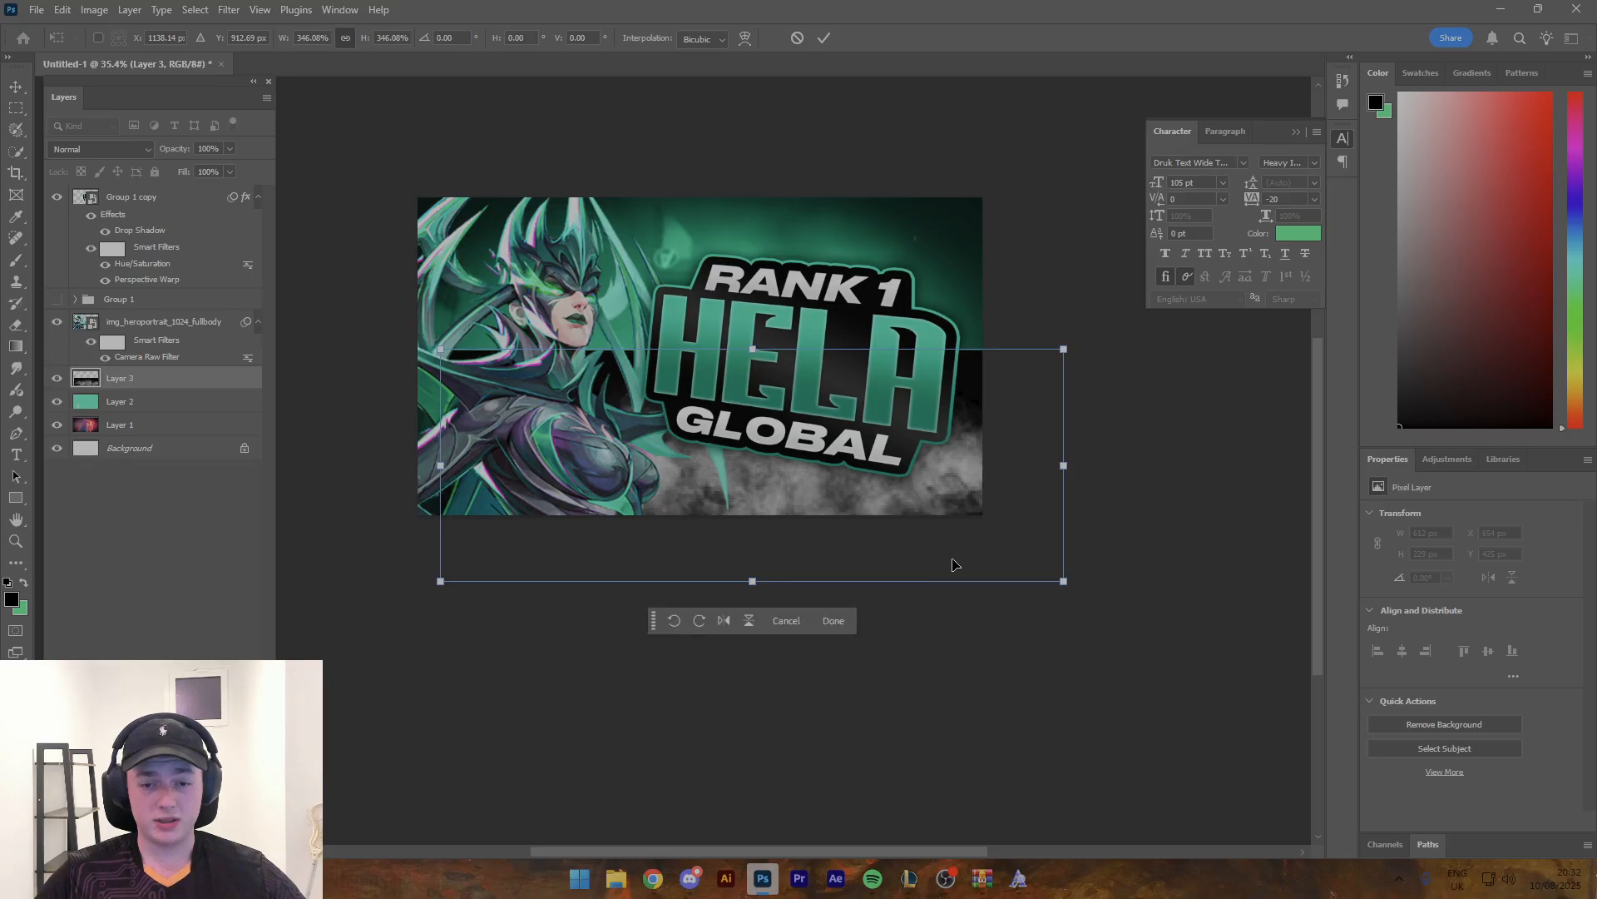
{"action": "left_click", "coordinate": [833, 621]}
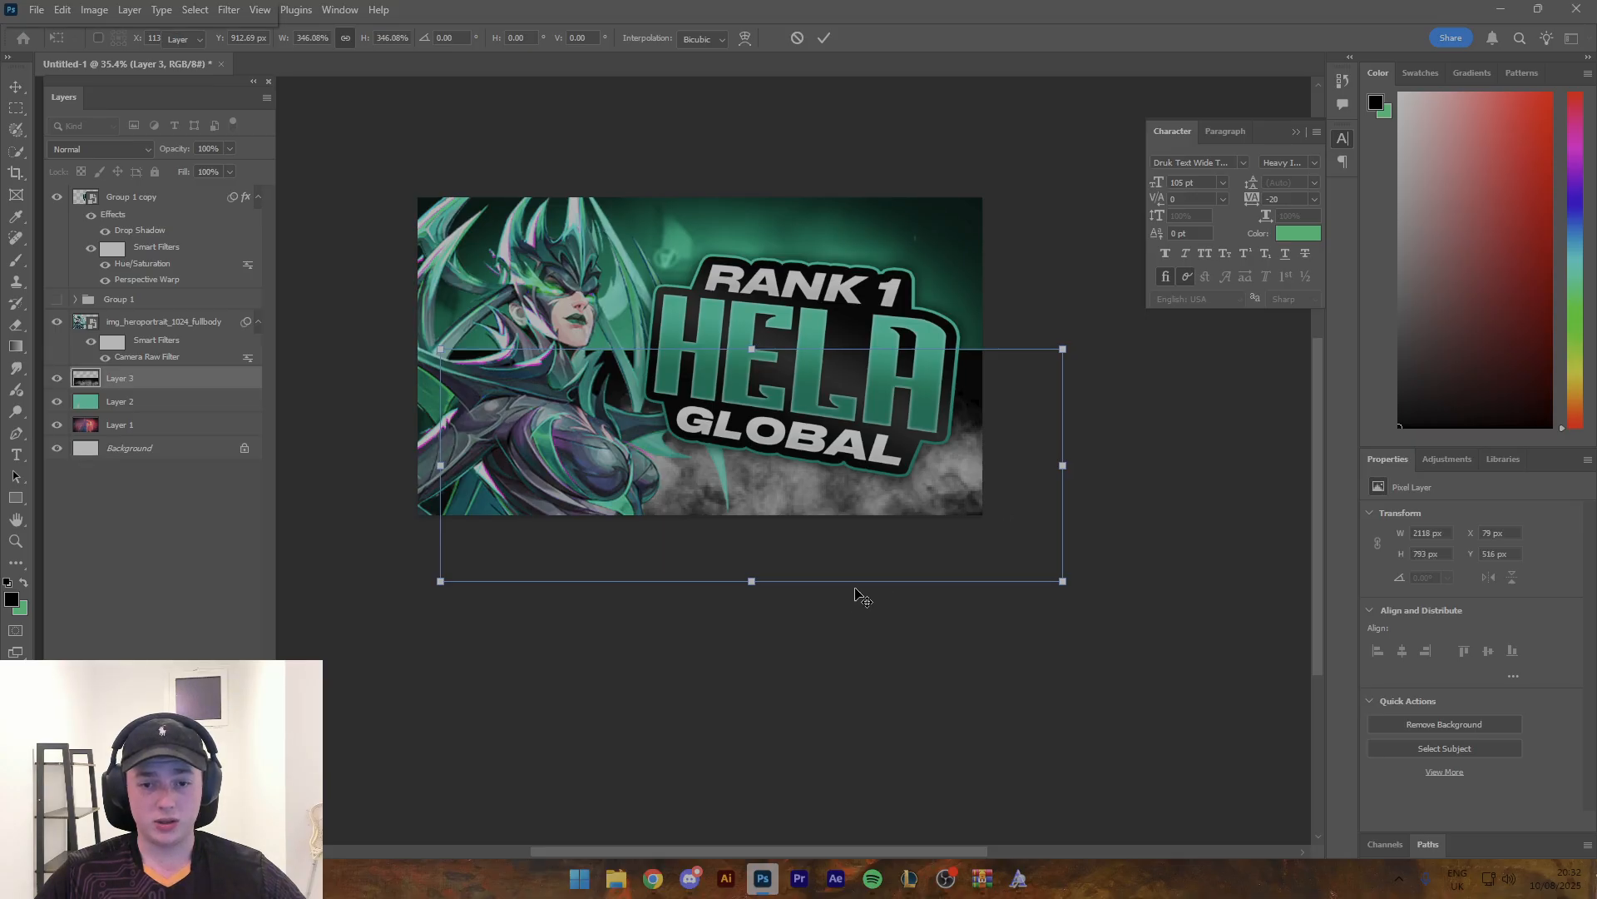
{"action": "left_click", "coordinate": [117, 149]}
{"action": "left_click", "coordinate": [117, 151]}
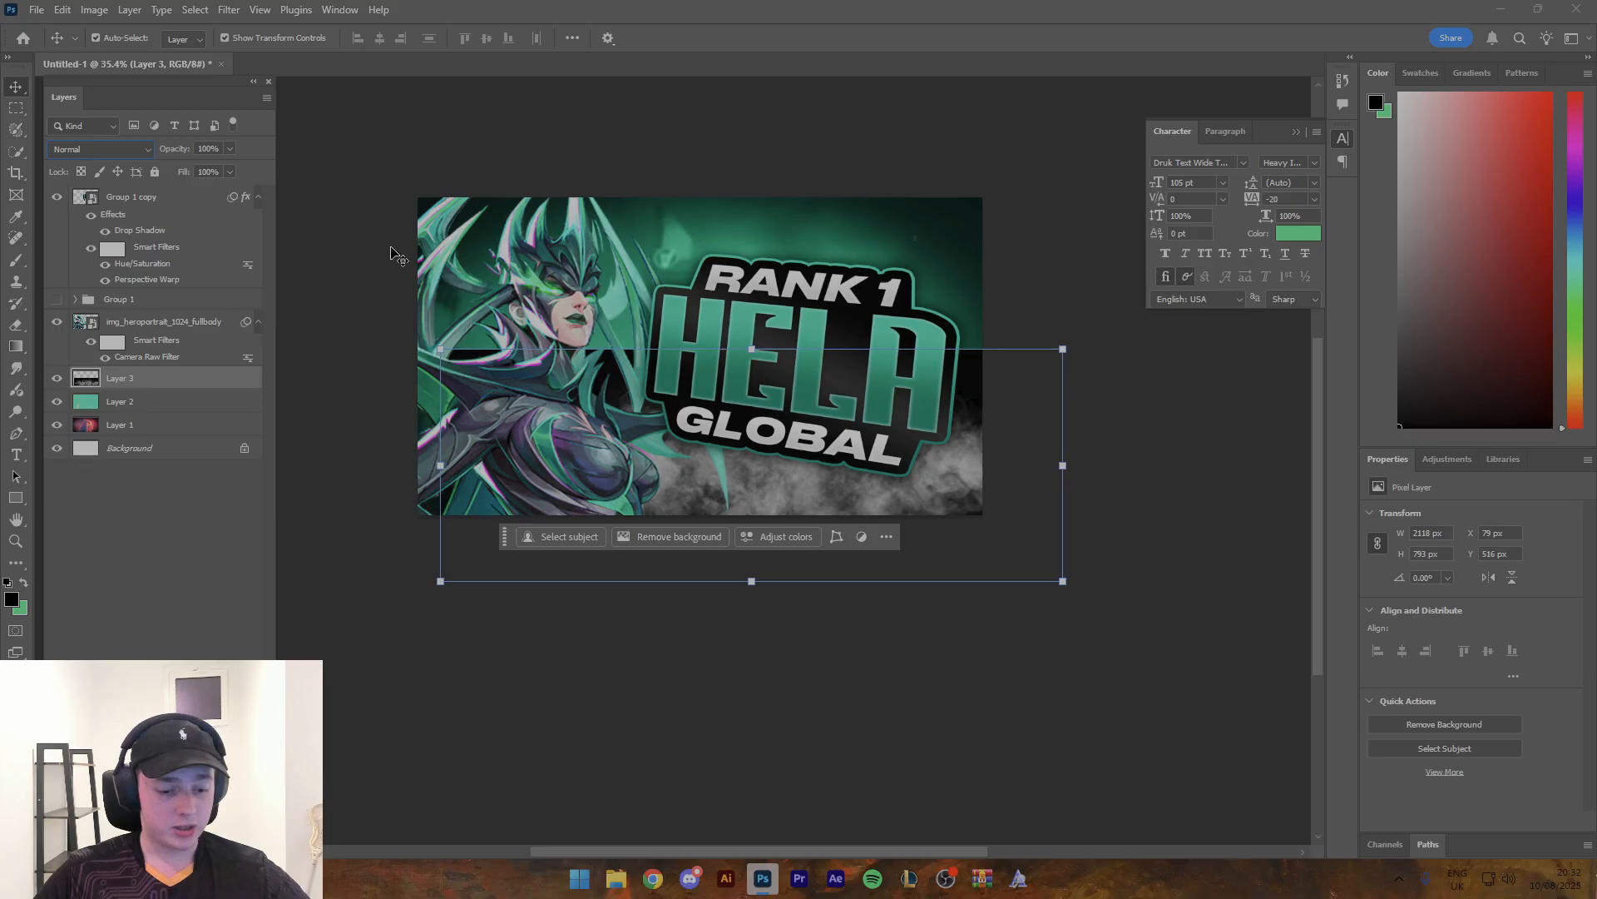
- Colorize the smoke layer green with Hue/Saturation, using hue 141, saturation 41 and lightness -20
{"action": "key", "text": "ctrl+u"}
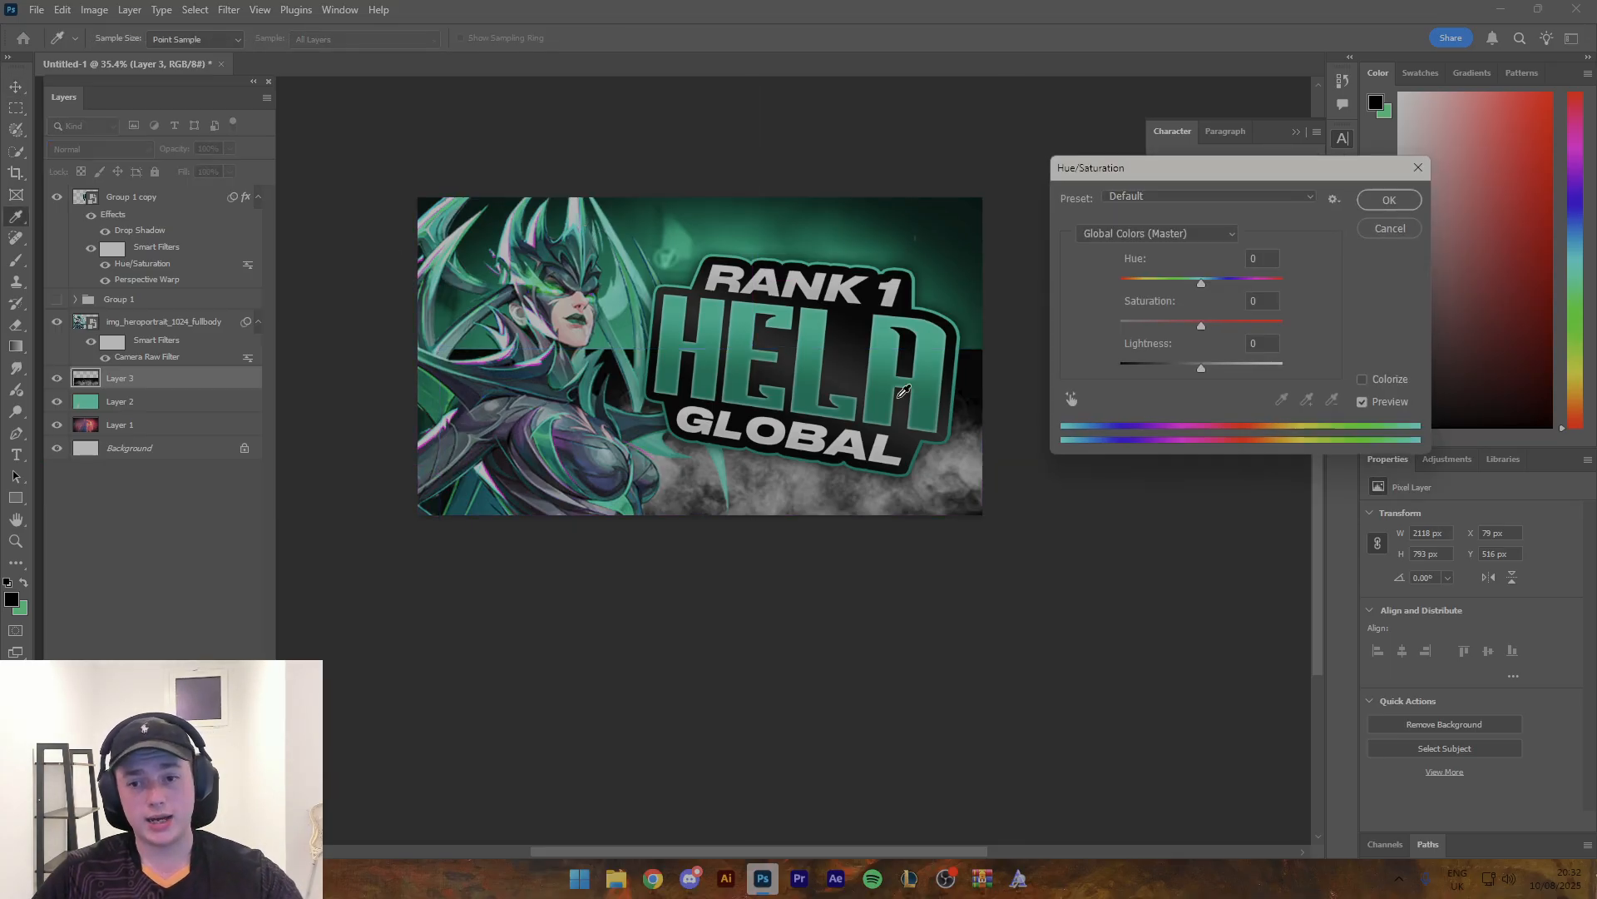
{"action": "left_click", "coordinate": [1364, 379]}
{"action": "left_click_drag", "start_coordinate": [1124, 278], "coordinate": [1182, 284]}
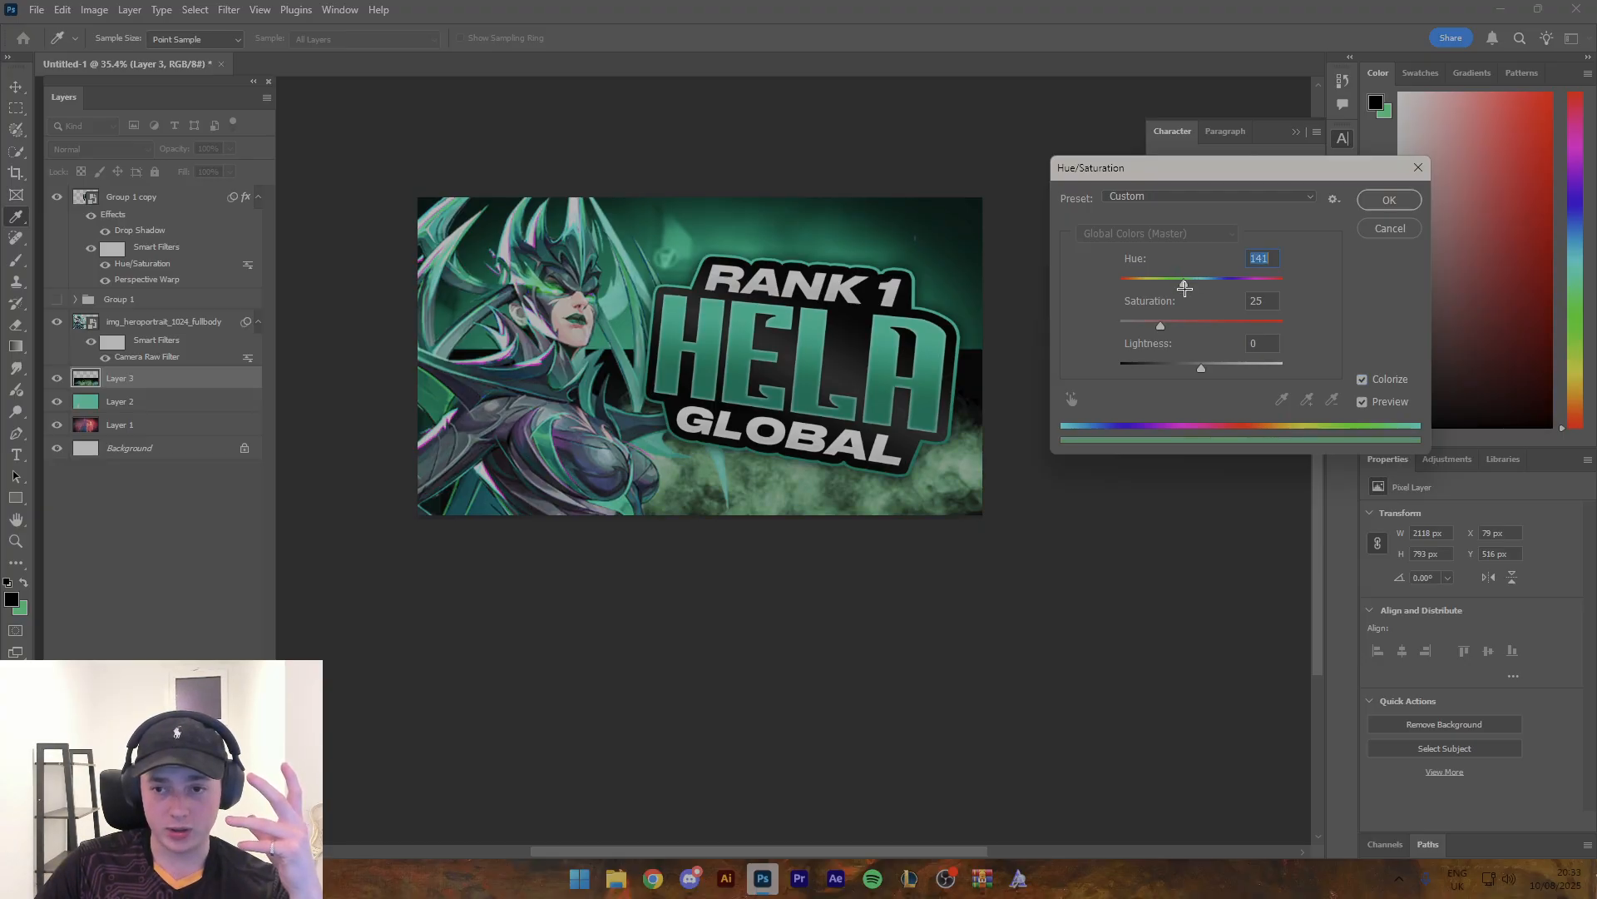
{"action": "left_click_drag", "start_coordinate": [1201, 367], "coordinate": [1187, 366]}
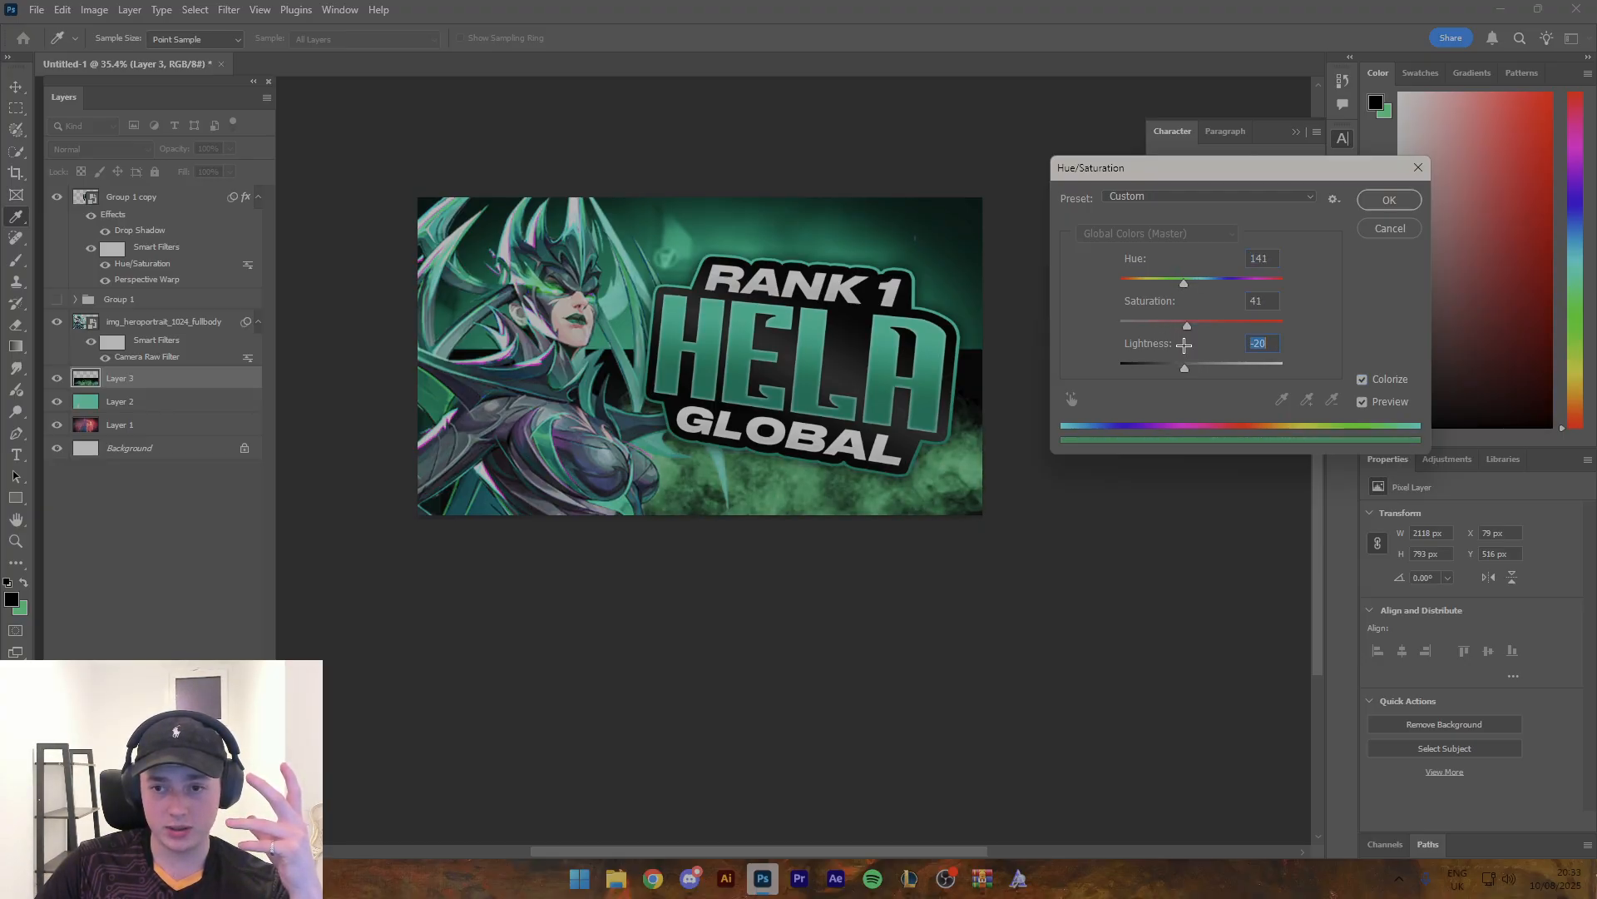
{"action": "left_click", "coordinate": [1389, 200]}
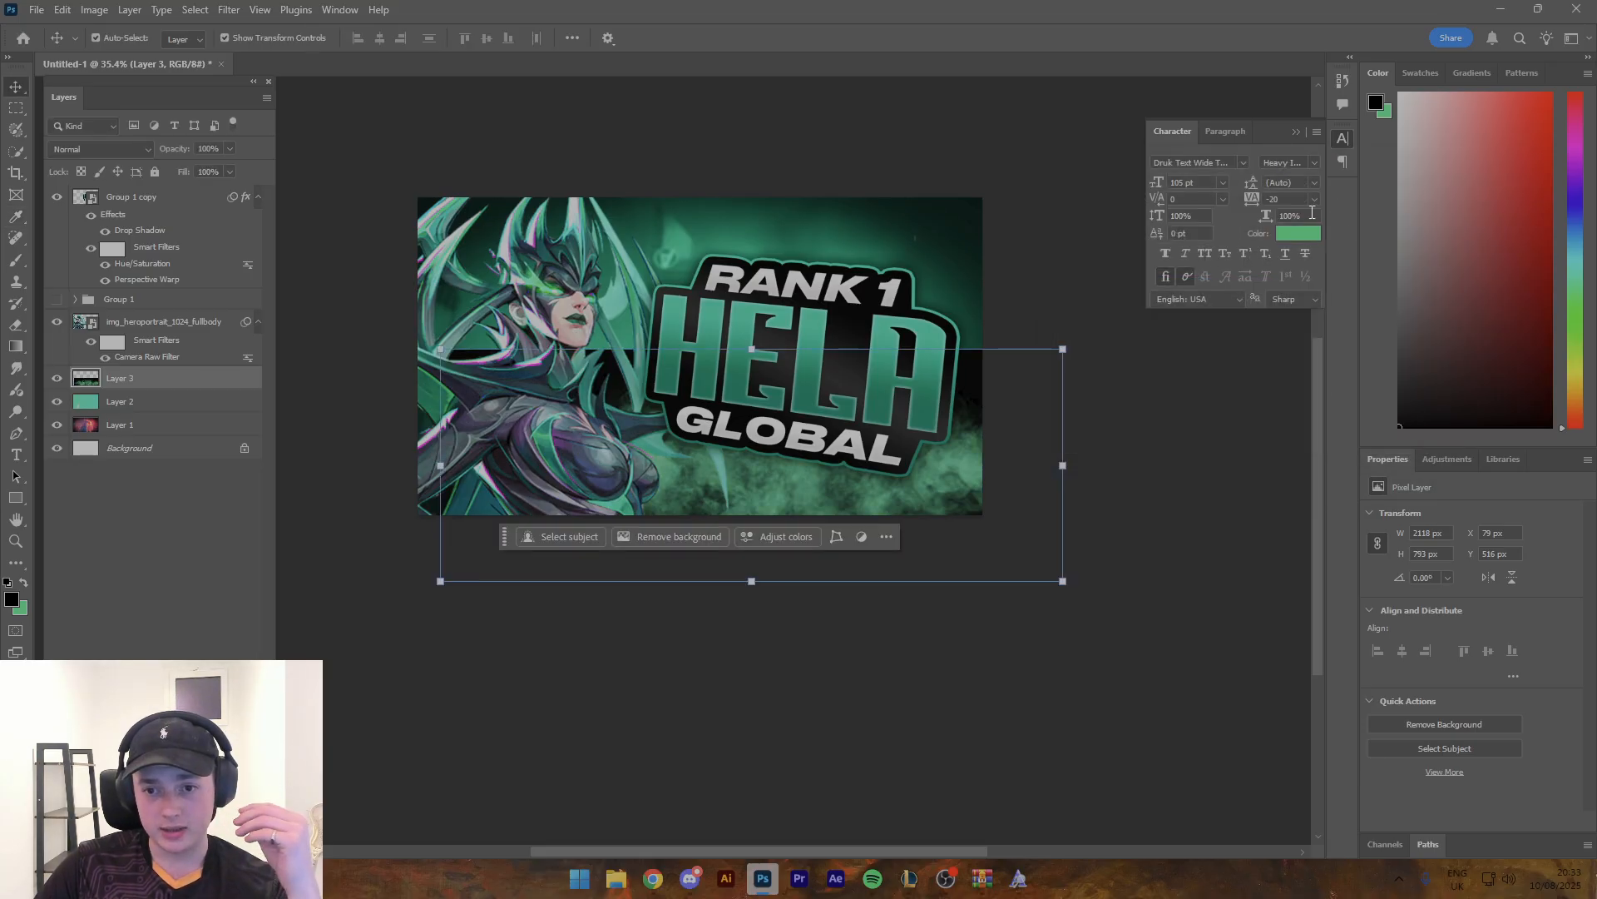
- Set the smoke layer's blend mode to Screen and reposition it along the canvas bottom at about X 0, Y 492 px
{"action": "left_click", "coordinate": [100, 149]}
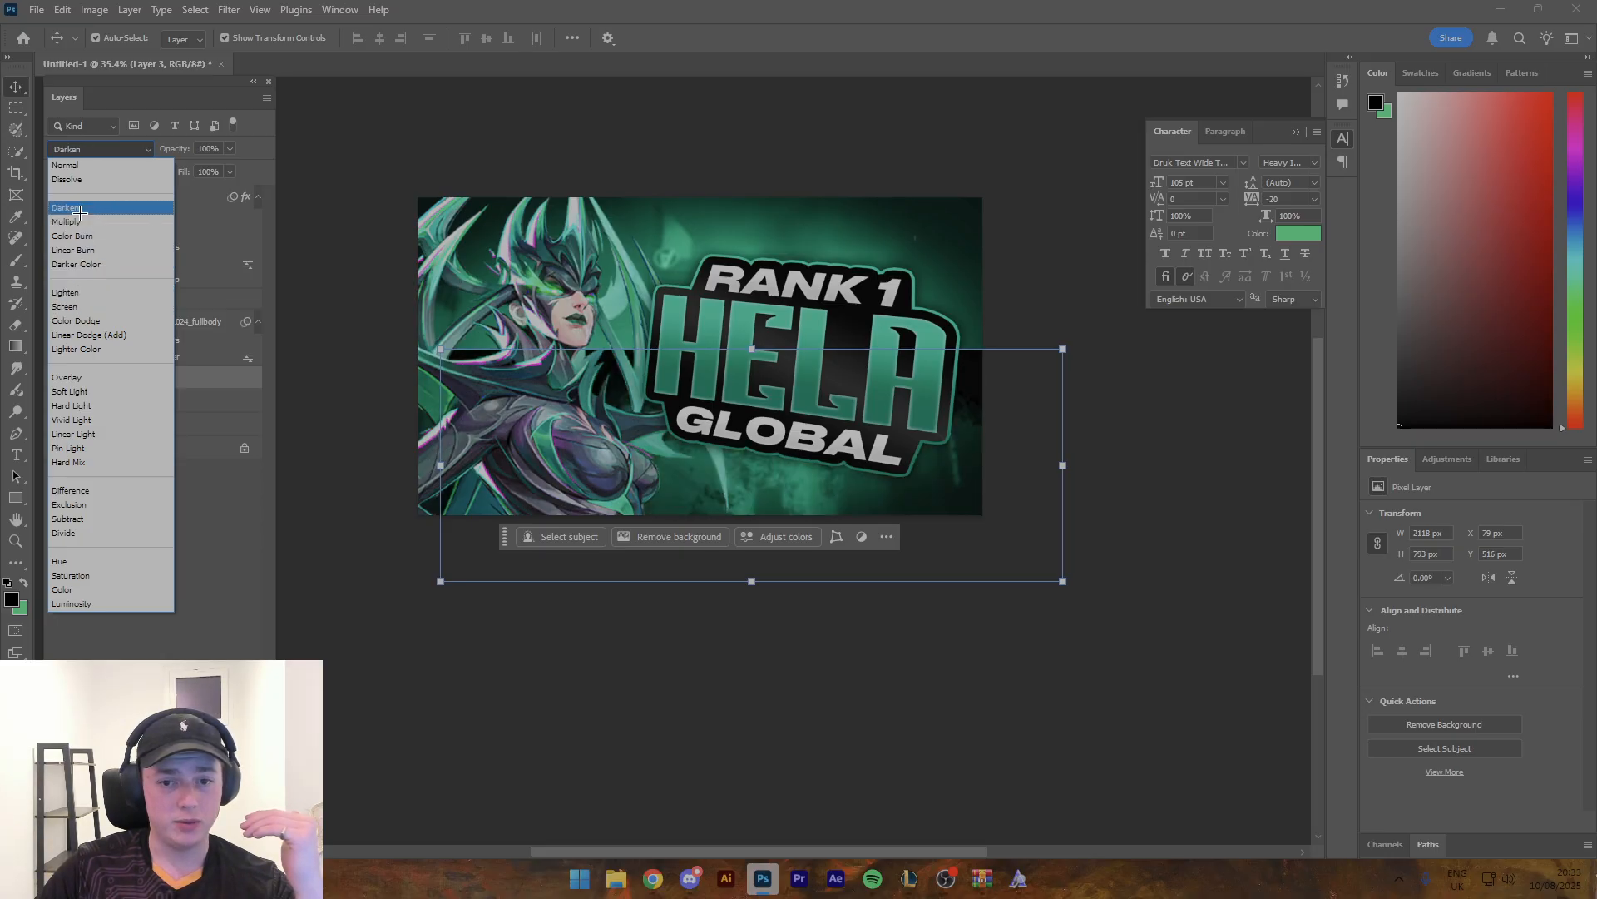
{"action": "left_click", "coordinate": [82, 306]}
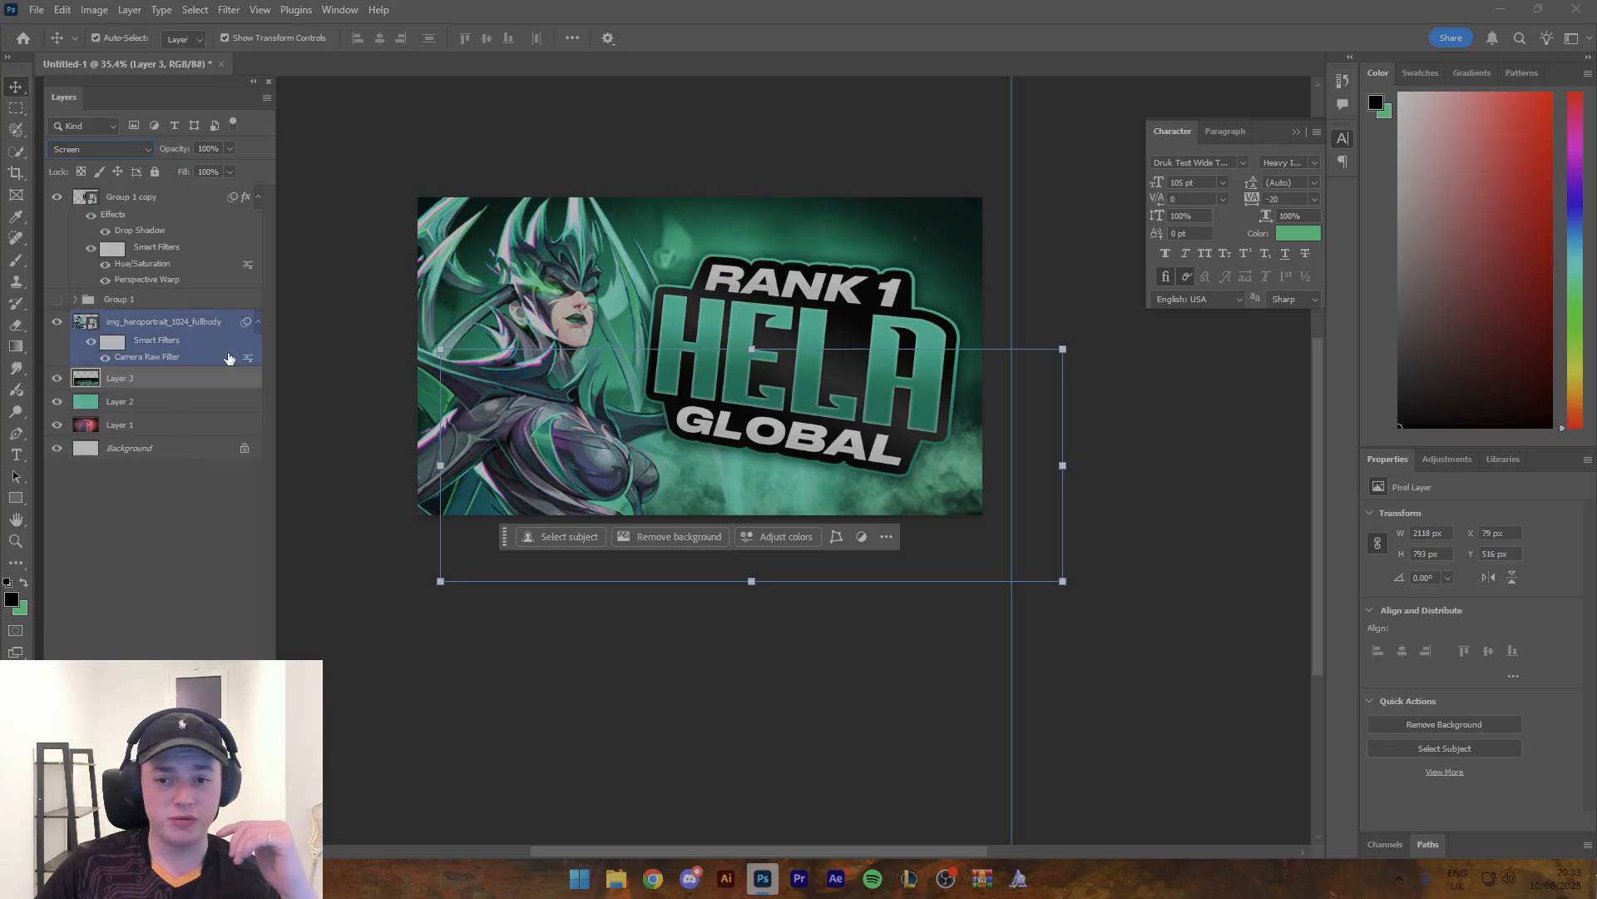
{"action": "left_click_drag", "start_coordinate": [730, 575], "coordinate": [826, 589]}
{"action": "left_click_drag", "start_coordinate": [772, 497], "coordinate": [706, 413]}
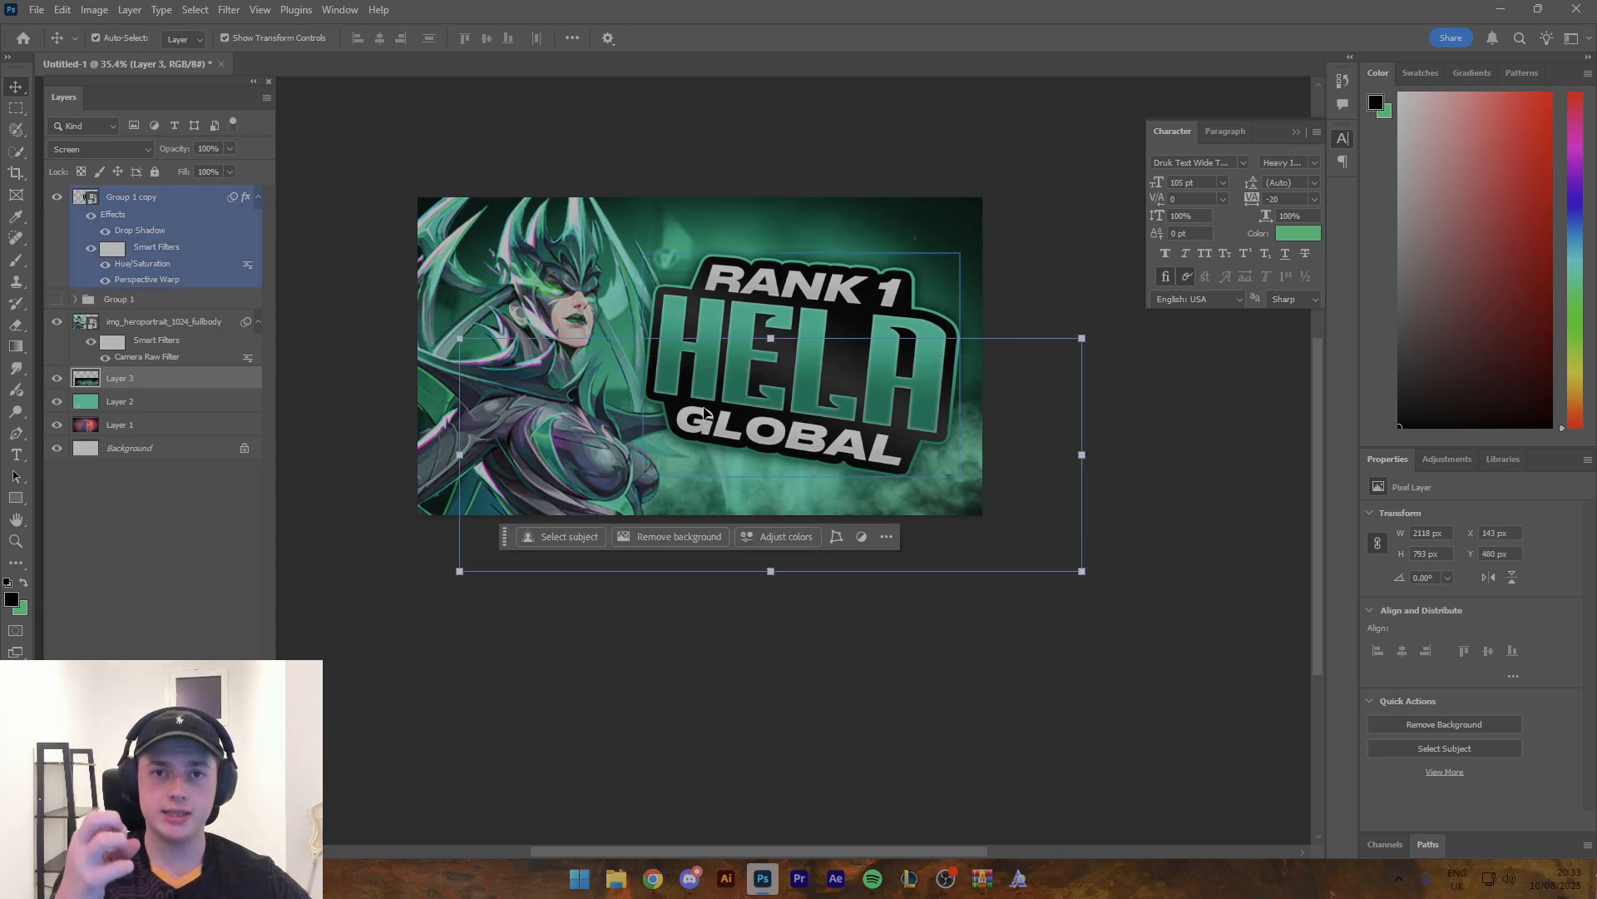
{"action": "key", "text": "ctrl+space"}
{"action": "left_click_drag", "start_coordinate": [751, 406], "coordinate": [686, 398]}
{"action": "mouse_move", "coordinate": [921, 469]}
{"action": "left_mouse_down"}
{"action": "mouse_move", "coordinate": [895, 467]}
{"action": "mouse_move", "coordinate": [892, 390]}
{"action": "mouse_move", "coordinate": [888, 469]}
{"action": "mouse_move", "coordinate": [936, 453]}
{"action": "left_mouse_up"}
{"action": "left_click", "coordinate": [1045, 462]}
{"action": "key", "text": "ctrl+space"}
{"action": "mouse_move", "coordinate": [670, 472]}
{"action": "left_mouse_down"}
{"action": "mouse_move", "coordinate": [714, 472]}
{"action": "mouse_move", "coordinate": [693, 470]}
{"action": "left_mouse_up"}
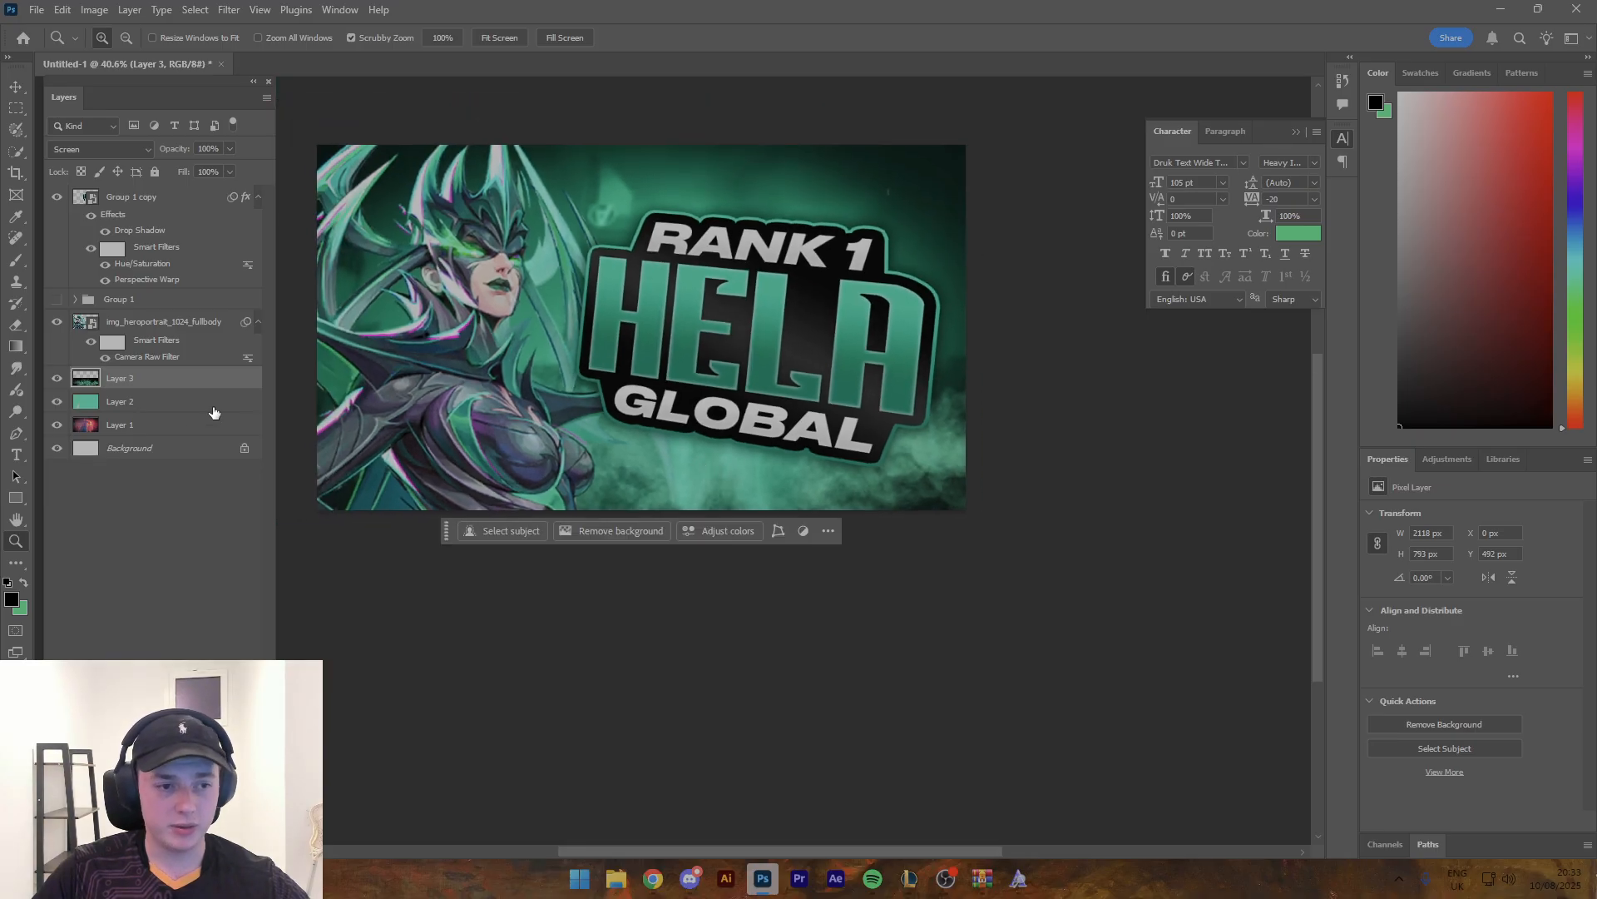
- Paint soft black shading along the canvas bottom on a new layer beneath the smoke with a 1300 px brush, and lower its opacity to 62%
{"action": "left_click", "coordinate": [211, 408]}
{"action": "key", "text": "b"}
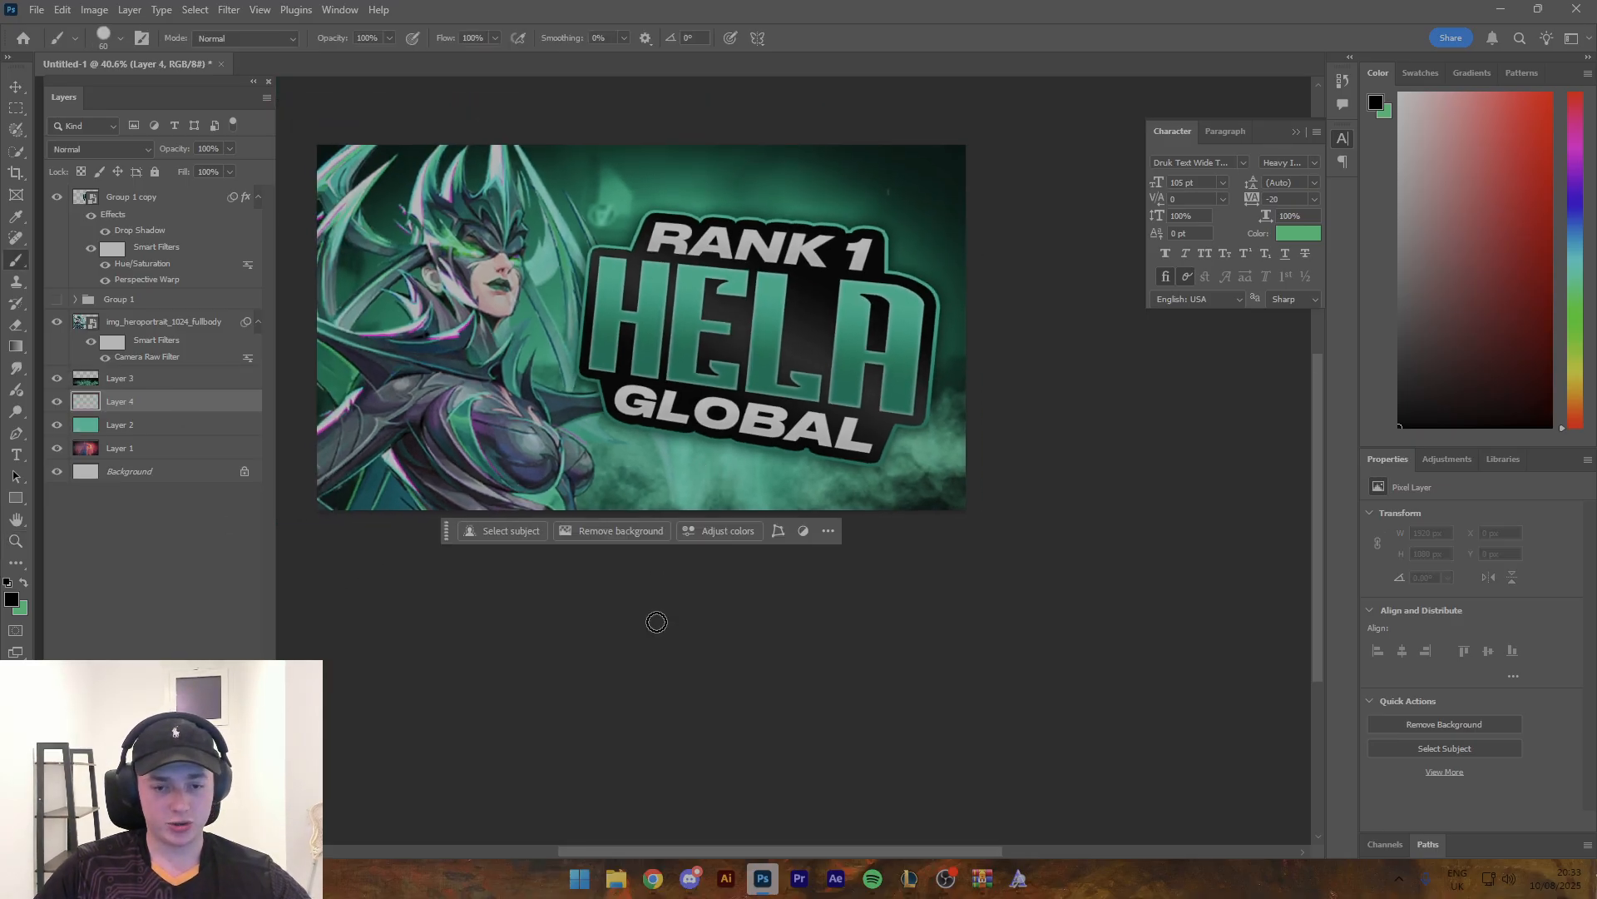
{"action": "key", "text": "bracketright"}
{"action": "right_click", "coordinate": [672, 583]}
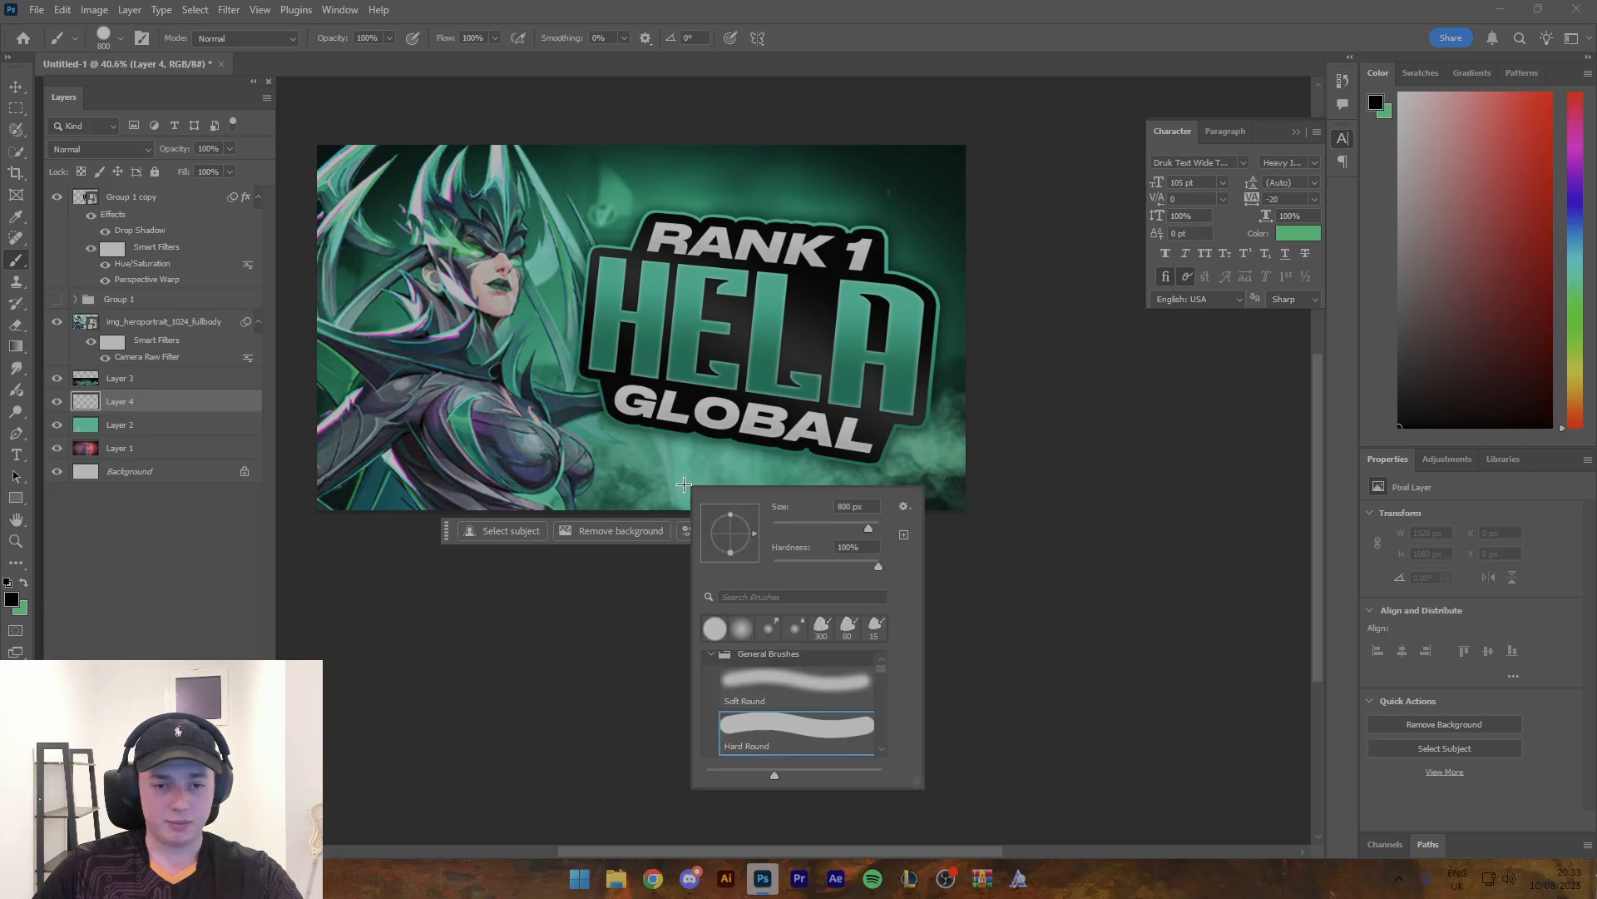
{"action": "left_click", "coordinate": [520, 582]}
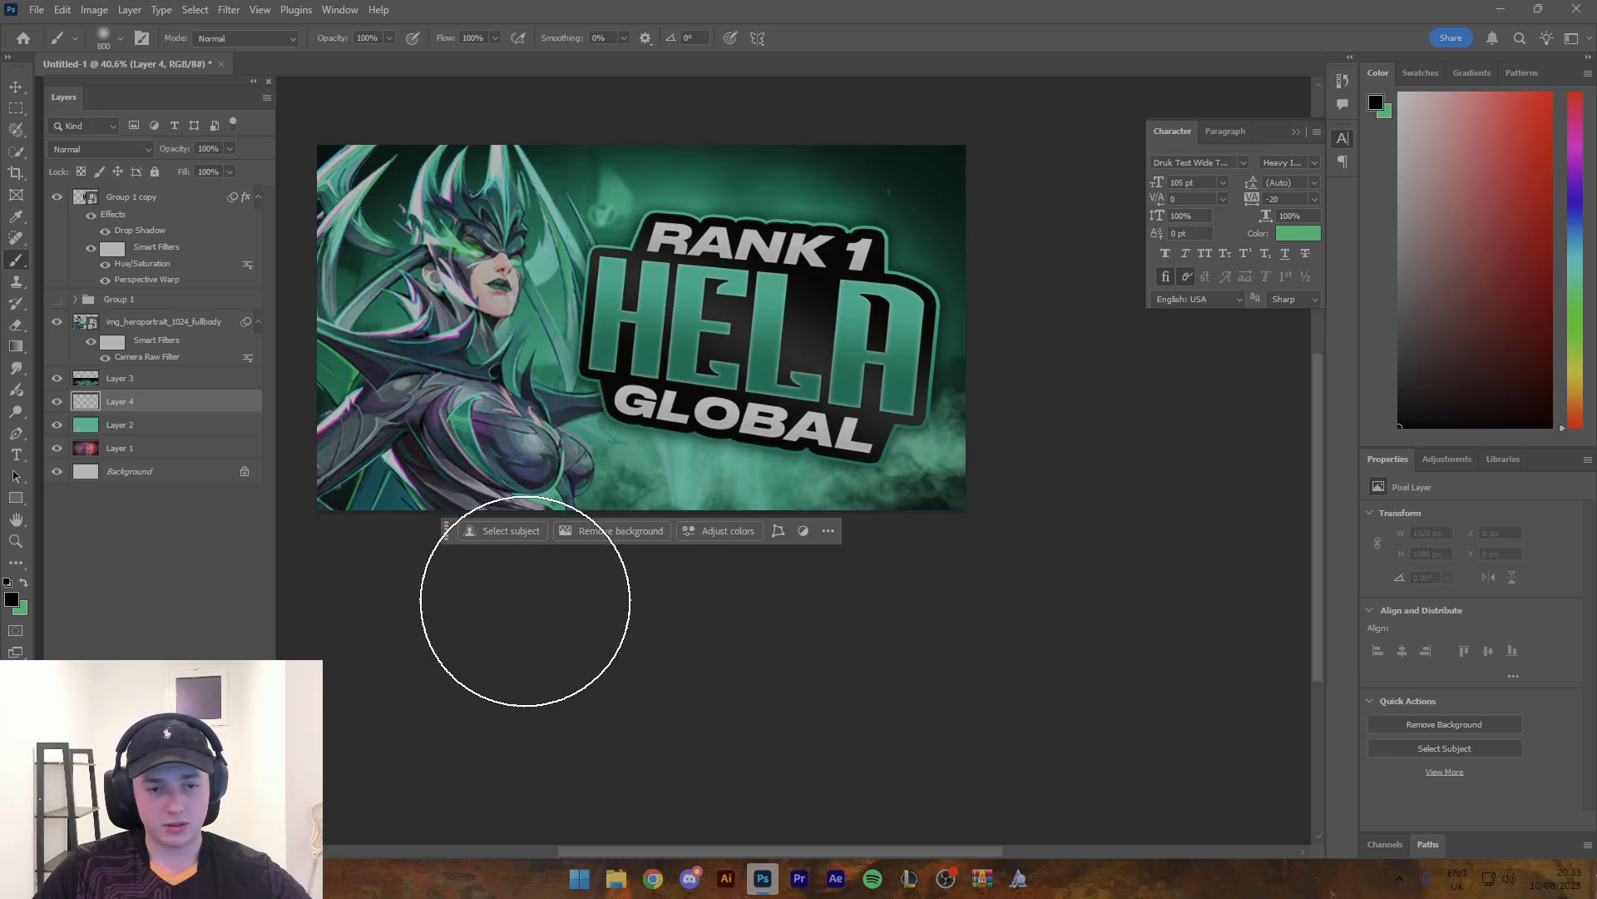
{"action": "key", "text": "bracketright"}
{"action": "key", "text": "bracketright"}
{"action": "key", "text": "bracketright"}
{"action": "key", "text": "bracketright"}
{"action": "key", "text": "bracketright"}
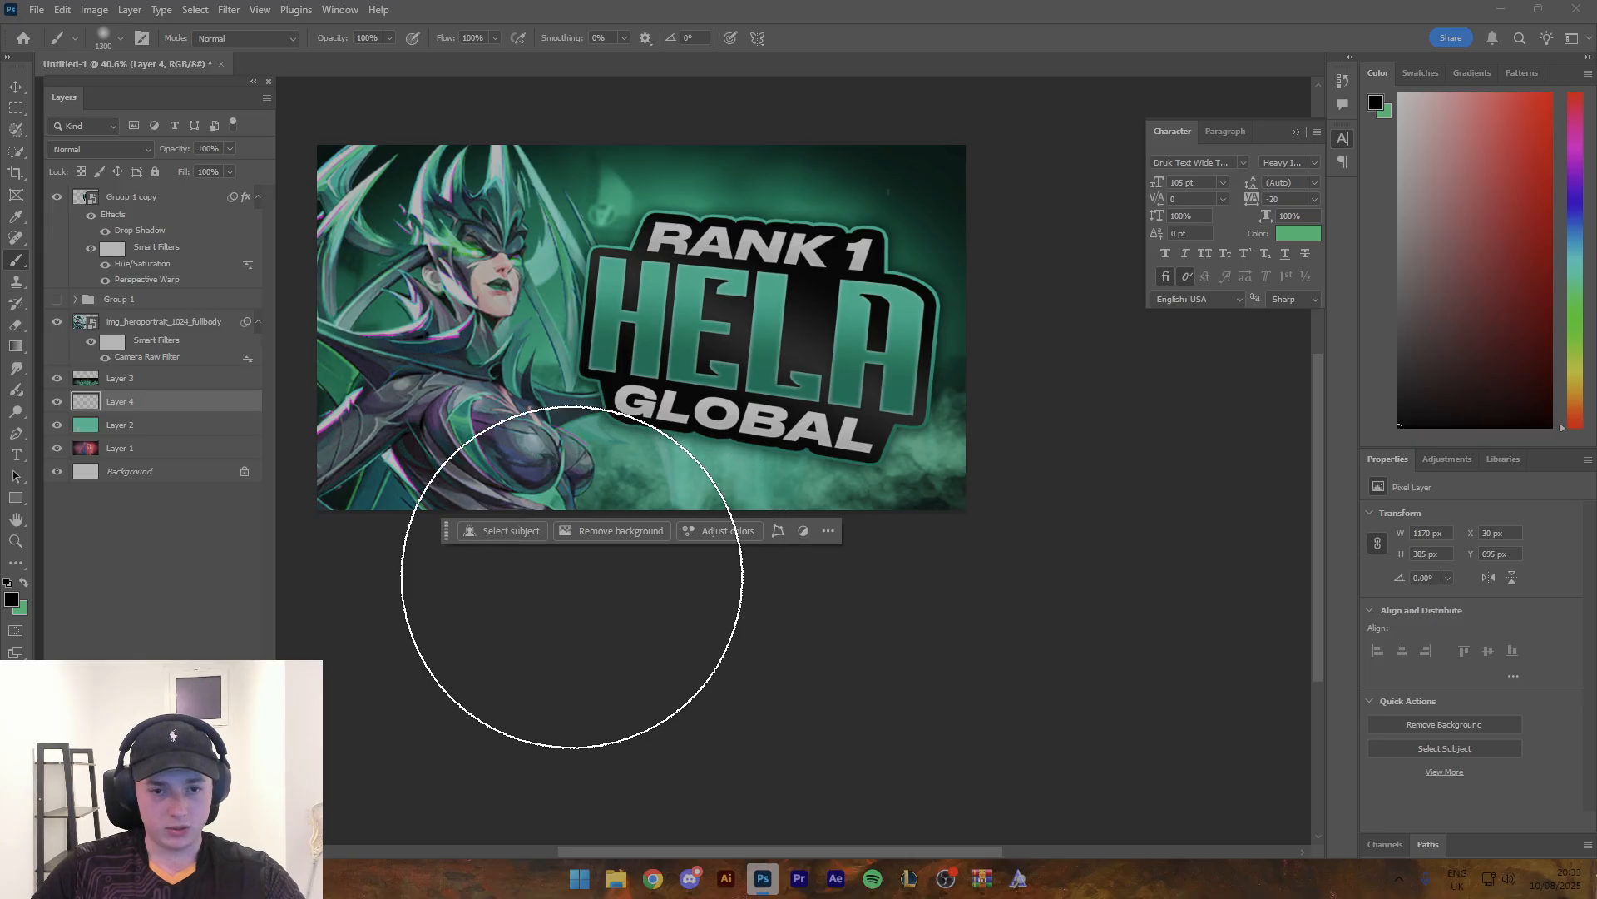
{"action": "left_click_drag", "start_coordinate": [623, 595], "coordinate": [934, 607]}
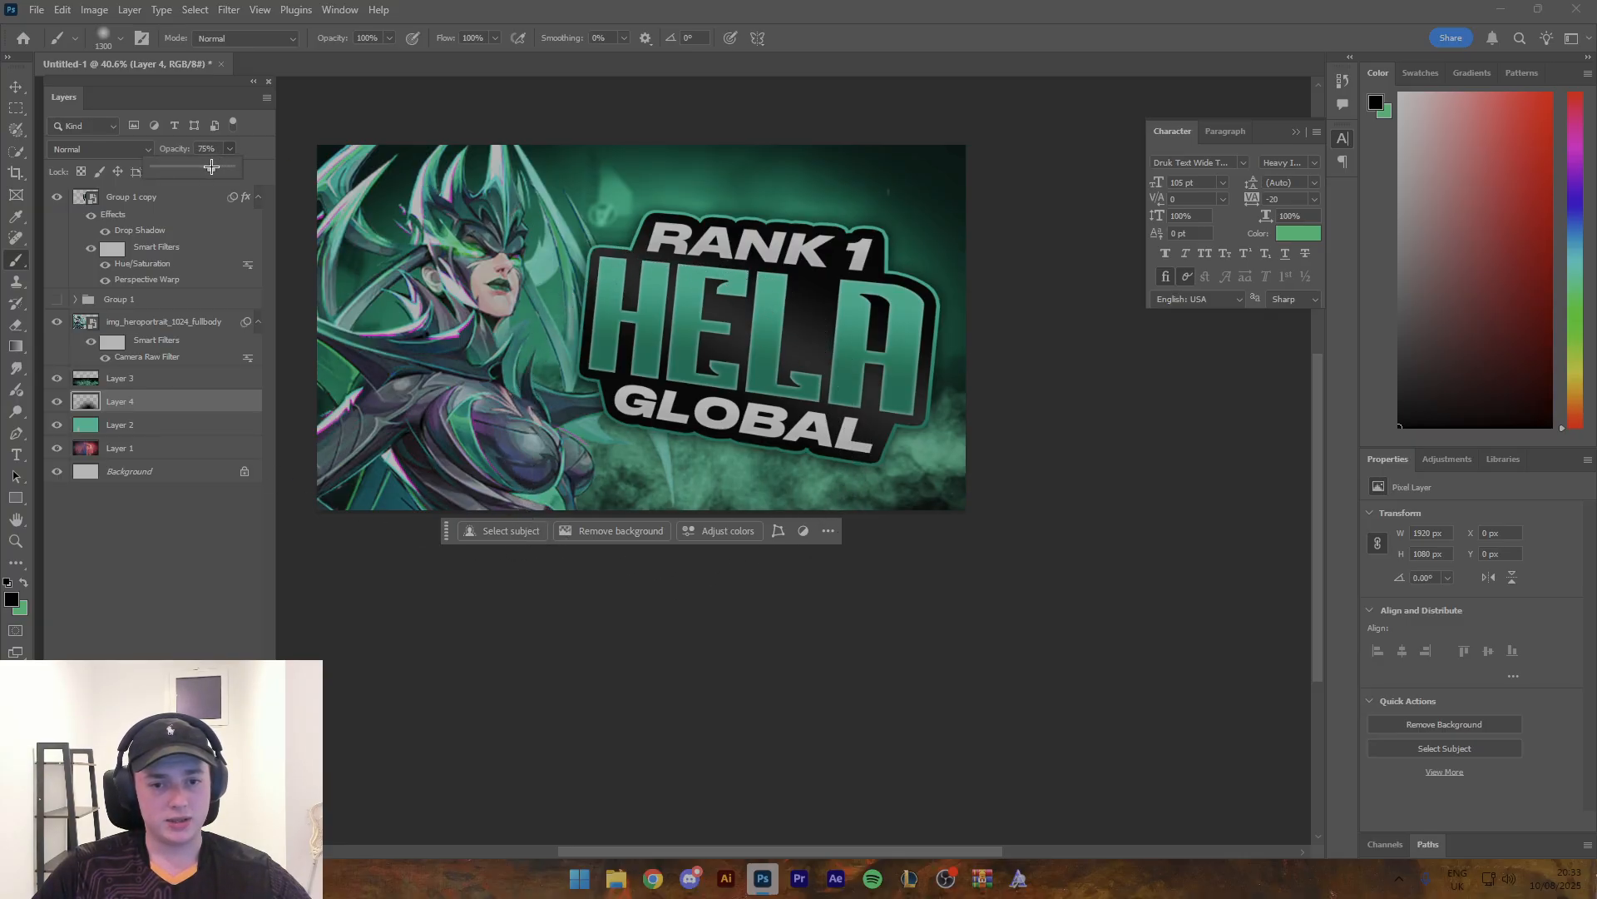
{"action": "left_click", "coordinate": [23, 89]}
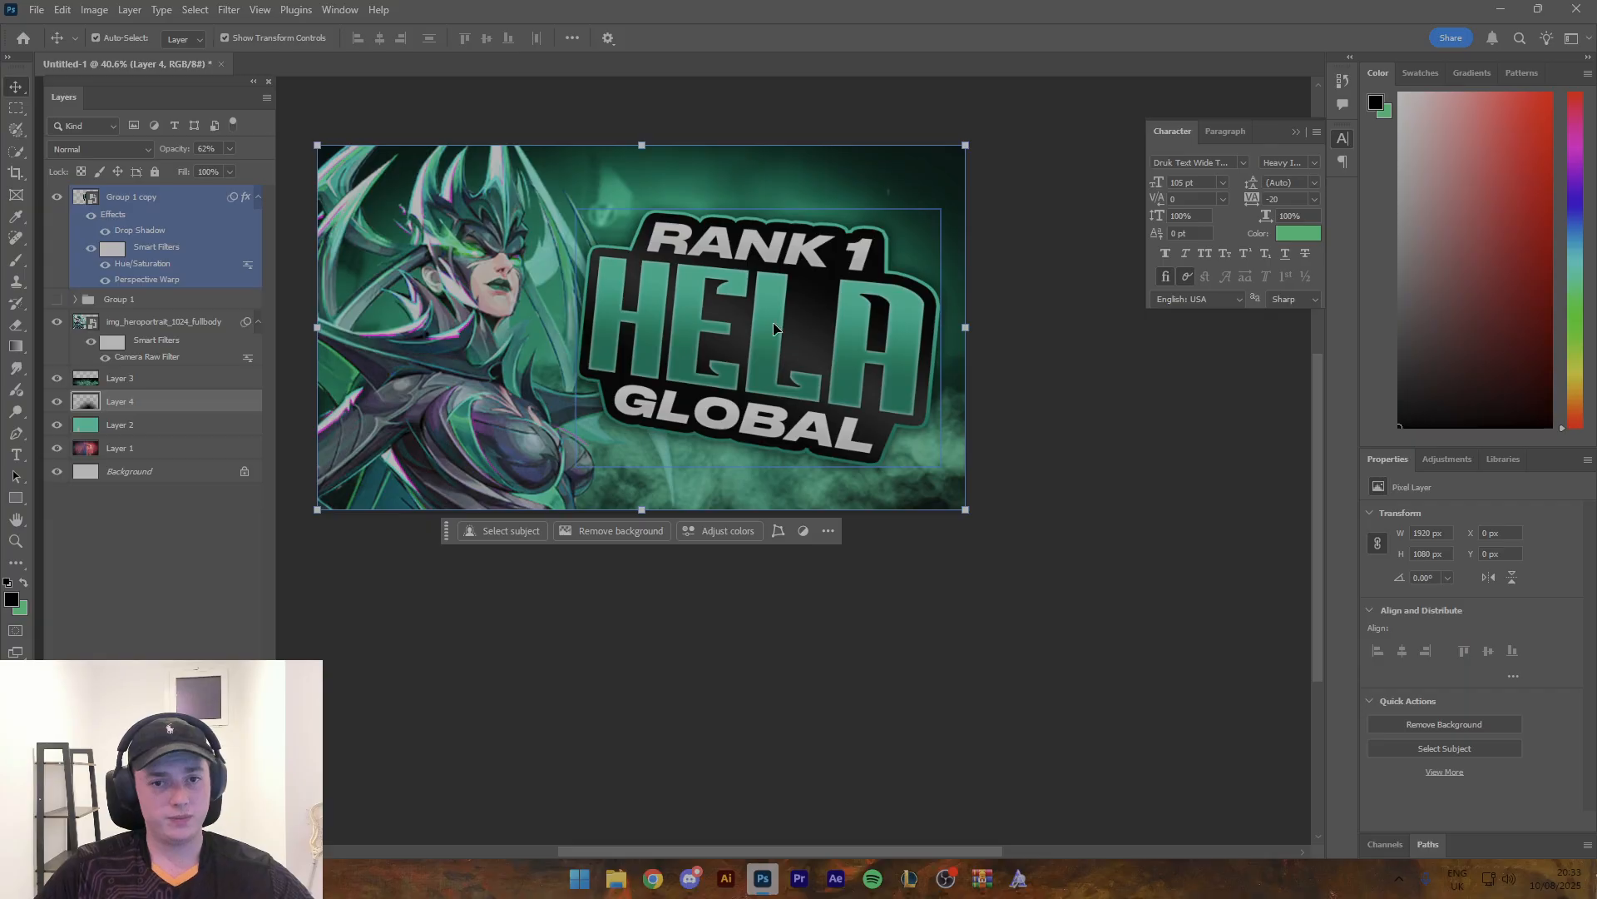
{"action": "left_click", "coordinate": [1103, 384]}
{"action": "key", "text": "z"}
{"action": "left_click_drag", "start_coordinate": [830, 329], "coordinate": [763, 290]}
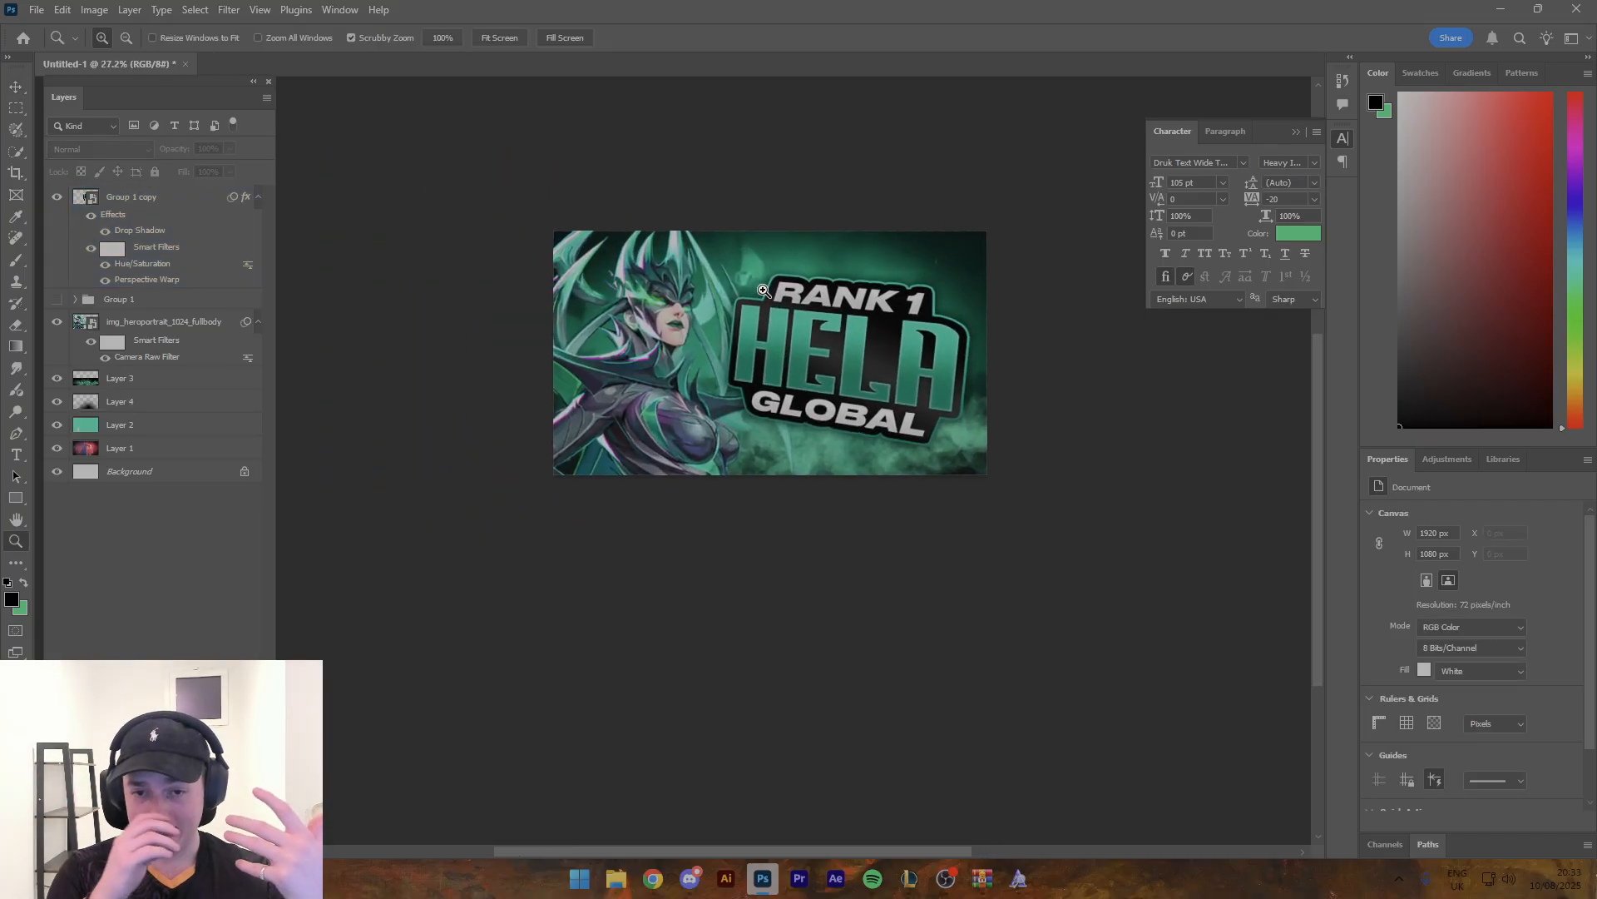
{"action": "left_click_drag", "start_coordinate": [861, 317], "coordinate": [911, 326]}
{"action": "key", "text": "v"}
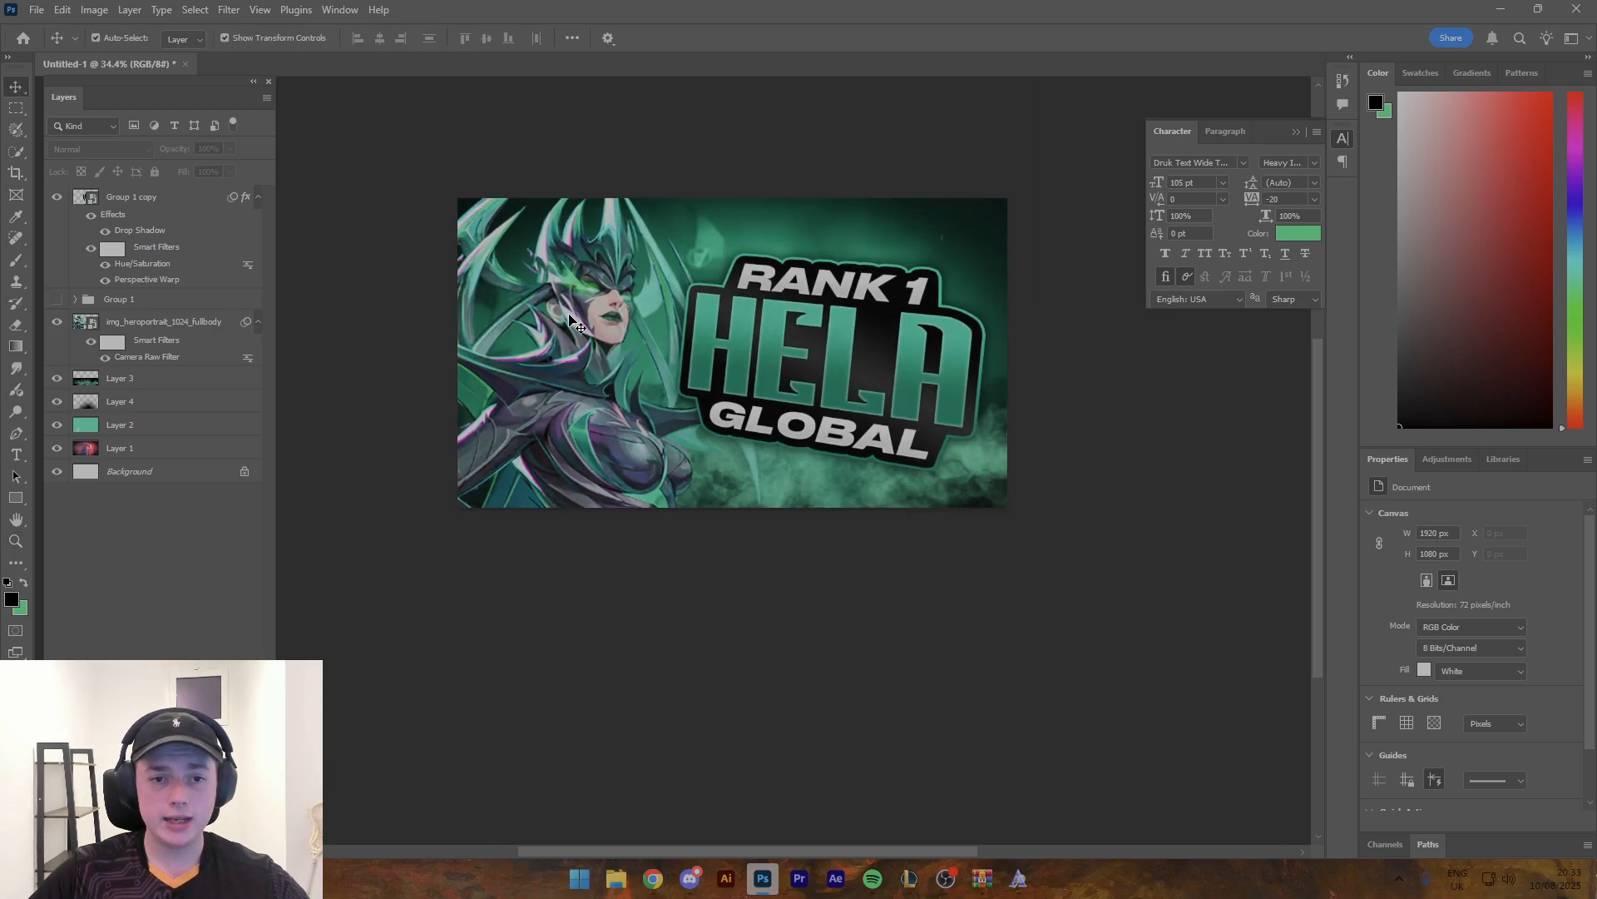
{"action": "left_click", "coordinate": [907, 325]}
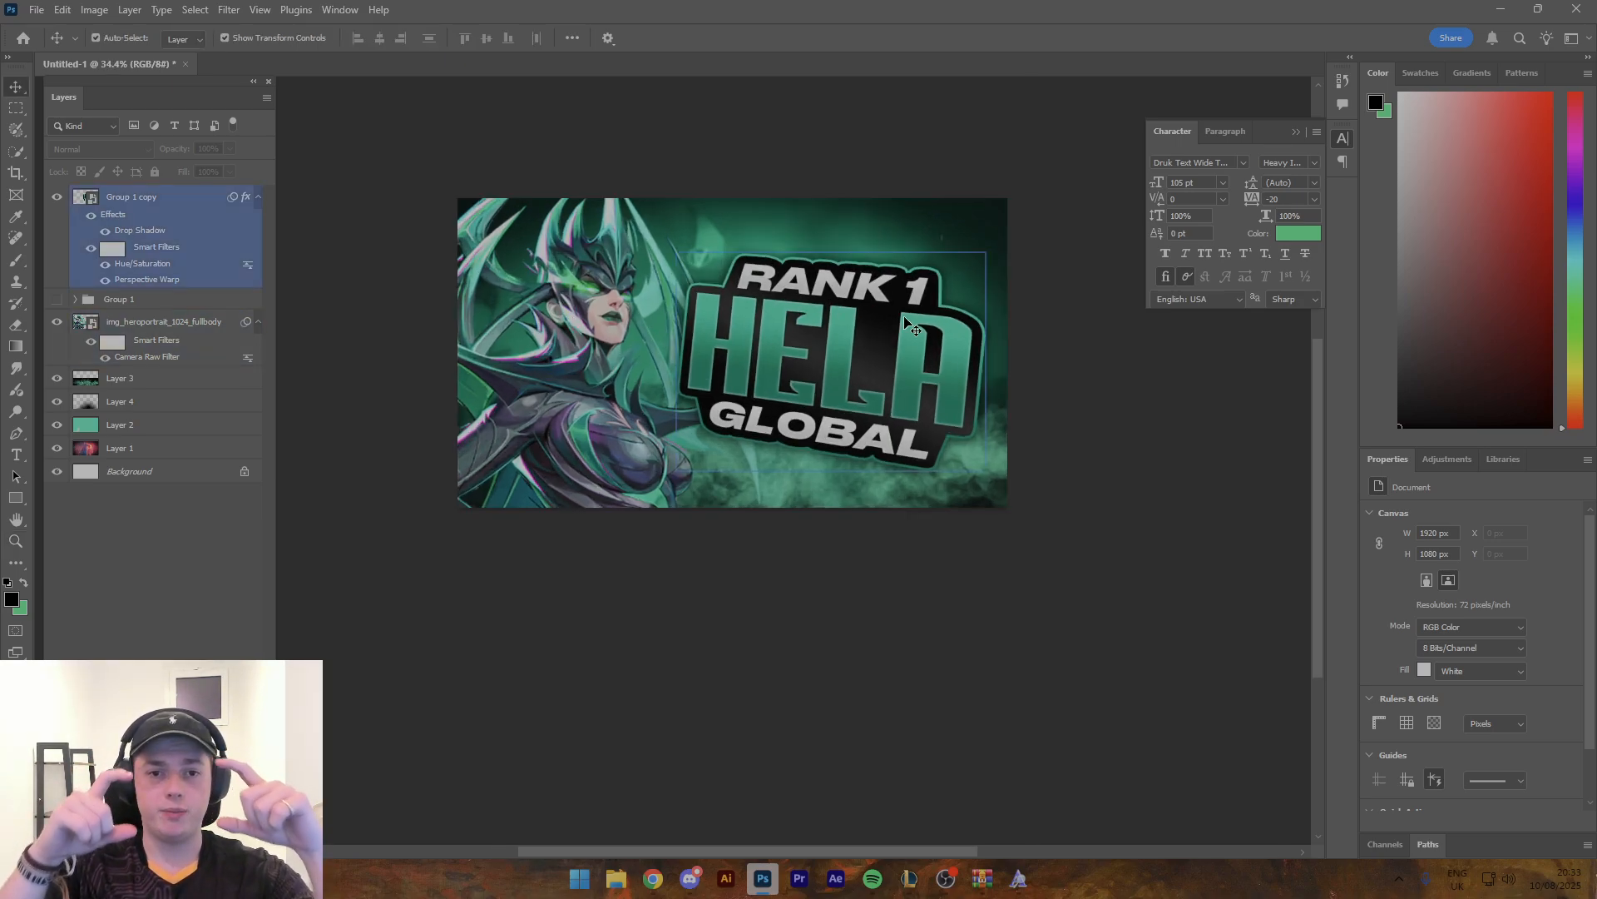
{"action": "left_click", "coordinate": [555, 304]}
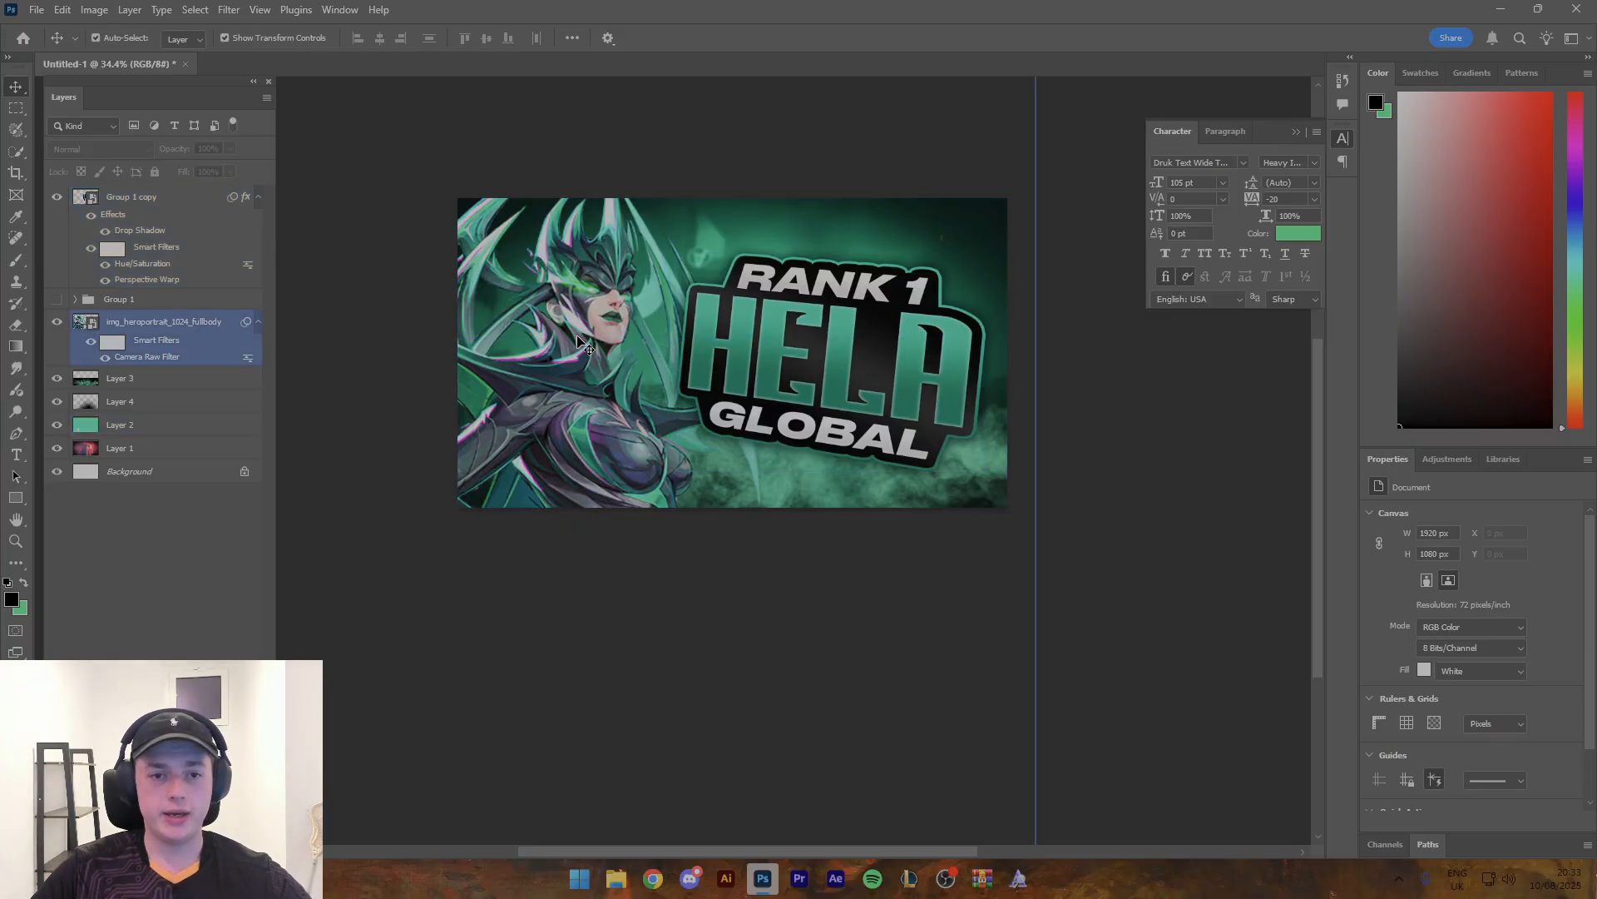
- Duplicate the Hela render towards the lower-right of the artwork and bring the copy above the title layer
{"action": "left_click_drag", "start_coordinate": [614, 379], "coordinate": [1164, 525]}
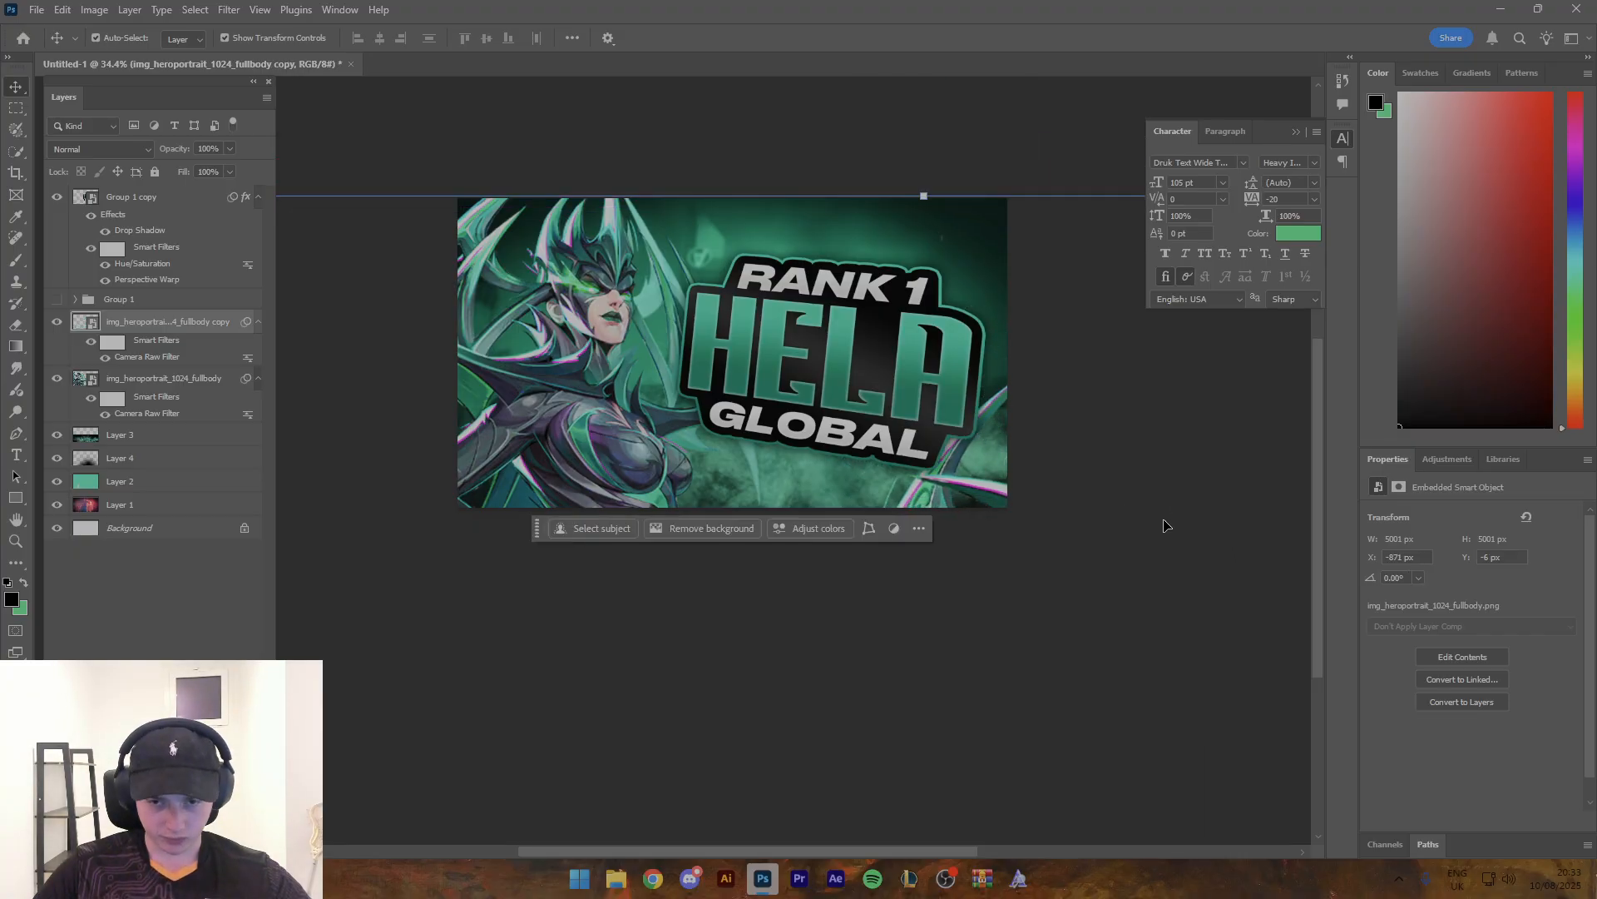
{"action": "left_click_drag", "start_coordinate": [168, 318], "coordinate": [158, 185]}
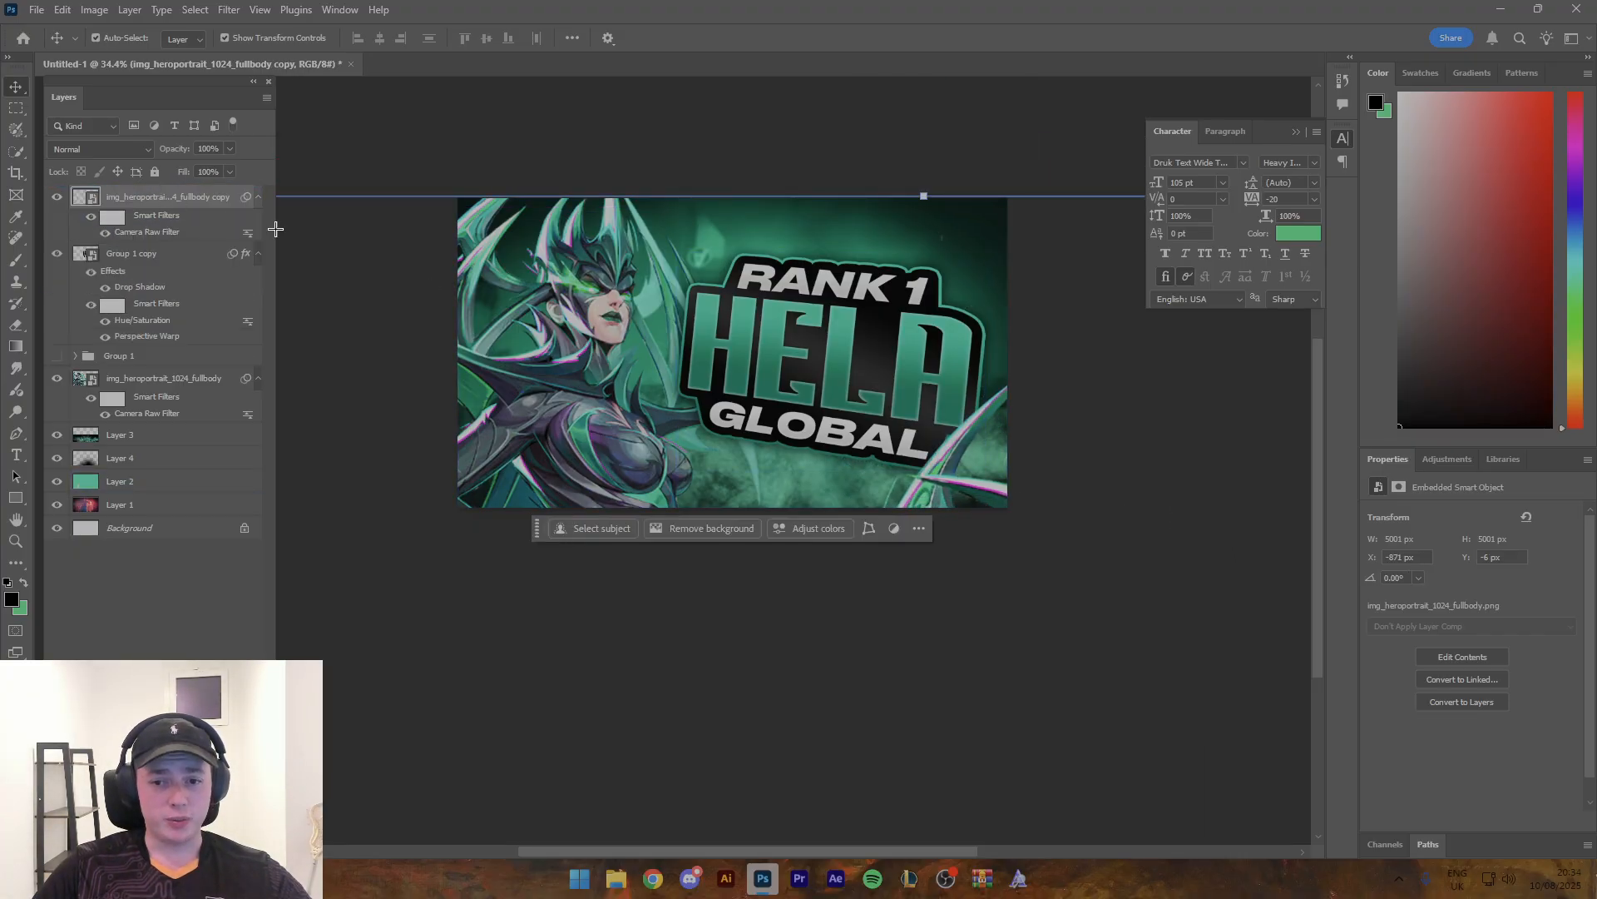
{"action": "key", "text": "z"}
{"action": "left_click_drag", "start_coordinate": [850, 356], "coordinate": [796, 343]}
{"action": "key", "text": "v"}
{"action": "left_click_drag", "start_coordinate": [897, 420], "coordinate": [911, 391]}
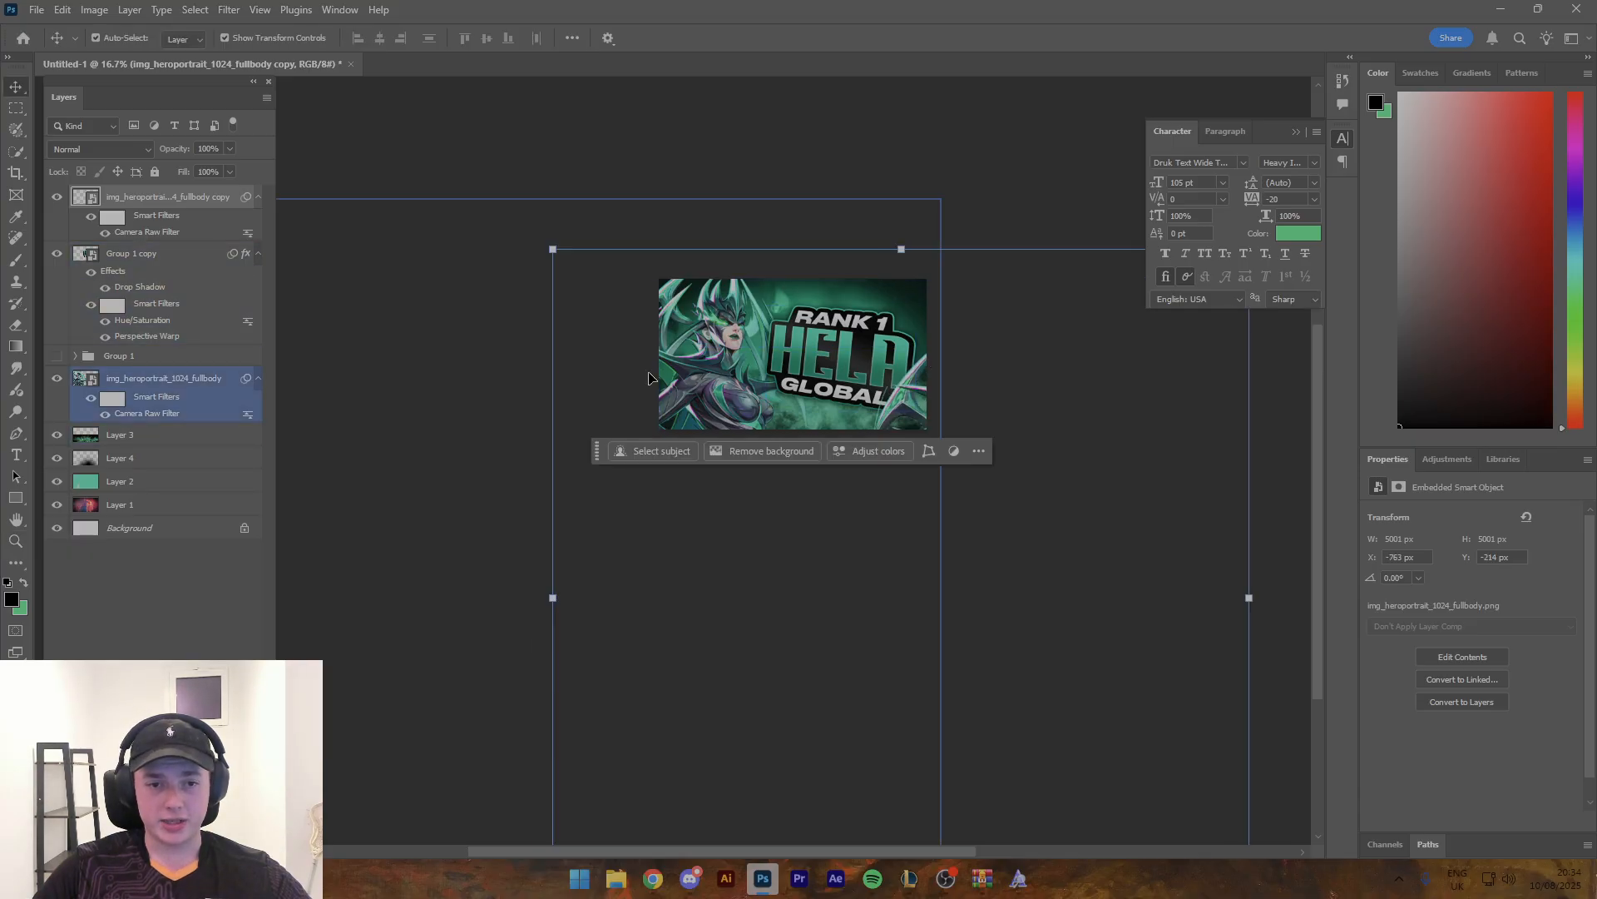
- Enlarge the Hela copy and rotate it about 44° so its horns frame the right side of the thumbnail in the foreground
{"action": "left_click_drag", "start_coordinate": [551, 599], "coordinate": [1046, 596]}
{"action": "left_click_drag", "start_coordinate": [856, 202], "coordinate": [1115, 301]}
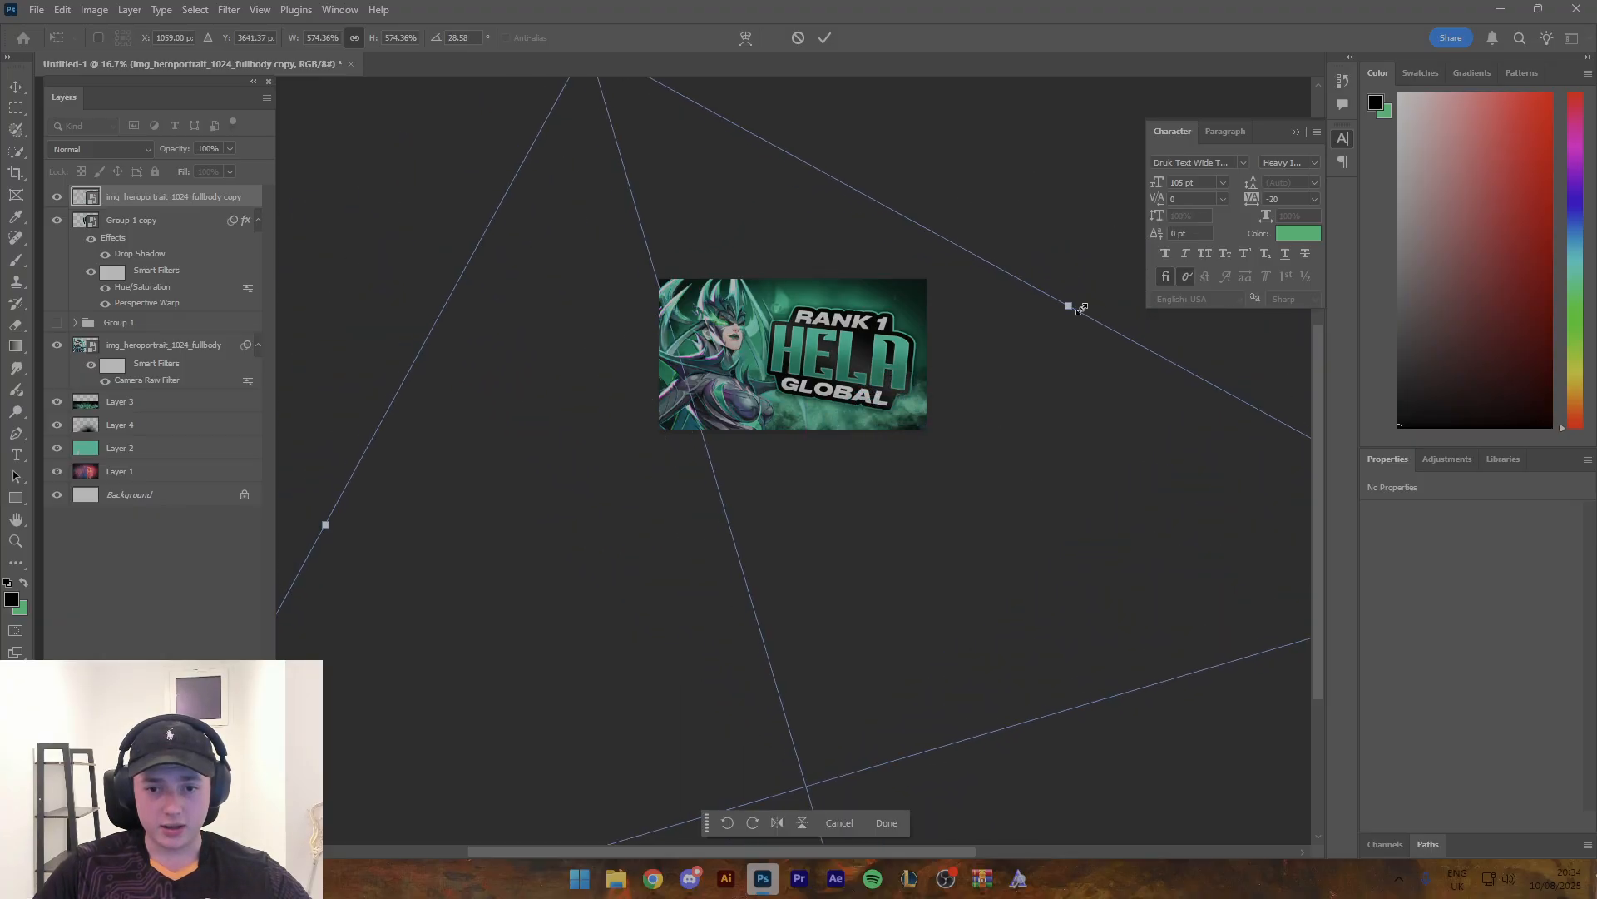
{"action": "left_click_drag", "start_coordinate": [1001, 383], "coordinate": [975, 265]}
{"action": "left_click_drag", "start_coordinate": [1044, 158], "coordinate": [1147, 225]}
{"action": "left_click_drag", "start_coordinate": [935, 464], "coordinate": [941, 403]}
{"action": "left_click_drag", "start_coordinate": [541, 242], "coordinate": [748, 459]}
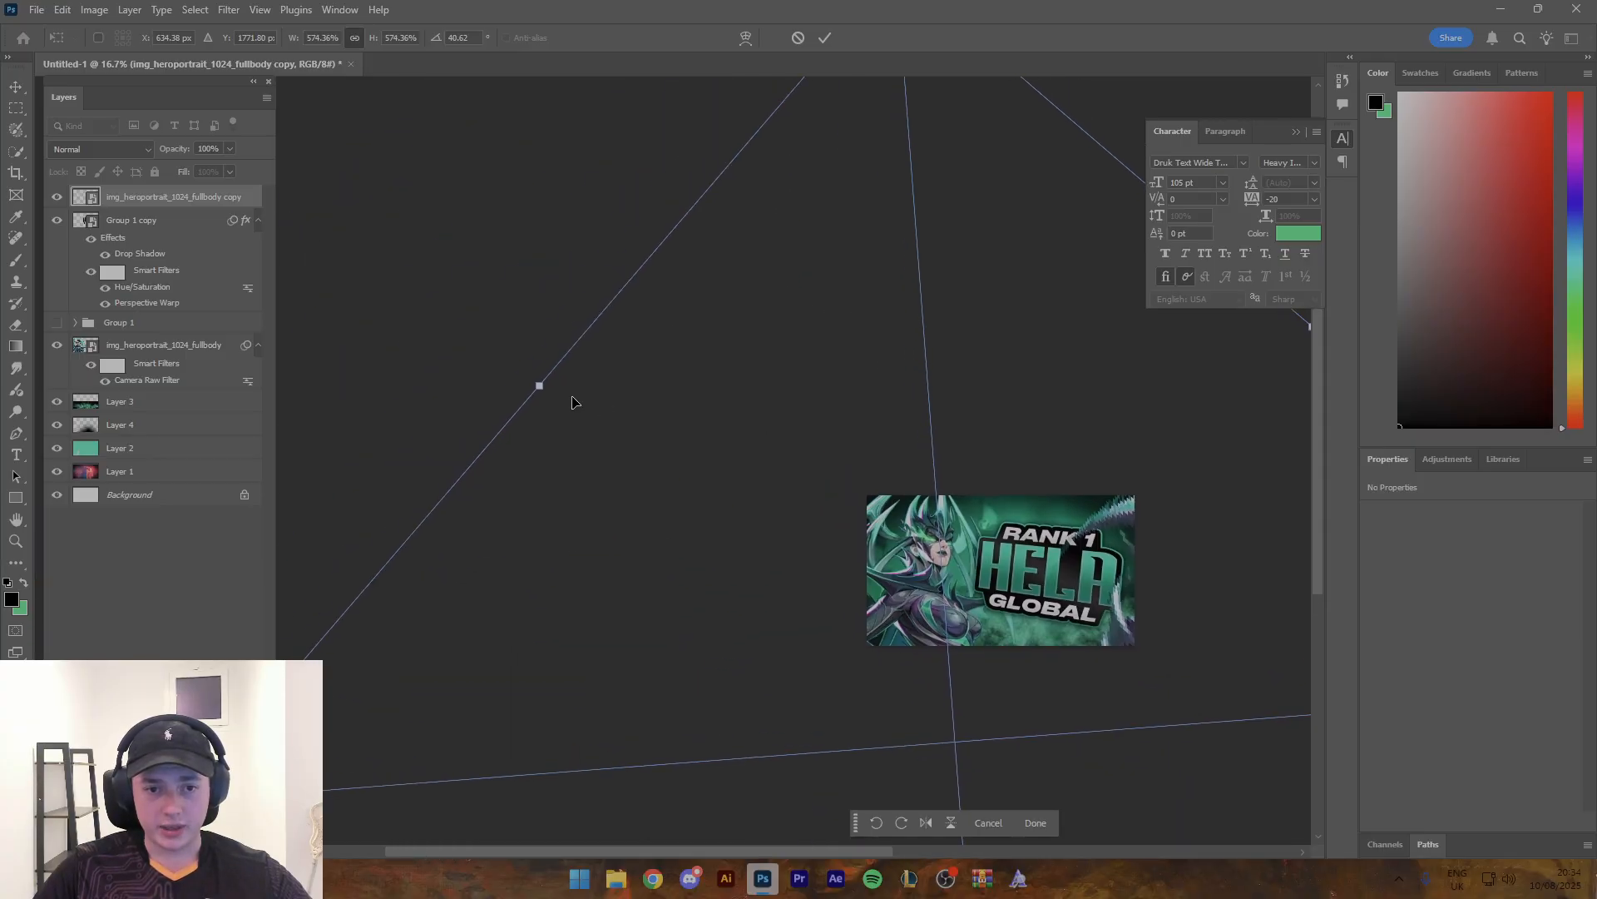
{"action": "left_click_drag", "start_coordinate": [538, 385], "coordinate": [375, 176]}
{"action": "left_click_drag", "start_coordinate": [902, 410], "coordinate": [959, 534]}
{"action": "left_click_drag", "start_coordinate": [1100, 521], "coordinate": [790, 502]}
{"action": "left_click_drag", "start_coordinate": [1056, 235], "coordinate": [1086, 258]}
{"action": "left_click_drag", "start_coordinate": [811, 403], "coordinate": [792, 399]}
{"action": "left_click", "coordinate": [823, 38]}
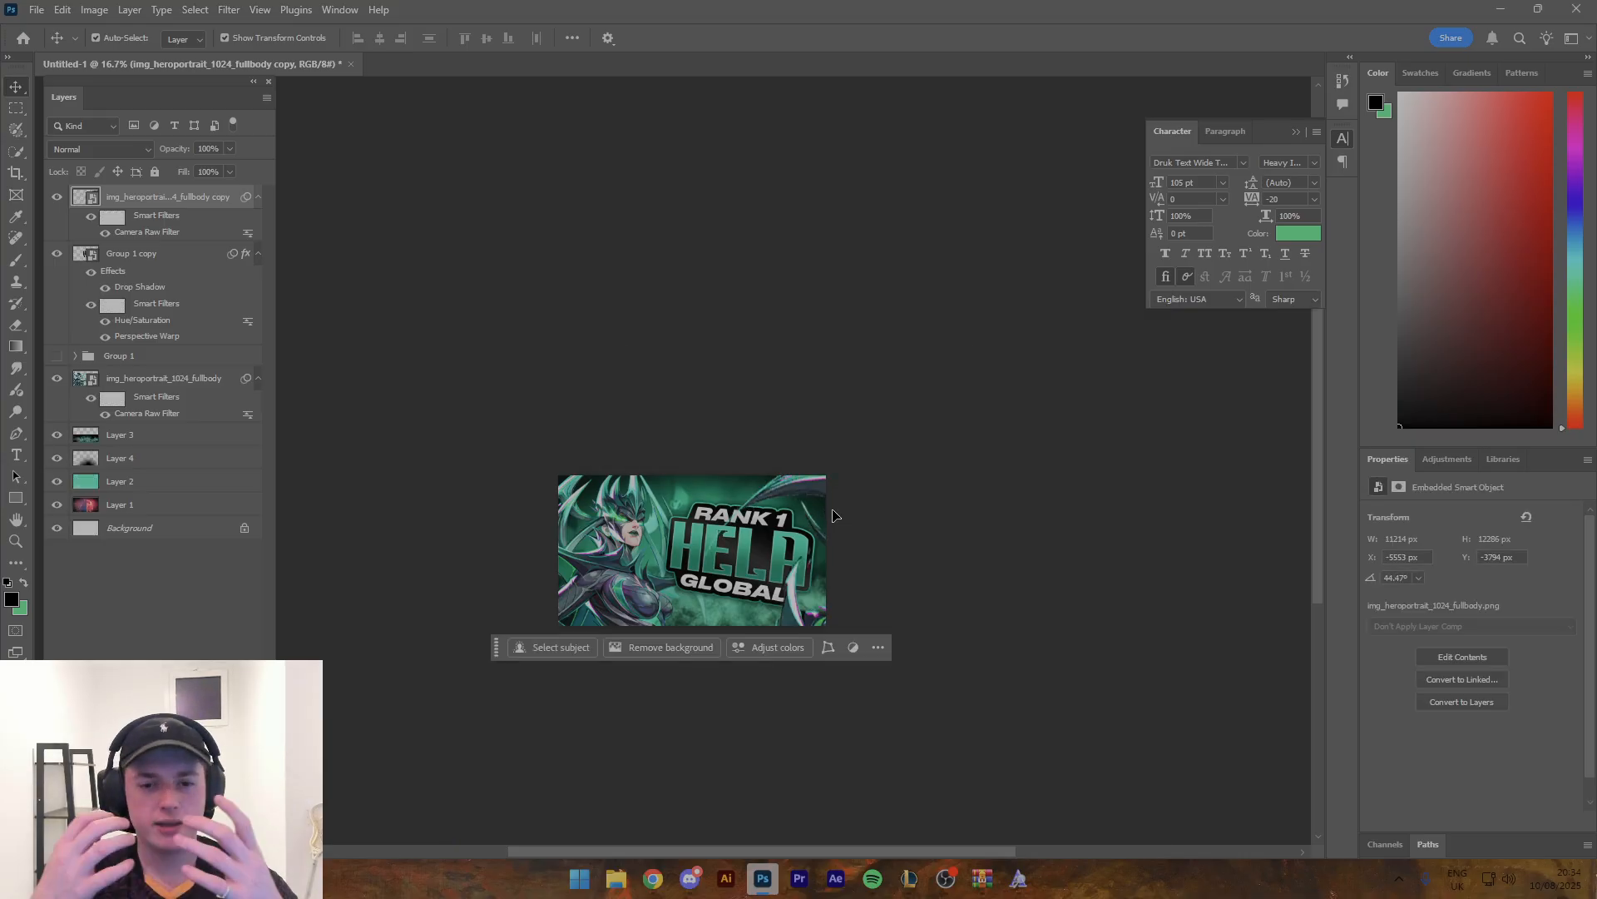
{"action": "key", "text": "ctrl+space"}
{"action": "left_click_drag", "start_coordinate": [797, 560], "coordinate": [850, 564]}
{"action": "key", "text": "ctrl+z"}
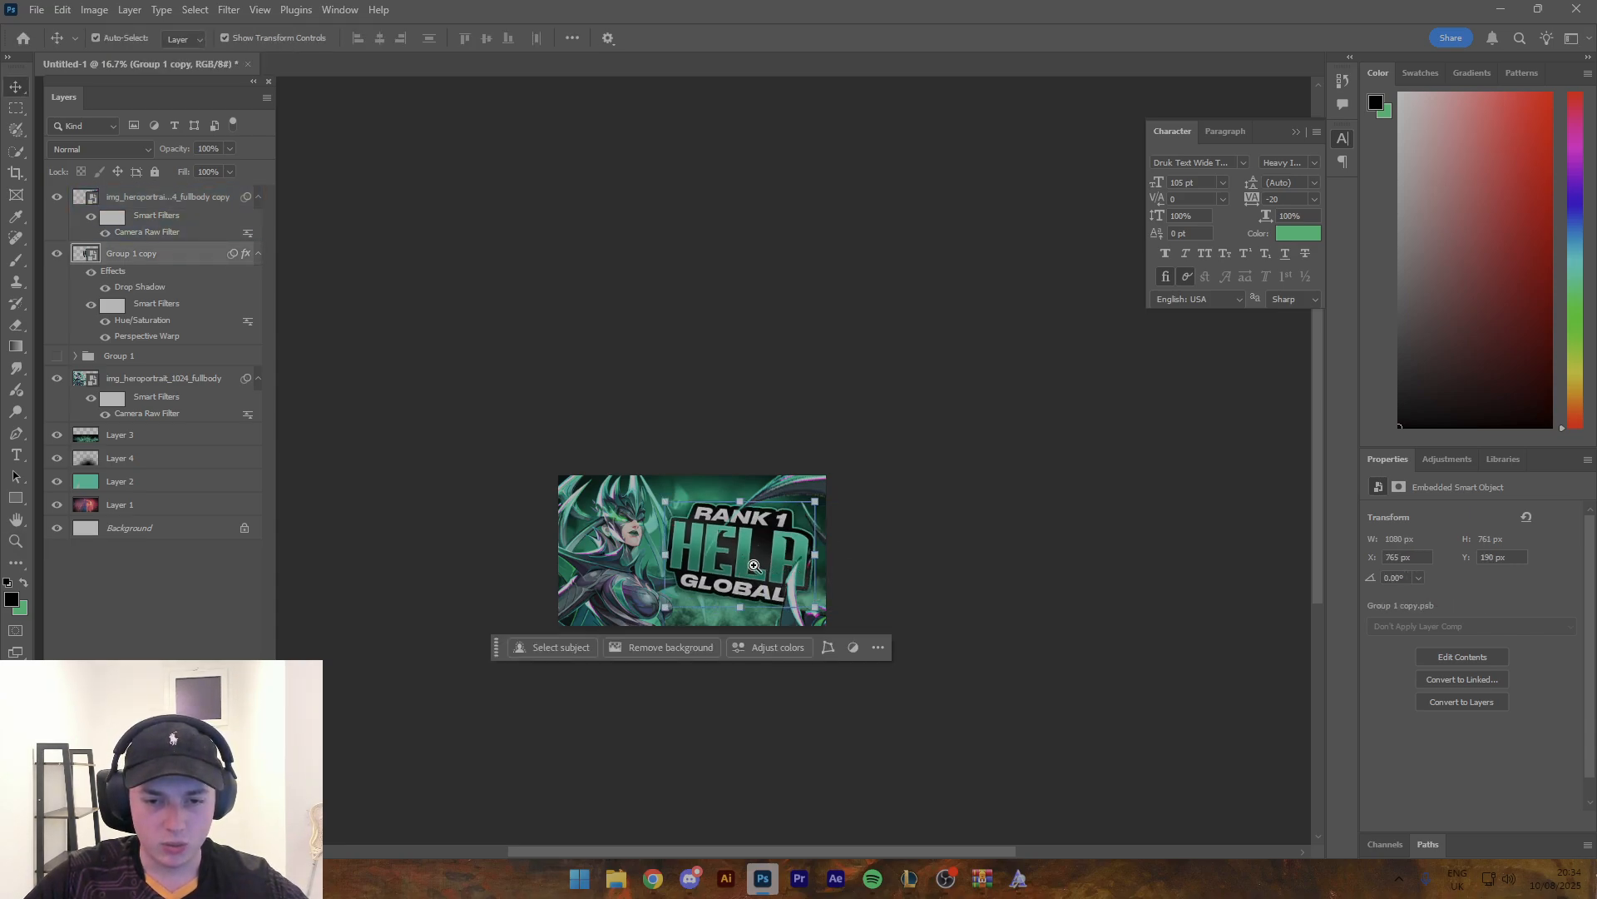
- Convert the enlarged Hela copy, including its Camera Raw filter, into a new smart object
{"action": "key", "text": "ctrl+space"}
{"action": "mouse_move", "coordinate": [713, 560]}
{"action": "left_mouse_down"}
{"action": "mouse_move", "coordinate": [755, 561]}
{"action": "mouse_move", "coordinate": [789, 537]}
{"action": "left_mouse_up"}
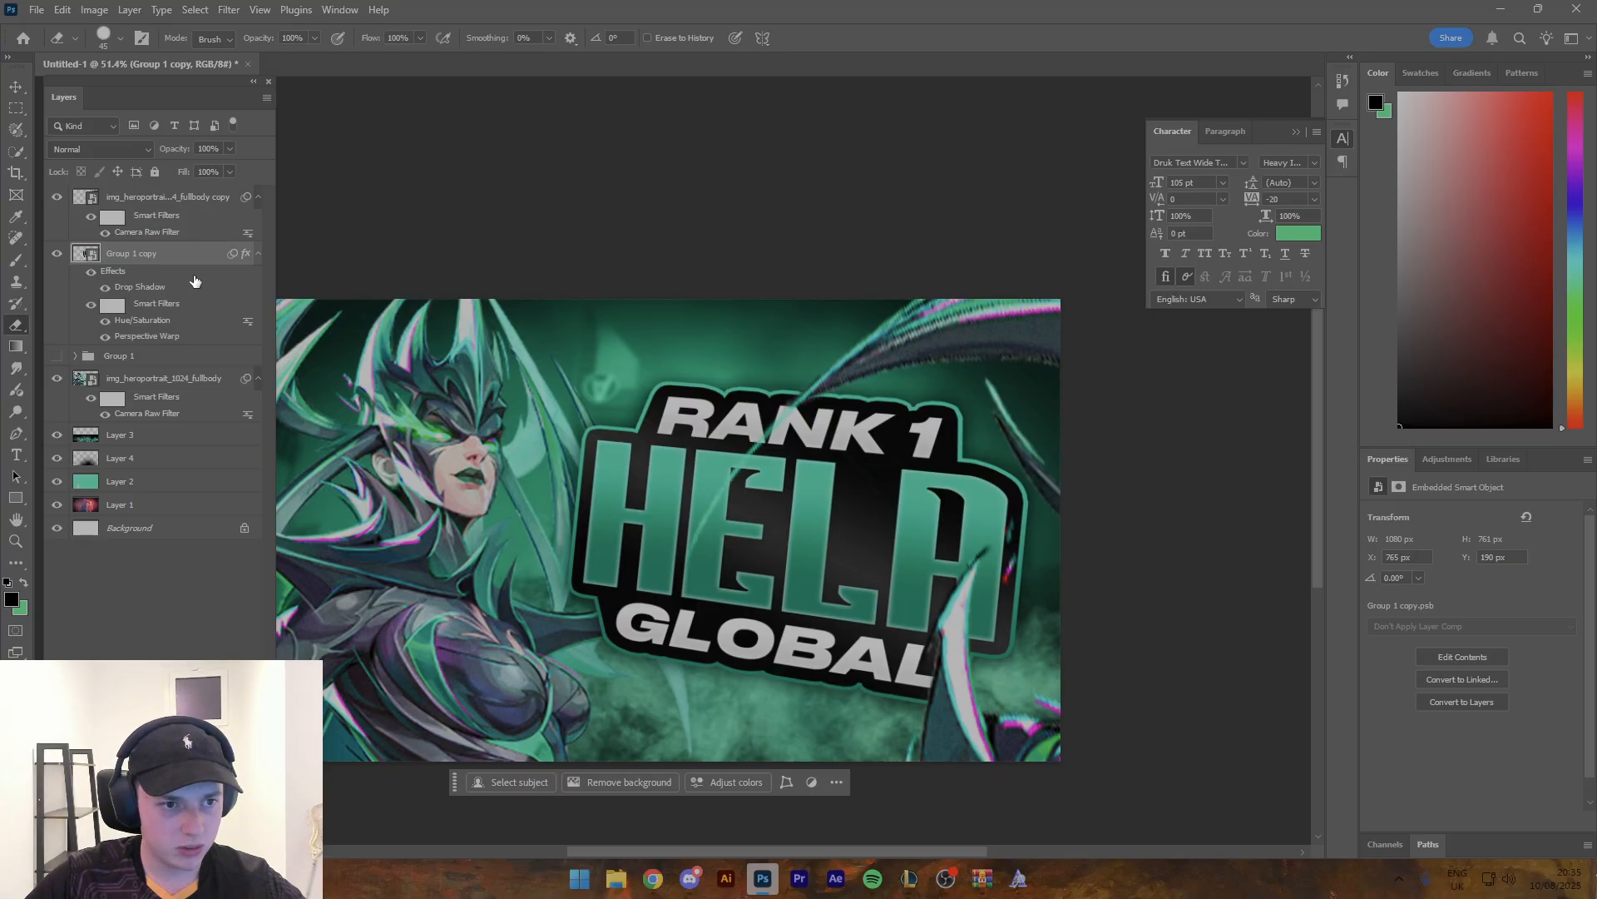
{"action": "left_click", "coordinate": [158, 202]}
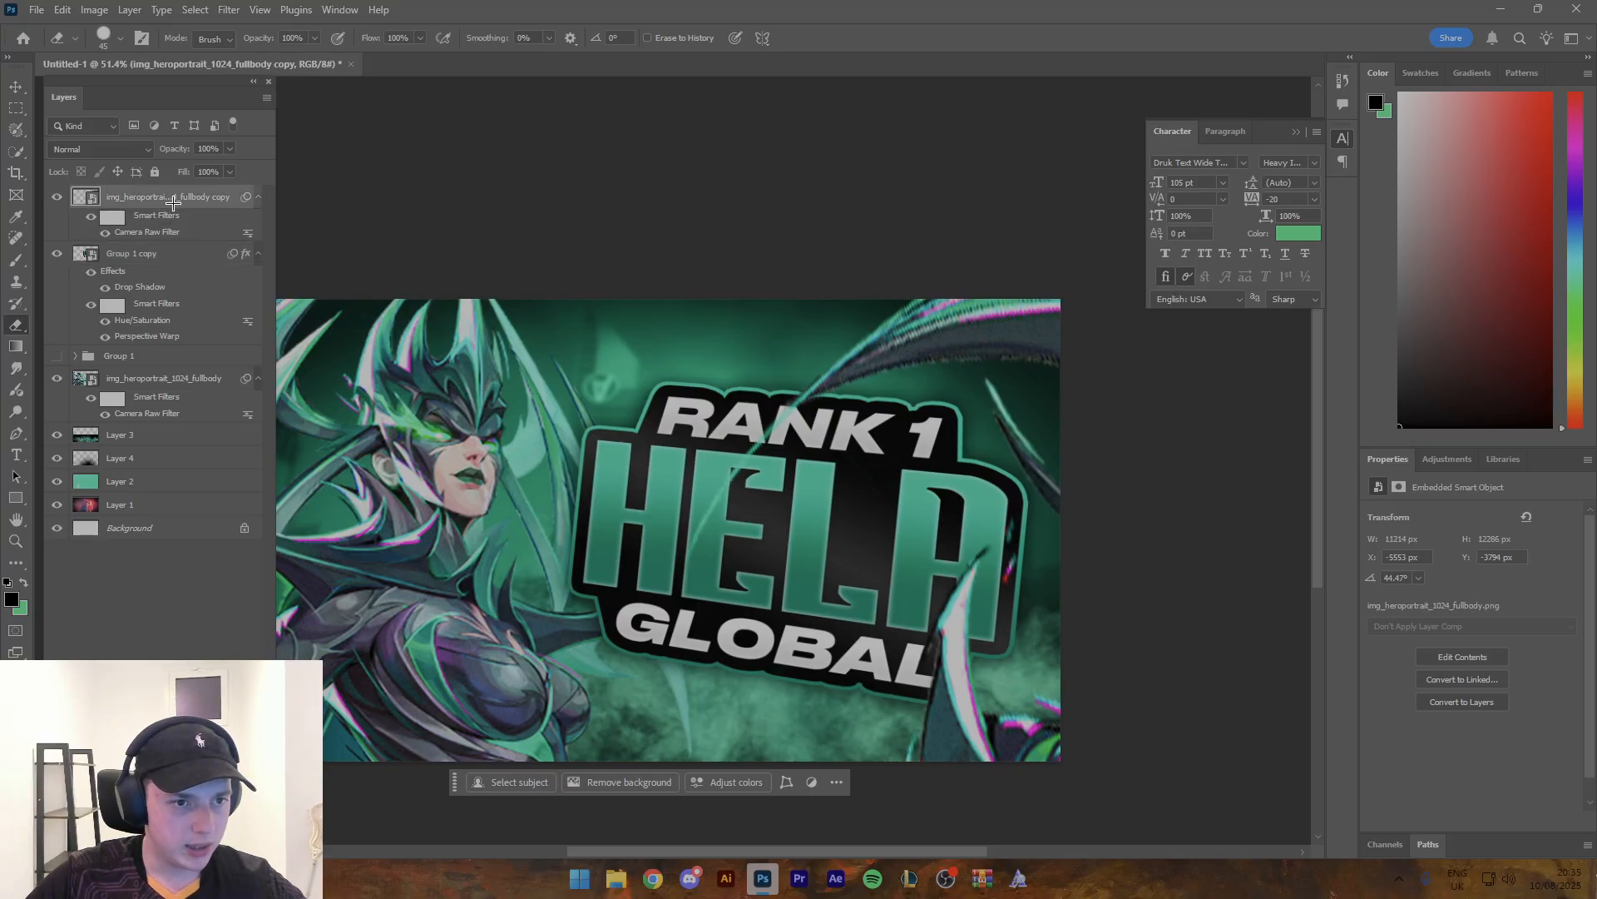
{"action": "right_click", "coordinate": [167, 198]}
{"action": "left_click", "coordinate": [208, 546]}
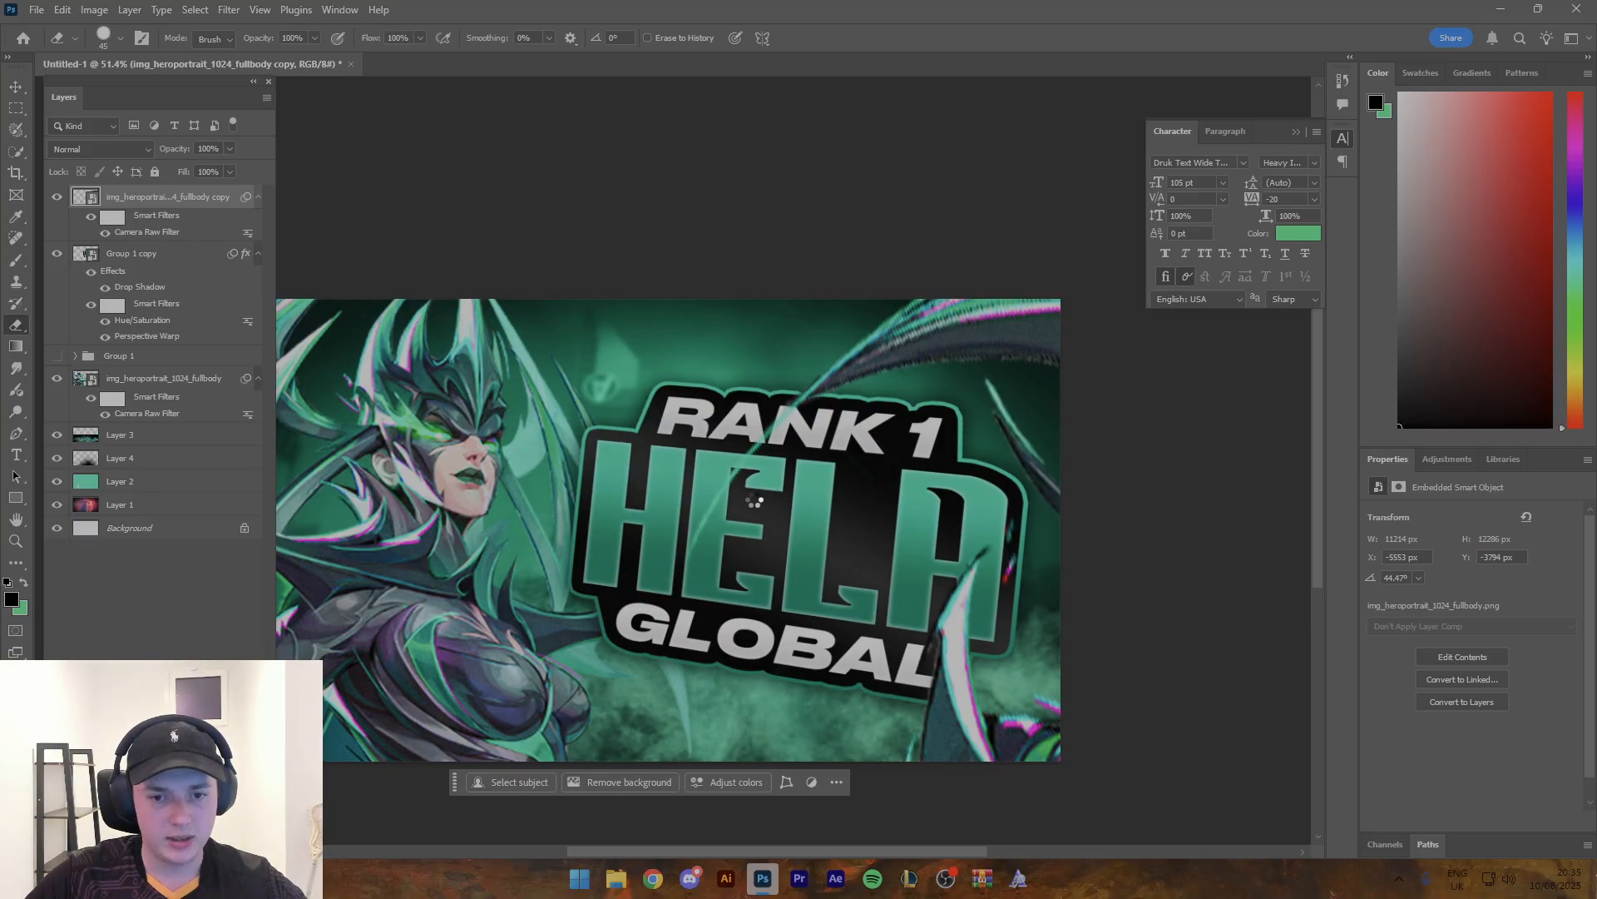
{"action": "key", "text": "v"}
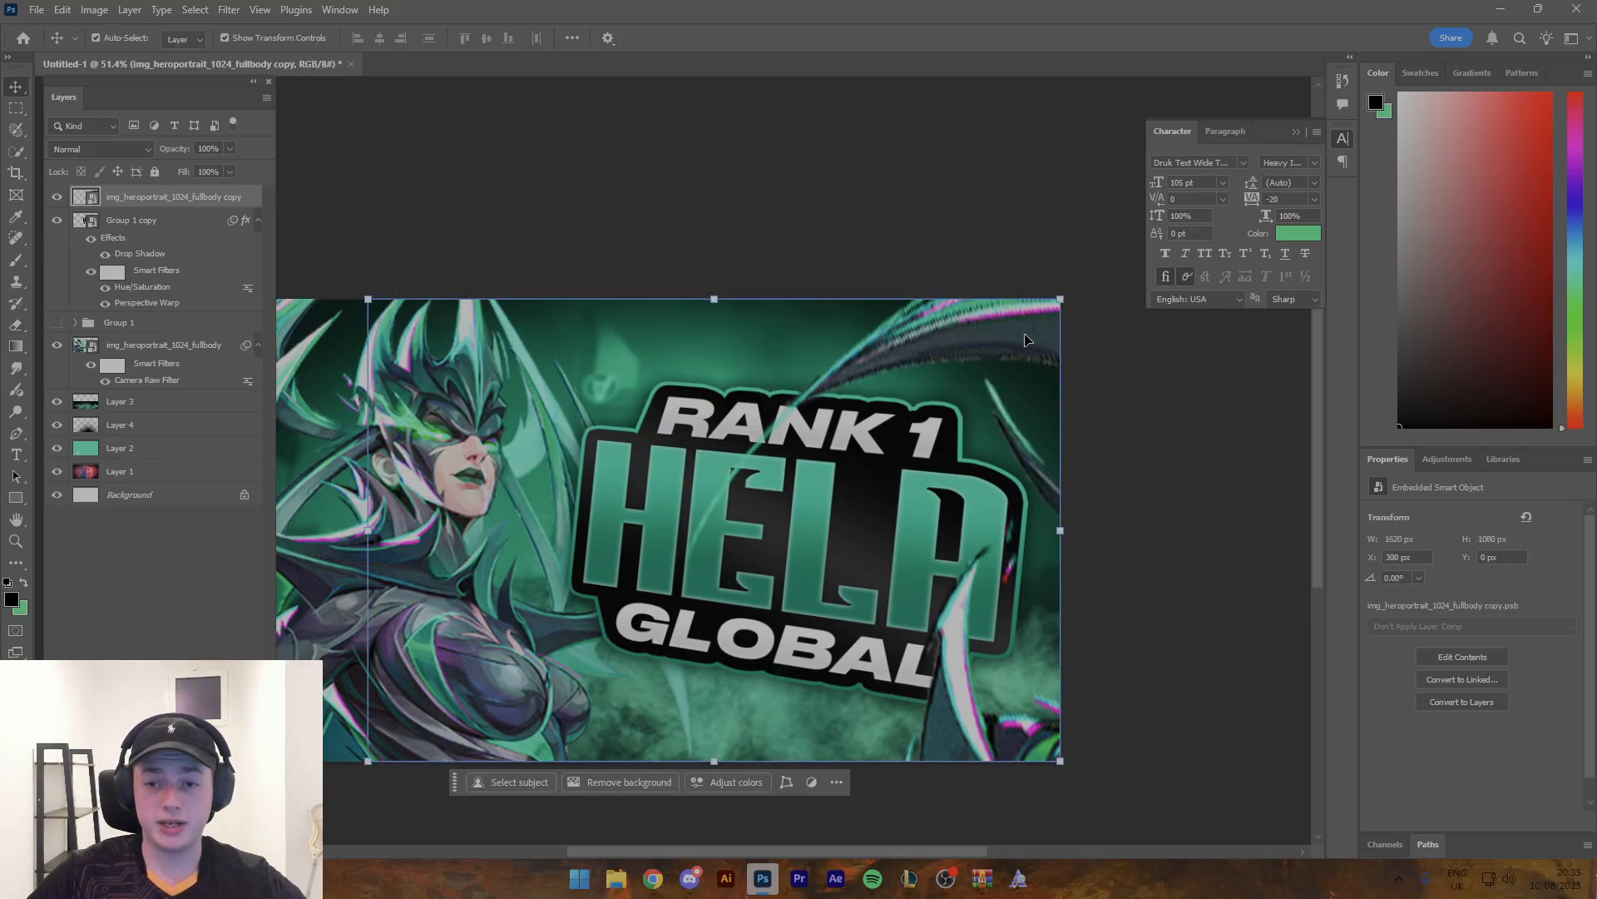
{"action": "left_click_drag", "start_coordinate": [1028, 336], "coordinate": [901, 349]}
{"action": "key", "text": "ctrl+z"}
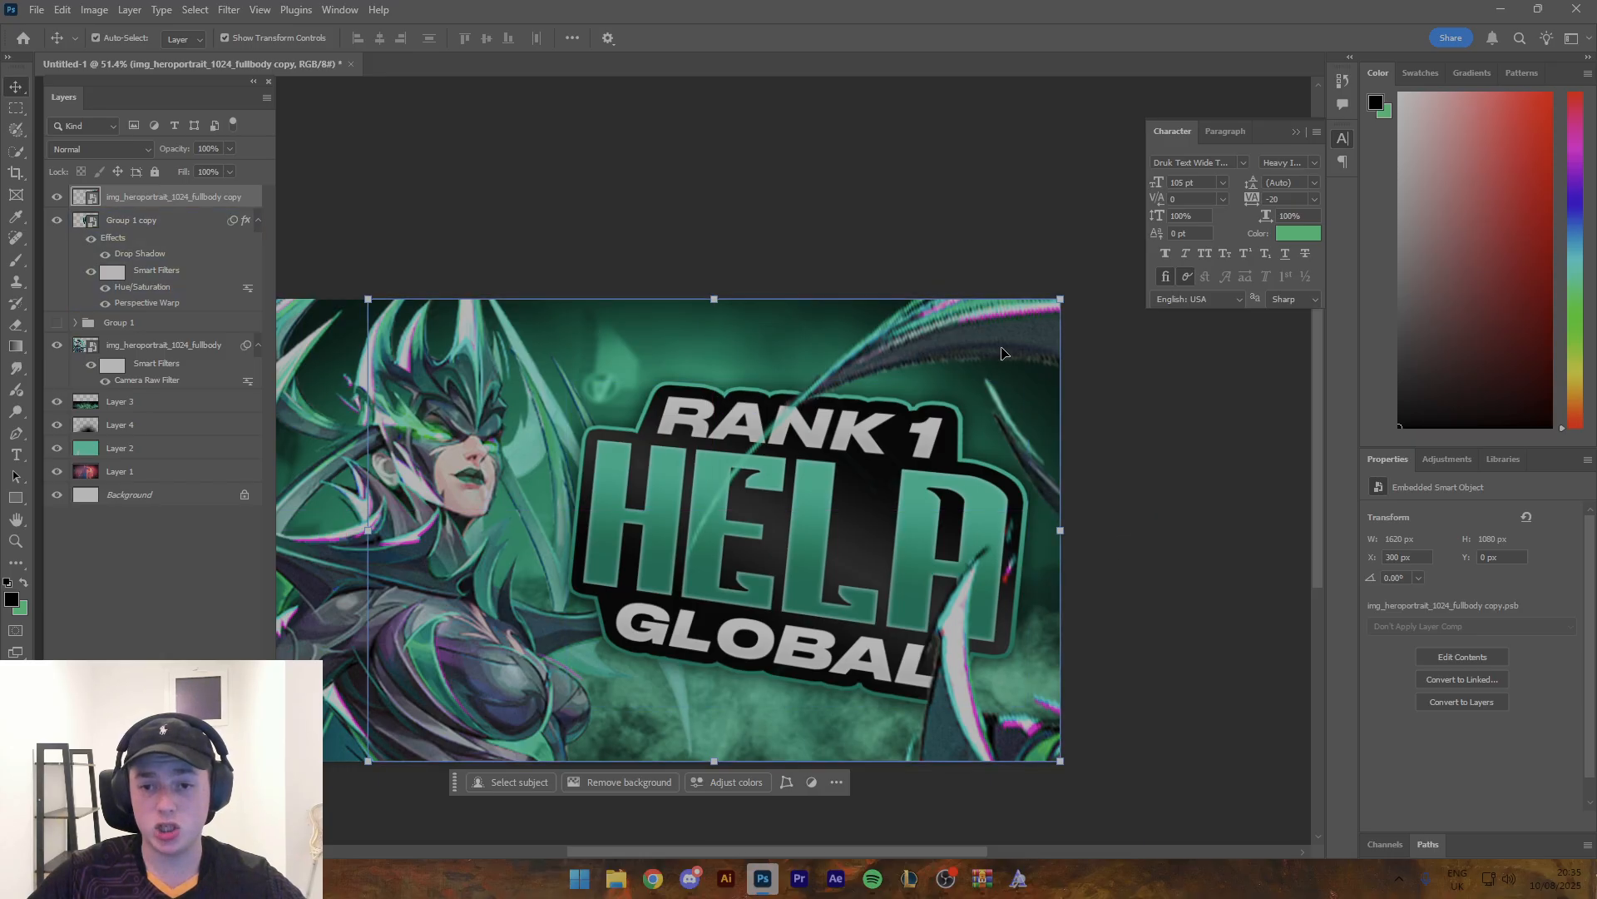
- Rasterize the enlarged Hela copy and erase the thin horn tip that crosses the title
{"action": "key", "text": "e"}
{"action": "left_click", "coordinate": [723, 515]}
{"action": "key", "text": "Return"}
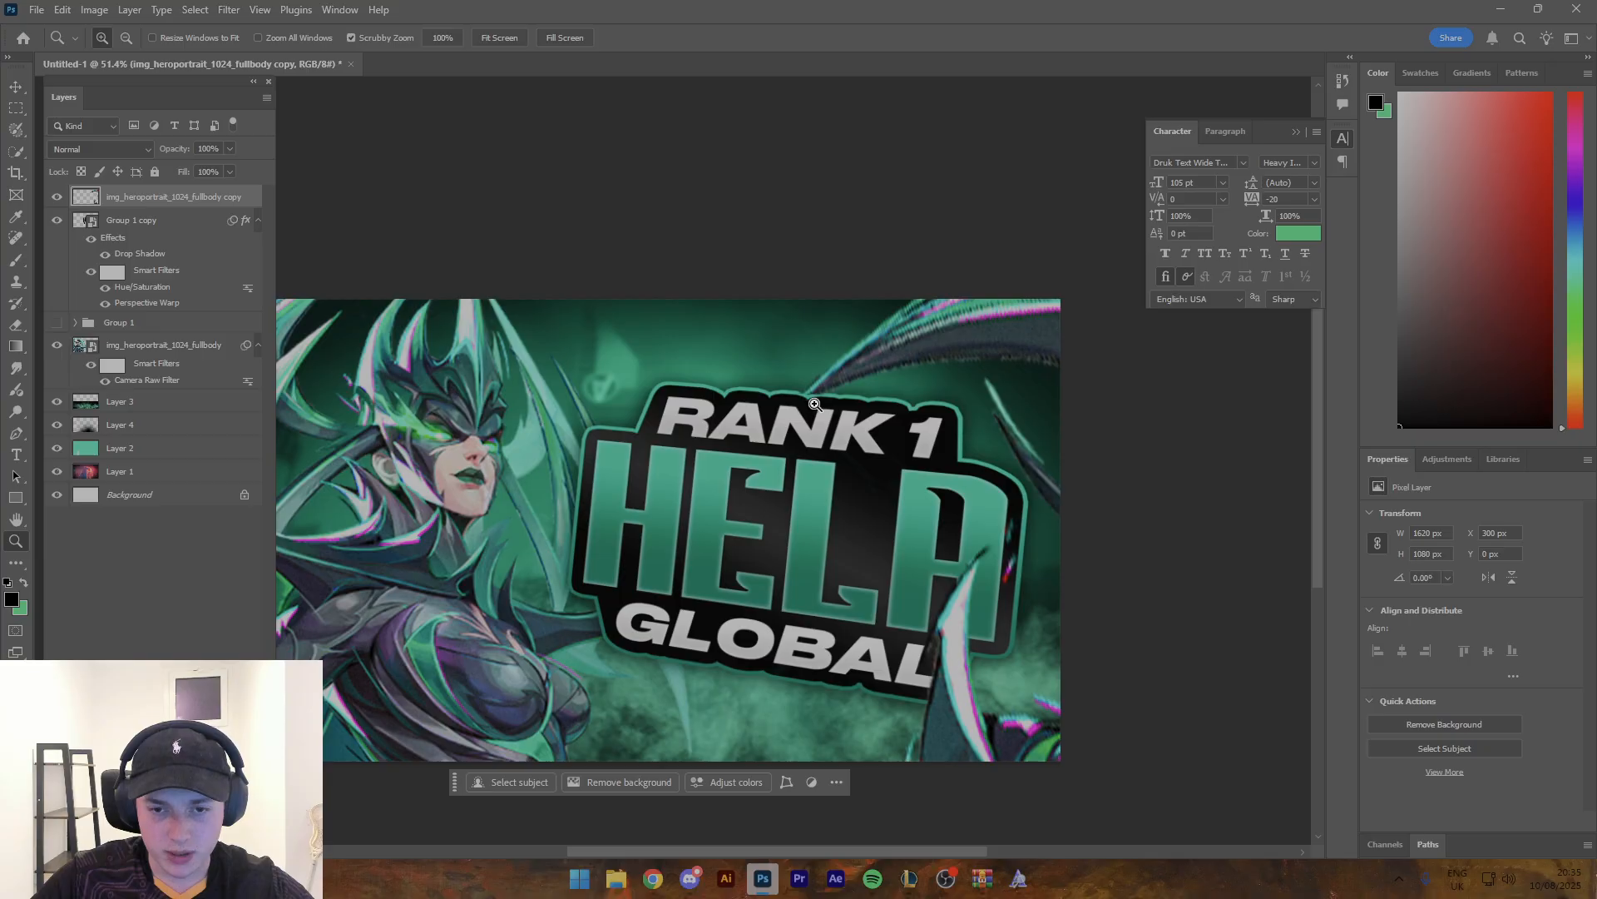
- Examine the erased horn edge where it meets the top of the title outline
{"action": "scroll", "coordinate": [806, 414], "scroll_direction": "up", "scroll_amount": 5}
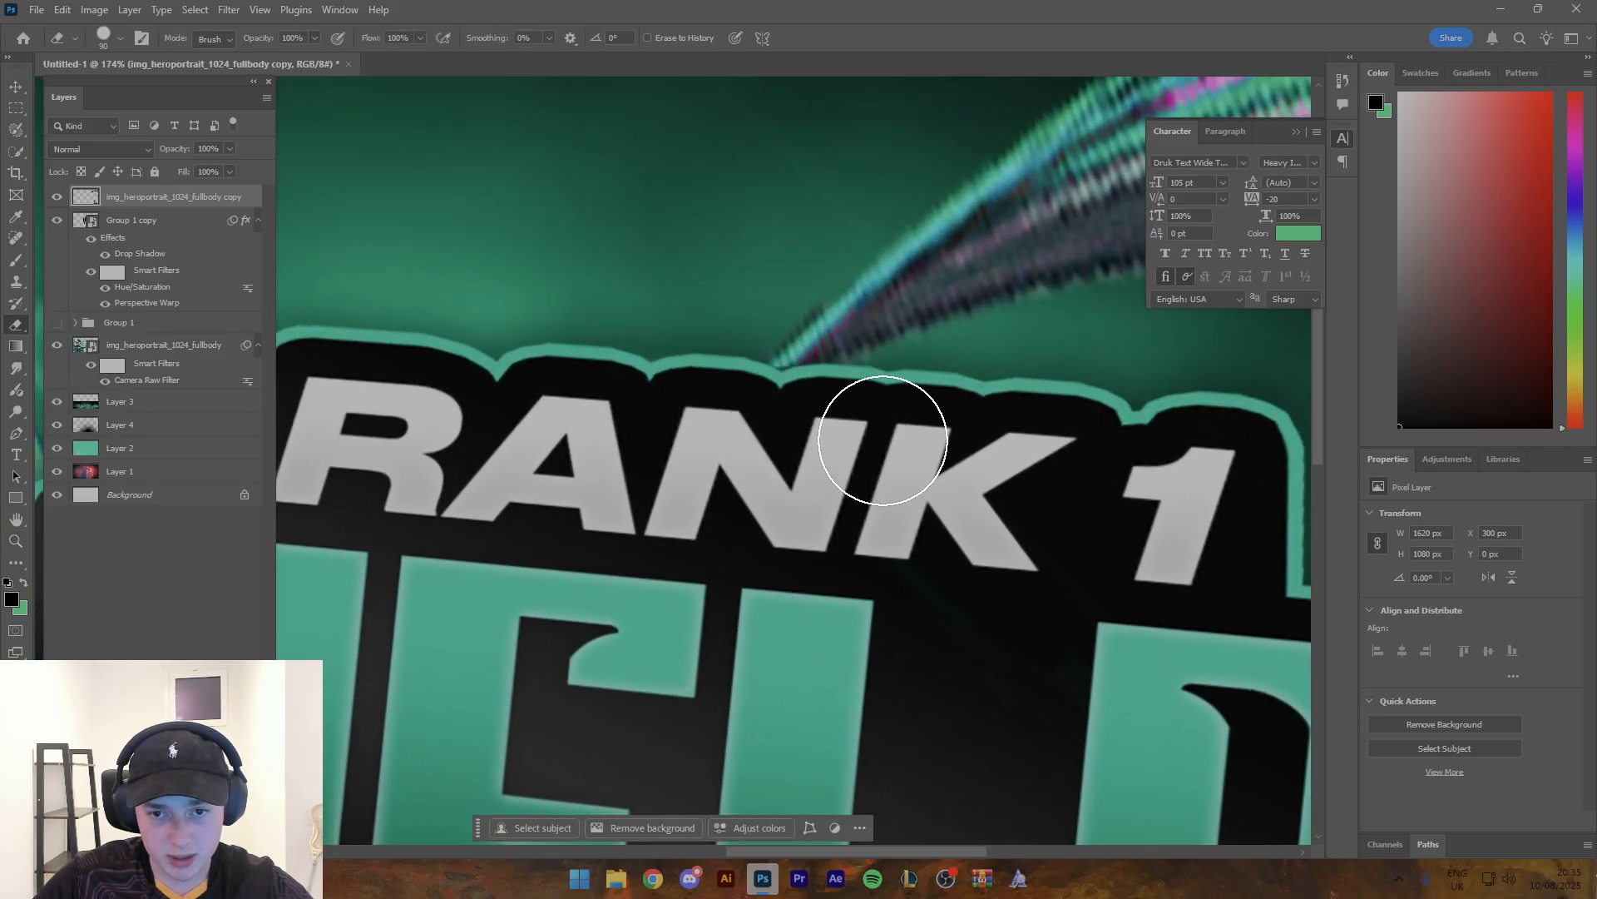
{"action": "key", "text": "z"}
{"action": "left_click_drag", "start_coordinate": [888, 425], "coordinate": [775, 416]}
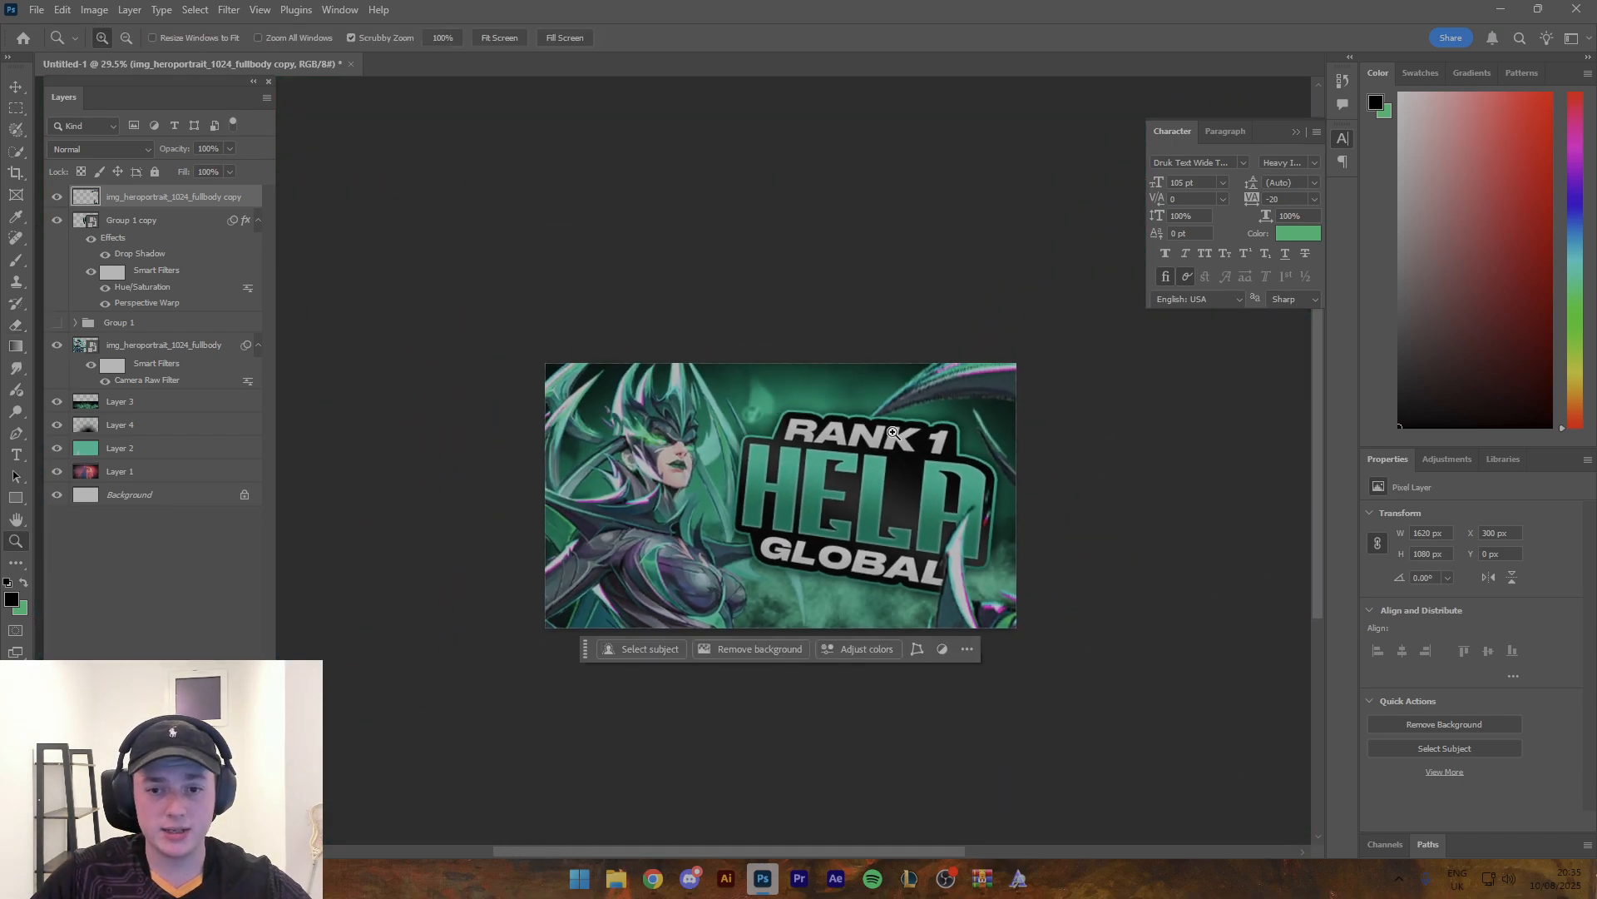
{"action": "left_click_drag", "start_coordinate": [874, 424], "coordinate": [891, 435]}
{"action": "key", "text": "e"}
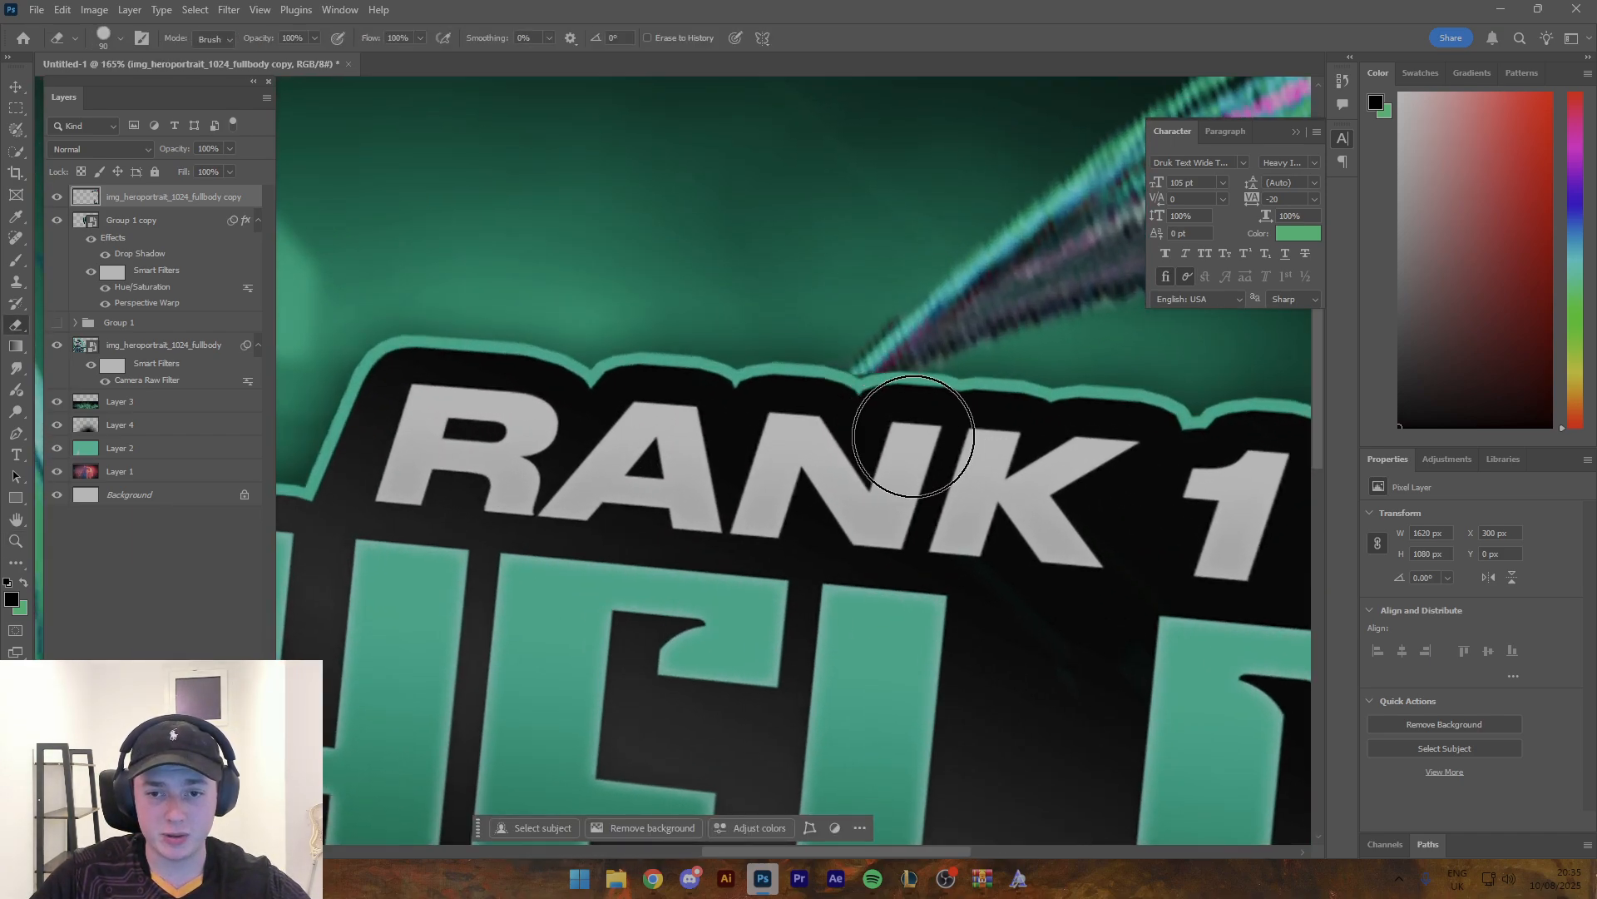
{"action": "key", "text": "ctrl+0"}
{"action": "key", "text": "v"}
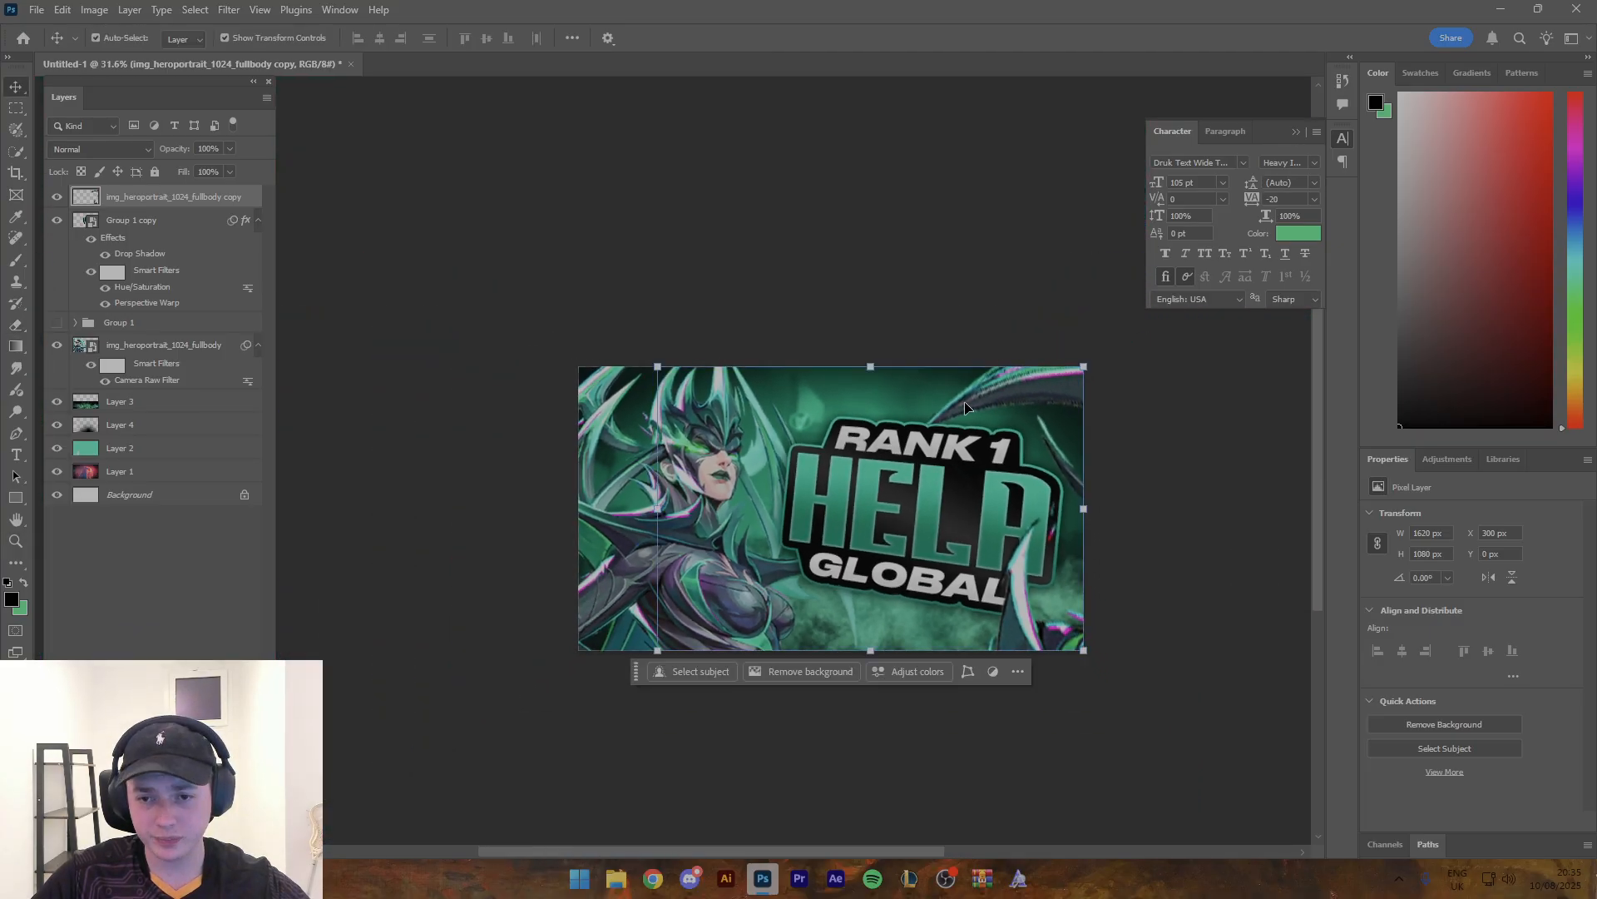
- Apply a Gaussian Blur with a 27.7 px radius to the enlarged Hela copy in the foreground
{"action": "left_click", "coordinate": [219, 10]}
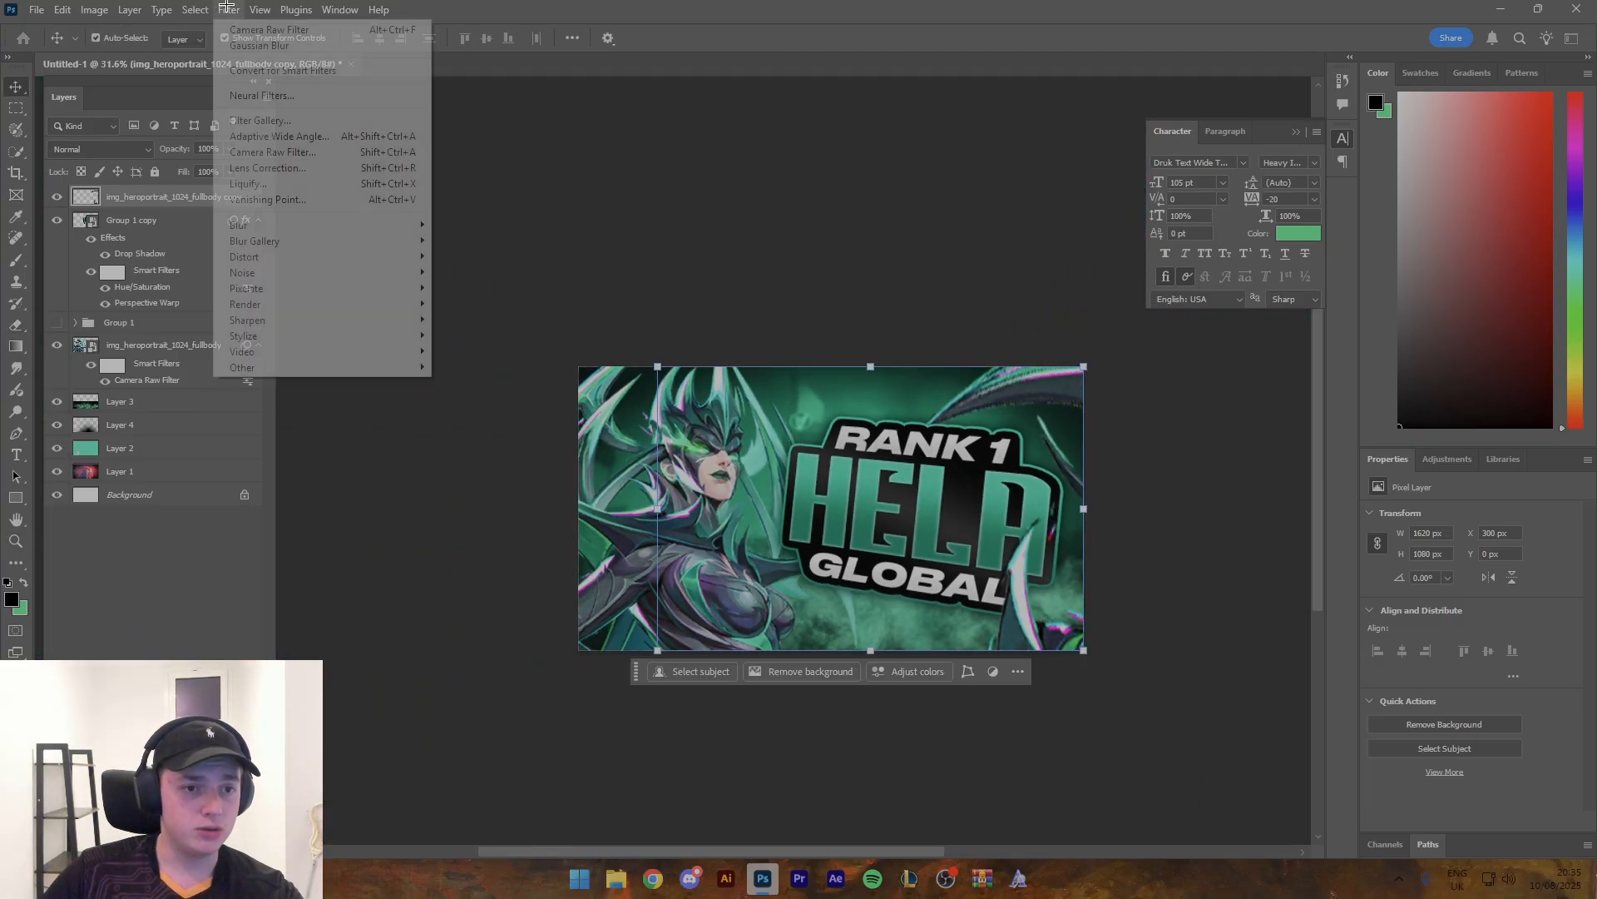
{"action": "mouse_move", "coordinate": [324, 226]}
{"action": "left_click", "coordinate": [466, 287]}
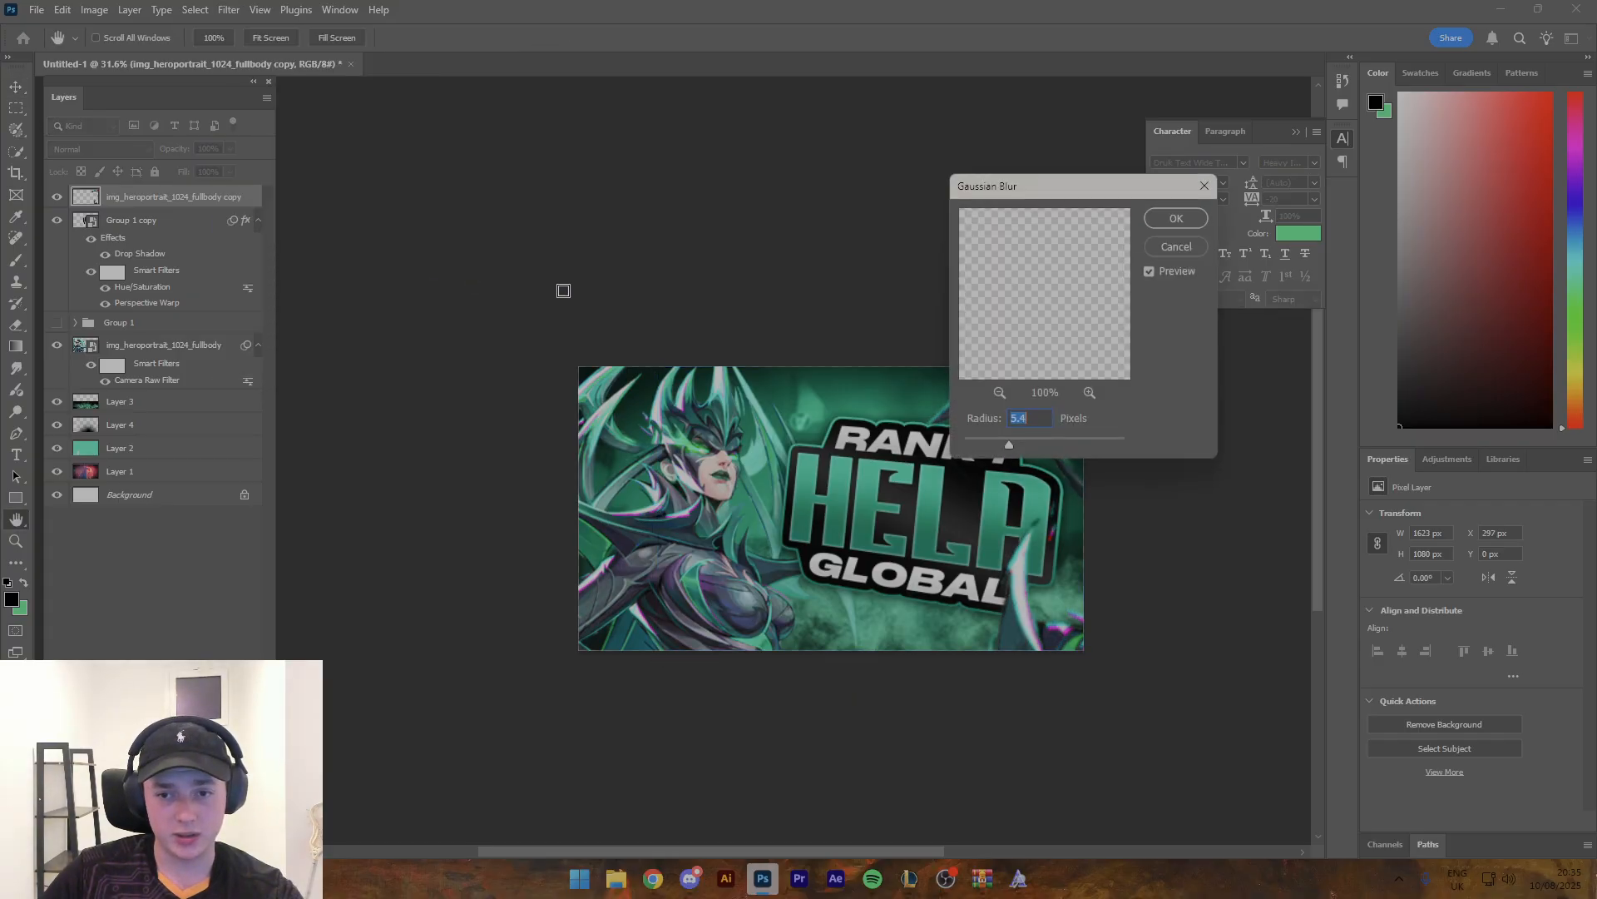
{"action": "left_click_drag", "start_coordinate": [1081, 187], "coordinate": [1223, 189]}
{"action": "left_click_drag", "start_coordinate": [1156, 442], "coordinate": [1183, 445]}
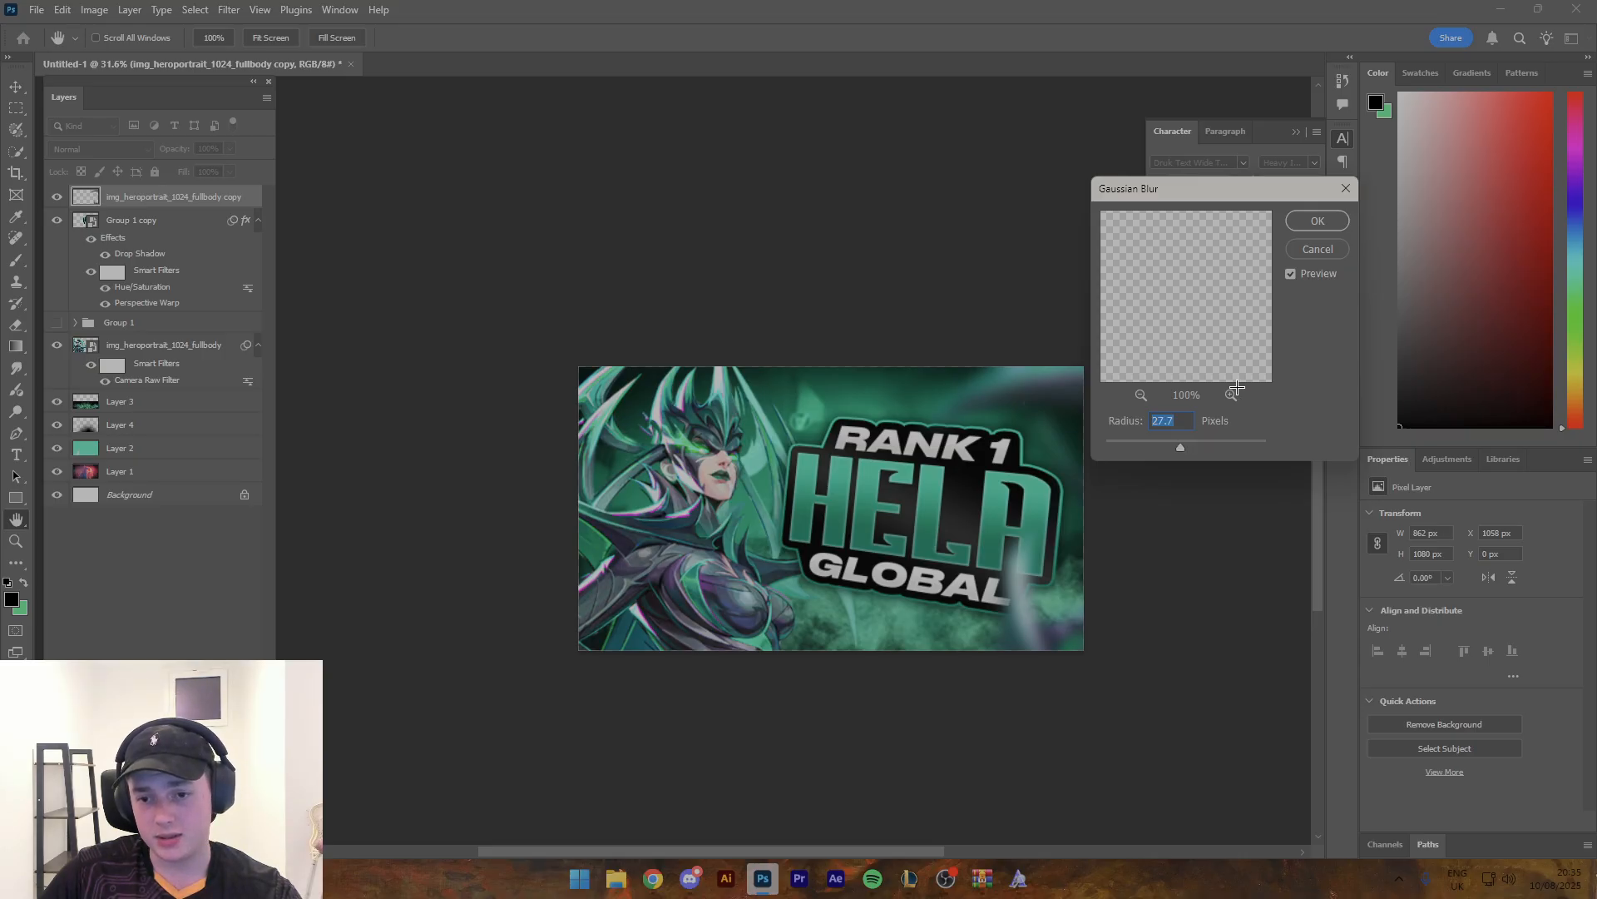
{"action": "left_click", "coordinate": [1314, 223]}
- Adjust the blurred horn layer's Hue/Saturation to hue +1, saturation +20 and lightness -13
{"action": "key", "text": "ctrl+u"}
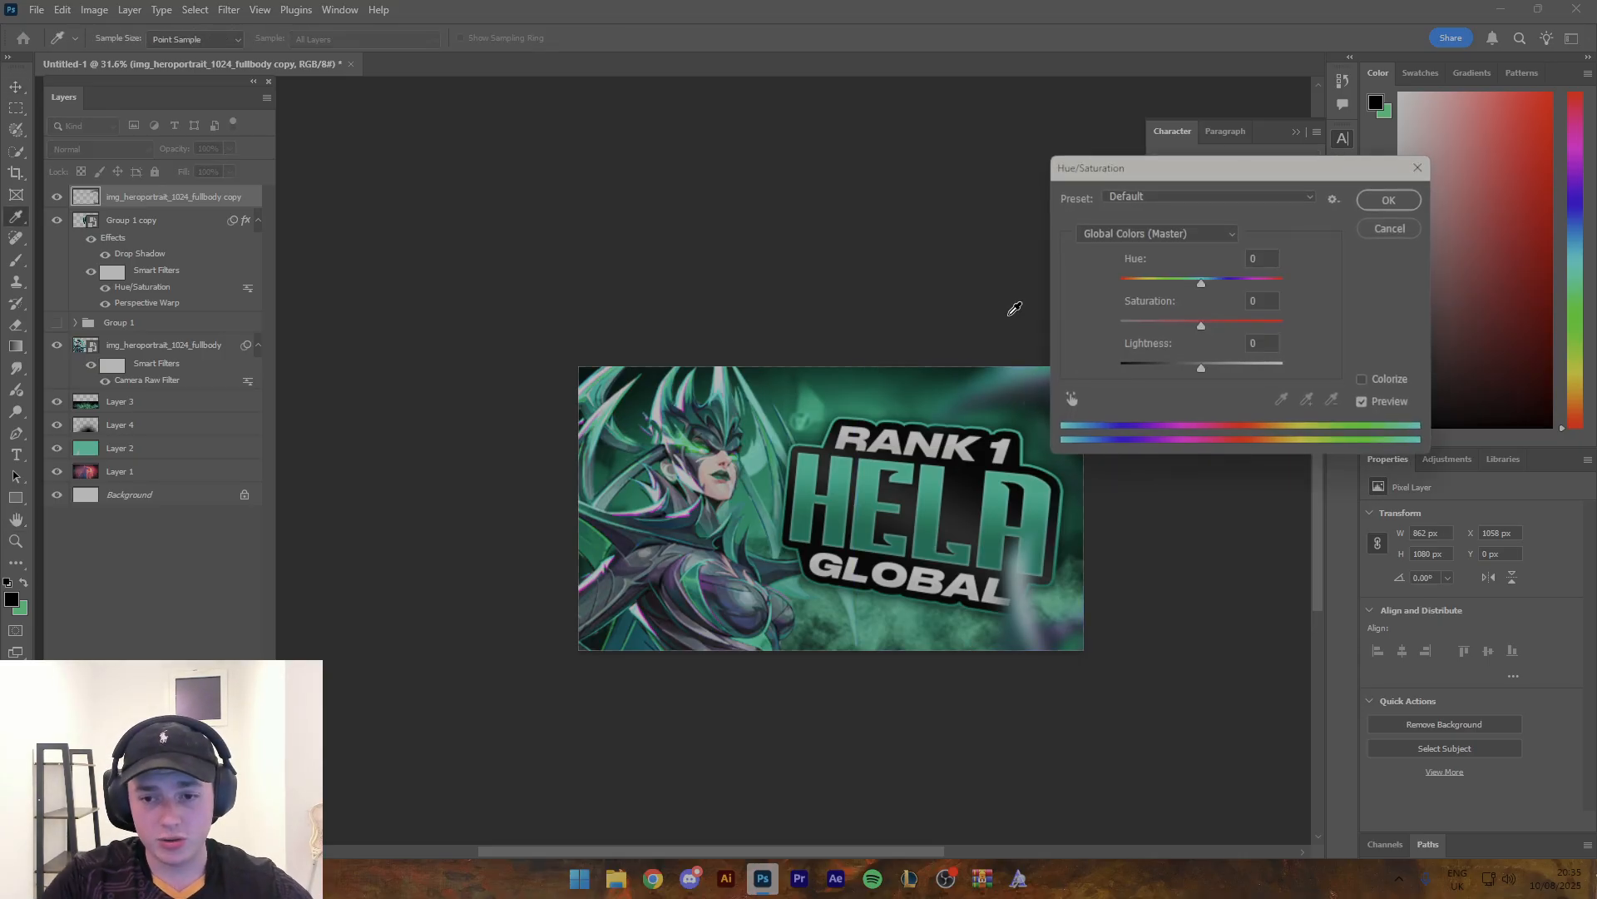
{"action": "left_click", "coordinate": [1389, 229]}
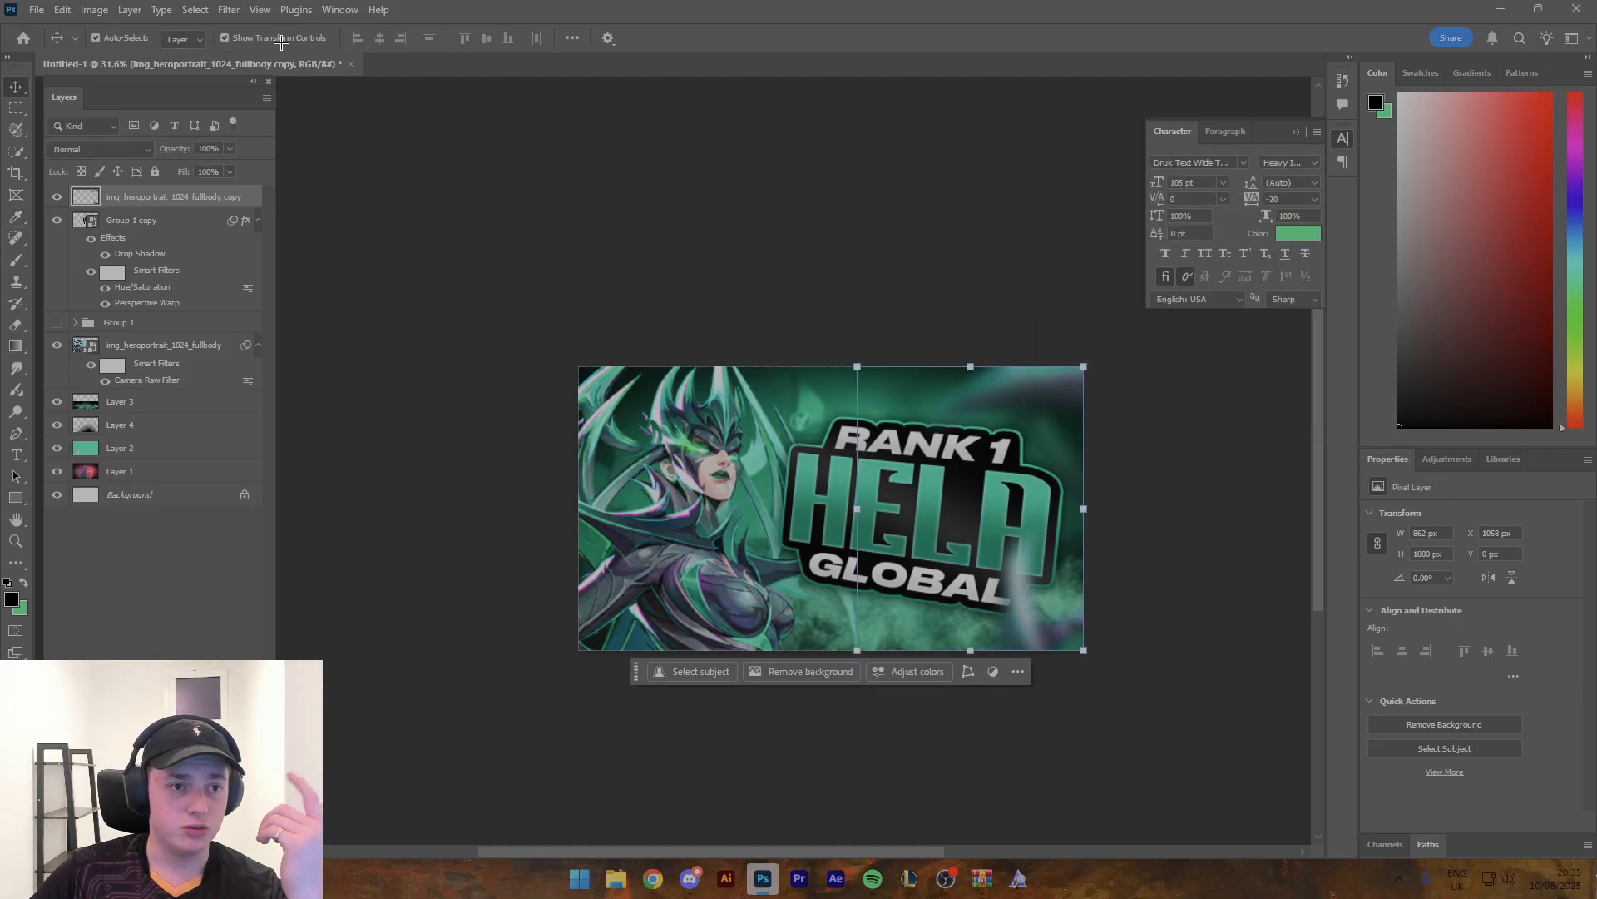
{"action": "key", "text": "ctrl+u"}
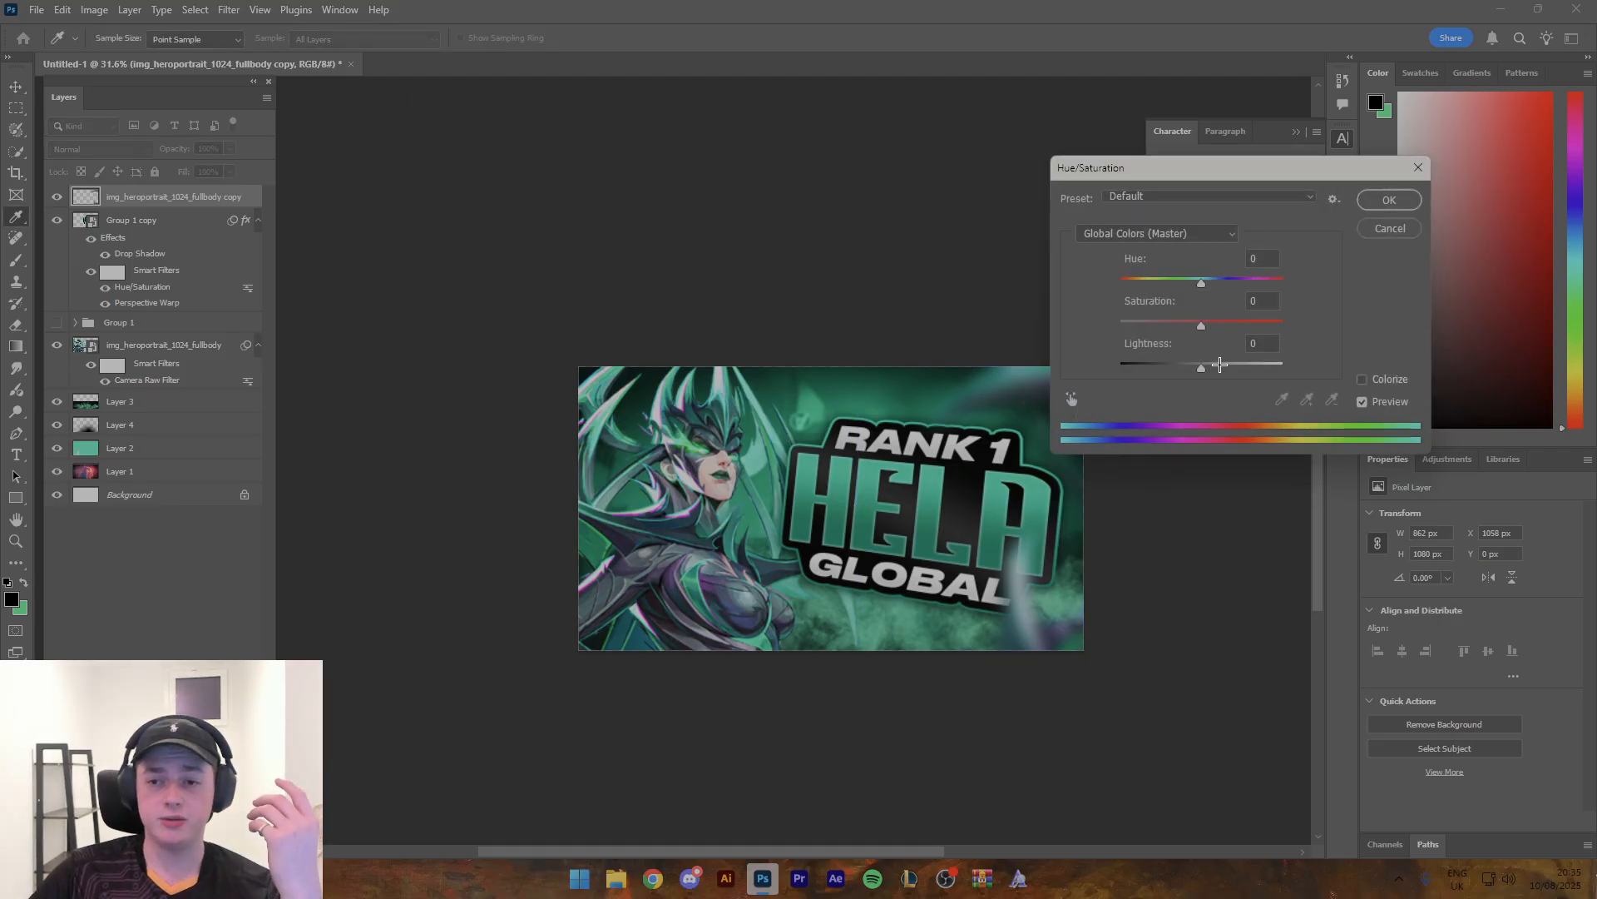
{"action": "left_click_drag", "start_coordinate": [1195, 366], "coordinate": [1186, 366]}
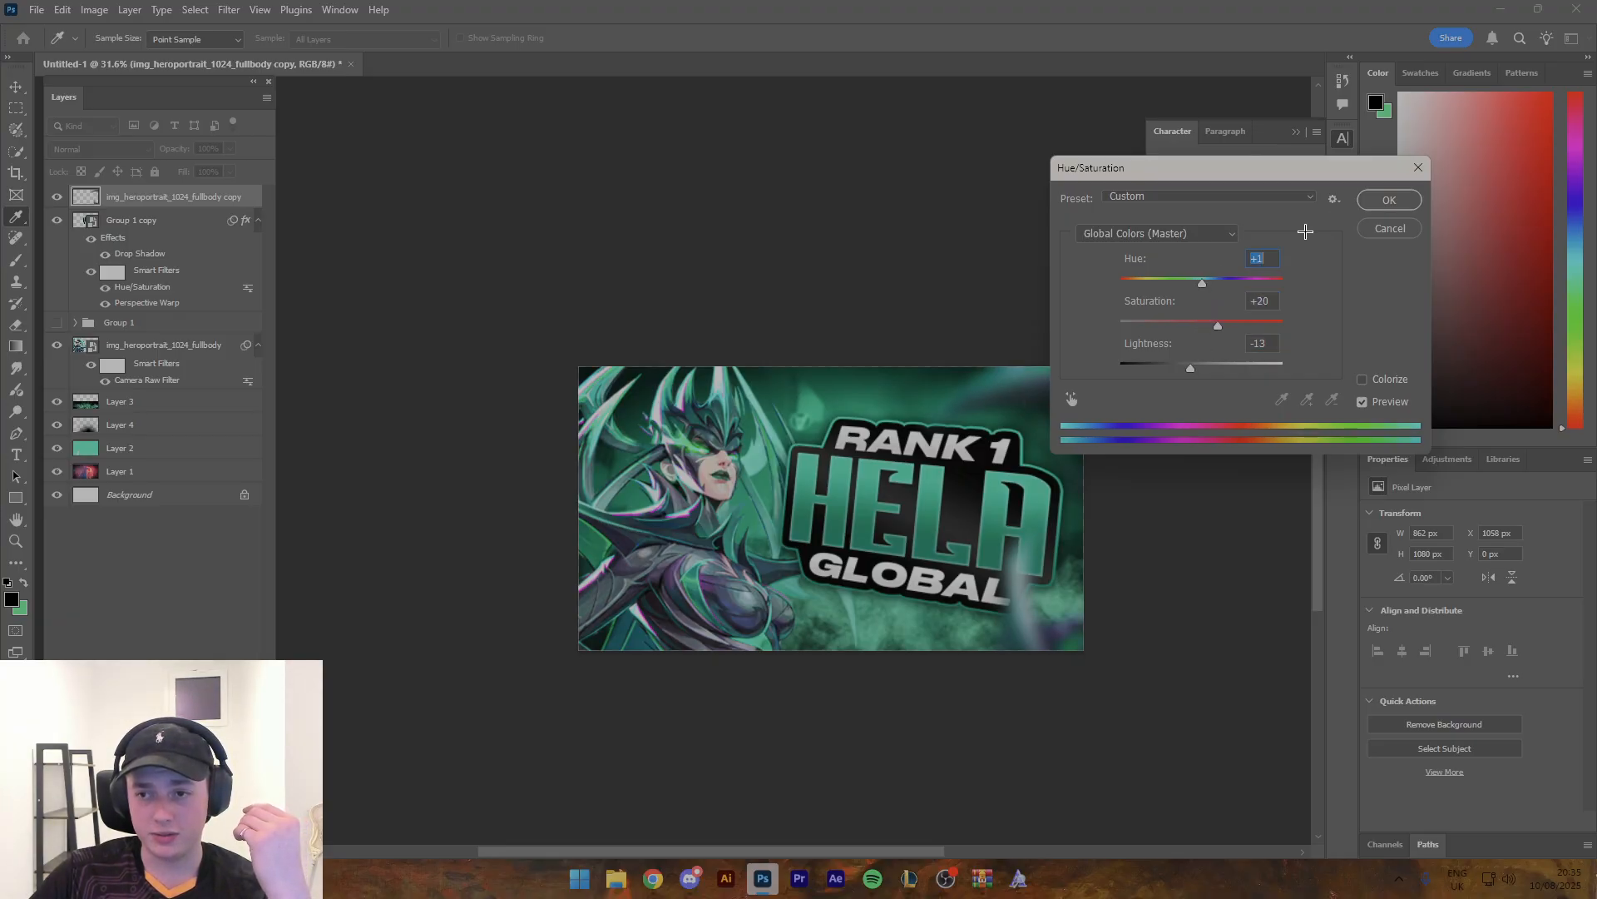
{"action": "left_click", "coordinate": [1389, 200]}
- Apply the Camera Raw Filter to the blurred horns with exposure +0.25, blacks -21, vibrance +32, texture +42, clarity +17 and grain 28
{"action": "left_click", "coordinate": [229, 10]}
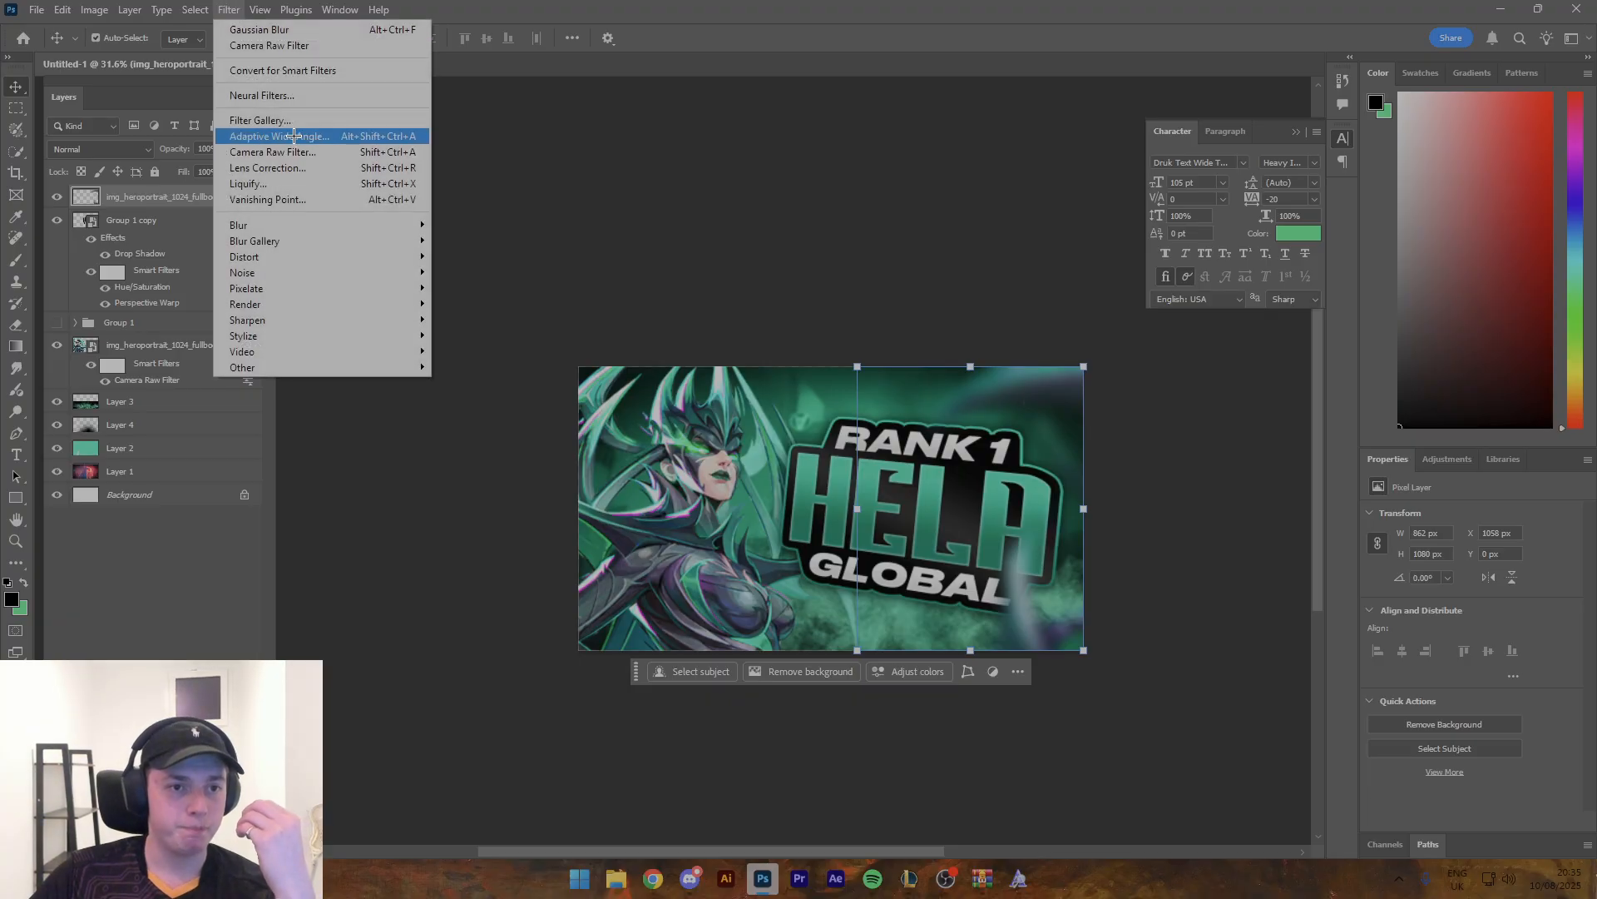
{"action": "left_click", "coordinate": [275, 151]}
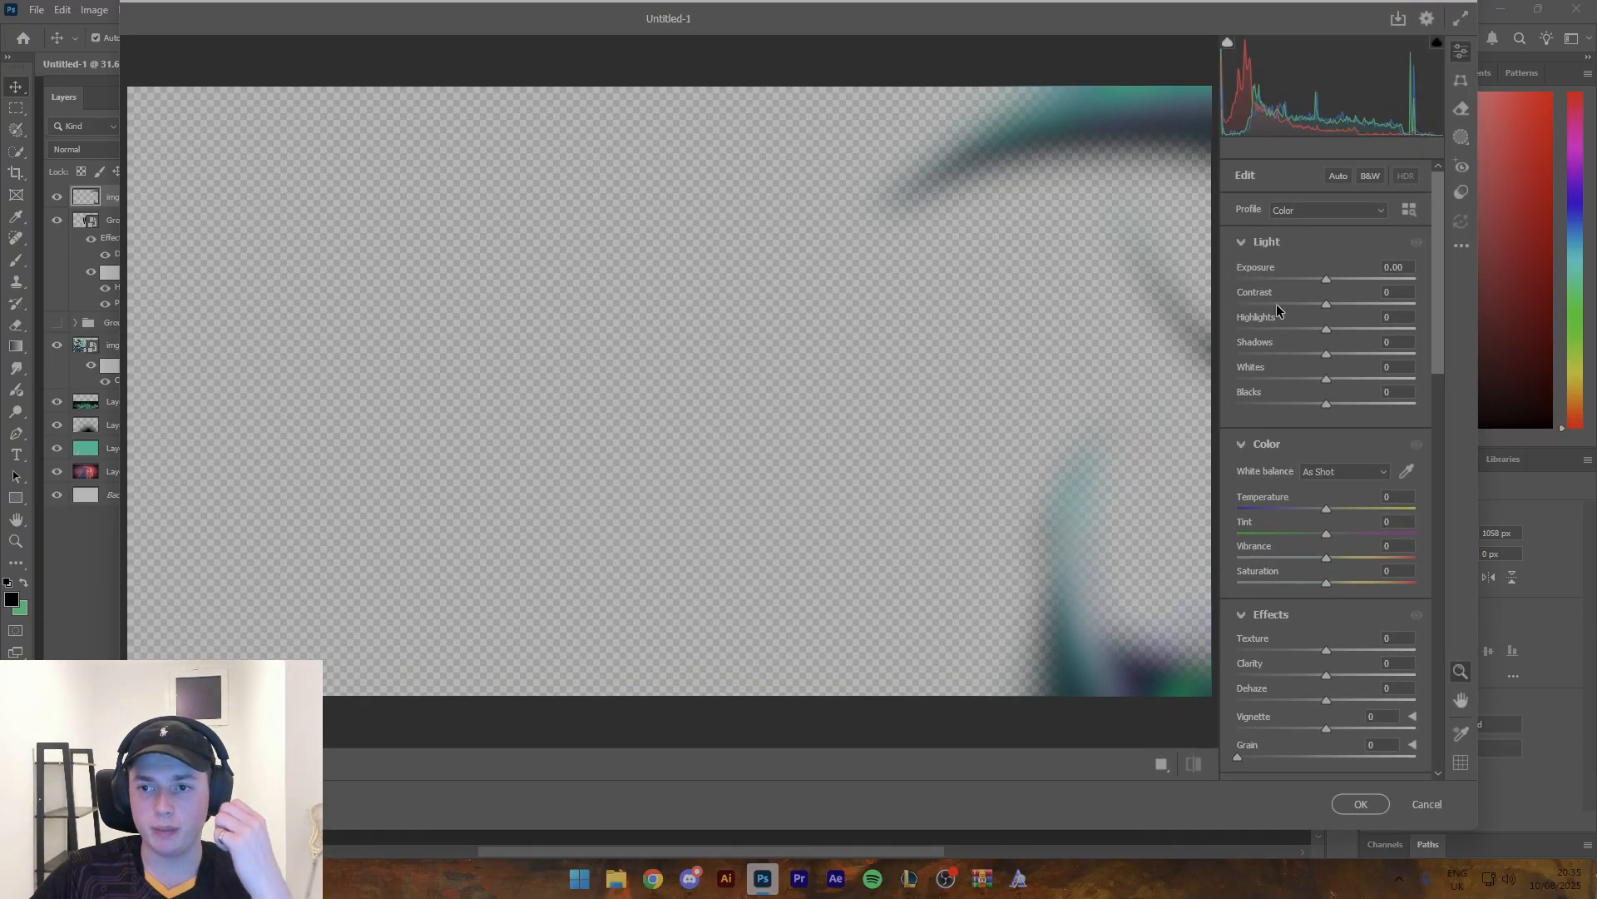
{"action": "left_click_drag", "start_coordinate": [1327, 281], "coordinate": [1331, 281]}
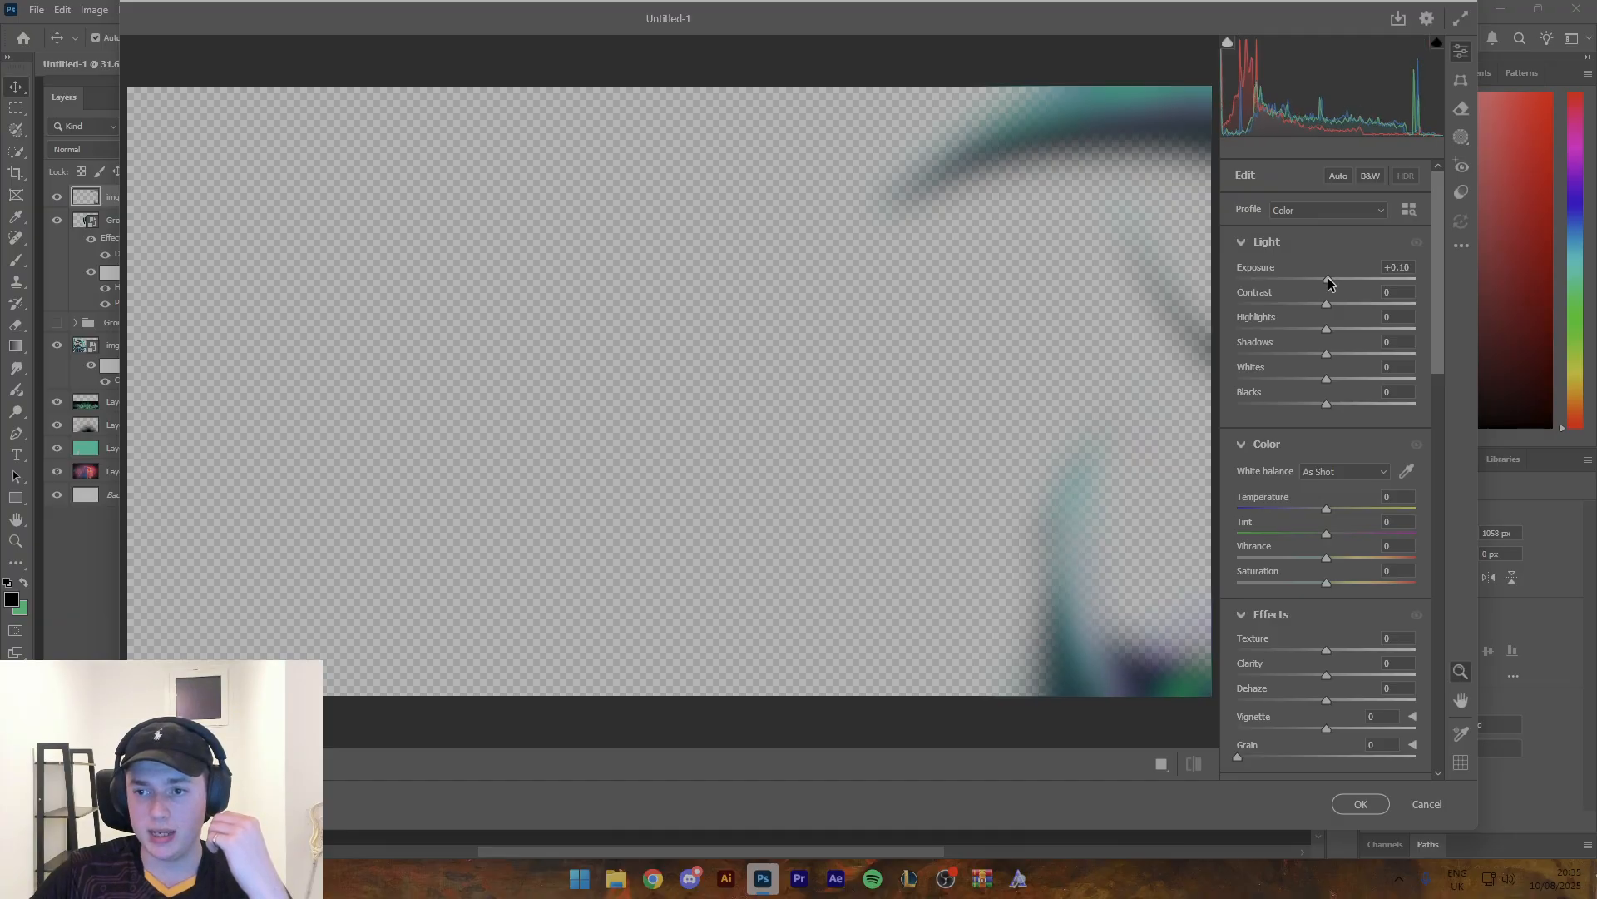
{"action": "left_click_drag", "start_coordinate": [1326, 674], "coordinate": [1361, 653]}
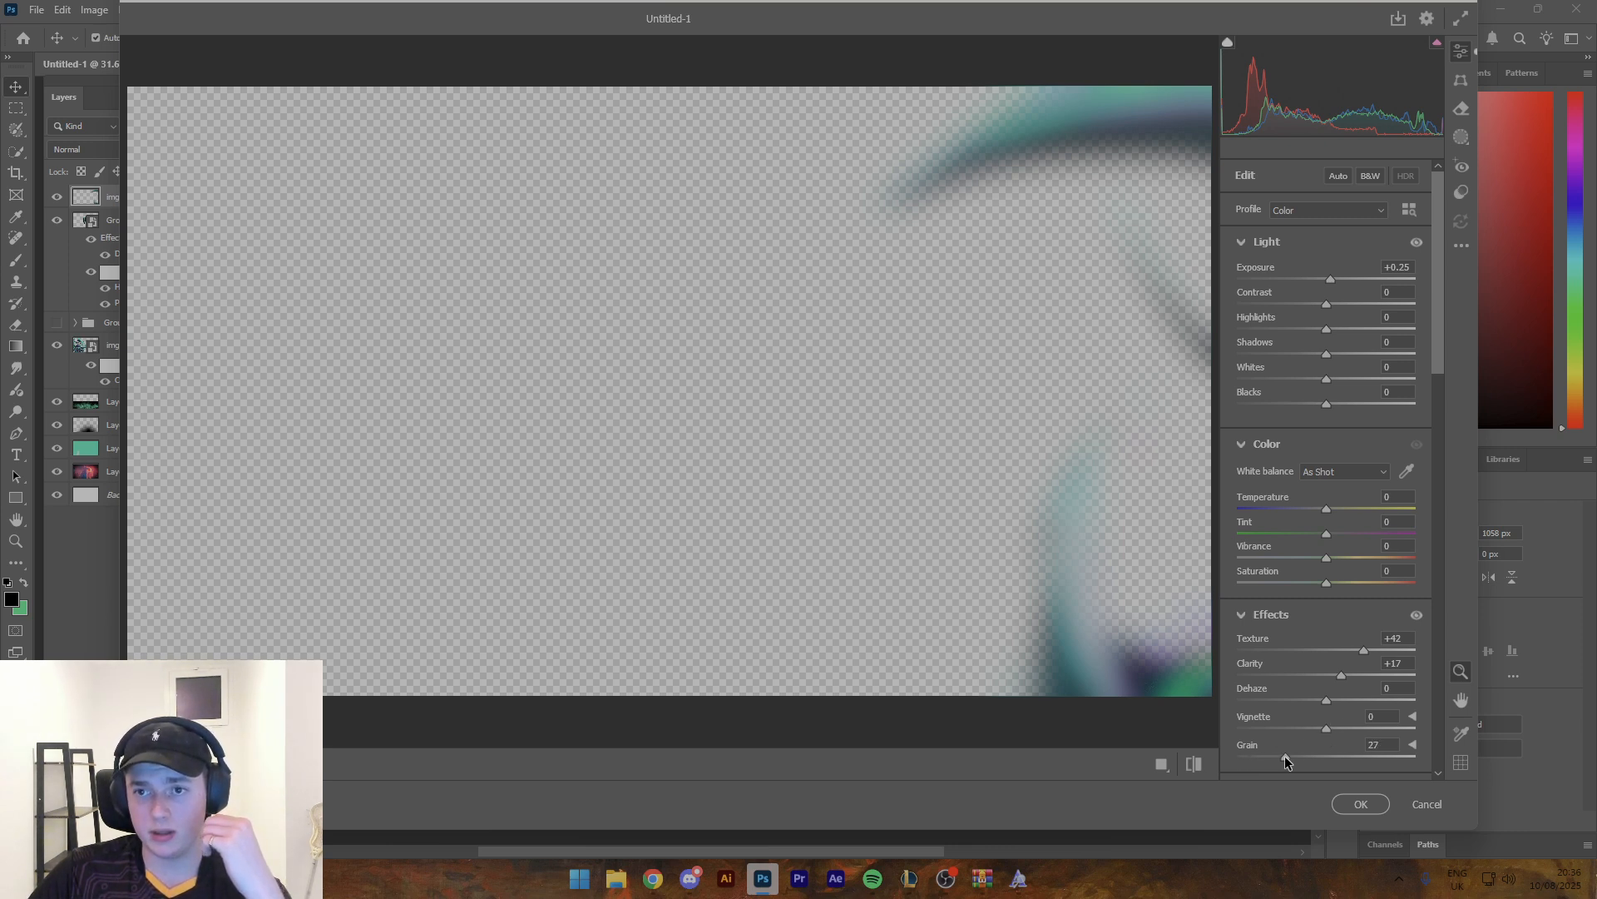
{"action": "left_click_drag", "start_coordinate": [1285, 756], "coordinate": [1286, 756]}
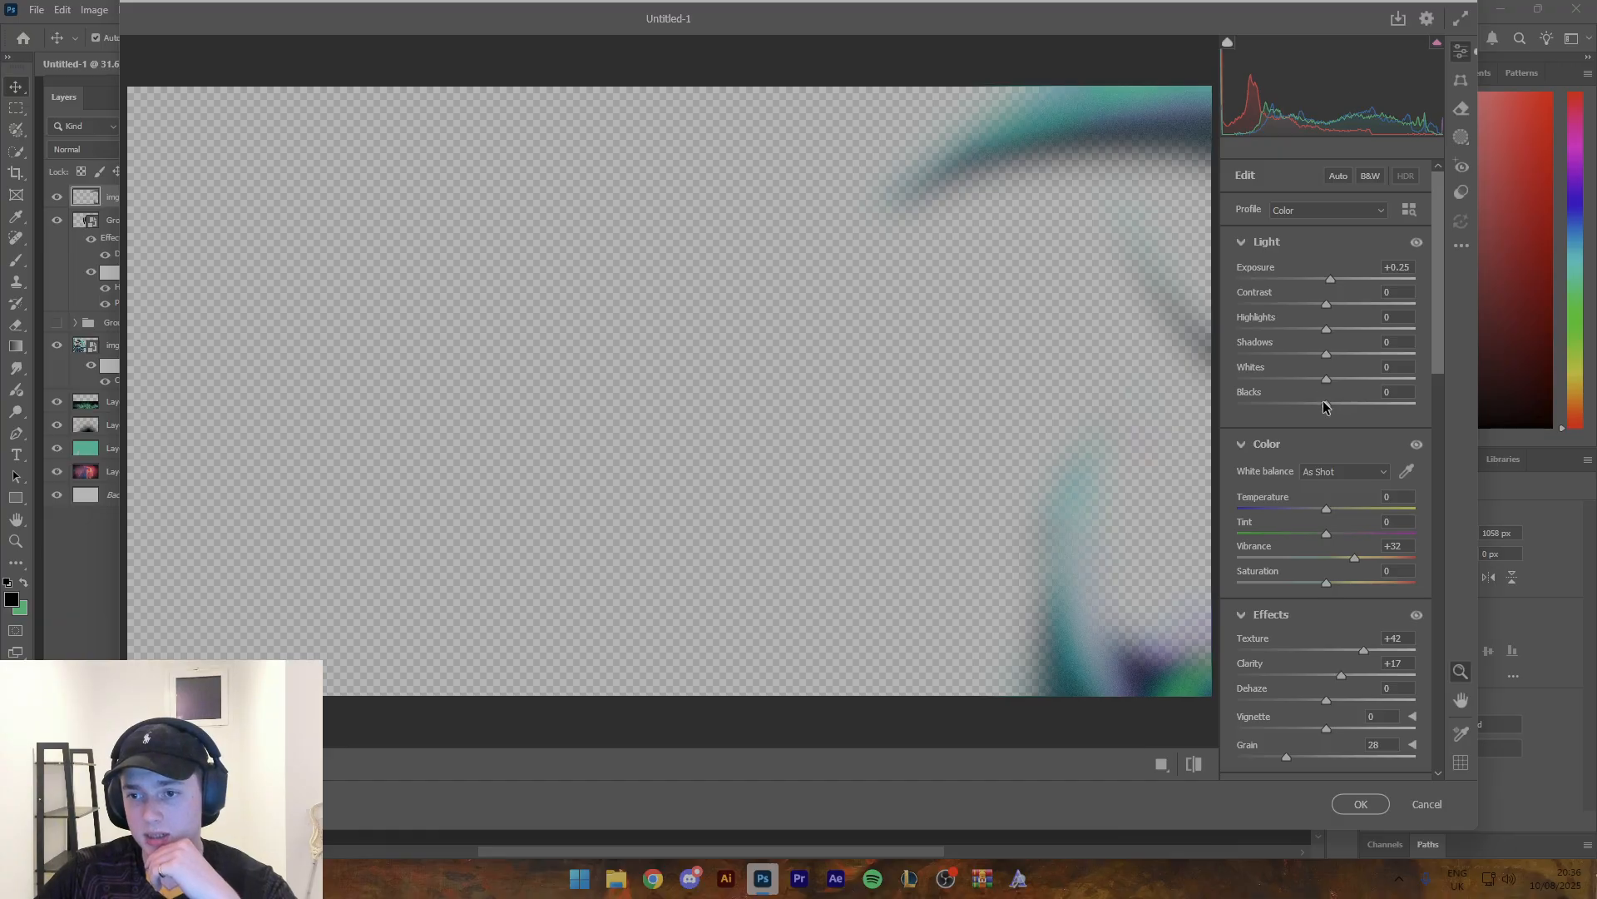
{"action": "left_click_drag", "start_coordinate": [1326, 404], "coordinate": [1306, 407]}
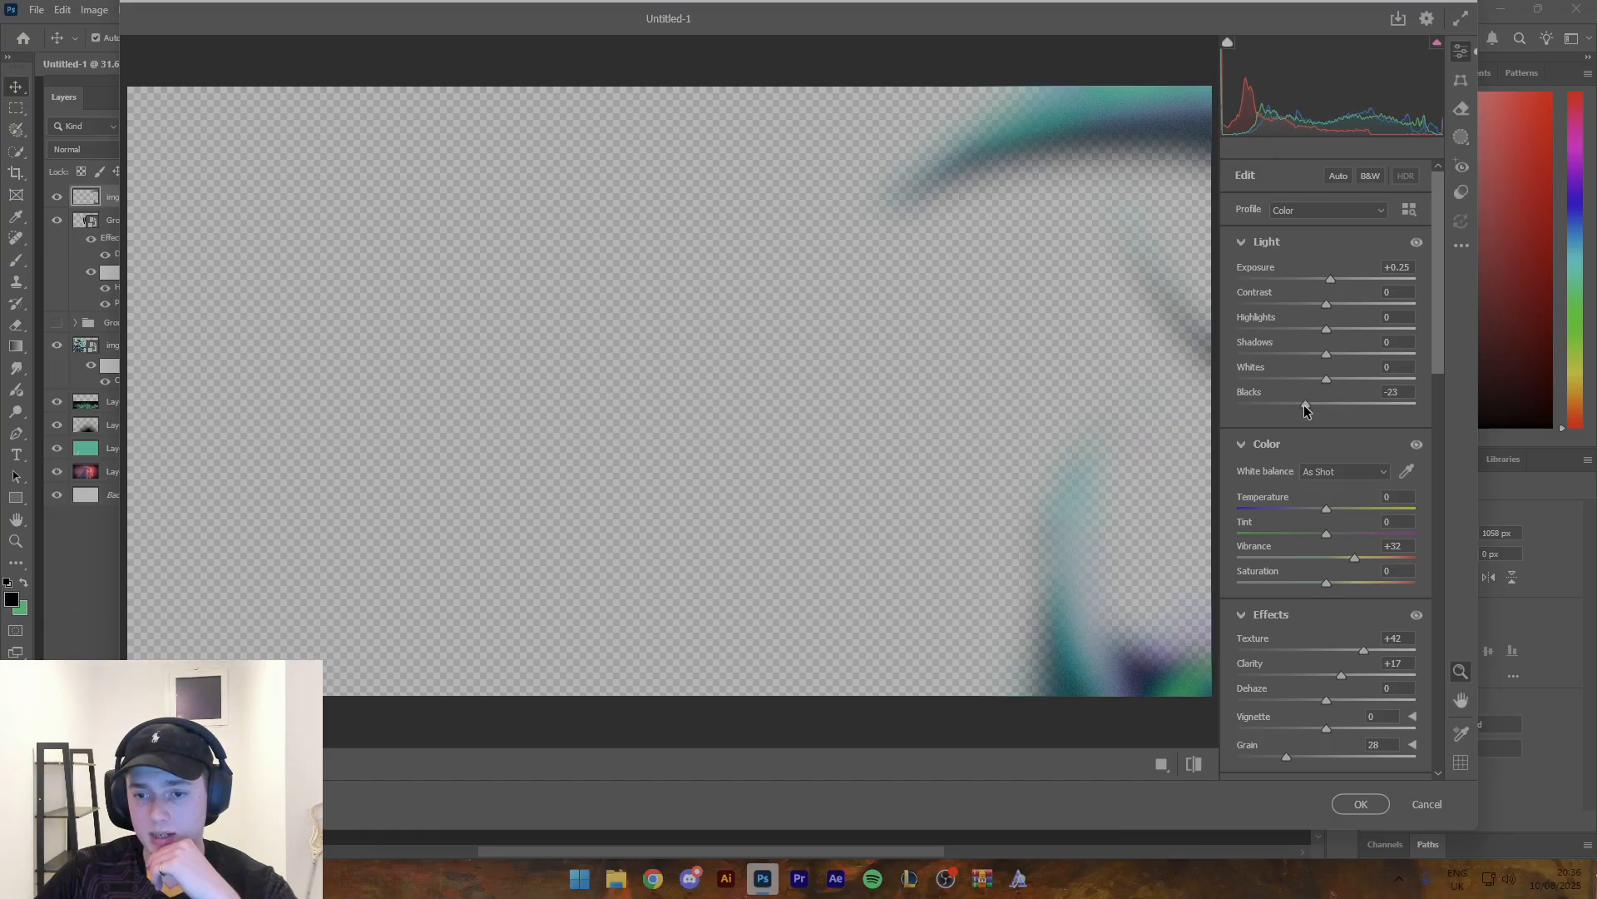
{"action": "left_click", "coordinate": [1360, 804]}
- Duplicate the blurred horn layer onto the left edge of the artwork and flip the copy both horizontally and vertically
{"action": "key", "text": "z"}
{"action": "left_click_drag", "start_coordinate": [1158, 618], "coordinate": [994, 516]}
{"action": "key", "text": "v"}
{"action": "left_click_drag", "start_coordinate": [979, 333], "coordinate": [590, 334]}
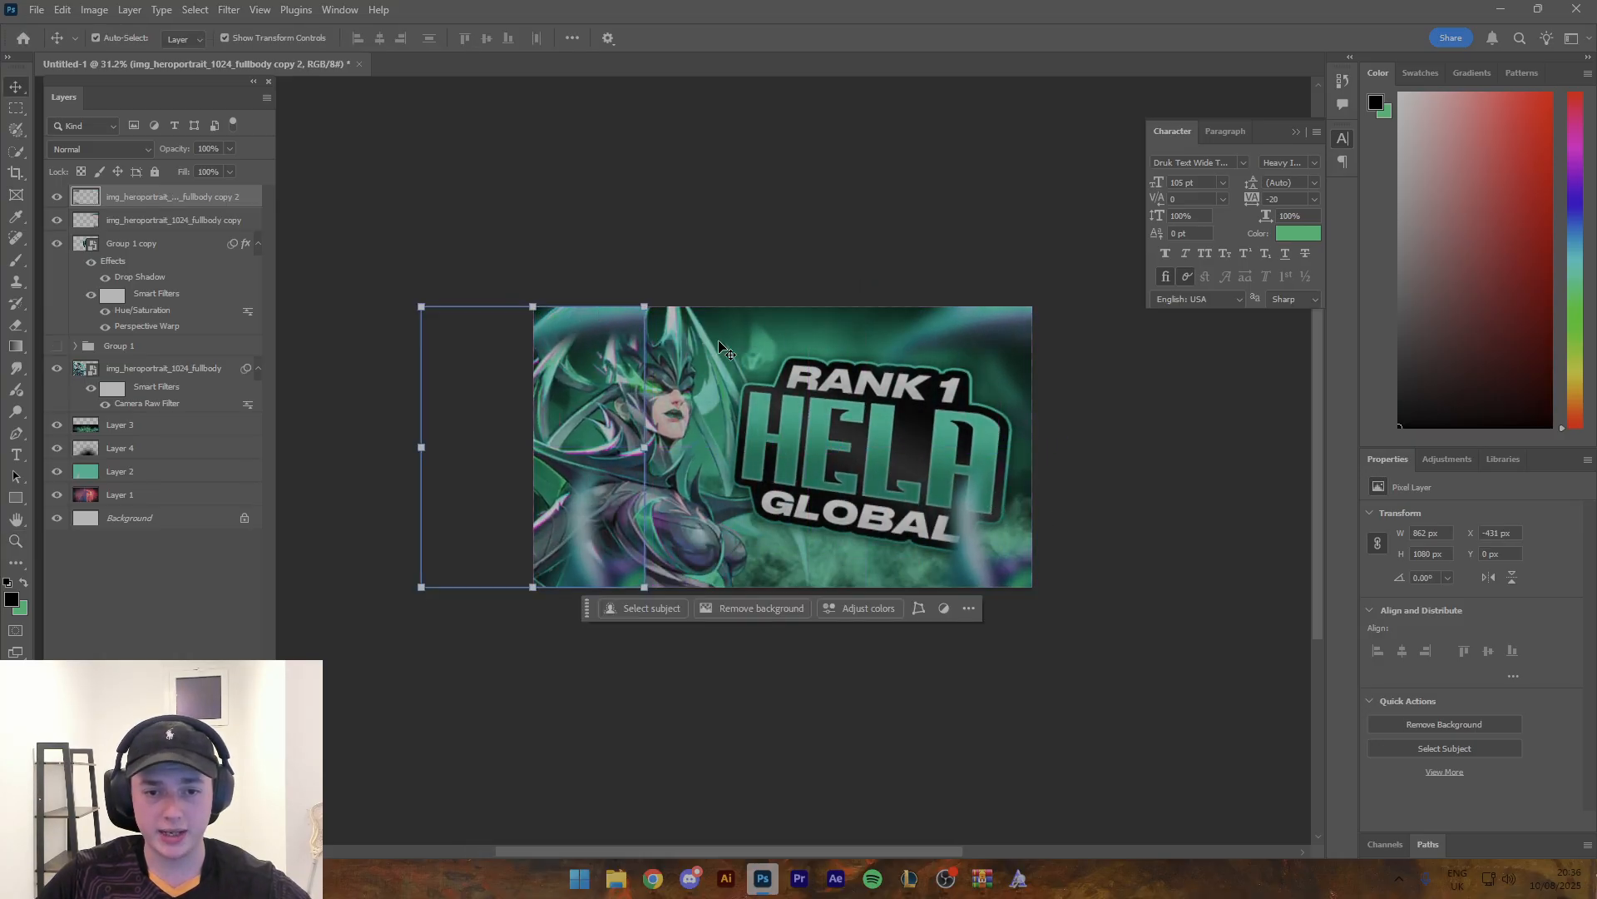
{"action": "key", "text": "ctrl+t"}
{"action": "left_click", "coordinate": [506, 622]}
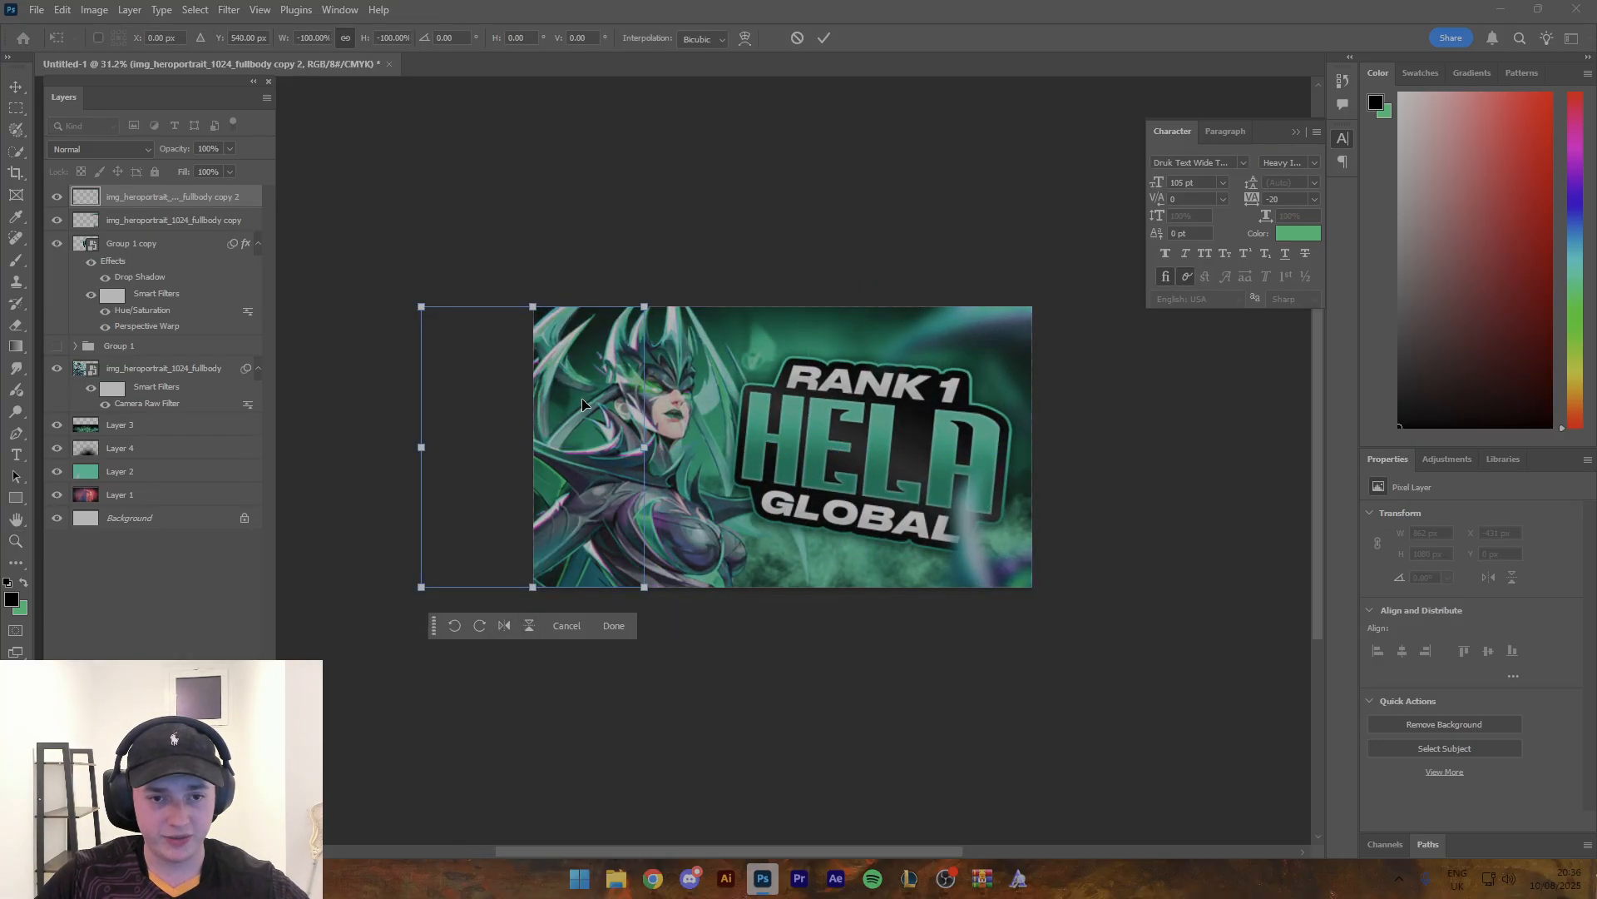
{"action": "left_click_drag", "start_coordinate": [582, 398], "coordinate": [682, 393]}
{"action": "left_click", "coordinate": [726, 629]}
- Enlarge the RANK 1 HELA GLOBAL title to about 1184 px wide and 835 px high
{"action": "key", "text": "z"}
{"action": "mouse_move", "coordinate": [913, 439]}
{"action": "left_mouse_down"}
{"action": "mouse_move", "coordinate": [803, 441]}
{"action": "mouse_move", "coordinate": [909, 446]}
{"action": "left_mouse_up"}
{"action": "left_click_drag", "start_coordinate": [789, 411], "coordinate": [897, 437]}
{"action": "key", "text": "v"}
{"action": "left_click", "coordinate": [1049, 330]}
{"action": "left_click", "coordinate": [567, 602]}
{"action": "key", "text": "z"}
{"action": "key", "text": "v"}
{"action": "left_click", "coordinate": [854, 459]}
{"action": "key", "text": "z"}
{"action": "key", "text": "v"}
{"action": "left_click_drag", "start_coordinate": [1045, 452], "coordinate": [1056, 453]}
{"action": "left_click", "coordinate": [977, 582]}
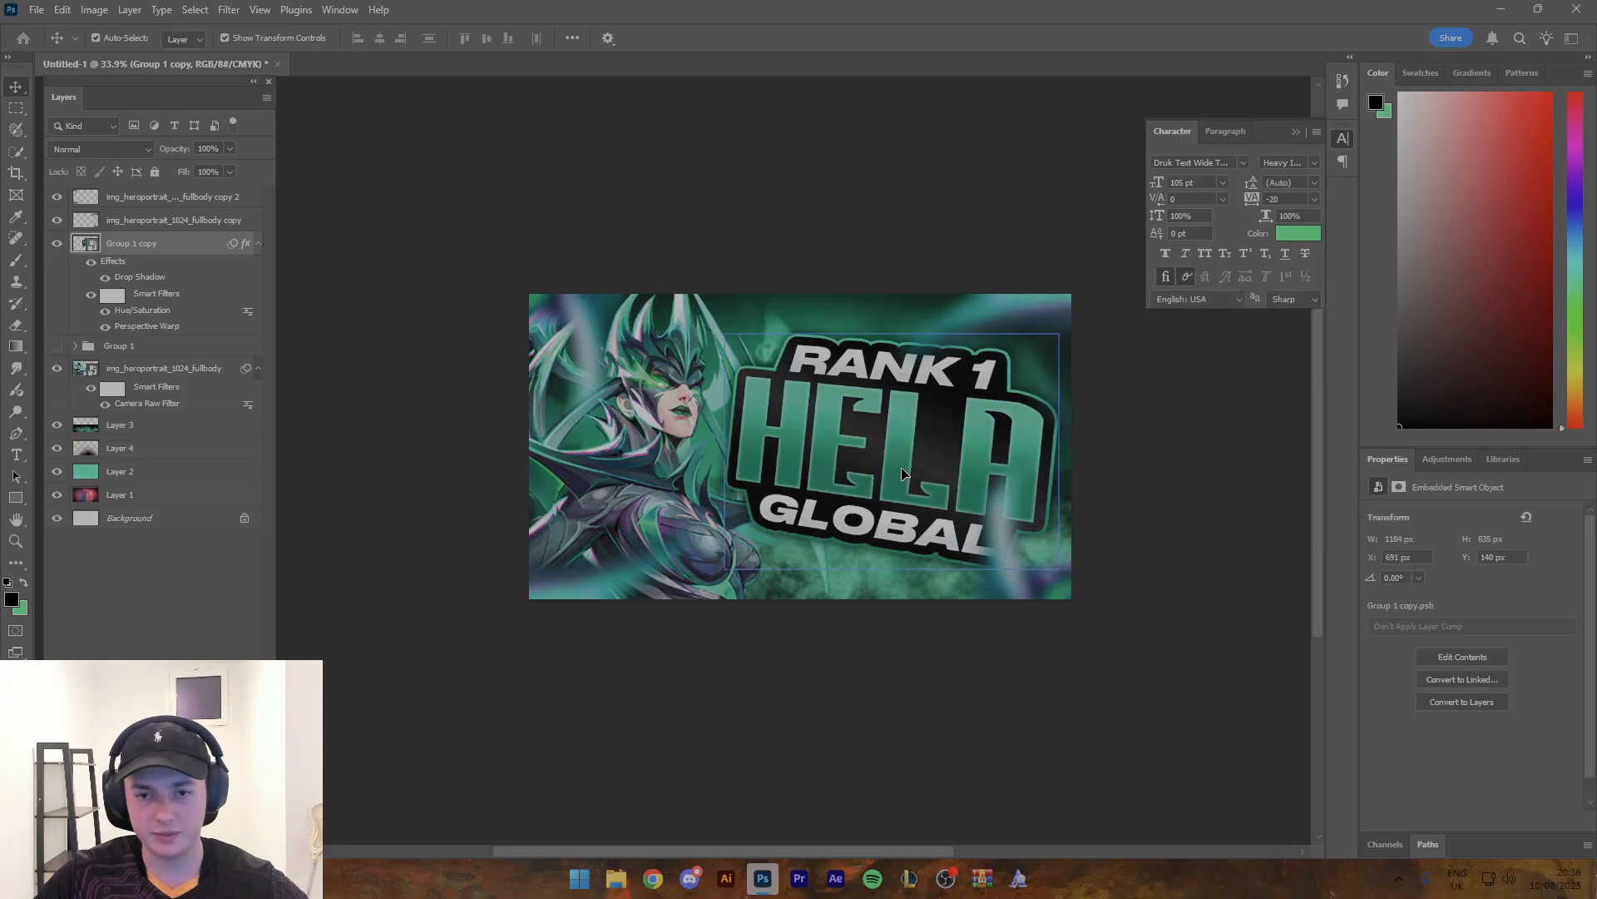
- Shift the main Hela render slightly left and reposition the title to about X 698 px, Y 144 px
{"action": "left_click_drag", "start_coordinate": [906, 472], "coordinate": [905, 472]}
{"action": "left_click_drag", "start_coordinate": [674, 473], "coordinate": [663, 475]}
{"action": "left_click", "coordinate": [849, 436]}
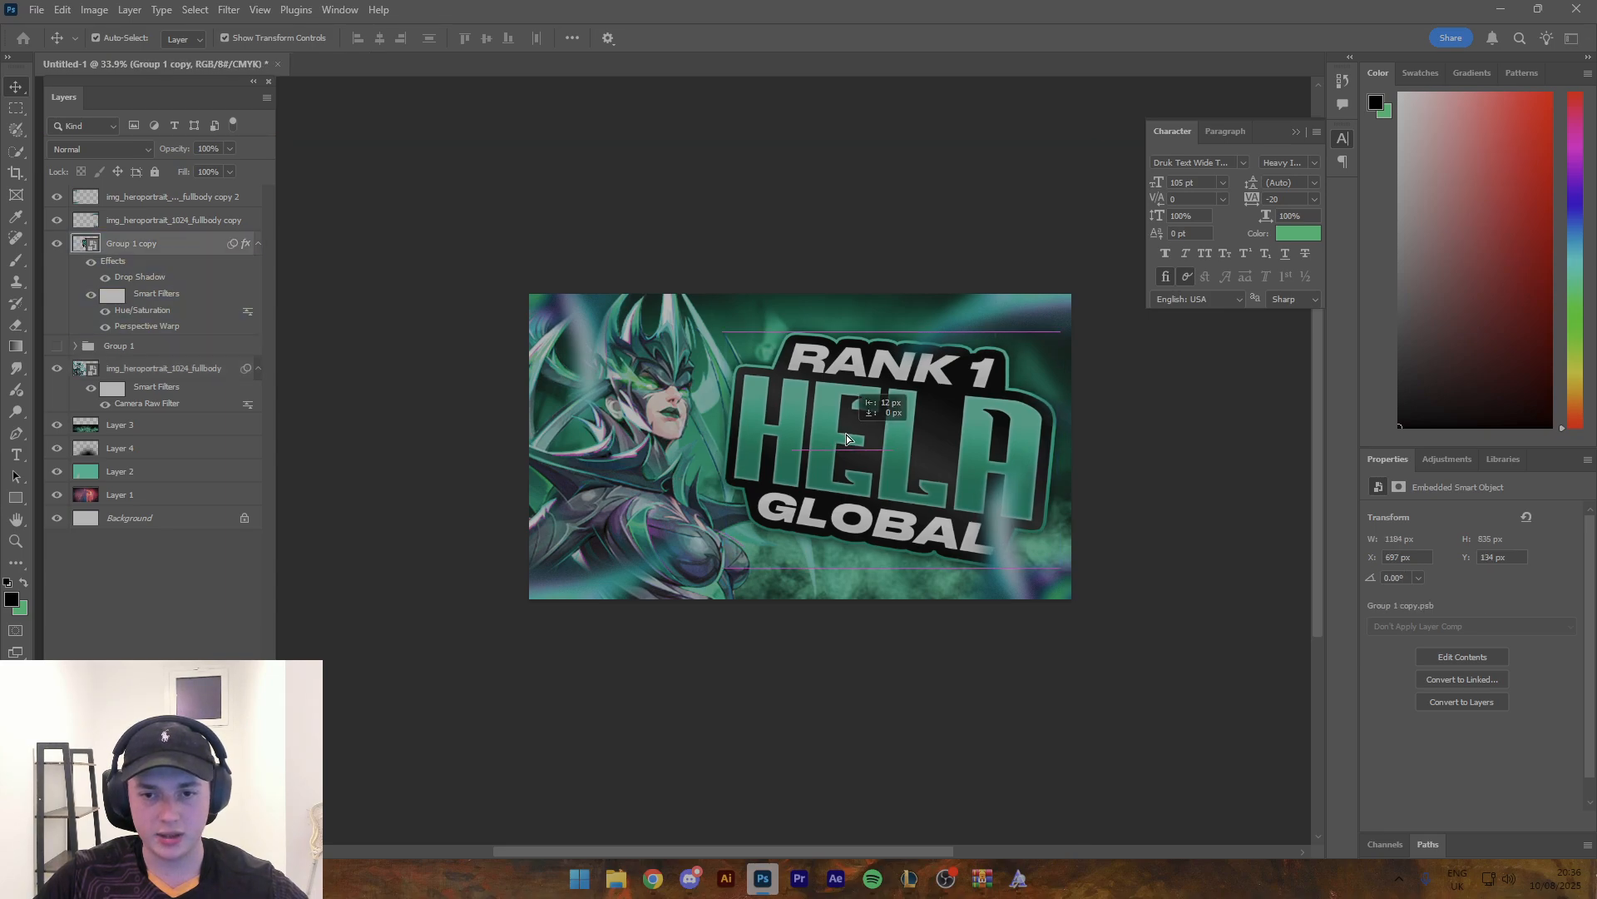
{"action": "key", "text": "shift+Down"}
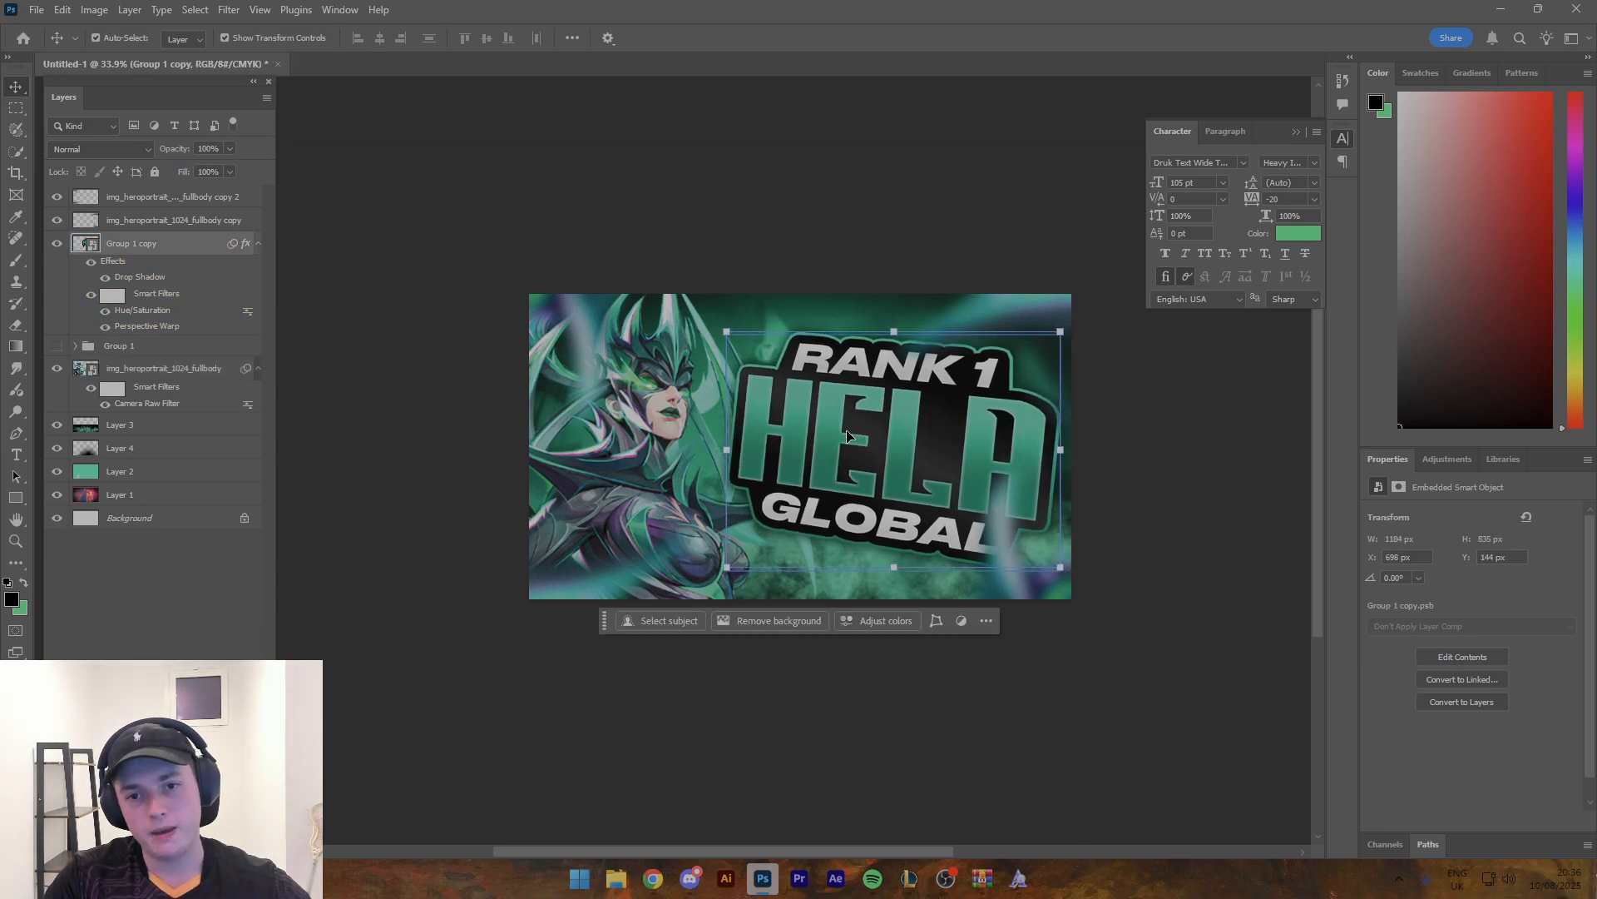
- Add a new layer directly above the title and sample the lettering's teal green as the brush colour
{"action": "mouse_move", "coordinate": [933, 326]}
{"action": "left_mouse_down"}
{"action": "mouse_move", "coordinate": [863, 313]}
{"action": "mouse_move", "coordinate": [913, 317]}
{"action": "left_mouse_up"}
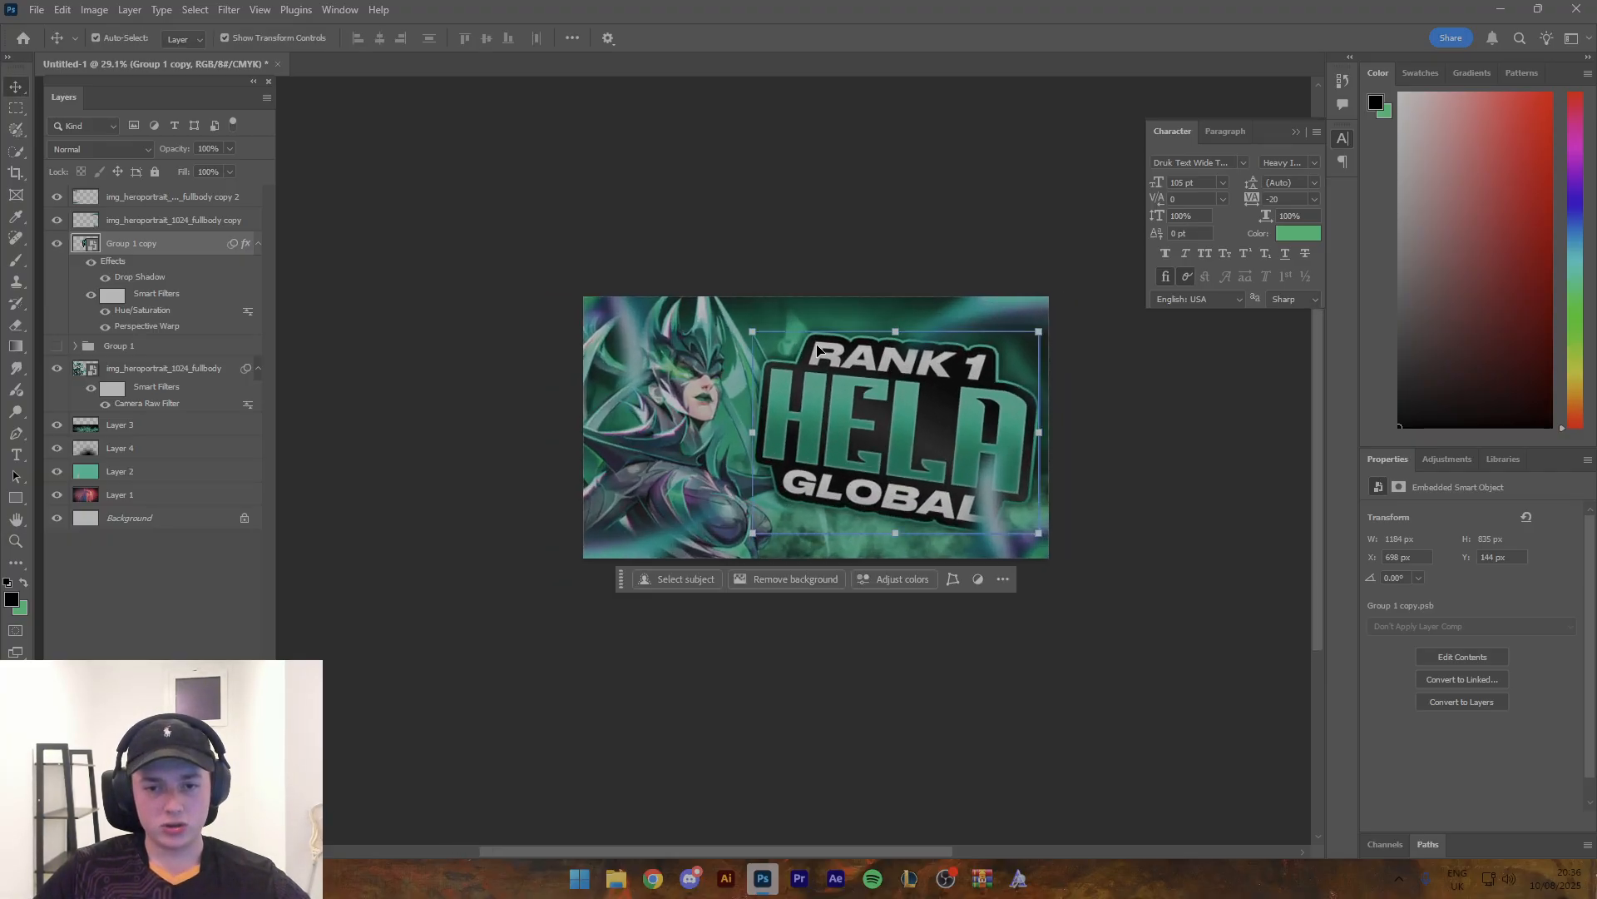
{"action": "key", "text": "ctrl+shift+alt+n"}
{"action": "key", "text": "b"}
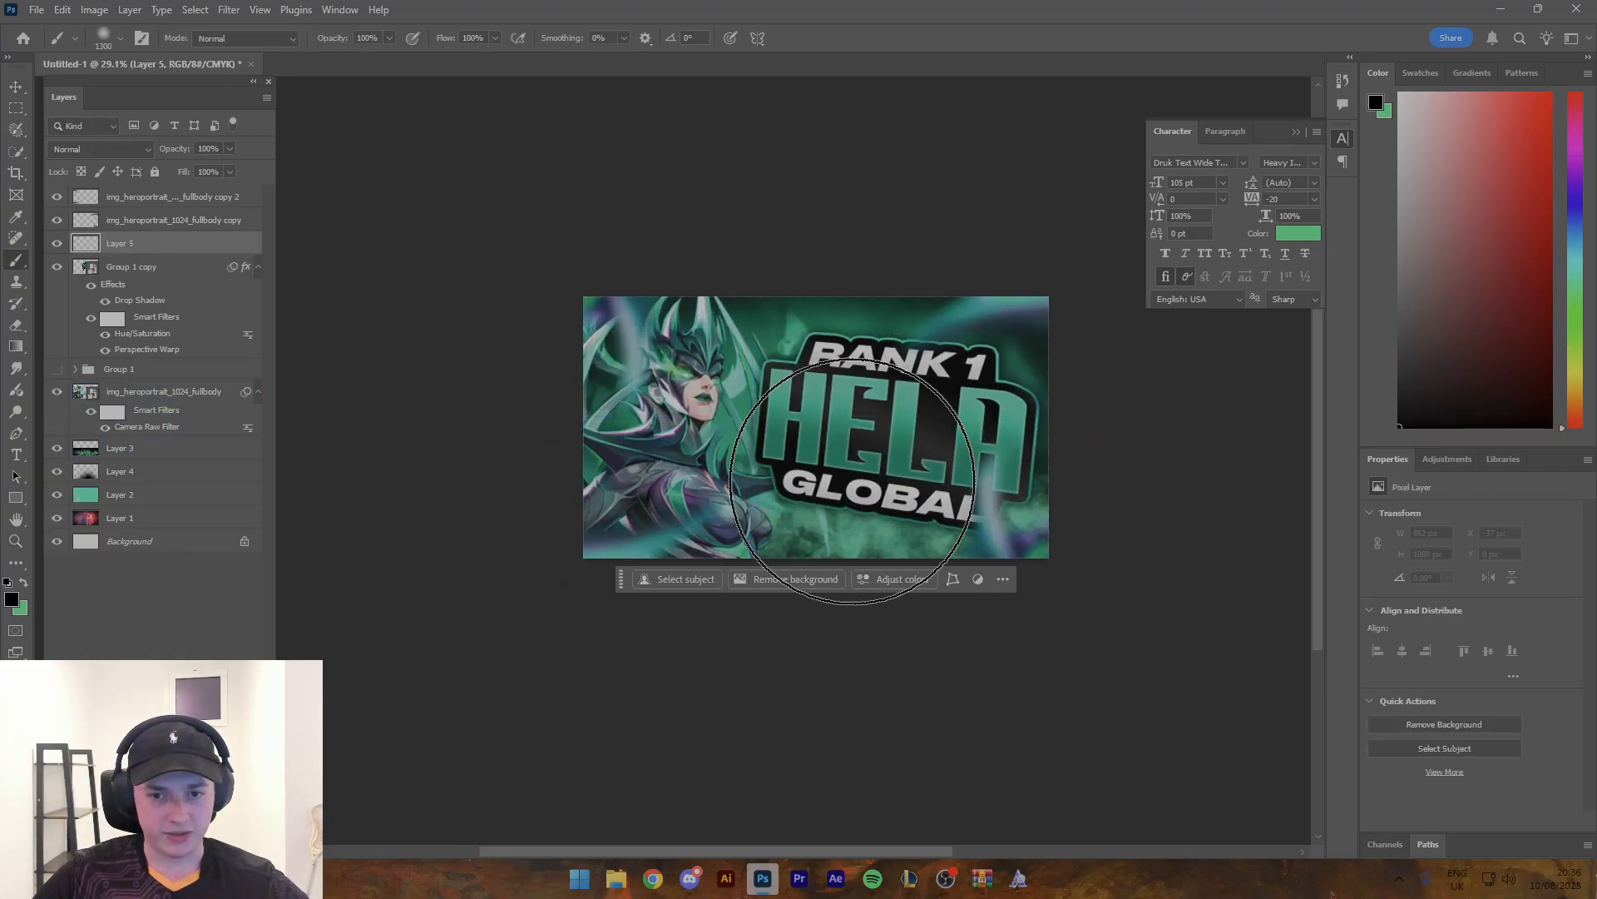
{"action": "left_click", "coordinate": [821, 395], "text": "alt"}
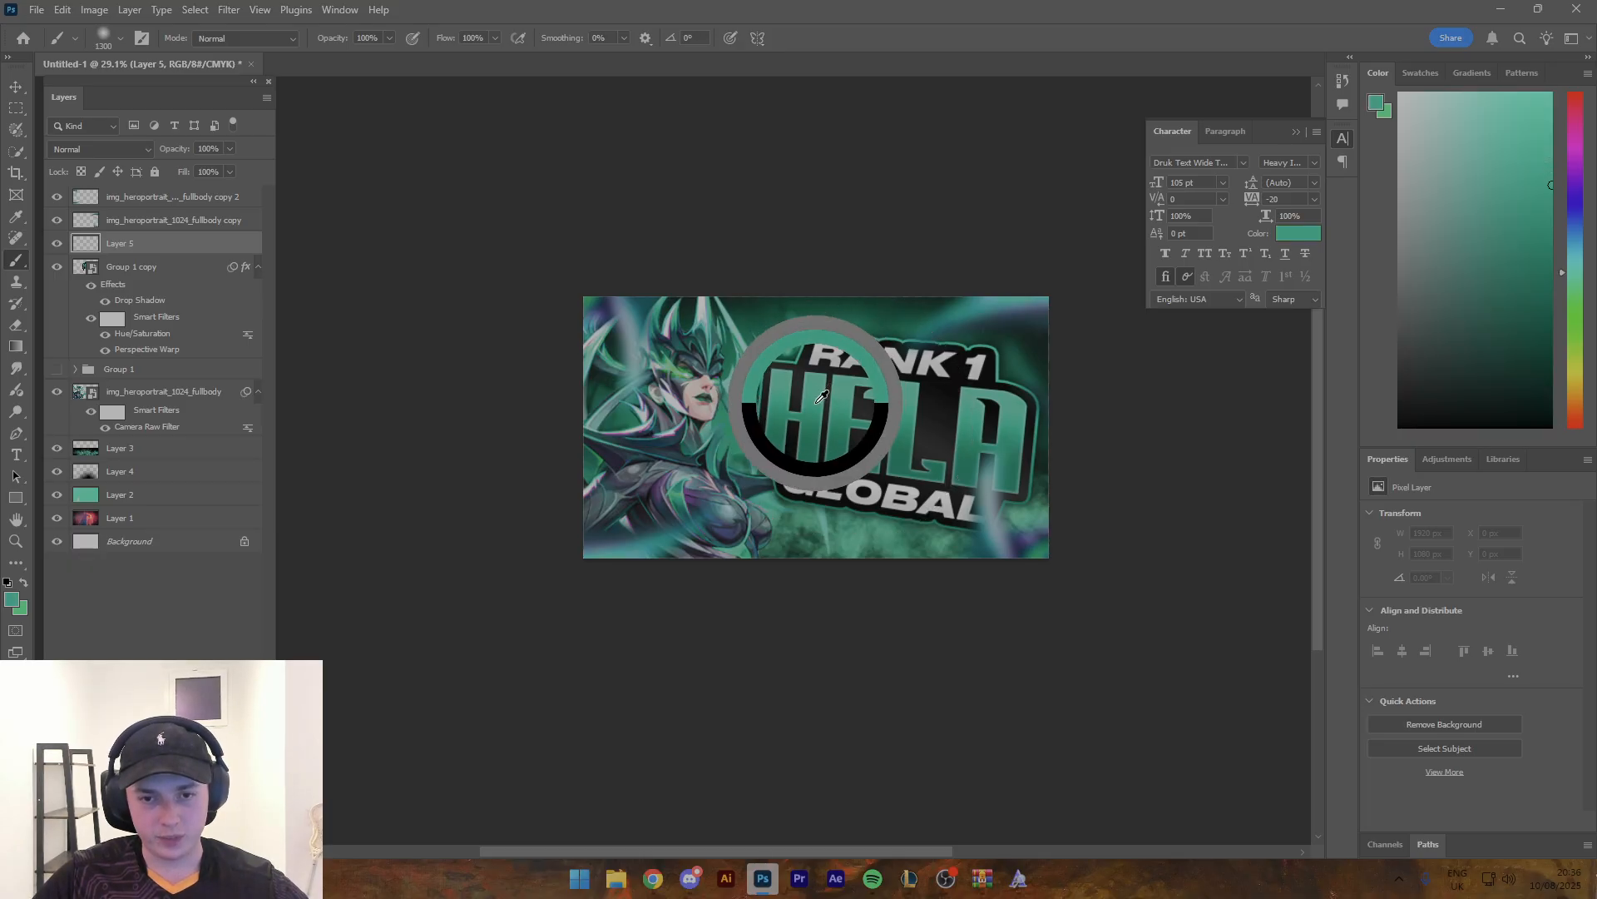
{"action": "key", "text": "bracketleft"}
{"action": "key", "text": "bracketleft"}
{"action": "key", "text": "bracketleft"}
{"action": "key", "text": "bracketleft"}
{"action": "key", "text": "bracketleft"}
{"action": "key", "text": "bracketleft"}
{"action": "key", "text": "bracketleft"}
{"action": "key", "text": "bracketleft"}
{"action": "key", "text": "bracketleft"}
{"action": "key", "text": "bracketleft"}
{"action": "key", "text": "bracketleft"}
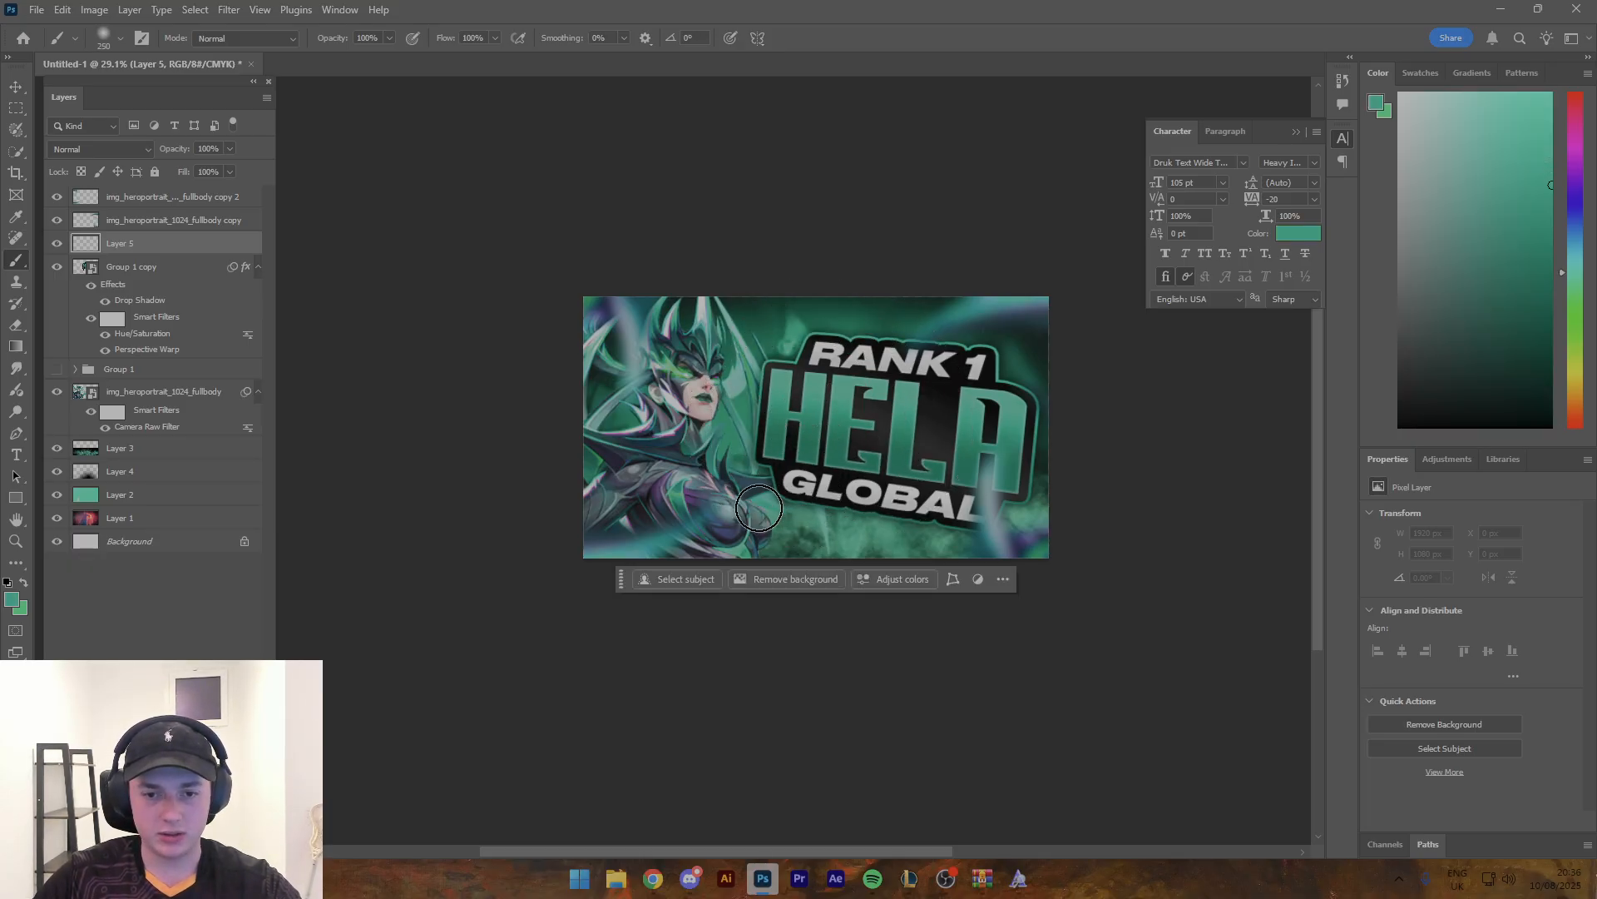
- Paint two soft diagonal teal streaks across the title on the new layer with a 500 px brush
{"action": "left_click_drag", "start_coordinate": [739, 537], "coordinate": [939, 265]}
{"action": "key", "text": "ctrl+z"}
{"action": "key", "text": "bracketright"}
{"action": "key", "text": "bracketright"}
{"action": "key", "text": "bracketright"}
{"action": "left_click_drag", "start_coordinate": [758, 497], "coordinate": [877, 262]}
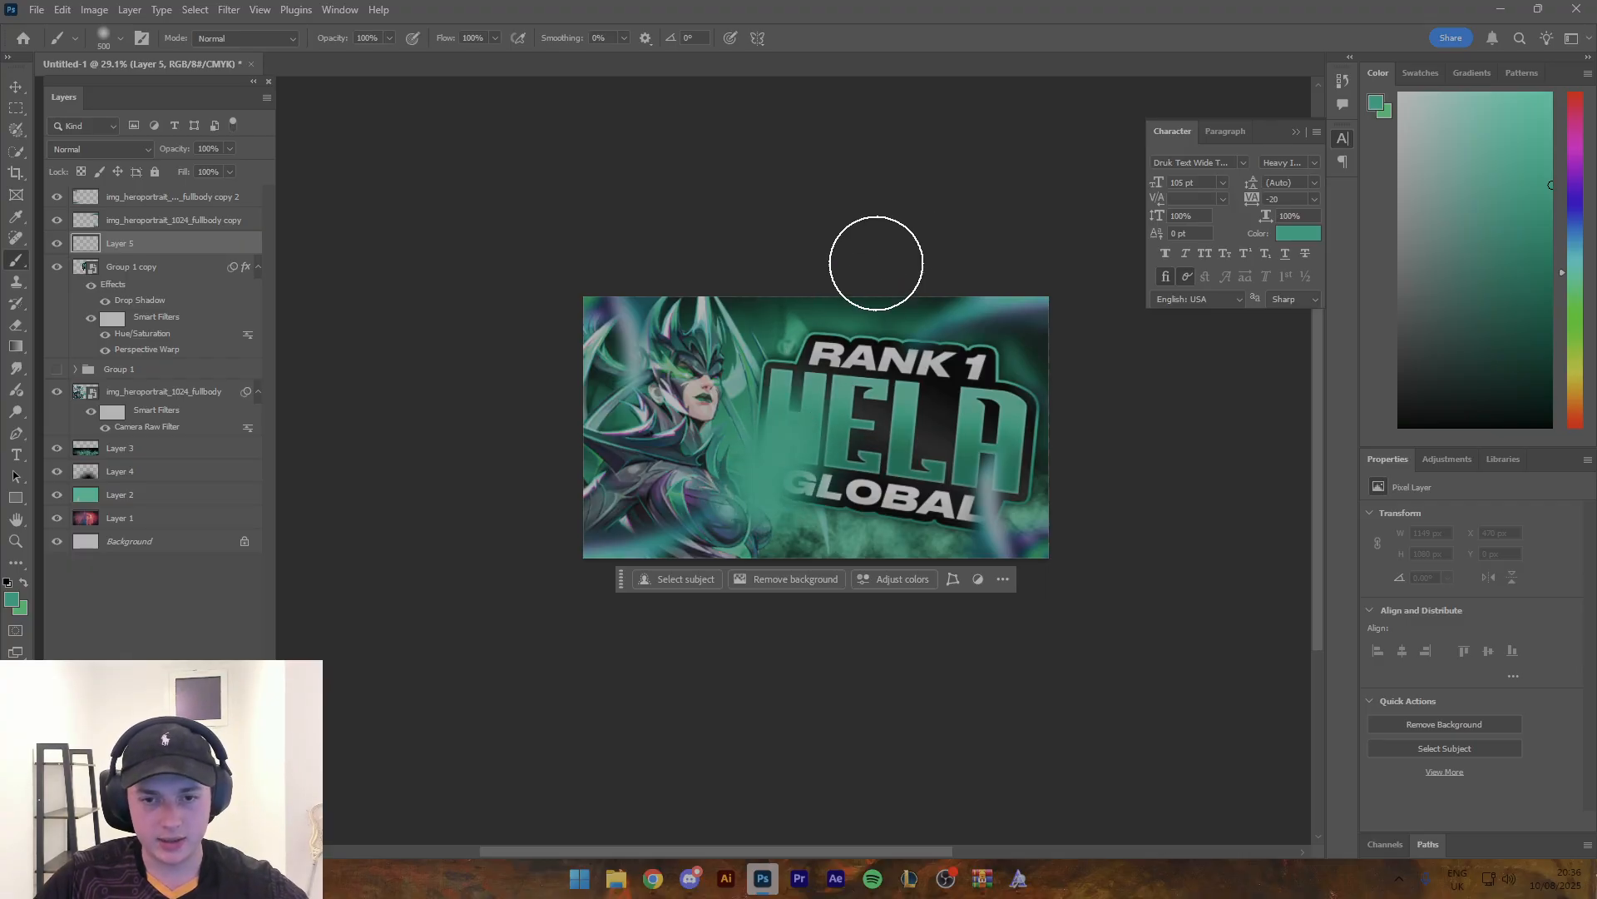
{"action": "key", "text": "ctrl+z"}
{"action": "left_click_drag", "start_coordinate": [743, 501], "coordinate": [934, 224]}
{"action": "left_click_drag", "start_coordinate": [903, 516], "coordinate": [1062, 250]}
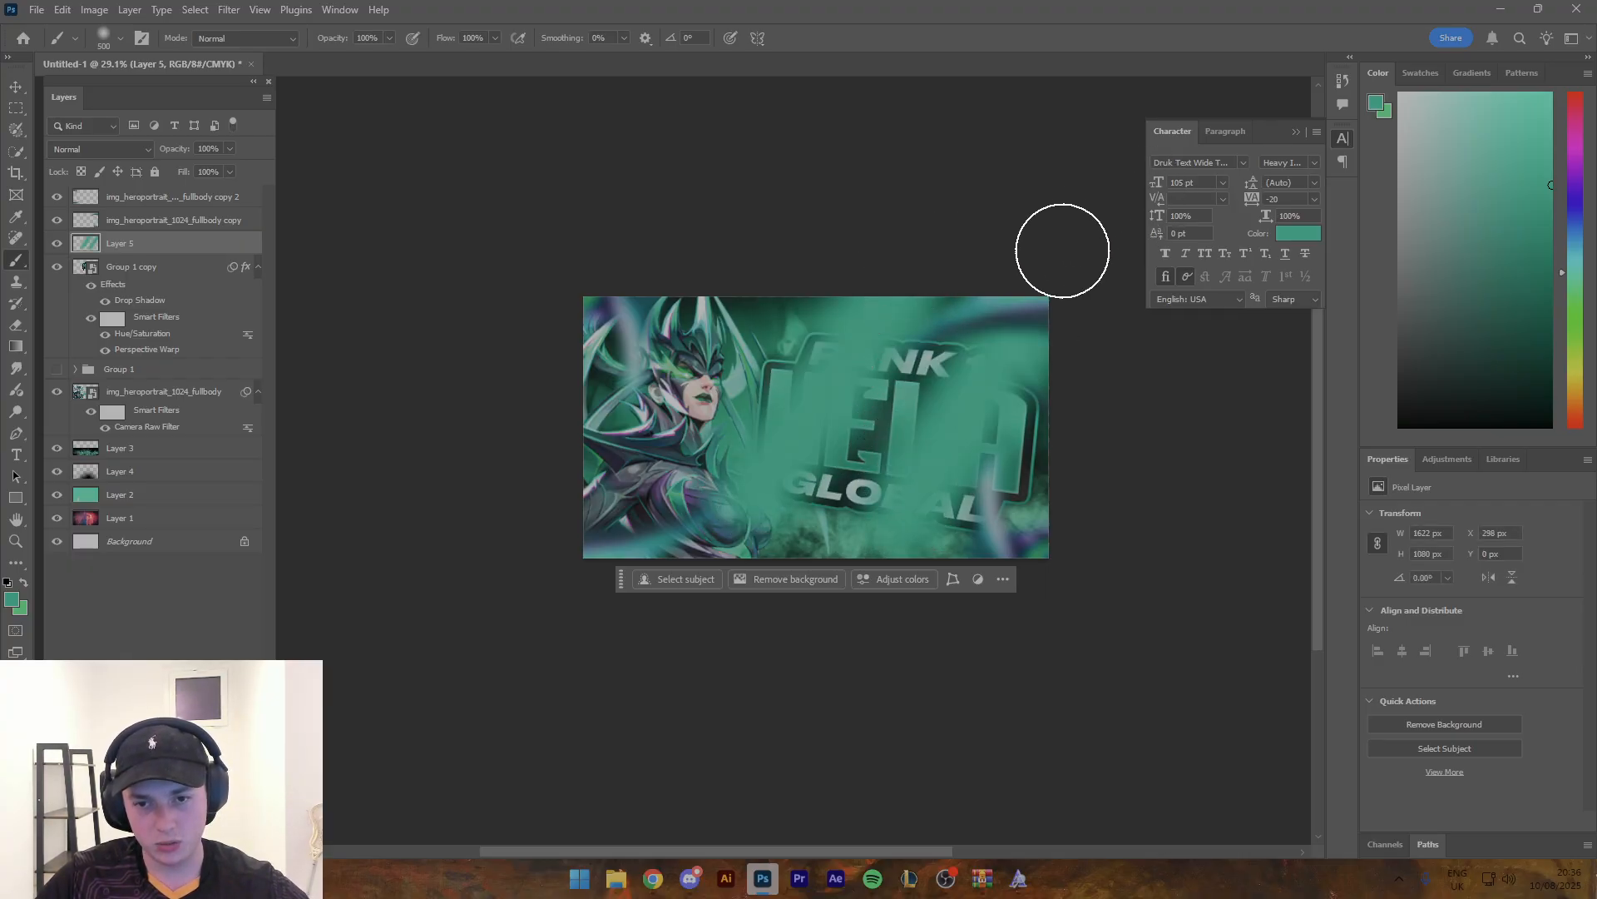
- Set the streak layer's blend mode to Linear Dodge (Add) and its opacity to 18%
{"action": "left_click", "coordinate": [108, 153]}
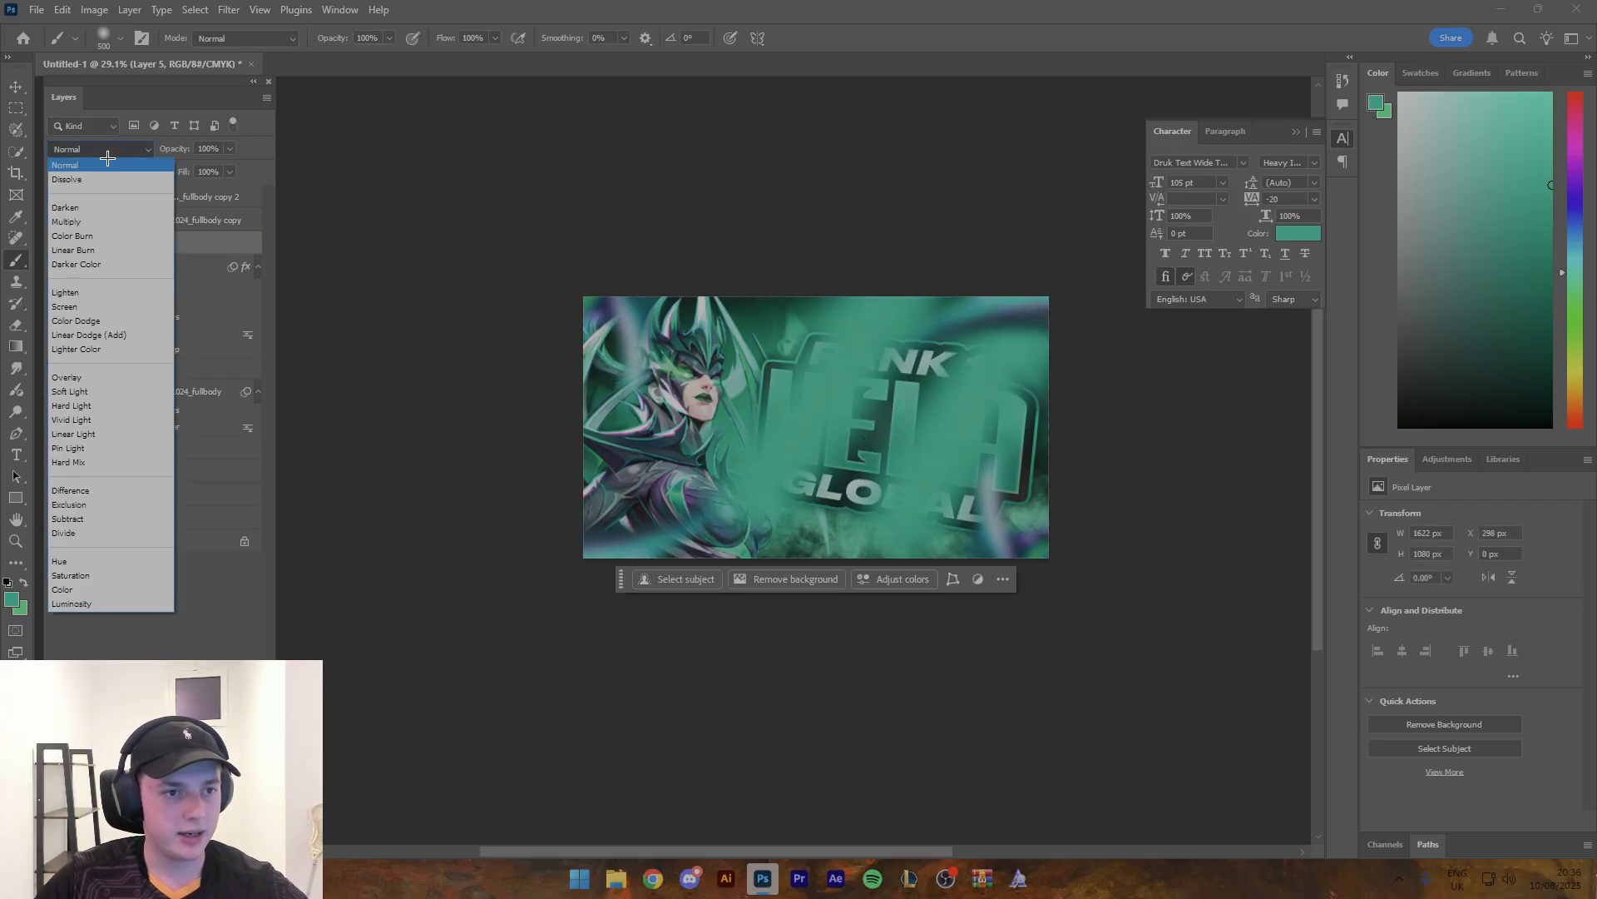
{"action": "left_click", "coordinate": [87, 334]}
{"action": "left_click_drag", "start_coordinate": [205, 169], "coordinate": [168, 169]}
- Nudge the main Hela render slightly upward in the composition
{"action": "key", "text": "z"}
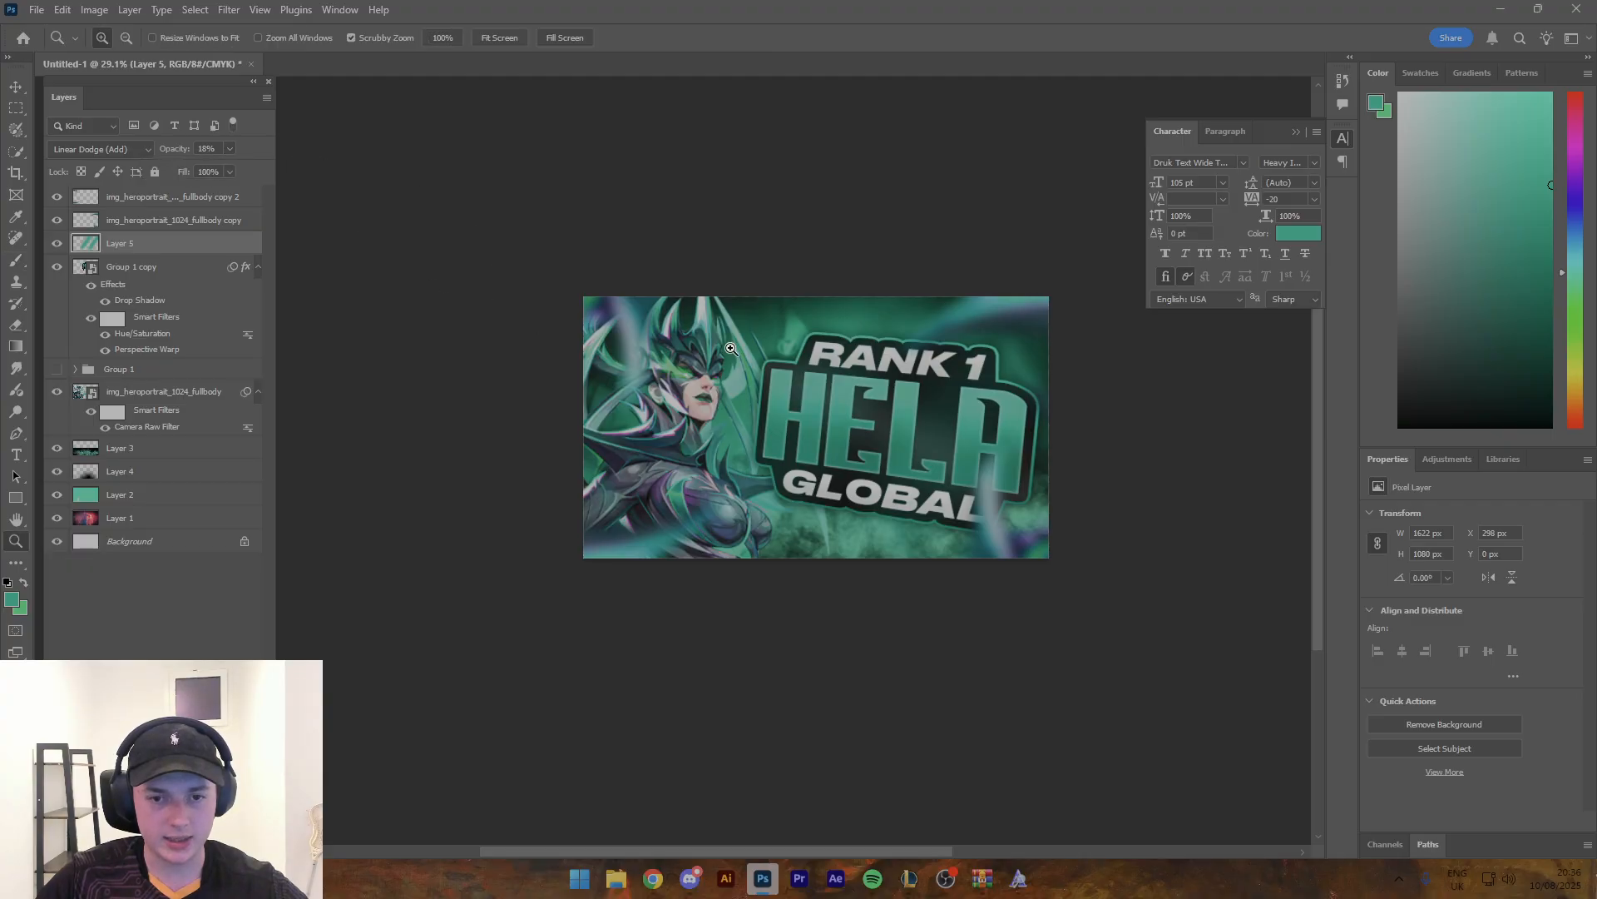
{"action": "left_click_drag", "start_coordinate": [730, 347], "coordinate": [770, 354]}
{"action": "key", "text": "v"}
{"action": "left_click_drag", "start_coordinate": [703, 404], "coordinate": [703, 397]}
{"action": "key", "text": "z"}
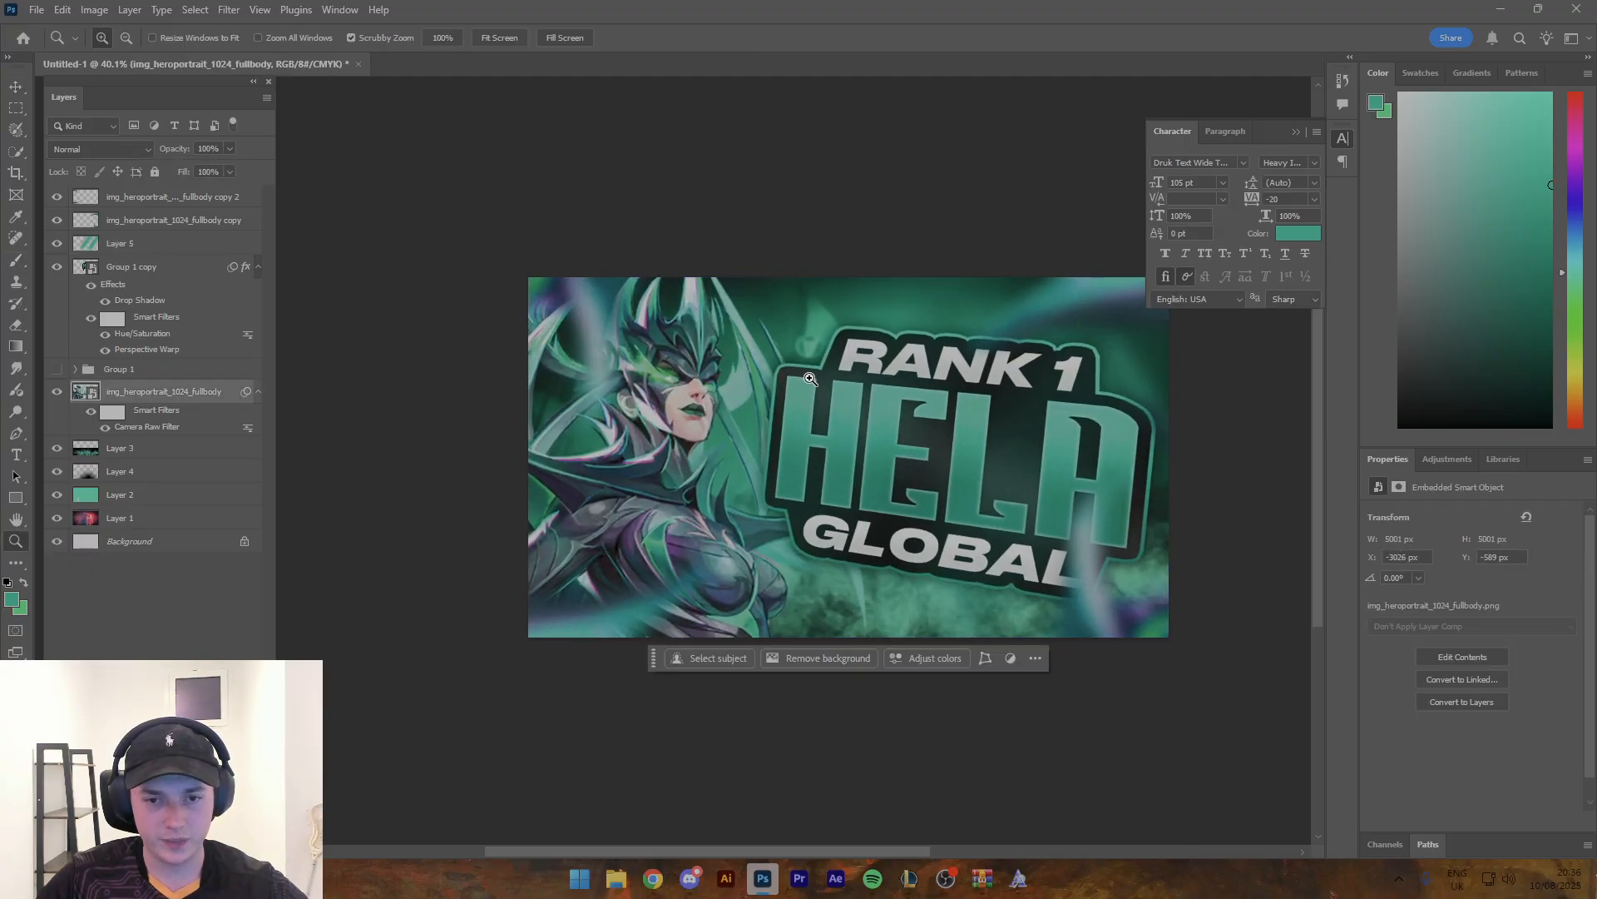
{"action": "left_click_drag", "start_coordinate": [806, 377], "coordinate": [786, 337]}
{"action": "key", "text": "space"}
{"action": "key", "text": "space"}
{"action": "key", "text": "v"}
{"action": "left_click", "coordinate": [920, 259]}
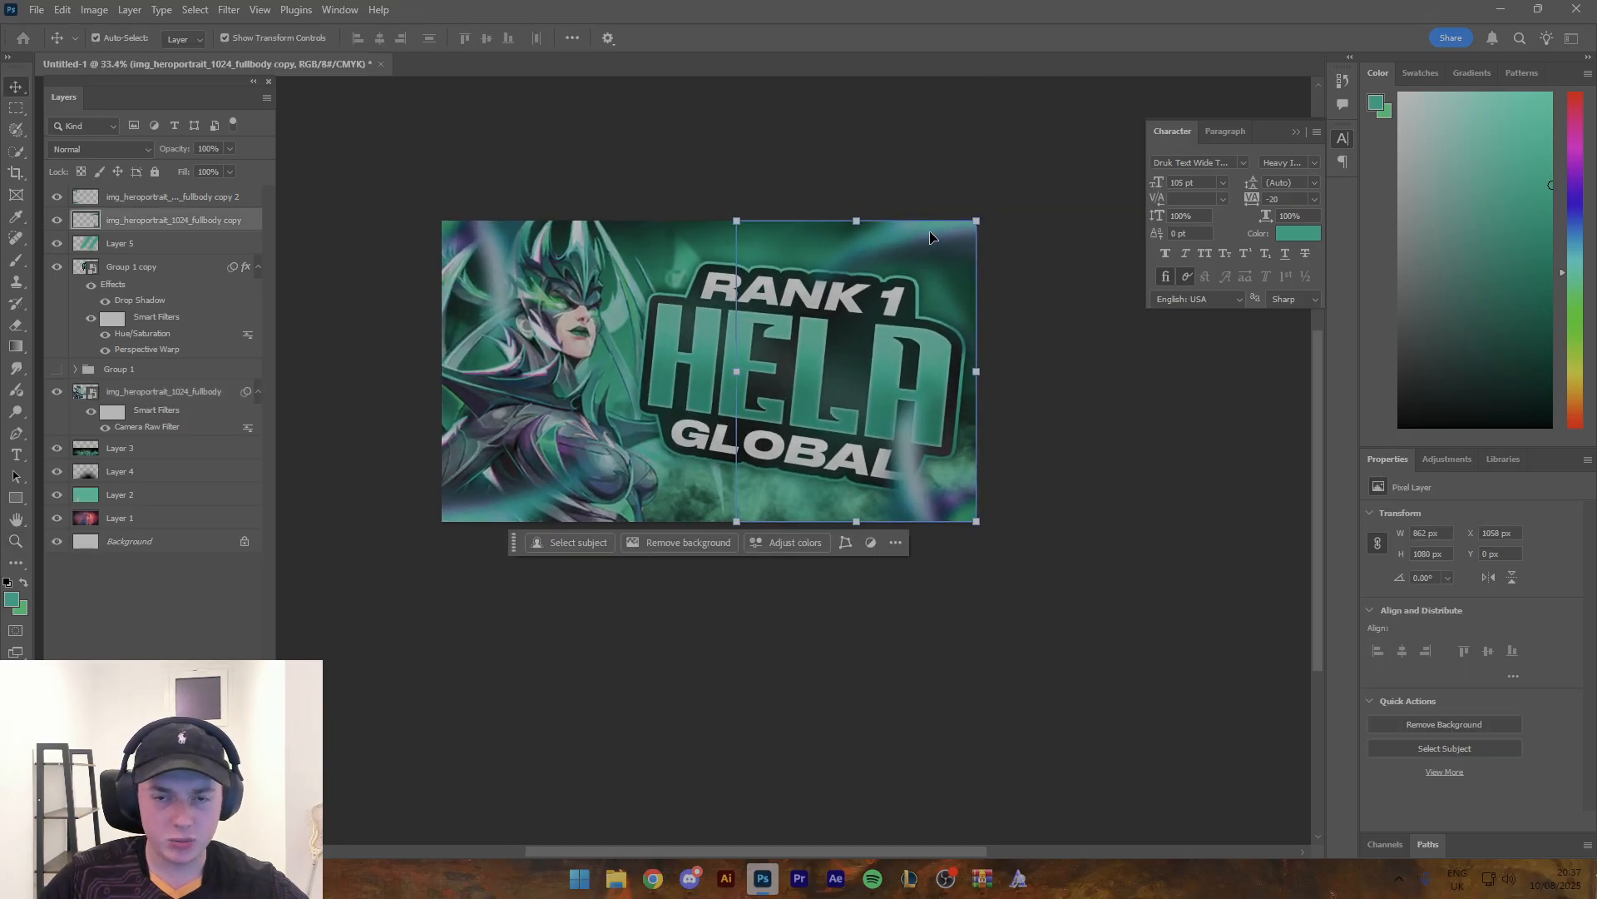
{"action": "key", "text": "ctrl+u"}
{"action": "mouse_move", "coordinate": [1205, 283]}
{"action": "left_mouse_down"}
{"action": "mouse_move", "coordinate": [1169, 285]}
{"action": "mouse_move", "coordinate": [1206, 286]}
{"action": "left_mouse_up"}
{"action": "left_click", "coordinate": [1385, 226]}
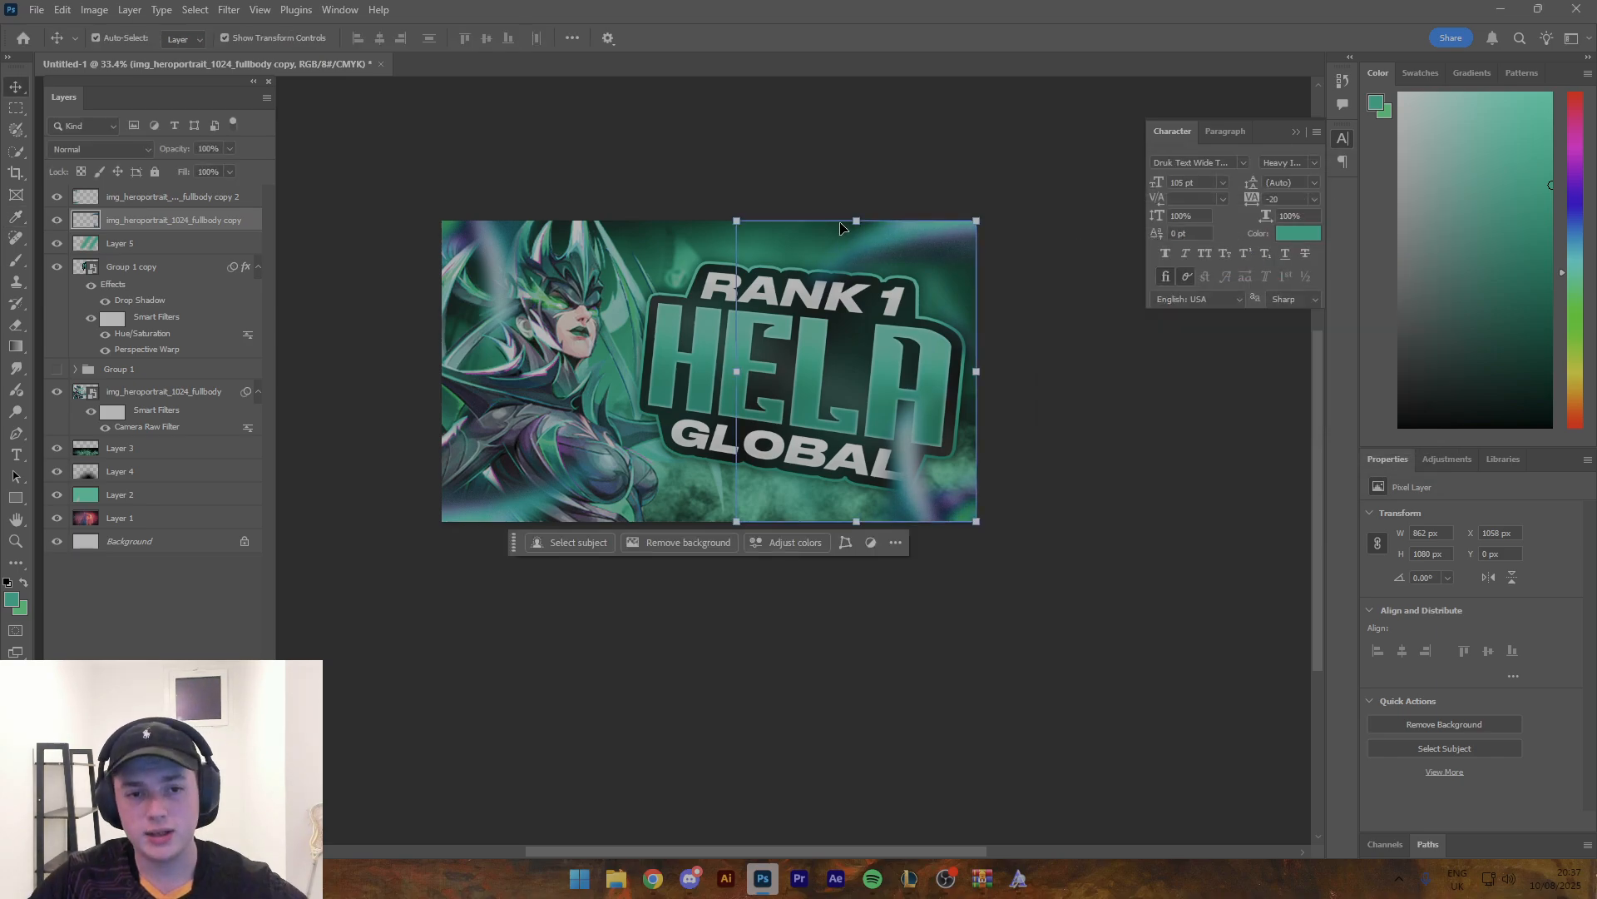
- Load the title group copy's outline as a selection, add a new layer and sample a magenta brush colour from the Hela render
{"action": "key", "text": "z"}
{"action": "left_click_drag", "start_coordinate": [618, 276], "coordinate": [644, 270]}
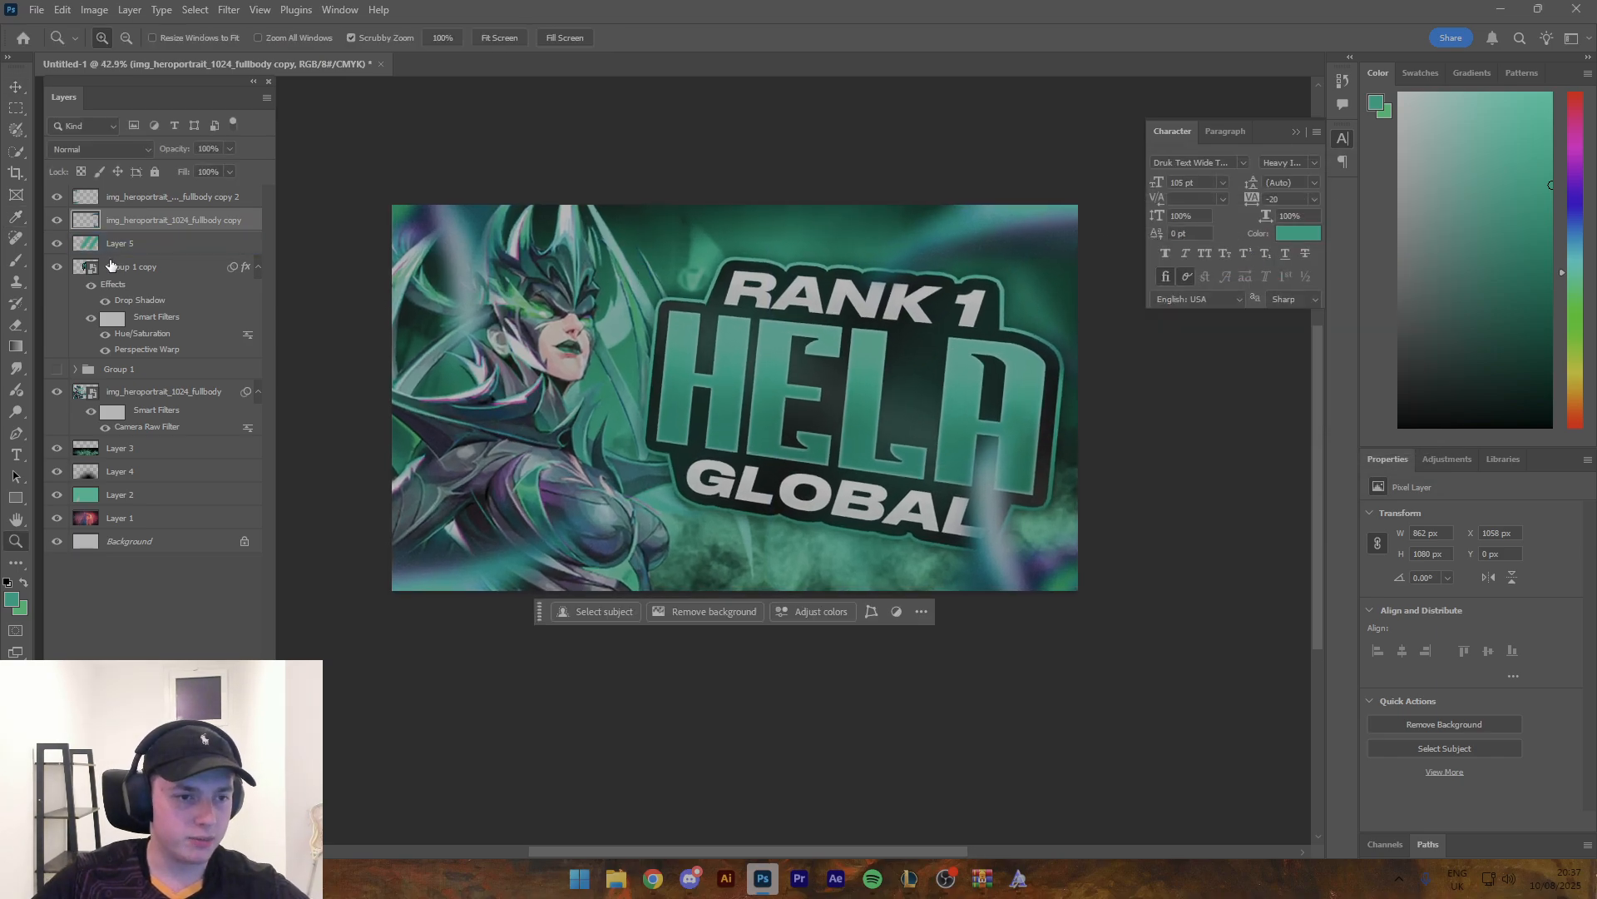
{"action": "left_click", "coordinate": [89, 266], "text": "ctrl"}
{"action": "key", "text": "b"}
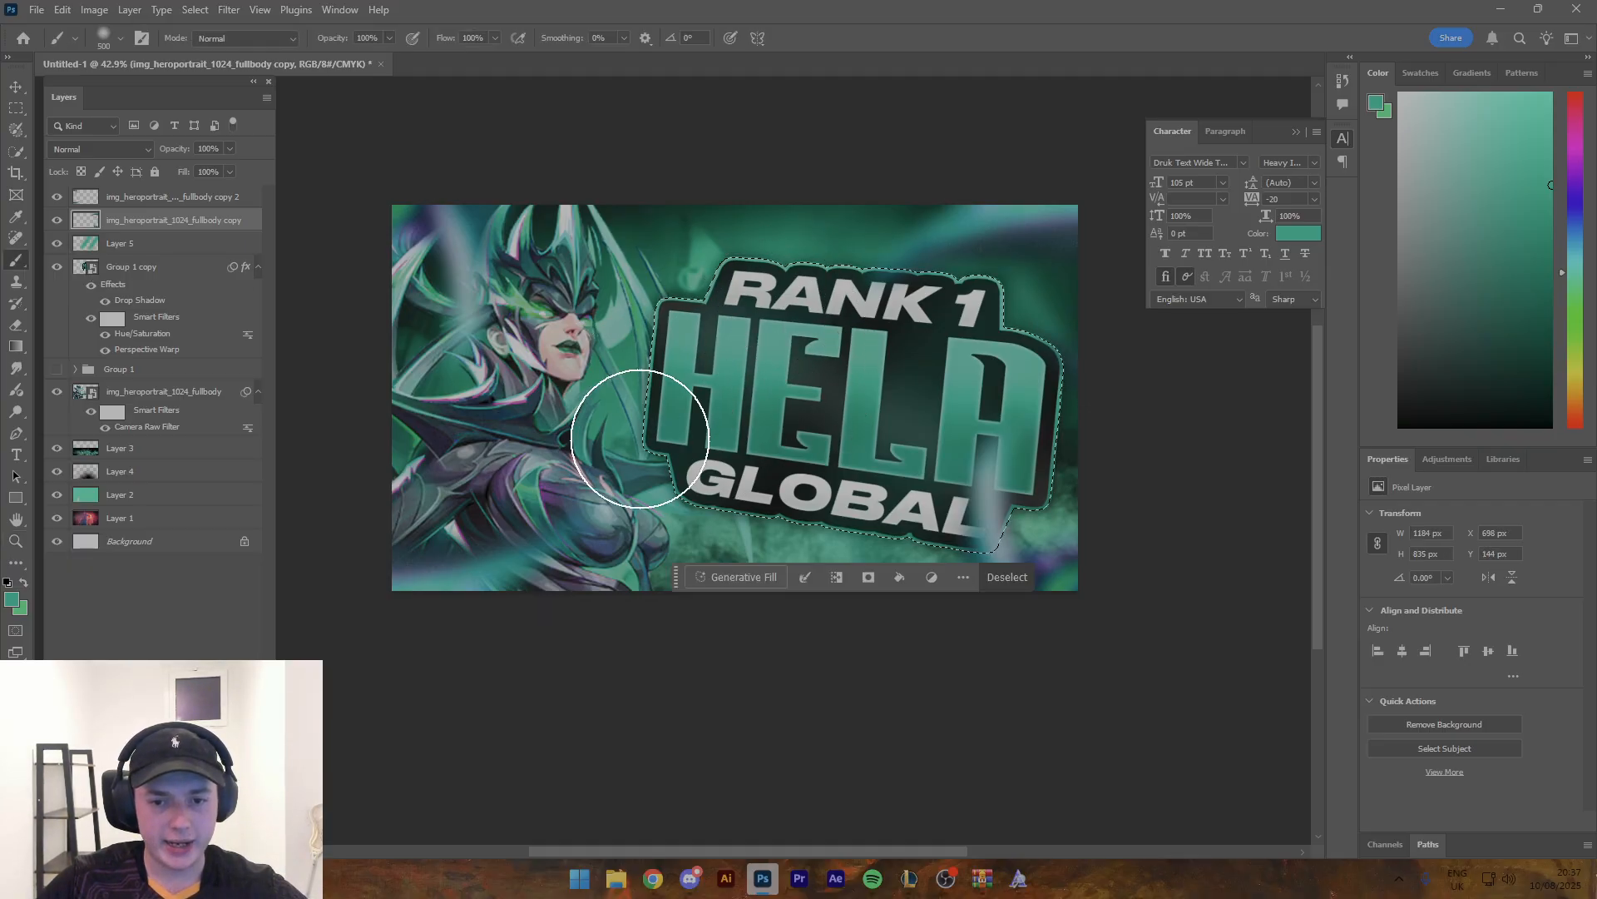
{"action": "left_click", "coordinate": [206, 847]}
{"action": "left_click", "coordinate": [512, 400], "text": "alt"}
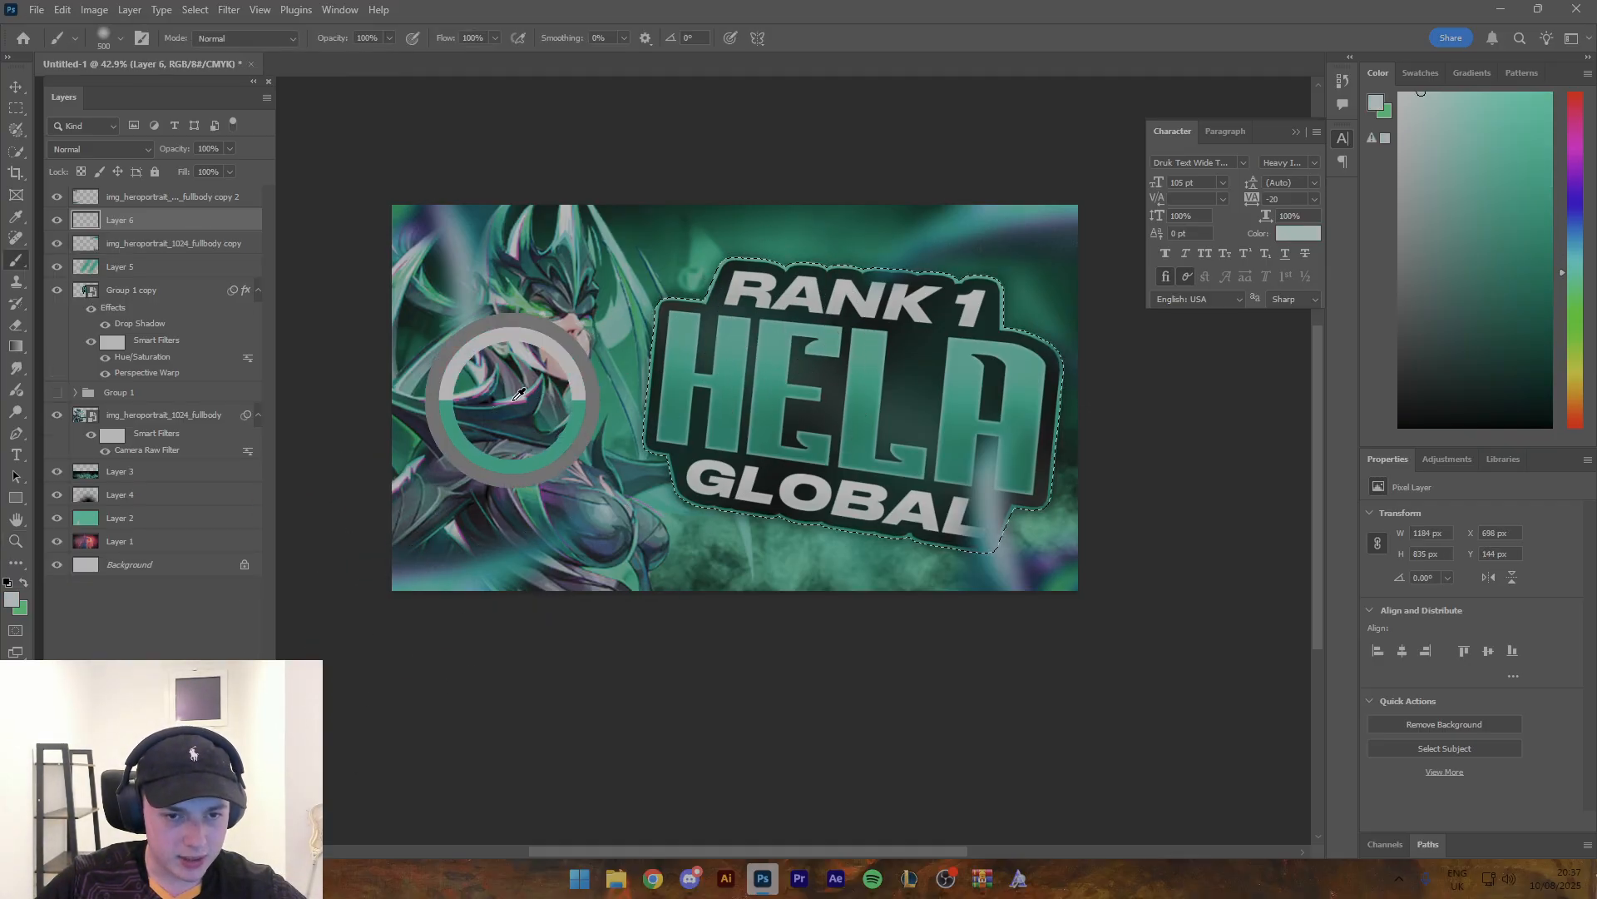
- Paint soft magenta glows along the edges of the title's dark border with the 500 px brush, inside the selection
{"action": "left_click_drag", "start_coordinate": [709, 208], "coordinate": [1098, 223]}
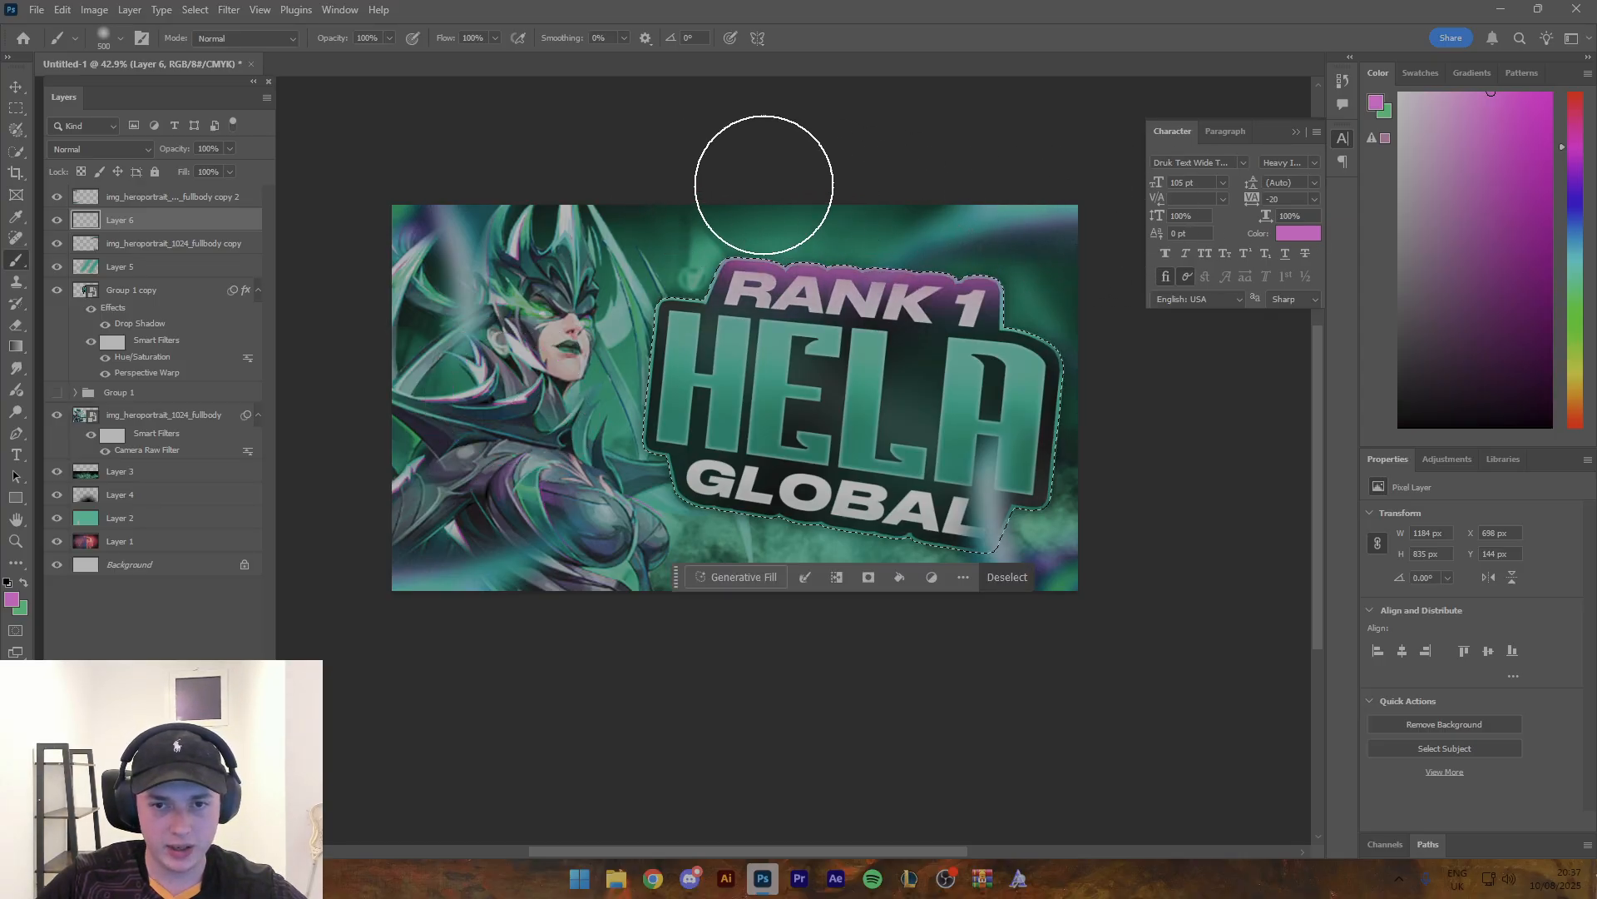
{"action": "key", "text": "ctrl+z"}
{"action": "left_click_drag", "start_coordinate": [712, 184], "coordinate": [1090, 198]}
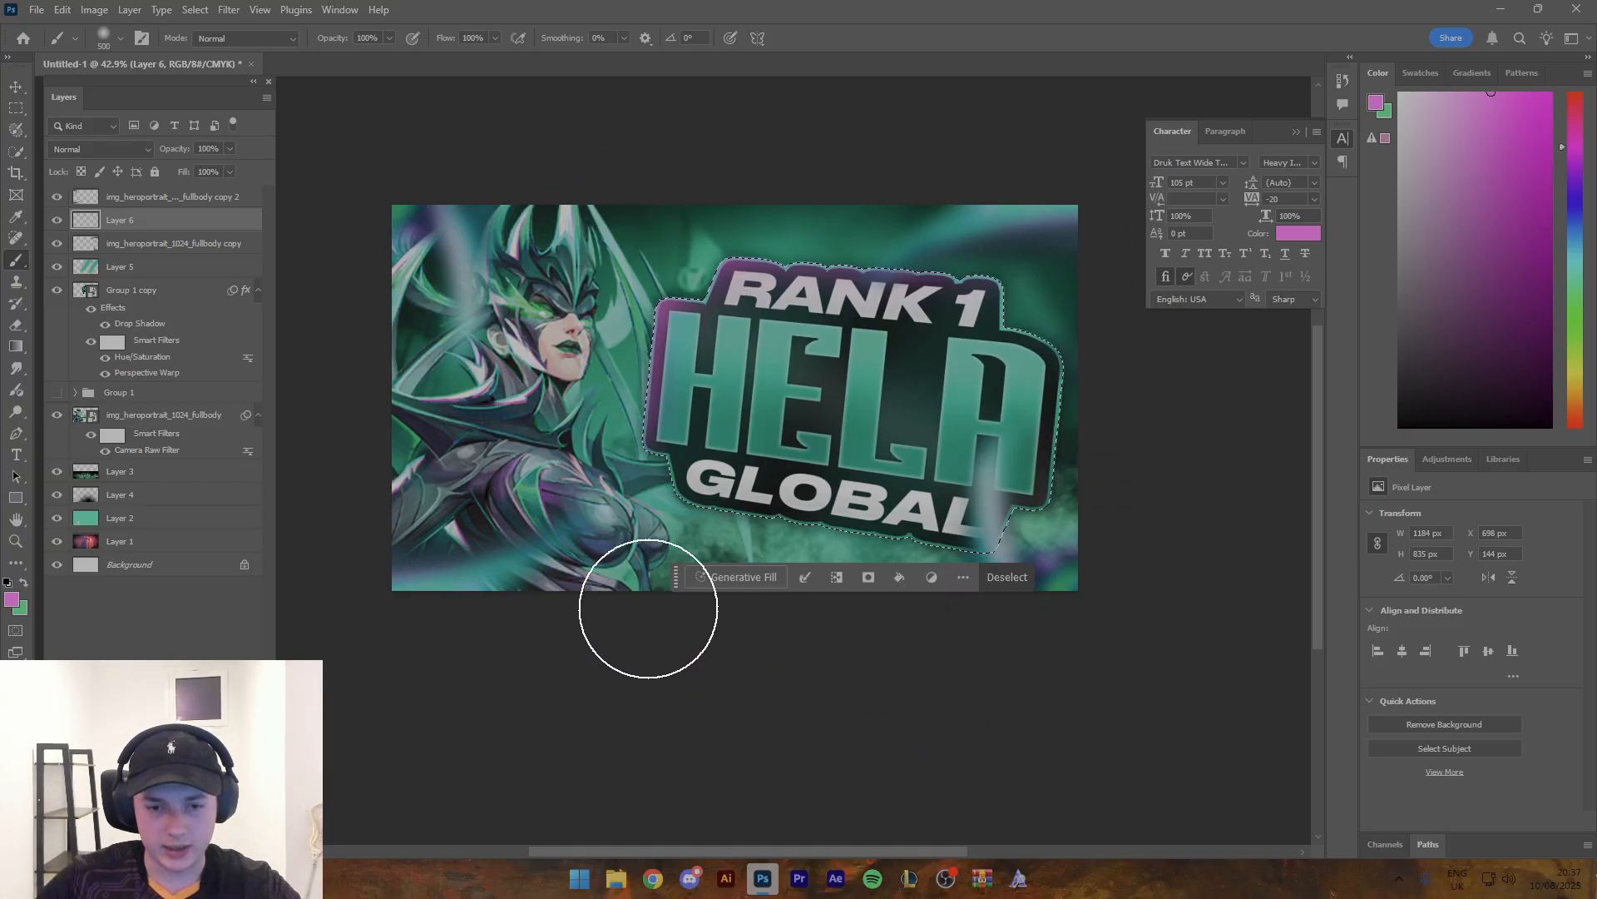
{"action": "left_click_drag", "start_coordinate": [680, 576], "coordinate": [597, 843]}
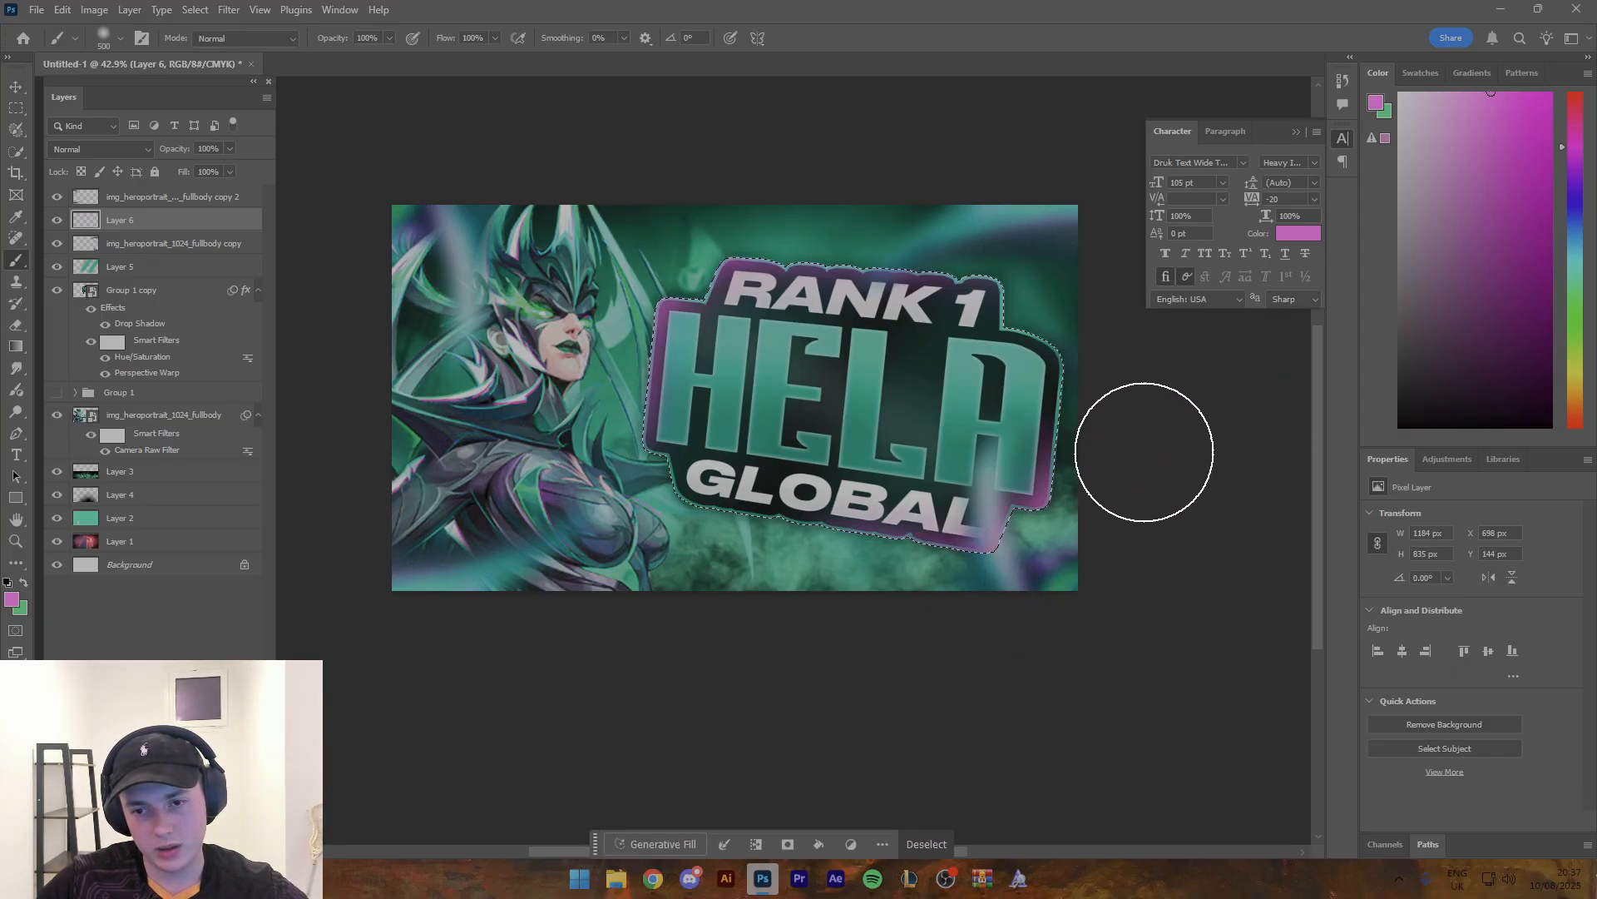
- Set the magenta glow layer's blend mode to Hard Light and clear the selection
{"action": "left_click", "coordinate": [100, 149]}
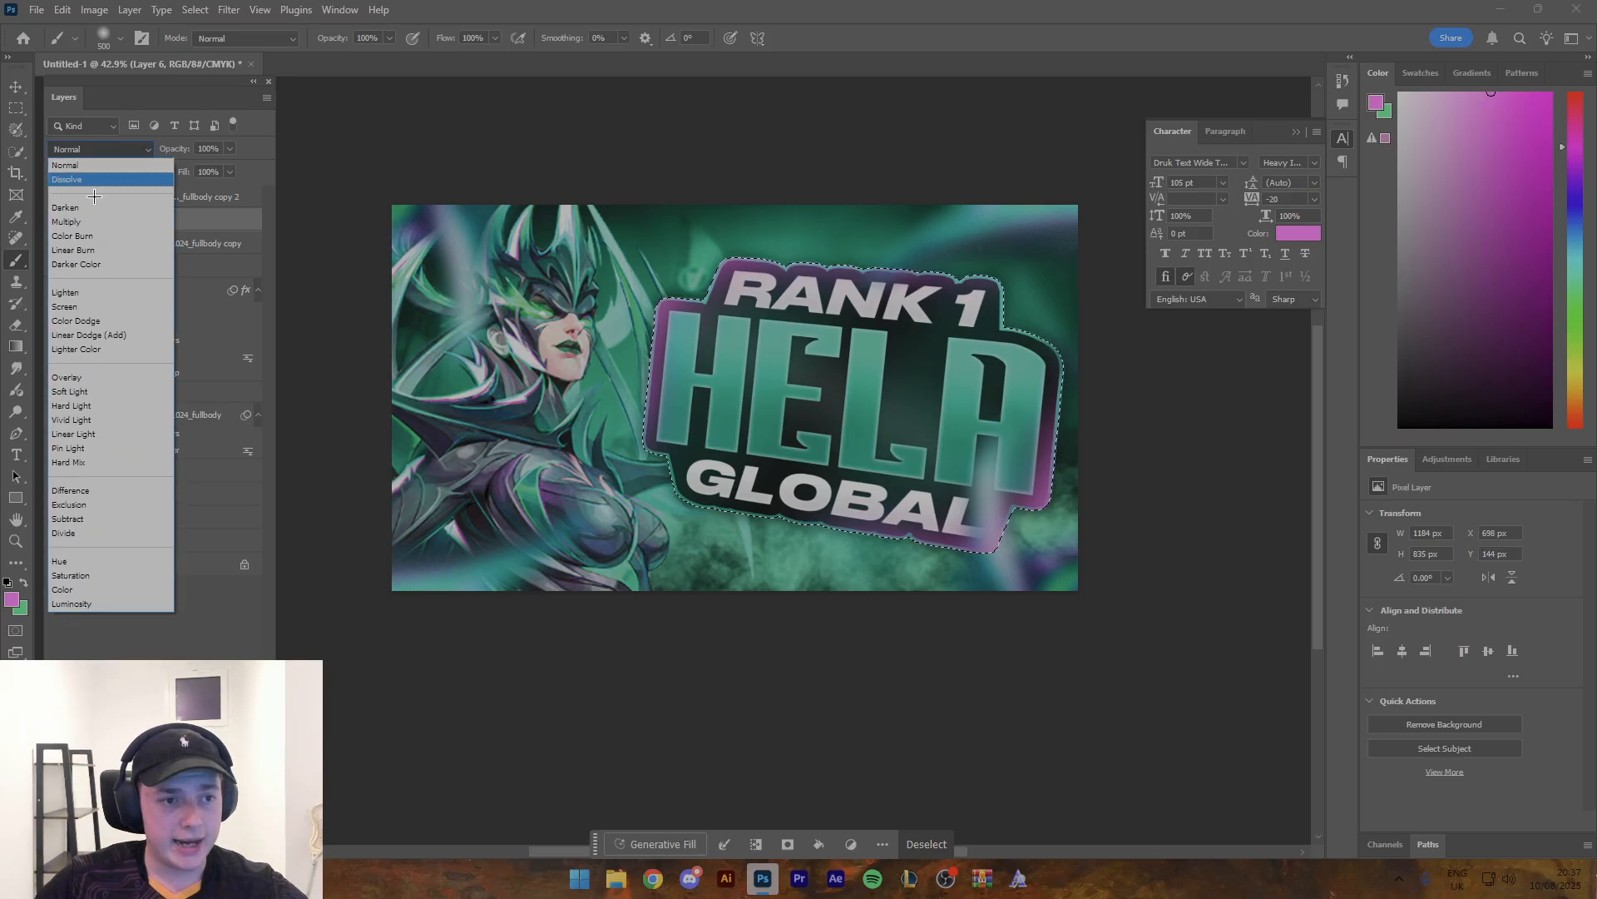
{"action": "left_click", "coordinate": [90, 404]}
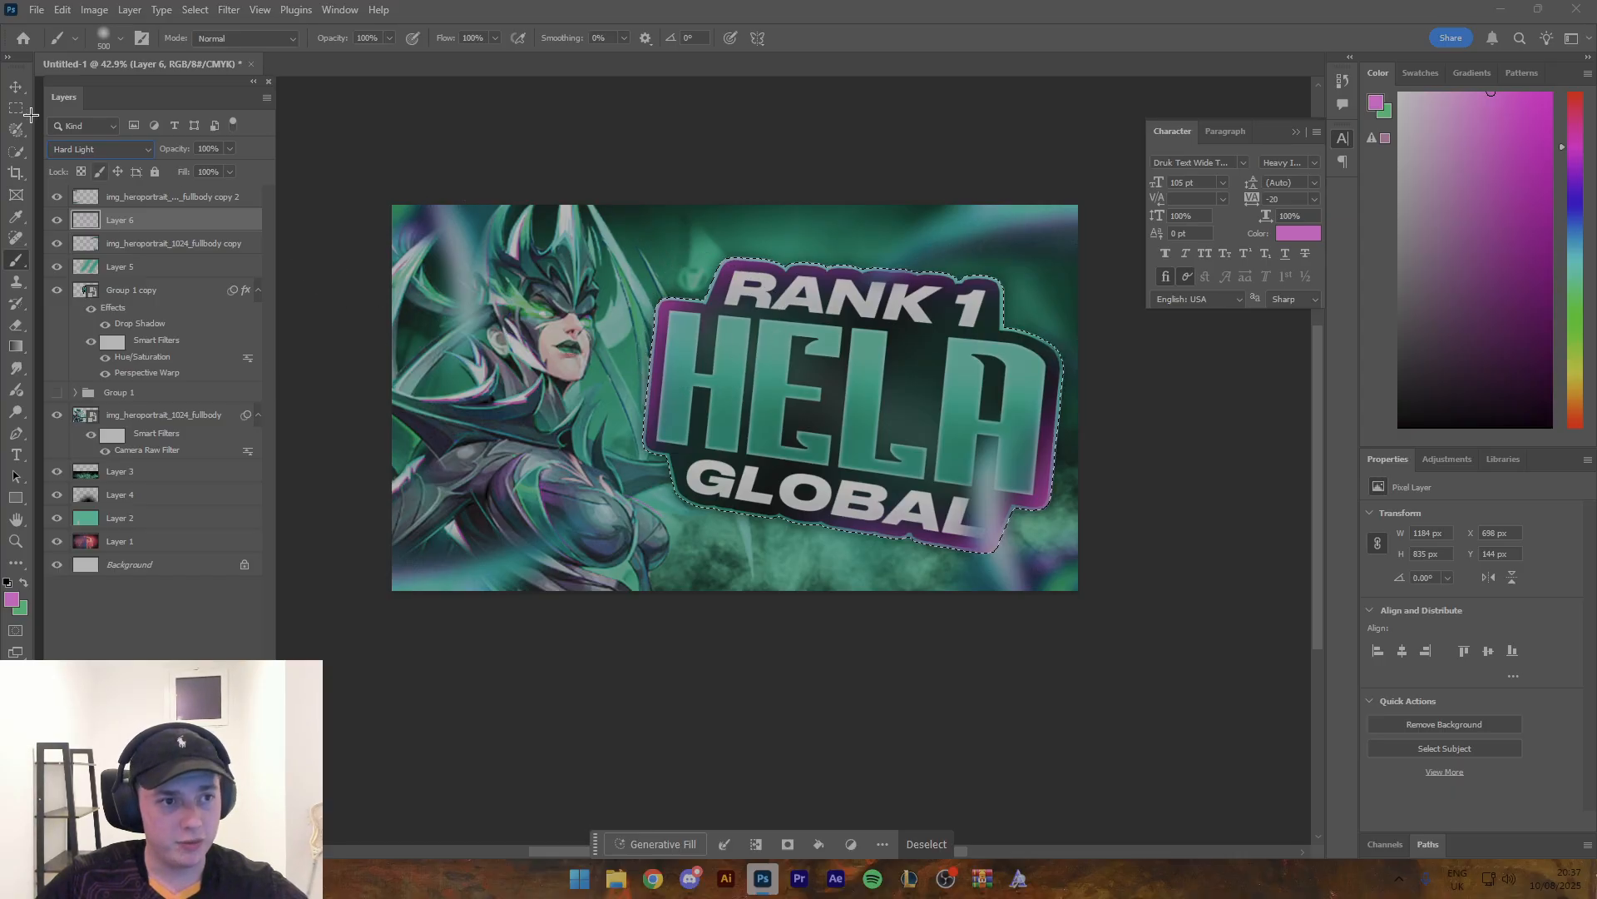
{"action": "left_click", "coordinate": [16, 87]}
{"action": "key", "text": "ctrl+d"}
{"action": "key", "text": "z"}
{"action": "left_click_drag", "start_coordinate": [663, 205], "coordinate": [508, 278]}
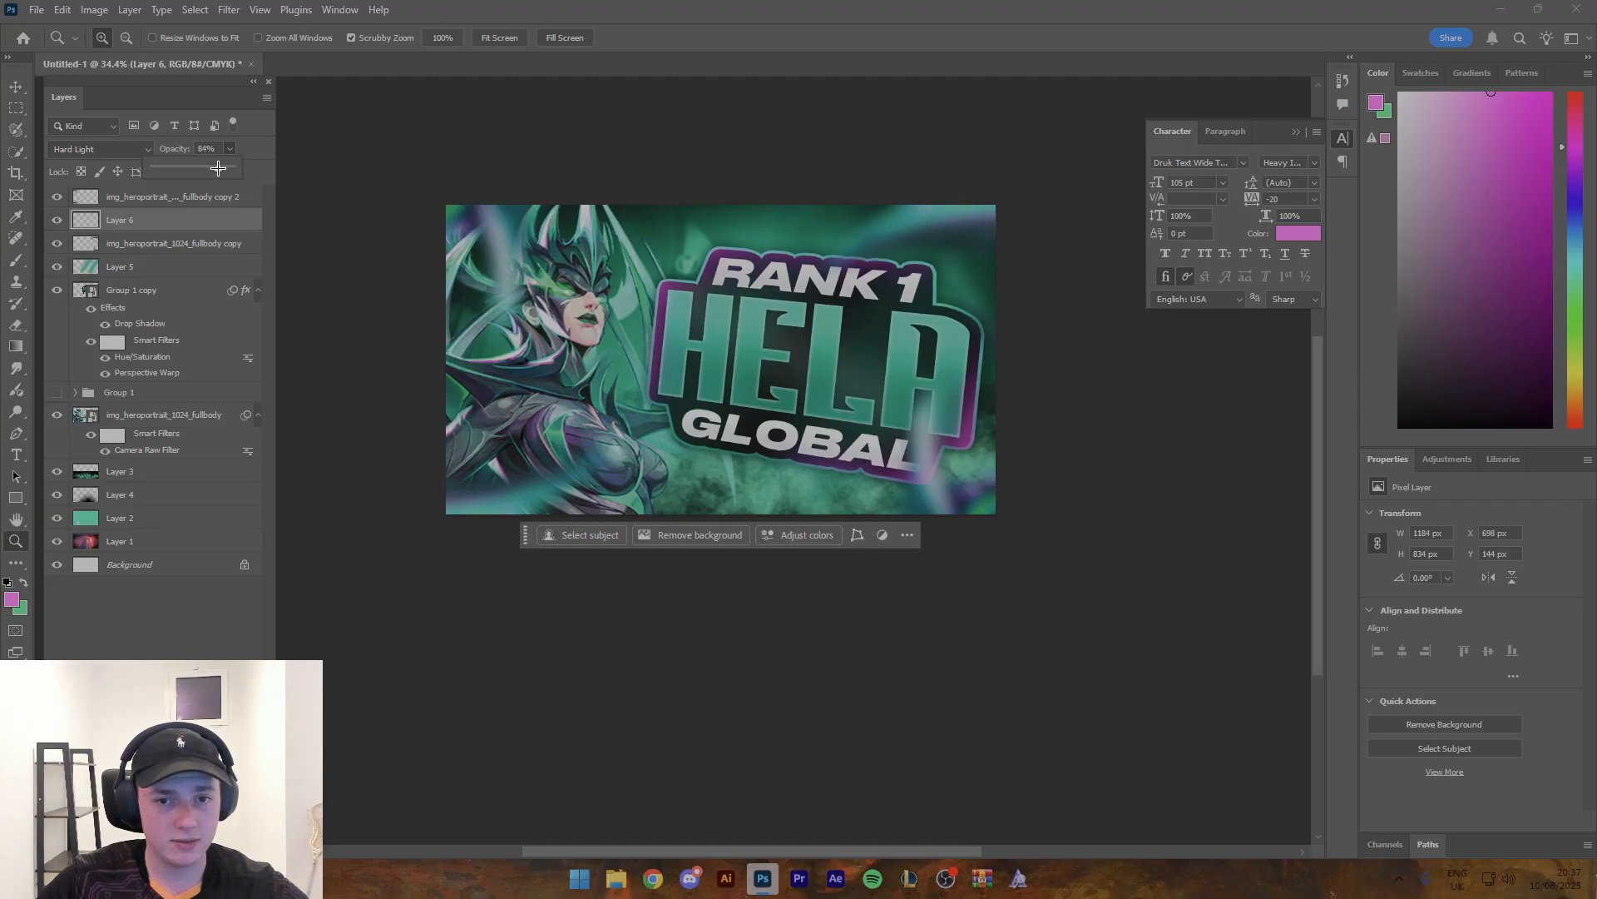
- Set the magenta glow layer's opacity to 71% and place it directly above the title group copy
{"action": "left_click_drag", "start_coordinate": [162, 228], "coordinate": [148, 281]}
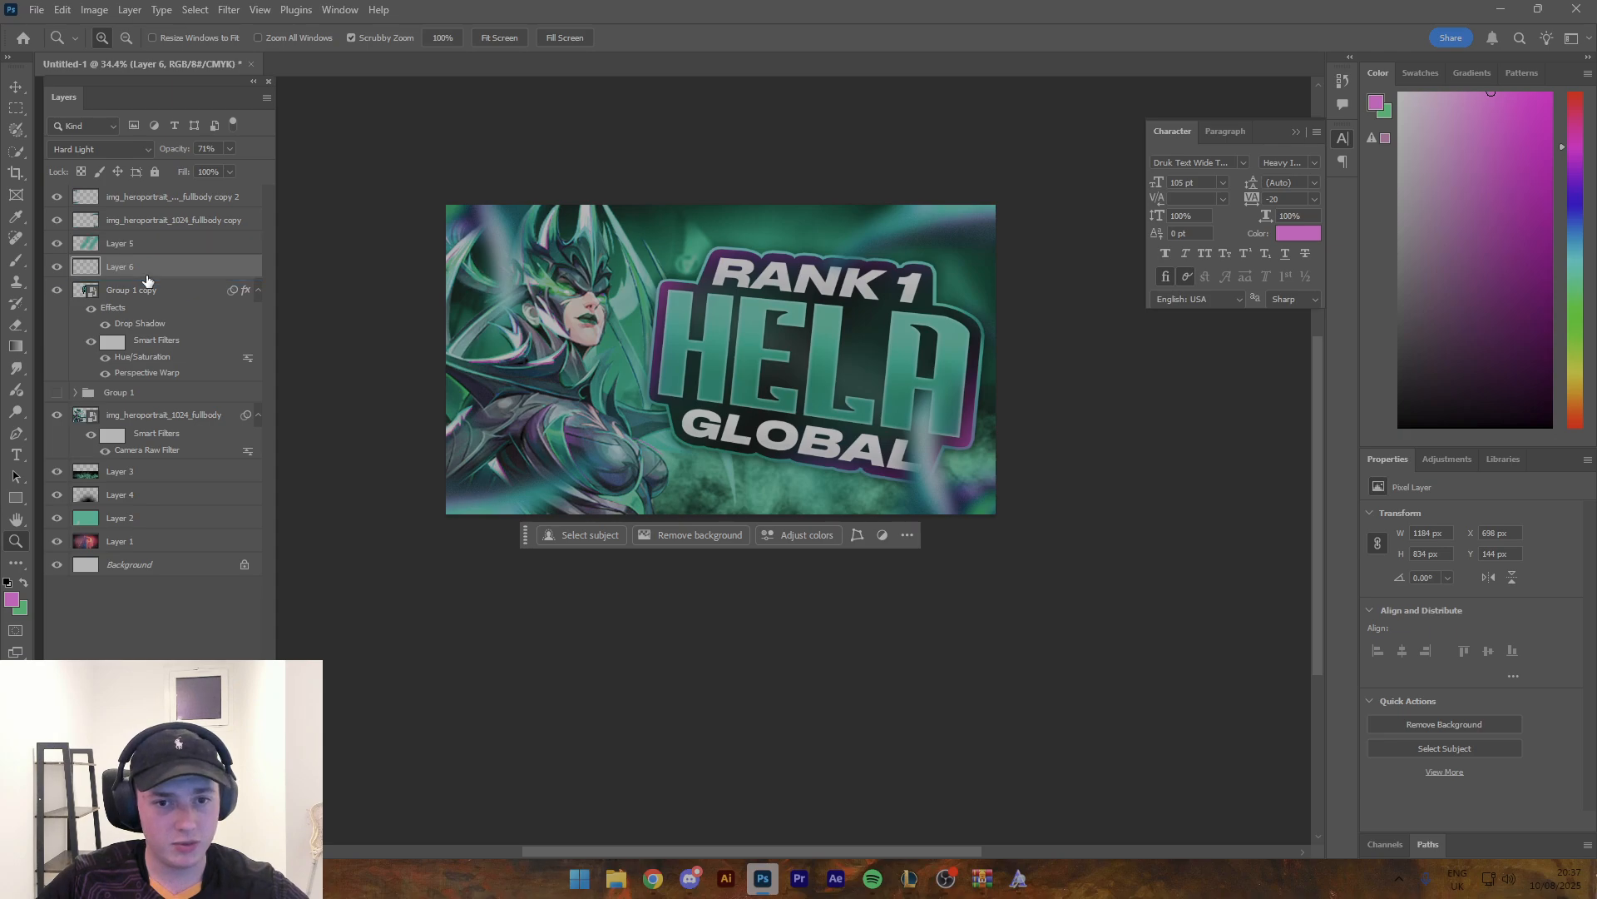
{"action": "mouse_move", "coordinate": [770, 318]}
{"action": "left_mouse_down"}
{"action": "mouse_move", "coordinate": [670, 322]}
{"action": "mouse_move", "coordinate": [741, 327]}
{"action": "left_mouse_up"}
{"action": "left_click_drag", "start_coordinate": [603, 418], "coordinate": [619, 418]}
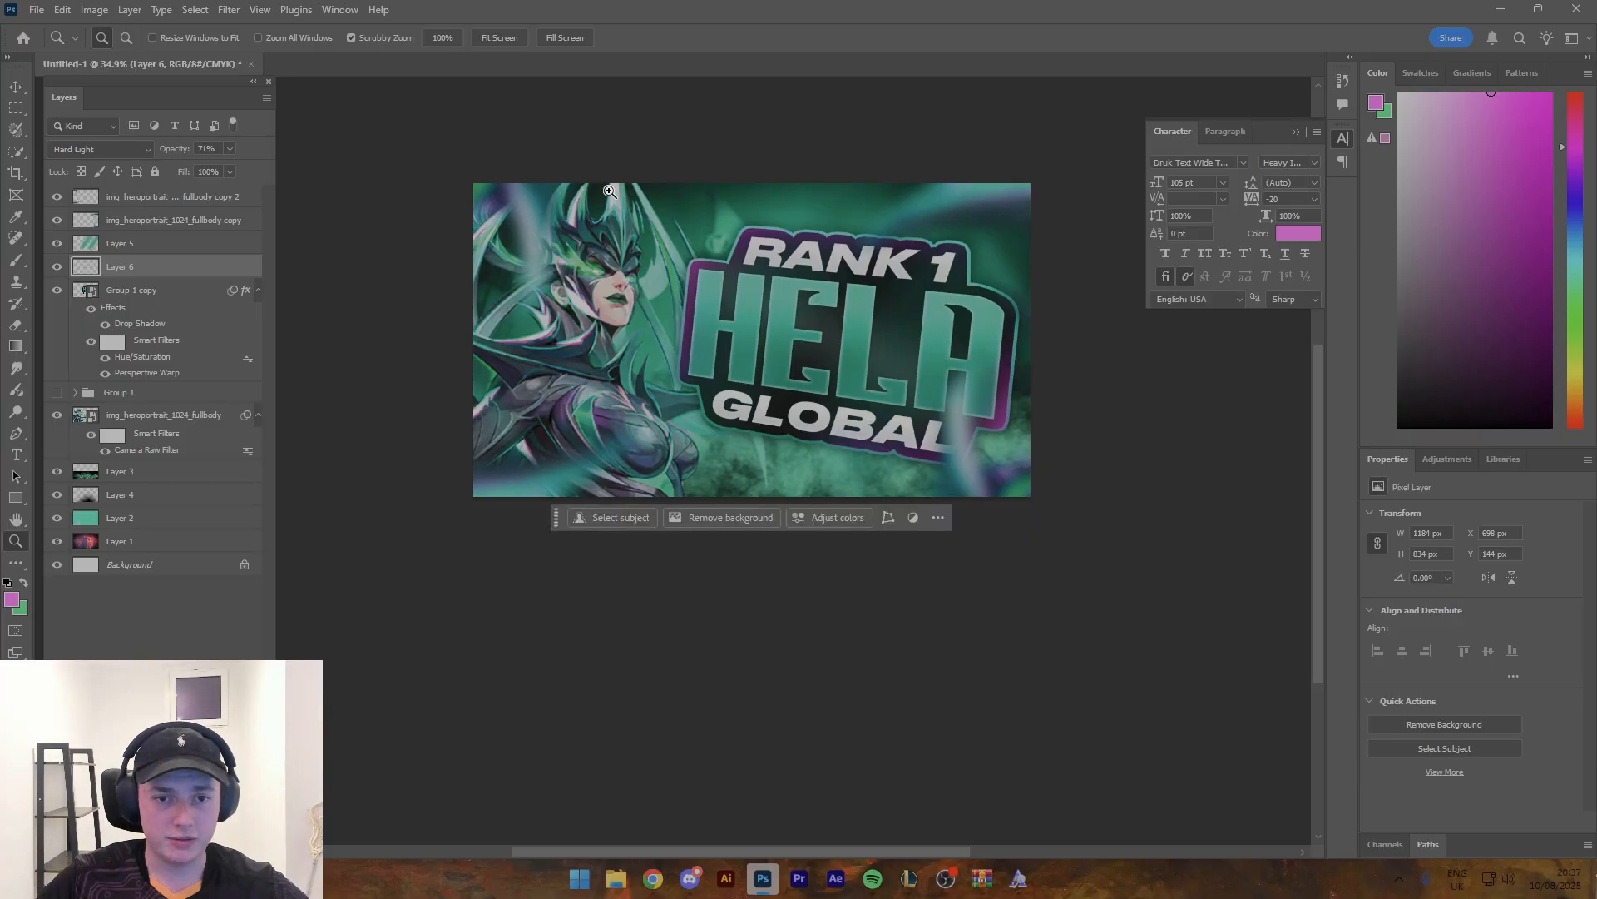
{"action": "left_click_drag", "start_coordinate": [678, 363], "coordinate": [690, 363]}
- Rename the main Hela render's layer as hela
{"action": "key", "text": "v"}
{"action": "left_click", "coordinate": [618, 299]}
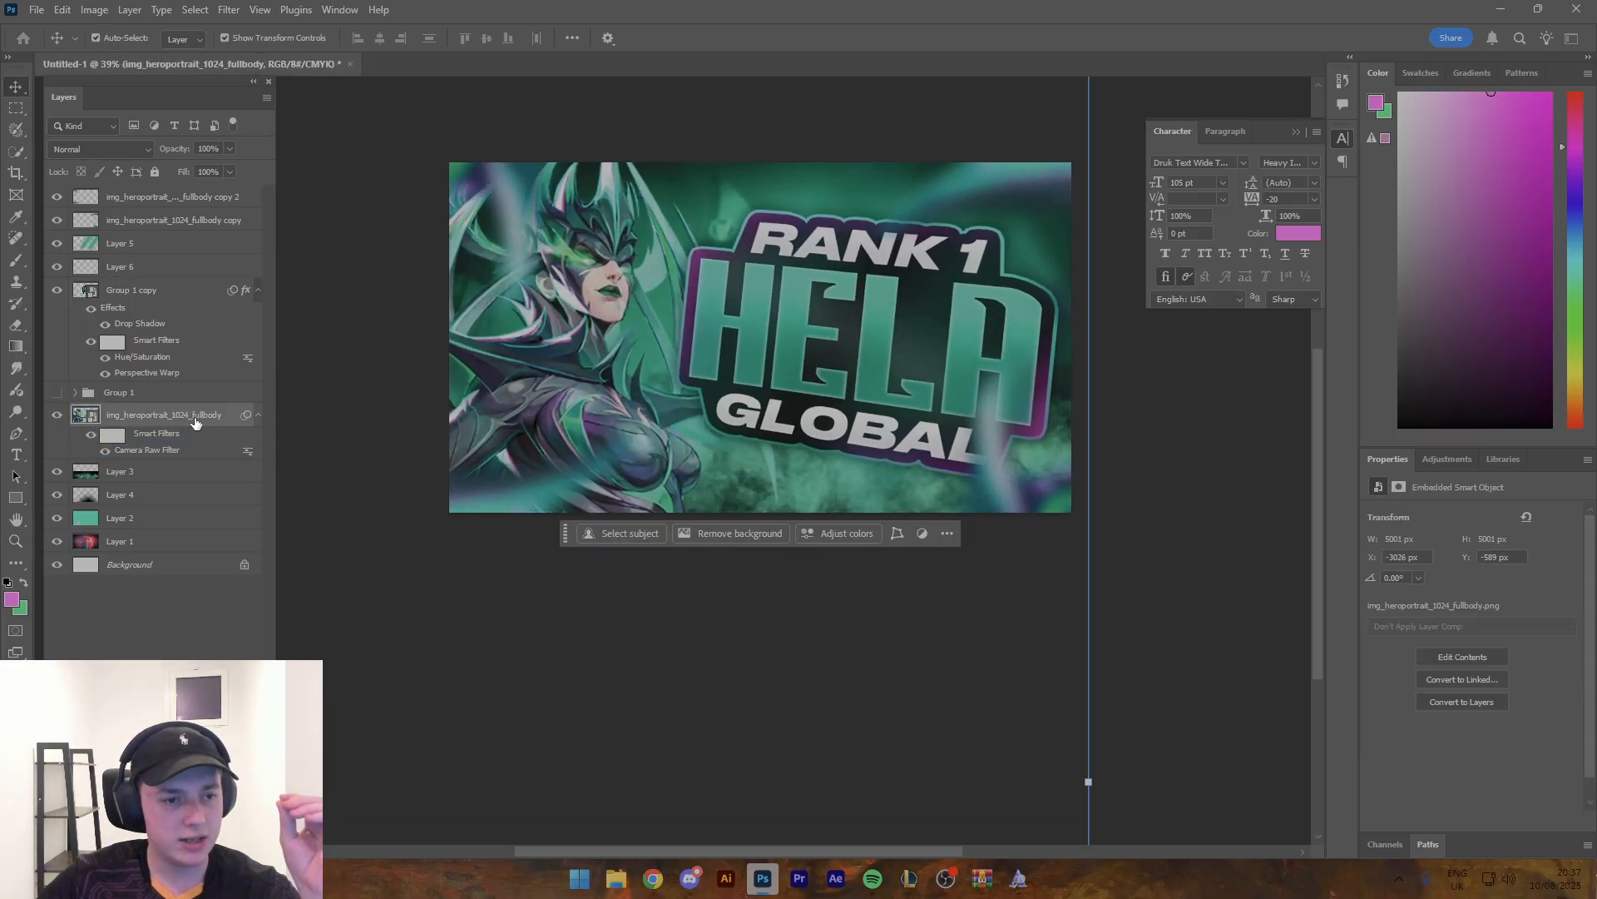
{"action": "double_click", "coordinate": [218, 415]}
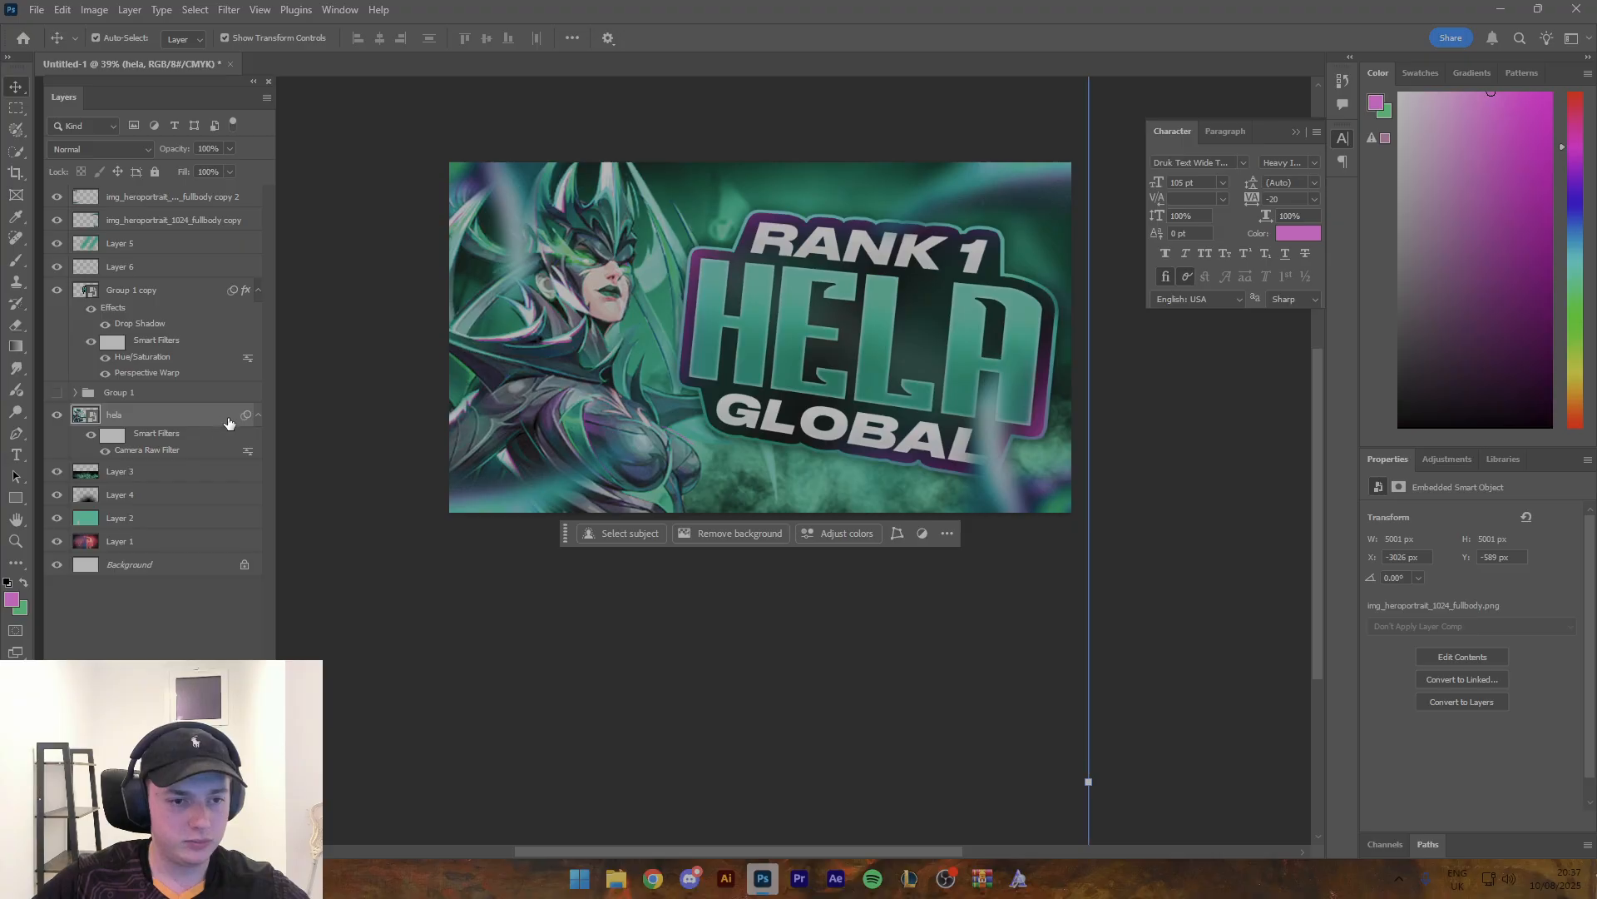
- Add a Multiply drop shadow to the hela layer with 59% opacity, 0 px distance, 17% spread and 57 px size
{"action": "double_click", "coordinate": [234, 417]}
{"action": "left_click", "coordinate": [956, 597]}
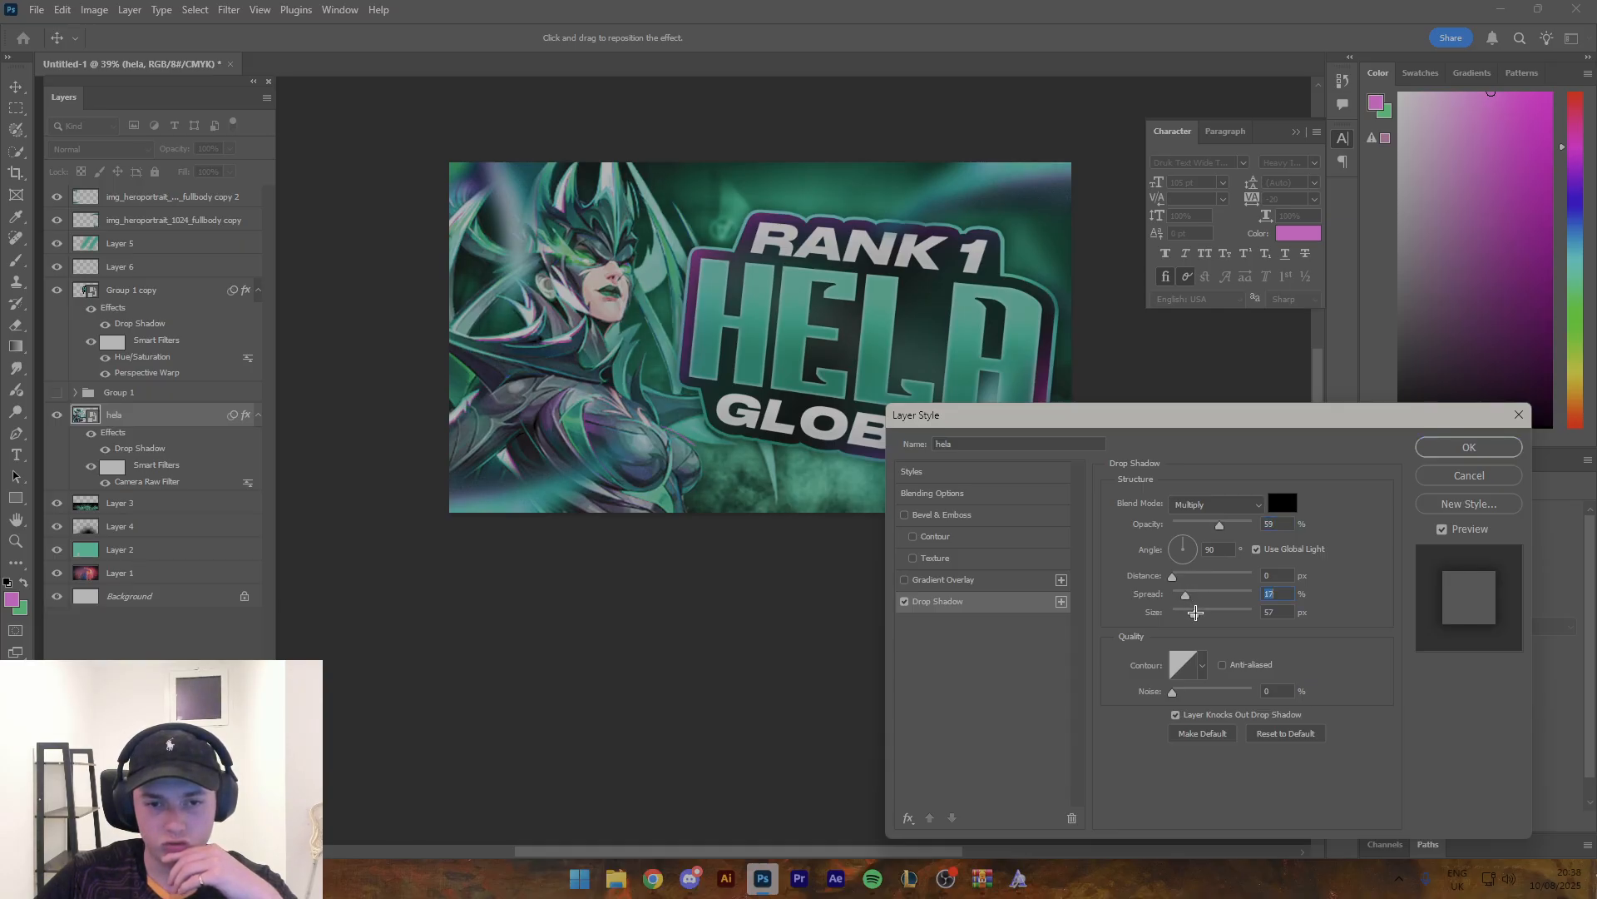
{"action": "left_click", "coordinate": [1446, 442]}
{"action": "key", "text": "z"}
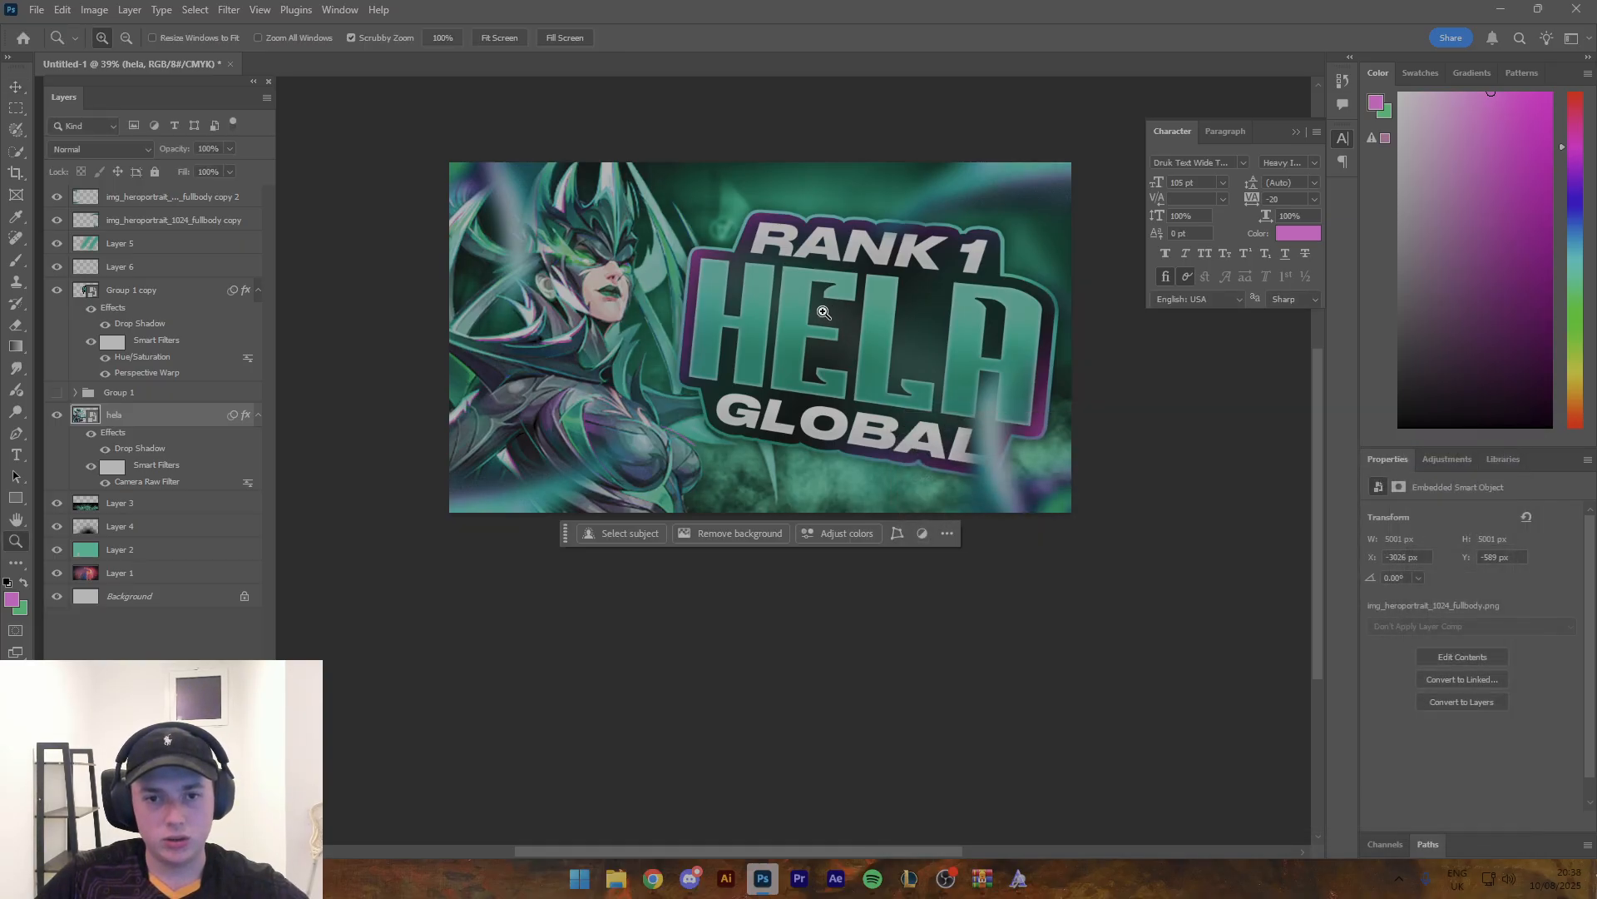
{"action": "mouse_move", "coordinate": [821, 310]}
{"action": "left_mouse_down"}
{"action": "mouse_move", "coordinate": [734, 303]}
{"action": "mouse_move", "coordinate": [804, 318]}
{"action": "left_mouse_up"}
{"action": "key", "text": "v"}
{"action": "left_click", "coordinate": [649, 447]}
{"action": "left_click_drag", "start_coordinate": [649, 446], "coordinate": [659, 708]}
{"action": "key", "text": "ctrl+z"}
{"action": "left_click_drag", "start_coordinate": [986, 454], "coordinate": [533, 463]}
{"action": "key", "text": "ctrl+z"}
{"action": "left_click", "coordinate": [1065, 536]}
- Add a drop shadow to the blurred horn layer over the title with 19% opacity, 17% spread and 57 px size
{"action": "key", "text": "z"}
{"action": "mouse_move", "coordinate": [913, 312]}
{"action": "left_mouse_down"}
{"action": "mouse_move", "coordinate": [866, 310]}
{"action": "mouse_move", "coordinate": [916, 311]}
{"action": "left_mouse_up"}
{"action": "key", "text": "v"}
{"action": "left_click", "coordinate": [963, 221]}
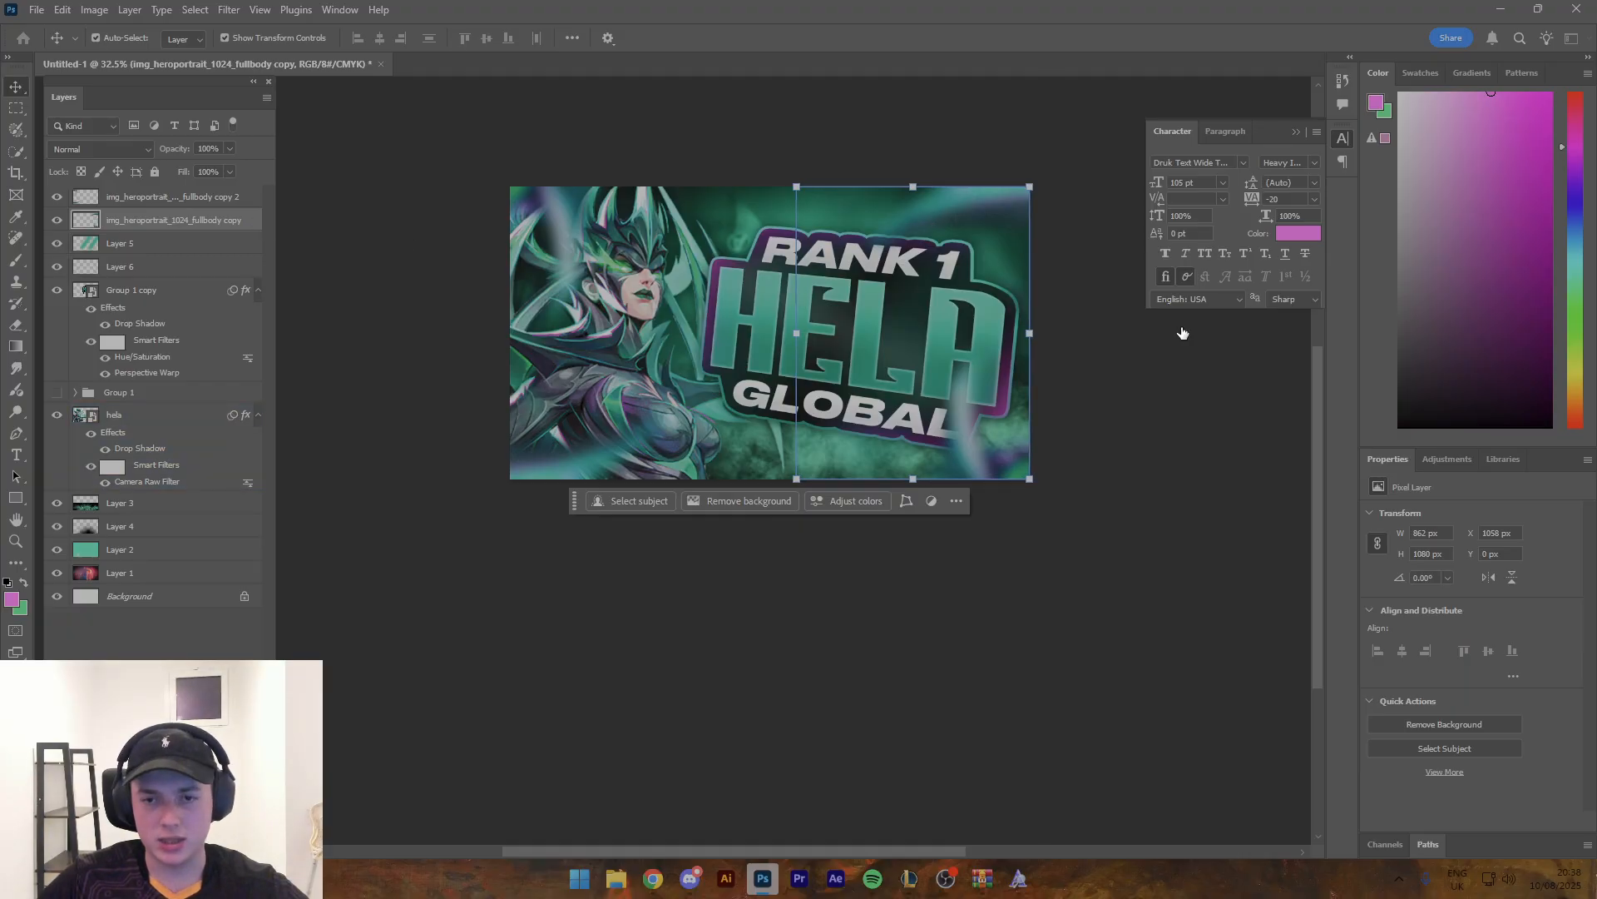
{"action": "left_click", "coordinate": [952, 600]}
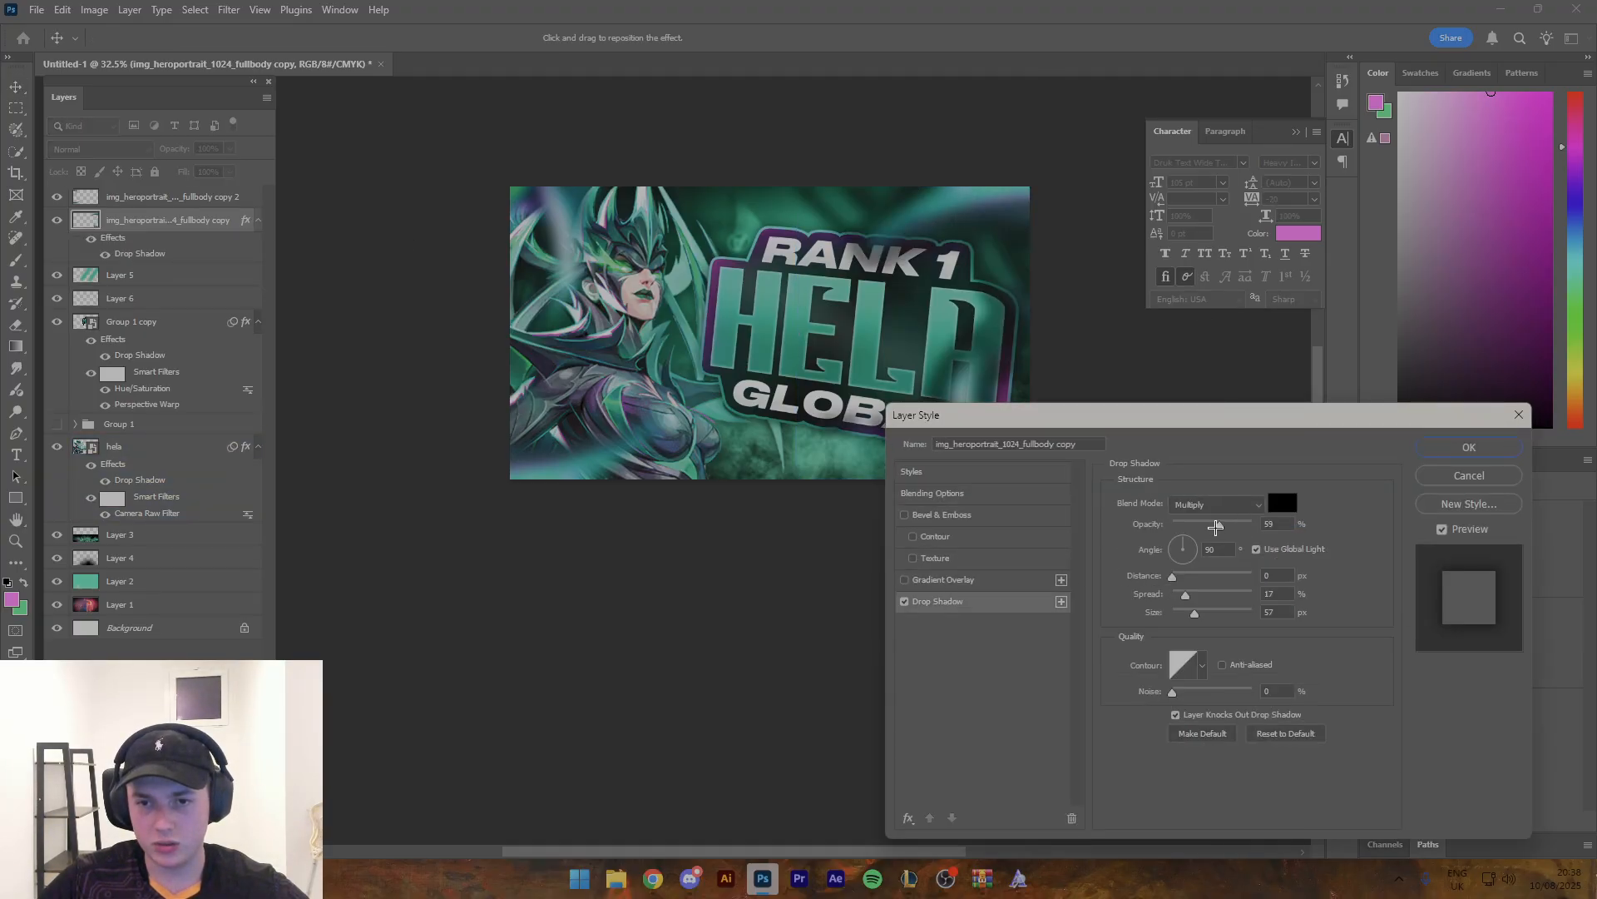
{"action": "left_click_drag", "start_coordinate": [1215, 527], "coordinate": [1188, 527]}
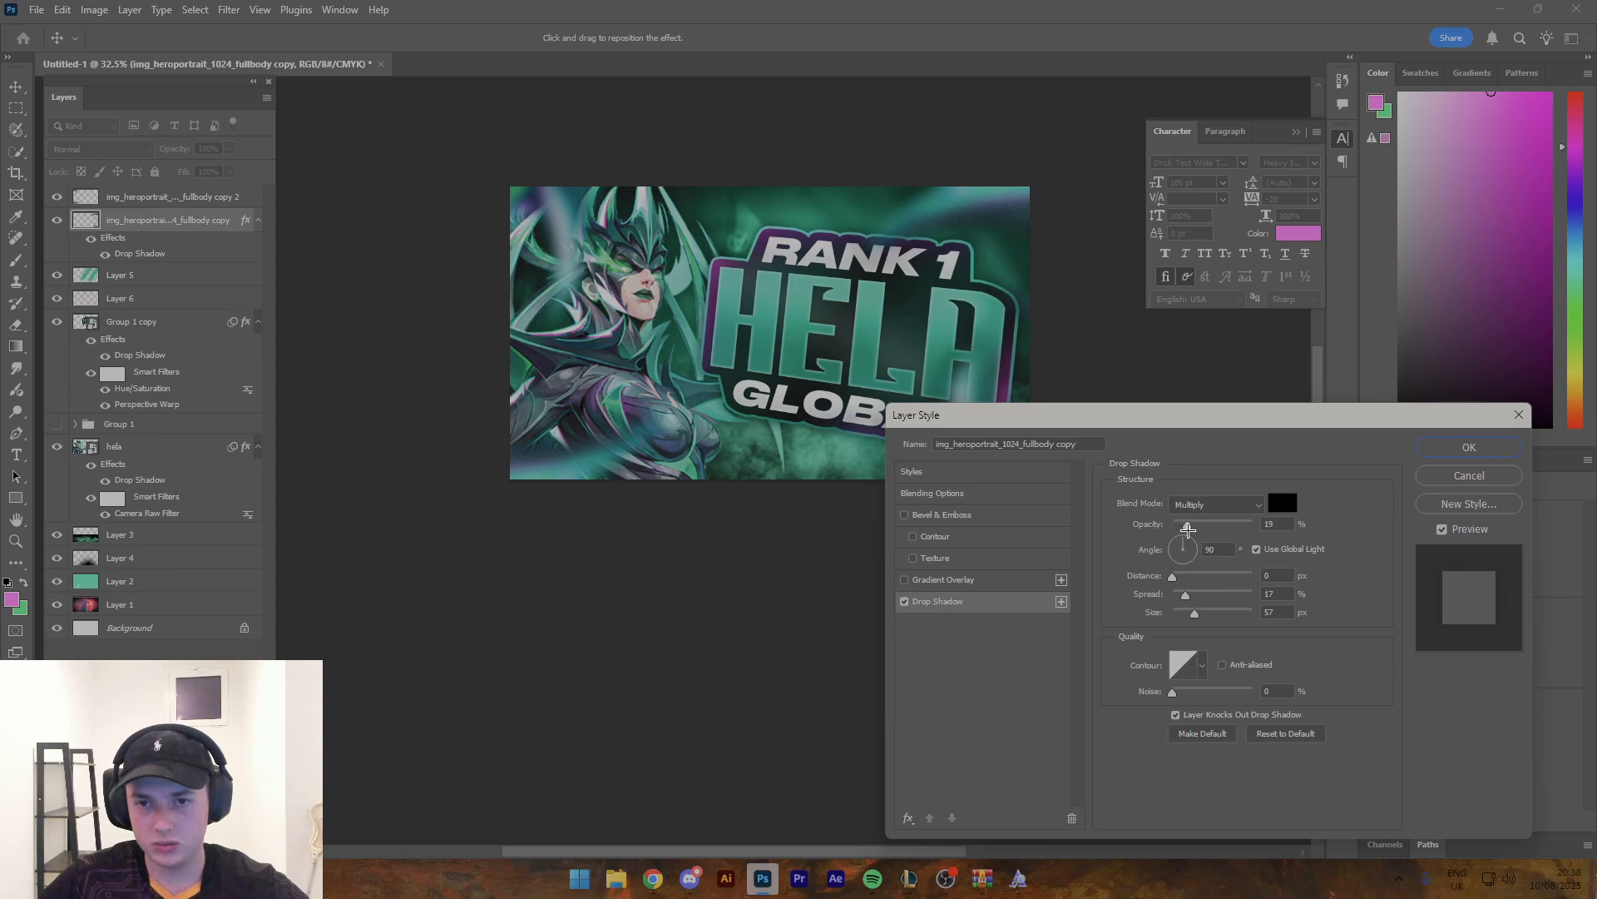
{"action": "left_click", "coordinate": [1470, 447]}
- Erase the inner part of the blurred horn layer that overlaps the title lettering, using a soft 200 px eraser
{"action": "key", "text": "e"}
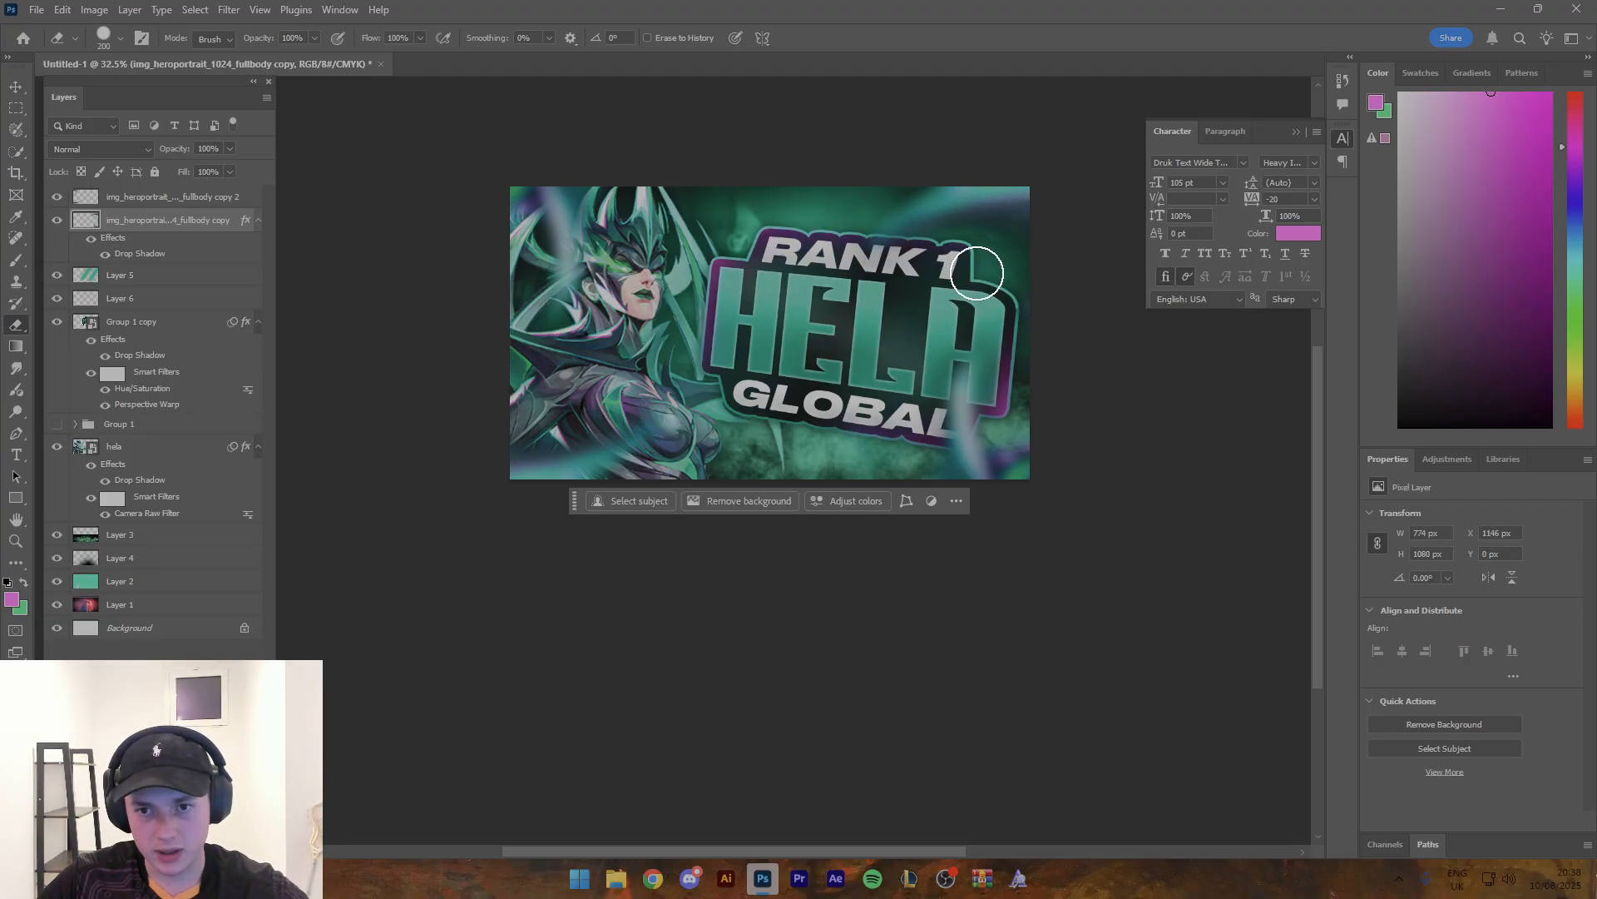
{"action": "right_click", "coordinate": [978, 292]}
{"action": "double_click", "coordinate": [1041, 494]}
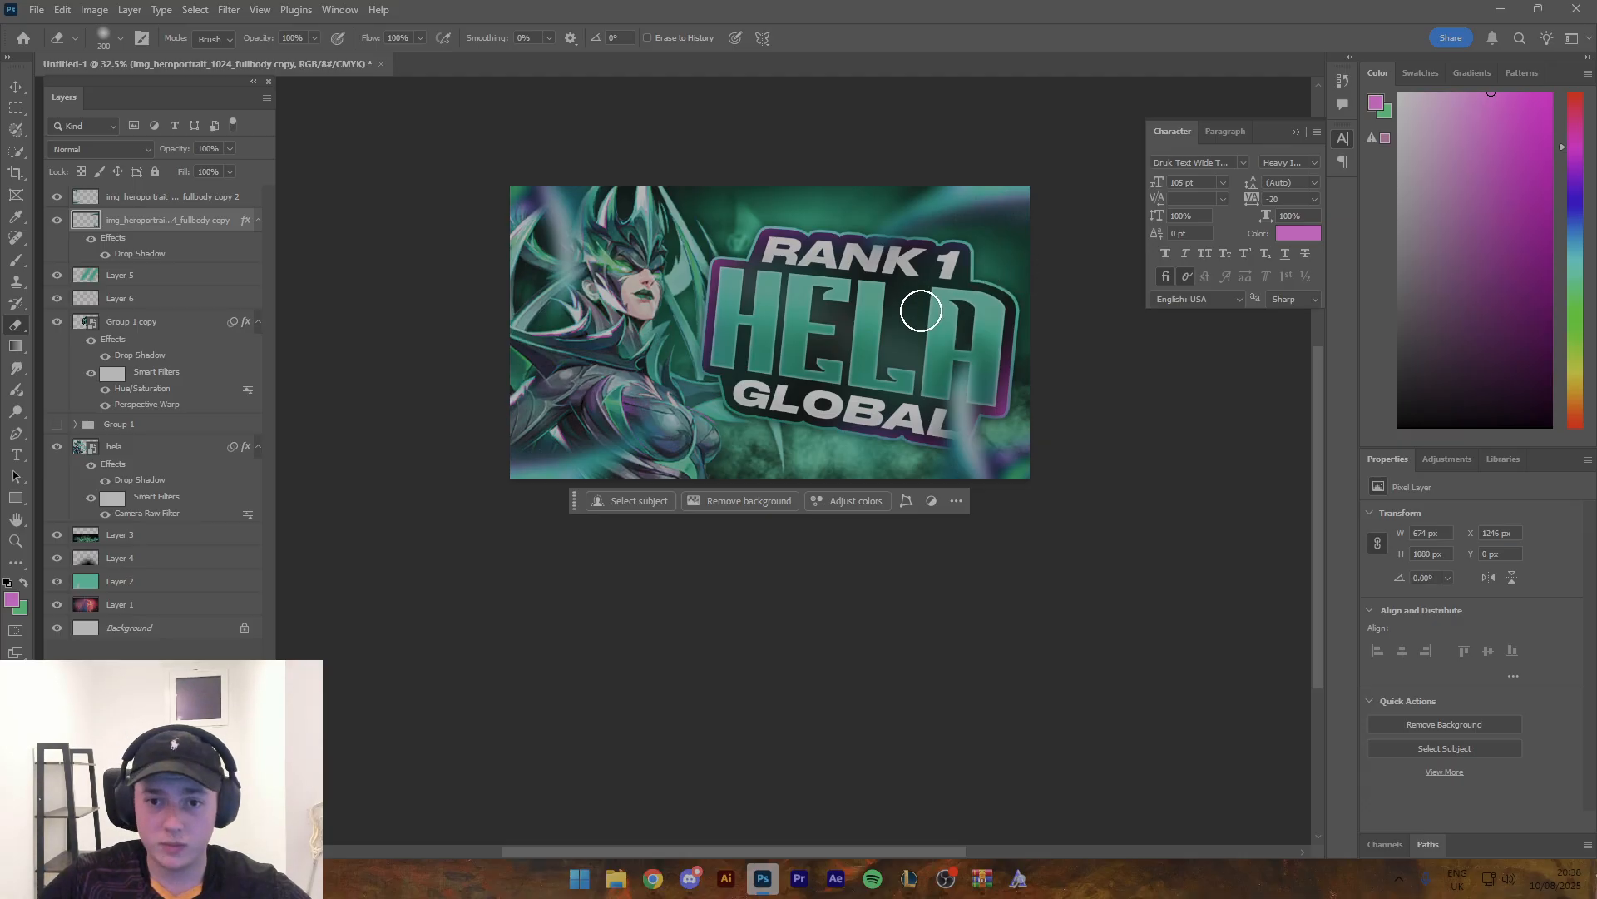
{"action": "key", "text": "z"}
{"action": "mouse_move", "coordinate": [855, 315]}
{"action": "left_mouse_down"}
{"action": "mouse_move", "coordinate": [902, 331]}
{"action": "mouse_move", "coordinate": [886, 327]}
{"action": "left_mouse_up"}
- Apply Add Noise to the magenta glow layer with an amount of 16.19%, Gaussian distribution and Monochromatic enabled
{"action": "key", "text": "v"}
{"action": "left_click", "coordinate": [658, 256]}
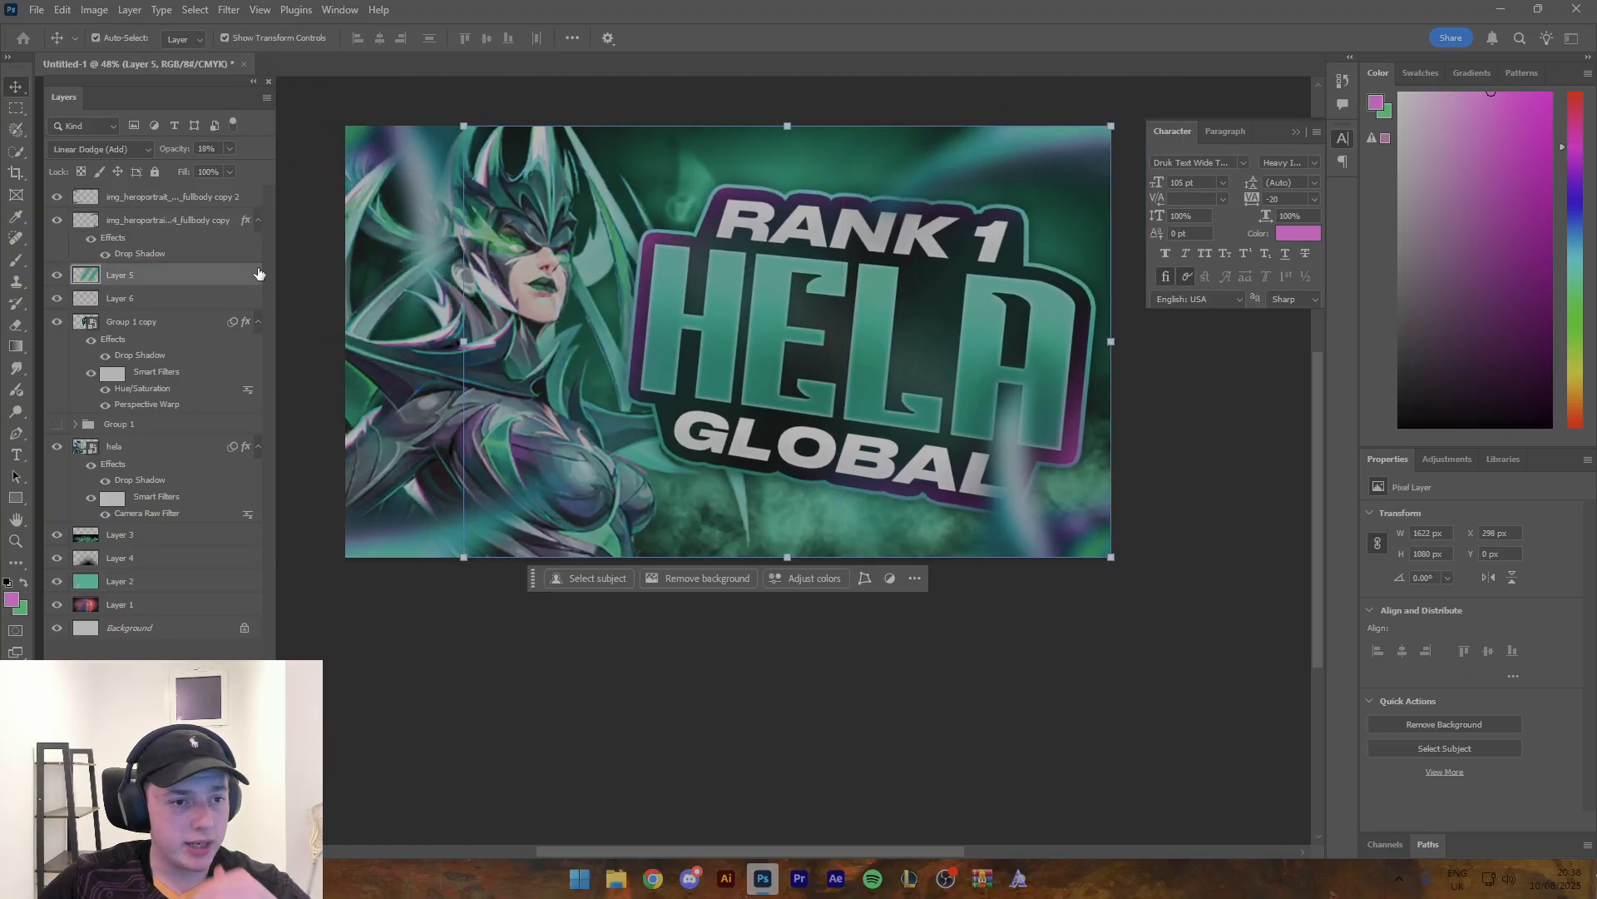
{"action": "left_click", "coordinate": [250, 298]}
{"action": "left_click", "coordinate": [228, 10]}
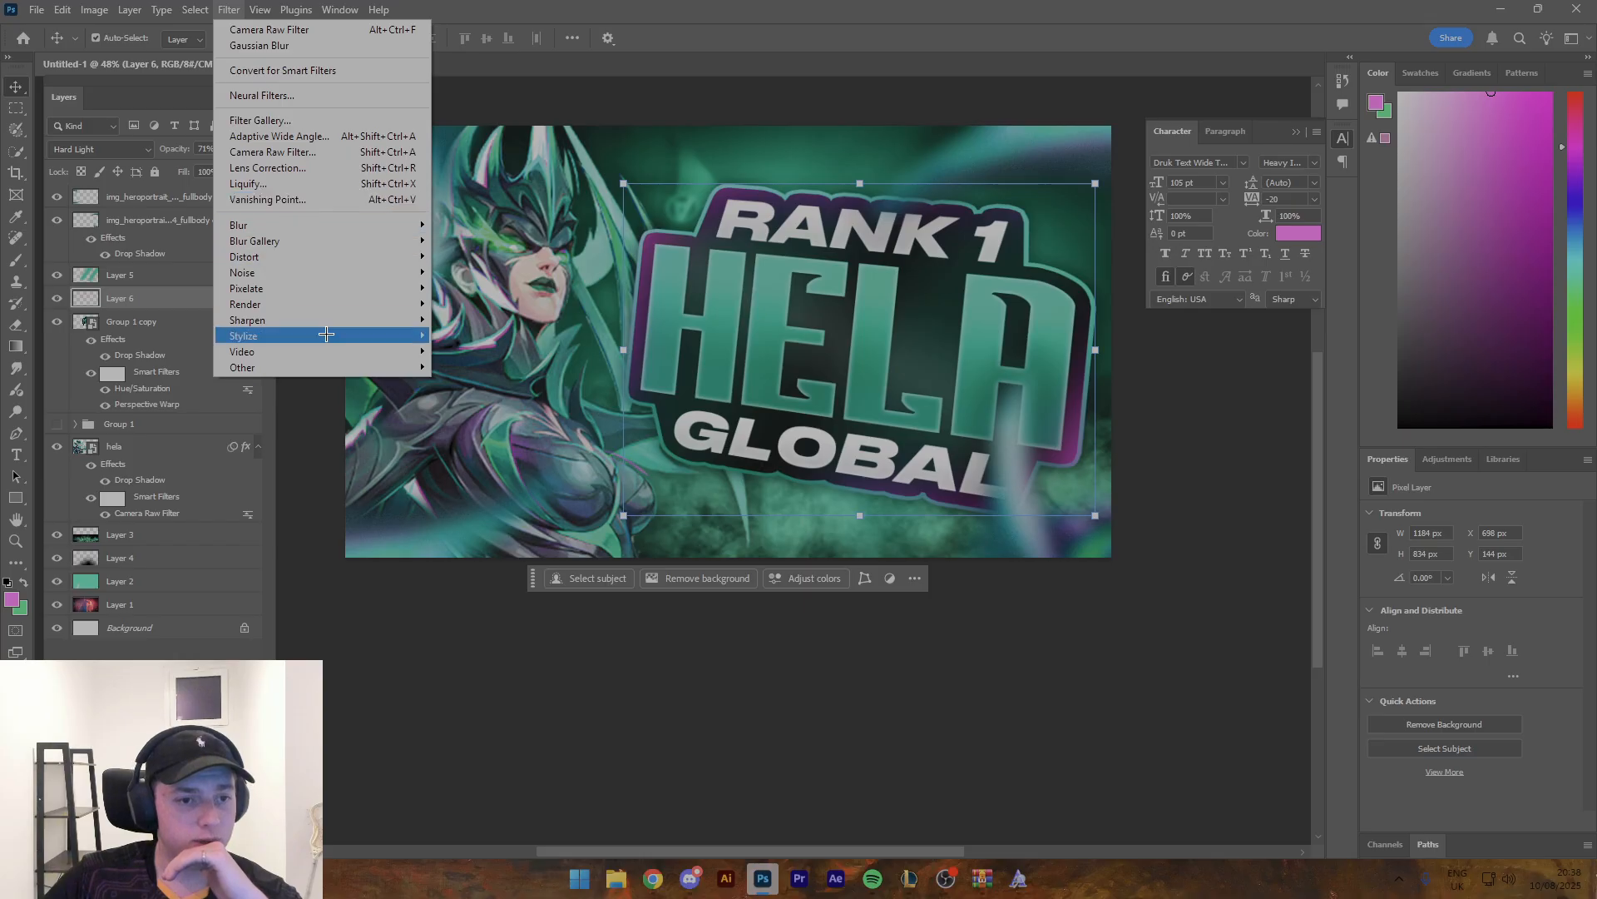
{"action": "mouse_move", "coordinate": [325, 274]}
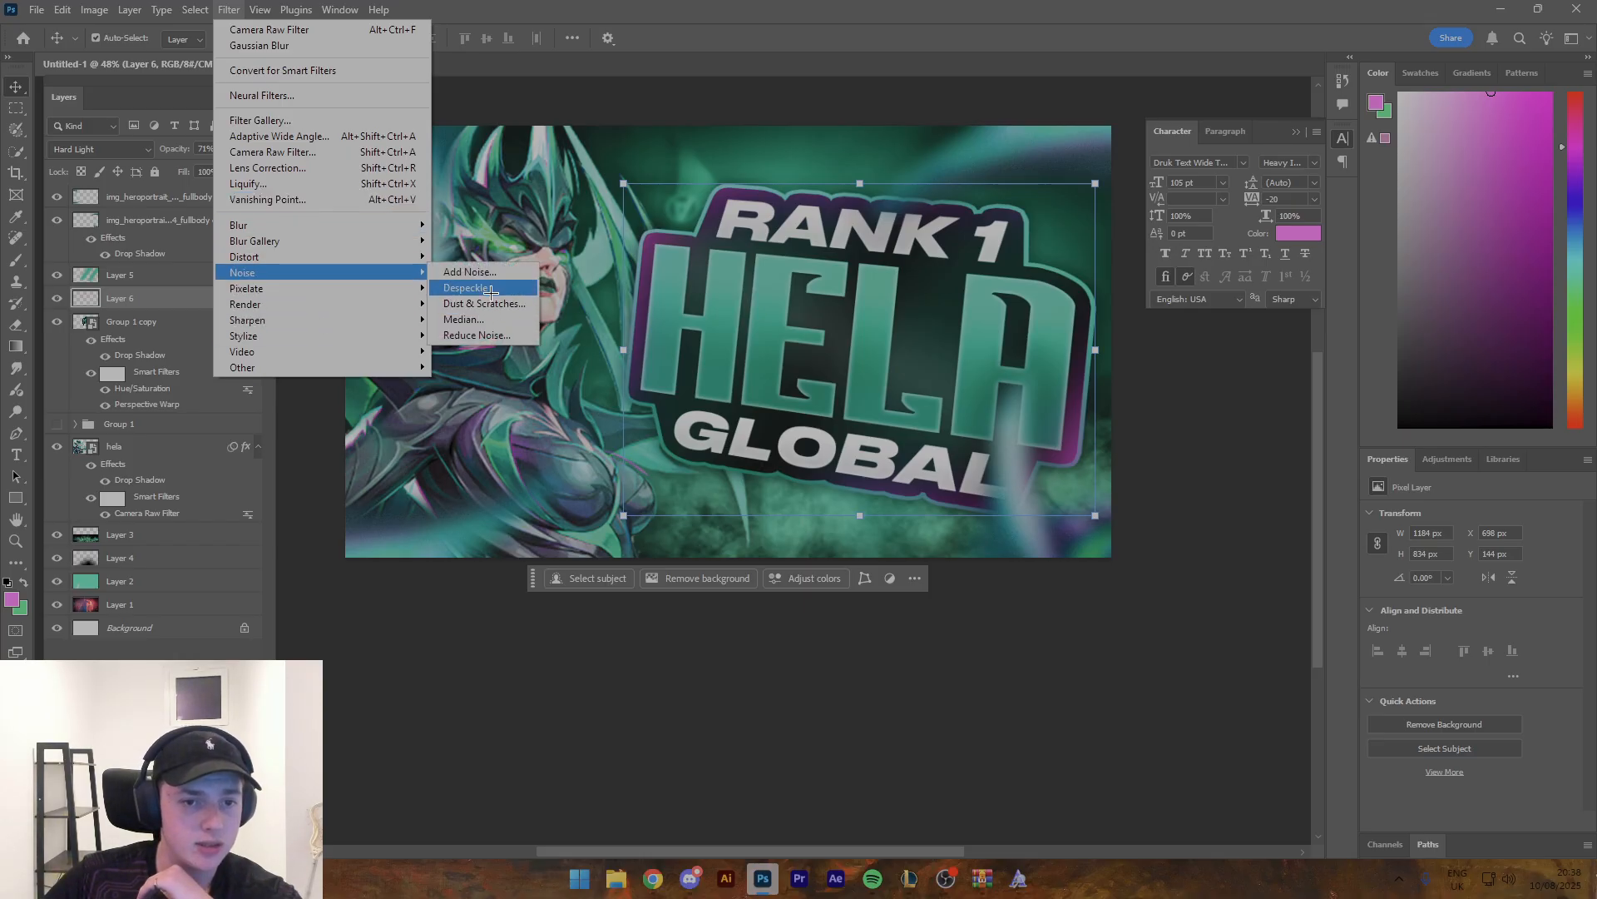
{"action": "left_click", "coordinate": [470, 272]}
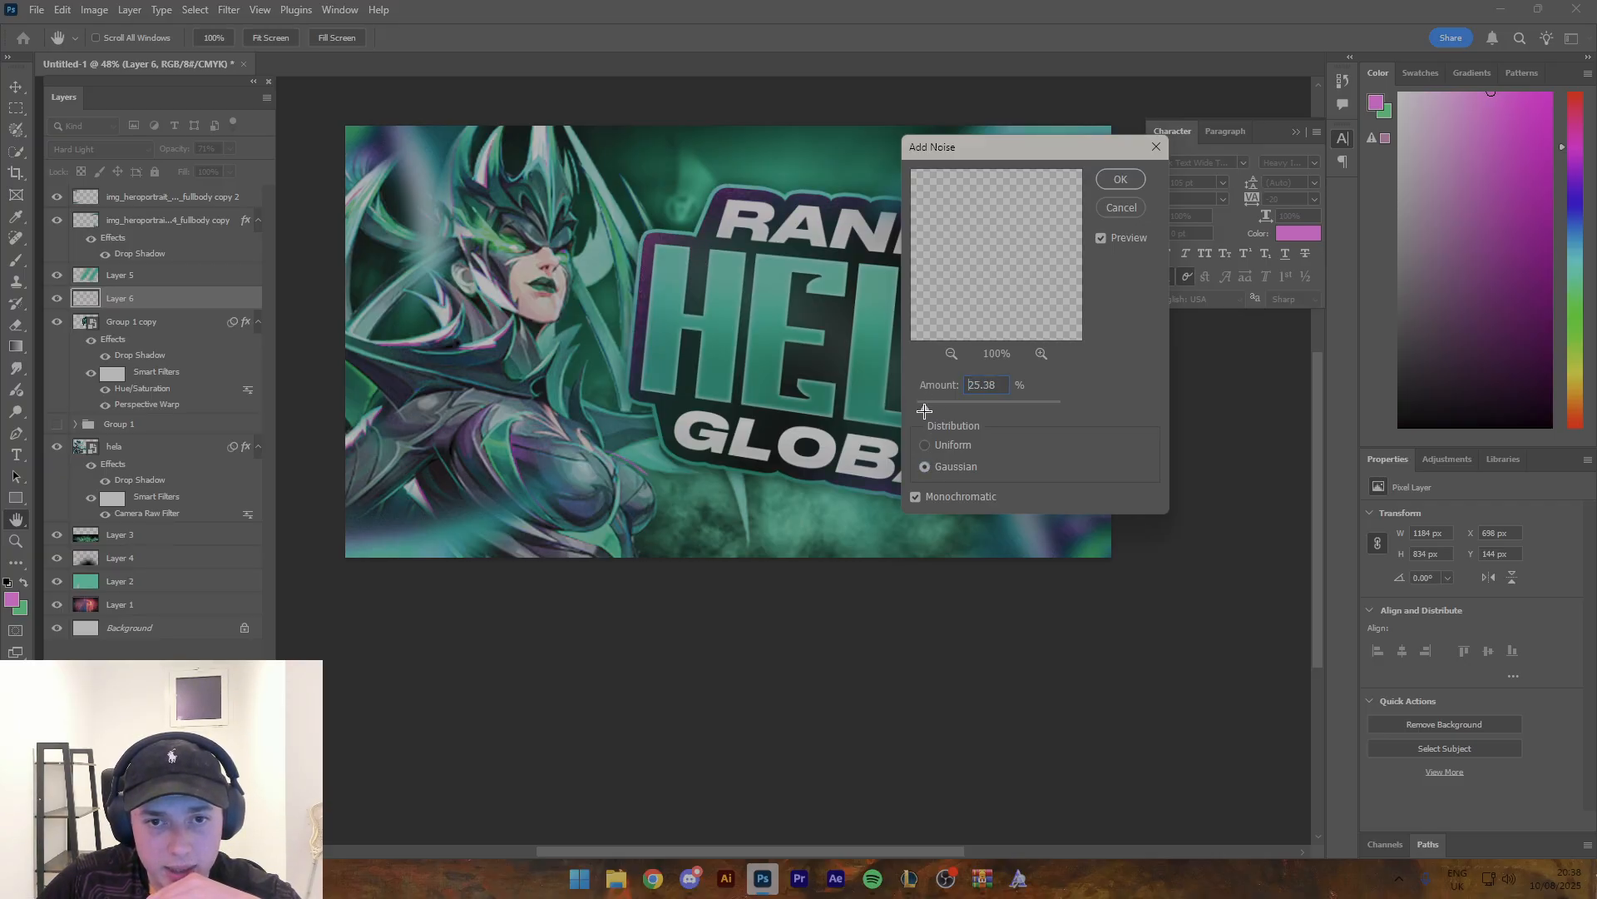
{"action": "left_click", "coordinate": [1121, 180]}
{"action": "key", "text": "z"}
{"action": "left_click_drag", "start_coordinate": [760, 331], "coordinate": [807, 349]}
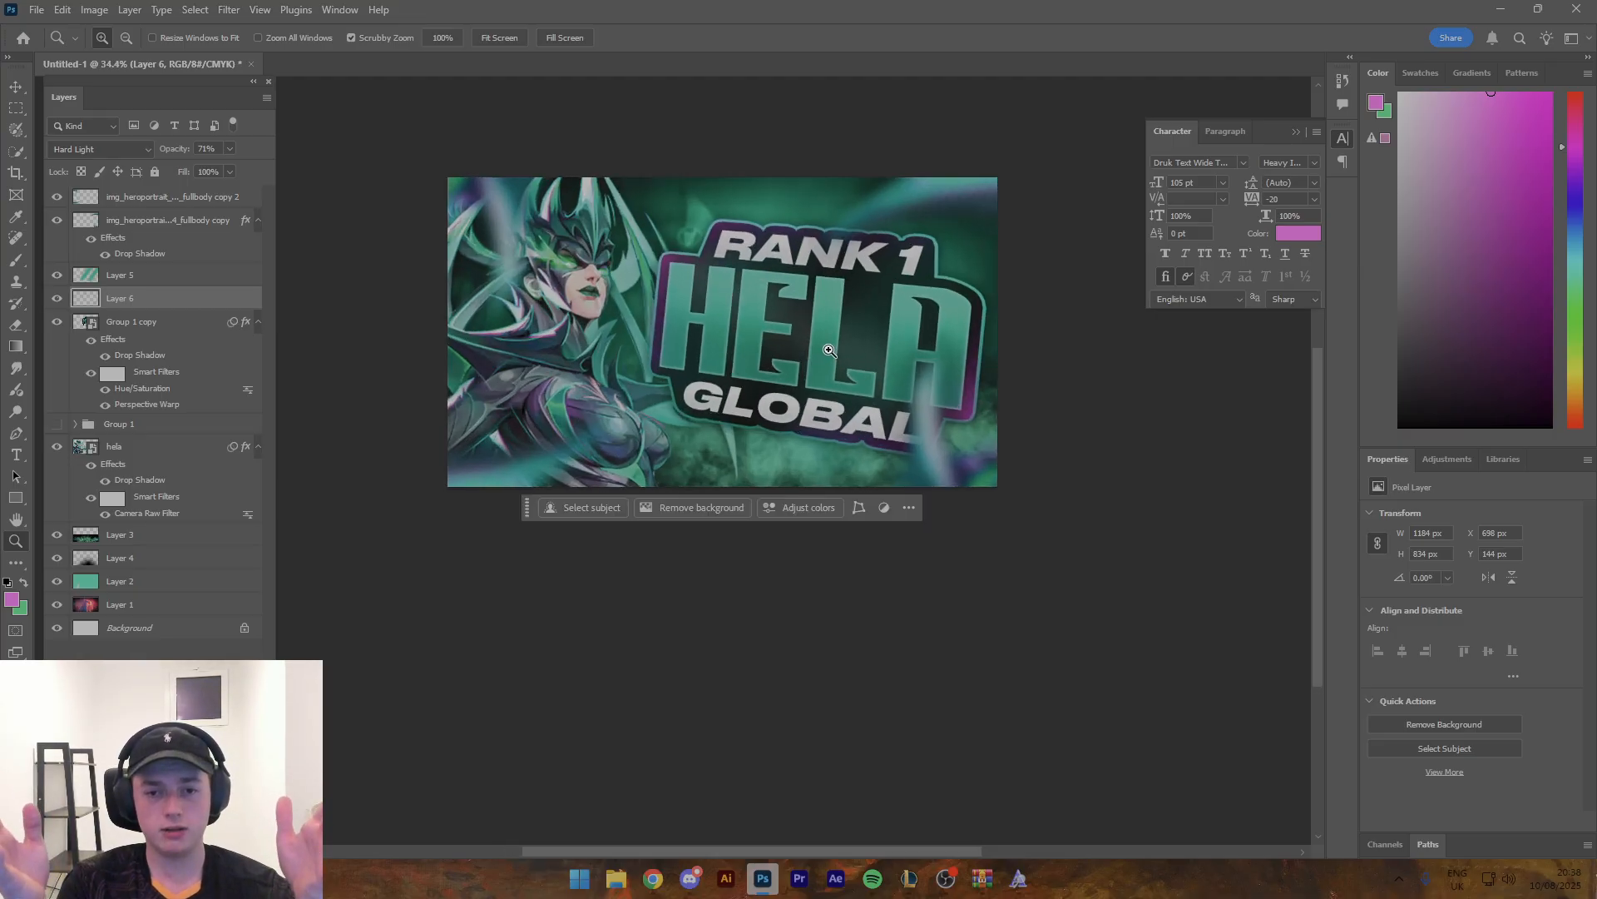
{"action": "mouse_move", "coordinate": [749, 379]}
{"action": "left_mouse_down"}
{"action": "mouse_move", "coordinate": [688, 386]}
{"action": "mouse_move", "coordinate": [741, 392]}
{"action": "mouse_move", "coordinate": [703, 396]}
{"action": "mouse_move", "coordinate": [738, 412]}
{"action": "mouse_move", "coordinate": [708, 399]}
{"action": "mouse_move", "coordinate": [719, 383]}
{"action": "left_mouse_up"}
{"action": "left_click_drag", "start_coordinate": [732, 327], "coordinate": [805, 358]}
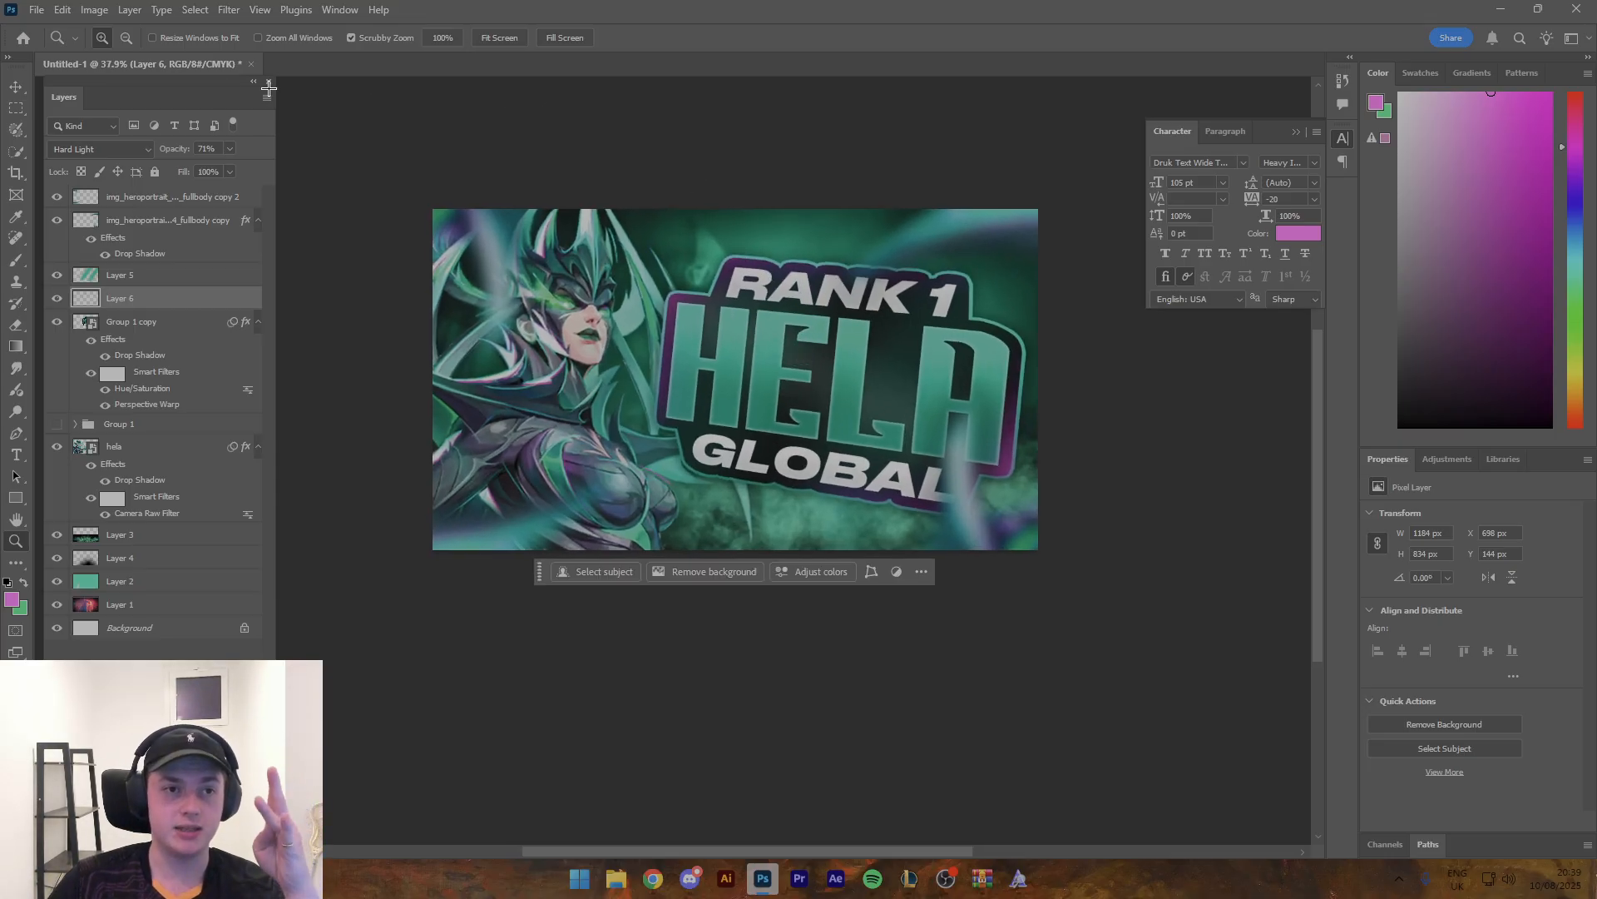
- Open the recent STOLEN WHEELS document Untitled-1.psd and copy its Dark Widescreen layer
{"action": "left_click", "coordinate": [22, 39]}
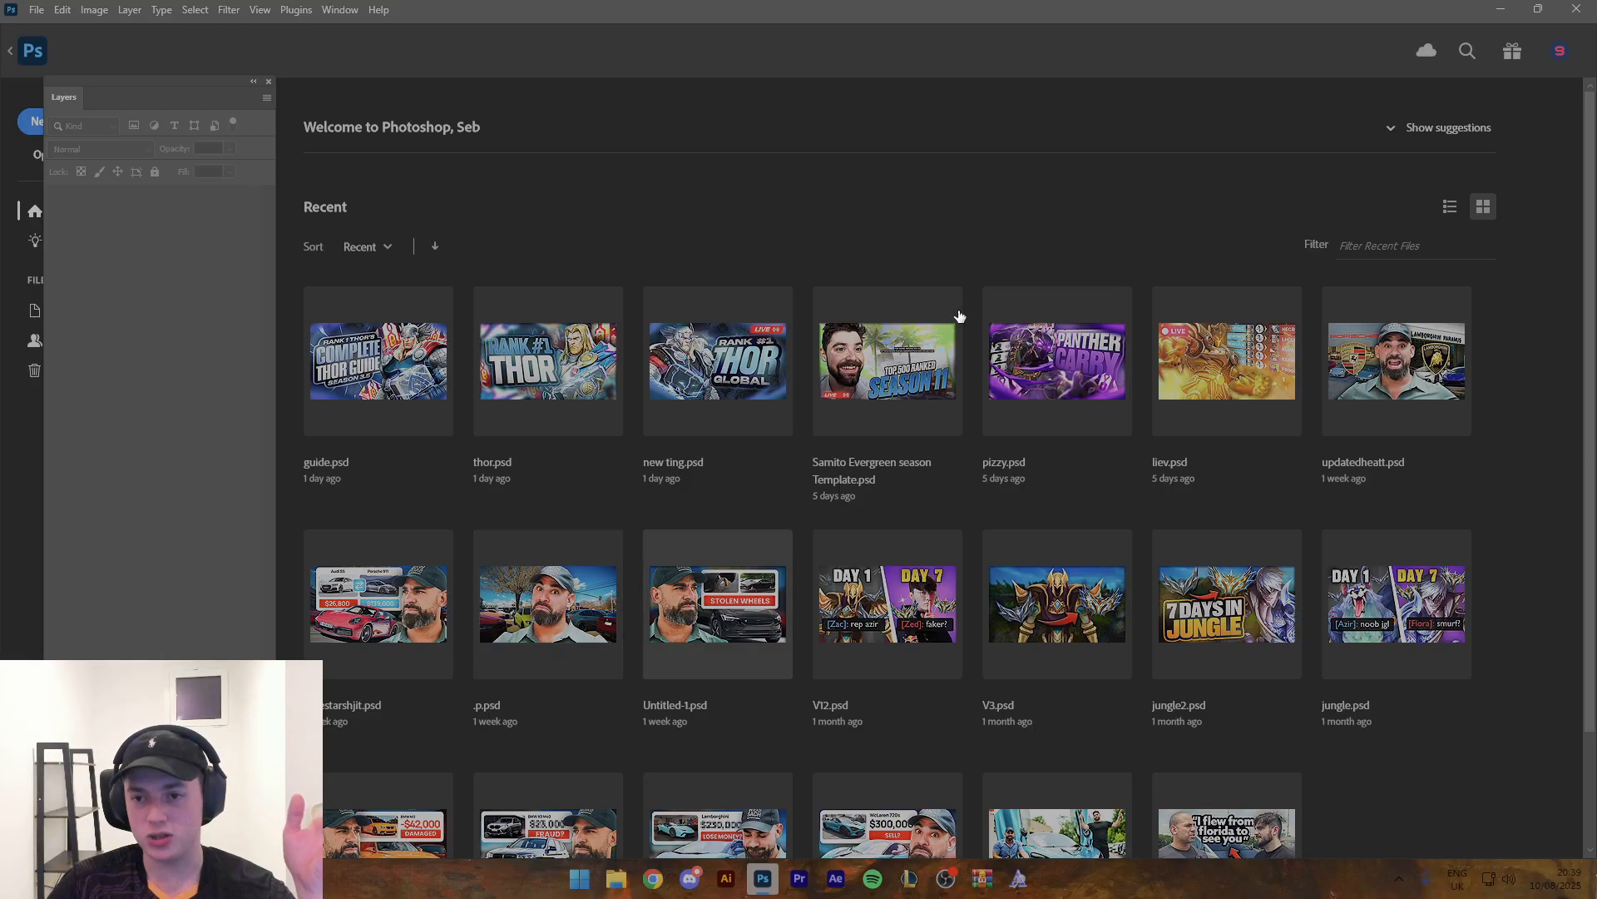
{"action": "left_click", "coordinate": [718, 603]}
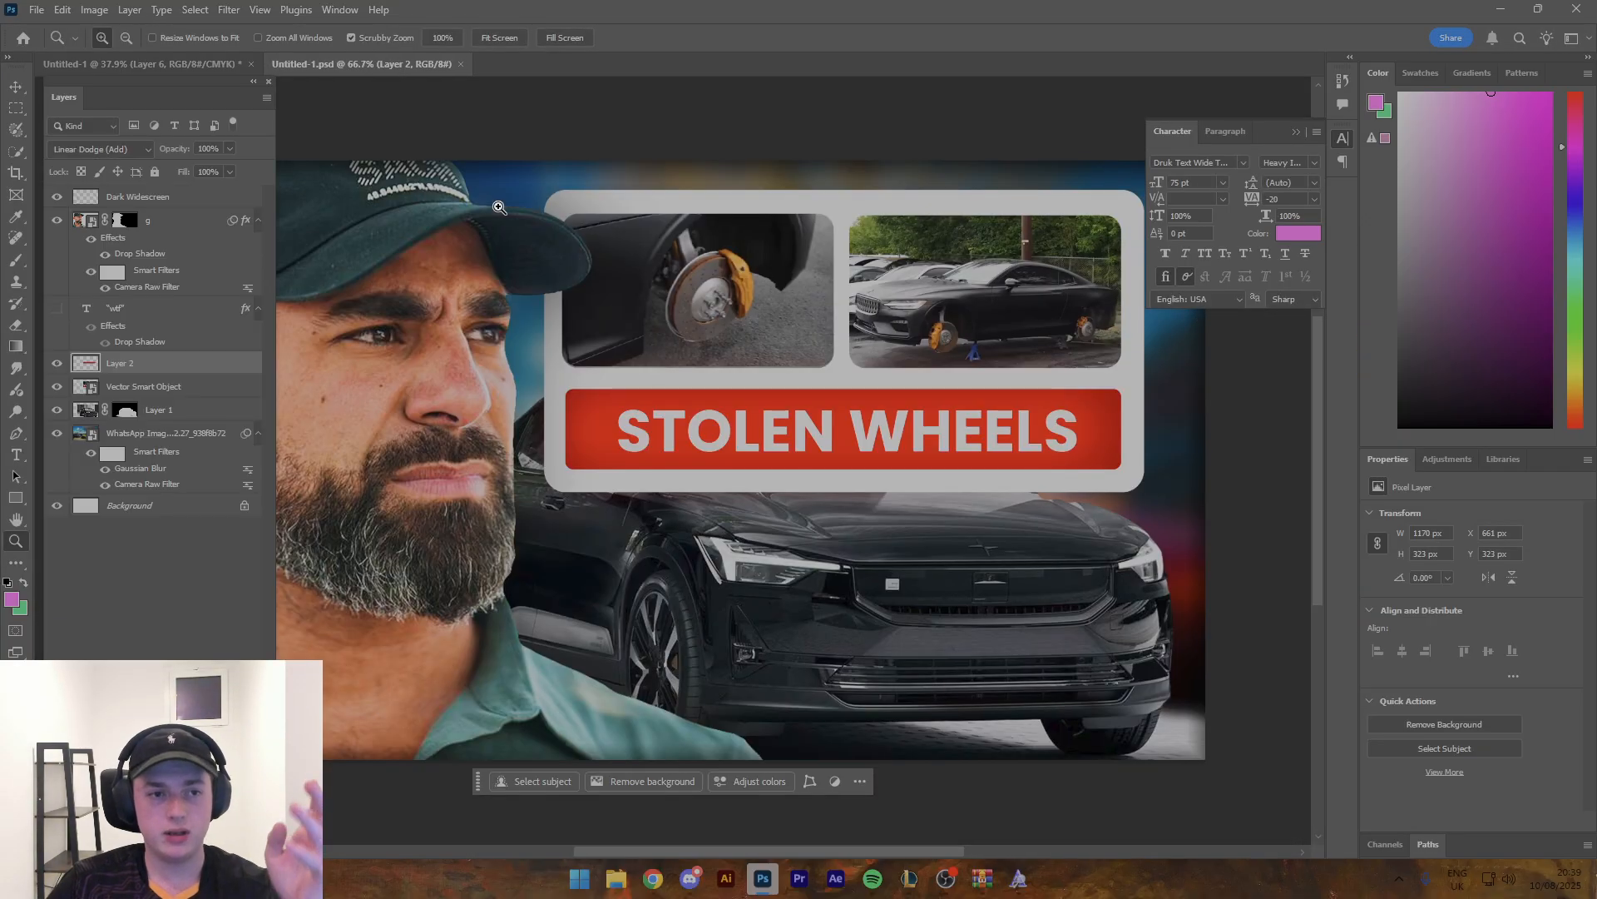
{"action": "left_click", "coordinate": [172, 200]}
- Paste the Dark Widescreen layer into the Hela thumbnail above all other layers
{"action": "key", "text": "ctrl+Tab"}
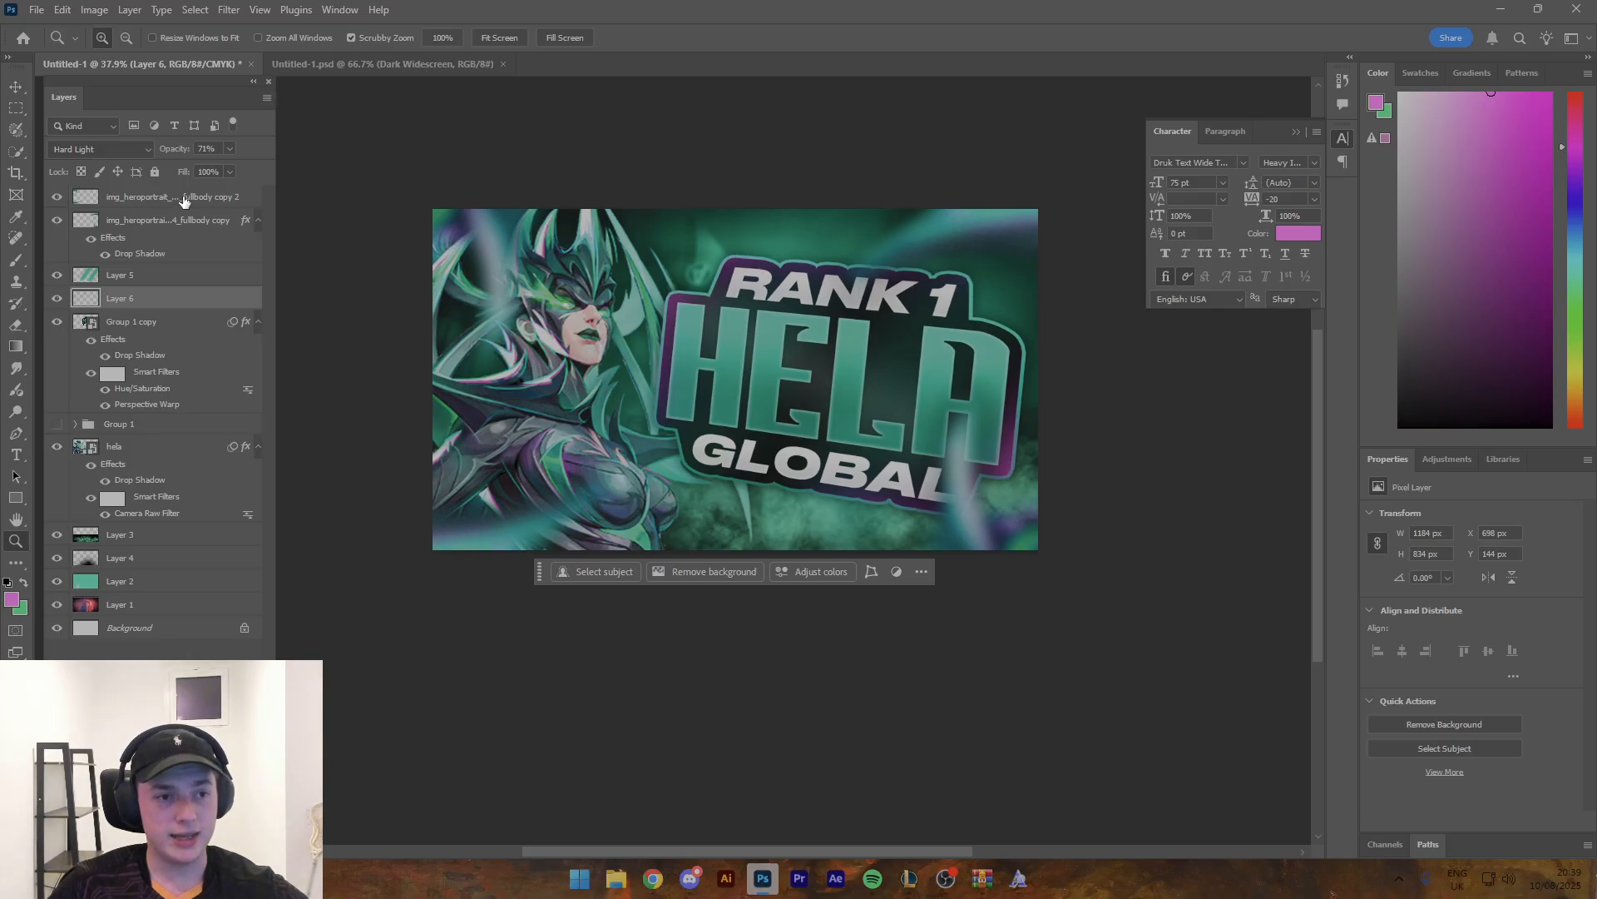
{"action": "left_click", "coordinate": [184, 201]}
{"action": "key", "text": "ctrl+v"}
{"action": "scroll", "coordinate": [649, 159], "scroll_direction": "down", "scroll_amount": 5}
{"action": "scroll", "coordinate": [657, 155], "scroll_direction": "up", "scroll_amount": 1}
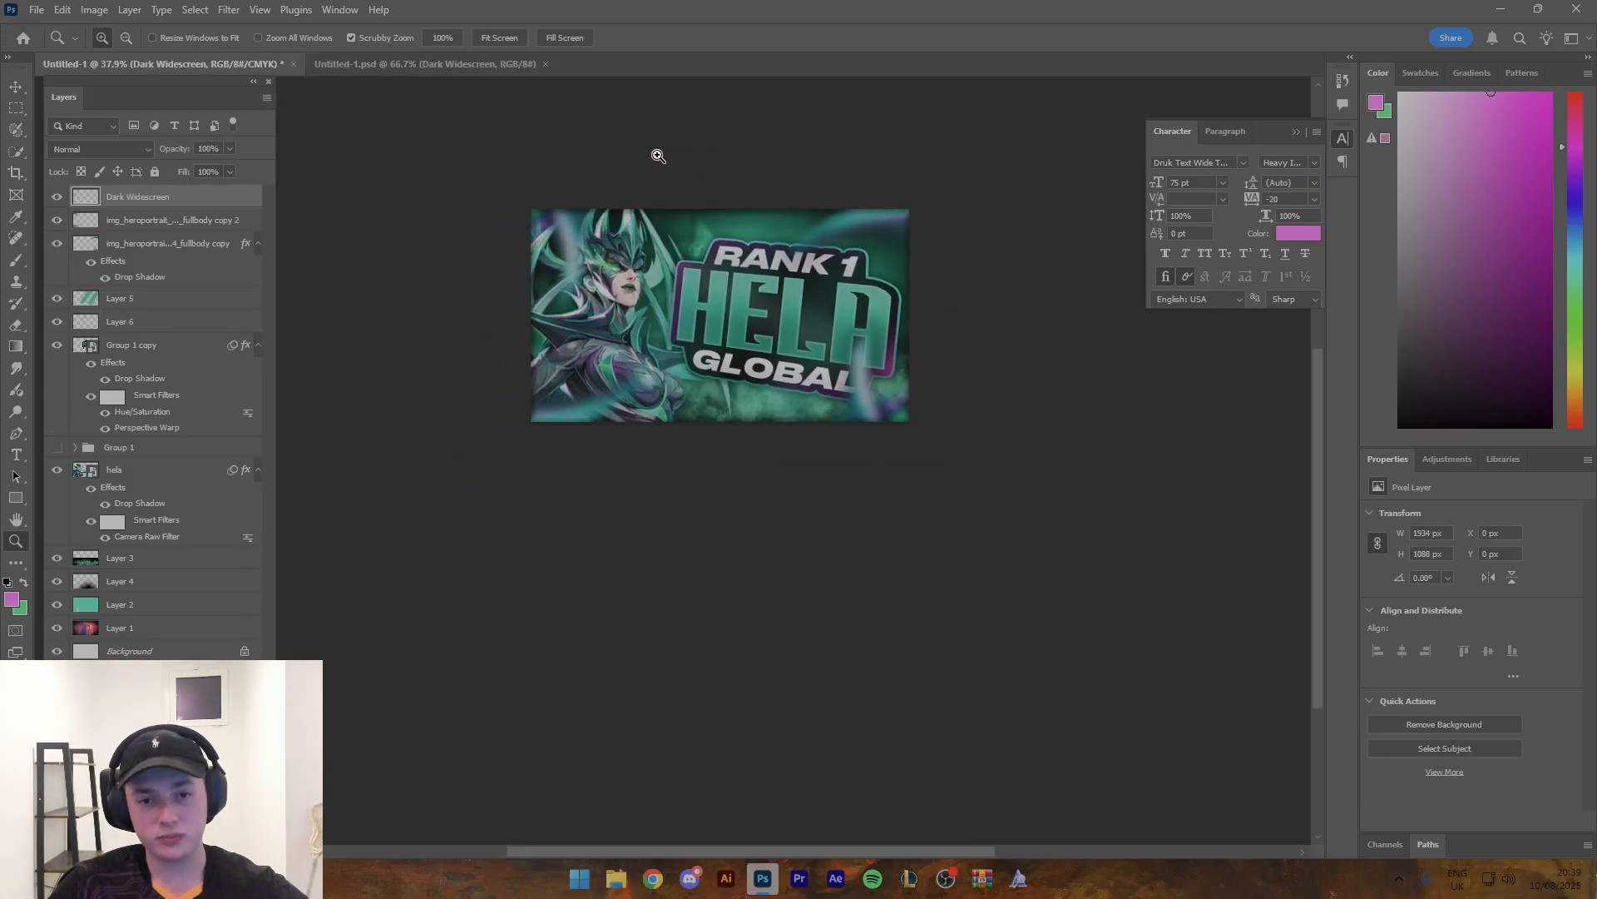
{"action": "scroll", "coordinate": [658, 155], "scroll_direction": "up", "scroll_amount": 1}
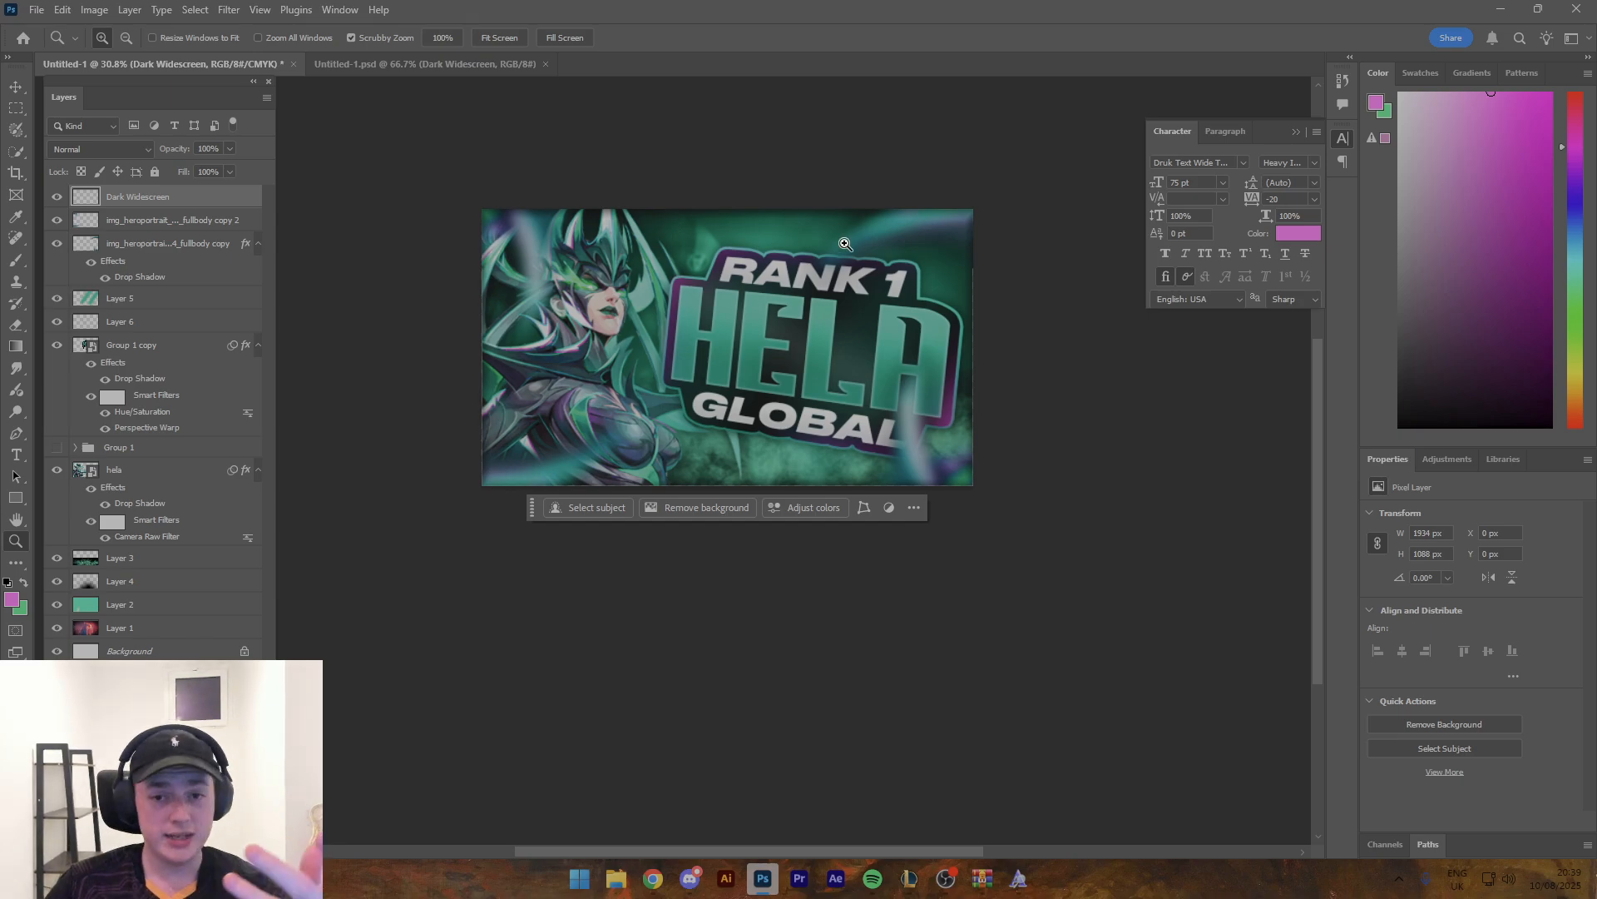
{"action": "scroll", "coordinate": [845, 243], "scroll_direction": "up", "scroll_amount": 1}
{"action": "scroll", "coordinate": [832, 260], "scroll_direction": "up", "scroll_amount": 1}
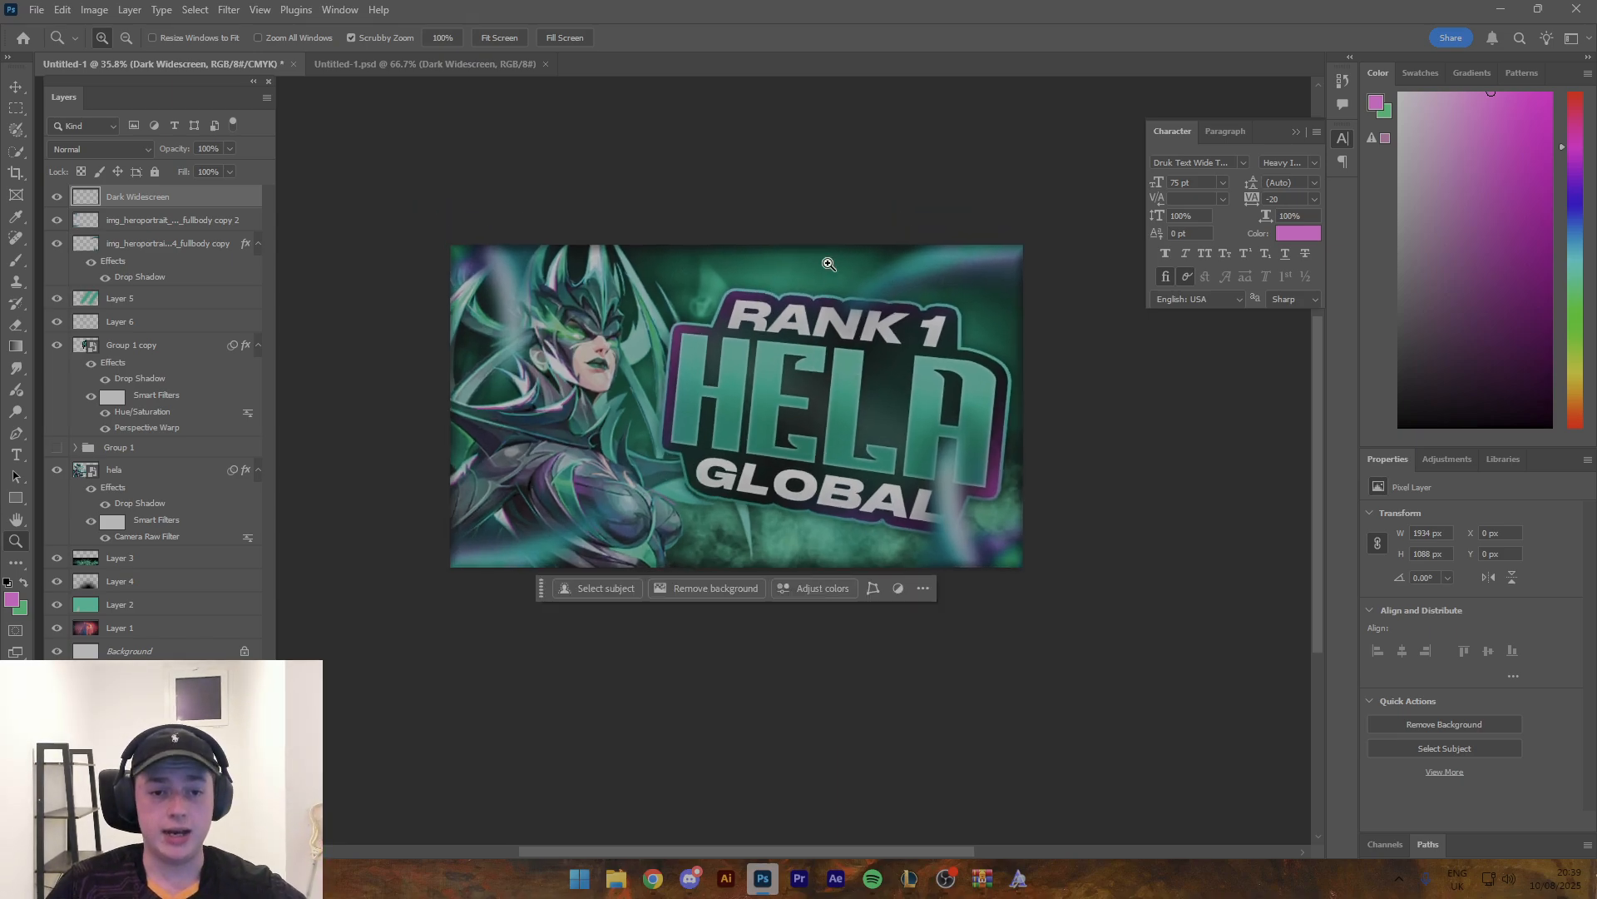
{"action": "scroll", "coordinate": [873, 265], "scroll_direction": "up", "scroll_amount": 2}
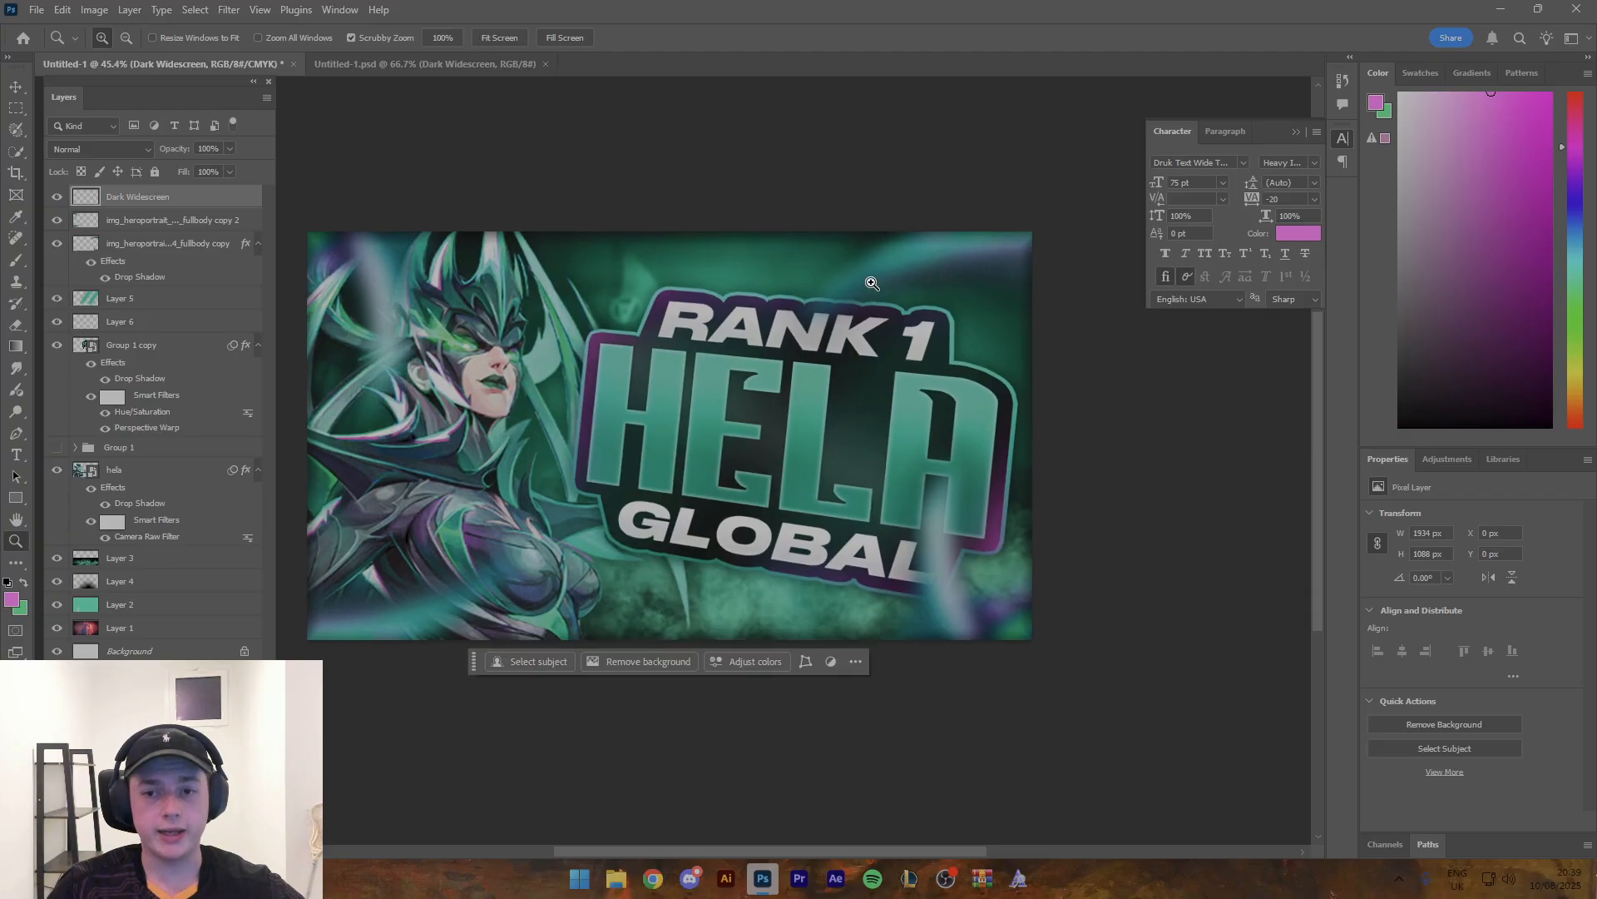
- Open the recent Thor document guide.psd and copy its white light-streak layer, 6 copy
{"action": "left_click", "coordinate": [425, 64]}
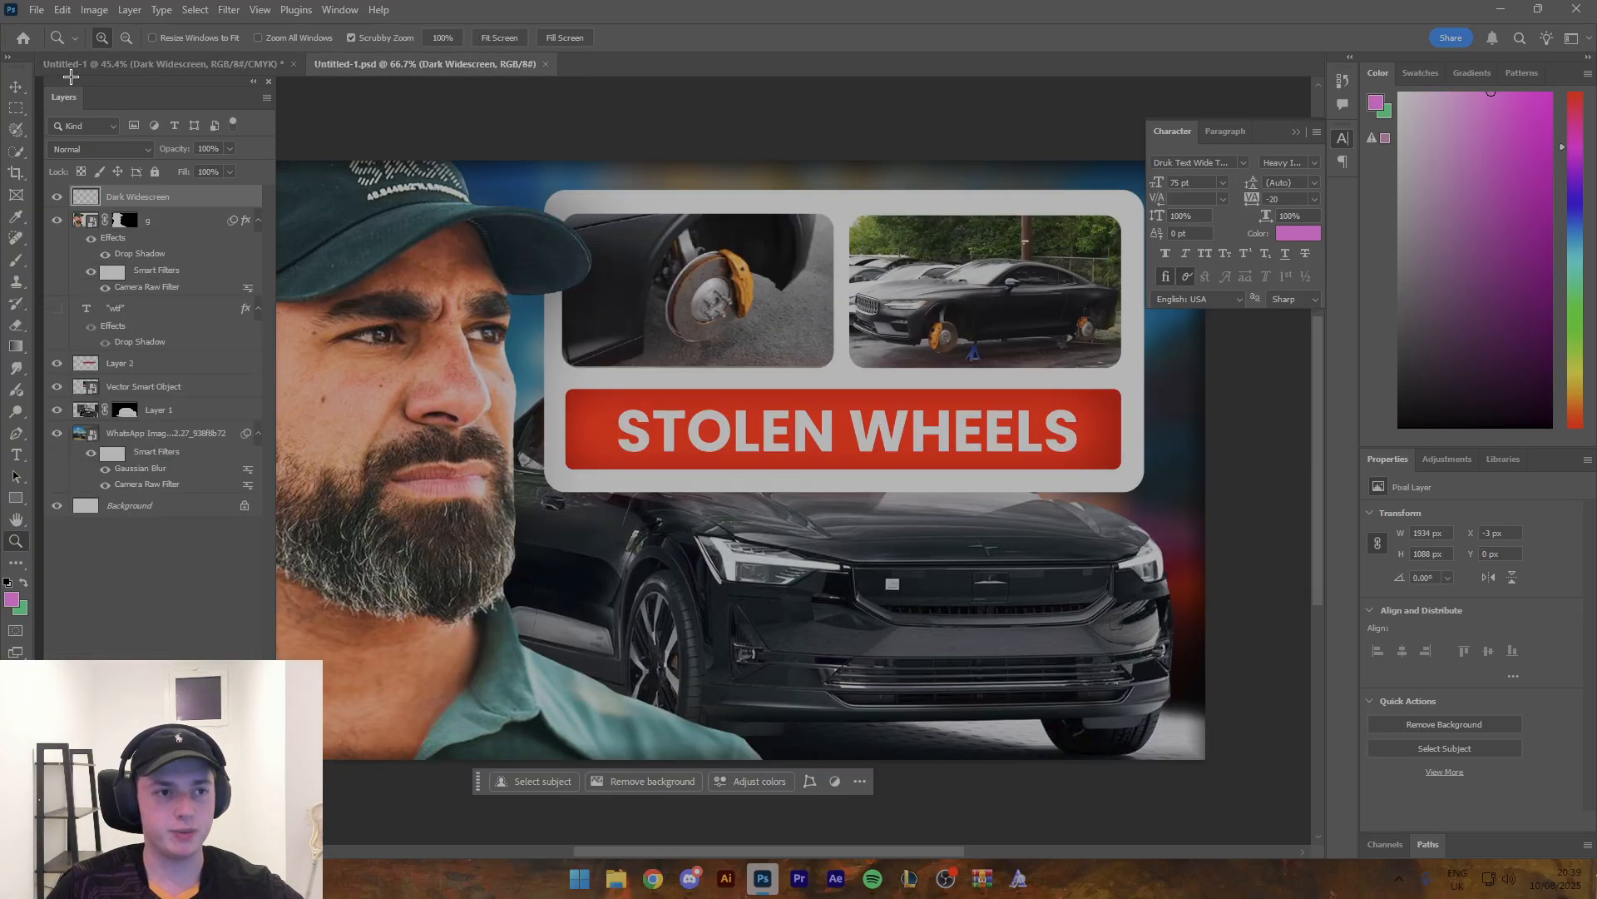
{"action": "left_click", "coordinate": [23, 38]}
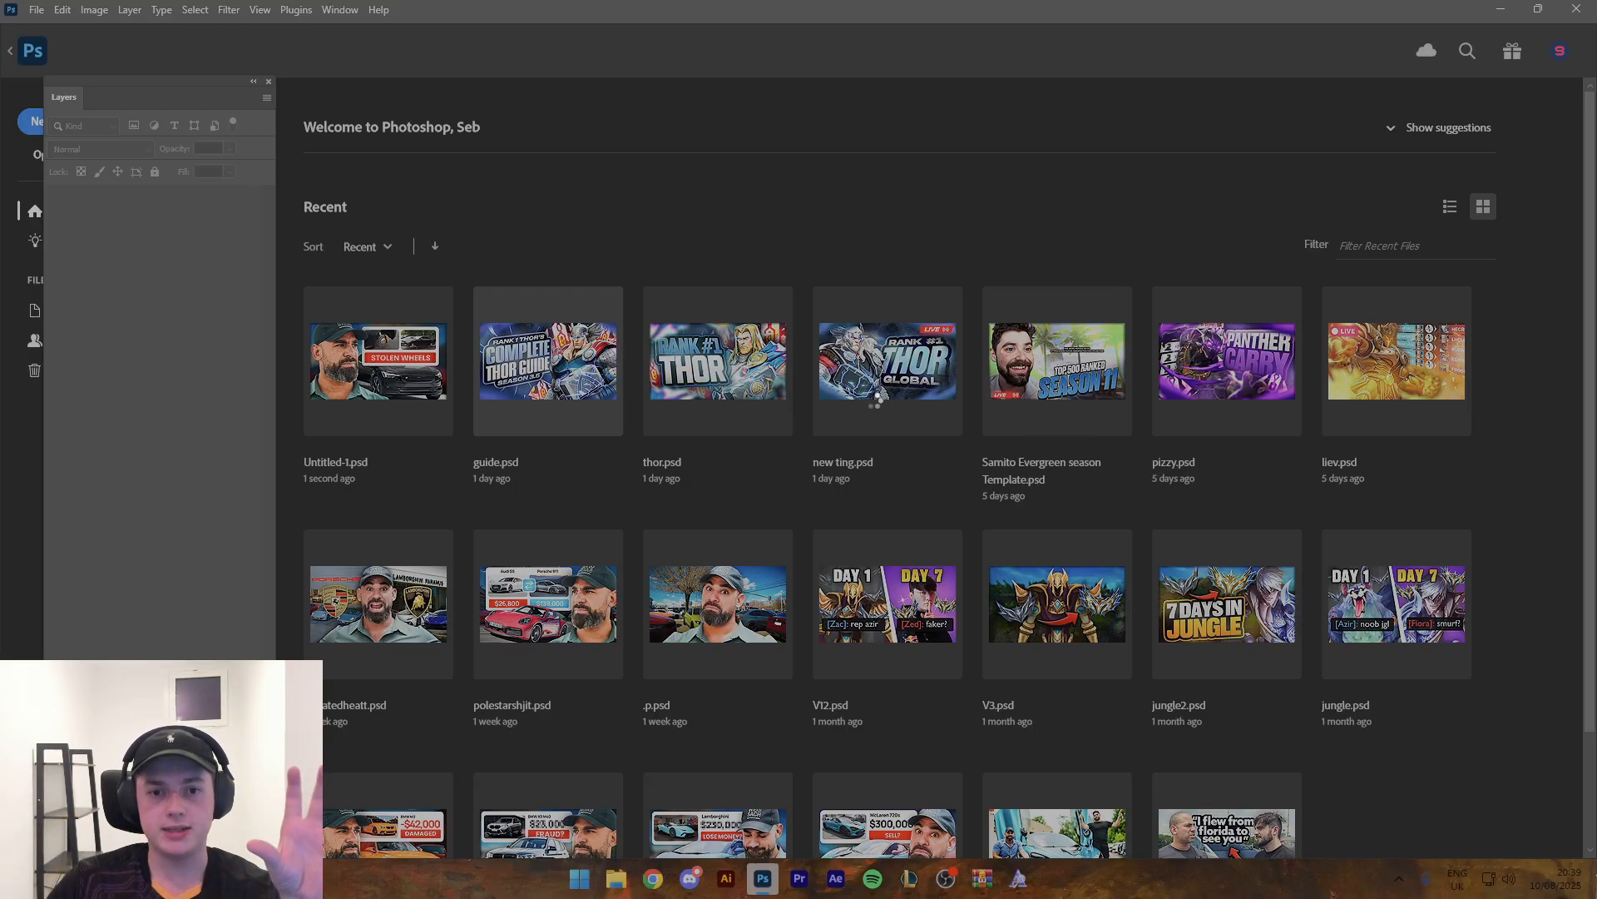
{"action": "left_click", "coordinate": [567, 391]}
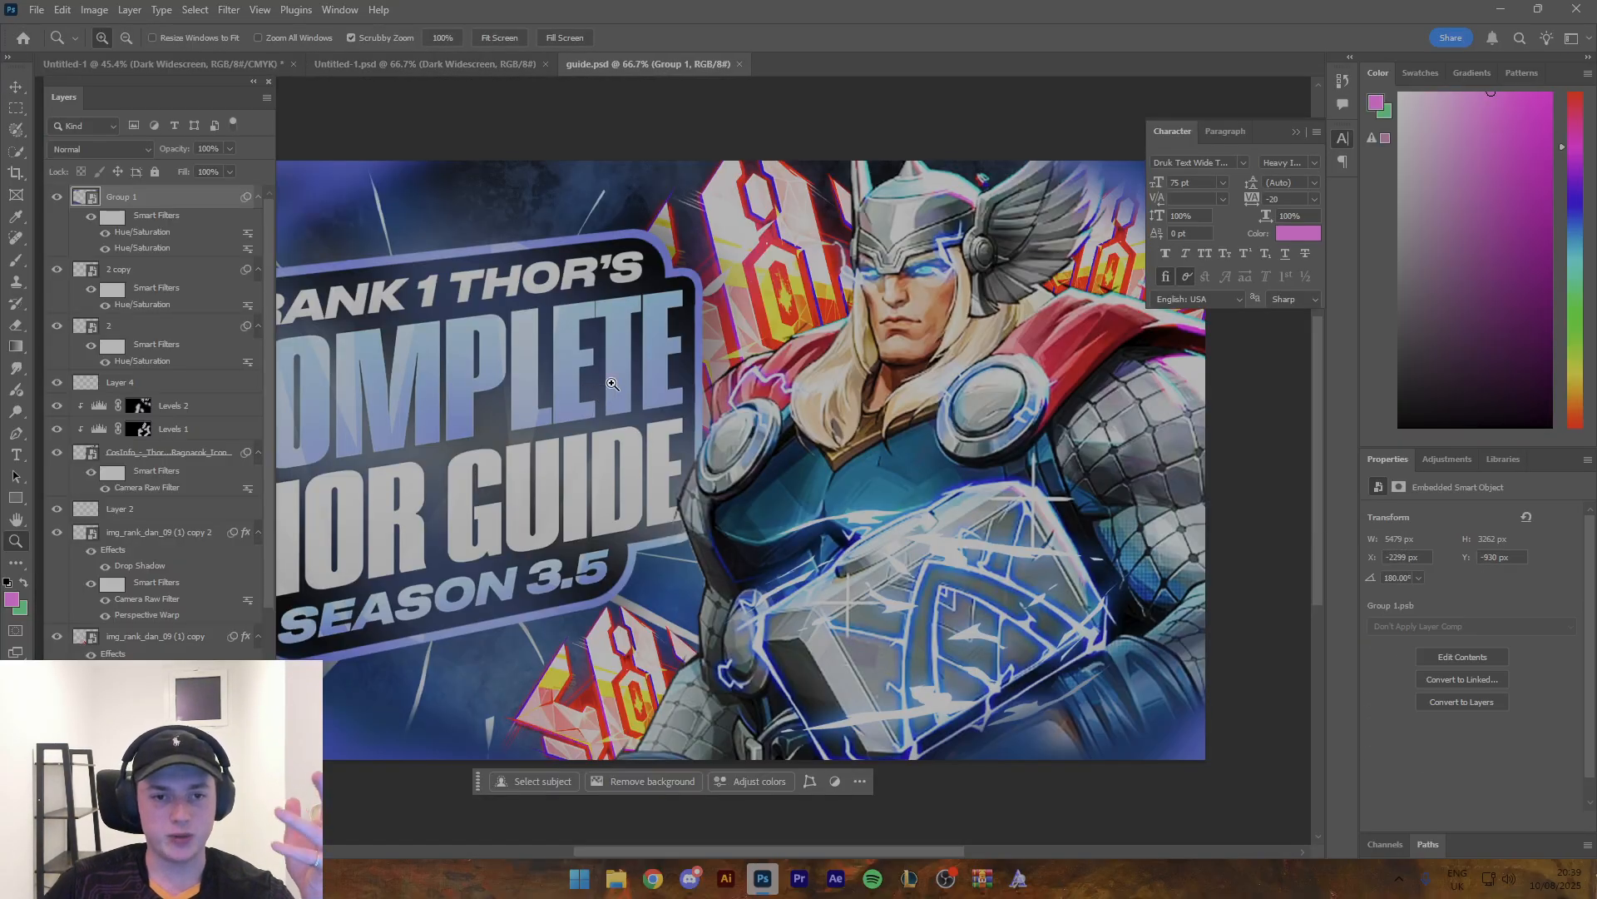
{"action": "left_click_drag", "start_coordinate": [663, 435], "coordinate": [784, 389]}
{"action": "scroll", "coordinate": [158, 433], "scroll_direction": "down", "scroll_amount": 5}
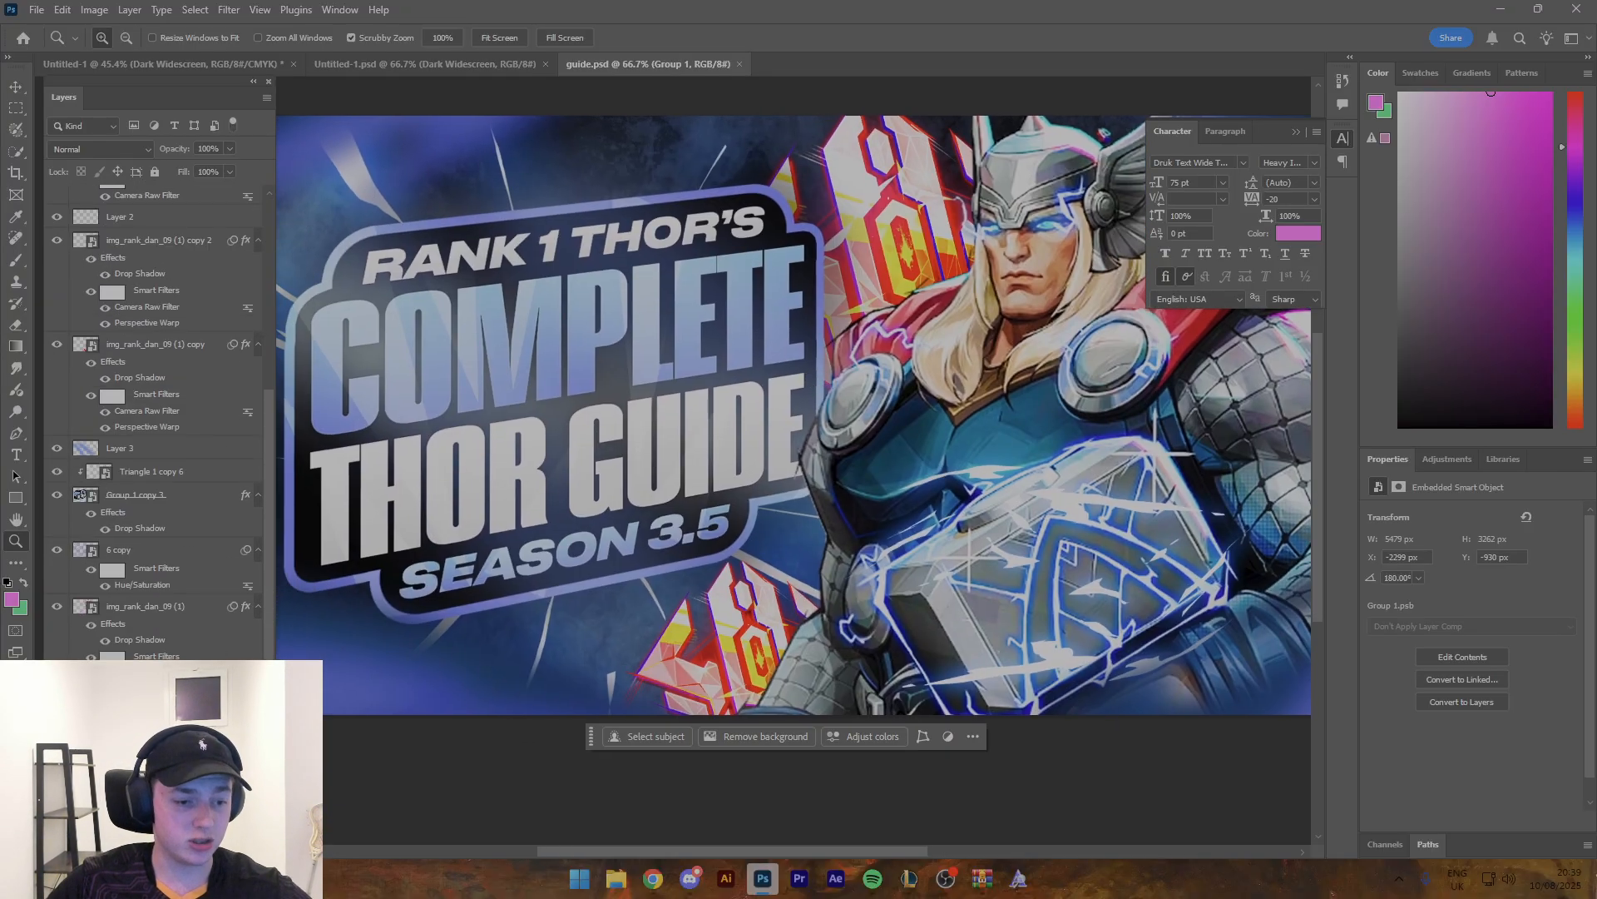
{"action": "left_click", "coordinate": [150, 749]}
{"action": "left_click_drag", "start_coordinate": [966, 475], "coordinate": [950, 476]}
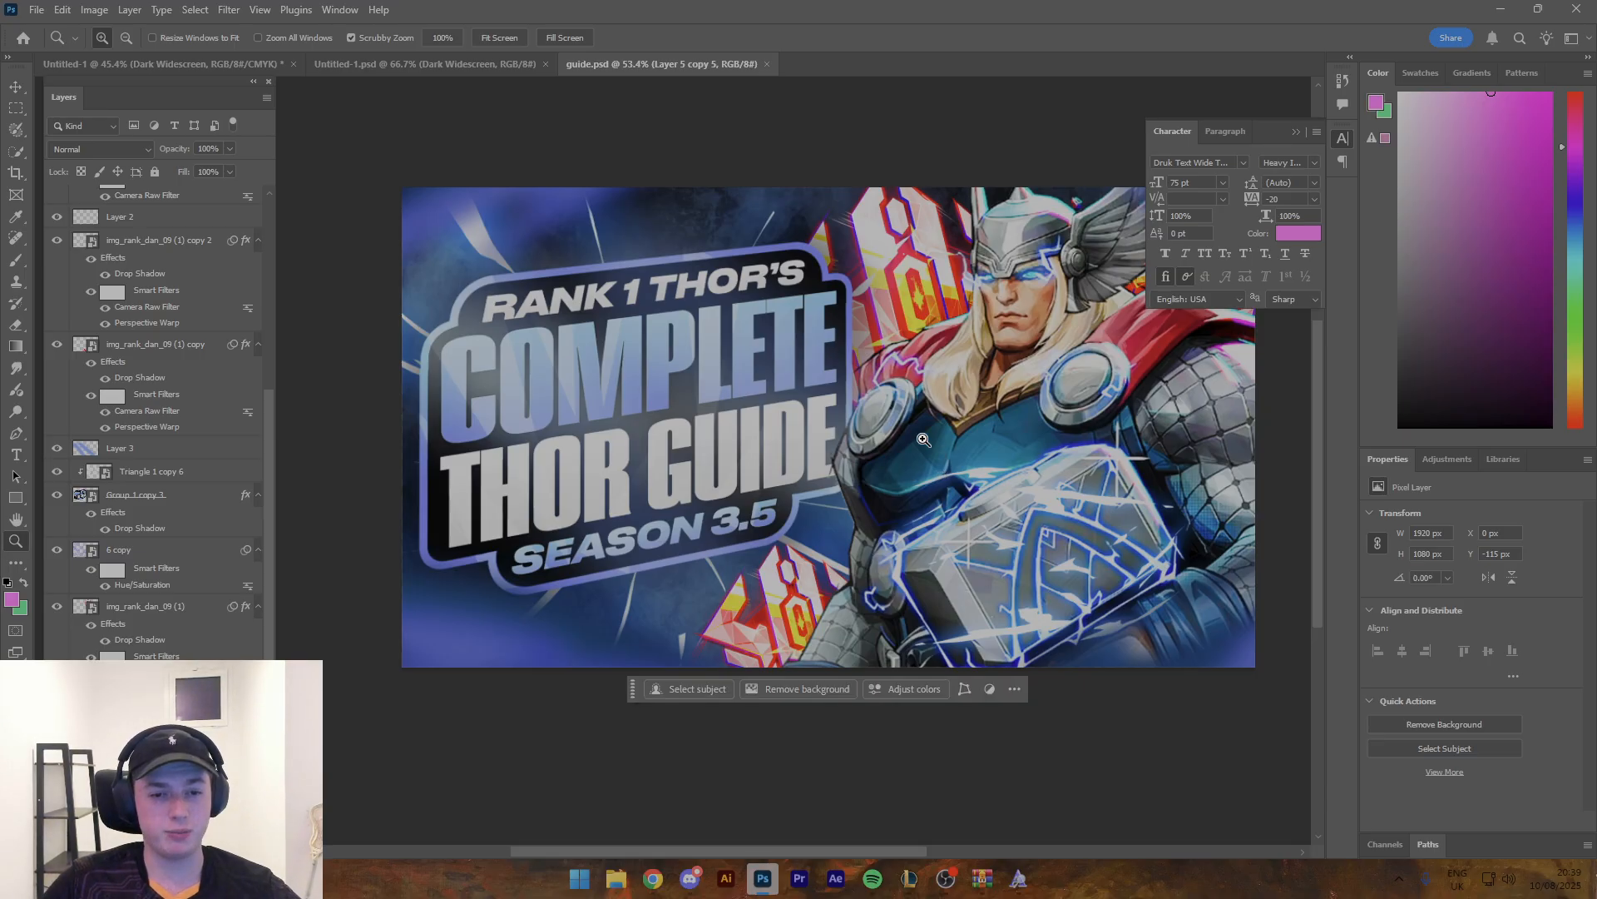
{"action": "left_click_drag", "start_coordinate": [921, 337], "coordinate": [846, 399]}
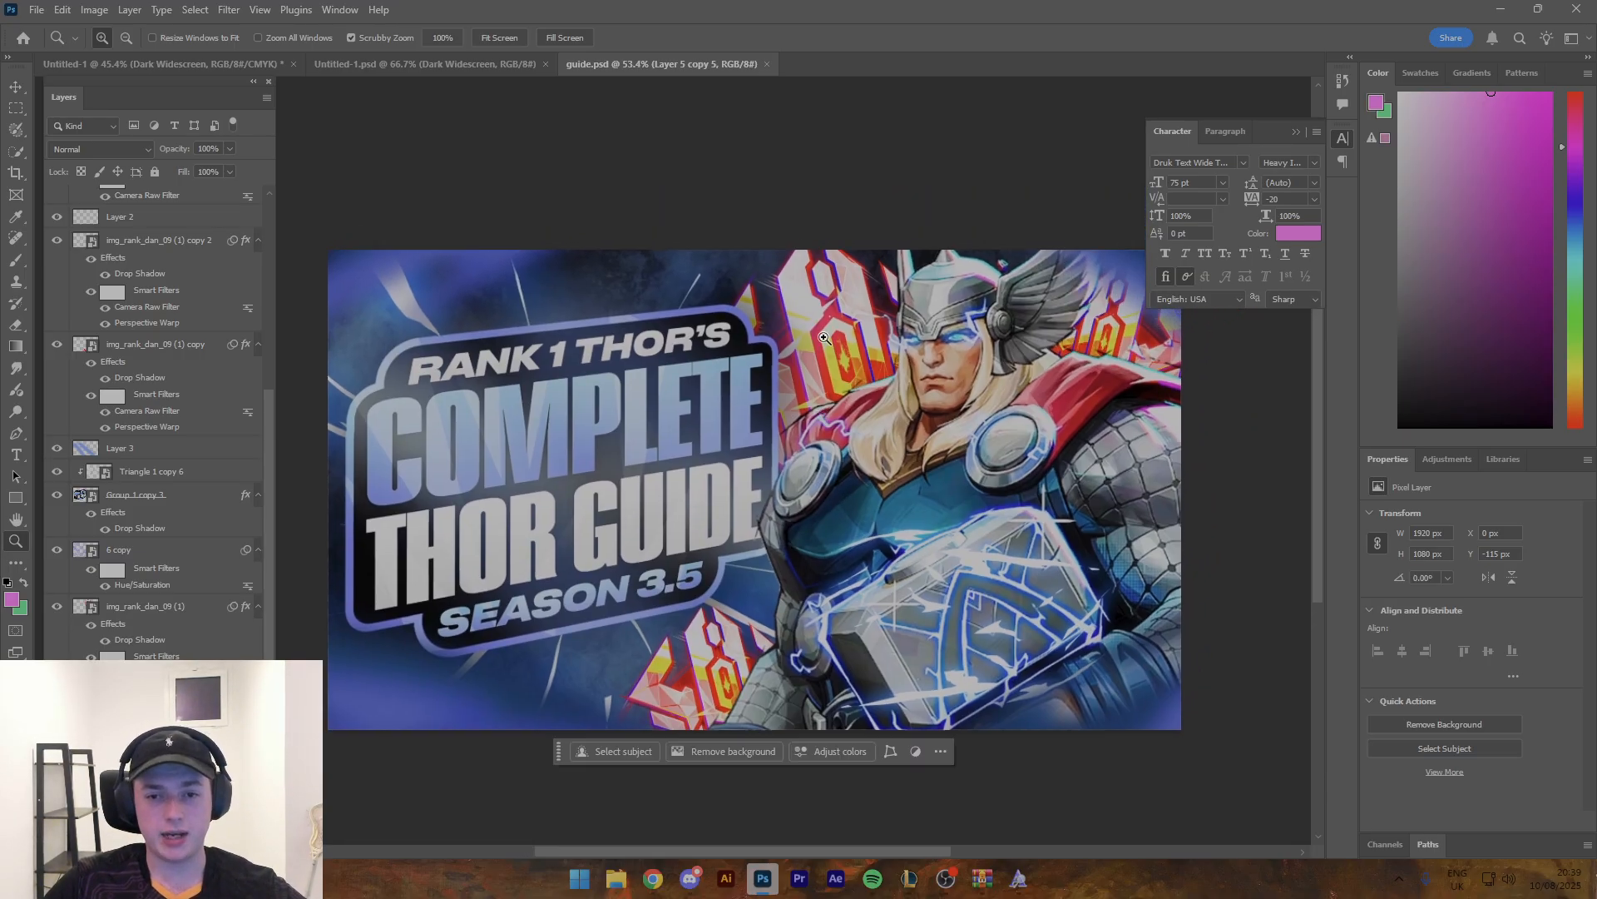
{"action": "key", "text": "v"}
{"action": "left_click", "coordinate": [830, 307]}
{"action": "left_click_drag", "start_coordinate": [824, 314], "coordinate": [851, 322]}
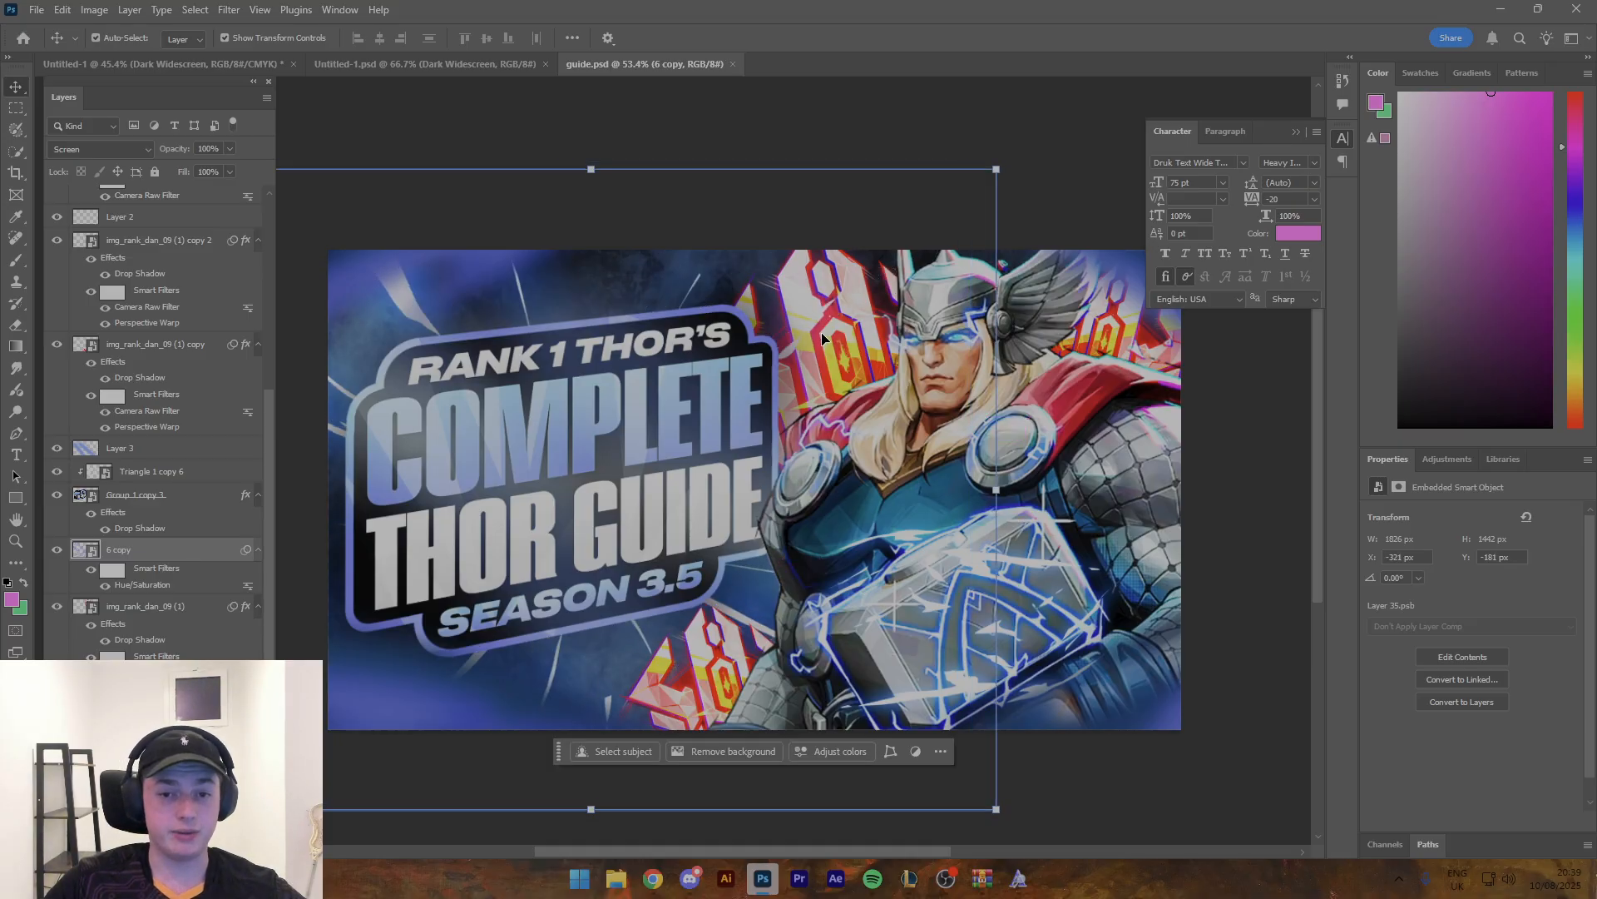
- Paste the light-streak layer into the Hela thumbnail directly above the hidden Group 1
{"action": "left_click", "coordinate": [424, 64]}
{"action": "left_click", "coordinate": [275, 66]}
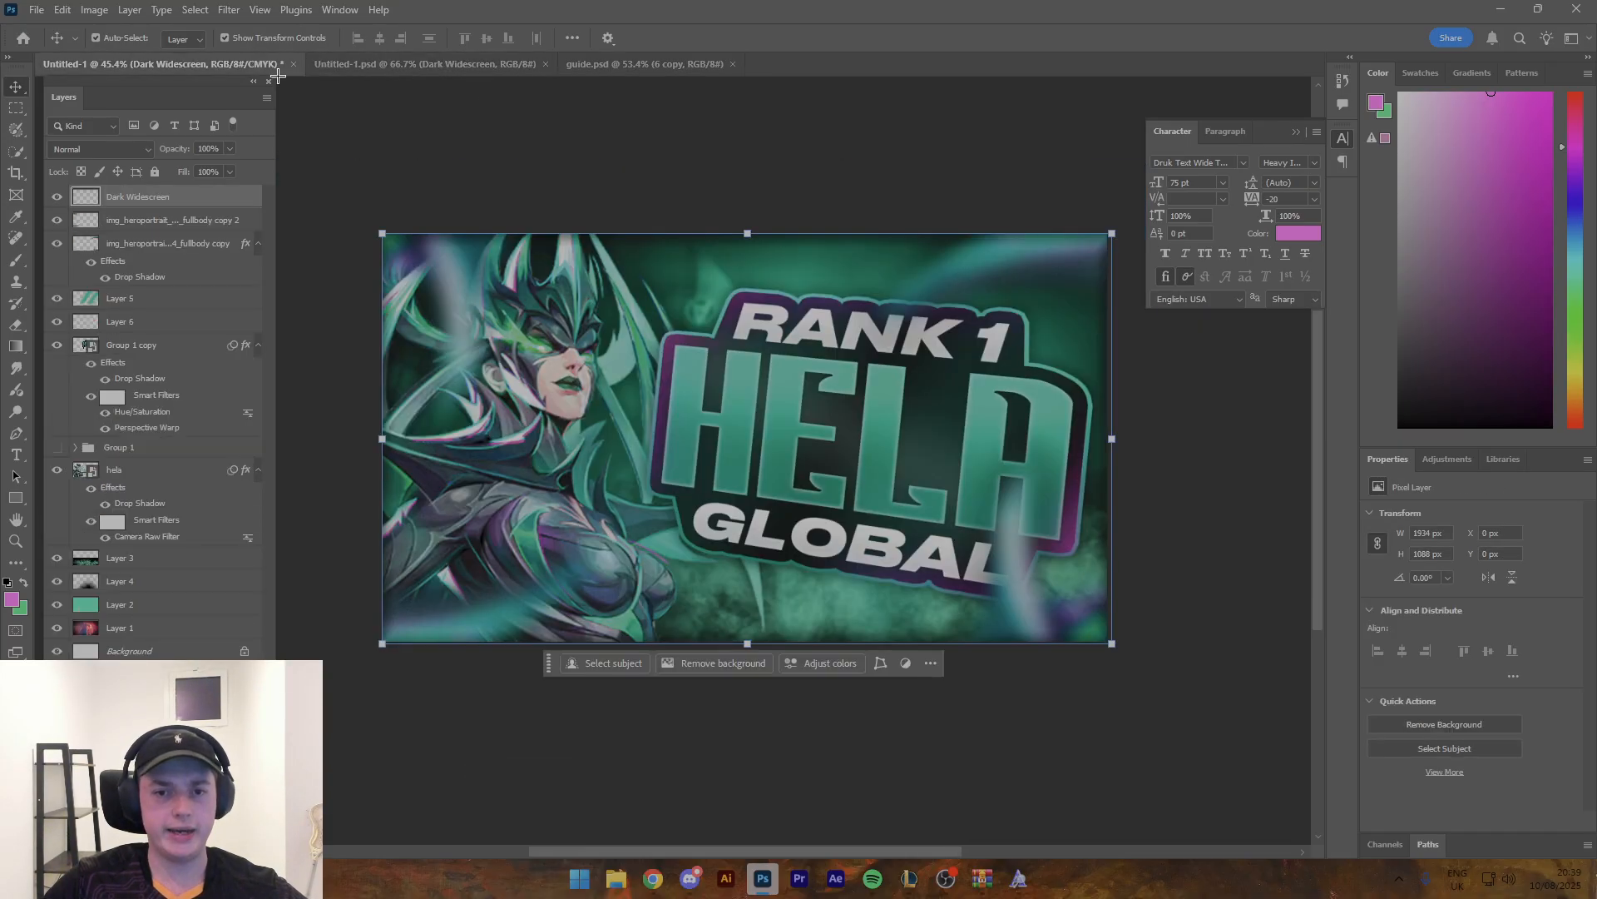
{"action": "left_click", "coordinate": [153, 450]}
{"action": "key", "text": "ctrl+v"}
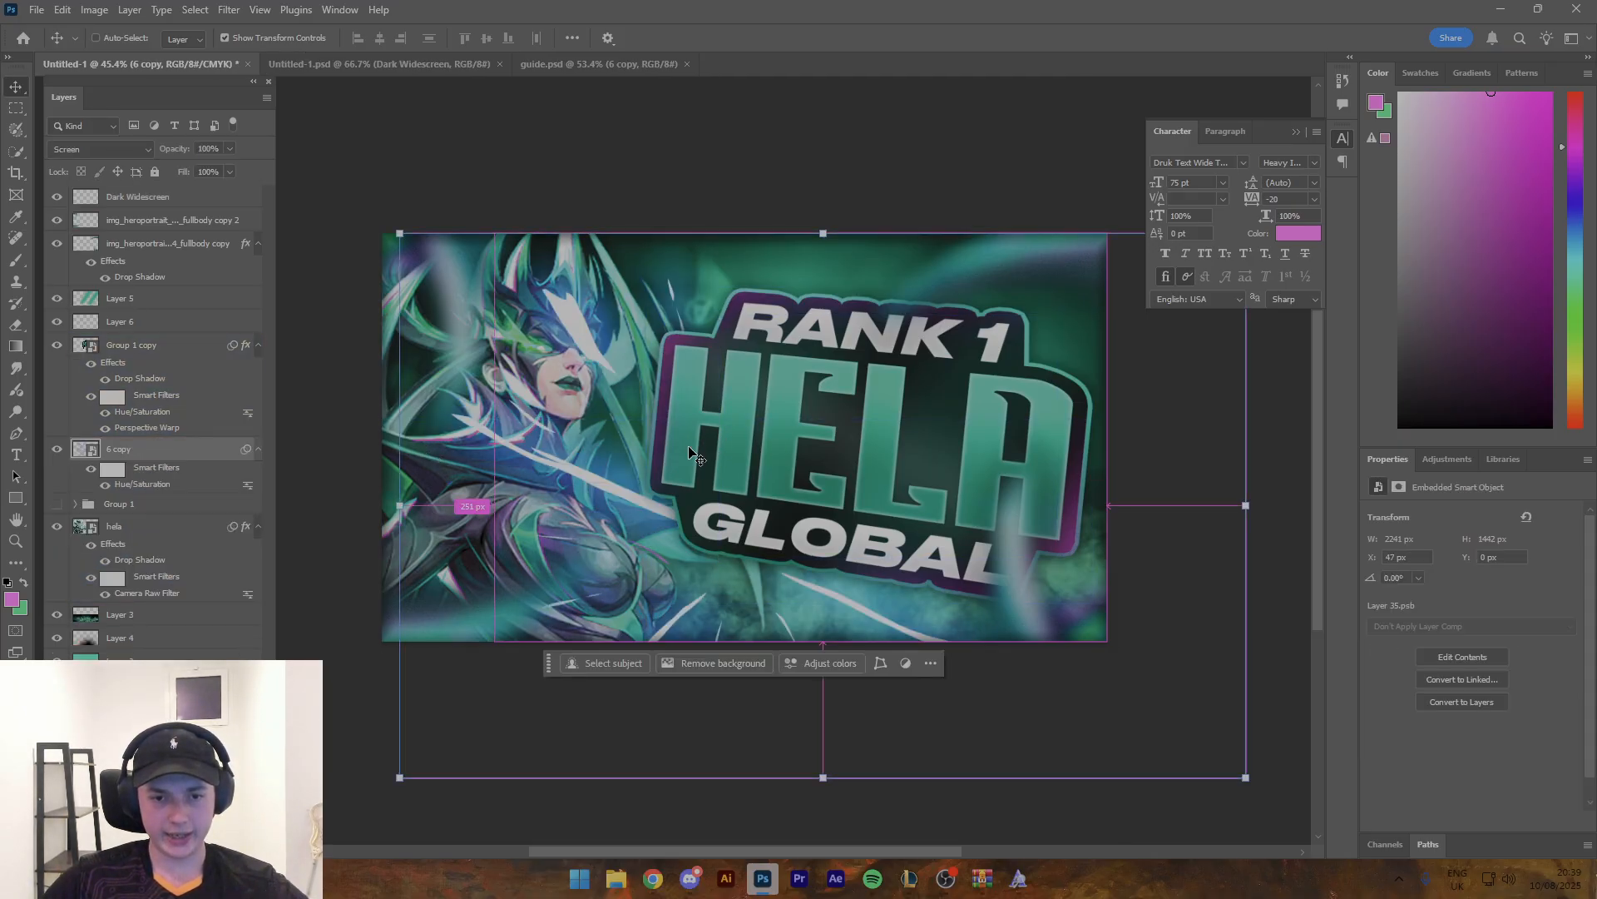
- Rotate the pasted light streaks to about 158.63° and position them so they radiate behind the RANK 1 HELA GLOBAL title
{"action": "key", "text": "ctrl+t"}
{"action": "left_click_drag", "start_coordinate": [666, 433], "coordinate": [666, 466]}
{"action": "left_click_drag", "start_coordinate": [1231, 416], "coordinate": [559, 530]}
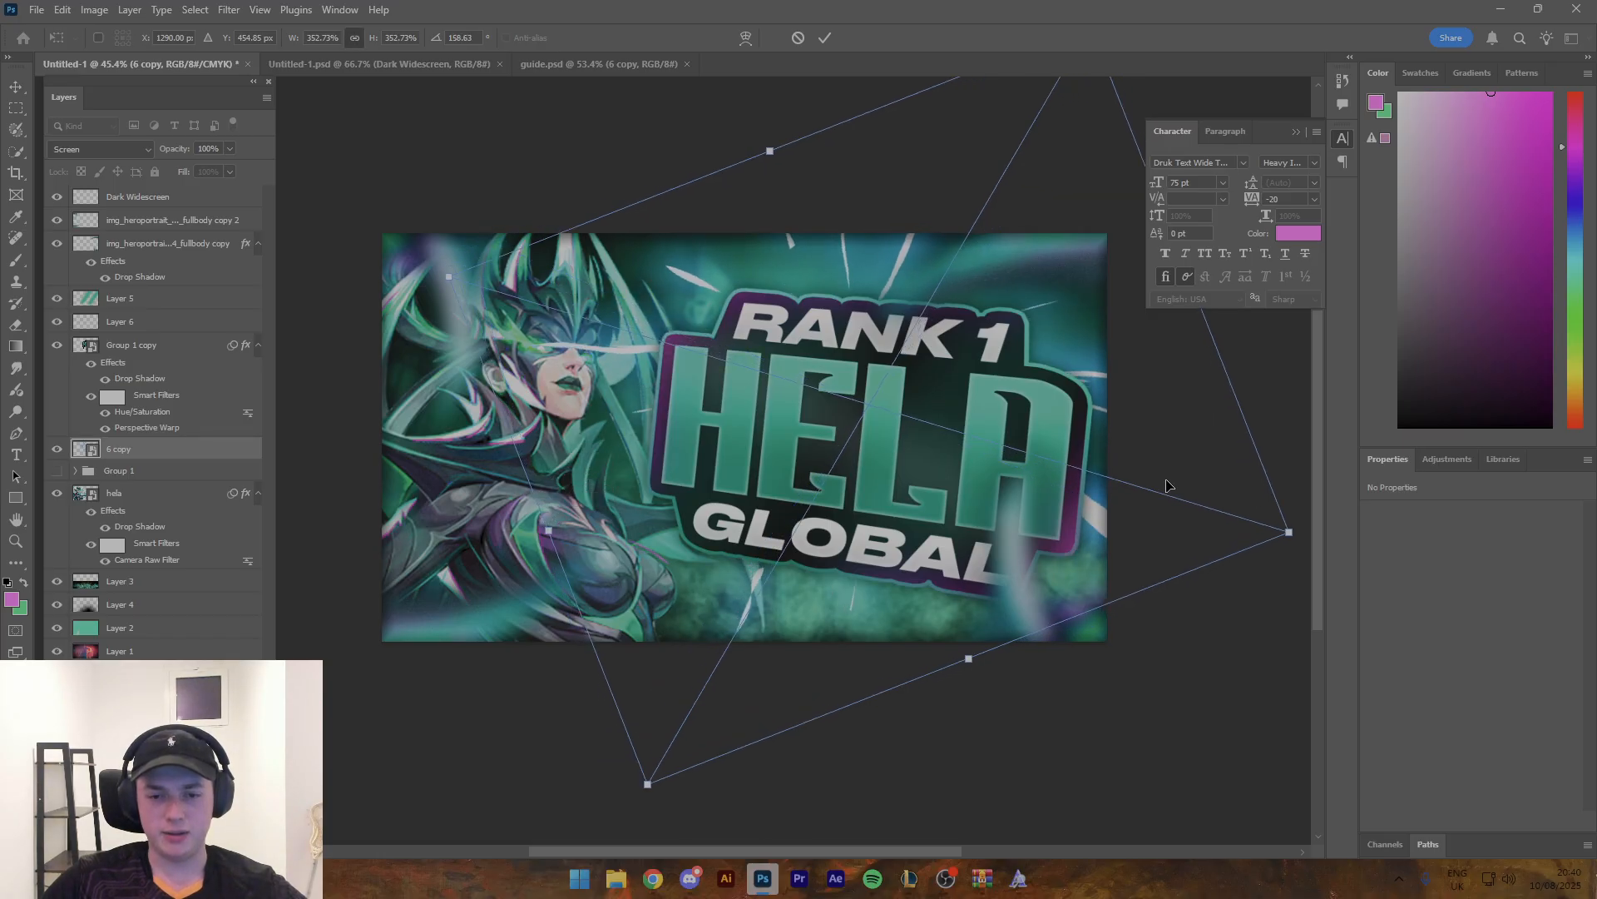
{"action": "left_click_drag", "start_coordinate": [1165, 468], "coordinate": [1169, 499]}
{"action": "left_click", "coordinate": [824, 38]}
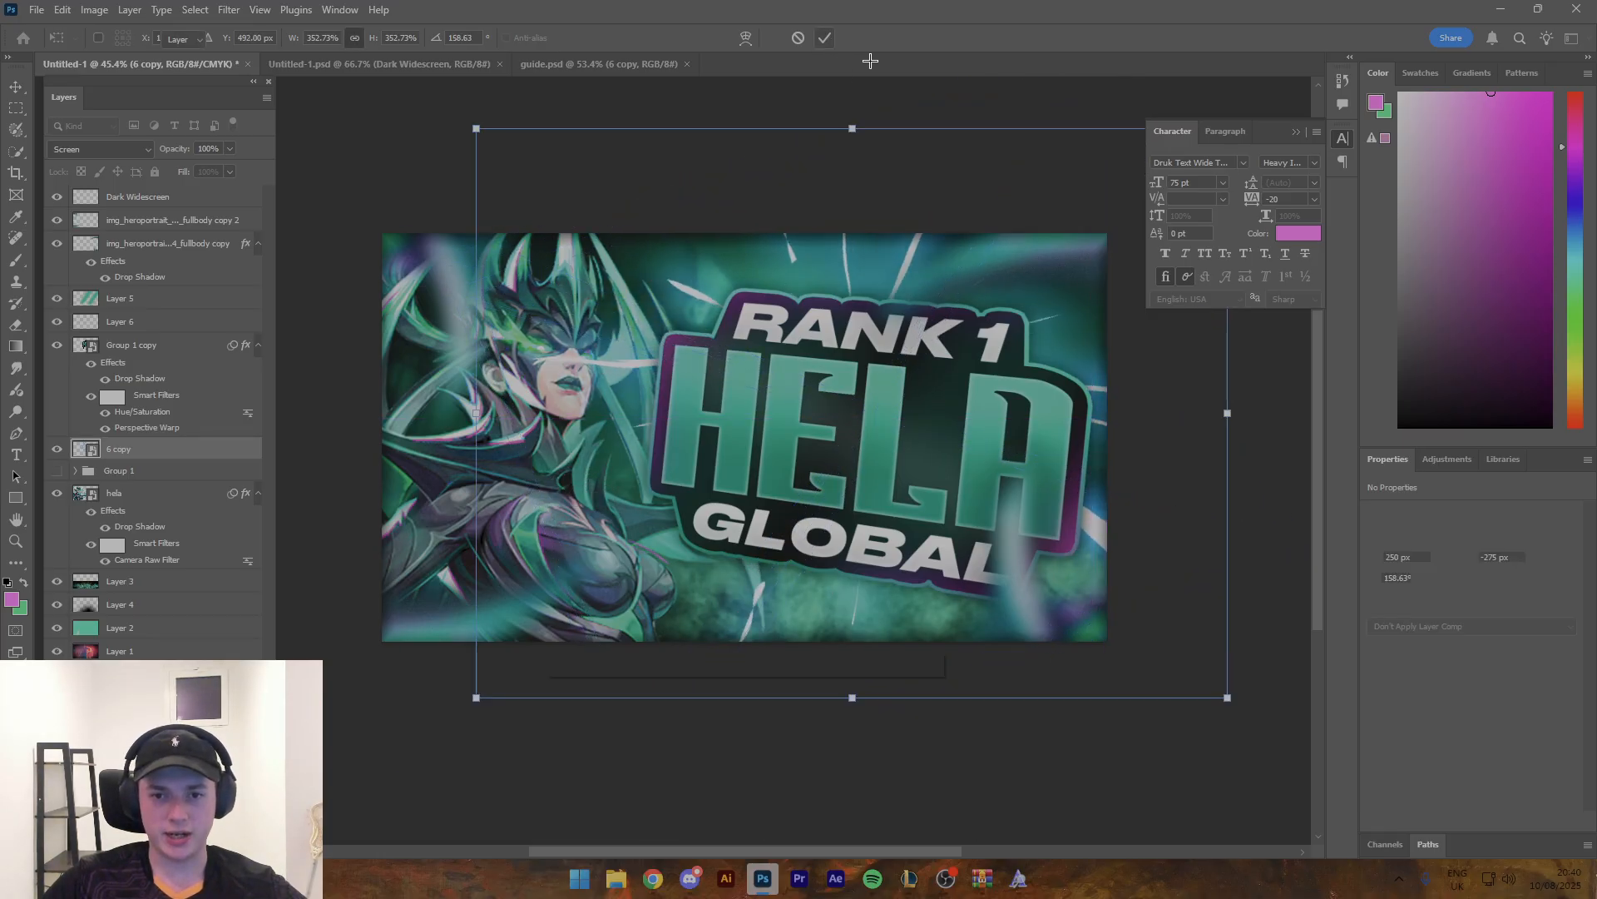
- Shift the light-streak layer's hue to about -35 with Hue/Saturation to match the green background
{"action": "key", "text": "ctrl+u"}
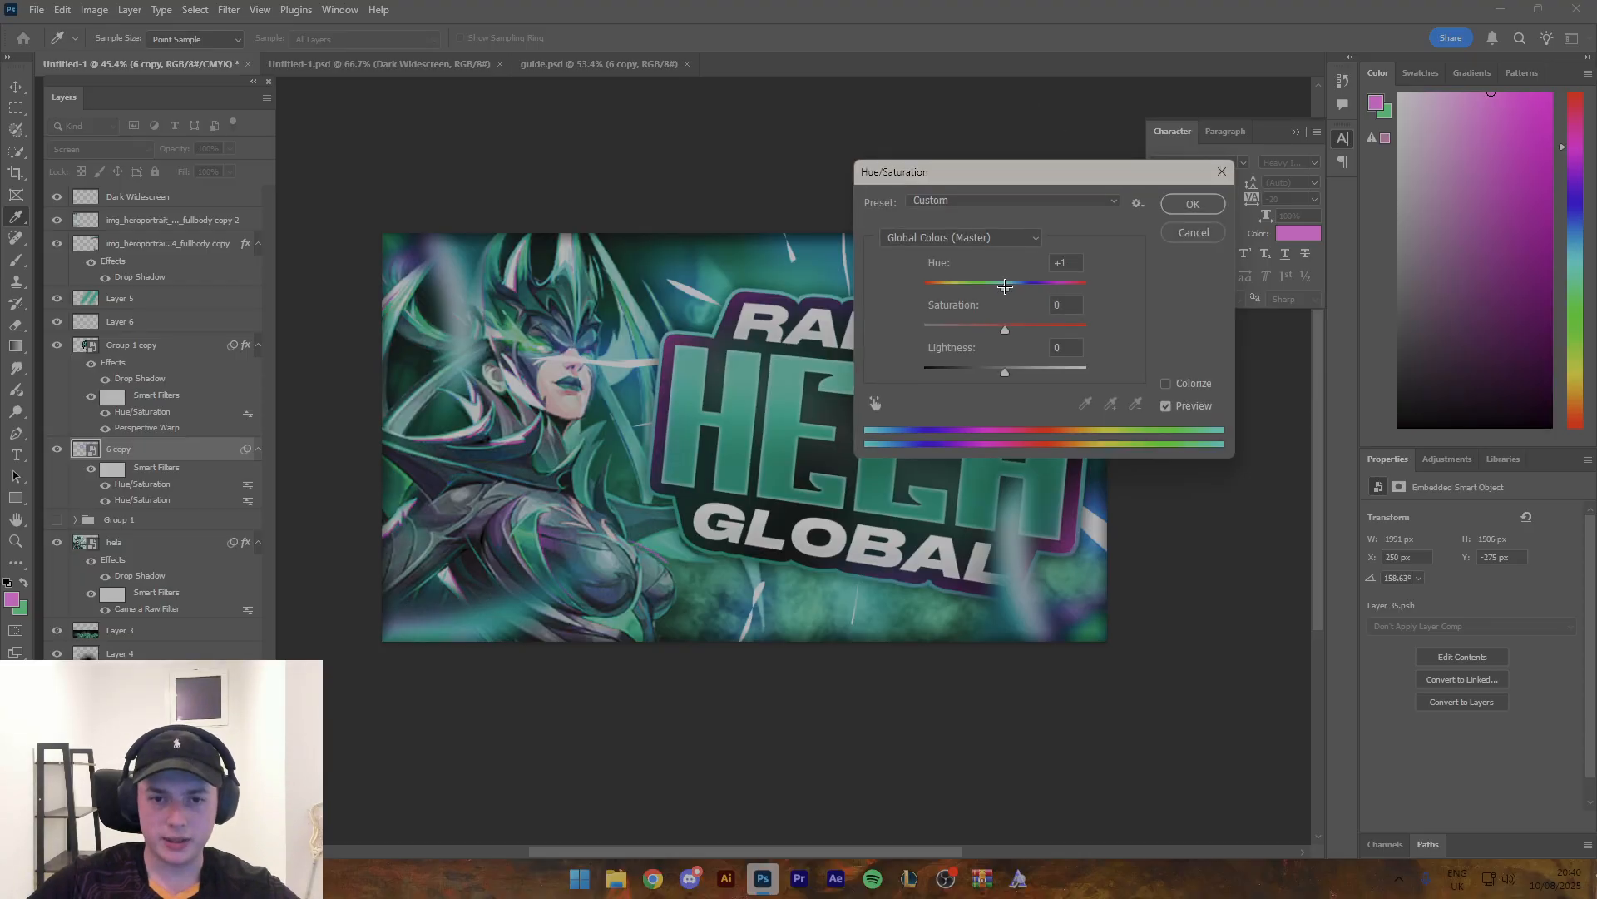
{"action": "left_click_drag", "start_coordinate": [1005, 286], "coordinate": [970, 287]}
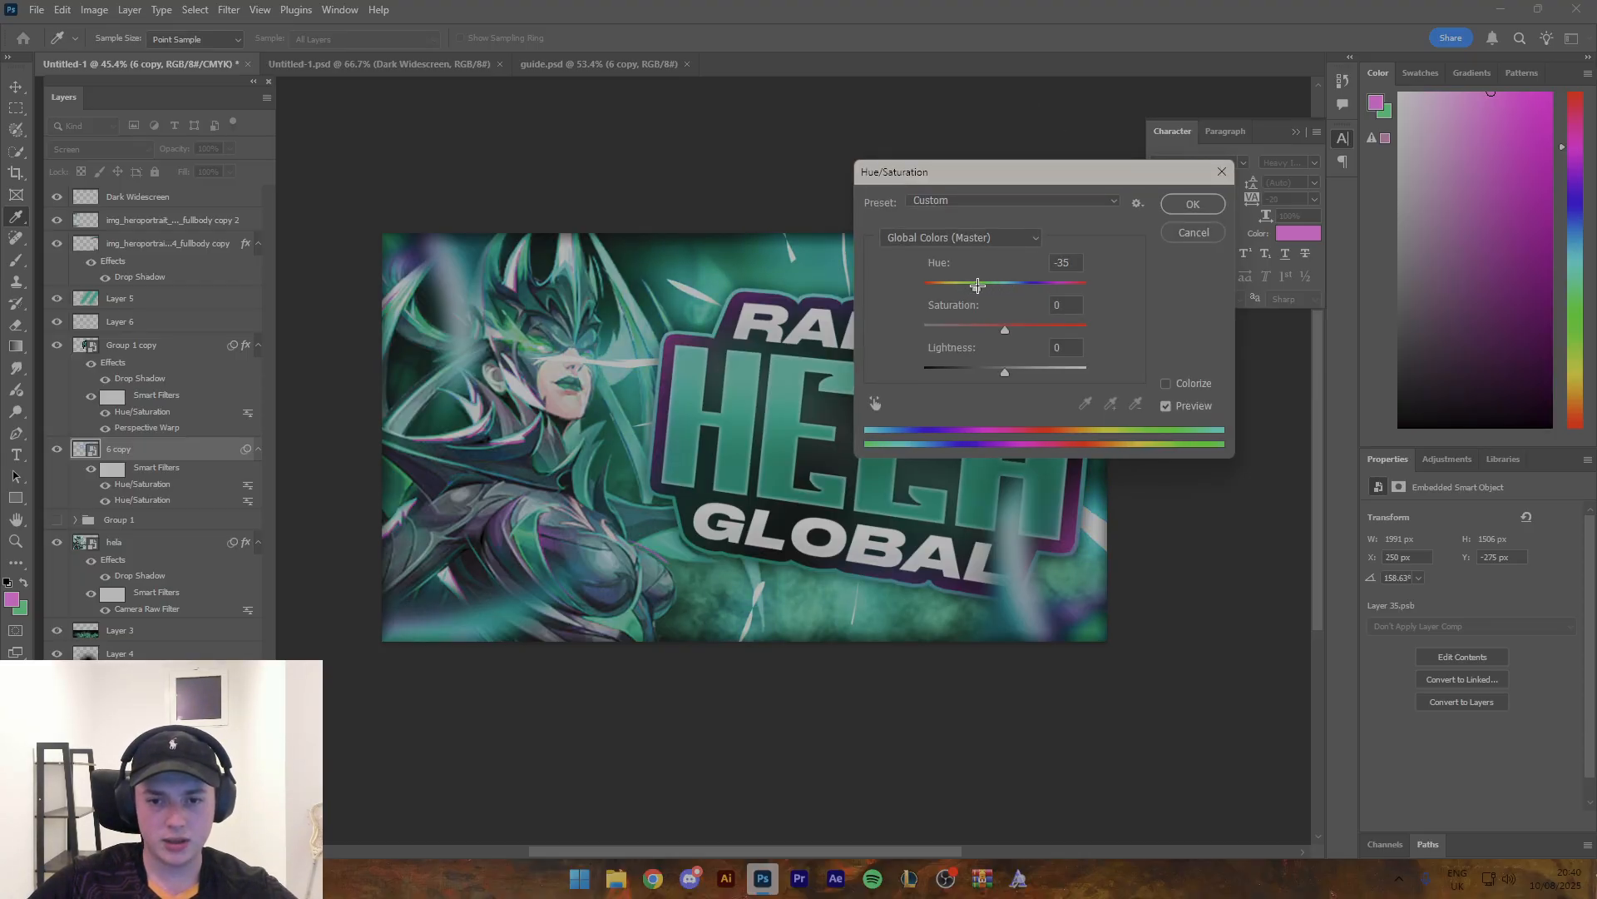
{"action": "left_click", "coordinate": [1211, 209]}
- Reorder the light-streak layer so it sits beneath the hela layer and above Layer 3
{"action": "key", "text": "z"}
{"action": "left_click_drag", "start_coordinate": [933, 232], "coordinate": [872, 229]}
{"action": "left_click", "coordinate": [873, 231]}
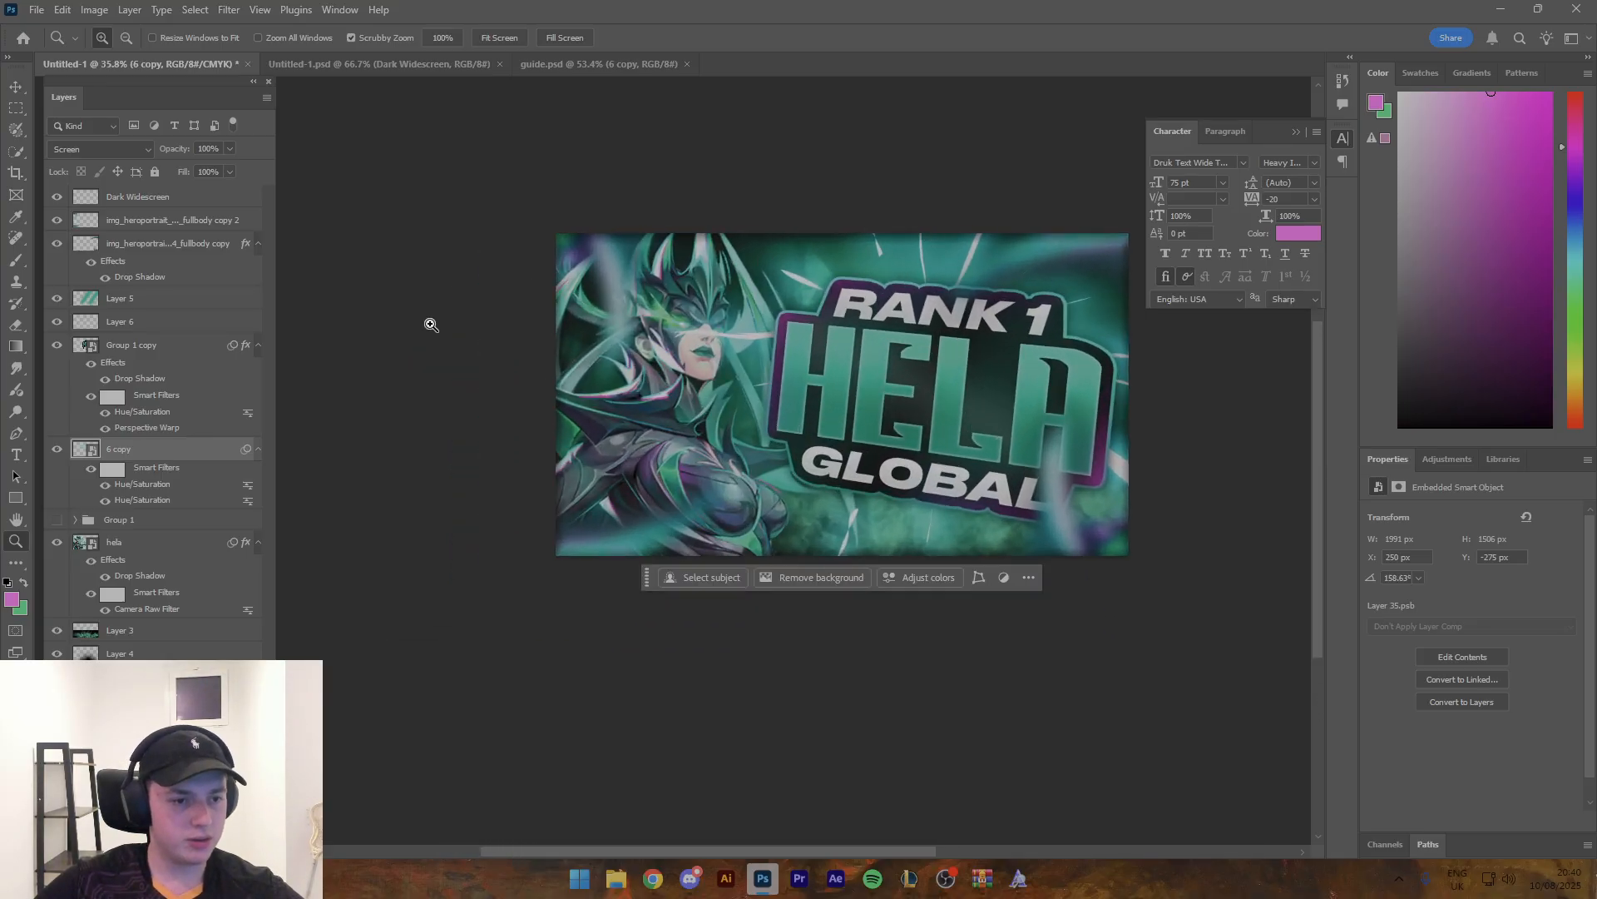
{"action": "left_click_drag", "start_coordinate": [156, 459], "coordinate": [136, 617]}
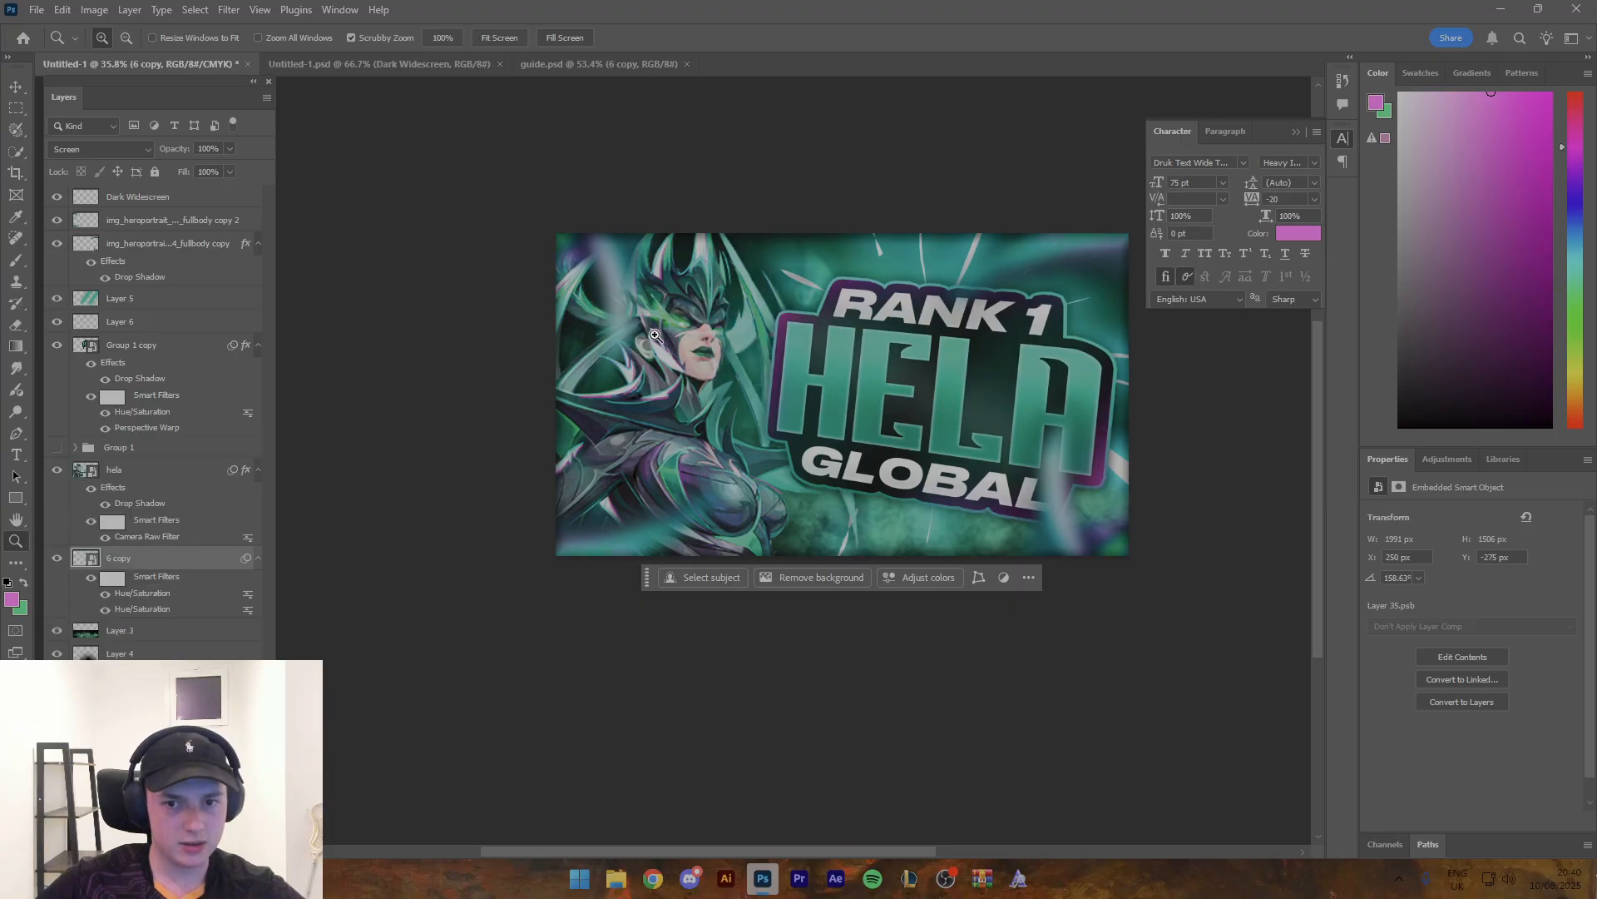
{"action": "mouse_move", "coordinate": [945, 295]}
{"action": "left_mouse_down"}
{"action": "mouse_move", "coordinate": [919, 295]}
{"action": "mouse_move", "coordinate": [942, 296]}
{"action": "left_mouse_up"}
- Copy the lower red crystal layer, img_rank_dan_09 (1) copy, from guide.psd
{"action": "key", "text": "v"}
{"action": "left_click", "coordinate": [378, 64]}
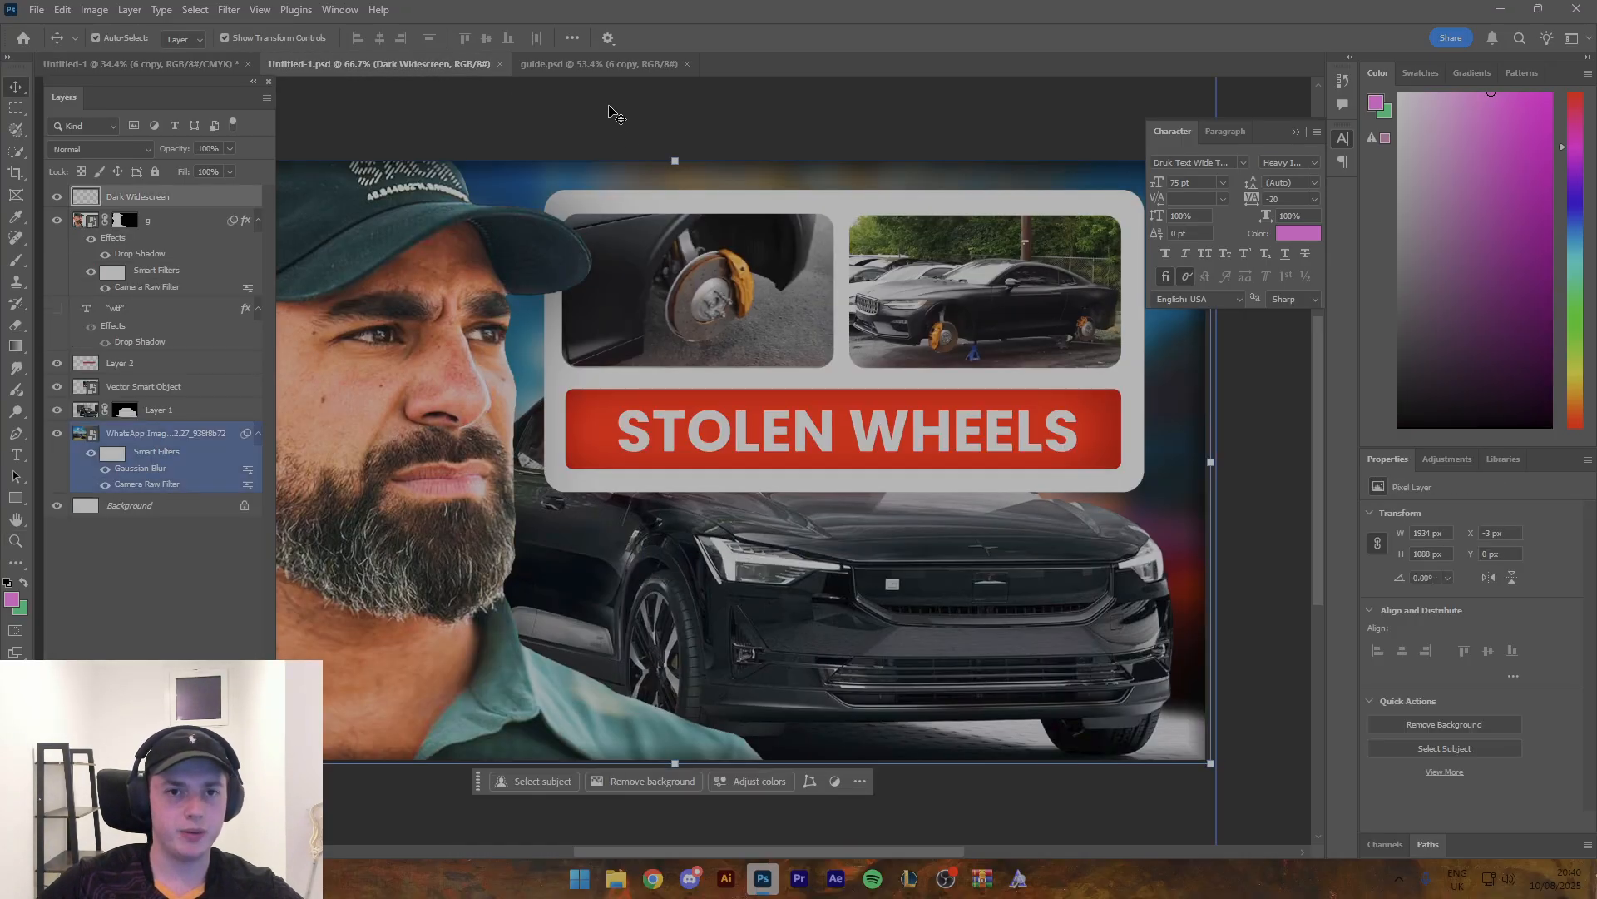
{"action": "left_click", "coordinate": [599, 64]}
{"action": "left_click", "coordinate": [707, 622]}
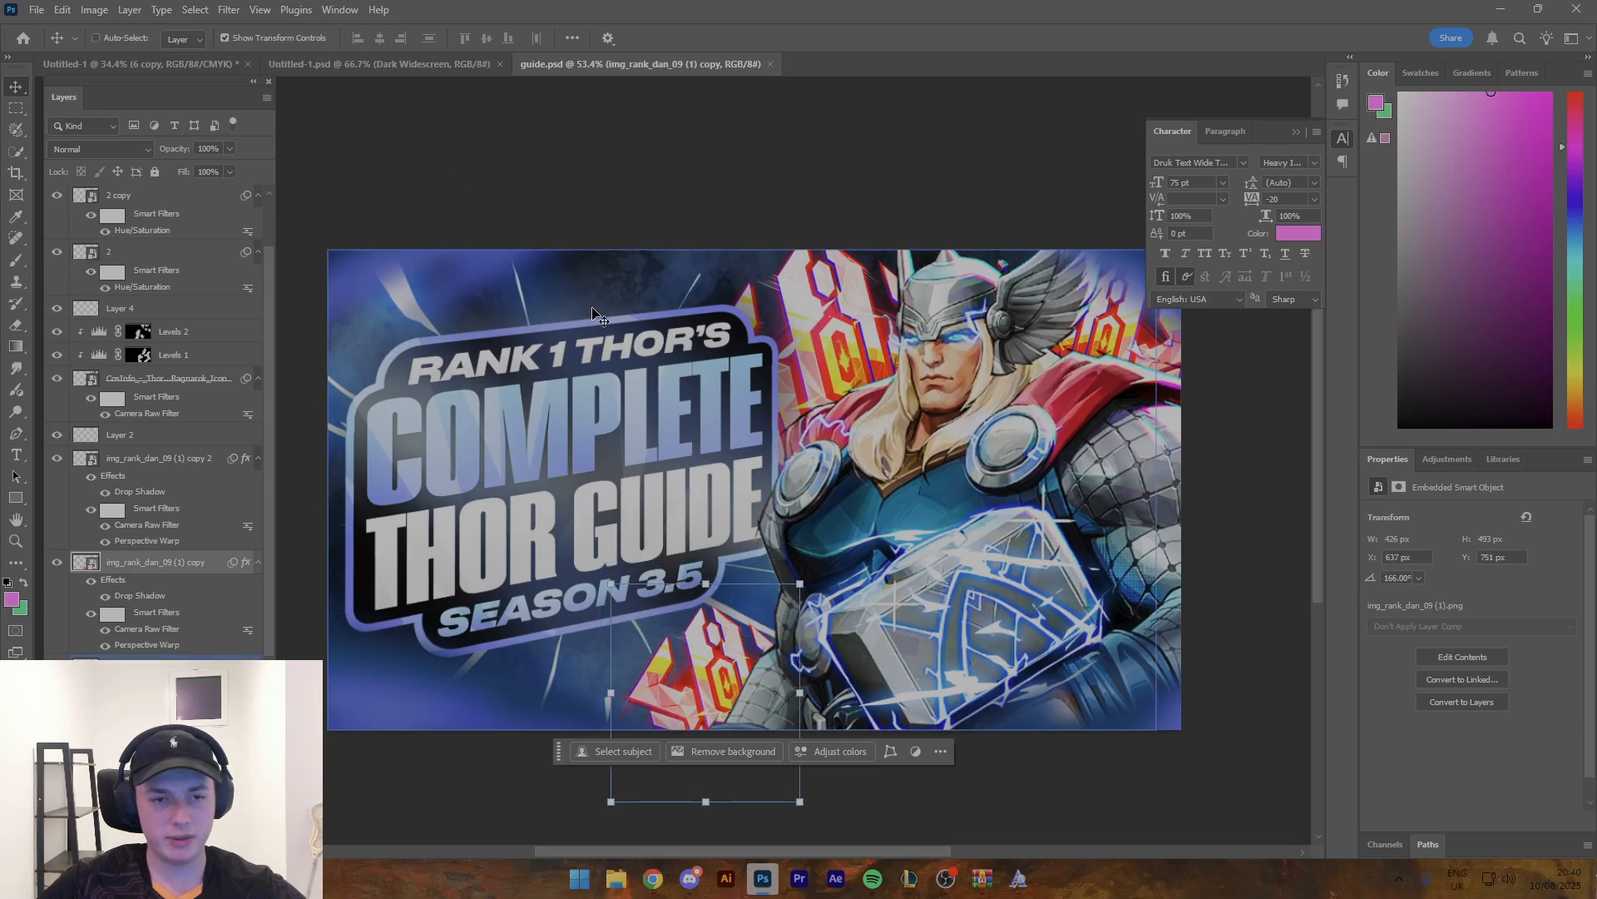
- Paste the red crystal into the Hela thumbnail beneath the hela layer and place it between her head and the title's upper corner
{"action": "left_click", "coordinate": [316, 64]}
{"action": "left_click", "coordinate": [184, 67]}
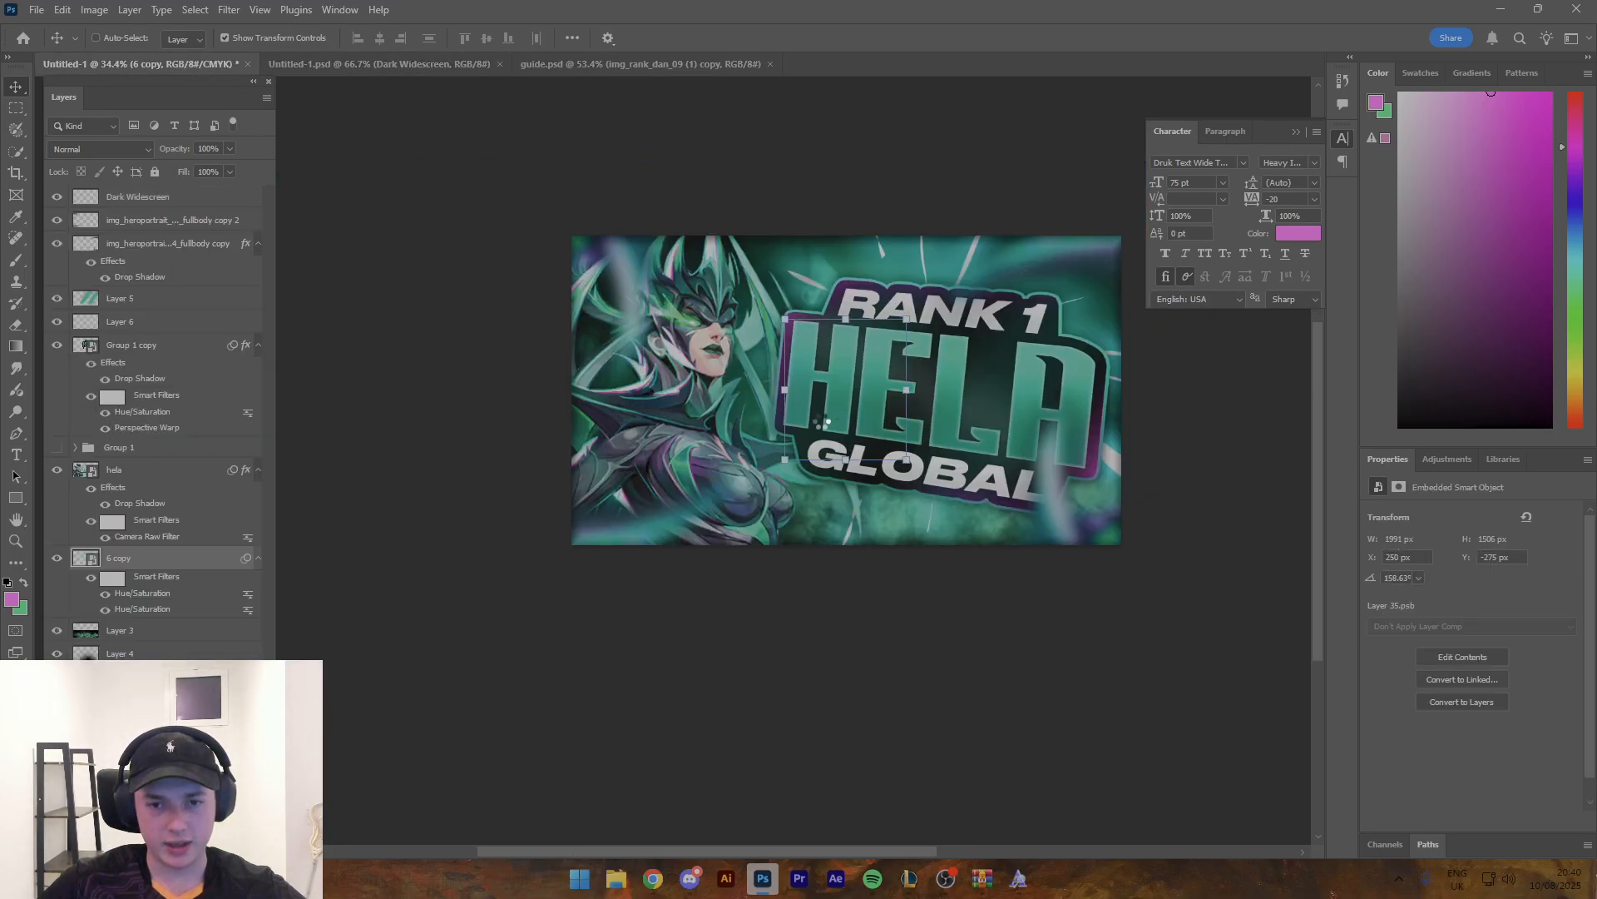
{"action": "key", "text": "ctrl+v"}
{"action": "key", "text": "ctrl+t"}
{"action": "left_click_drag", "start_coordinate": [854, 401], "coordinate": [792, 310]}
{"action": "left_click", "coordinate": [825, 37]}
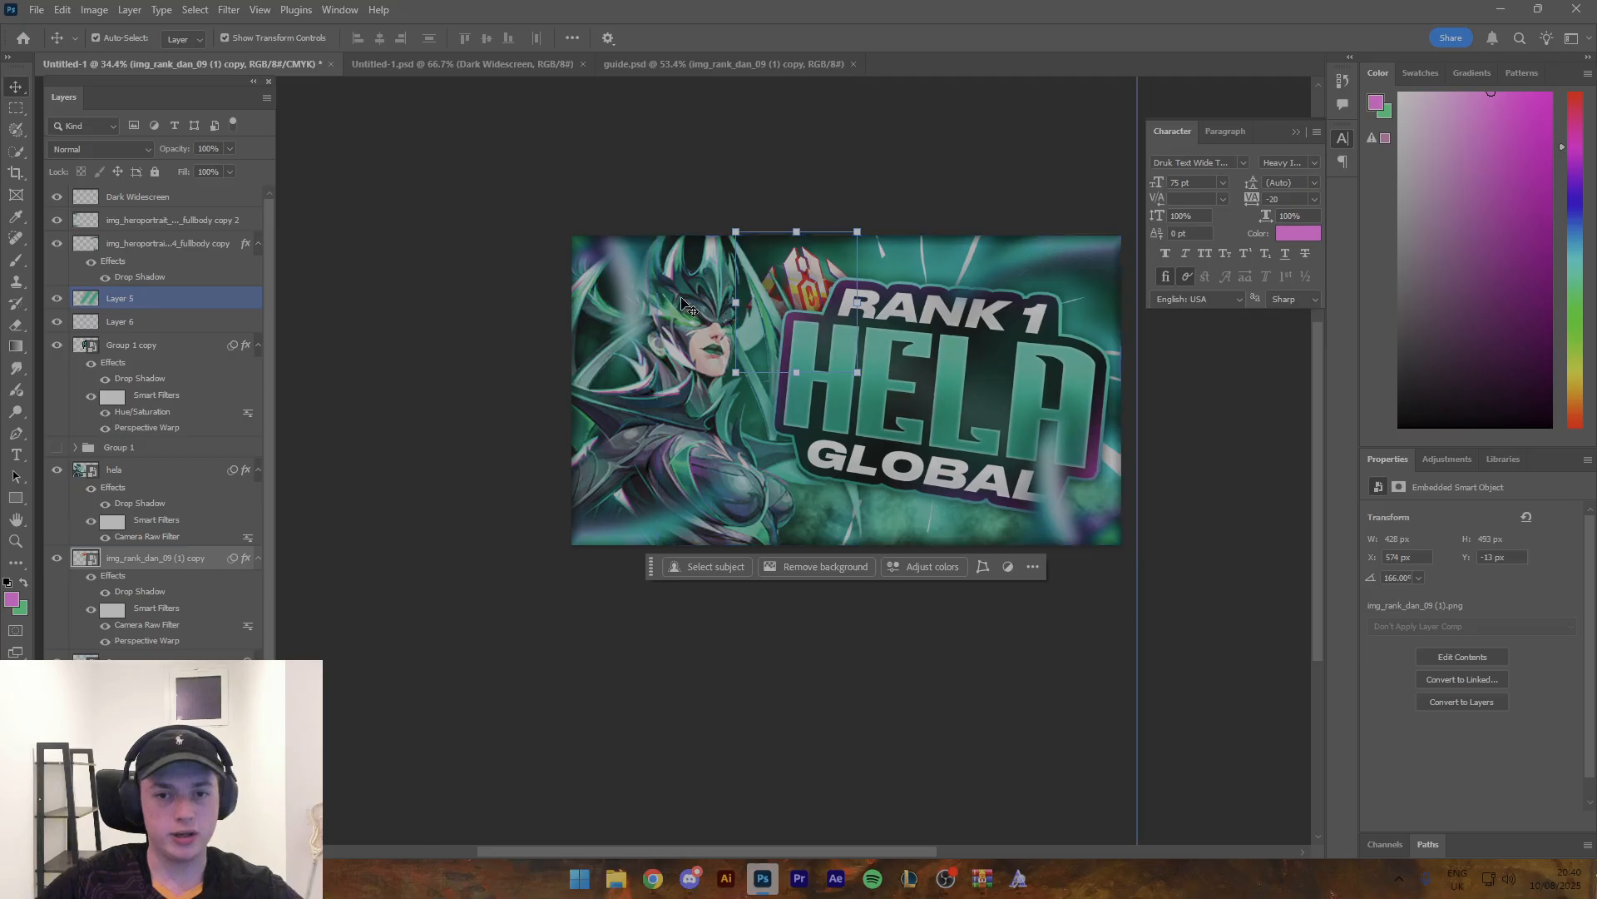
- Apply a Gaussian Blur with a radius of about 3.2 pixels to the red crystal layer
{"action": "left_click", "coordinate": [229, 9]}
{"action": "mouse_move", "coordinate": [274, 238]}
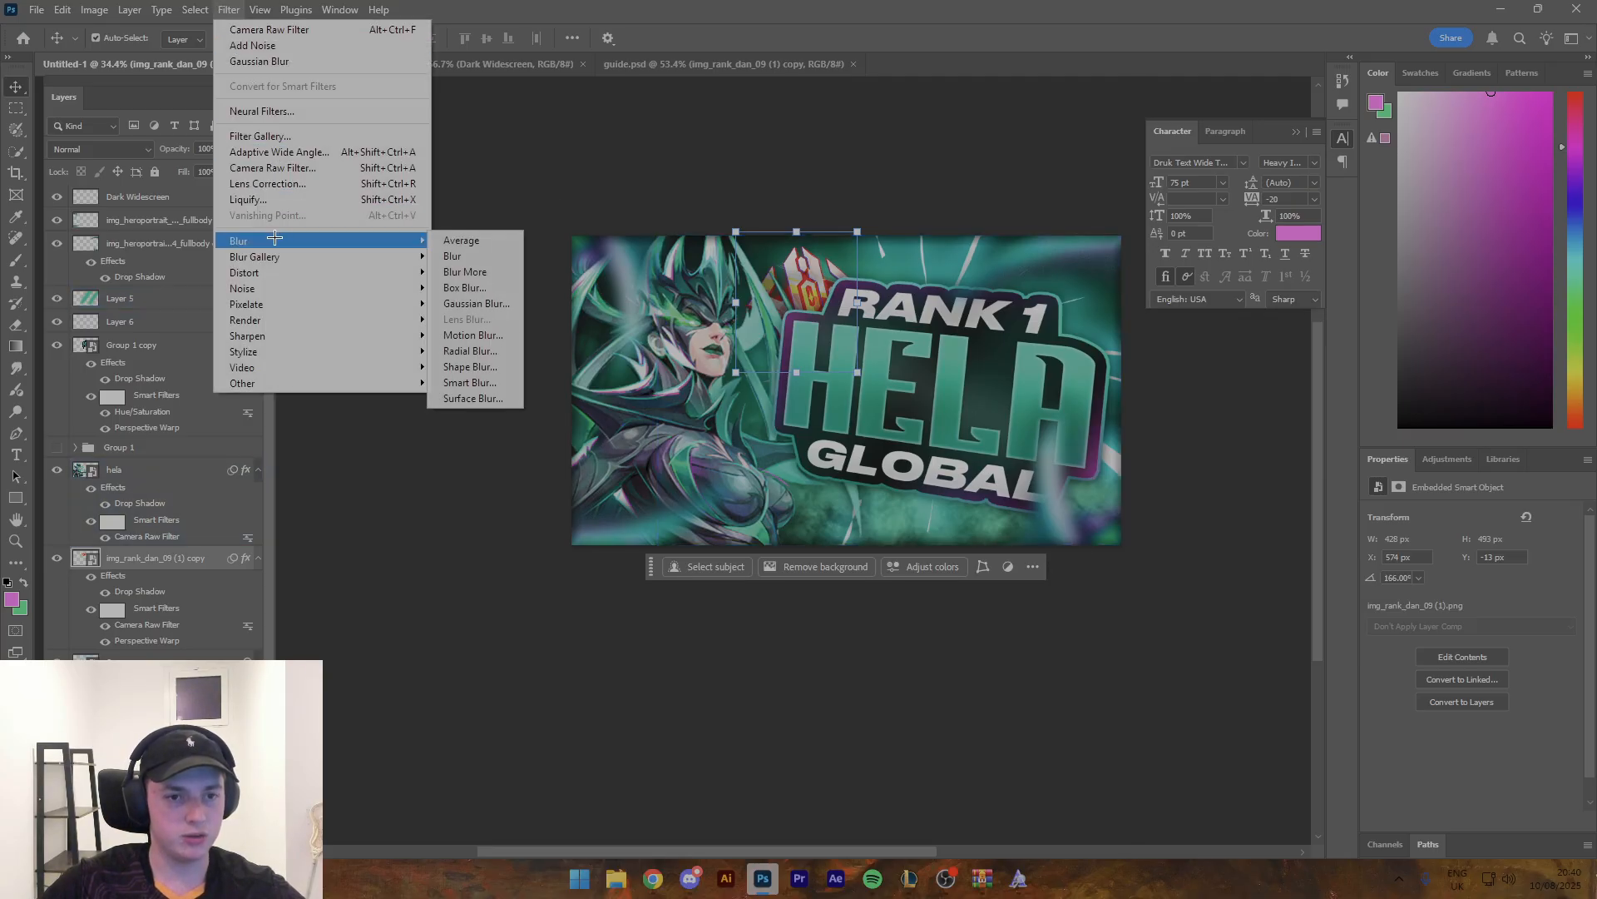
{"action": "left_click", "coordinate": [470, 304]}
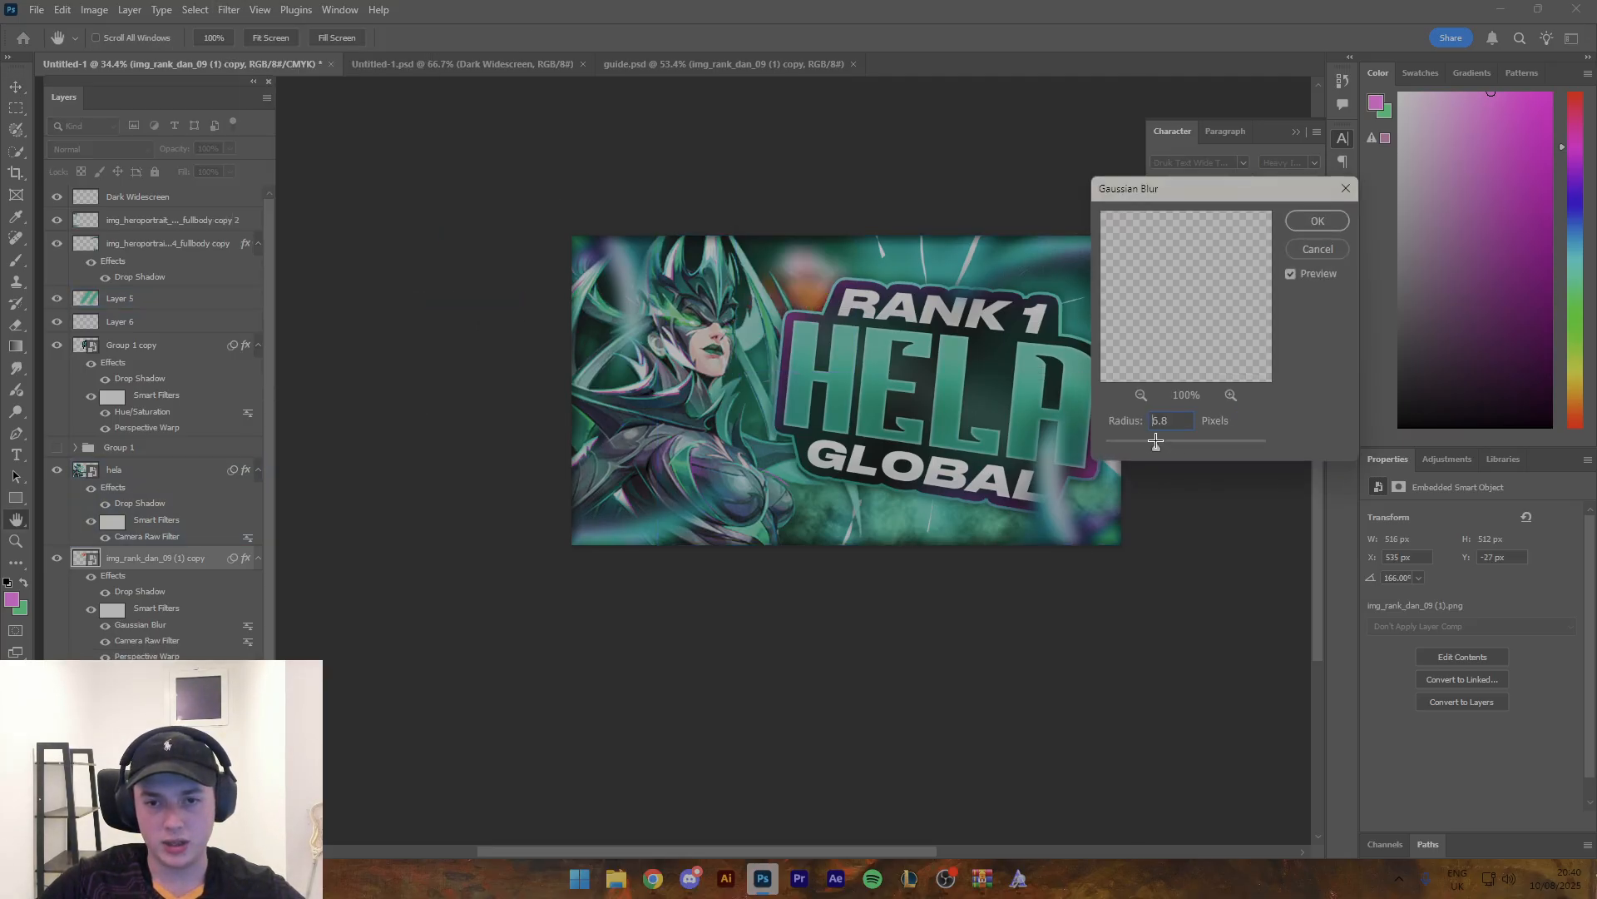
{"action": "left_click_drag", "start_coordinate": [1155, 441], "coordinate": [1129, 442]}
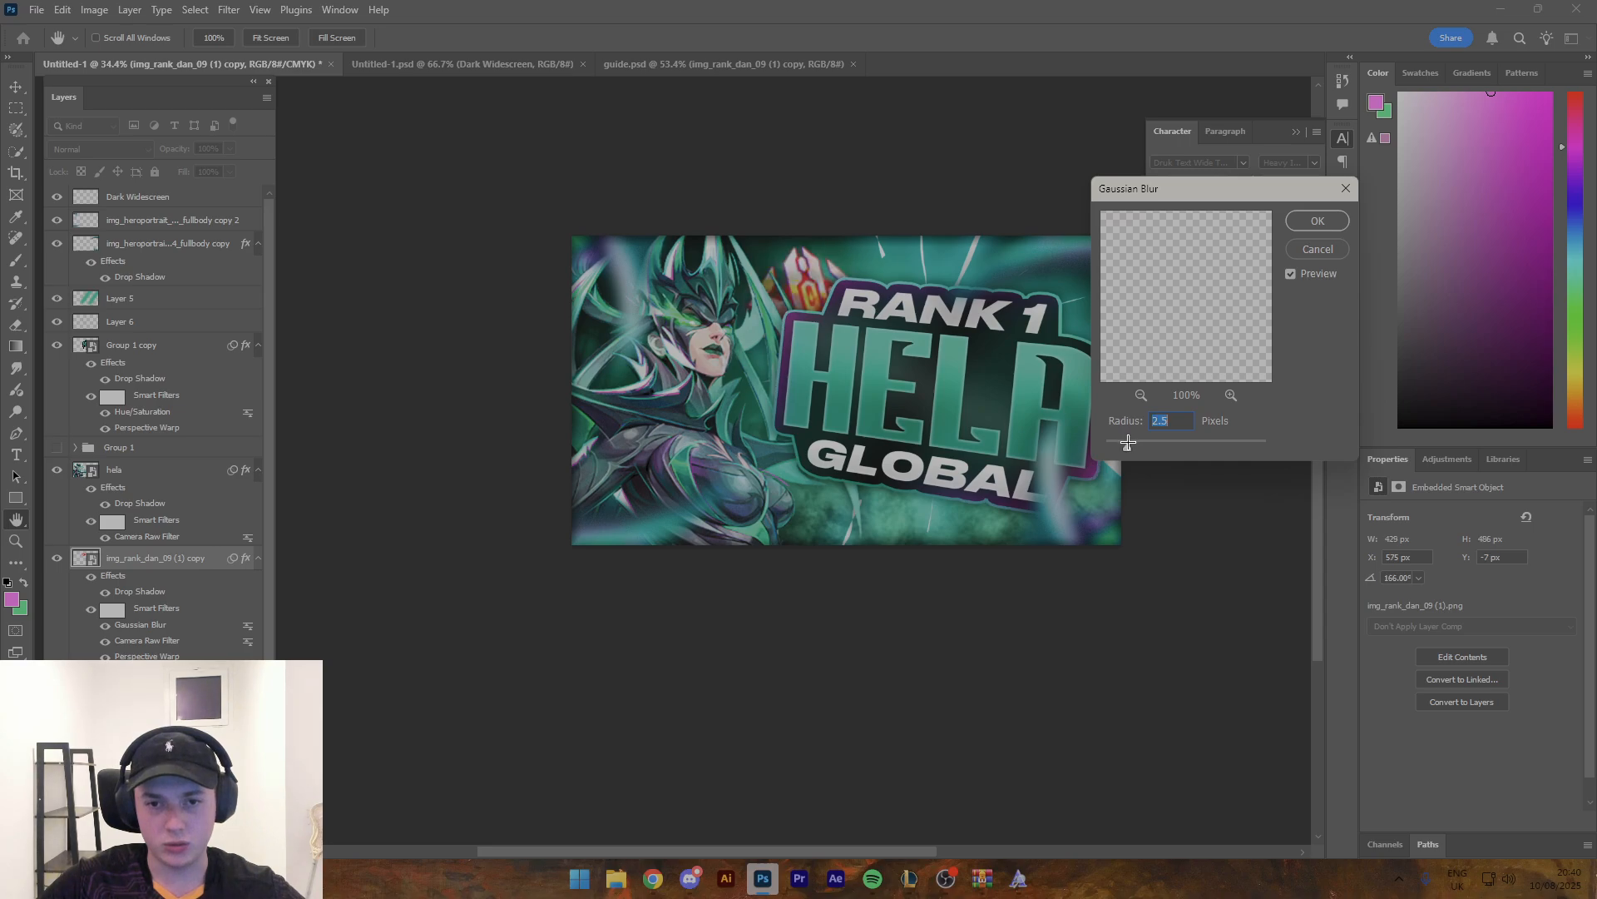
{"action": "left_click", "coordinate": [1313, 222]}
- Duplicate the blurred crystal, flip the copy vertically and place it at the thumbnail's right edge beside RANK 1
{"action": "key", "text": "ctrl+alt+t"}
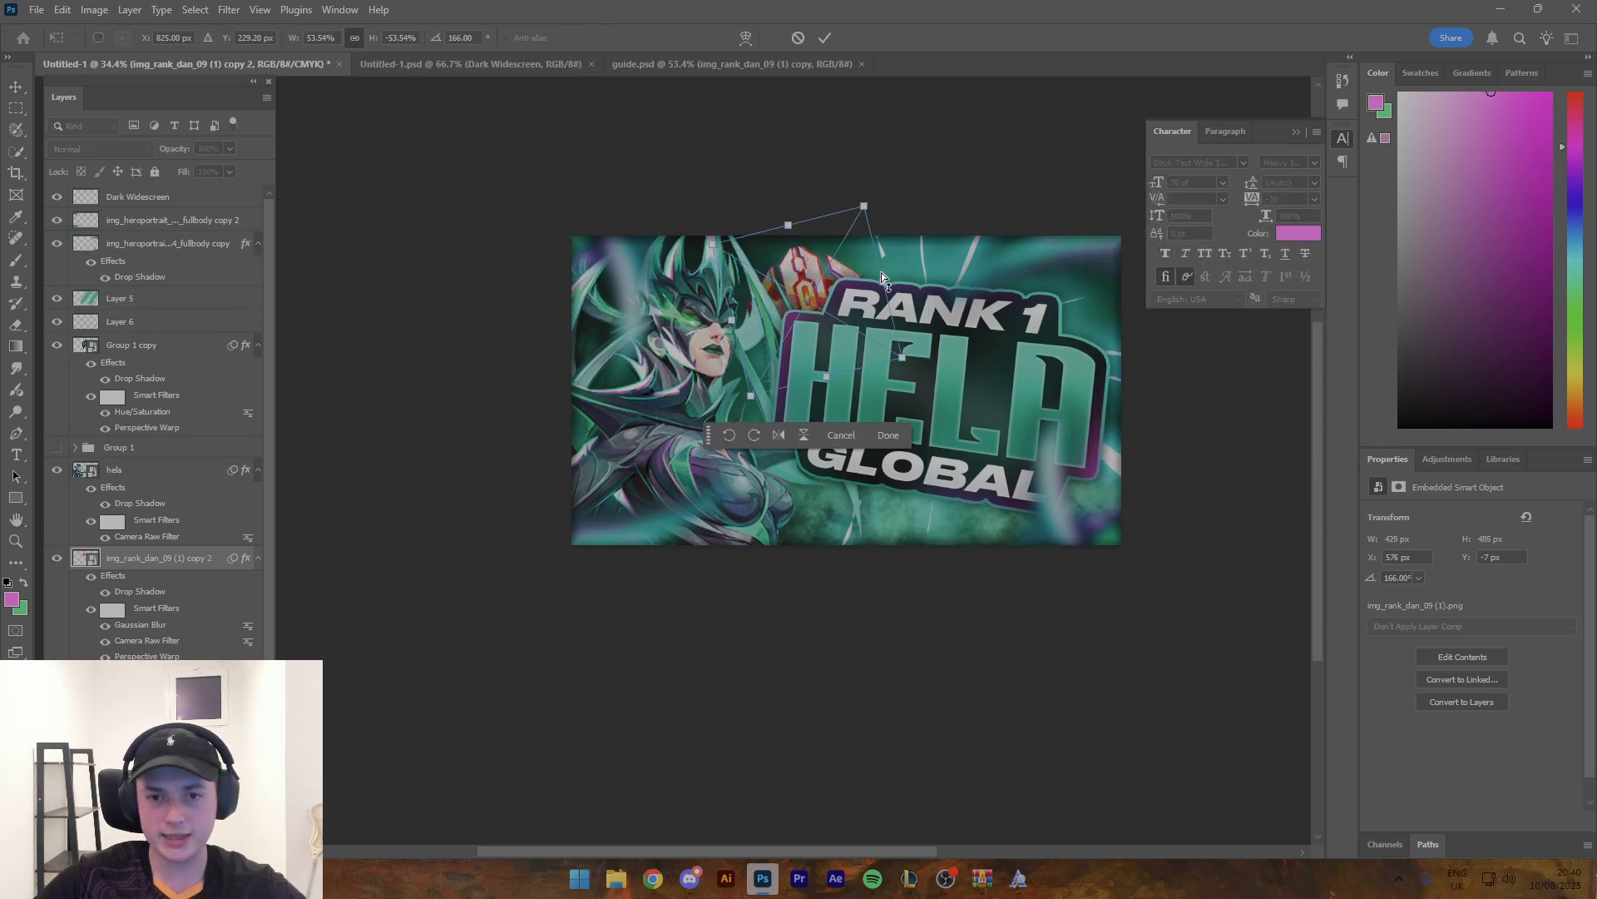
{"action": "left_click_drag", "start_coordinate": [881, 277], "coordinate": [1105, 331]}
{"action": "left_click", "coordinate": [1074, 484]}
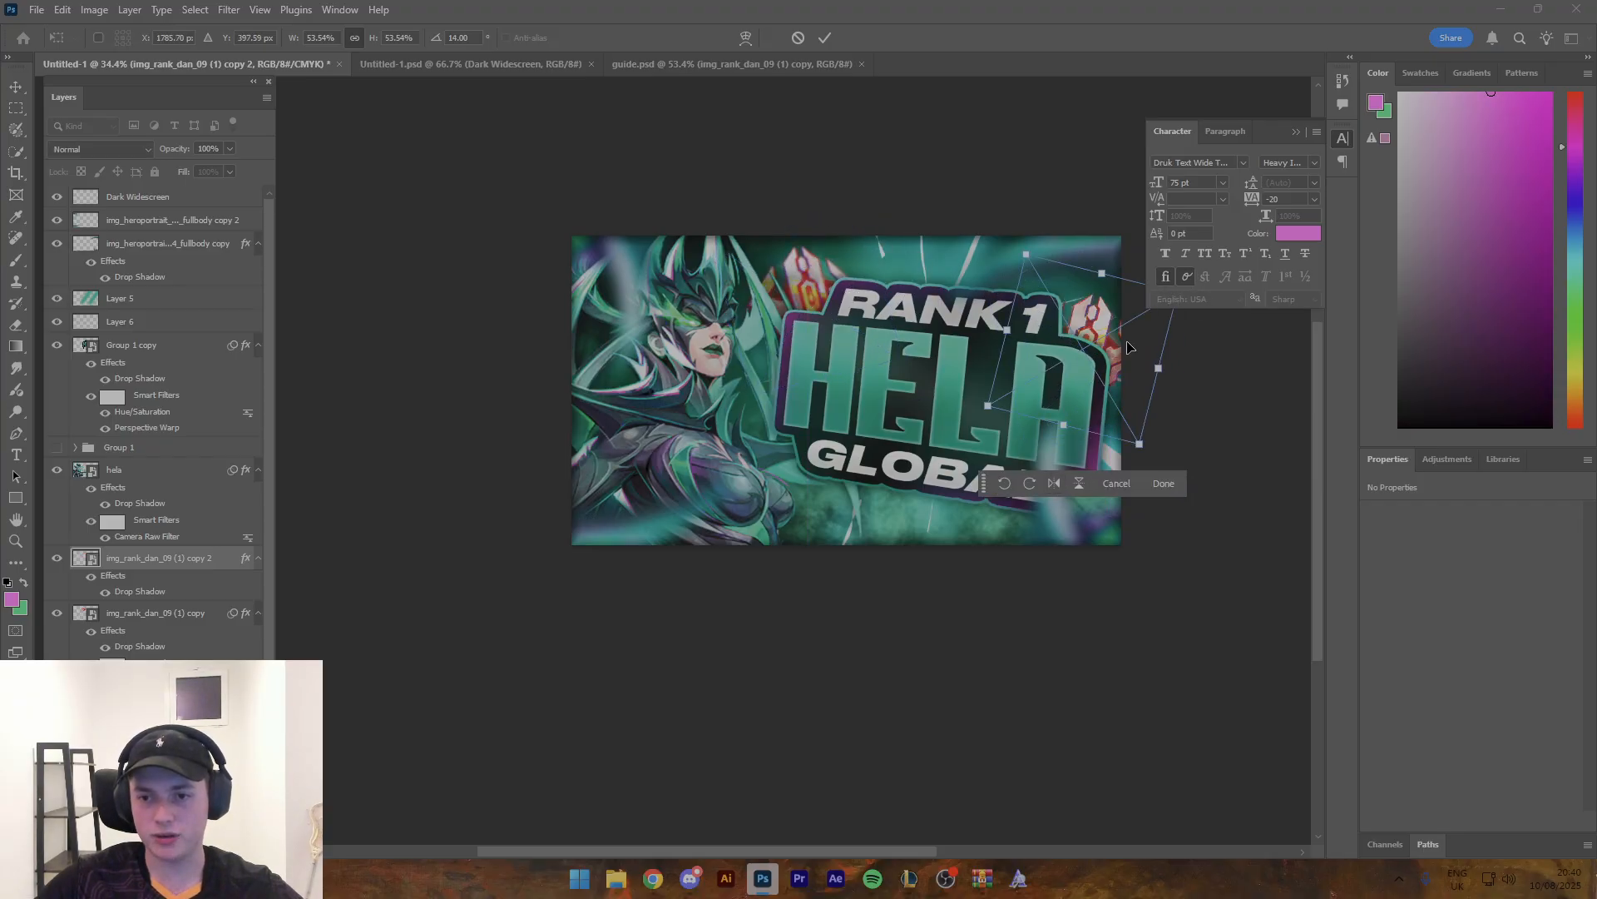
{"action": "key", "text": "Return"}
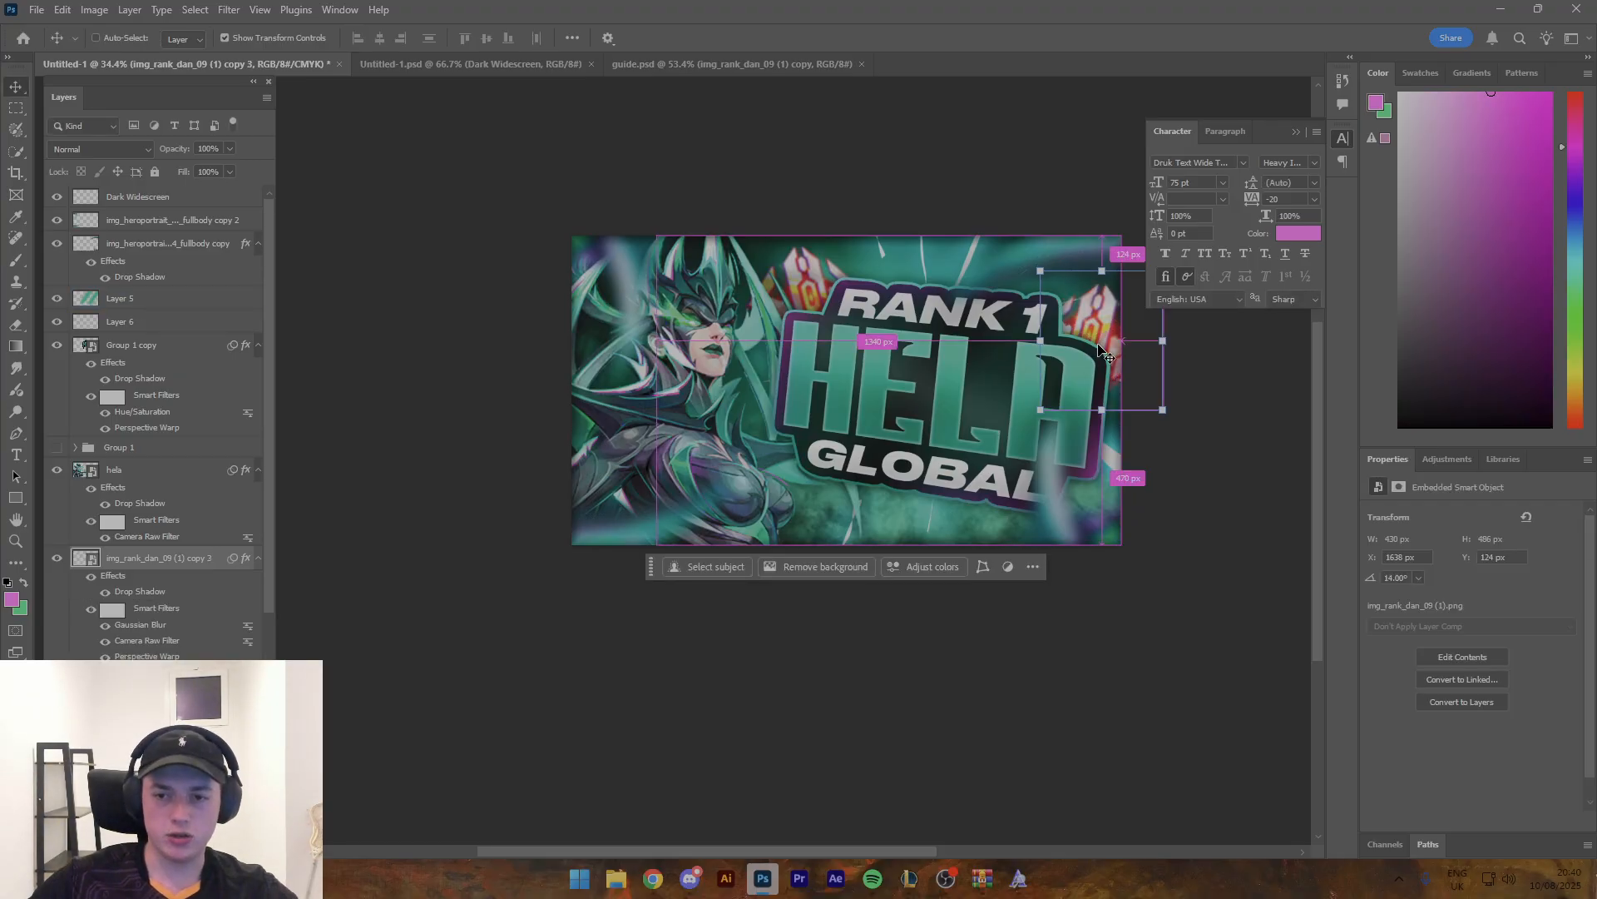
- Place another copy of the crystal along the thumbnail's bottom edge, beneath the start of GLOBAL
{"action": "key", "text": "ctrl+t"}
{"action": "left_click_drag", "start_coordinate": [1095, 333], "coordinate": [805, 526]}
{"action": "key", "text": "Return"}
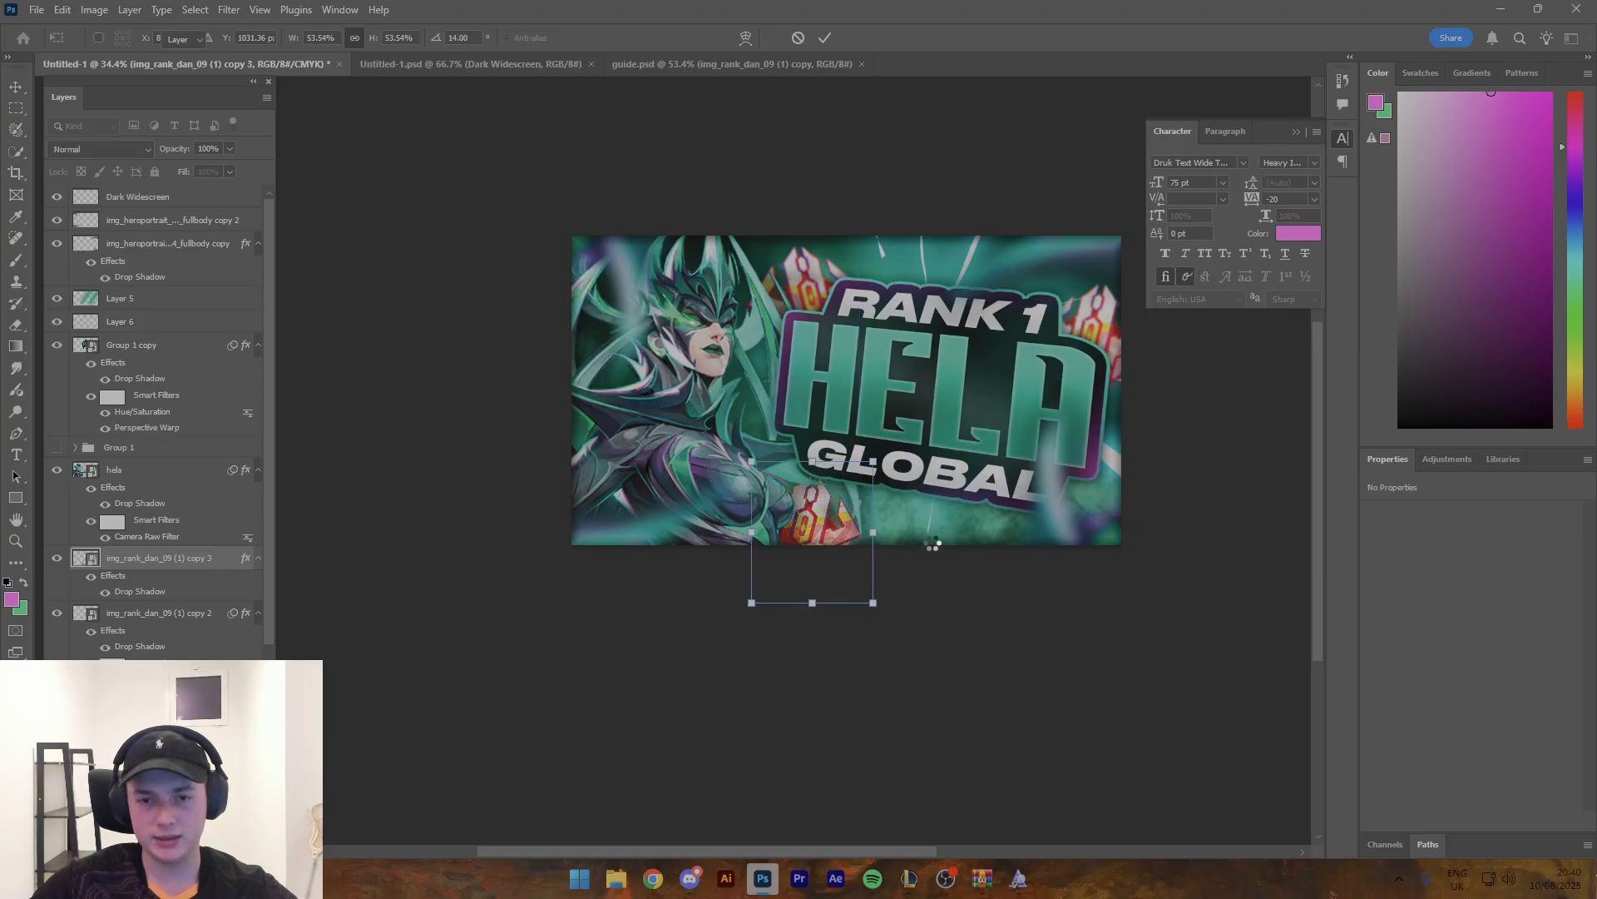
- Duplicate the crystal again, flip the copy vertically and place it at the thumbnail's left edge behind Hela
{"action": "key", "text": "z"}
{"action": "mouse_move", "coordinate": [909, 484]}
{"action": "left_mouse_down"}
{"action": "mouse_move", "coordinate": [832, 484]}
{"action": "mouse_move", "coordinate": [908, 483]}
{"action": "left_mouse_up"}
{"action": "key", "text": "v"}
{"action": "left_click_drag", "start_coordinate": [839, 523], "coordinate": [686, 386], "text": "alt"}
{"action": "key", "text": "ctrl+t"}
{"action": "left_click", "coordinate": [572, 503]}
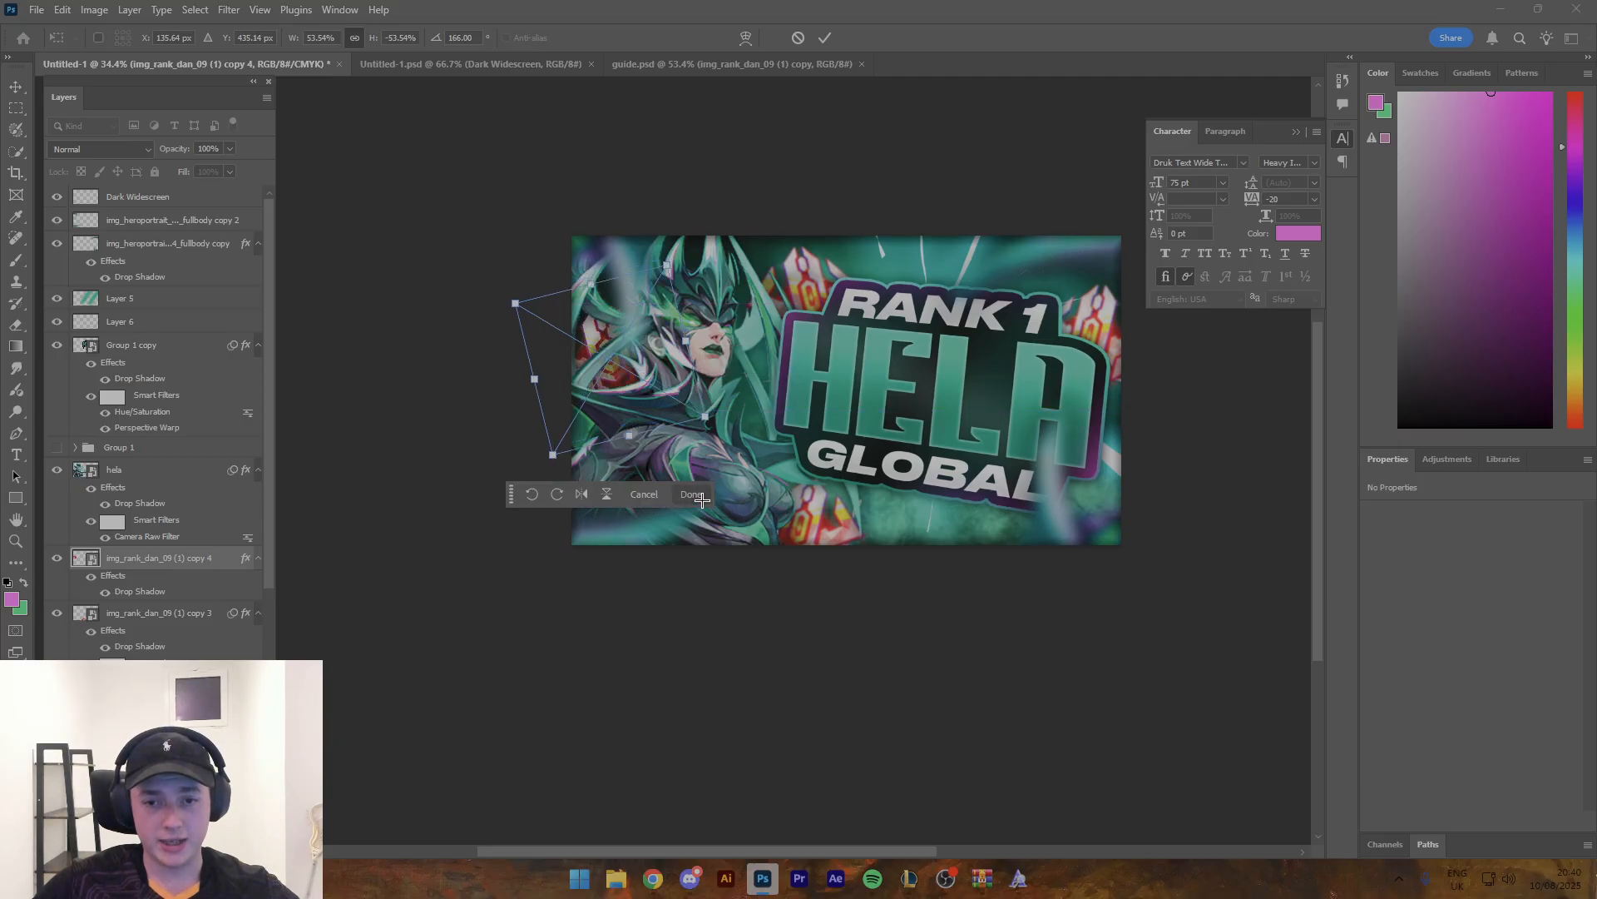
{"action": "left_click", "coordinate": [702, 500]}
{"action": "key", "text": "z"}
{"action": "left_click_drag", "start_coordinate": [967, 420], "coordinate": [811, 367]}
{"action": "key", "text": "space"}
{"action": "left_click_drag", "start_coordinate": [674, 334], "coordinate": [776, 345]}
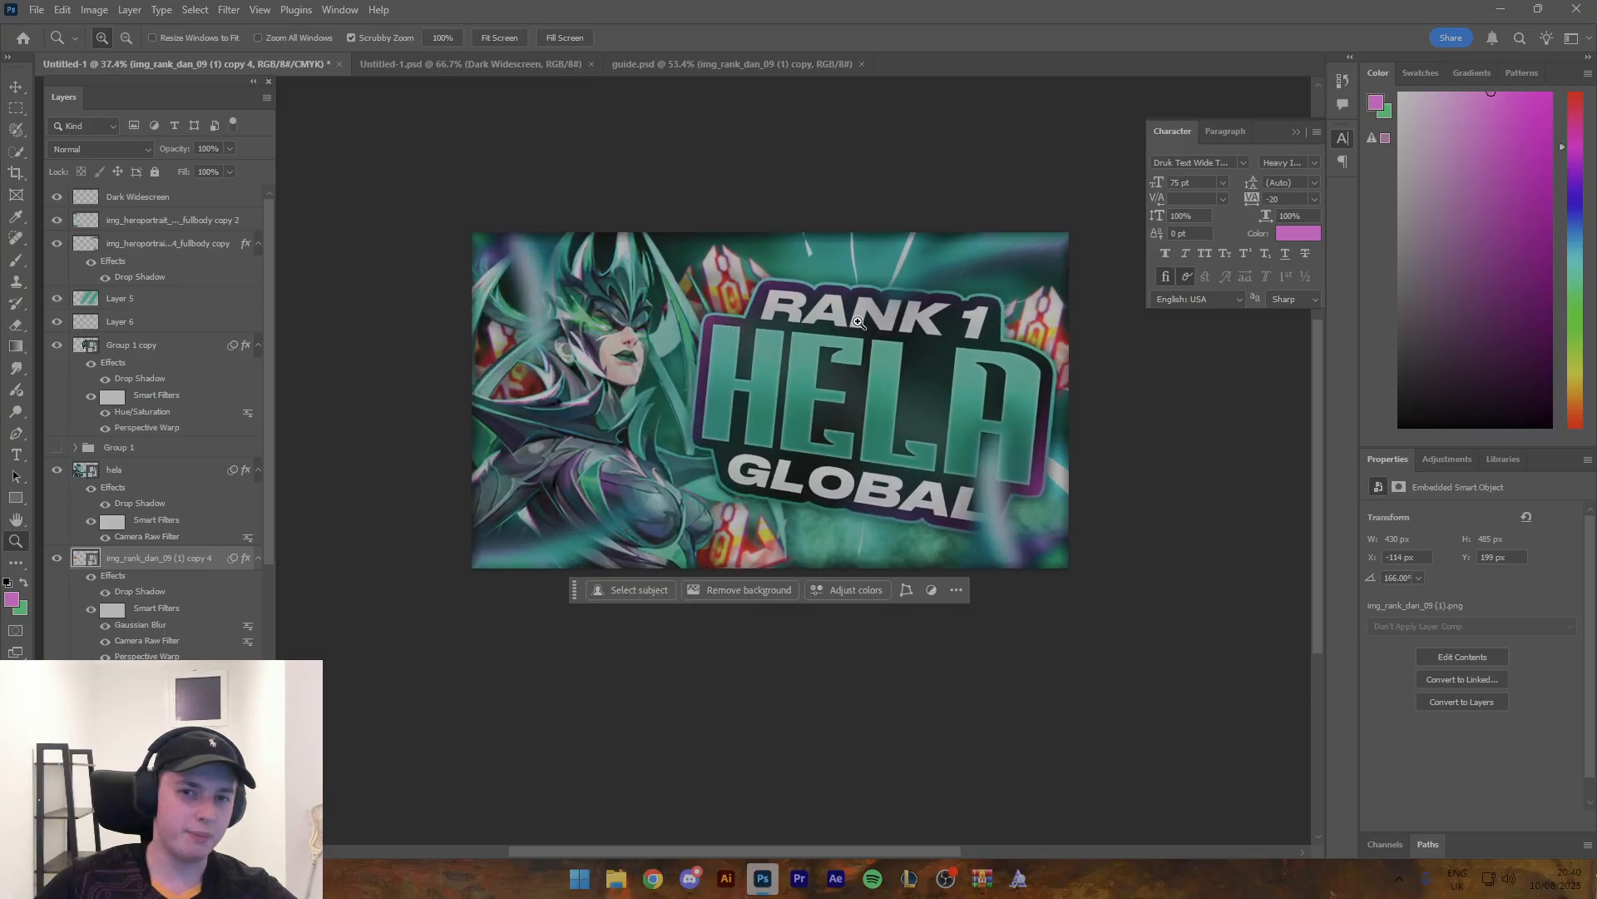
{"action": "left_click", "coordinate": [27, 39]}
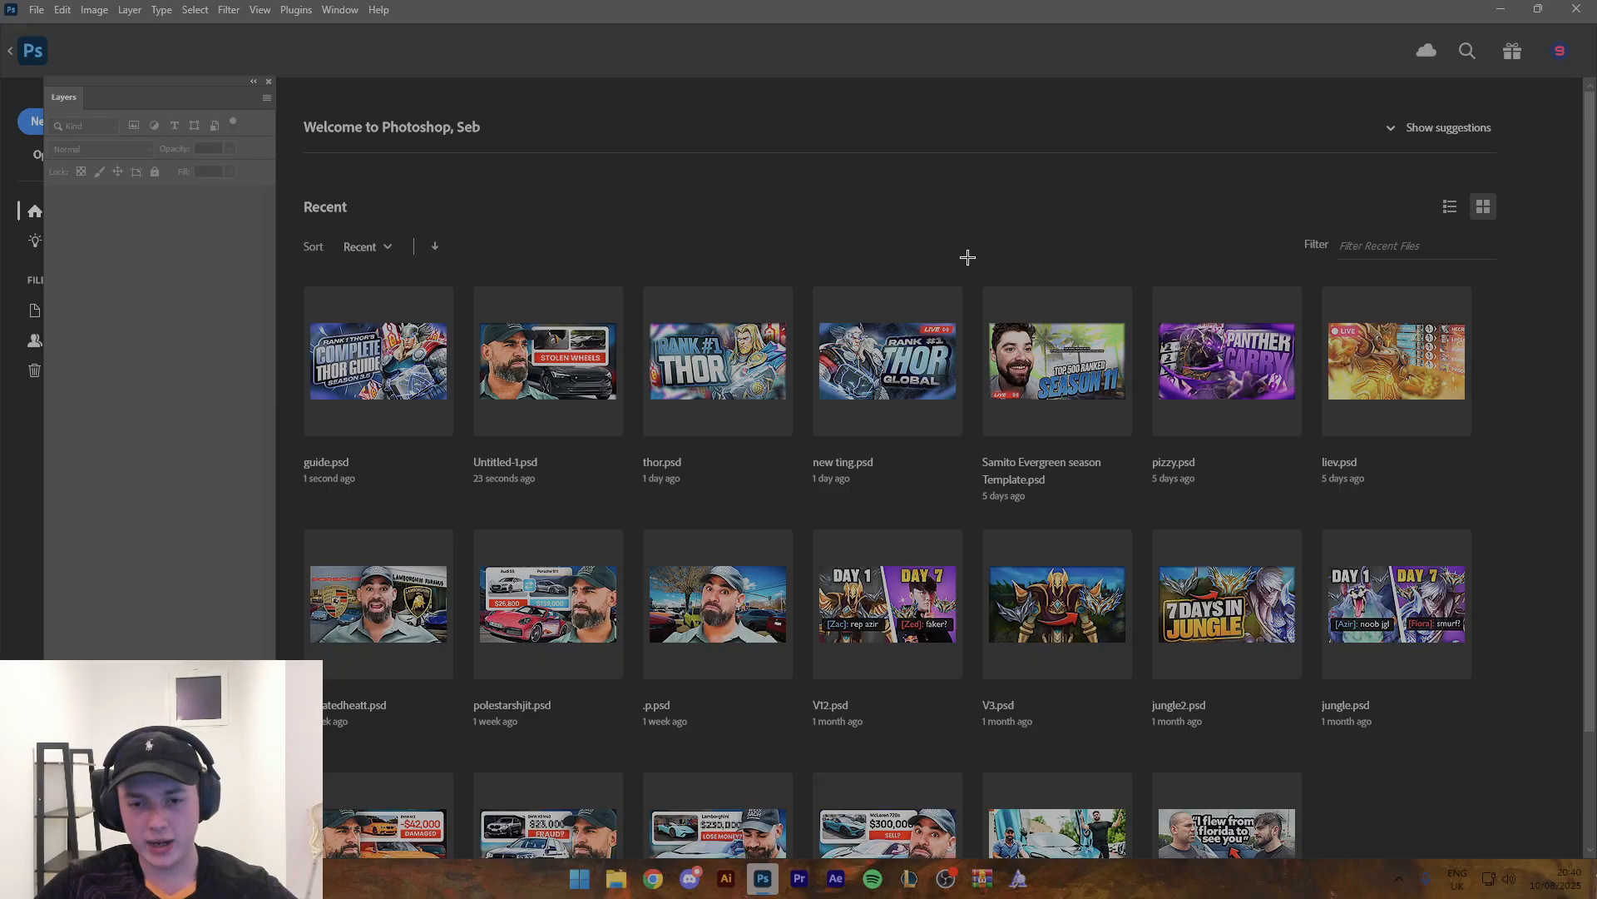
{"action": "scroll", "coordinate": [965, 339], "scroll_direction": "down", "scroll_amount": 2}
{"action": "scroll", "coordinate": [964, 339], "scroll_direction": "up", "scroll_amount": 2}
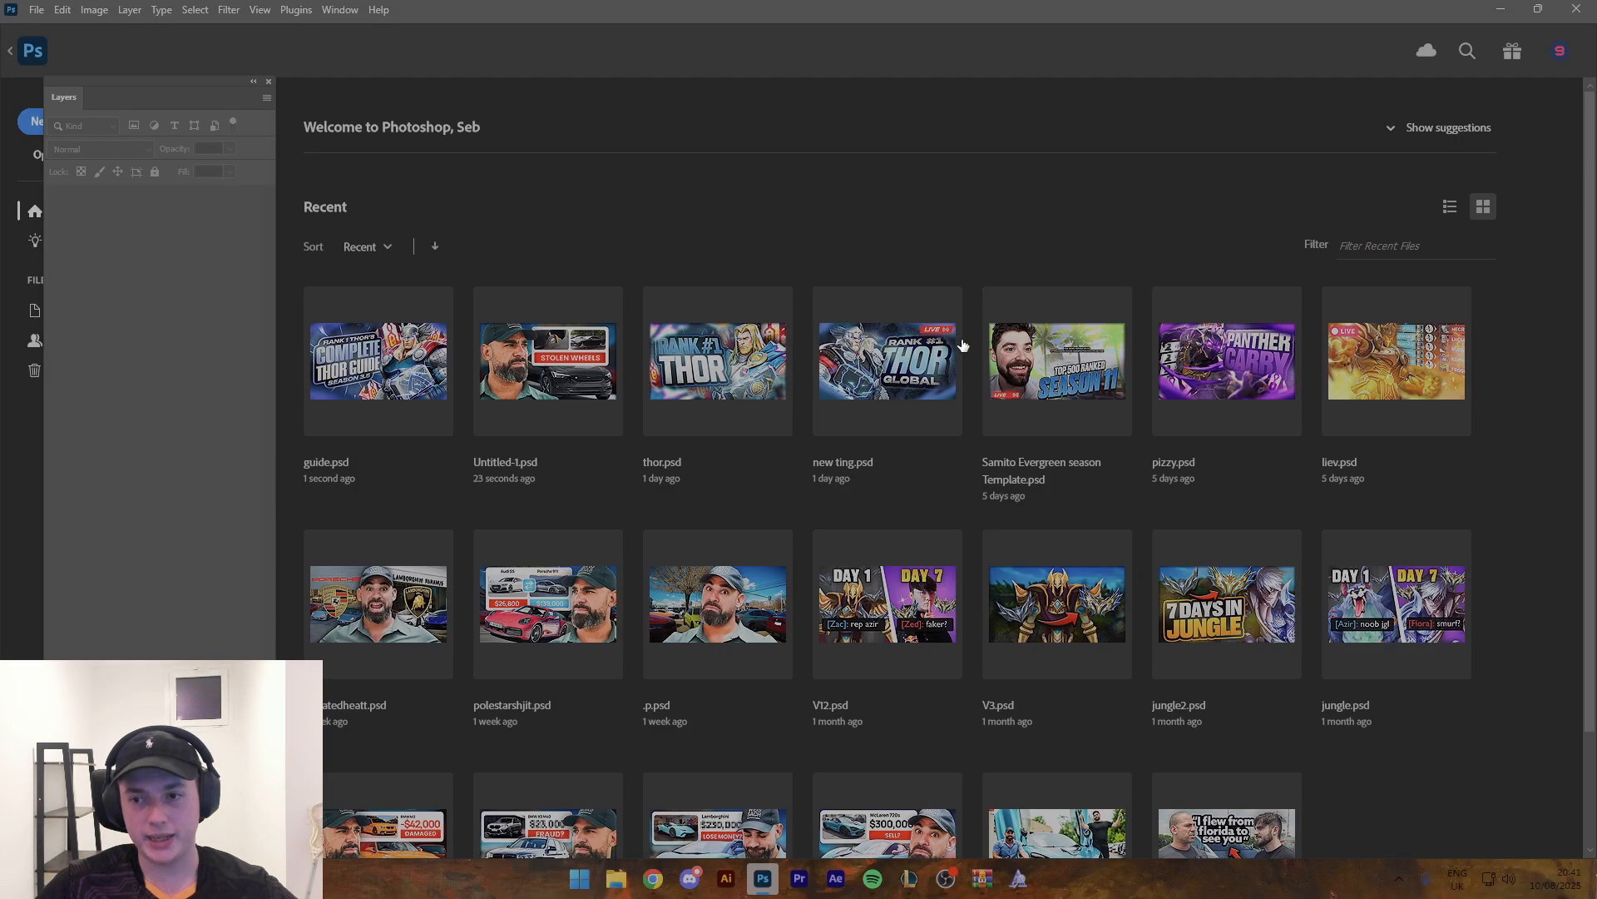
{"action": "left_click", "coordinate": [11, 55]}
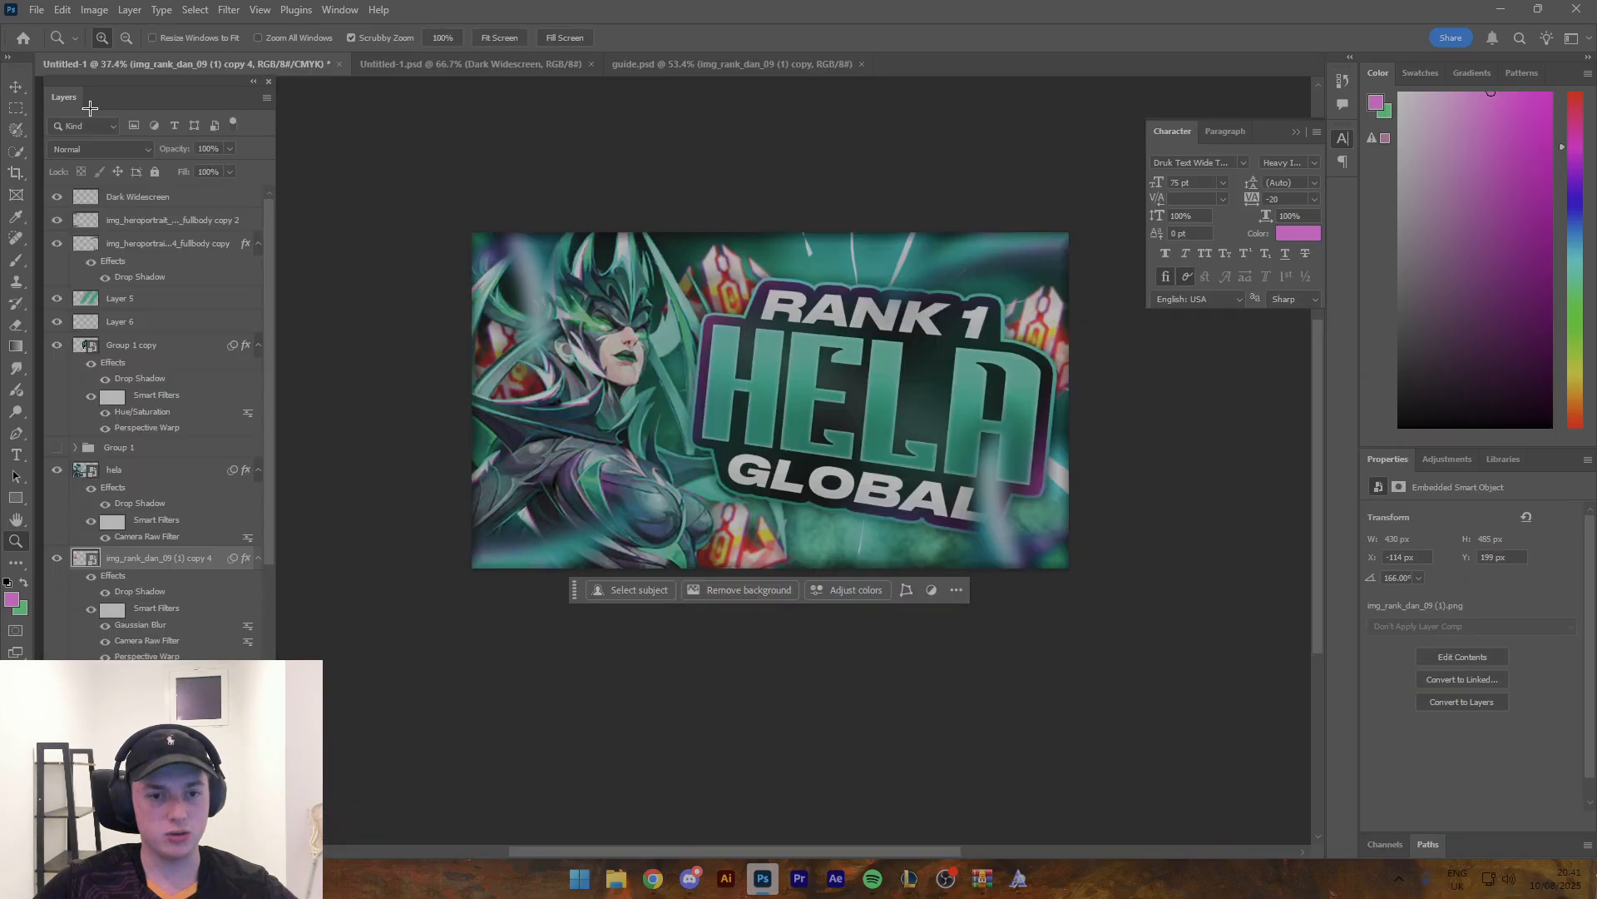
- Search the computer for "thumbnailer" and open the matching folder
{"action": "left_click", "coordinate": [580, 879]}
{"action": "type", "text": "thumb"}
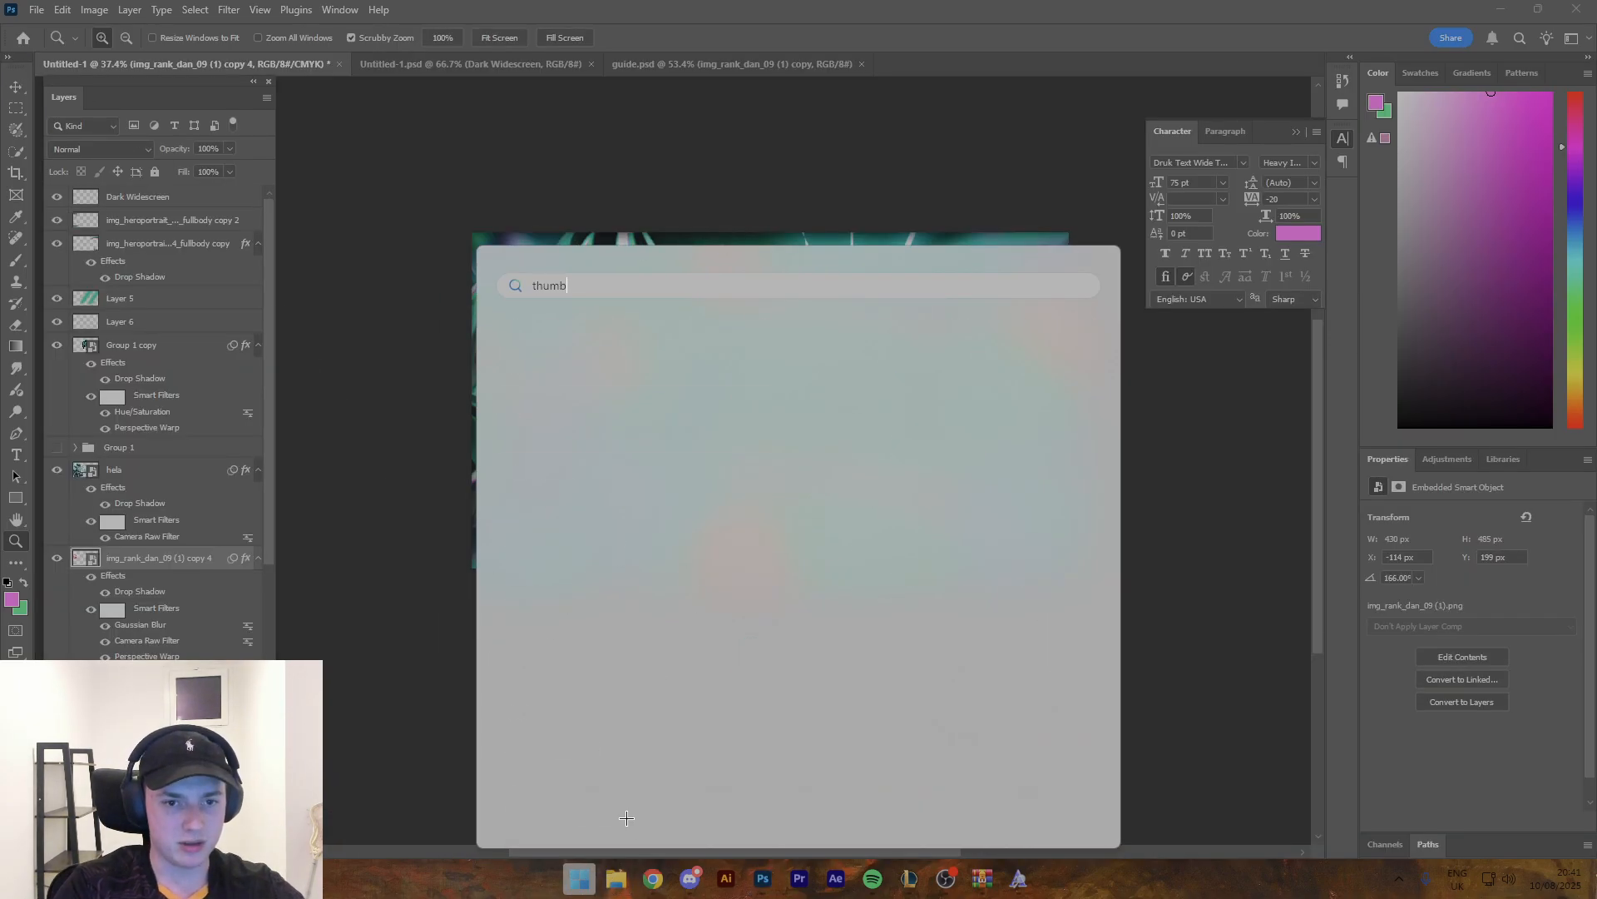
{"action": "type", "text": "nailer"}
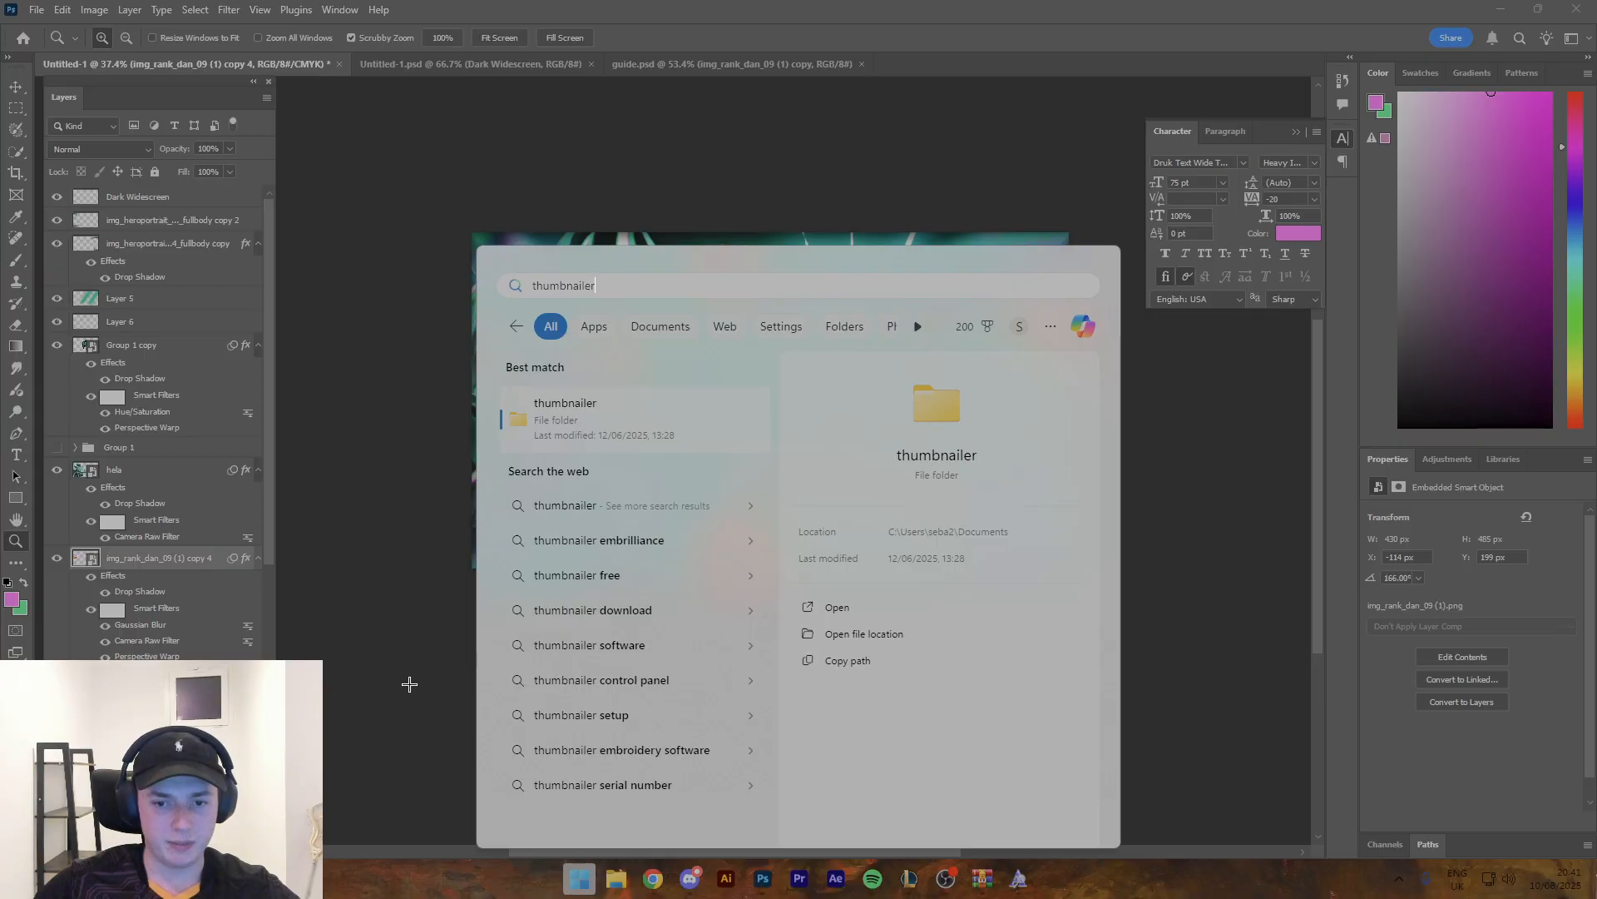
{"action": "key", "text": "Return"}
- Select the Dark Widescreen layer and examine the whole thumbnail composition at small and large sizes
{"action": "mouse_move", "coordinate": [853, 422]}
{"action": "left_mouse_down"}
{"action": "mouse_move", "coordinate": [788, 420]}
{"action": "mouse_move", "coordinate": [840, 415]}
{"action": "left_mouse_up"}
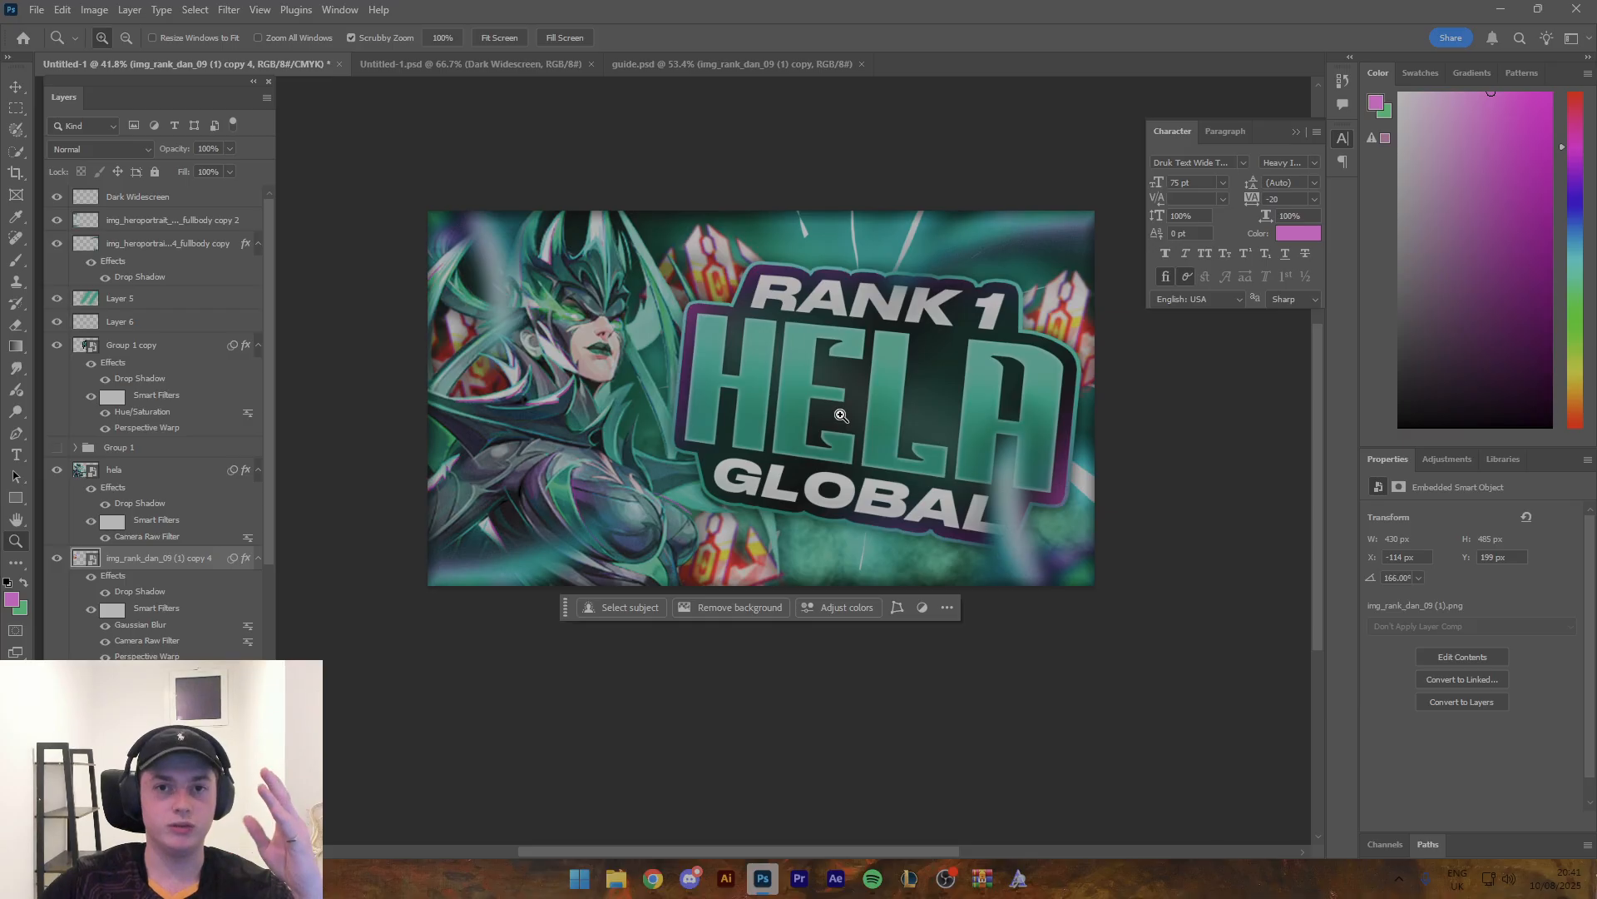
{"action": "left_click", "coordinate": [176, 204]}
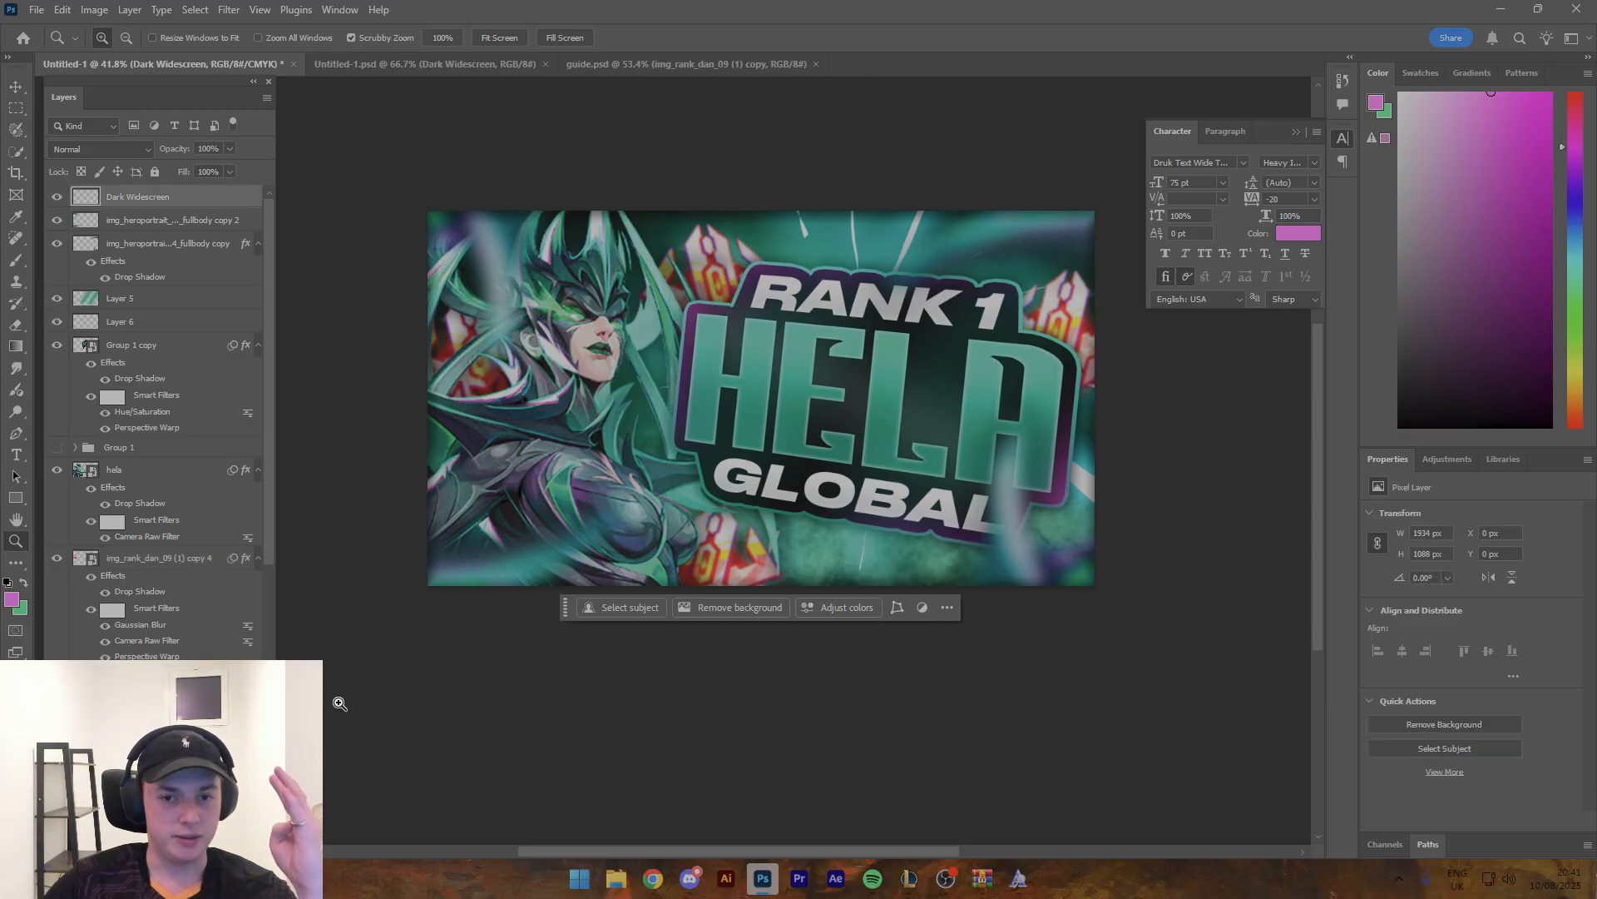
{"action": "left_click_drag", "start_coordinate": [738, 513], "coordinate": [704, 483]}
{"action": "left_click_drag", "start_coordinate": [723, 485], "coordinate": [741, 476]}
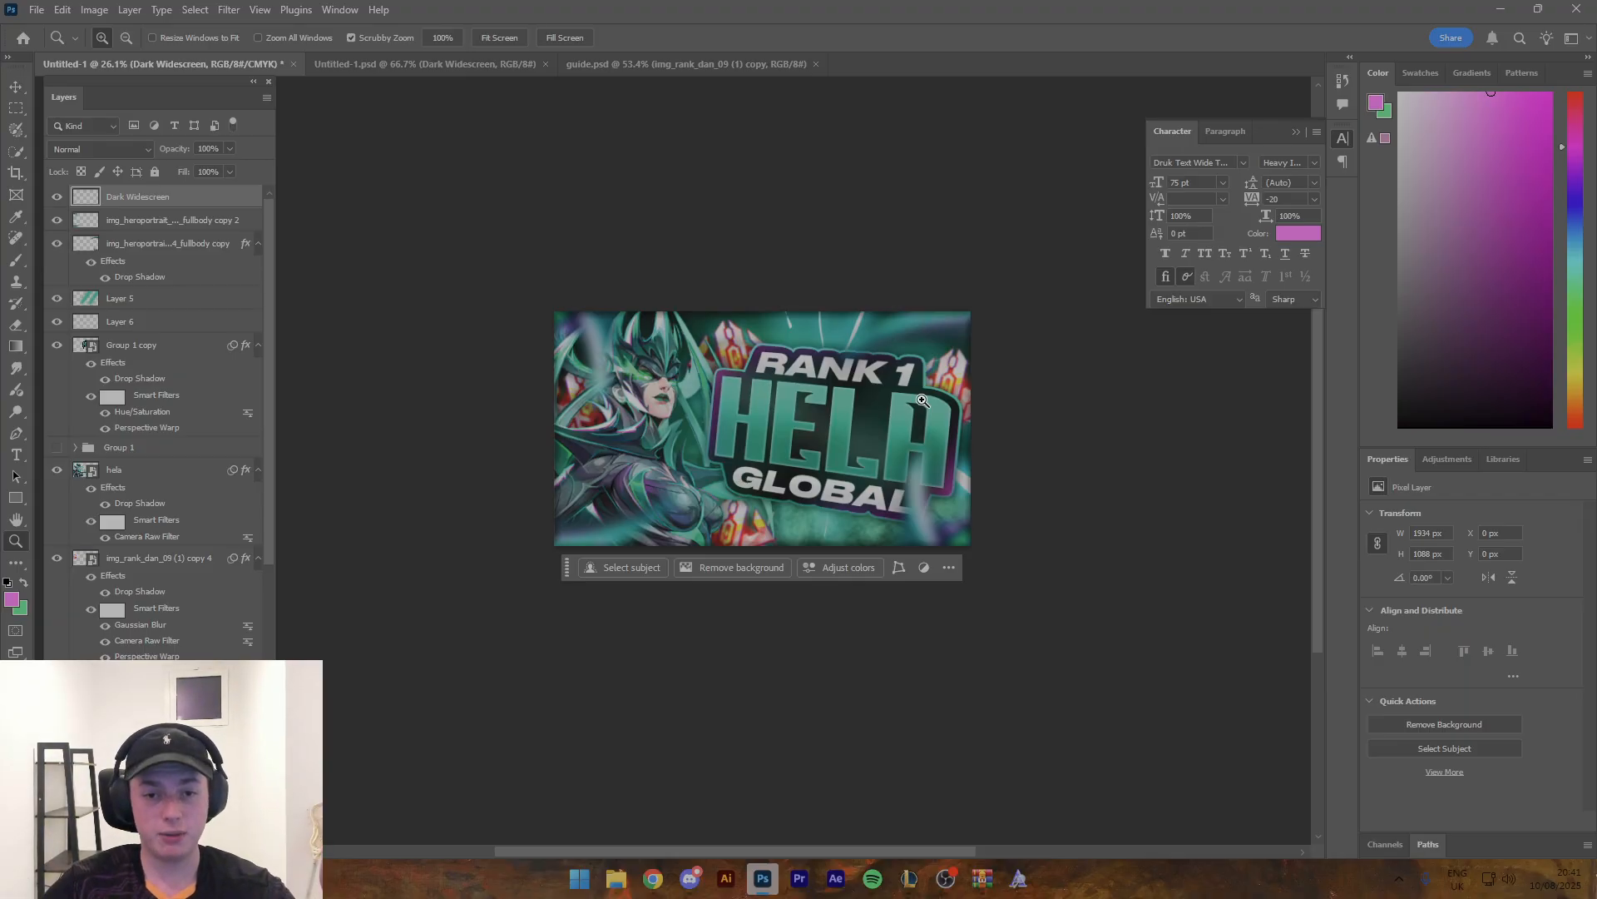
{"action": "left_click_drag", "start_coordinate": [923, 400], "coordinate": [947, 396]}
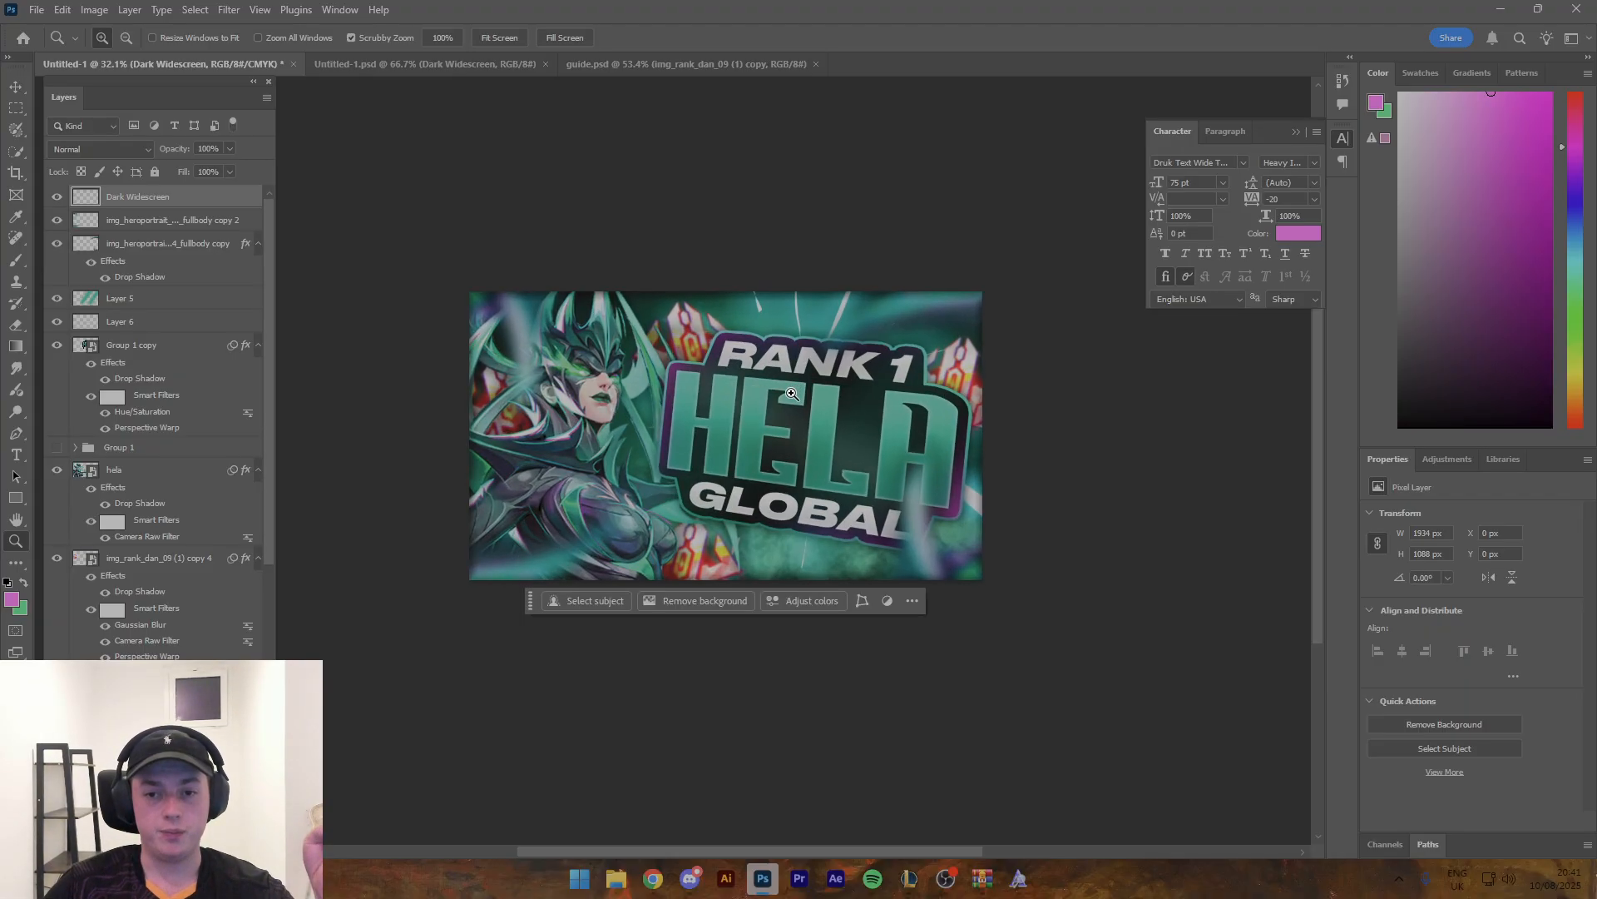
{"action": "left_click_drag", "start_coordinate": [783, 392], "coordinate": [714, 395]}
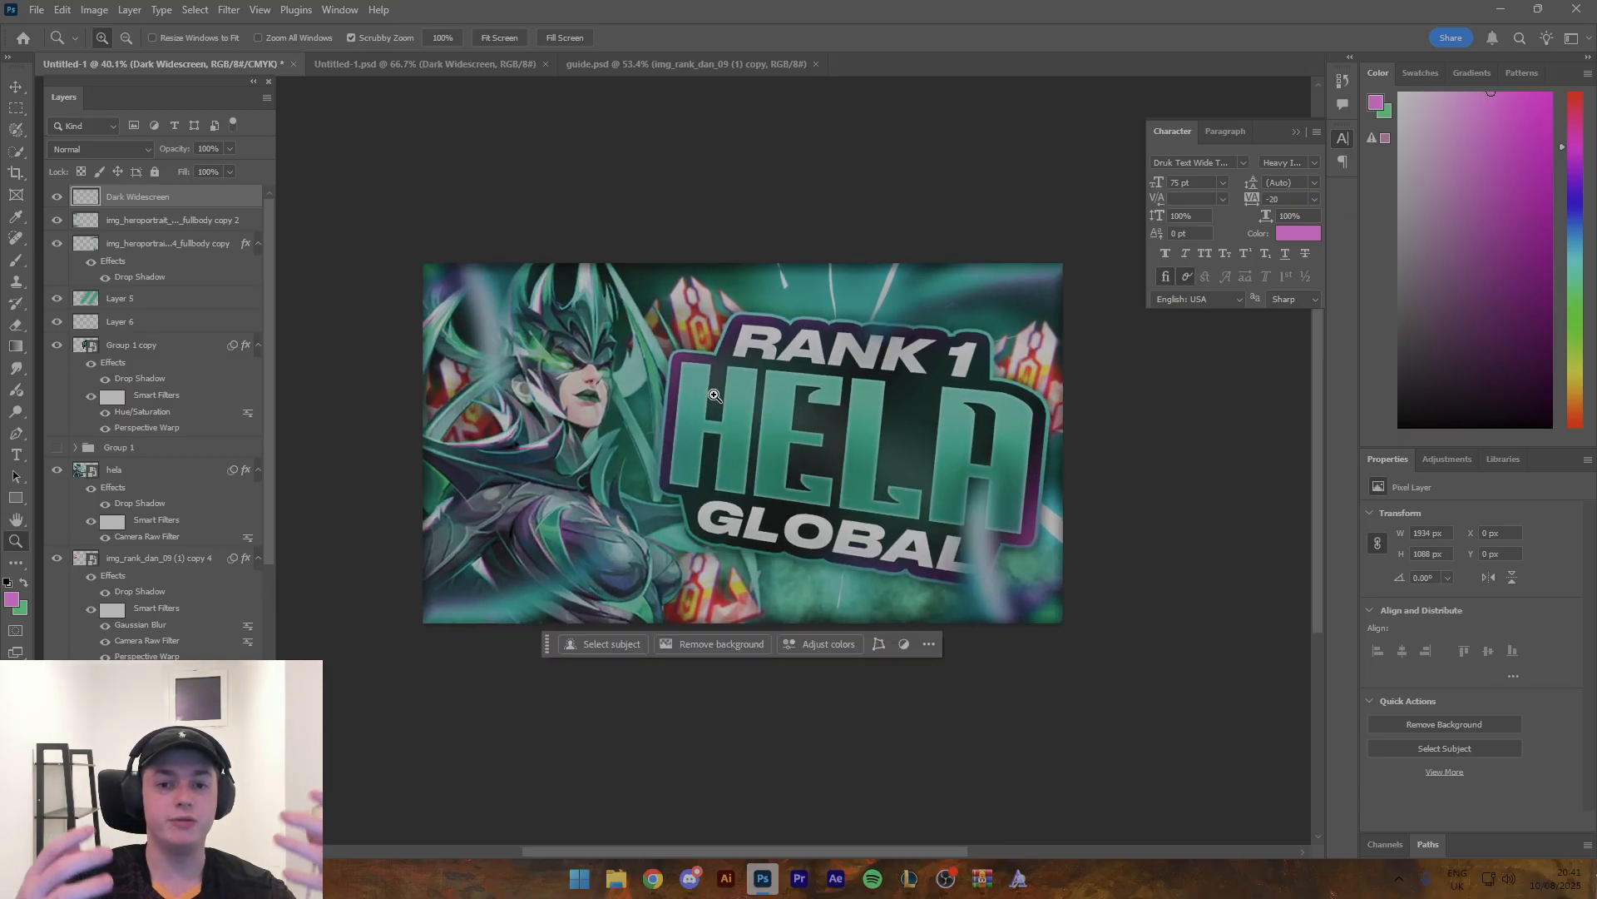